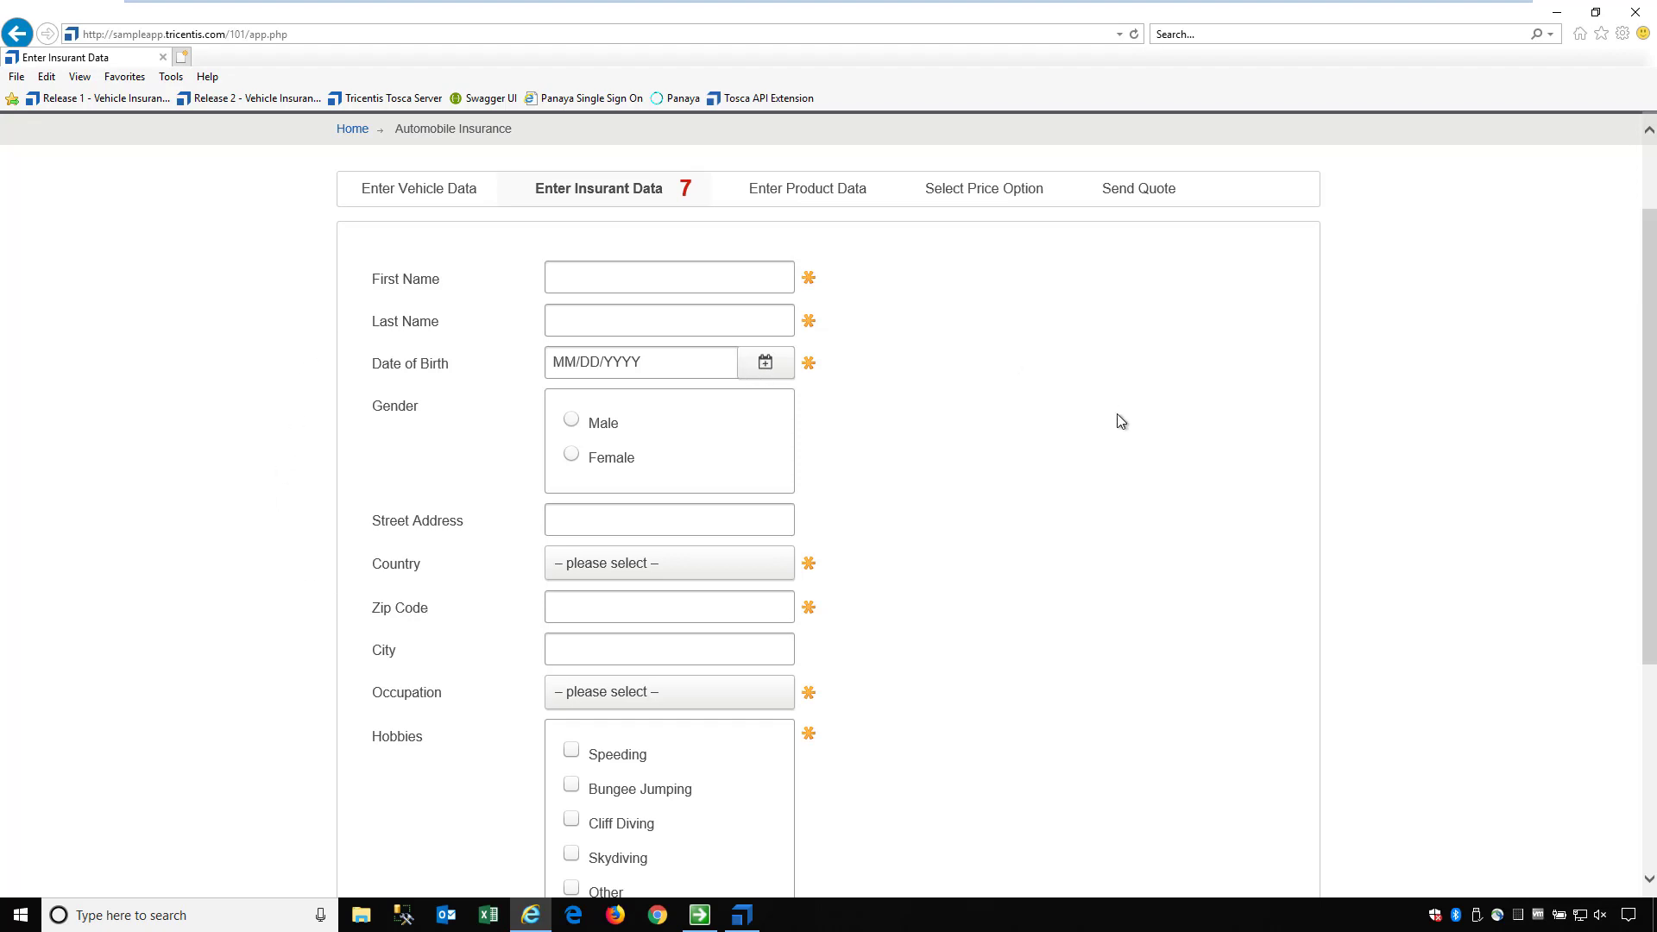
Switch from the browser to Tosca Commander and expand the Requirements folder with its .Product and Increments subfolders
scroll(1105, 459, "up", 2)
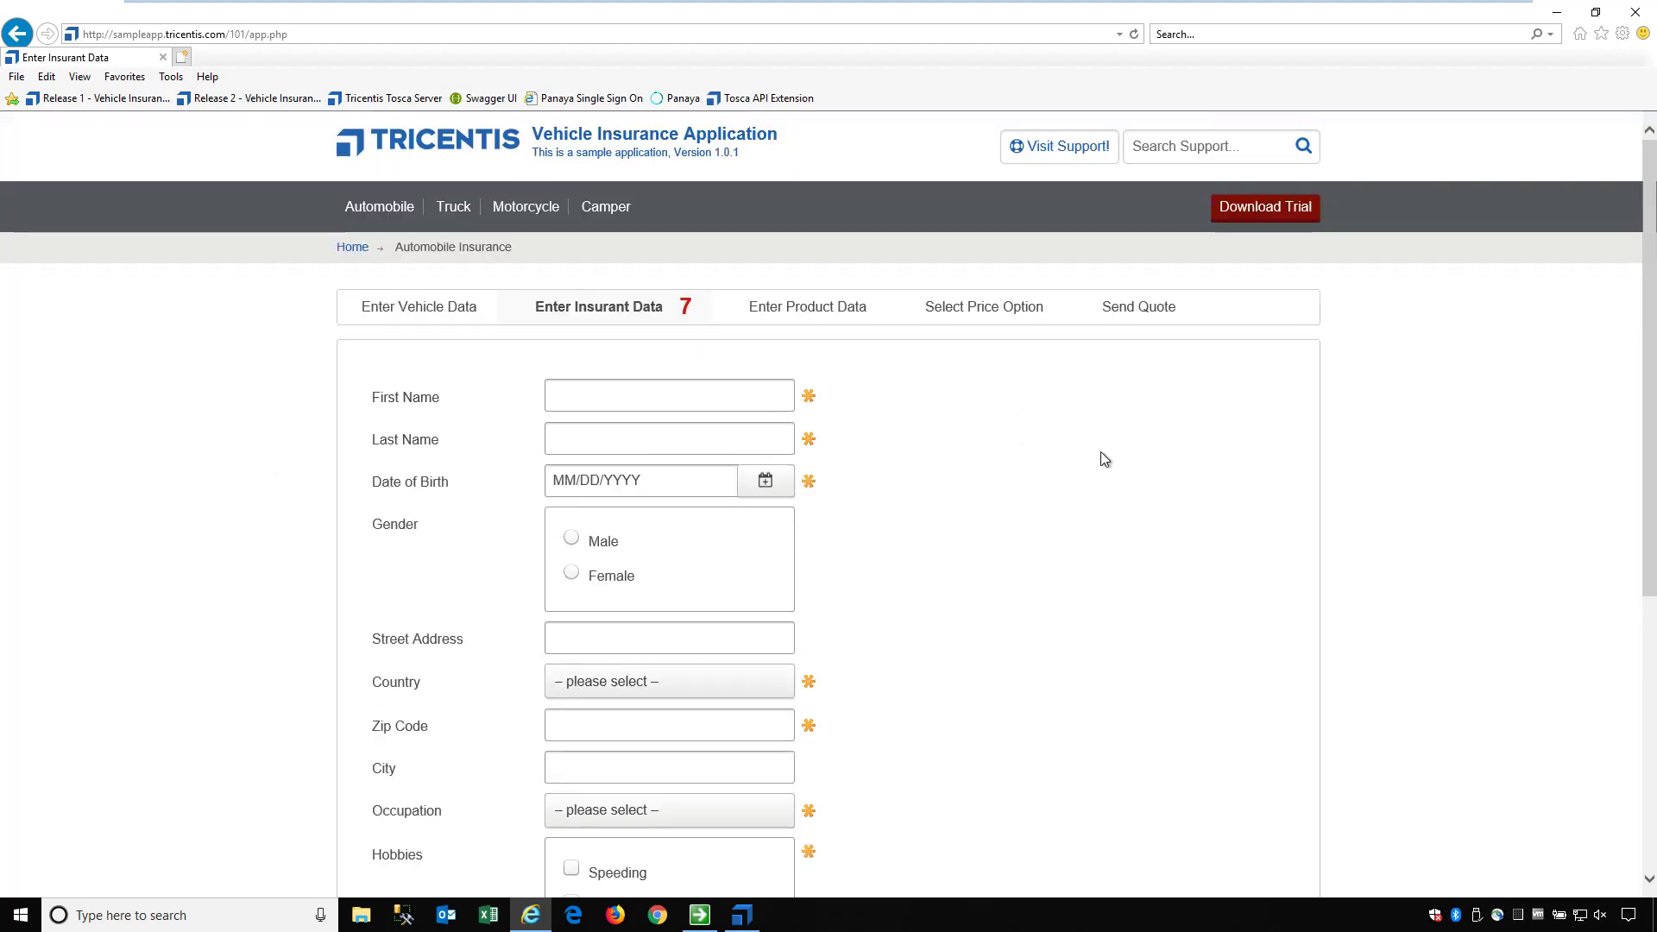
left_click(1567, 24)
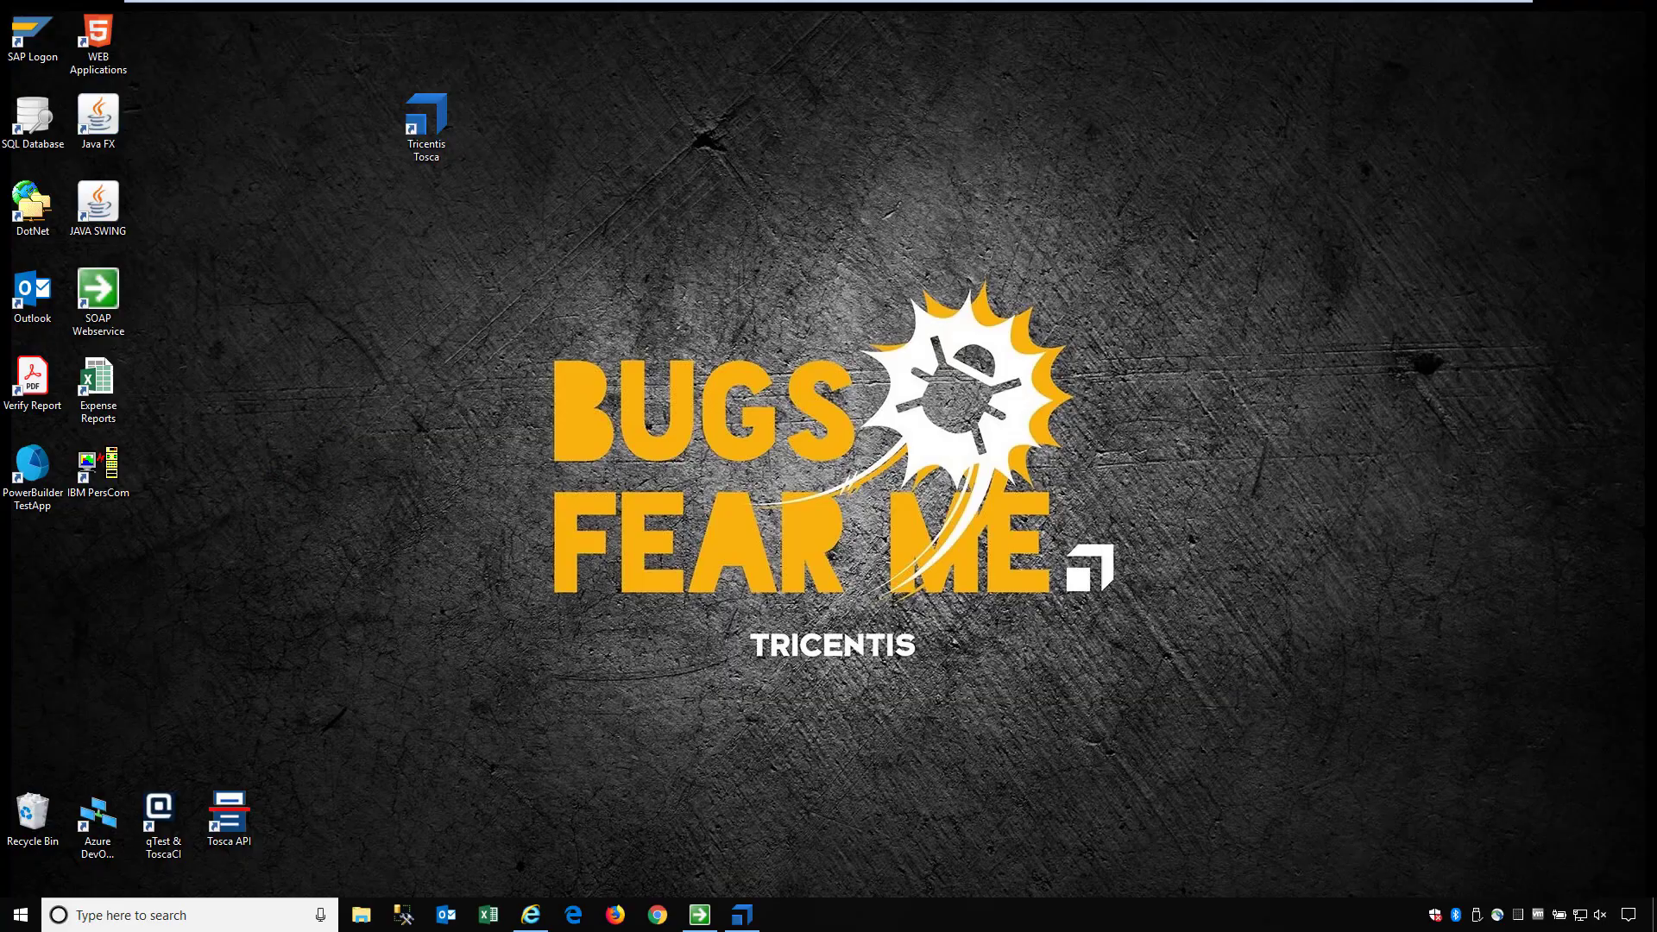
left_click(744, 915)
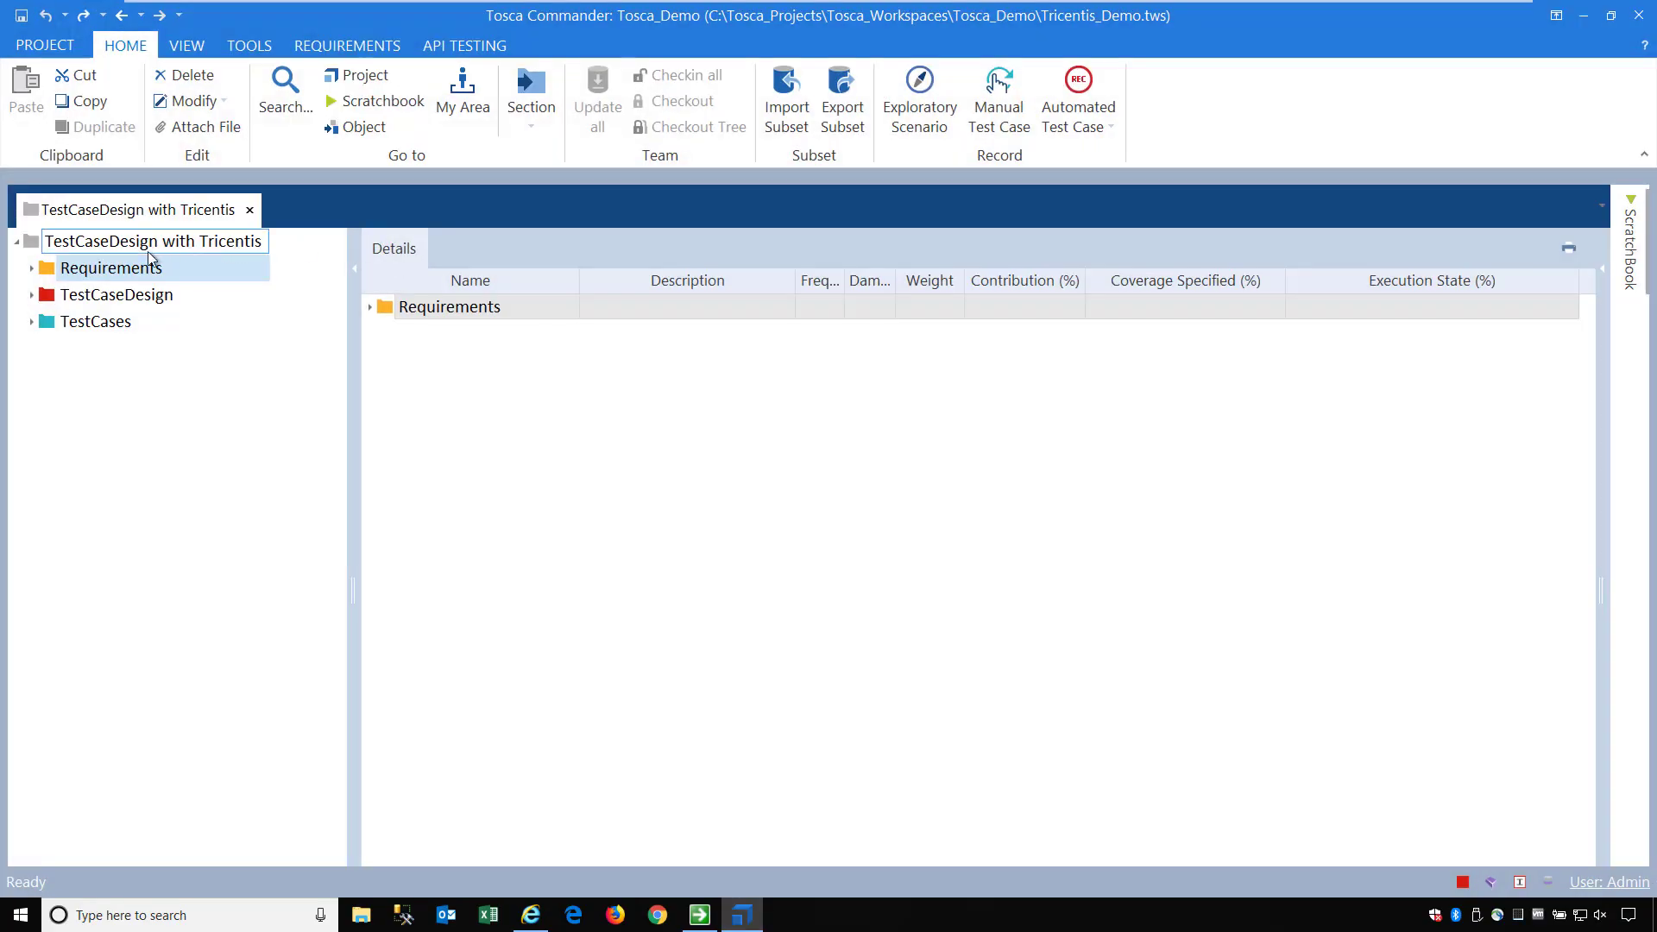
left_click(32, 269)
left_click(48, 294)
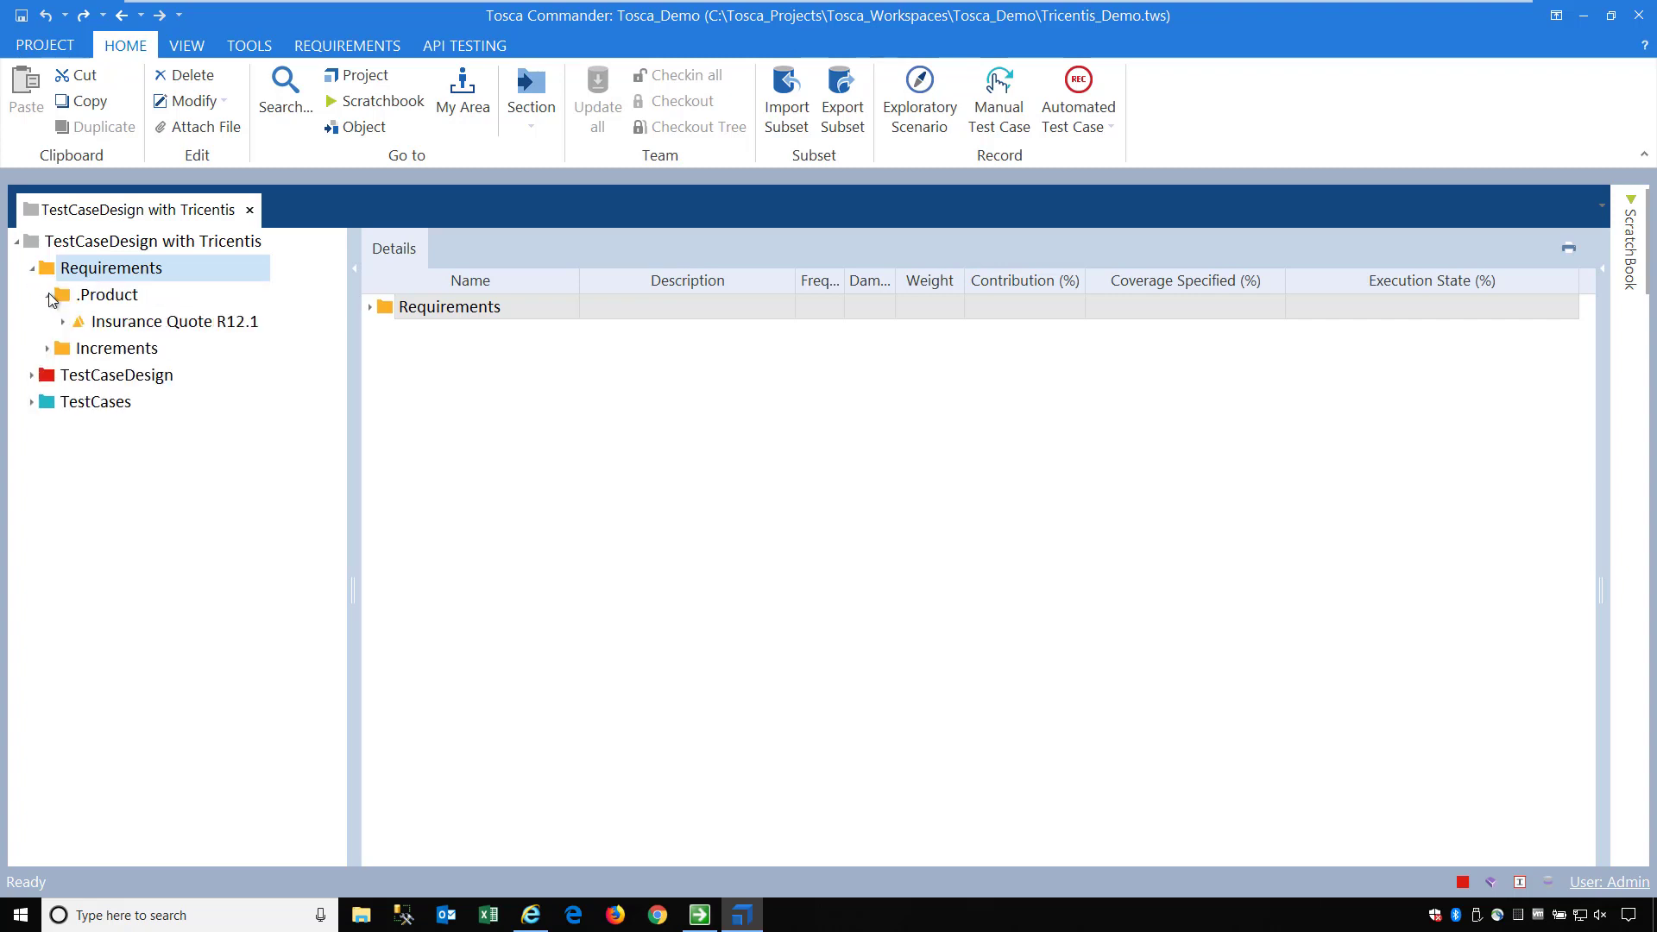
left_click(48, 349)
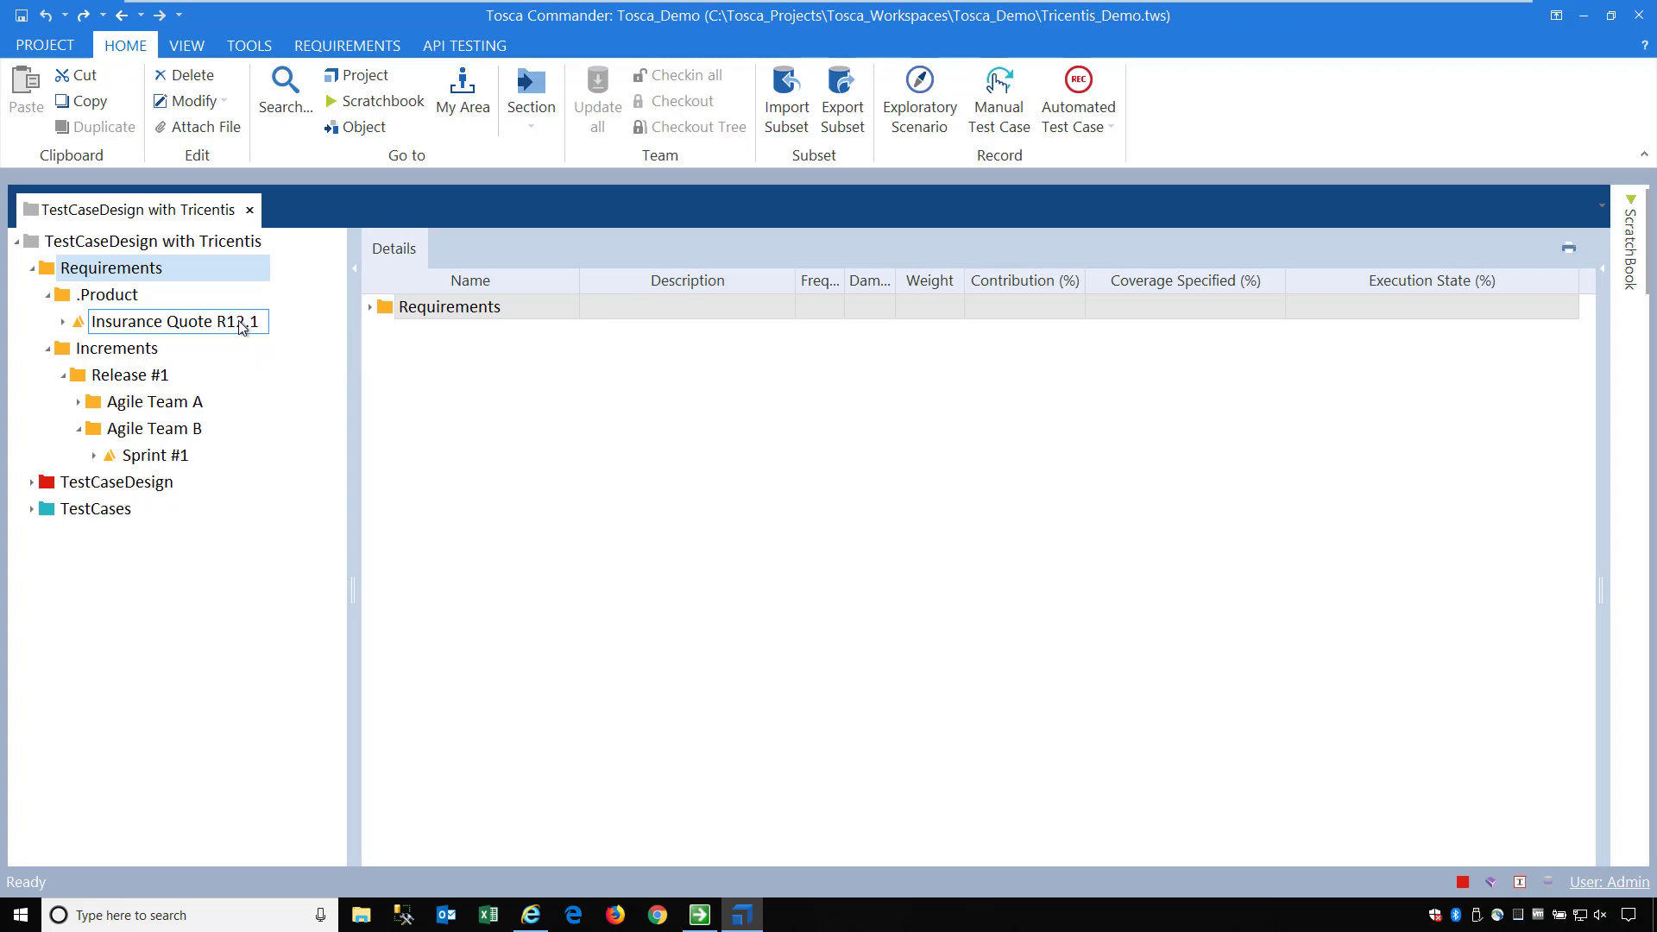
Show the details of the Insurance Quote R12.1 requirement set and collapse the Increments folder
left_click(239, 322)
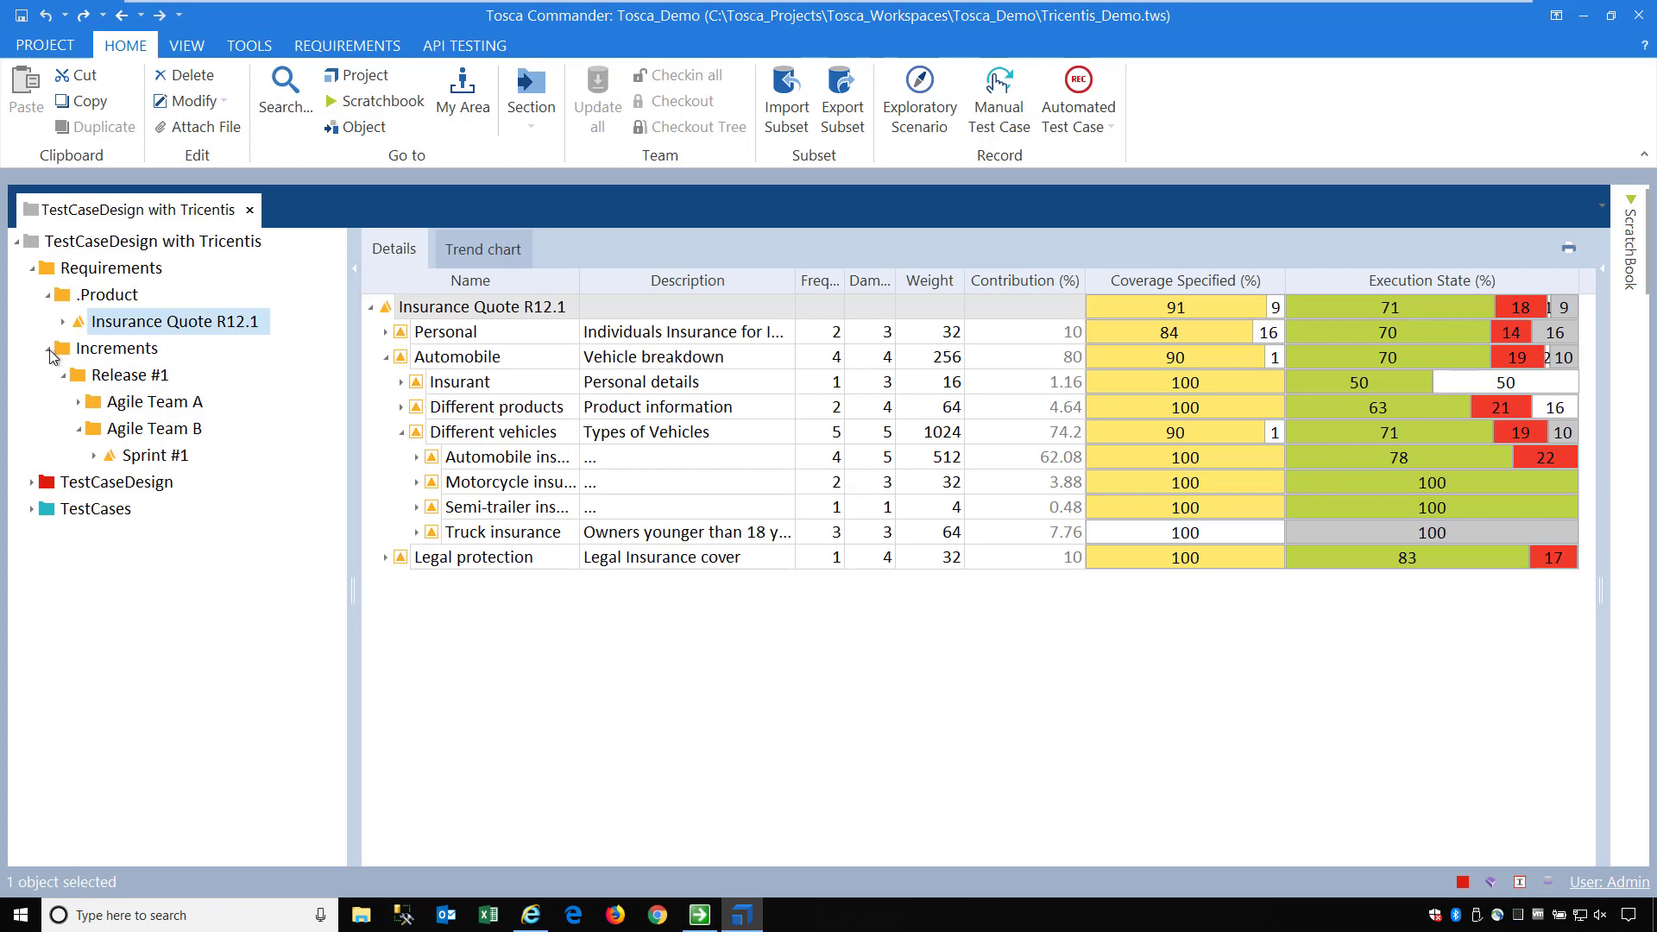
left_click(49, 349)
left_click(139, 323)
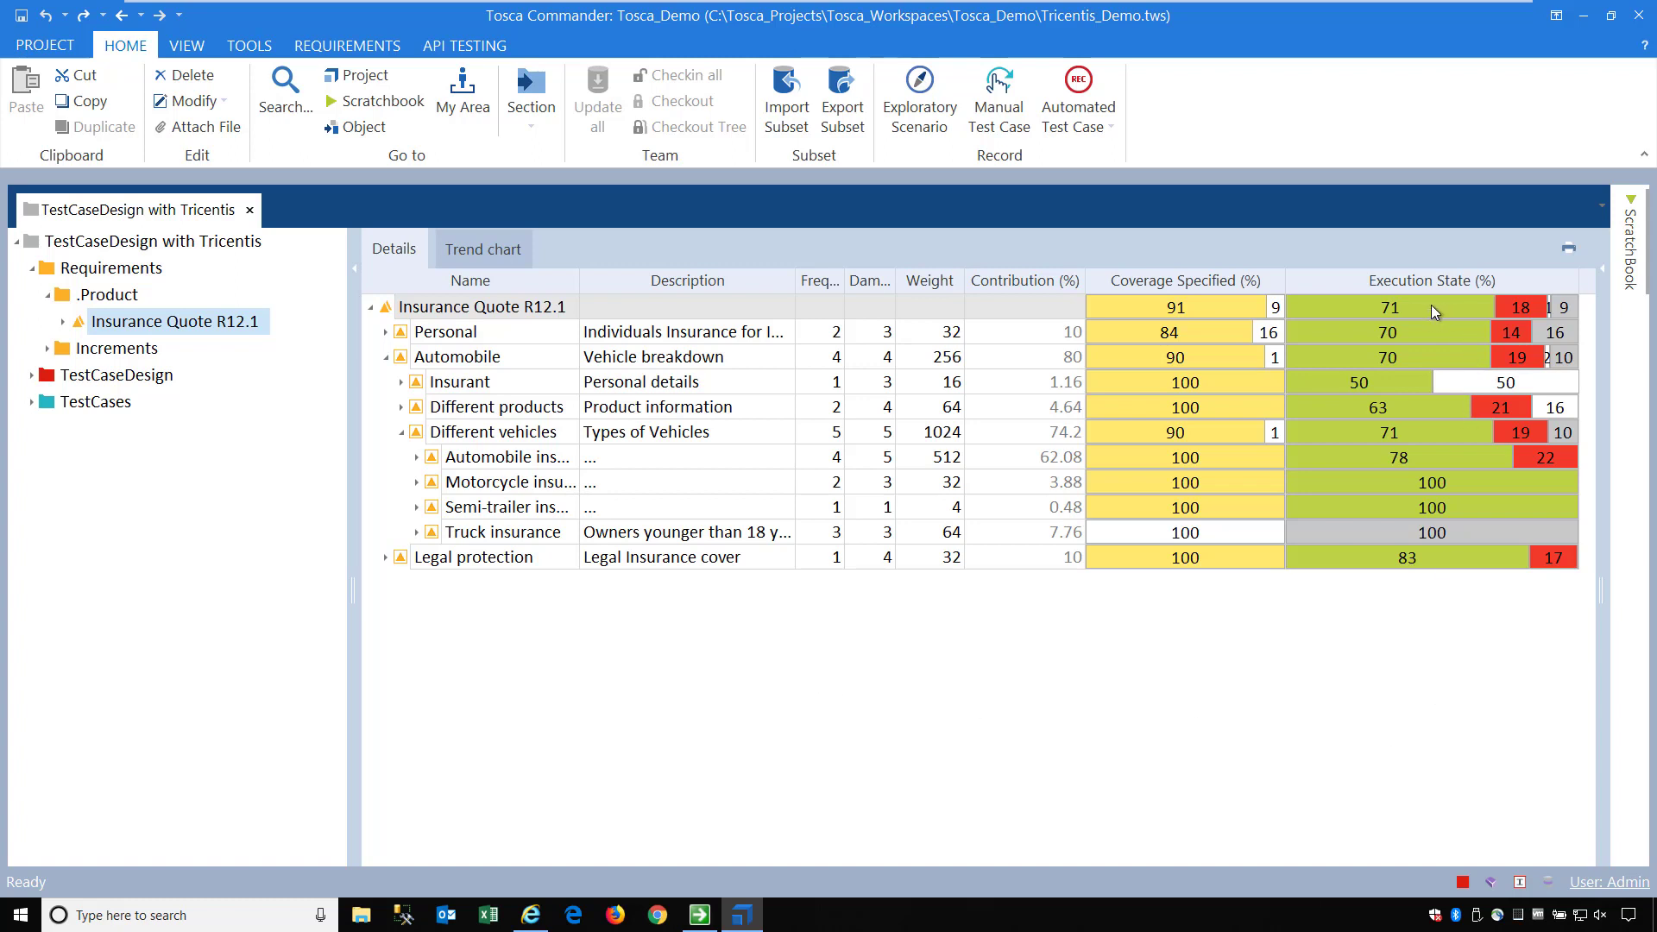
mouse_move(1398, 309)
Open the full description of the Truck insurance requirement to read its rules, and close it again
left_click(779, 537)
left_click(786, 533)
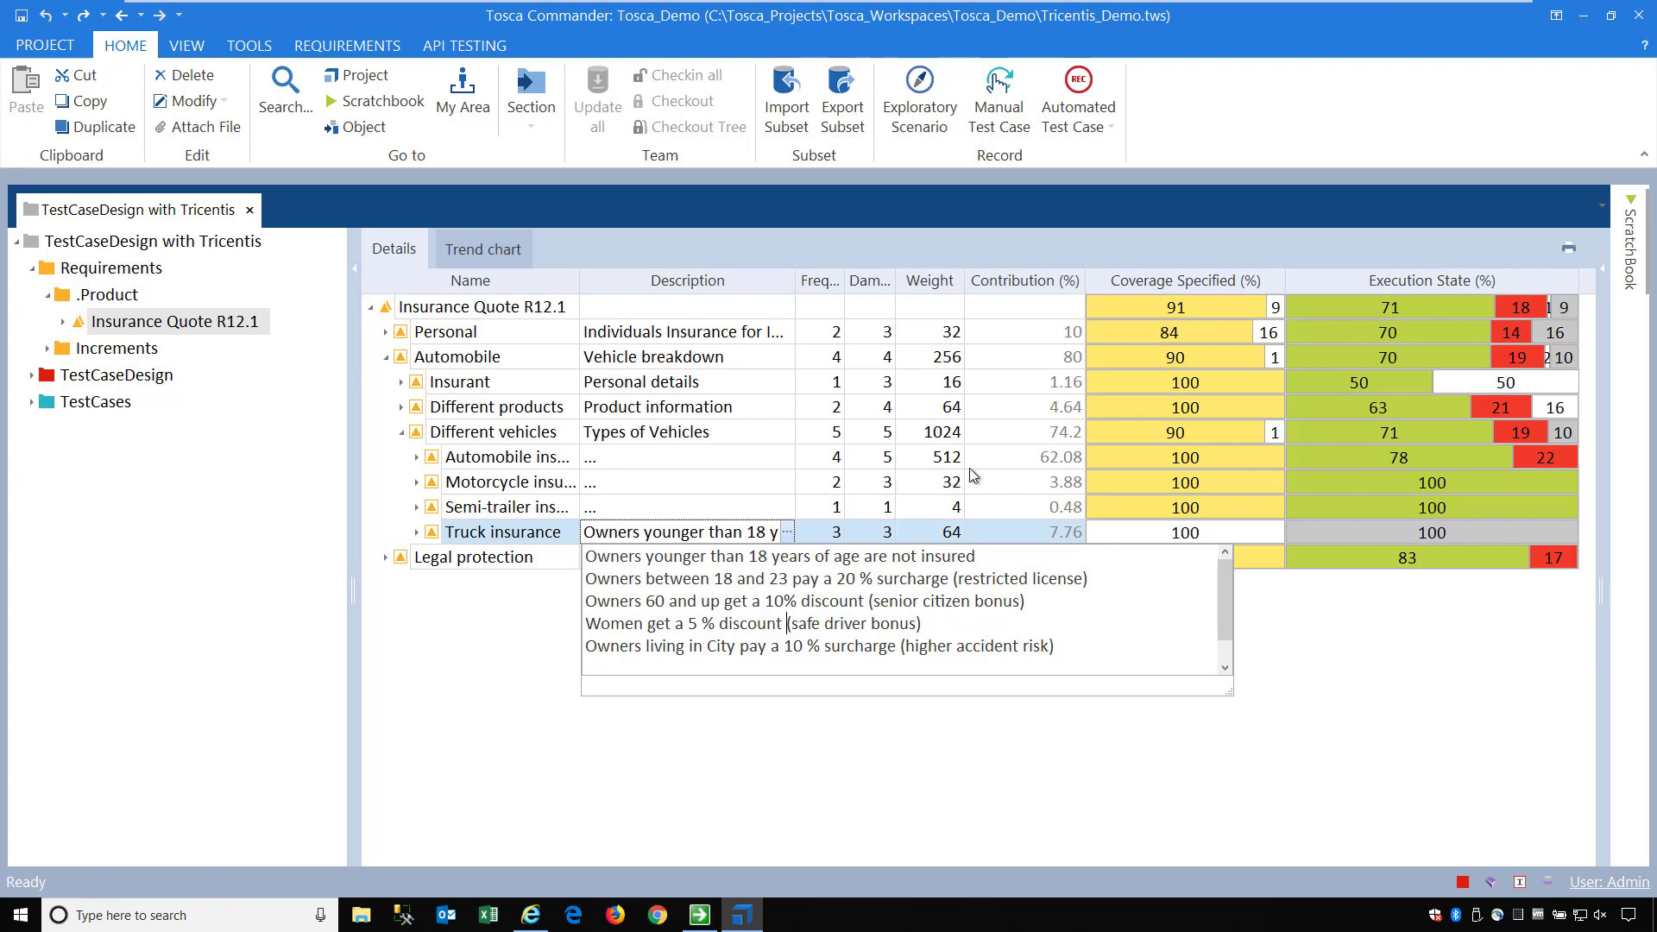
left_click(1002, 463)
left_click(1001, 462)
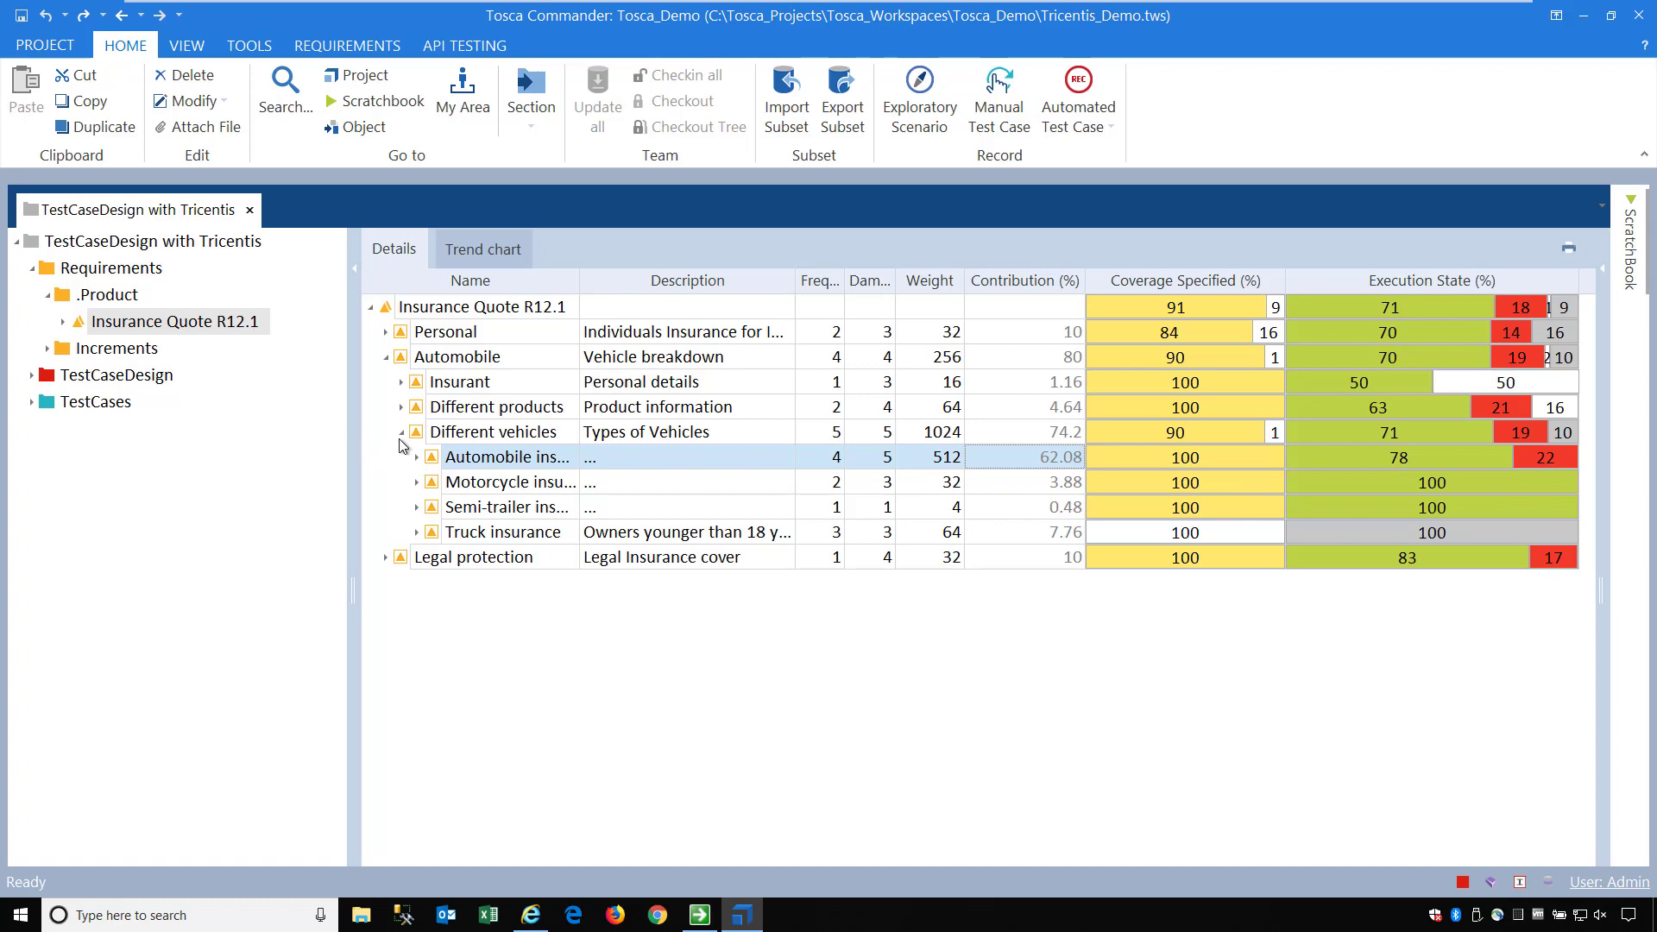
Expand the Automobile insurance requirement to review its linked items, collapse it again and select Truck insurance
left_click(416, 459)
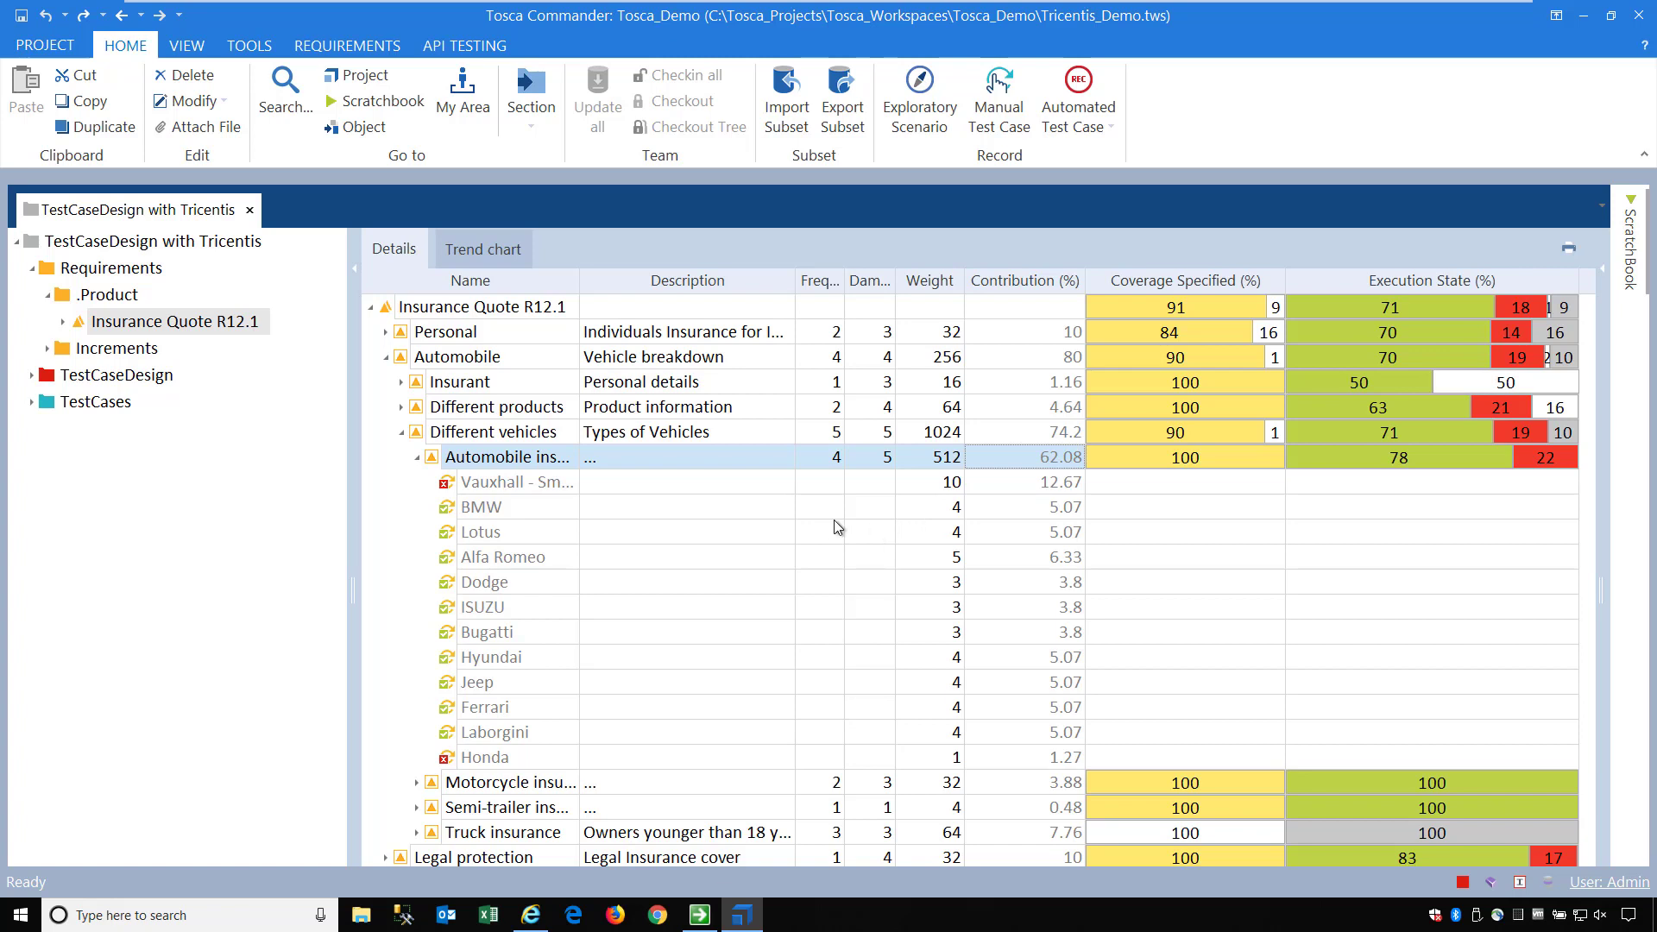
left_click(418, 458)
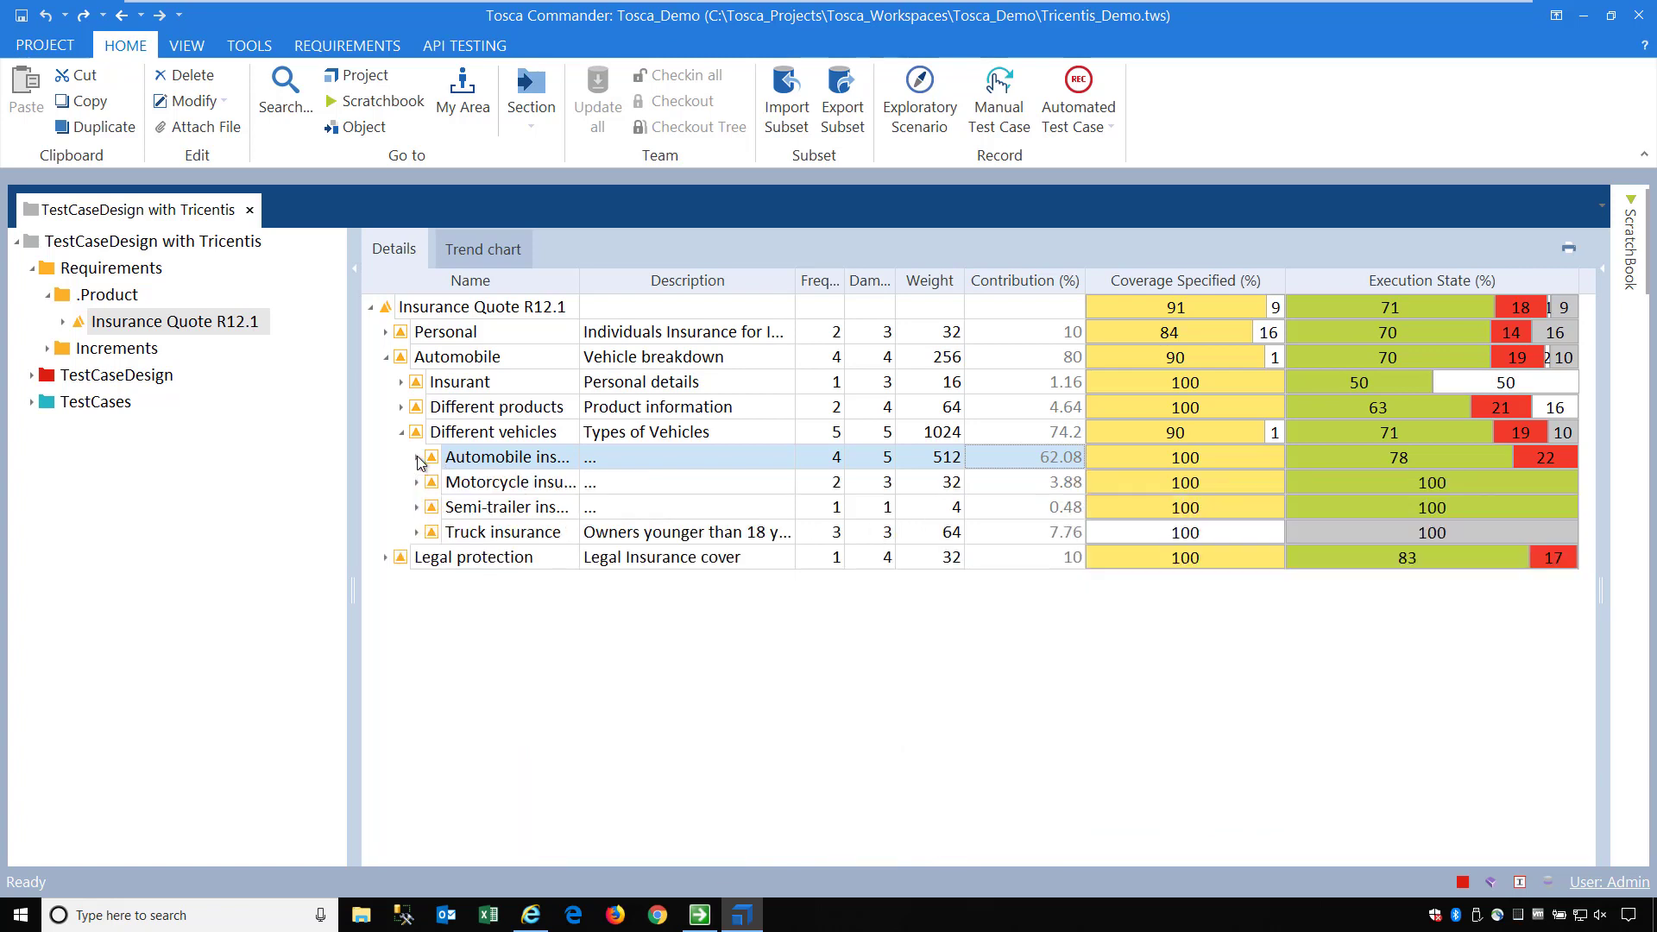
left_click(432, 537)
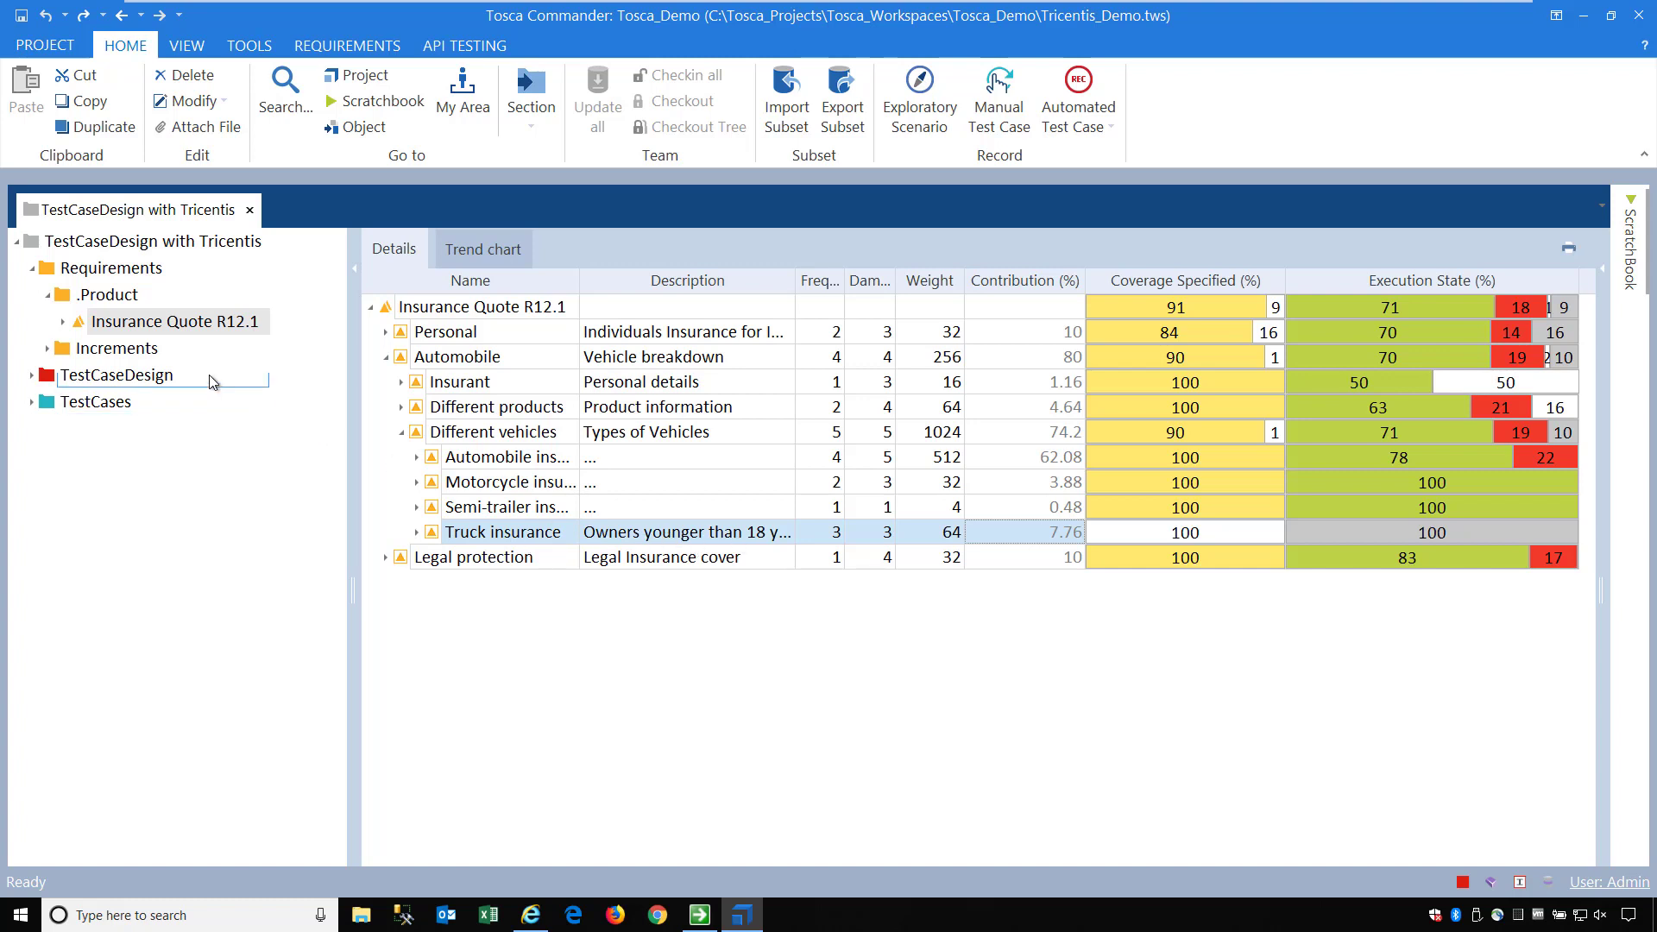
Open the attached Word document Insurance Application - Release Candidate 2.23.doc from the Insurance Quote R12.1 requirement set
left_click(62, 322)
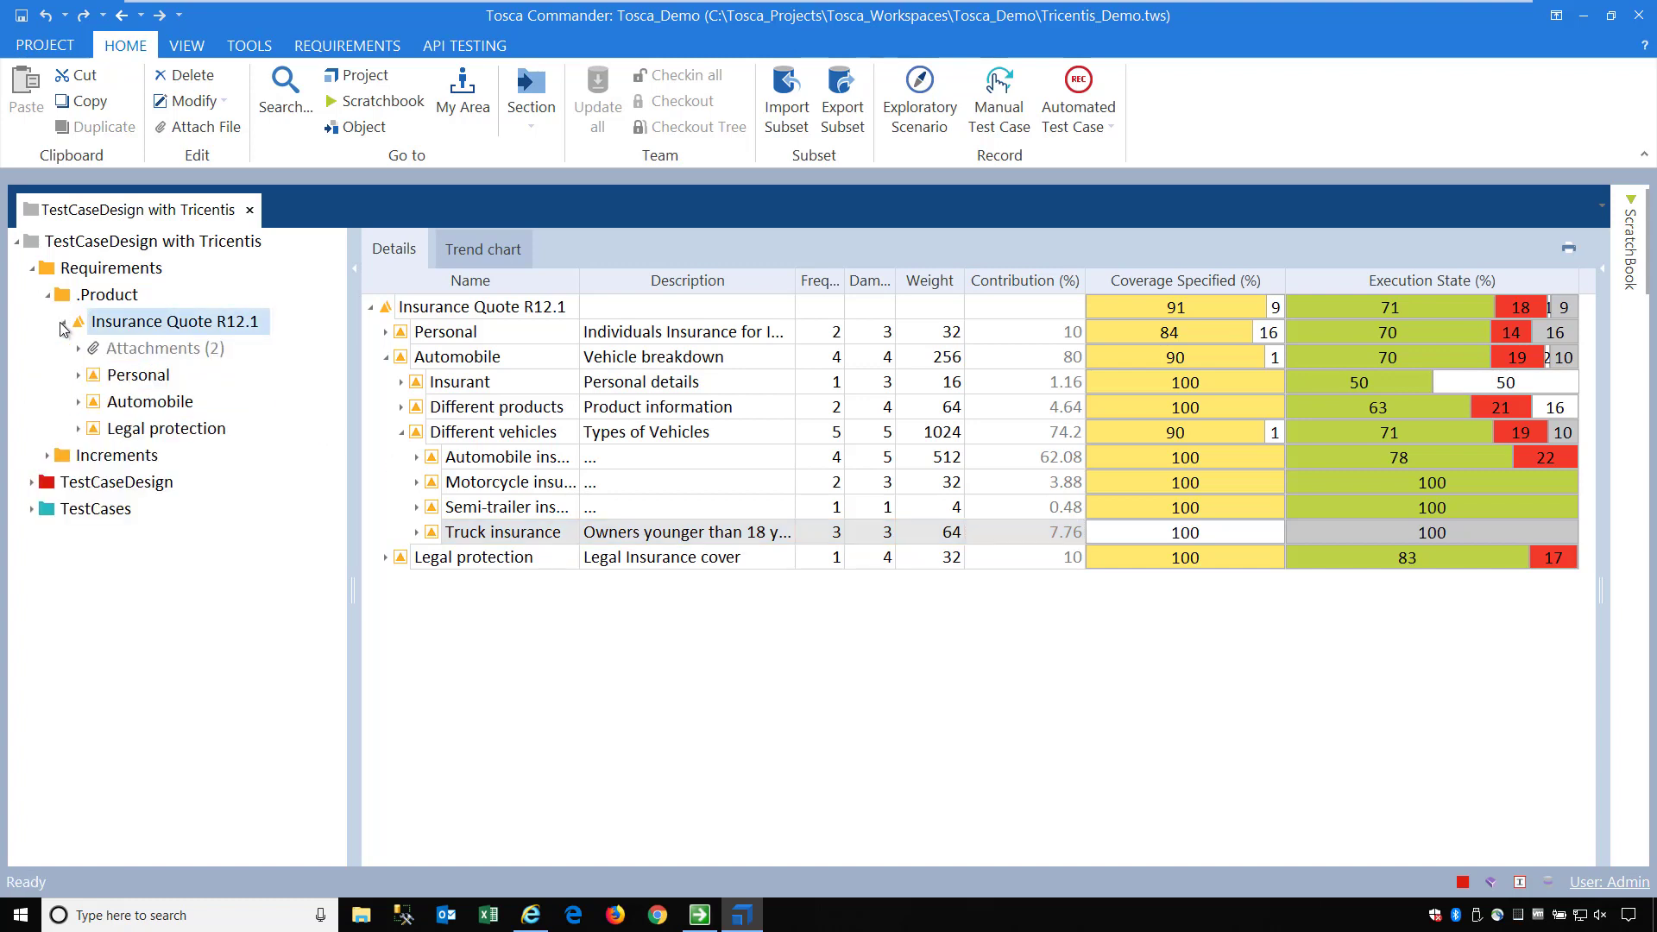
left_click(79, 350)
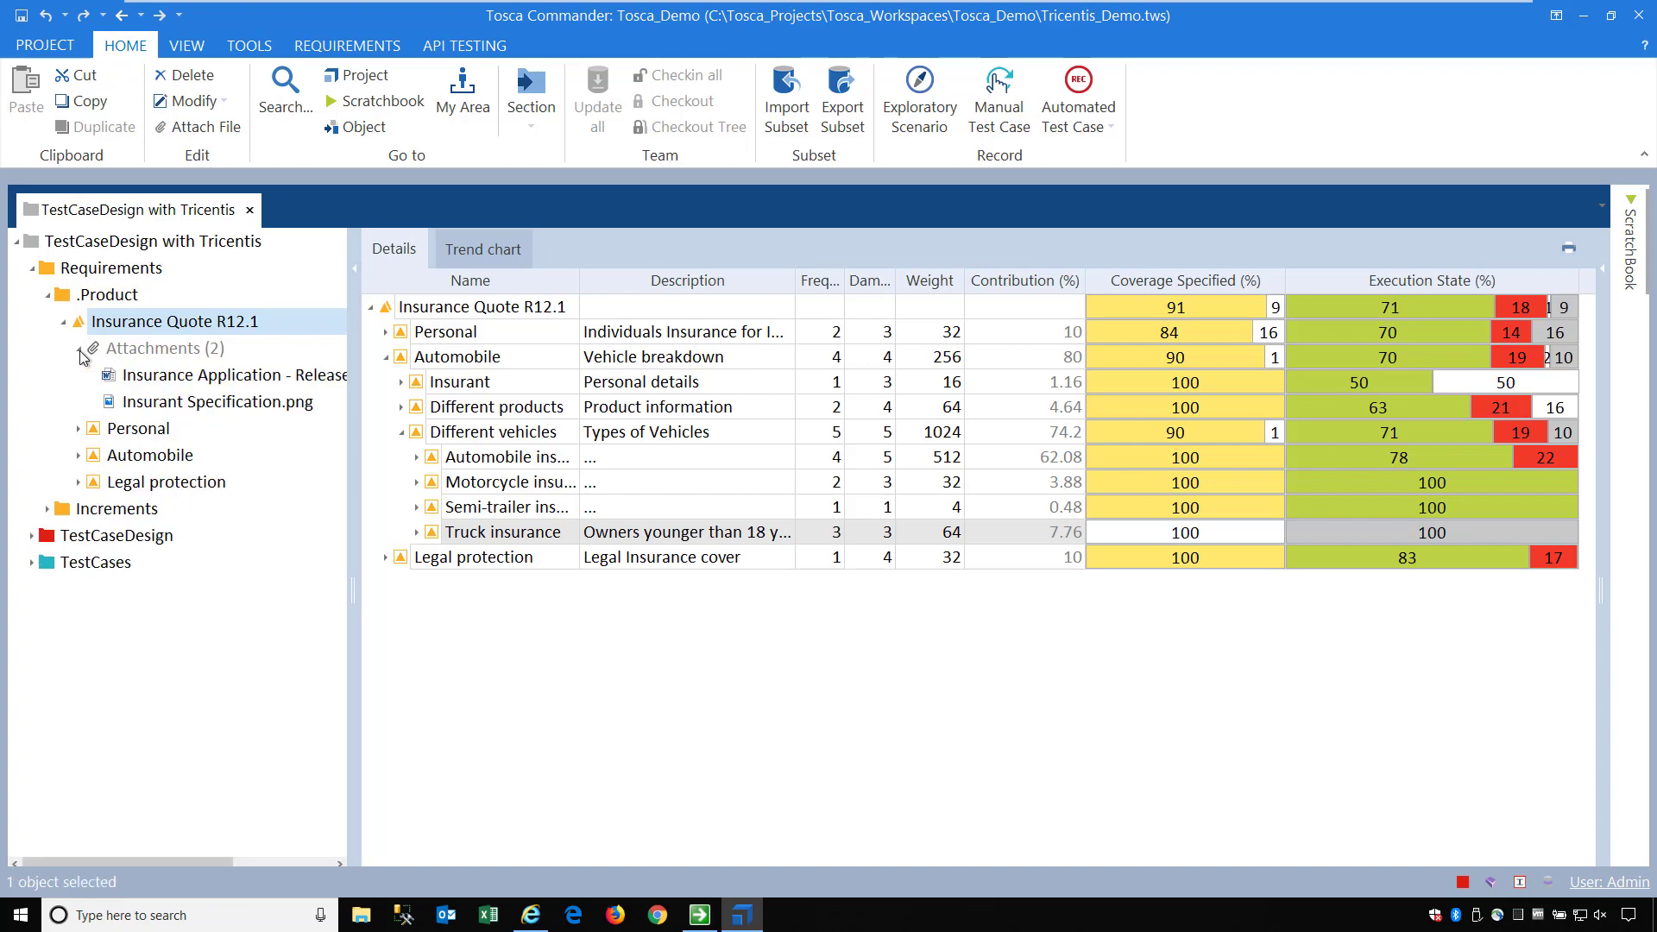
double_click(221, 380)
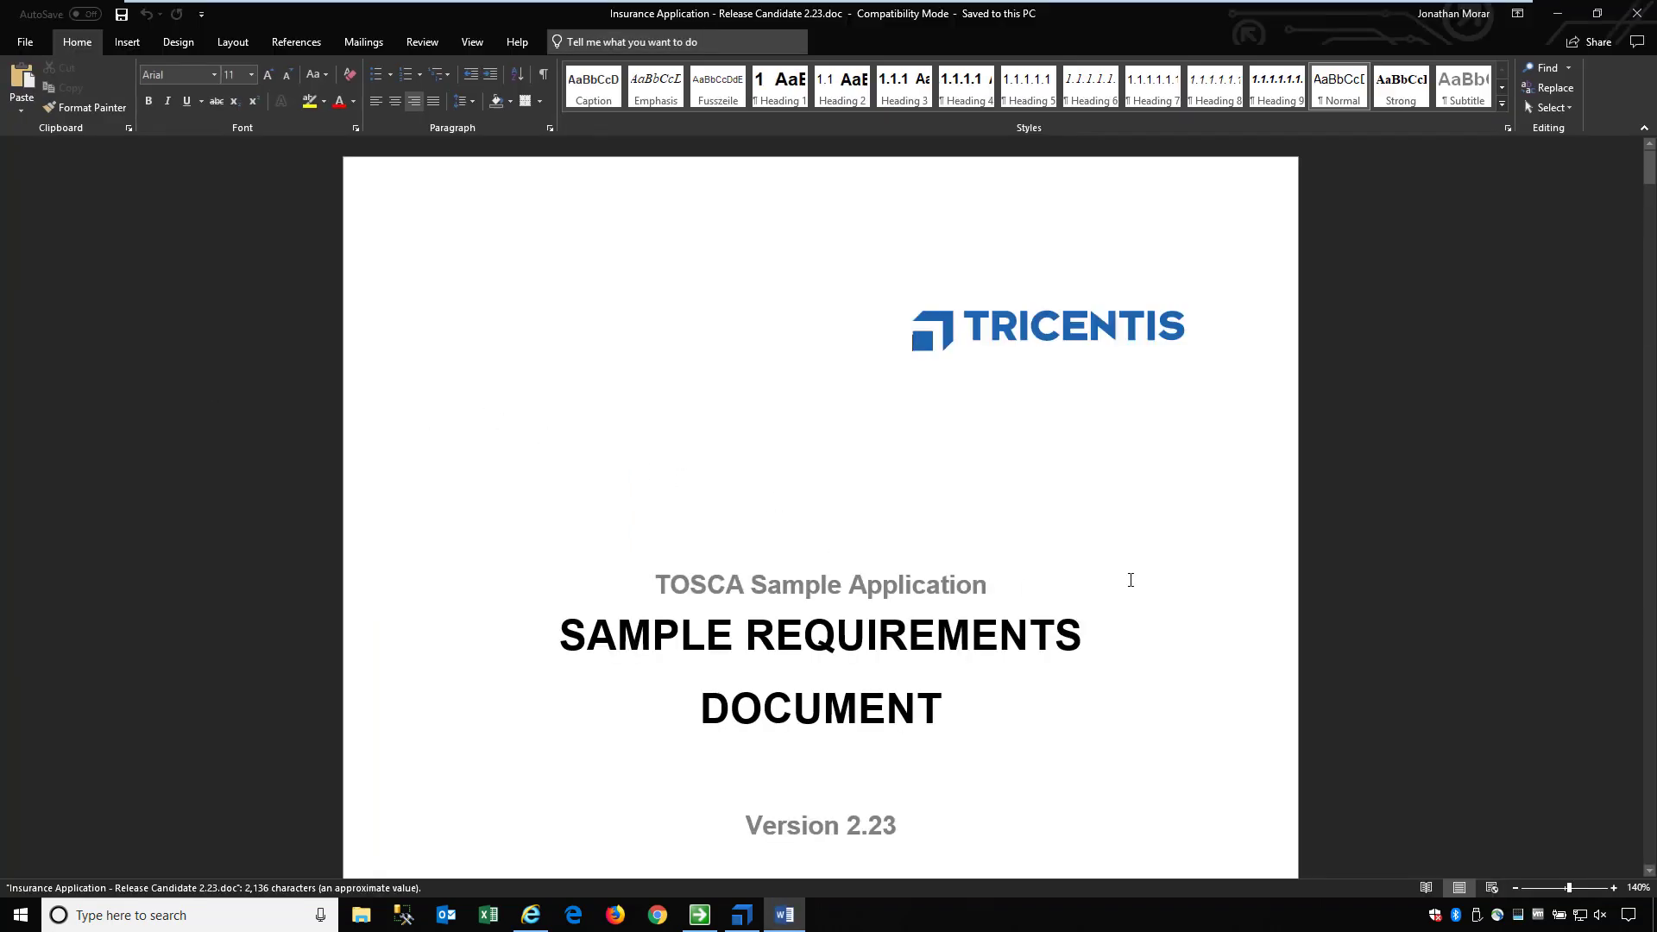
Highlight the owner surcharge and discount rules under section 4.1.2 Vehicle Insurance, and close the document
left_click_drag(1649, 168, 1615, 763)
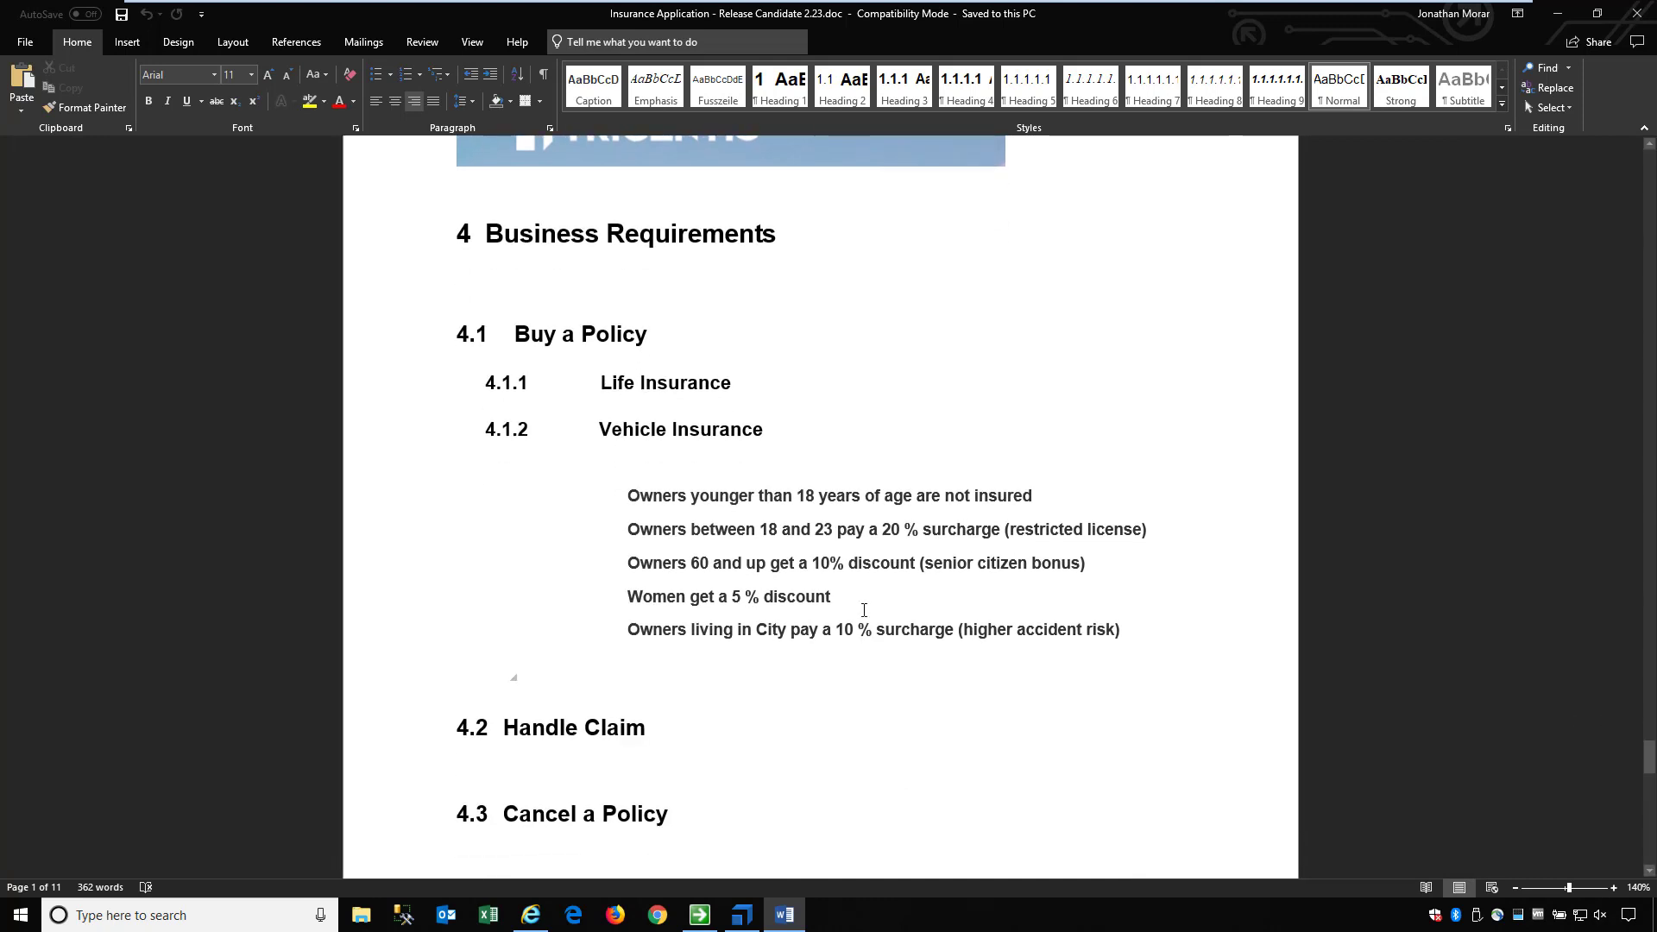
left_click_drag(628, 495, 1143, 643)
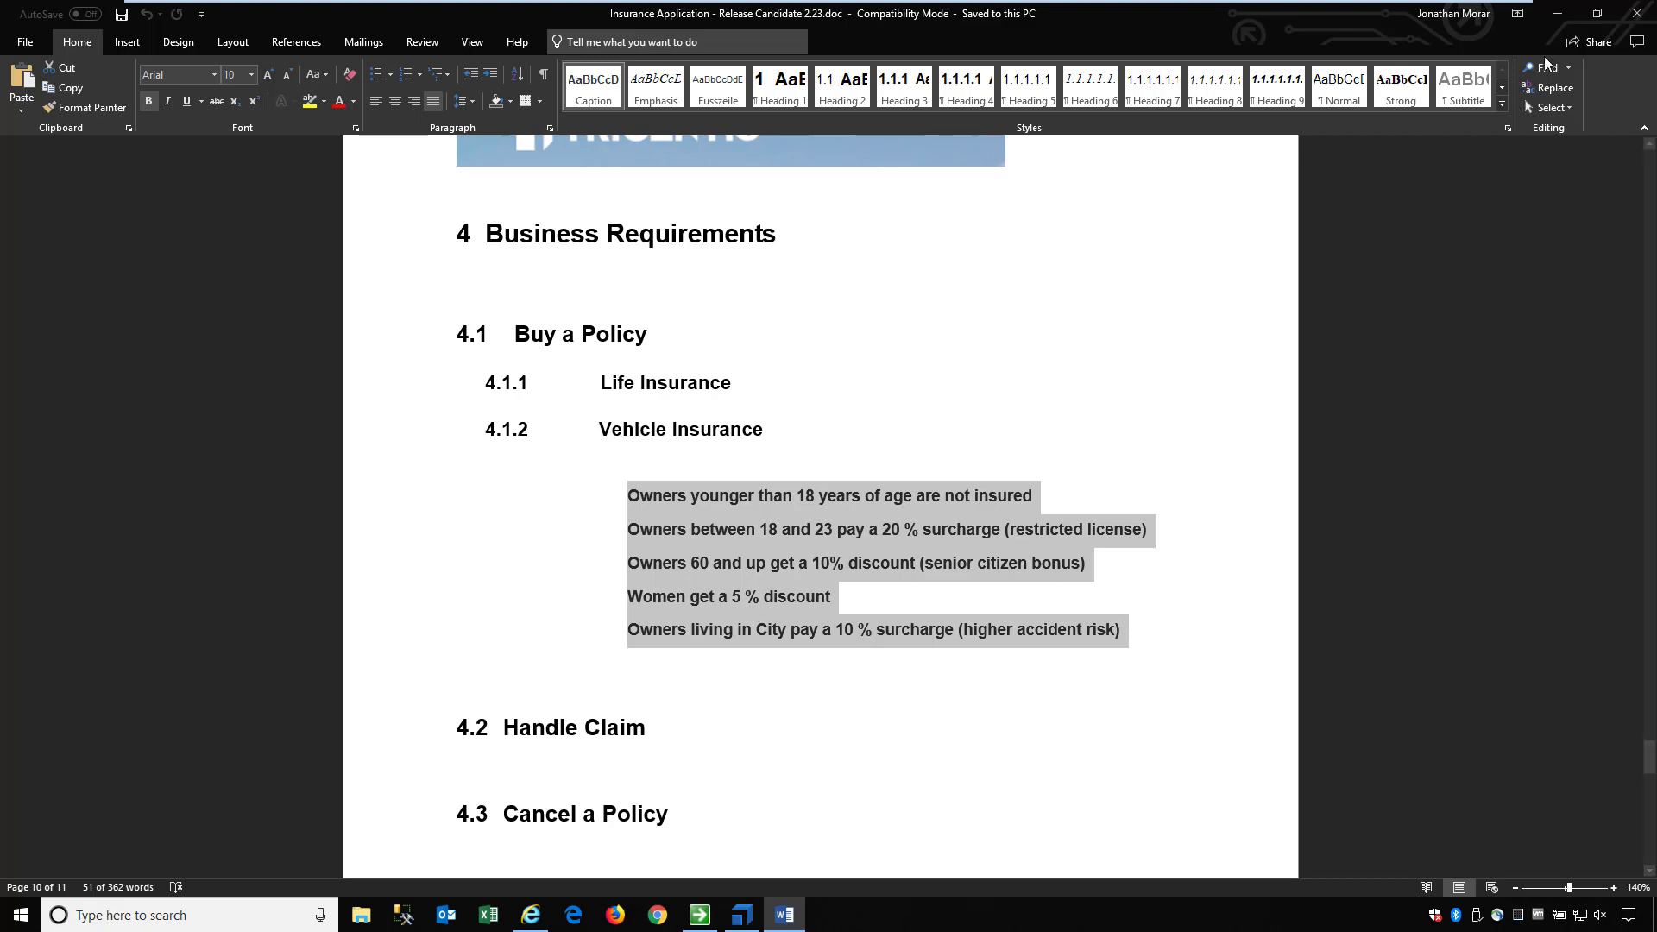
left_click(1636, 14)
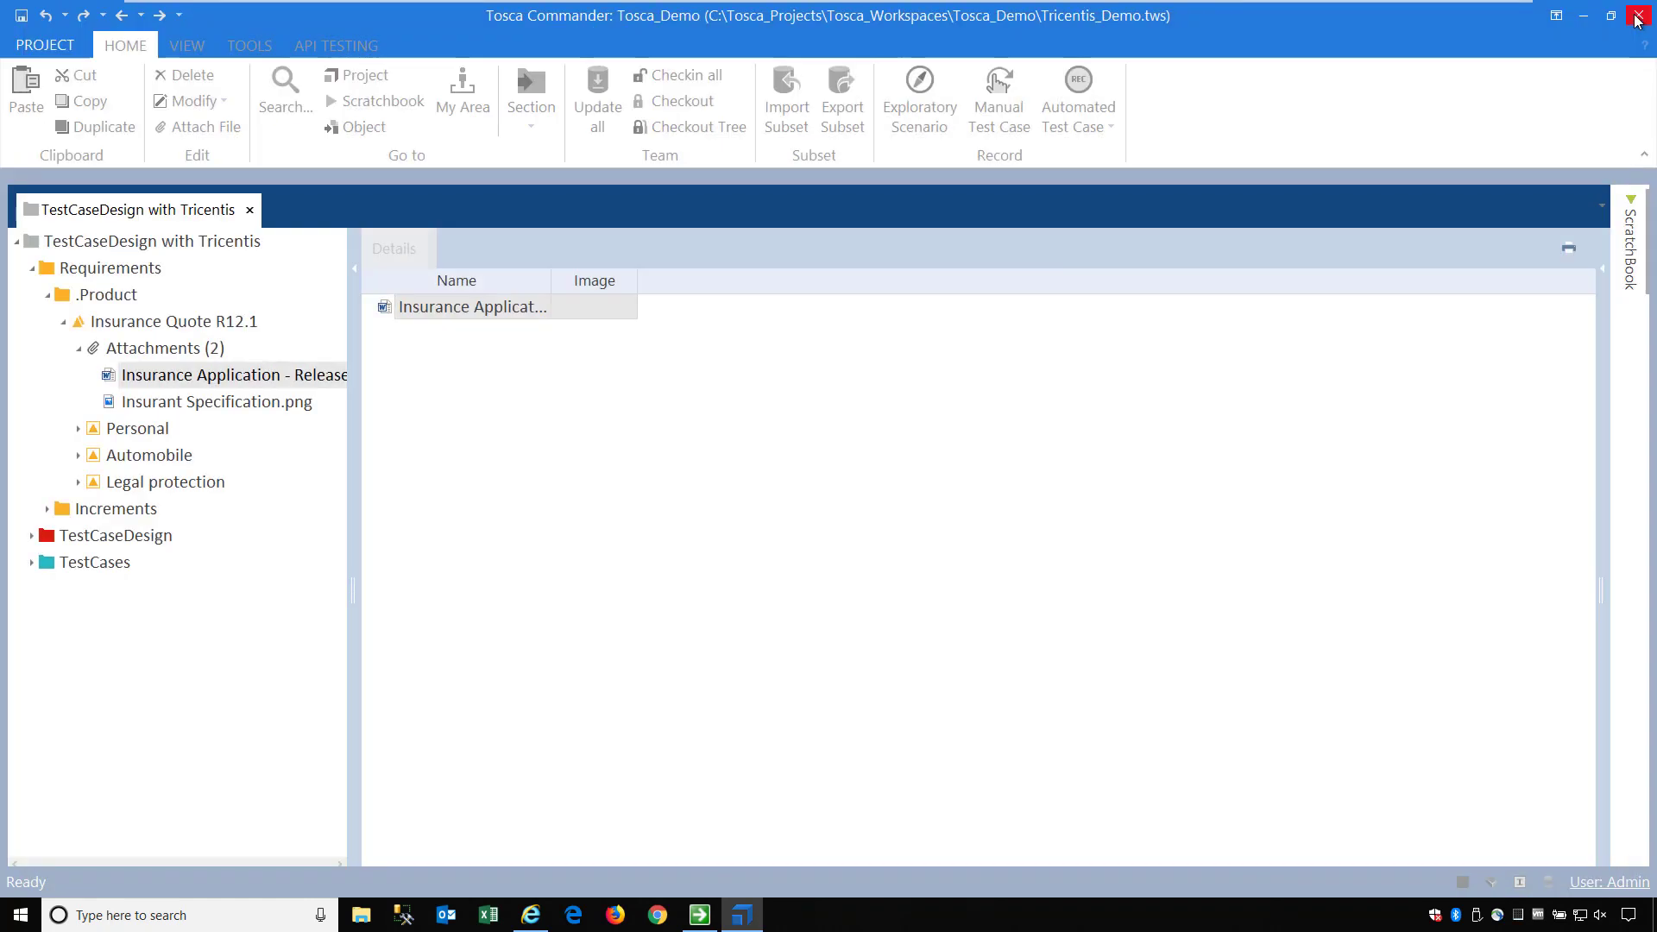
Display the attachment Insurant Specification.png and widen the Image and Name columns until the picture and file name are fully readable
right_click(172, 323)
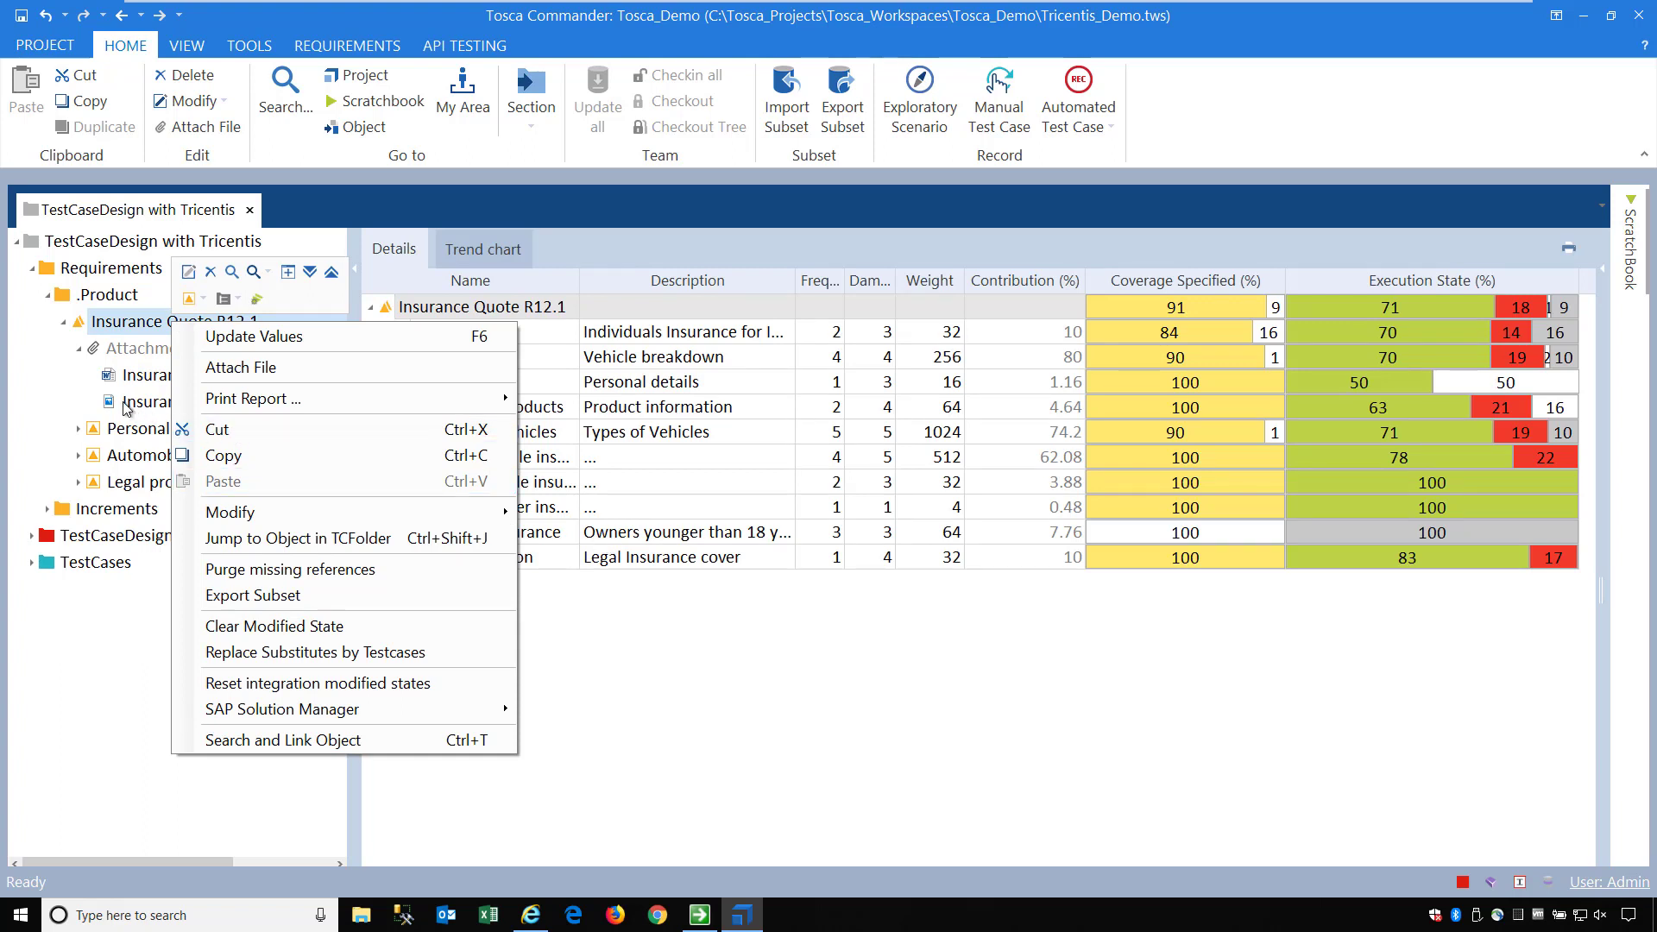
left_click(135, 349)
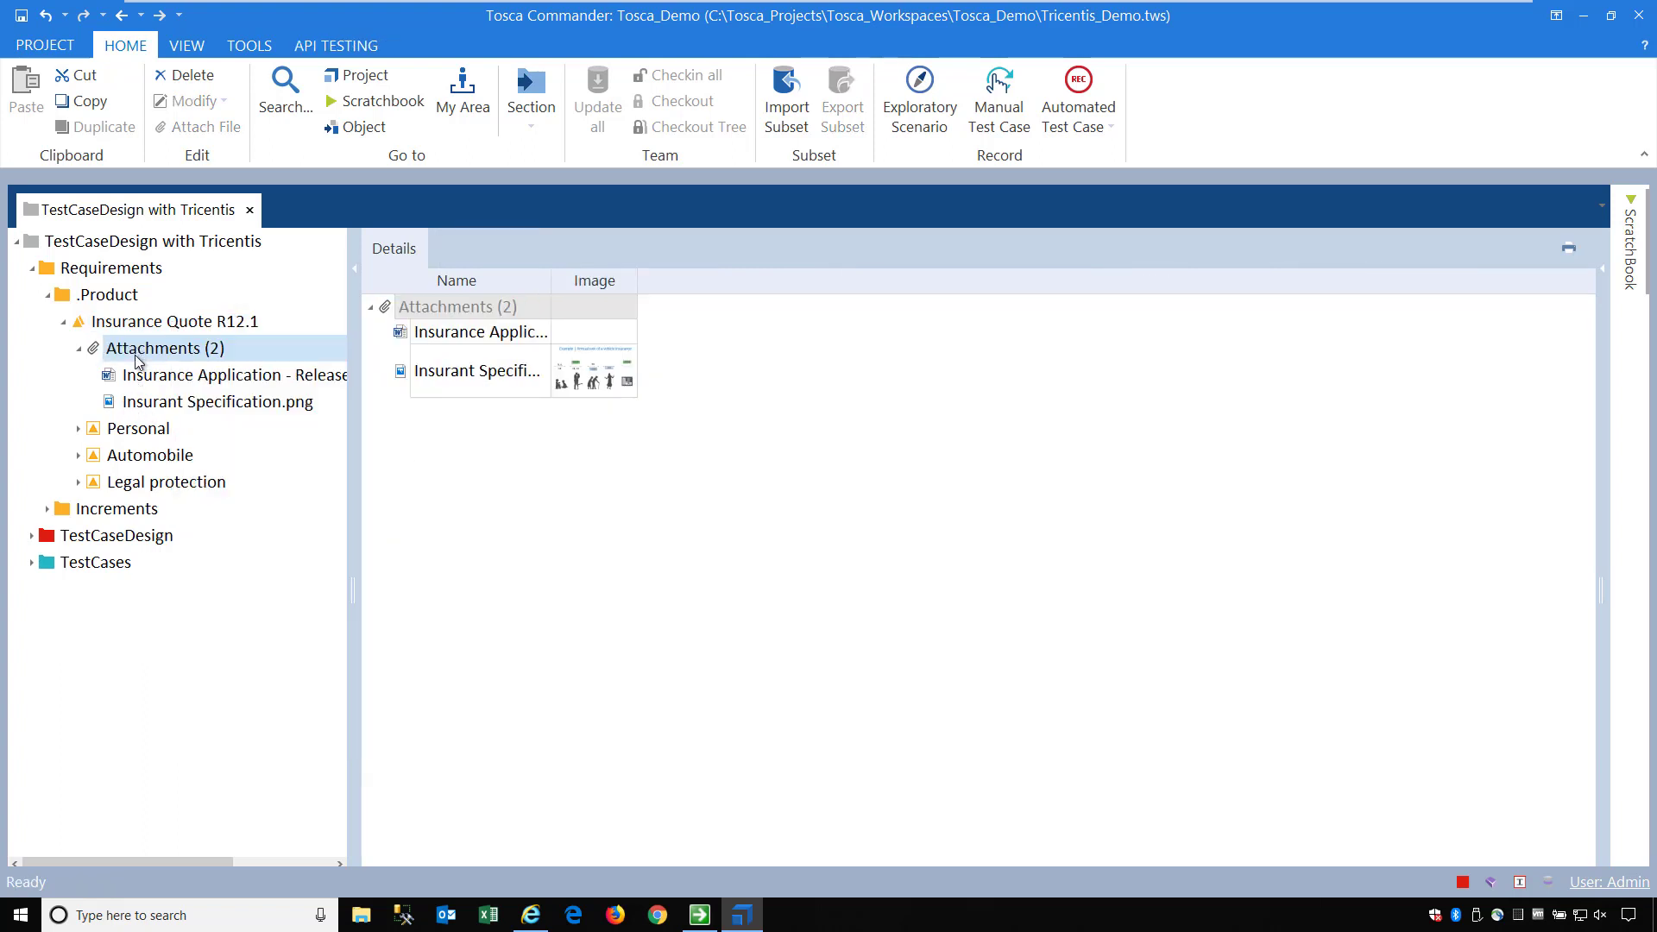
left_click(150, 406)
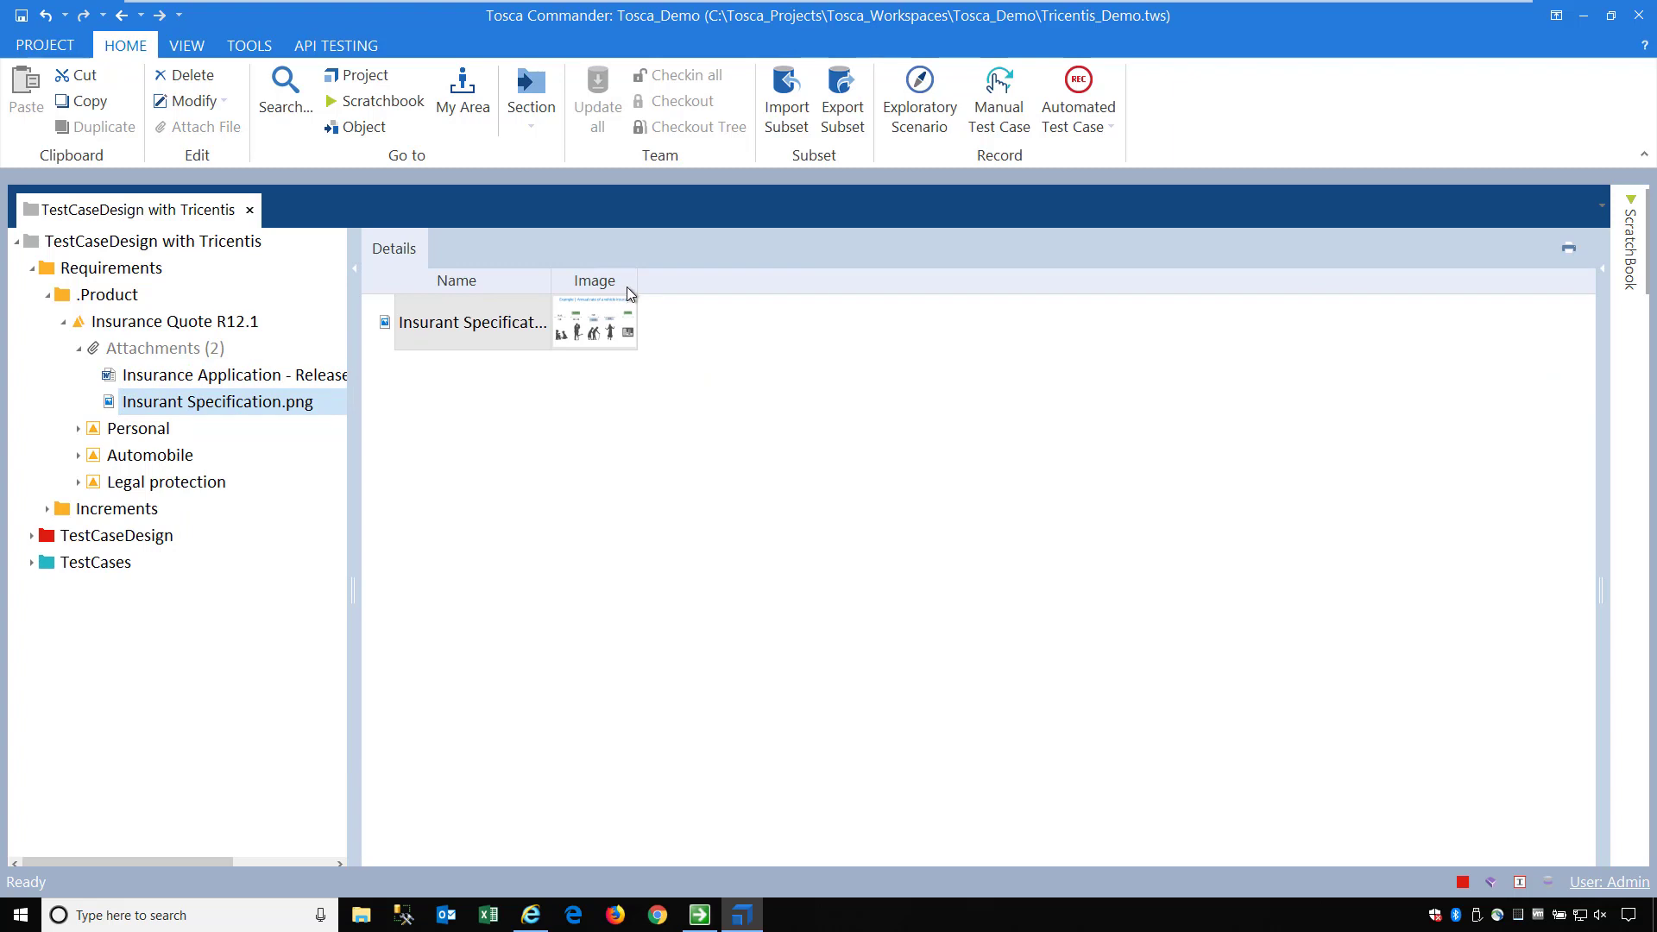
left_click_drag(635, 276, 1124, 276)
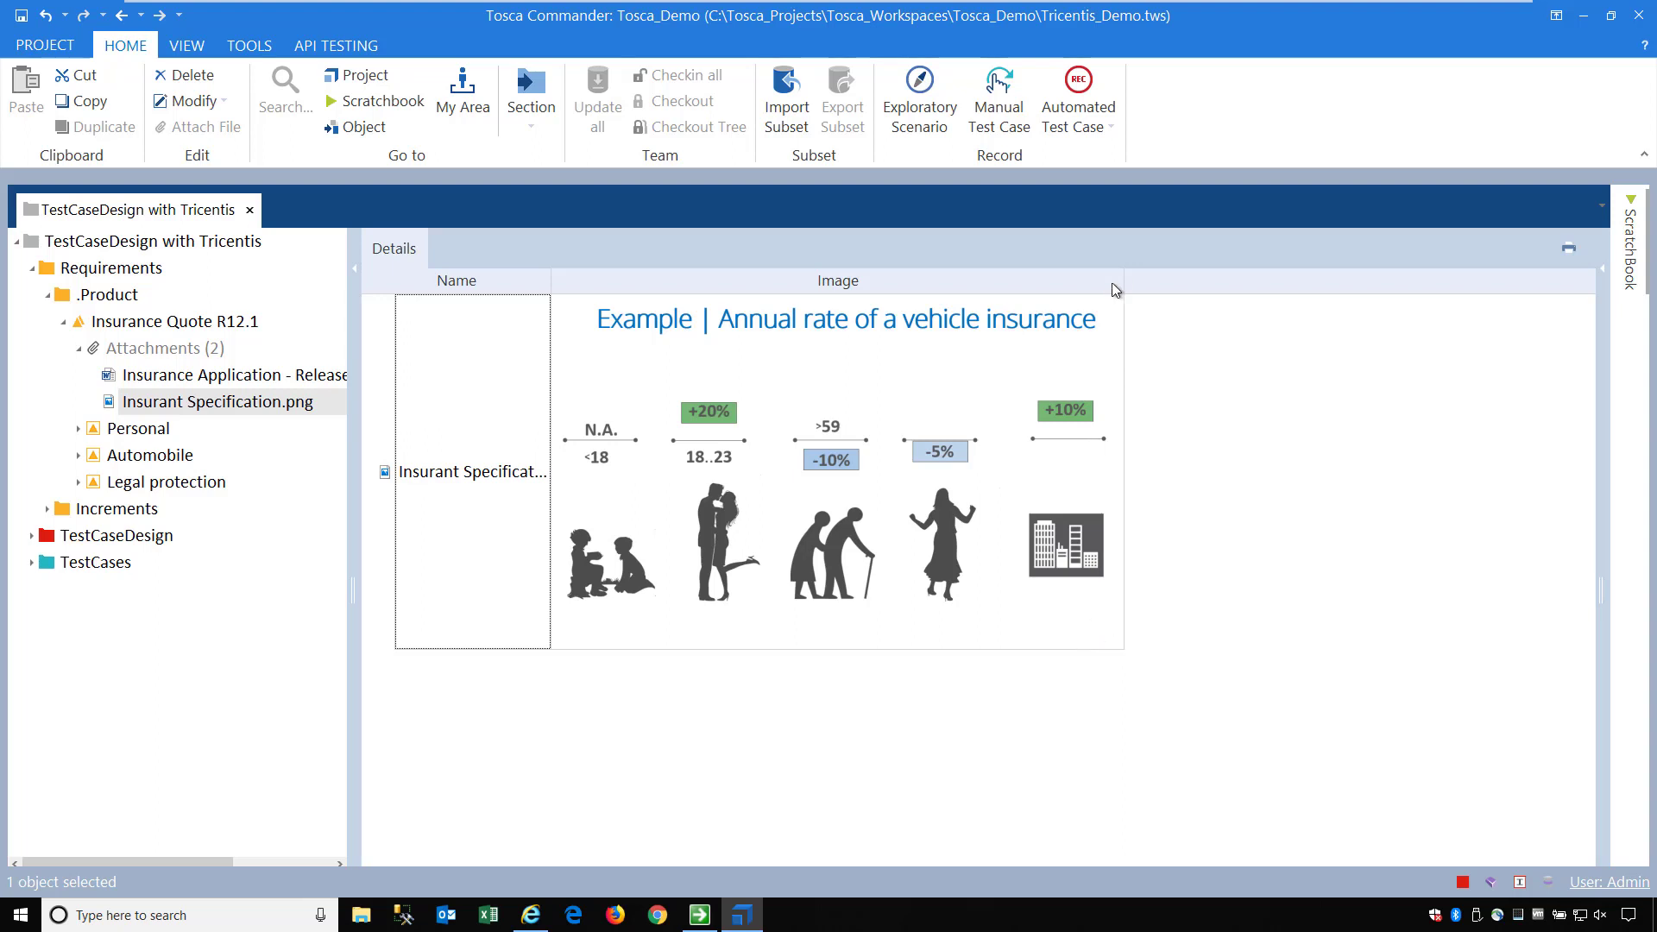
left_click_drag(1123, 270, 1267, 270)
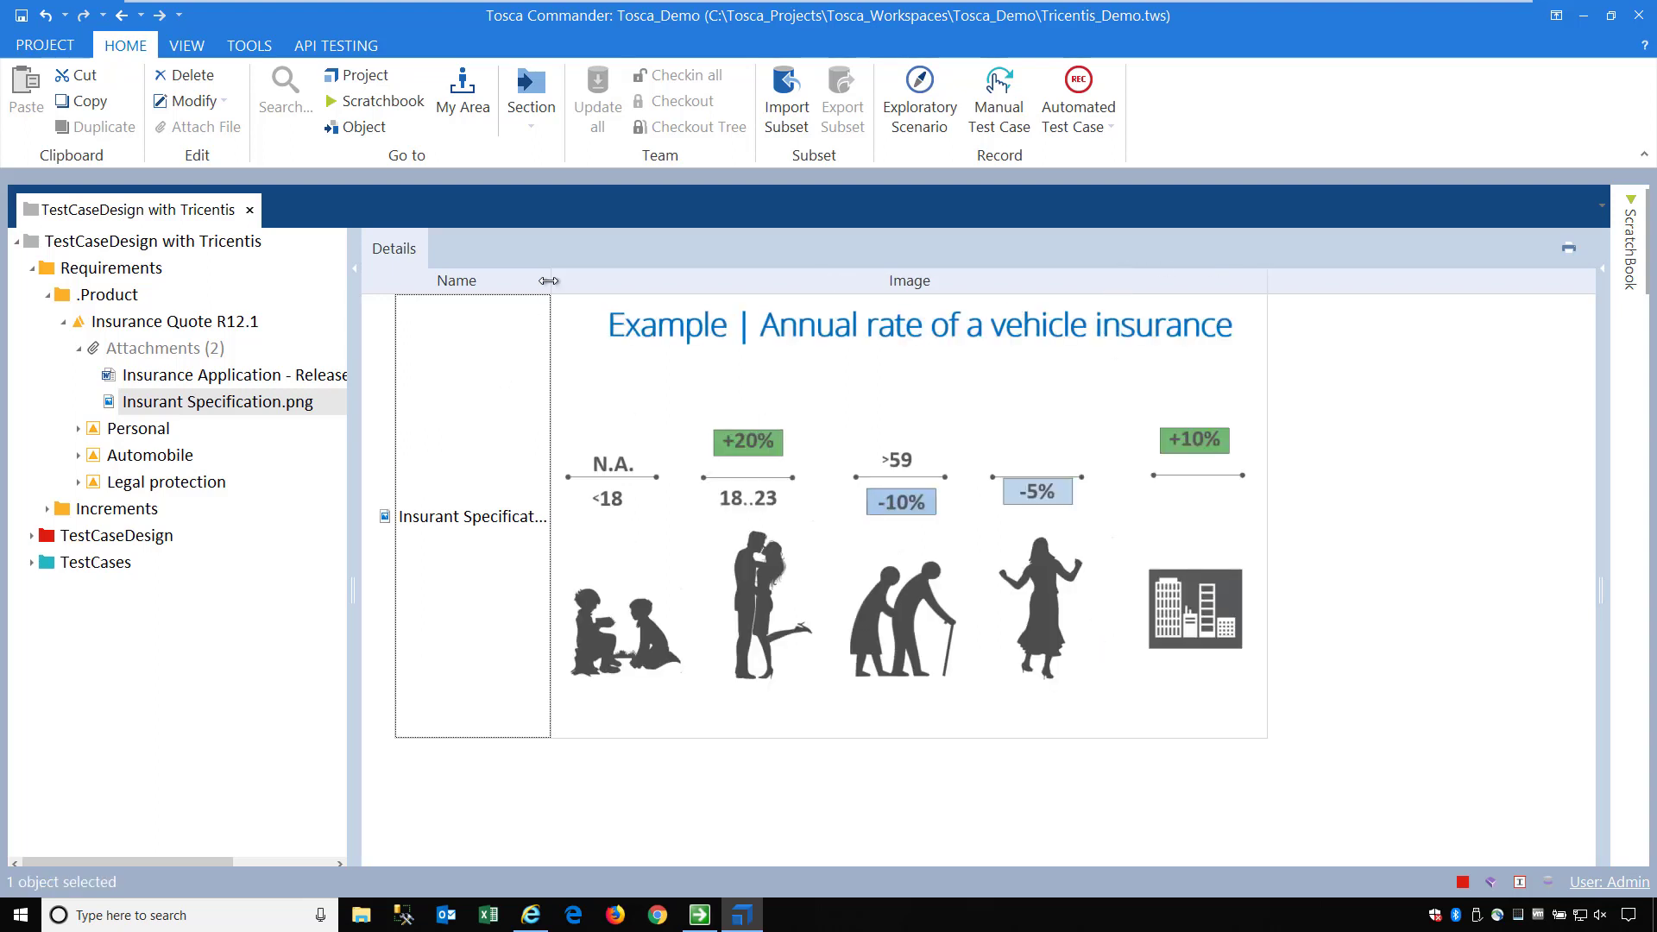
left_click_drag(550, 279, 613, 278)
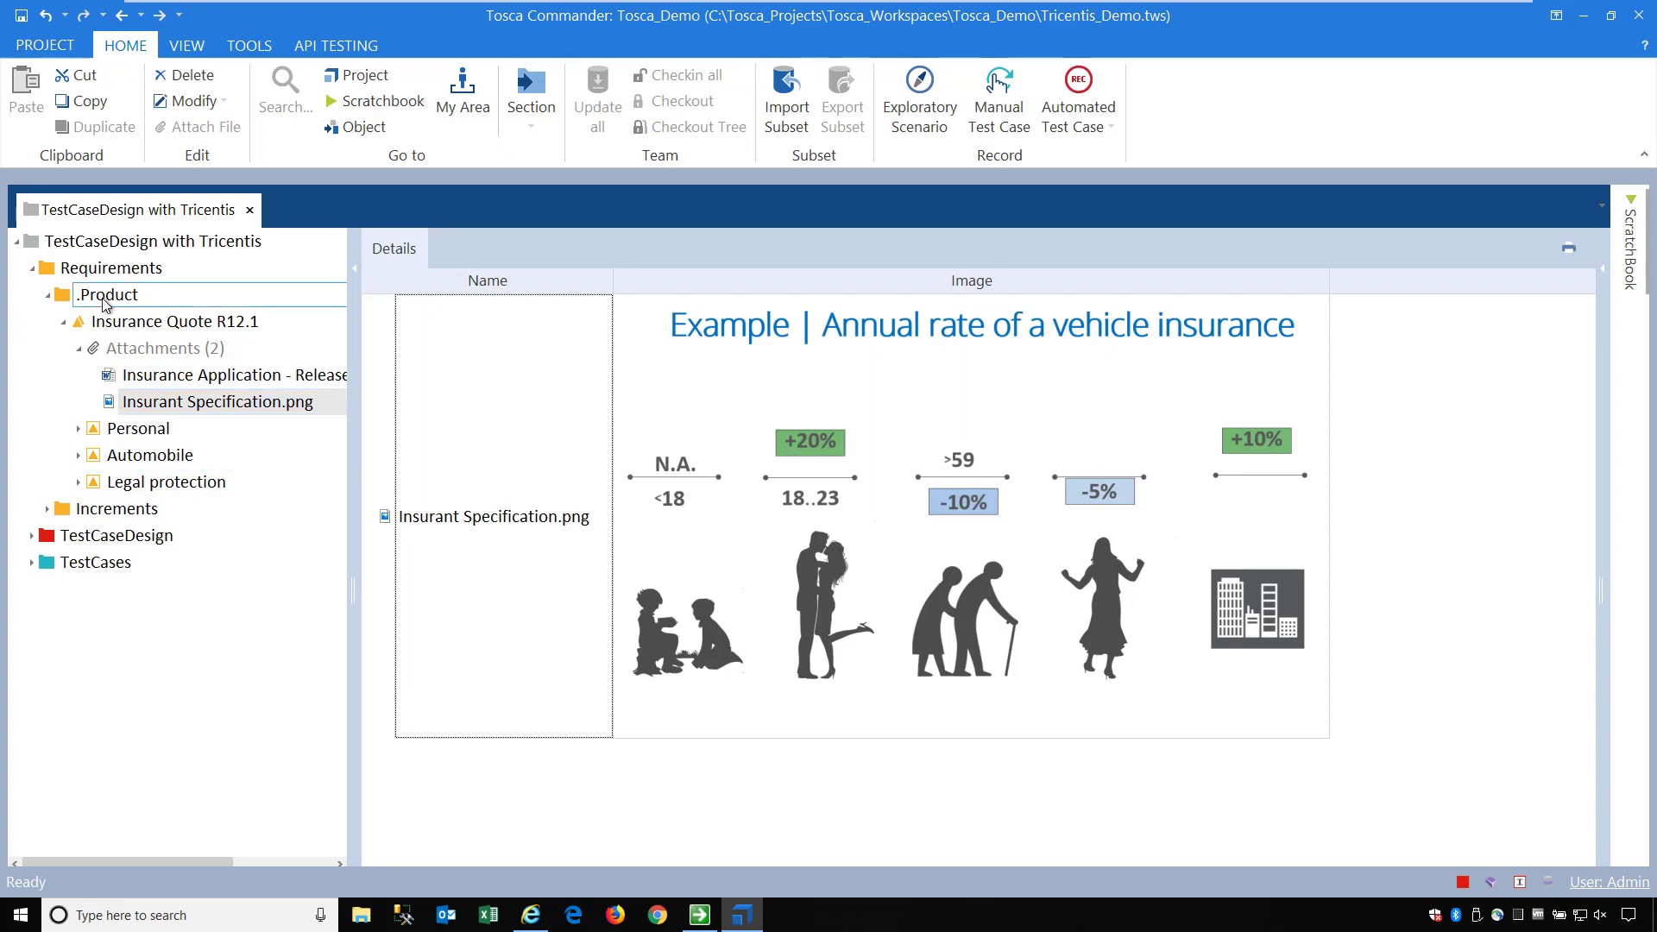
Collapse the Insurance Quote R12.1 requirement set and create a new folder under TestCaseDesign, keeping its default name
left_click(62, 325)
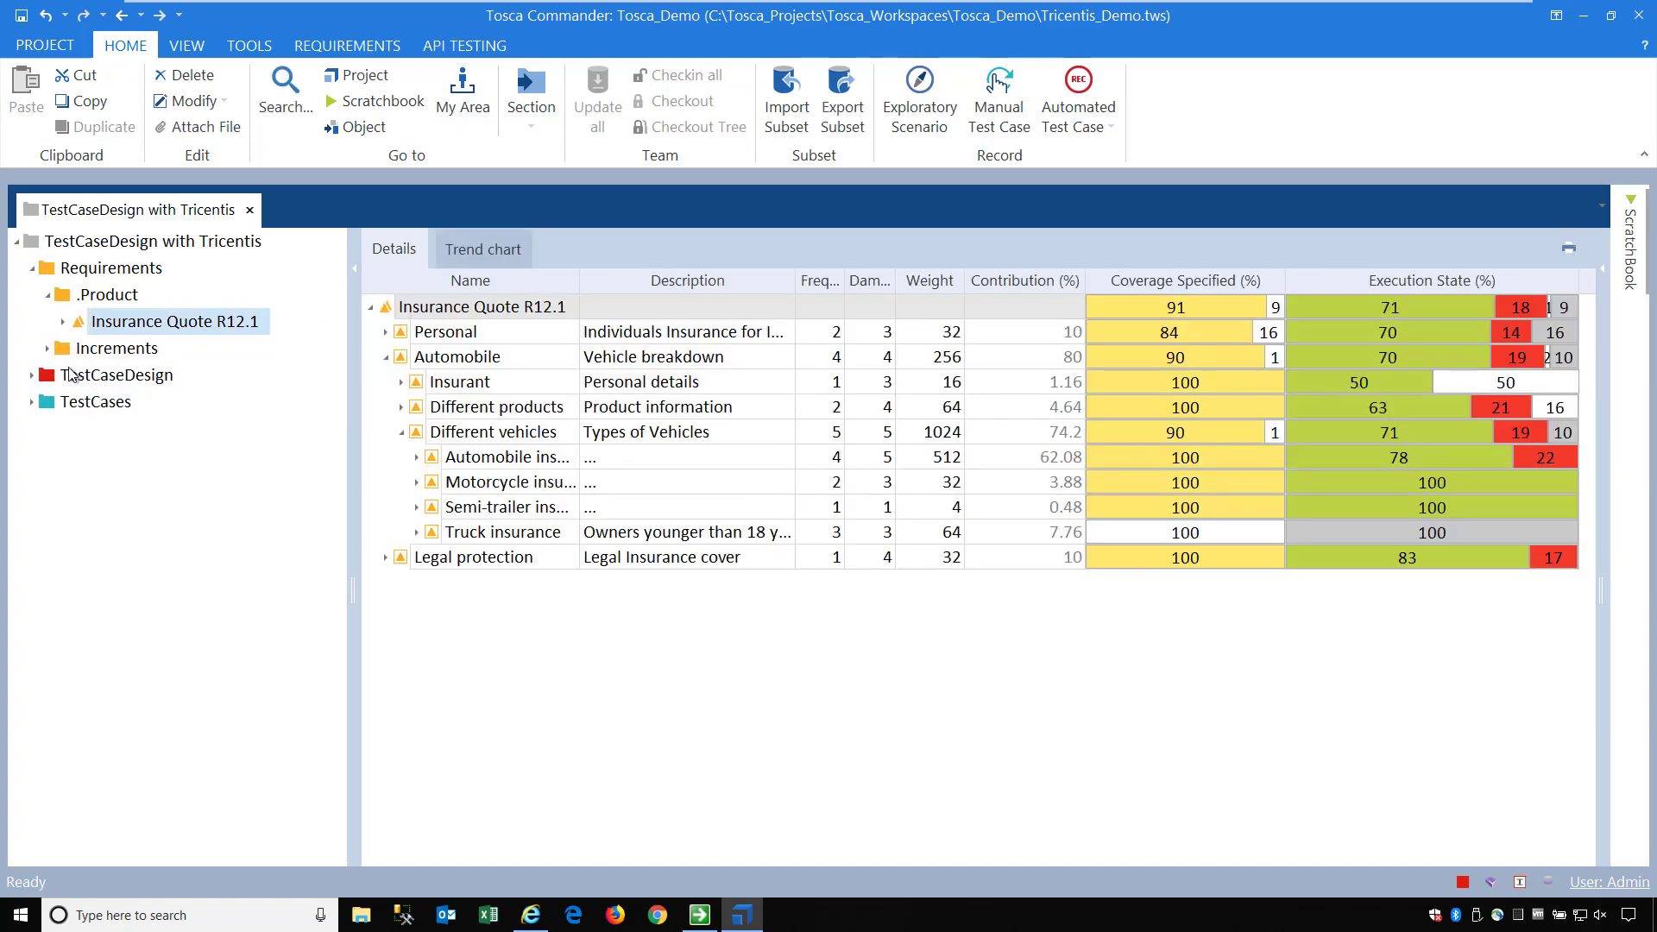
left_click(74, 378)
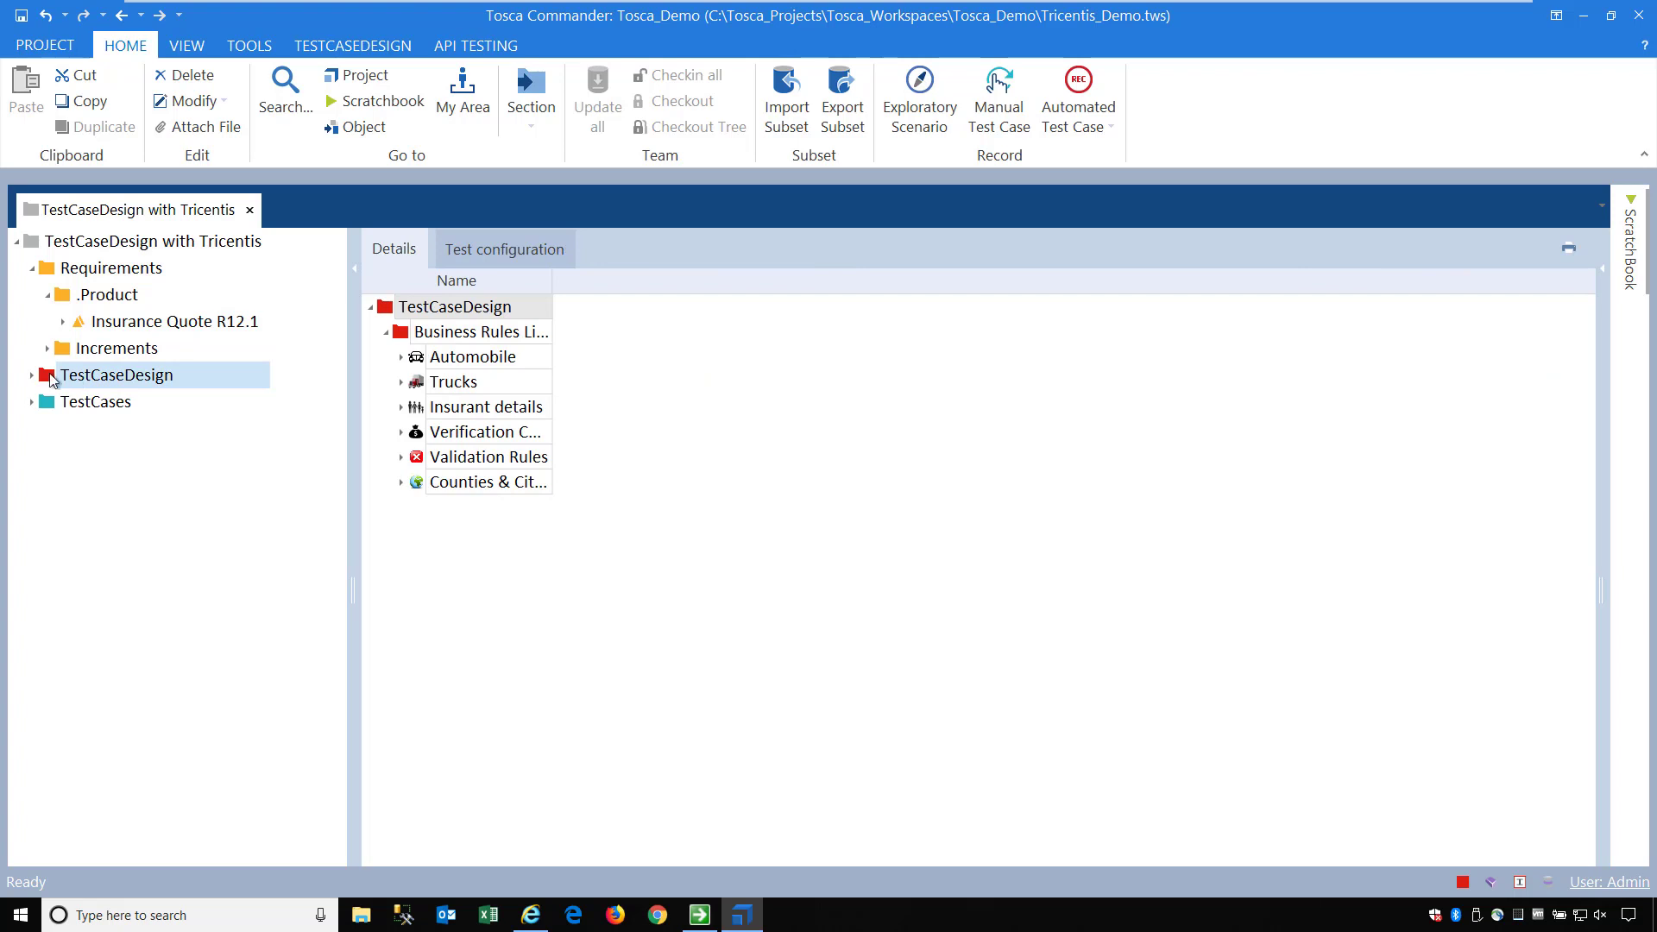
left_click(32, 376)
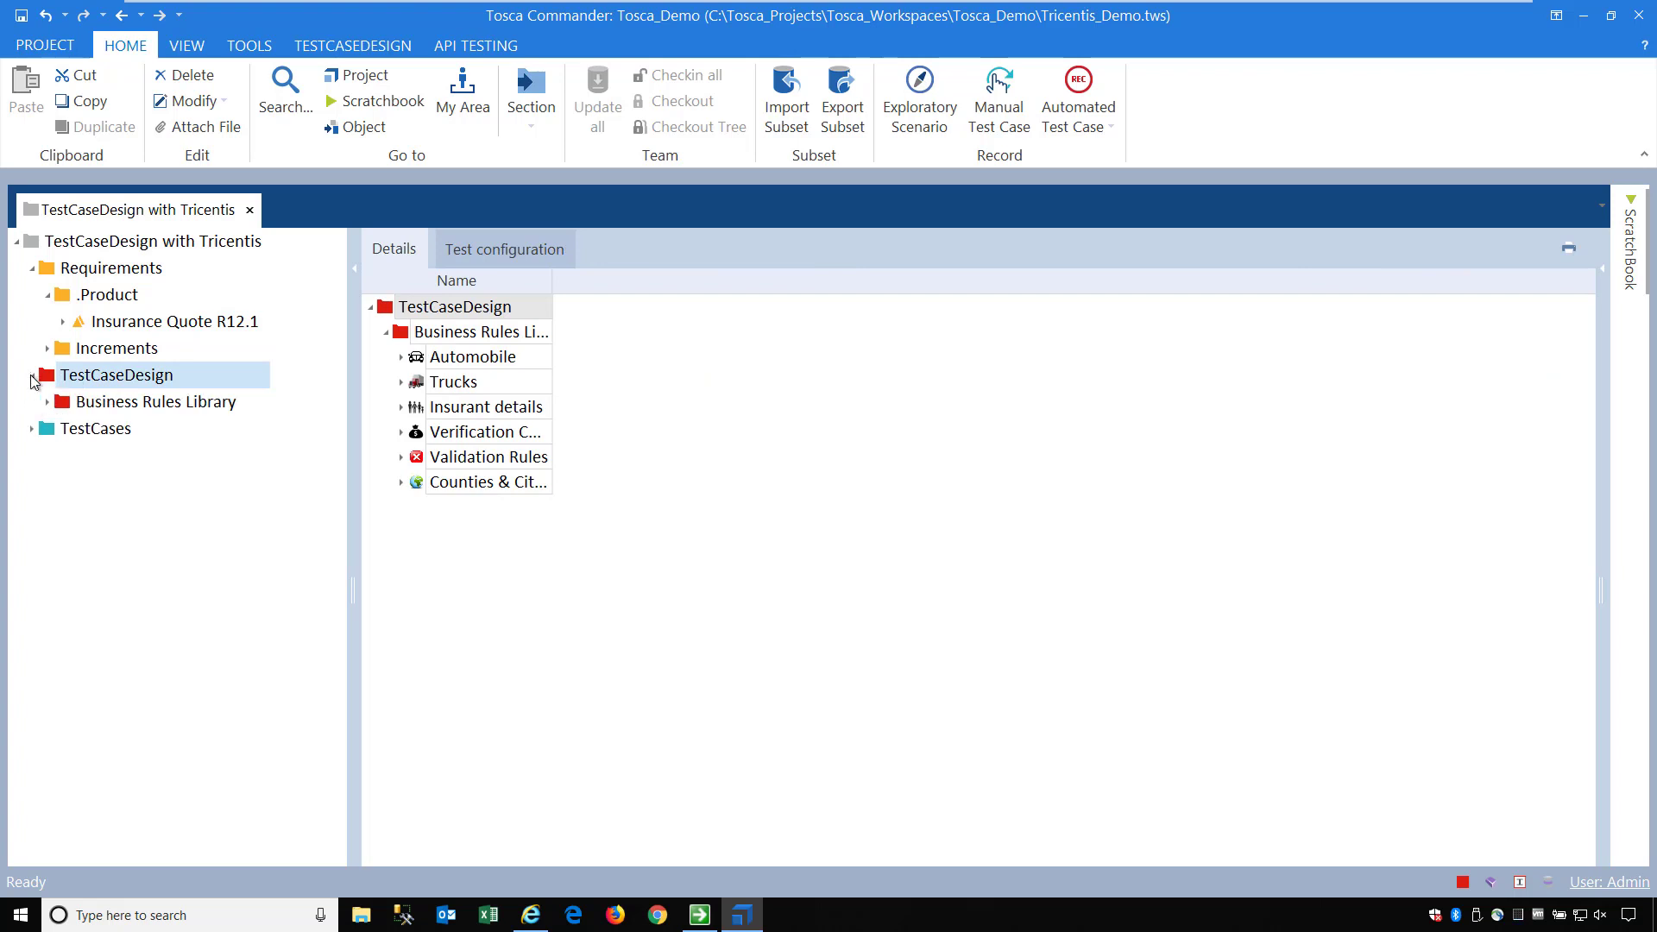
right_click(67, 373)
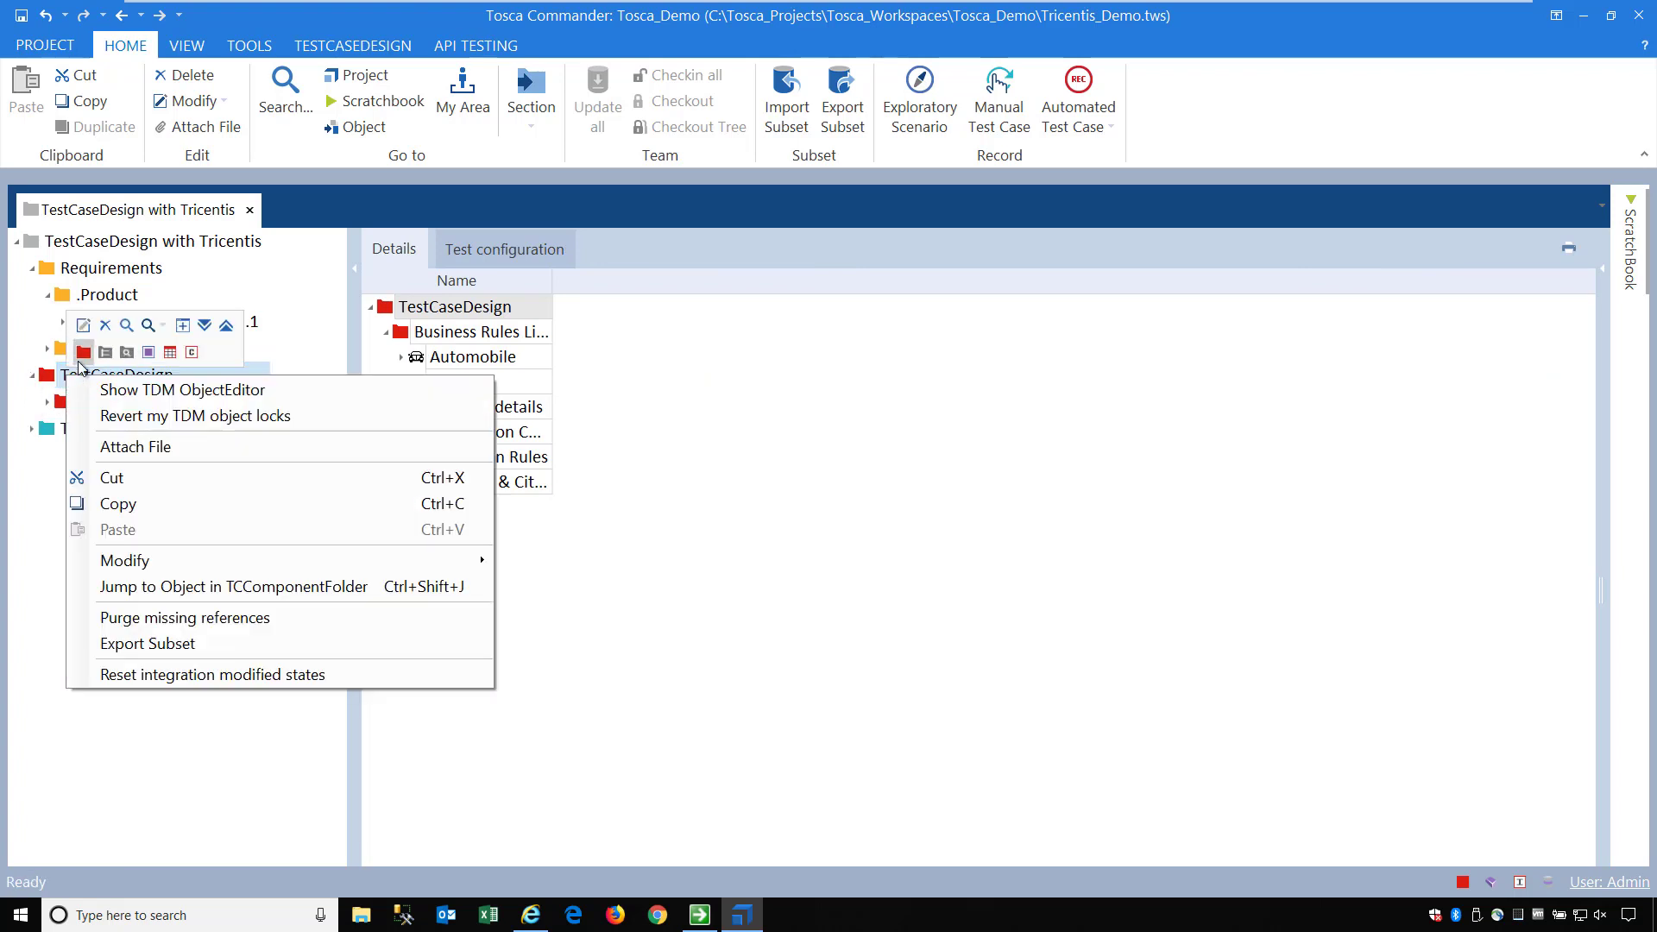
left_click(79, 354)
left_click(60, 430)
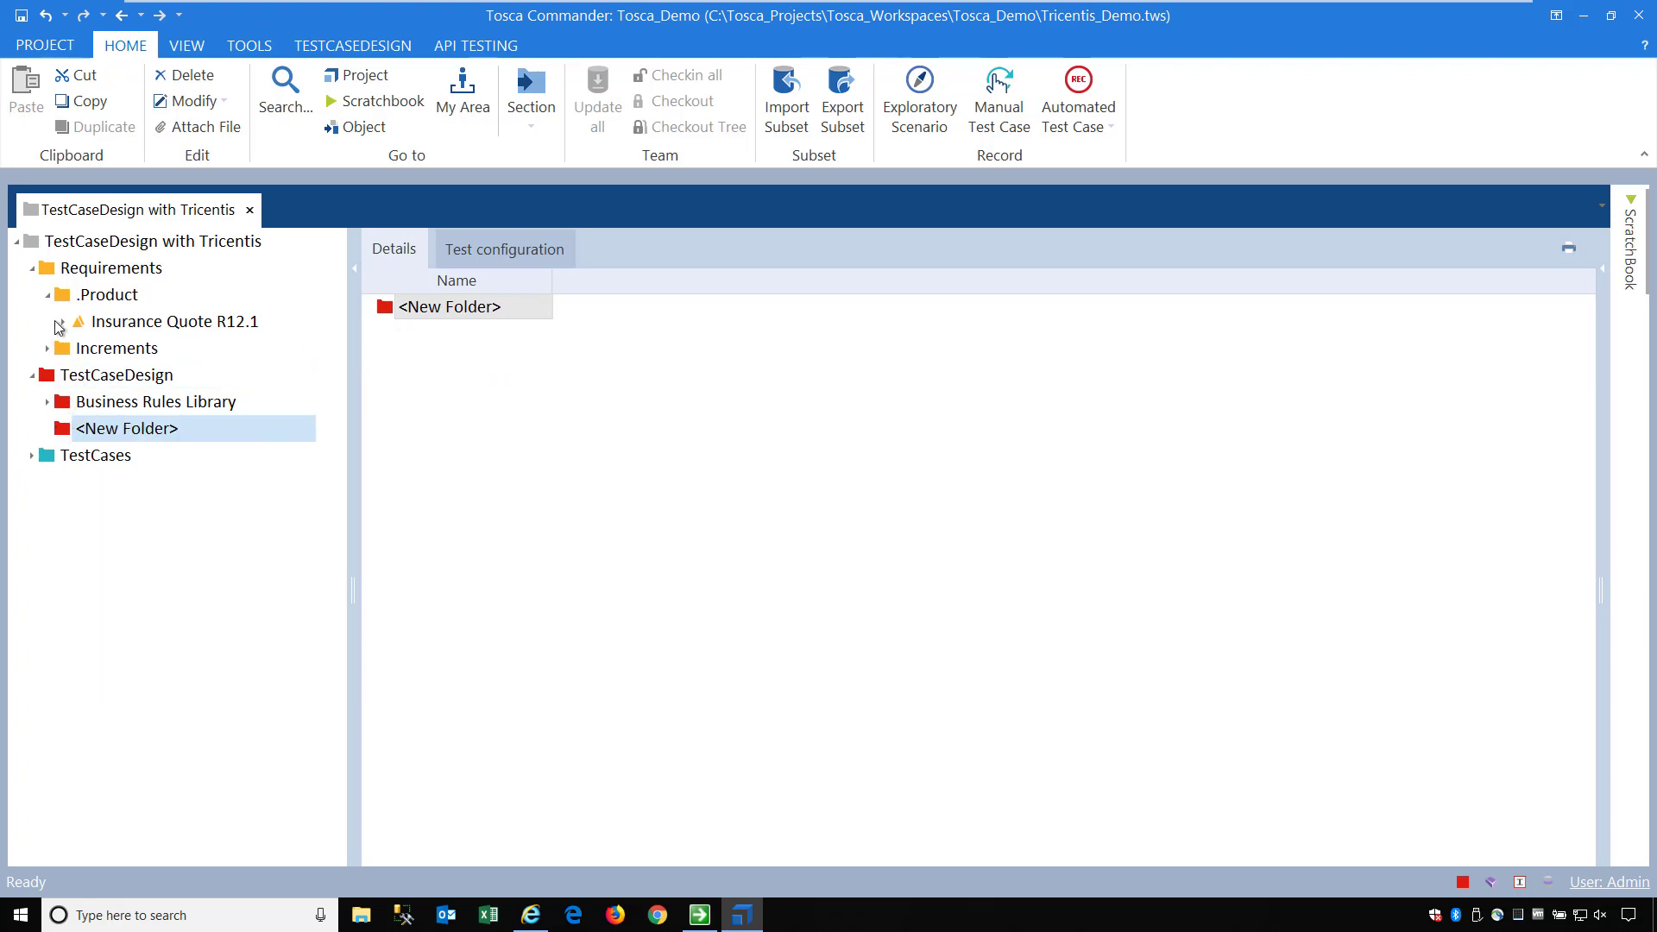
Expand Insurance Quote R12.1 again and enlarge the preview of the Insurant Specification.png attachment to review the insurance rate rules
left_click(58, 326)
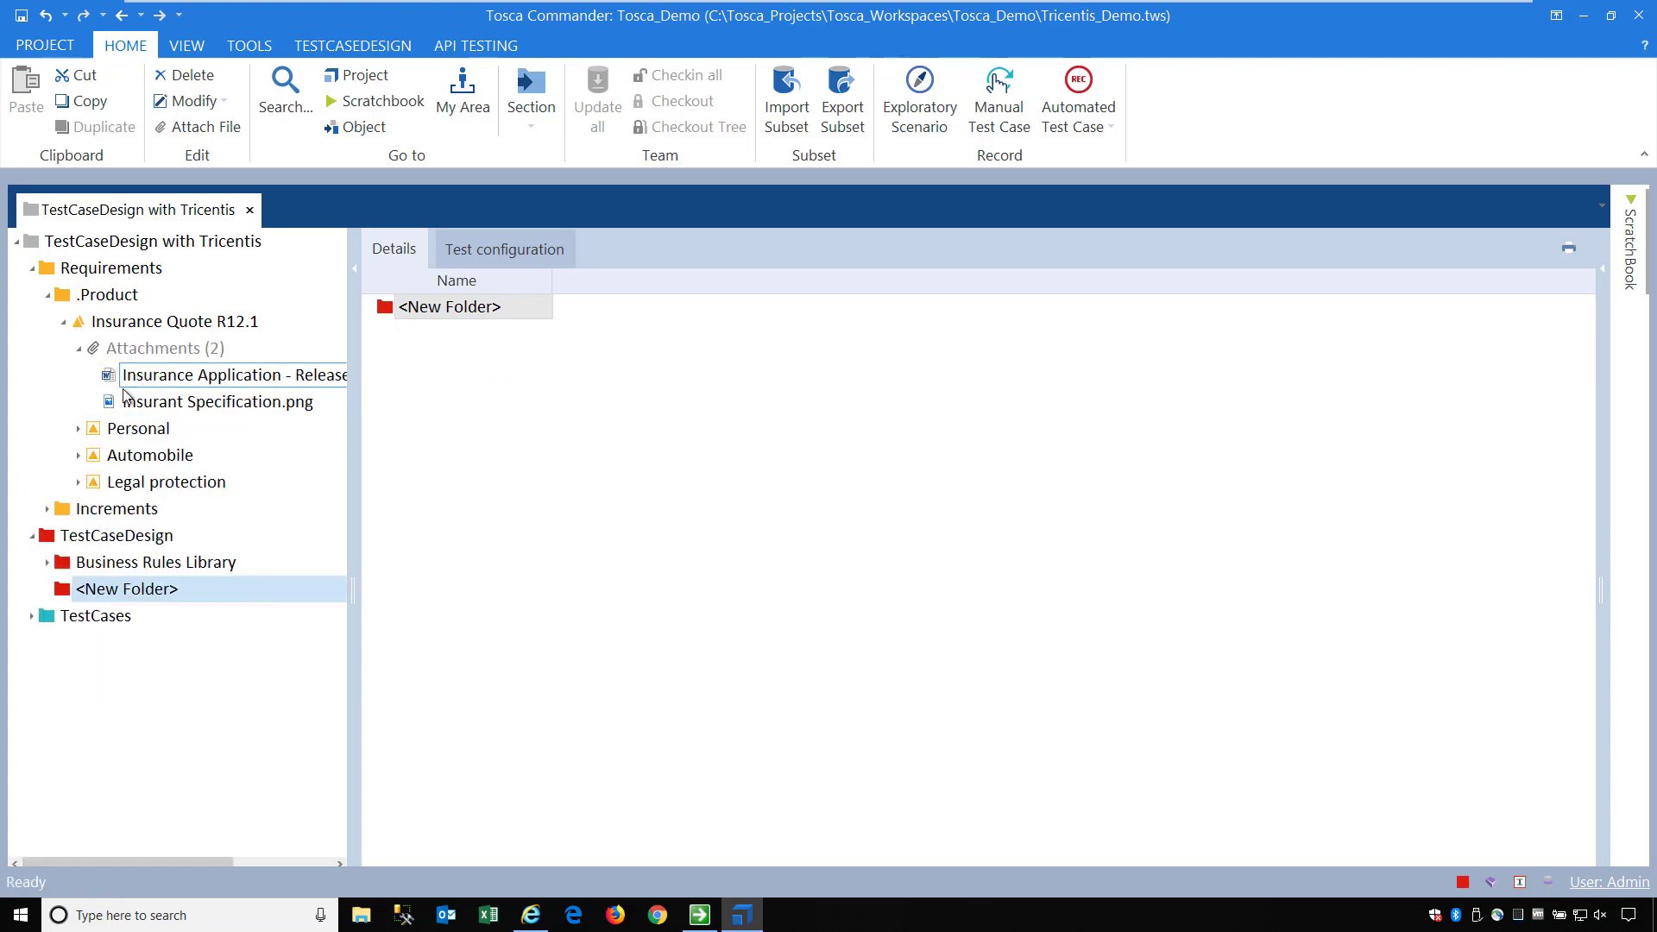
left_click(126, 406)
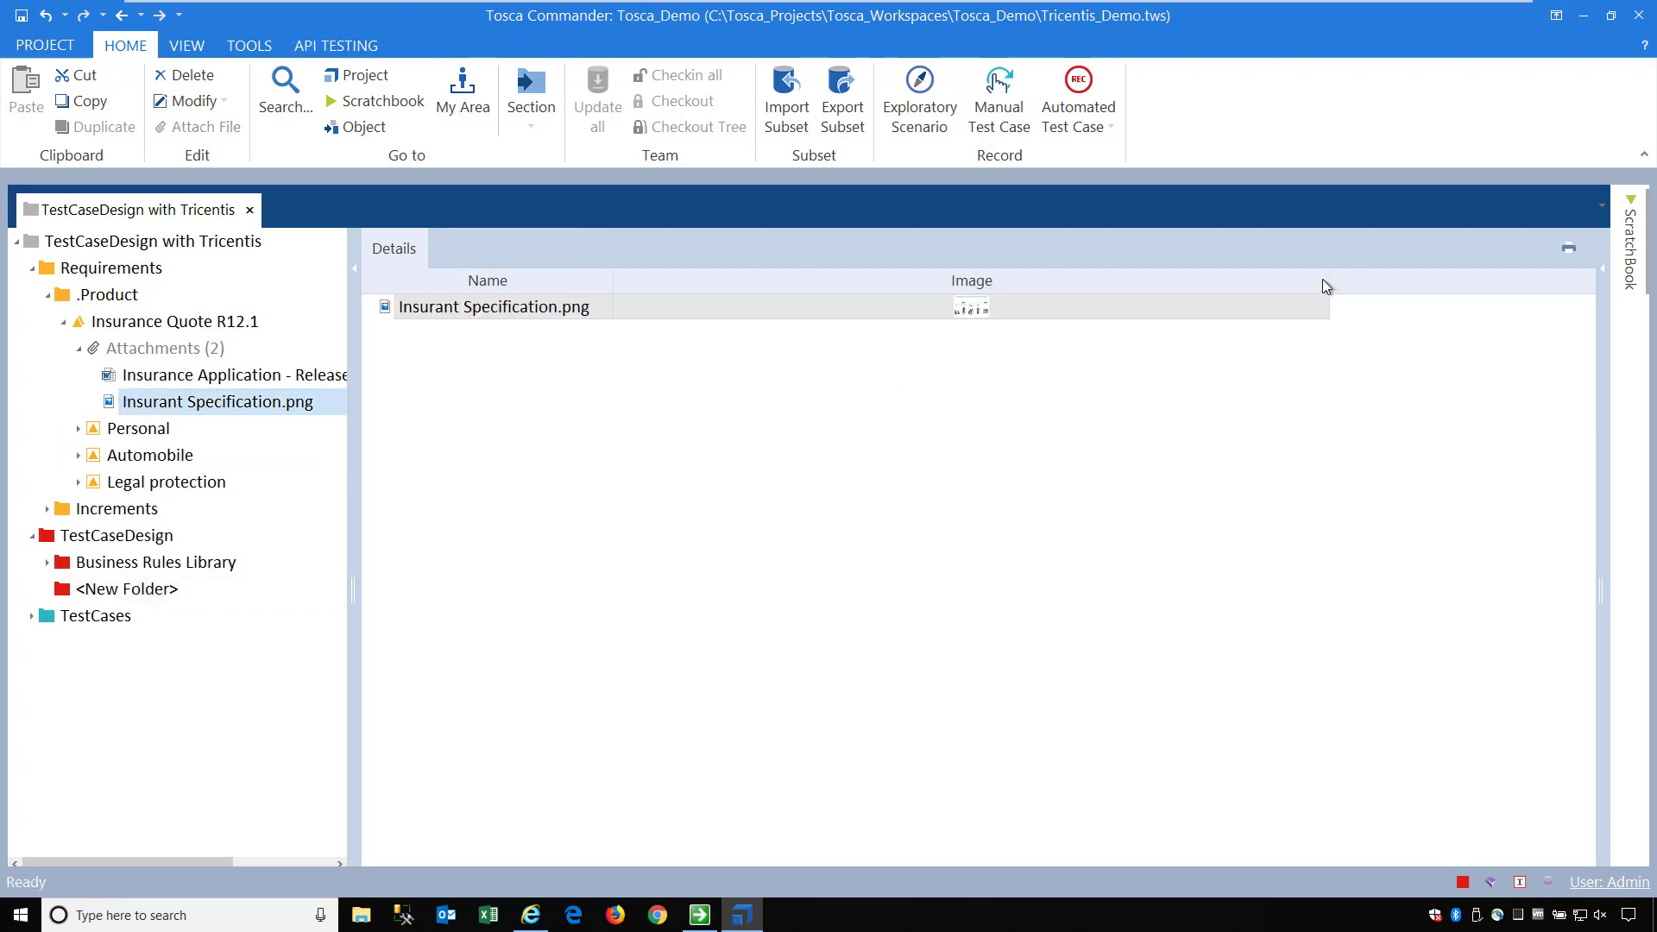
left_click_drag(1329, 278, 1359, 279)
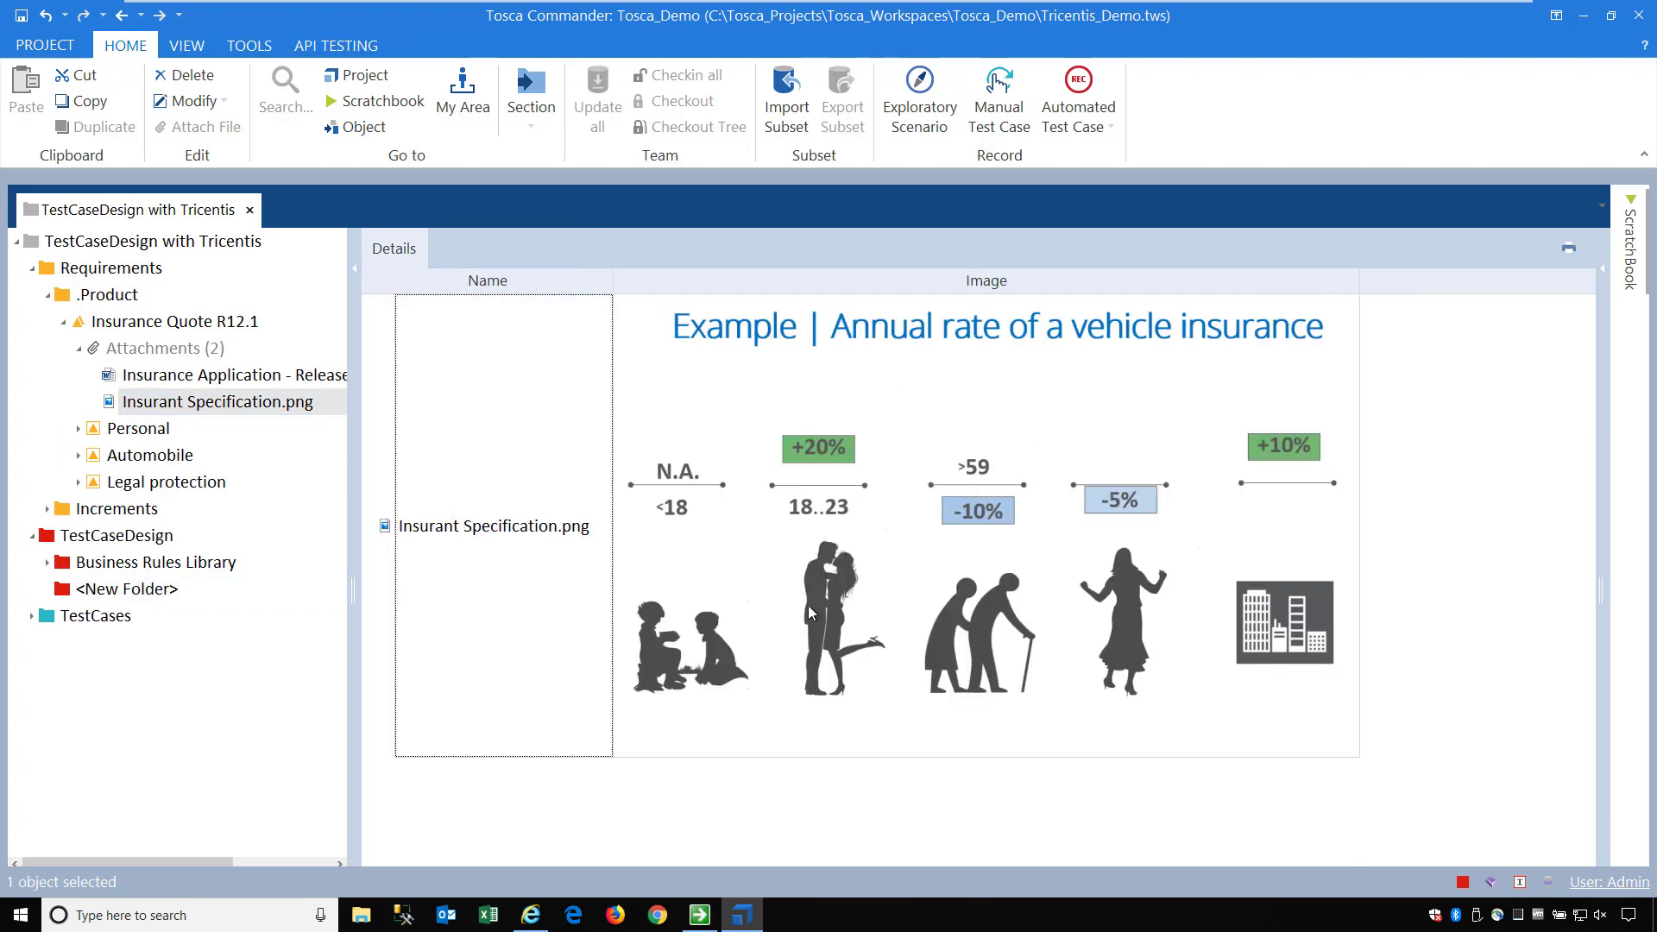
Create a TestSheet with its default name in the new TestCaseDesign folder
left_click(308, 589)
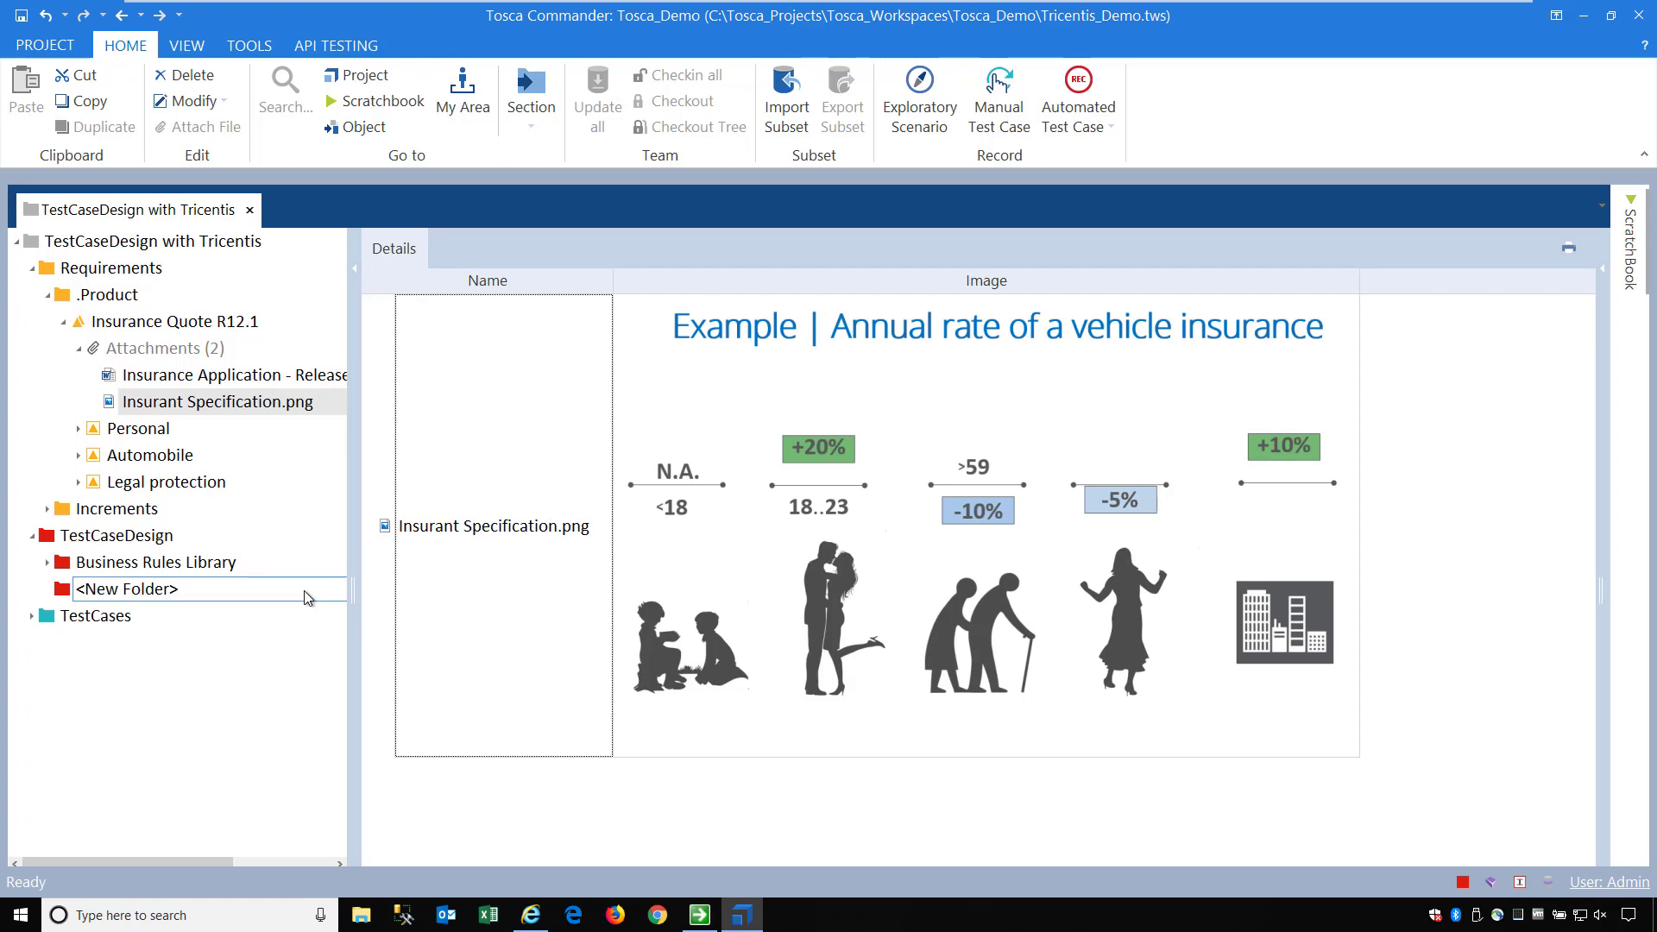
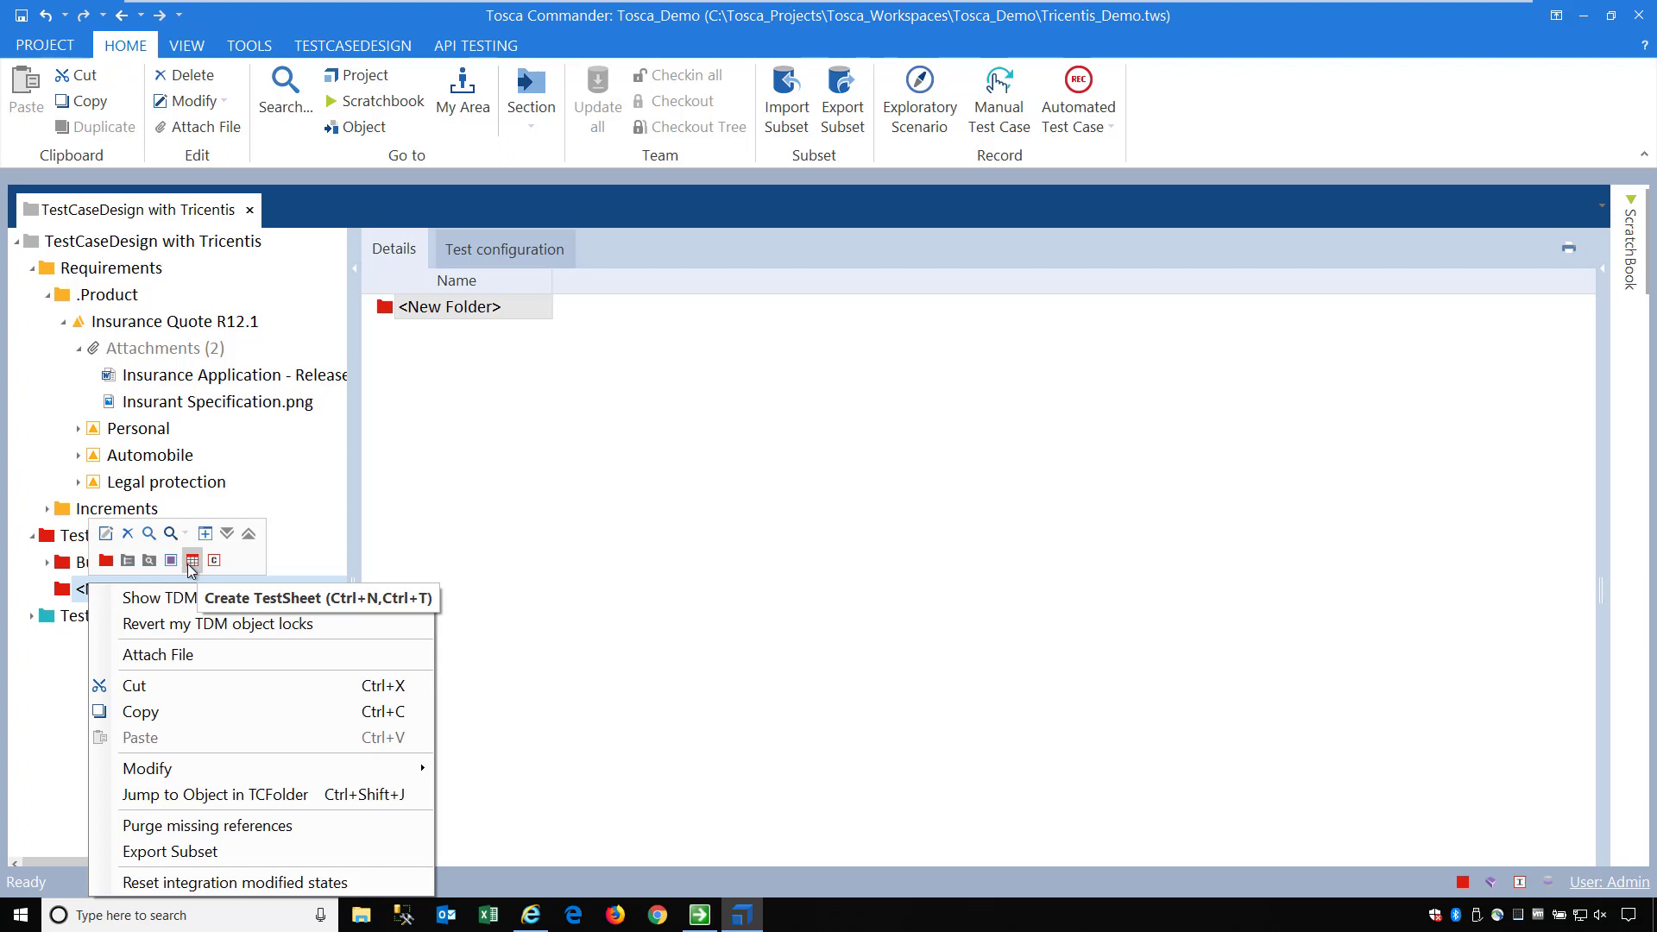
left_click(191, 561)
key("Return")
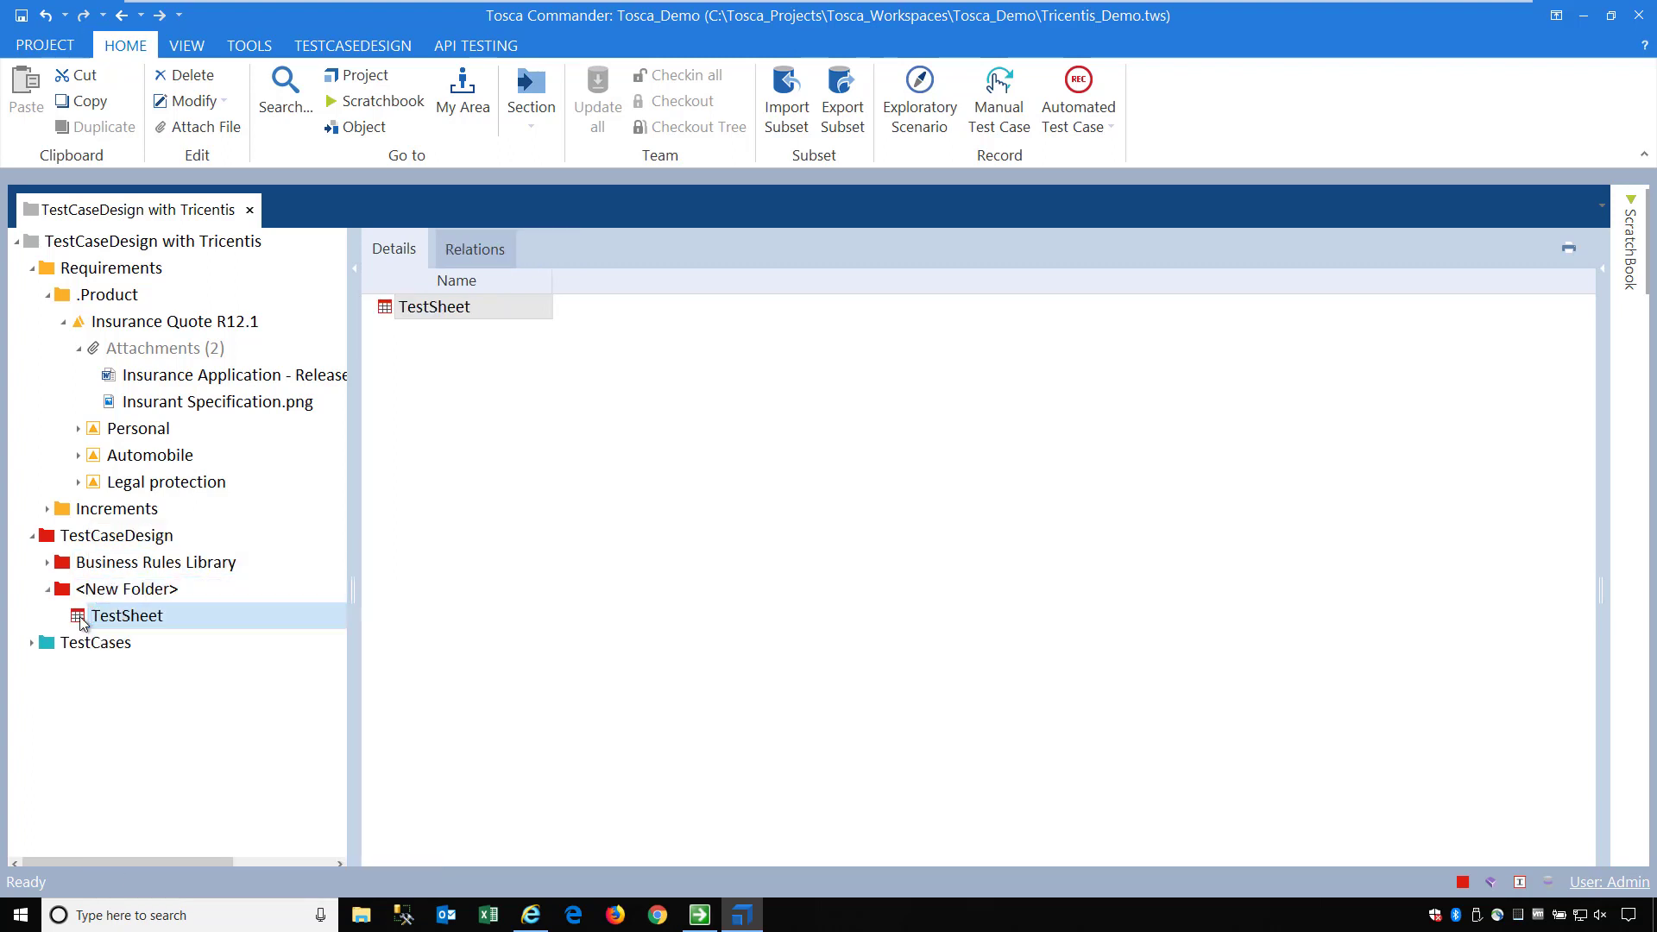
Enlarge the Insurant Specification.png preview to check the annual vehicle insurance rate rules, and return to the TestSheet
left_click(179, 404)
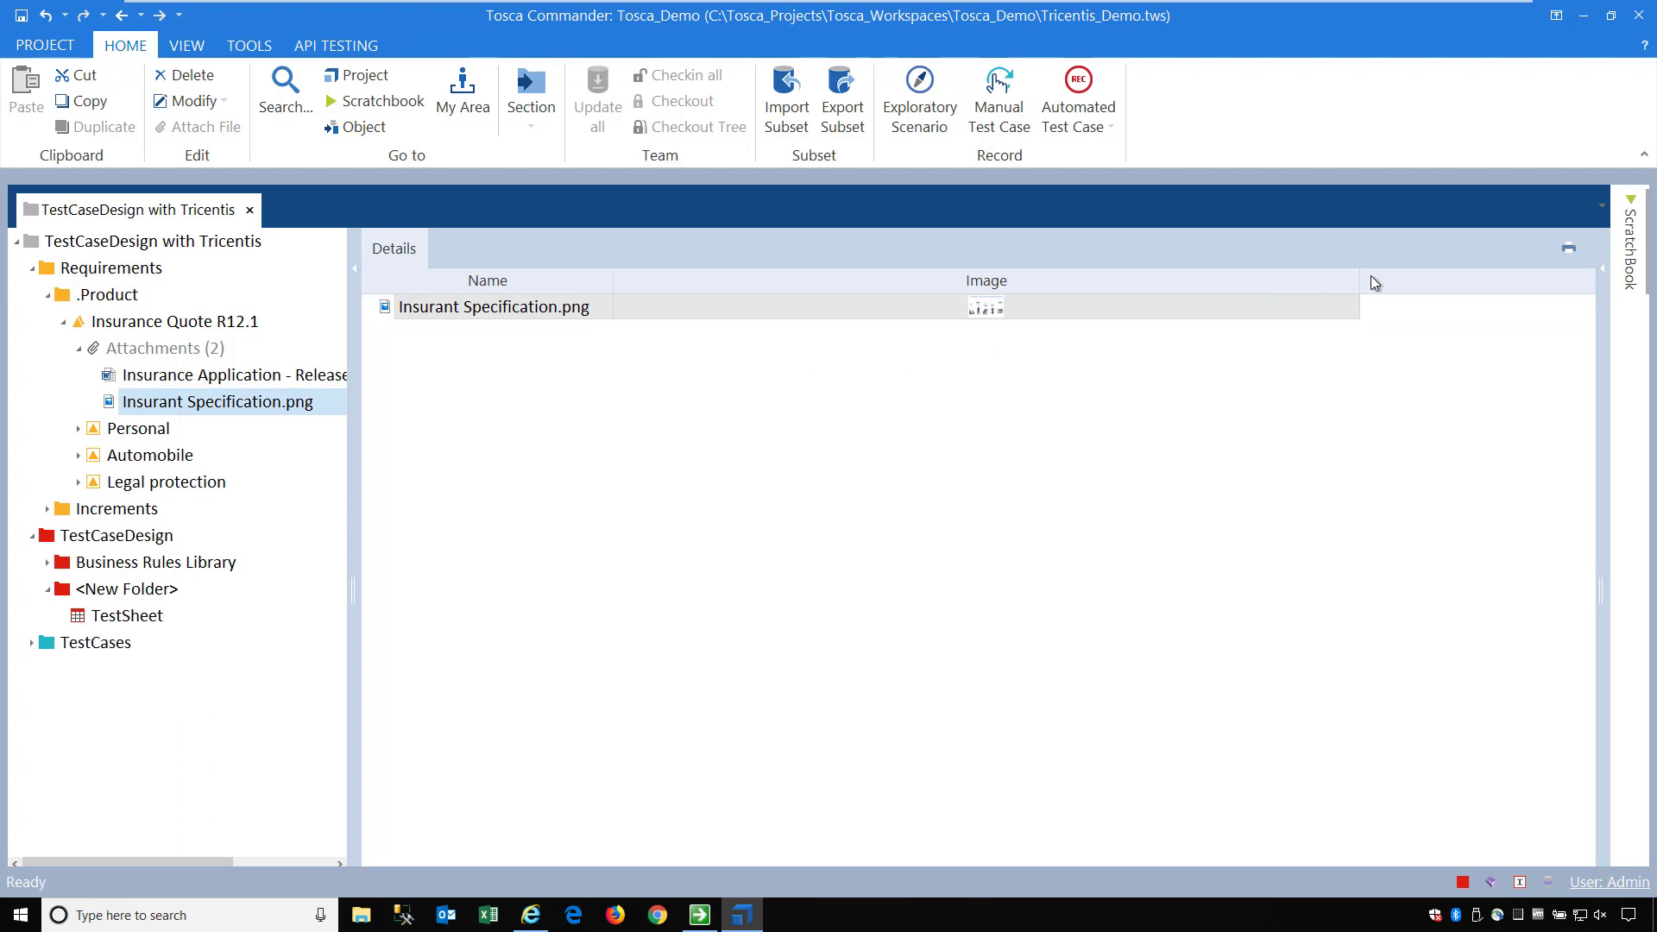
left_click_drag(1360, 280, 1325, 305)
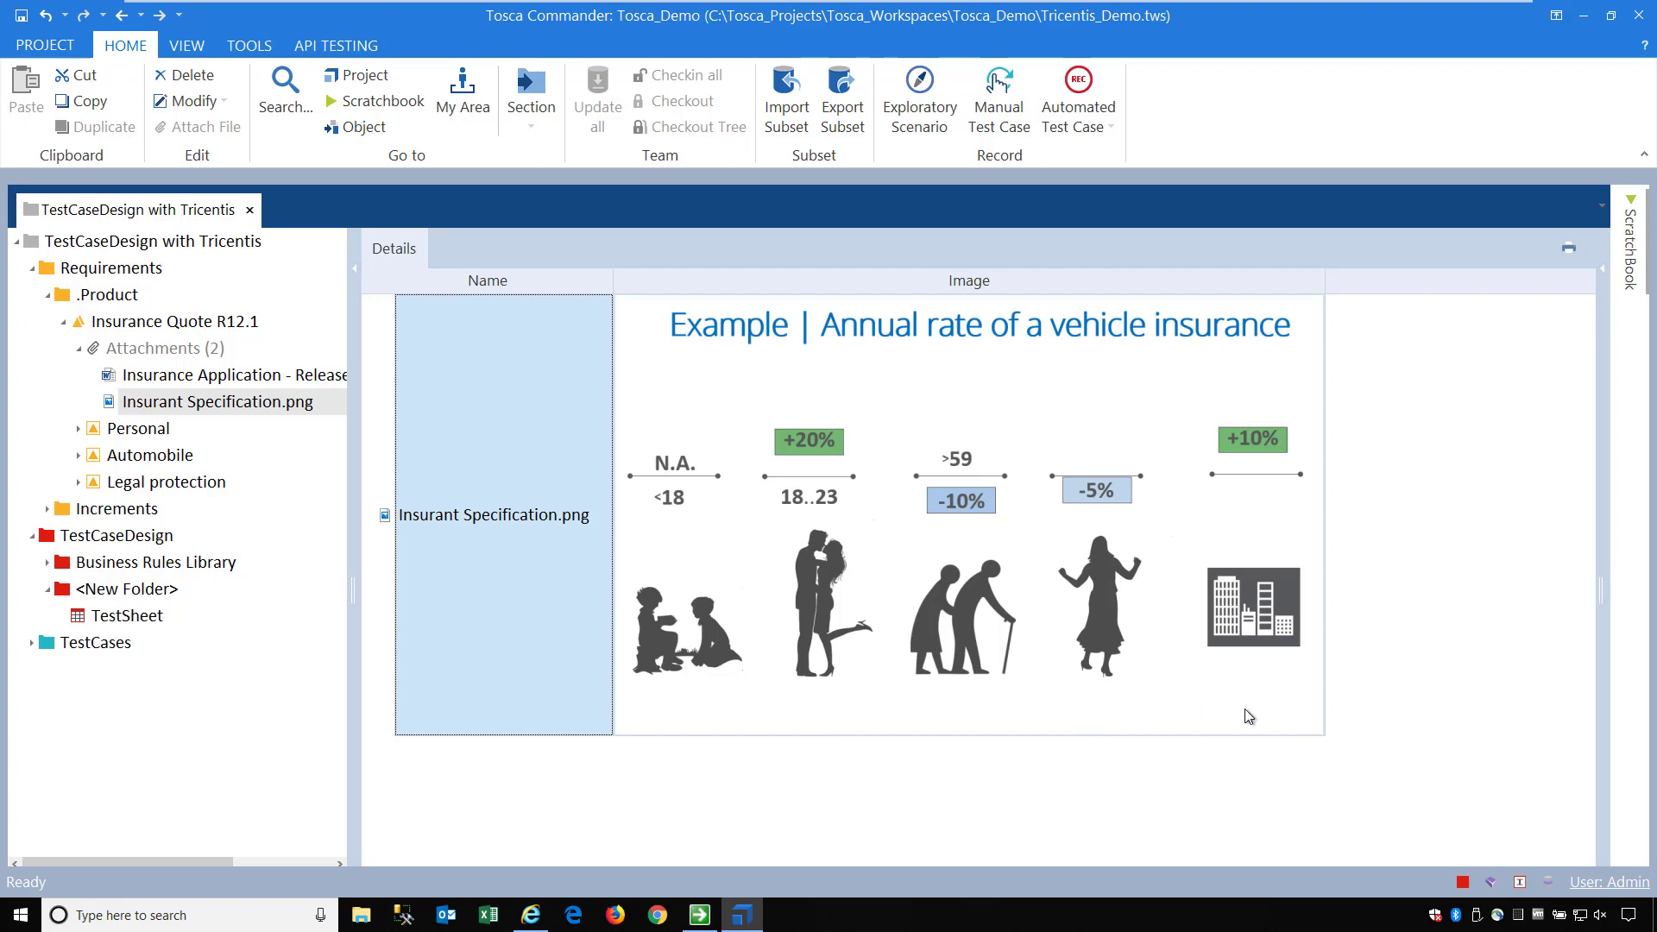
left_click(157, 615)
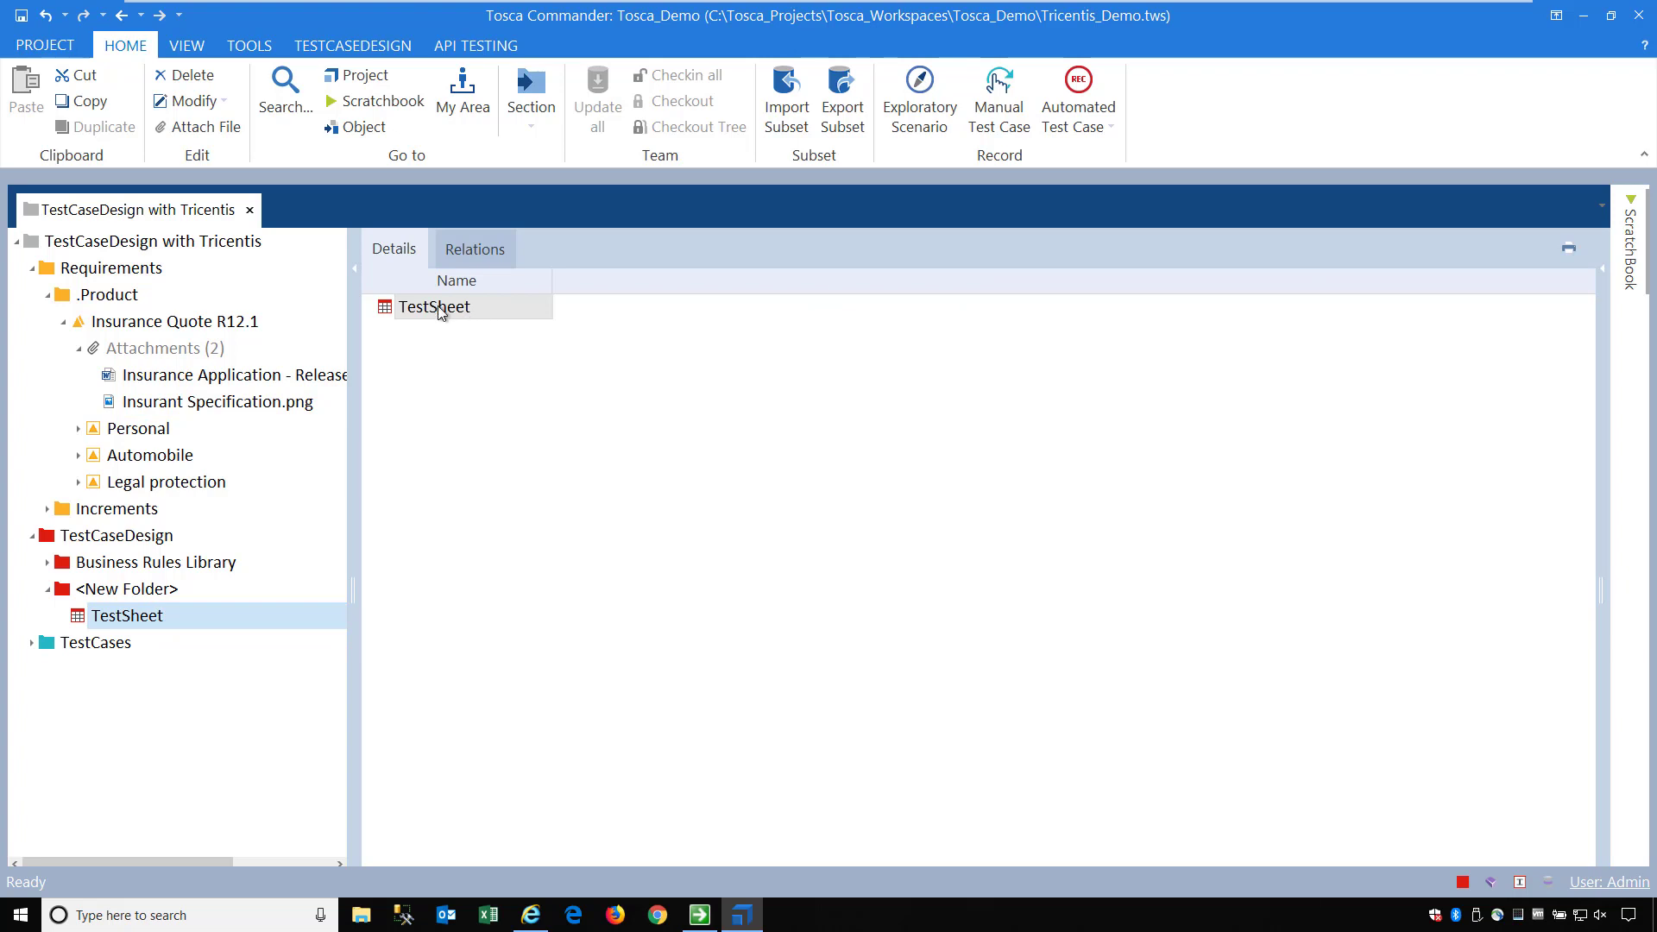
Create an attribute named Age in the TestSheet
left_click(390, 310)
left_click(385, 51)
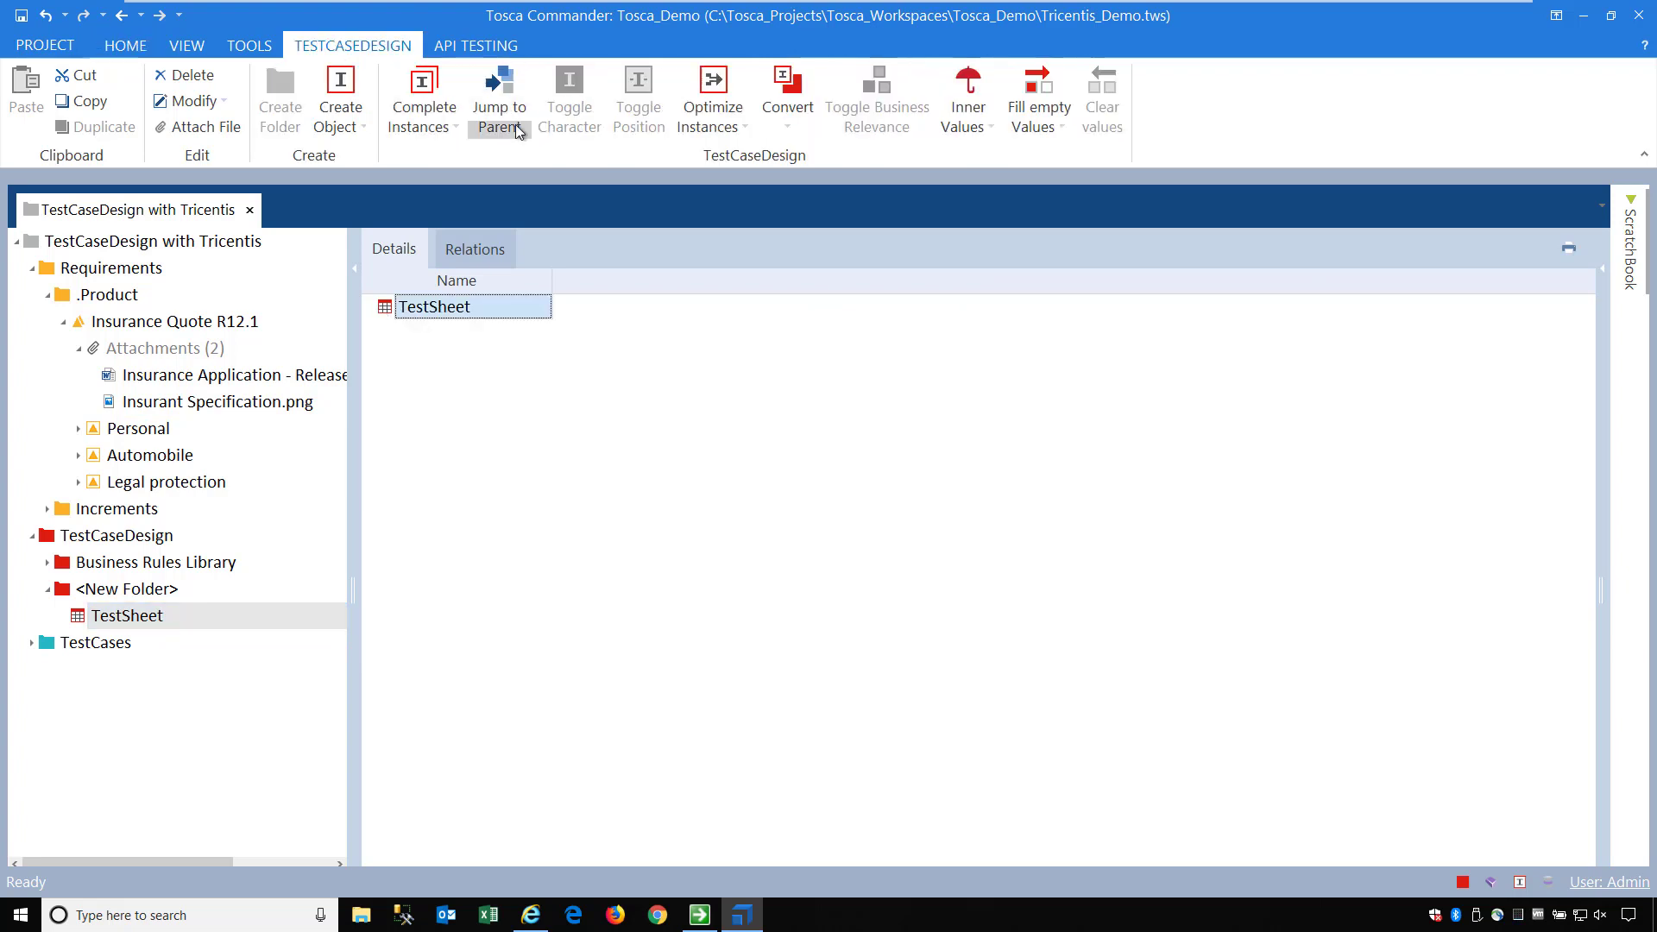
left_click(365, 115)
left_click(359, 153)
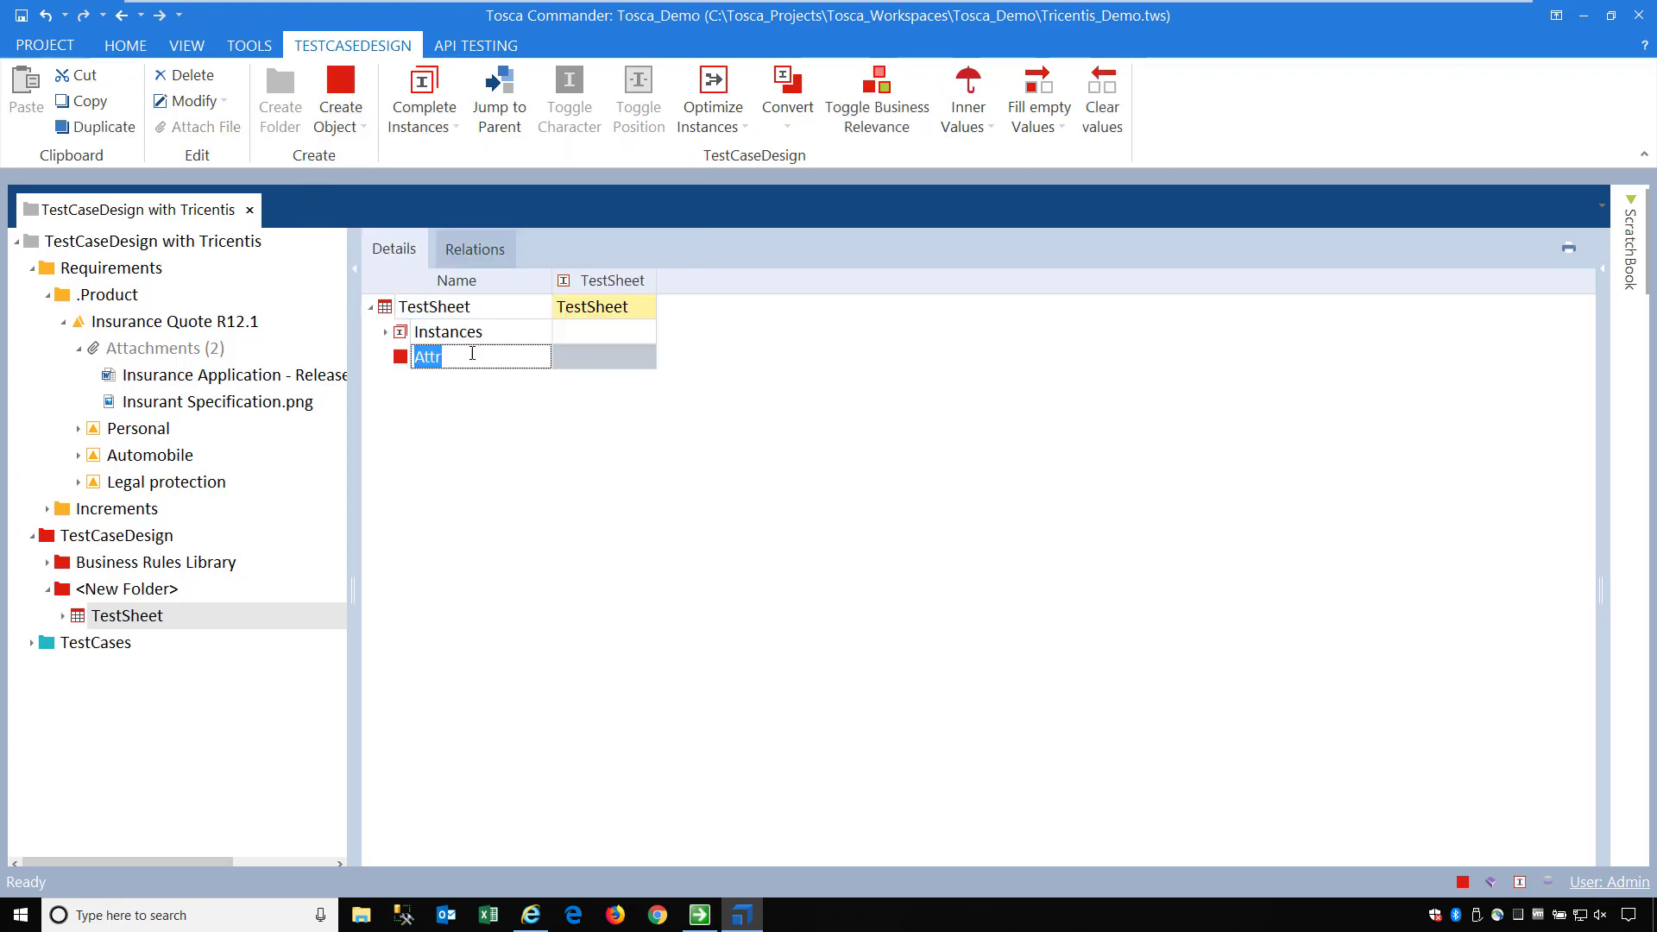
type("Age")
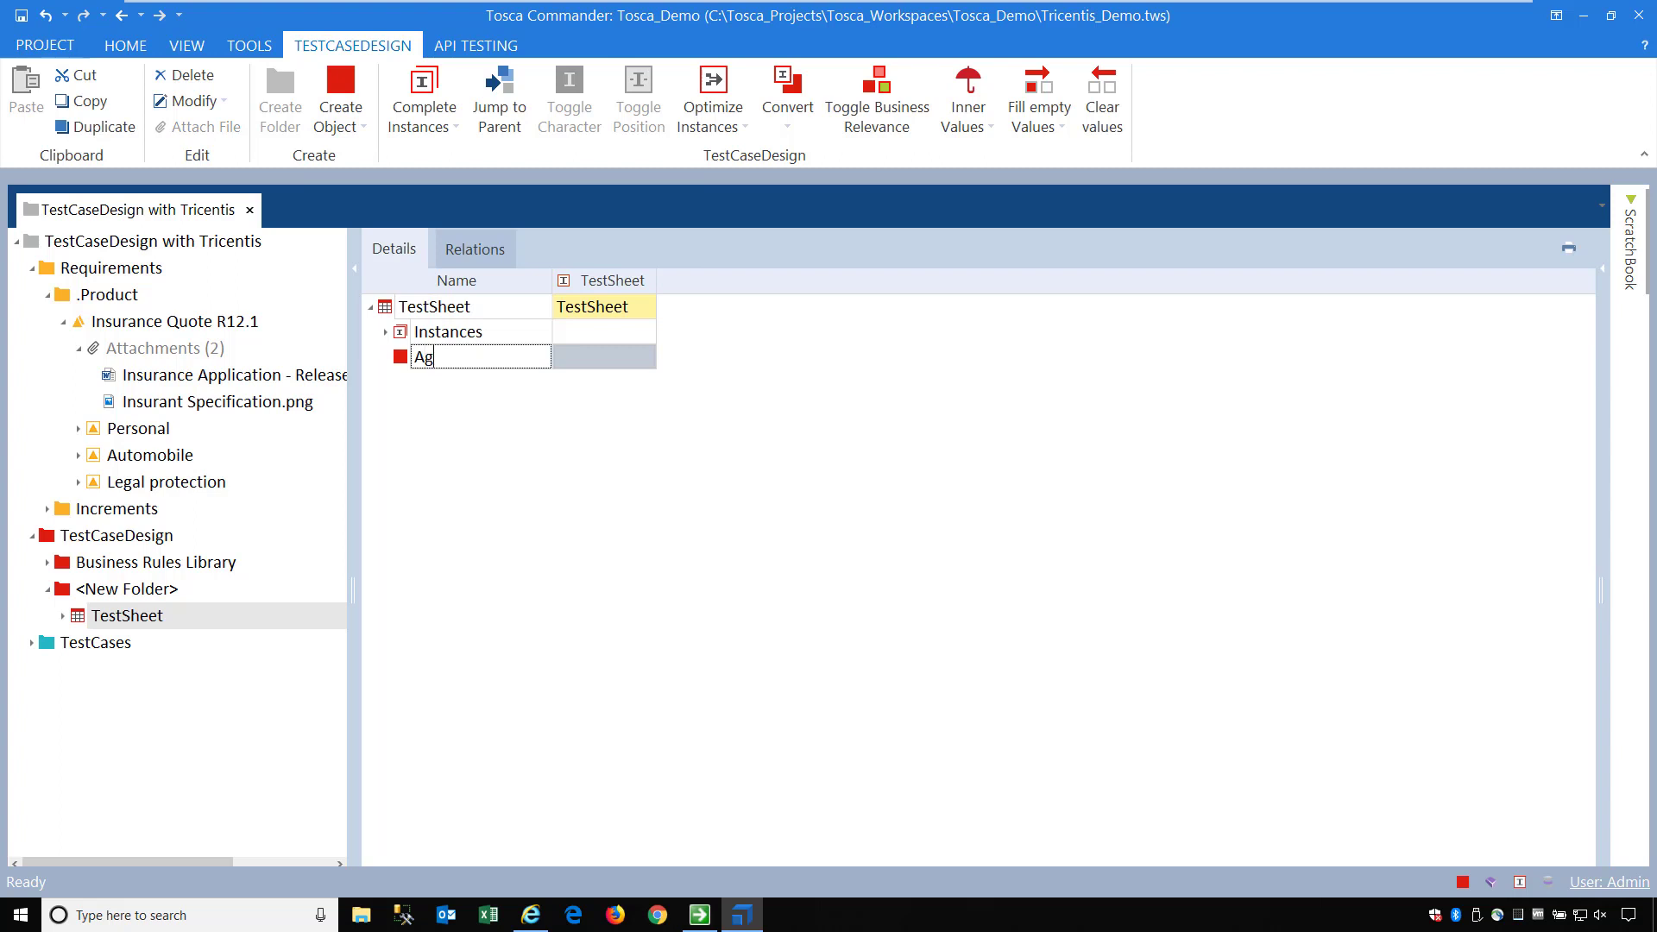
key("Return")
Add a second attribute named Gender directly under the TestSheet
right_click(486, 321)
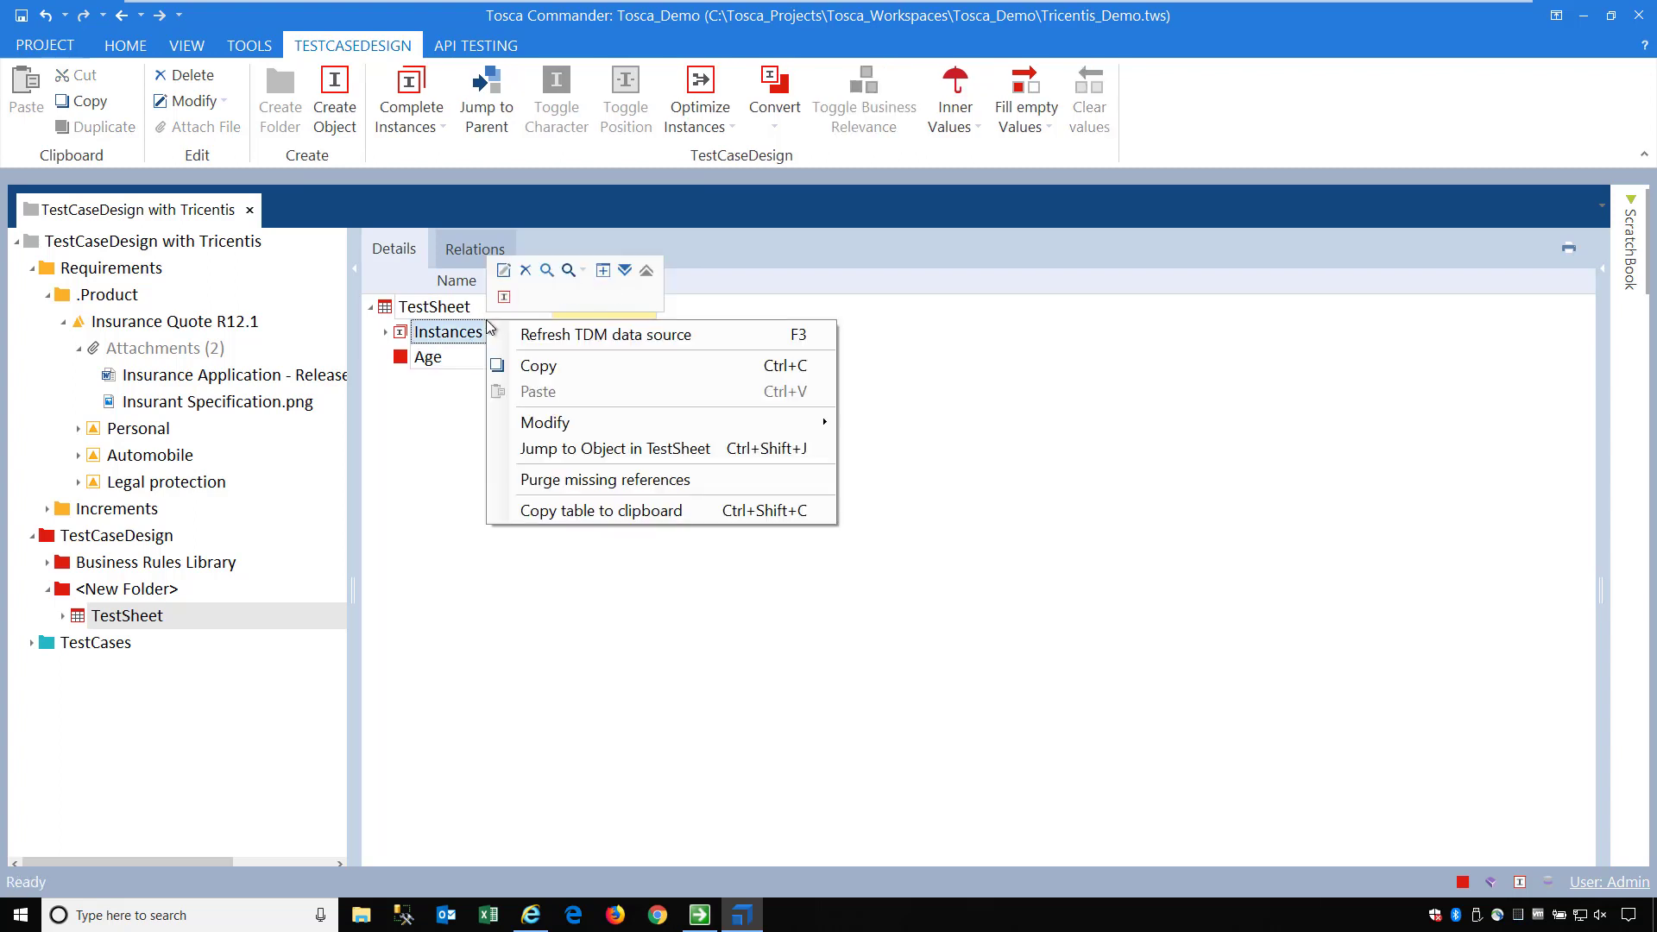
left_click(430, 309)
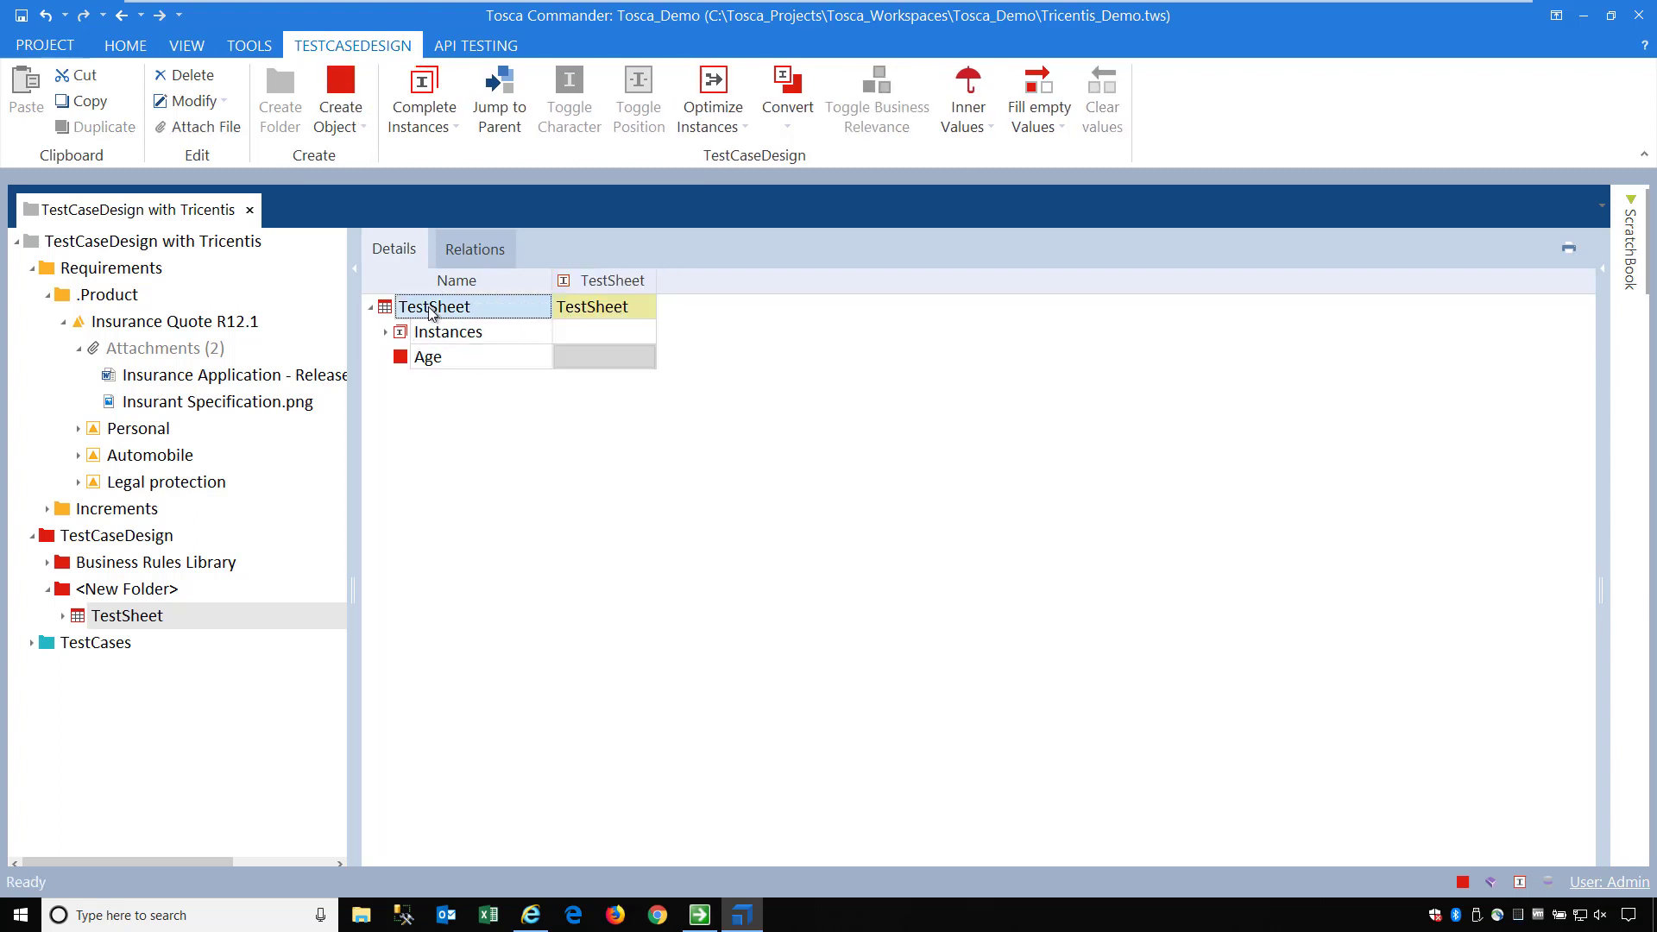
key("ctrl+n")
key("ctrl+a")
type("Gender")
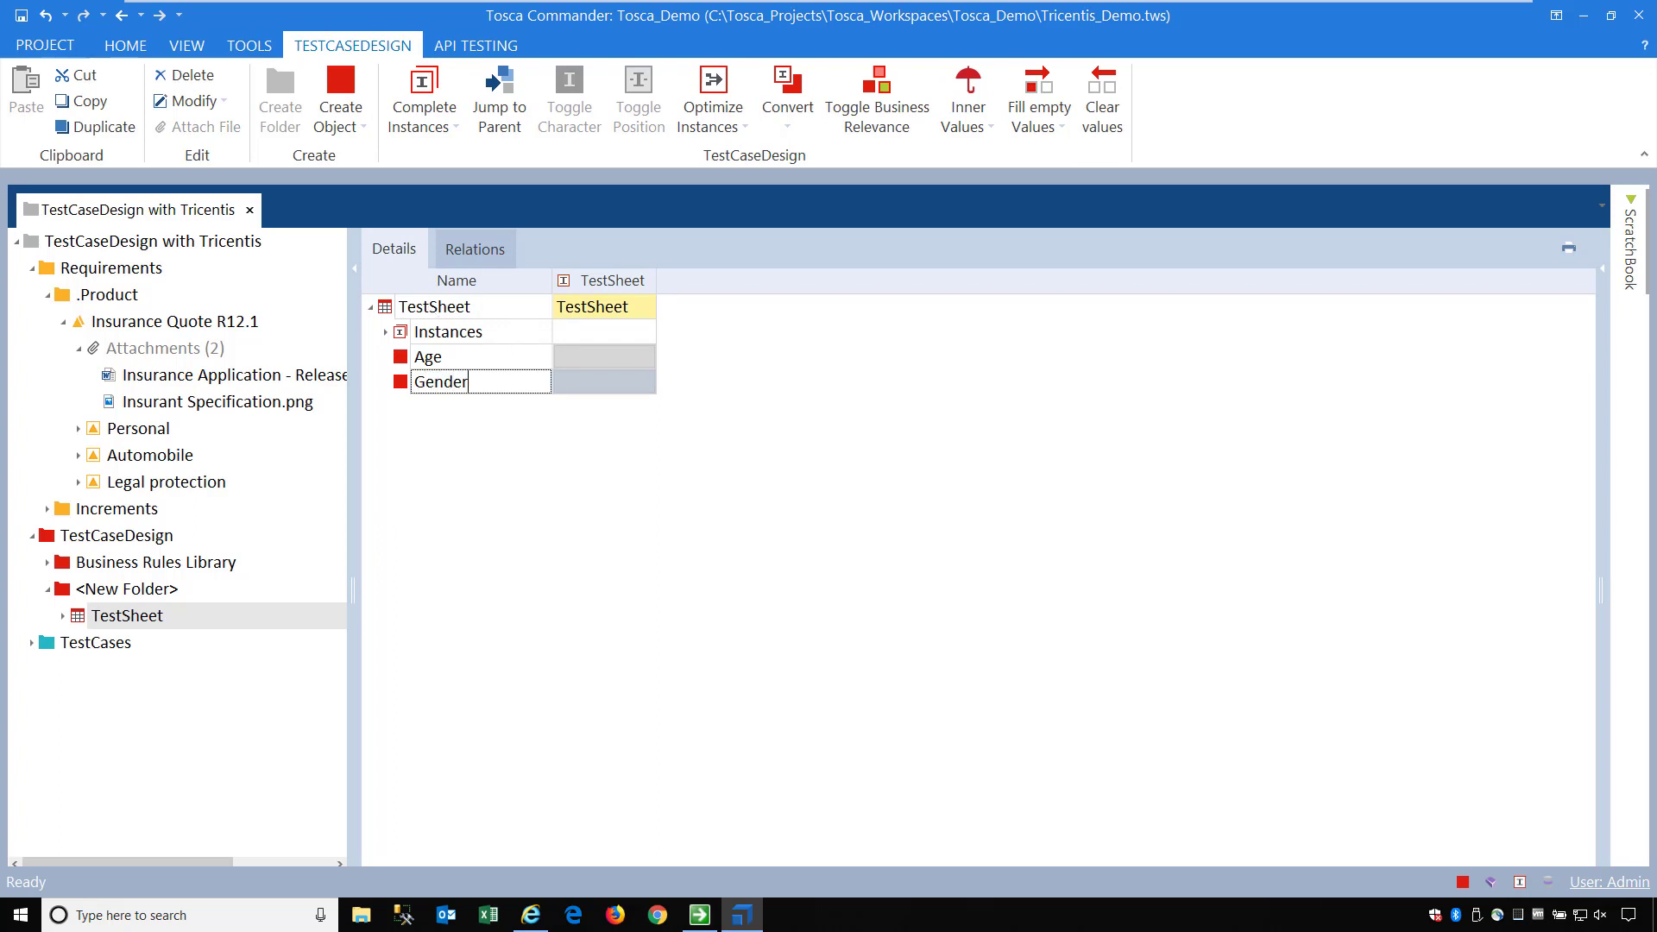
key("Return")
Add a third attribute named Location directly under the TestSheet
left_click(430, 309)
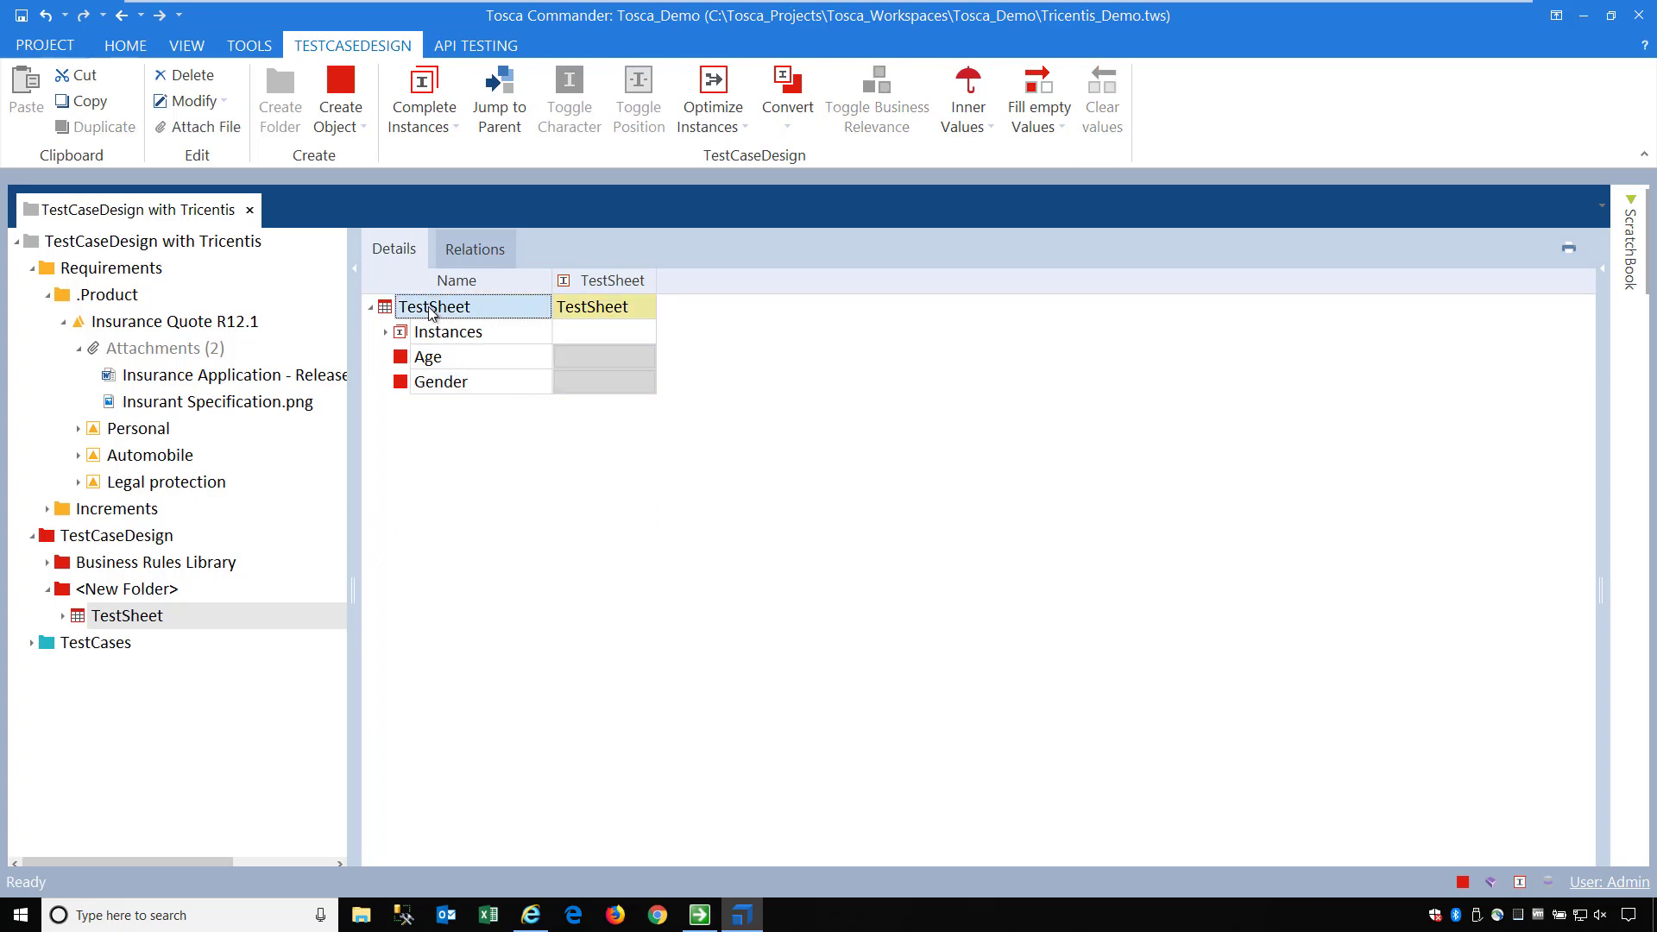
key("ctrl+n")
type("L")
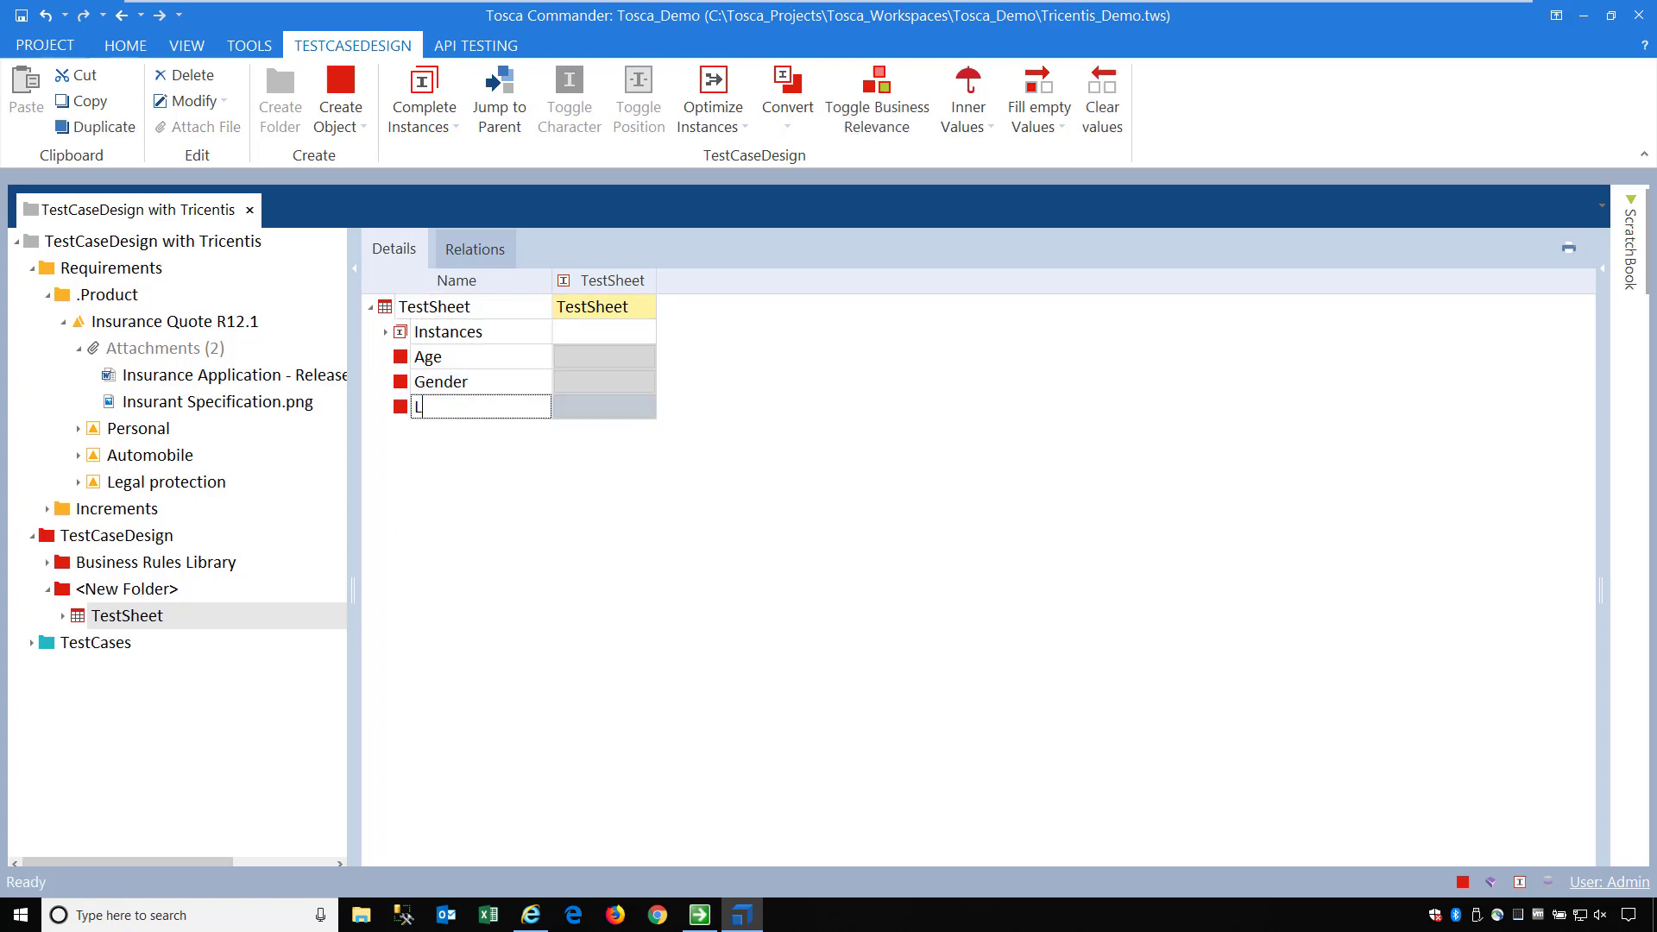
type("ocation")
key("Return")
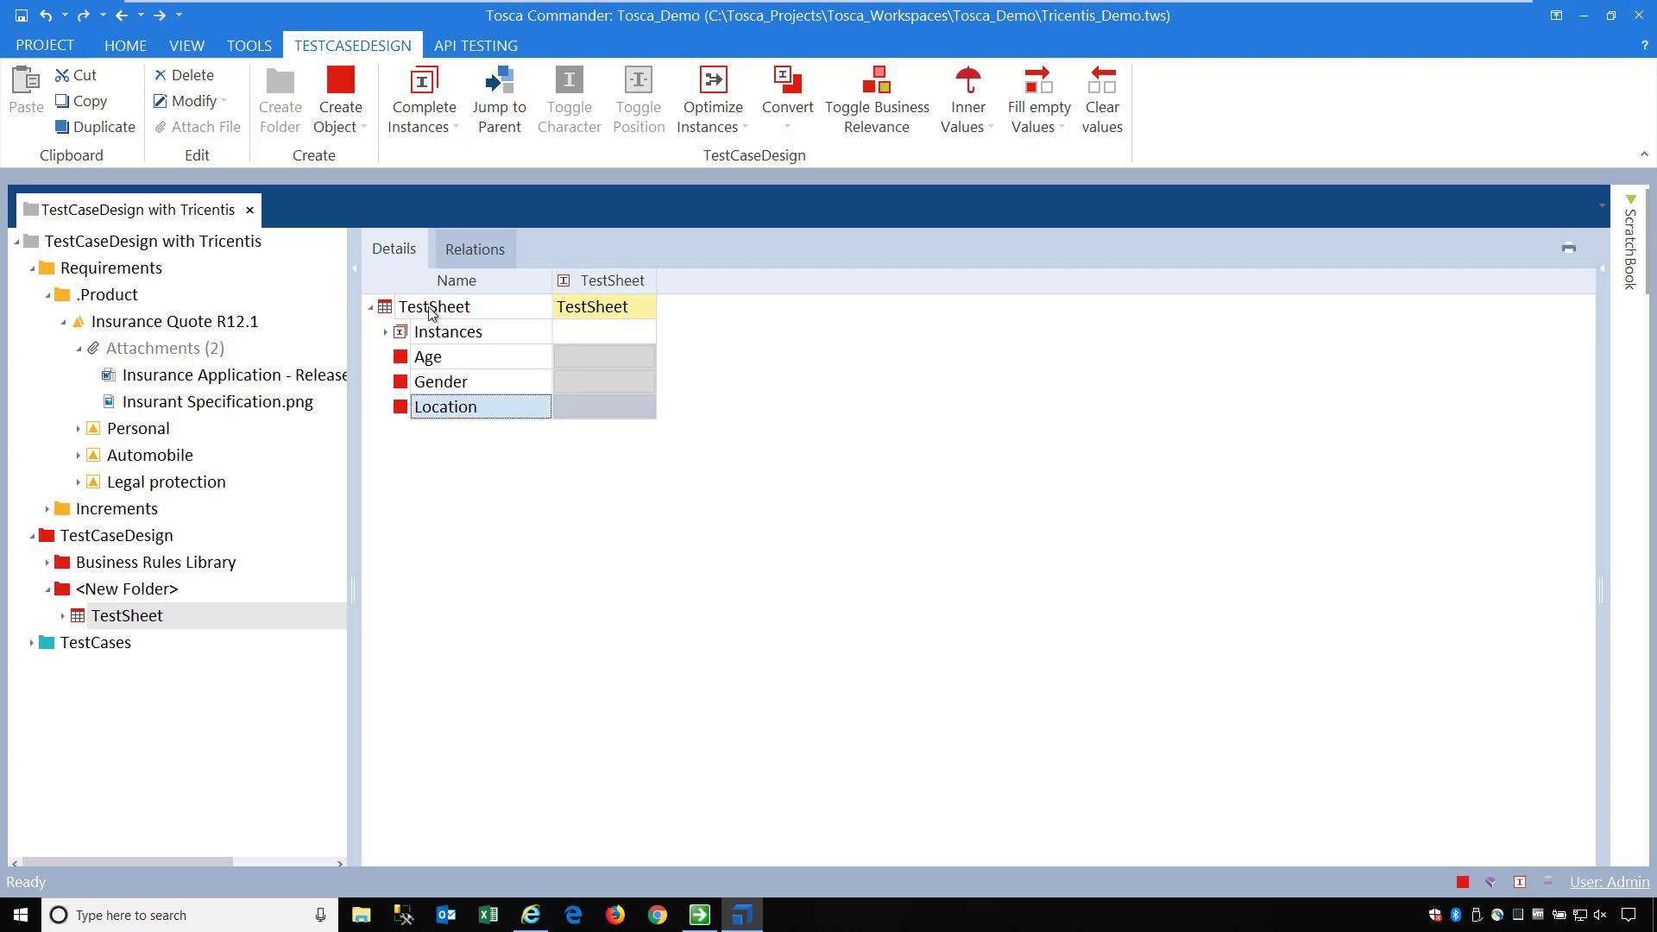
Delete the Instances collection that sits directly under the TestSheet, above the Age attribute
left_click(419, 358)
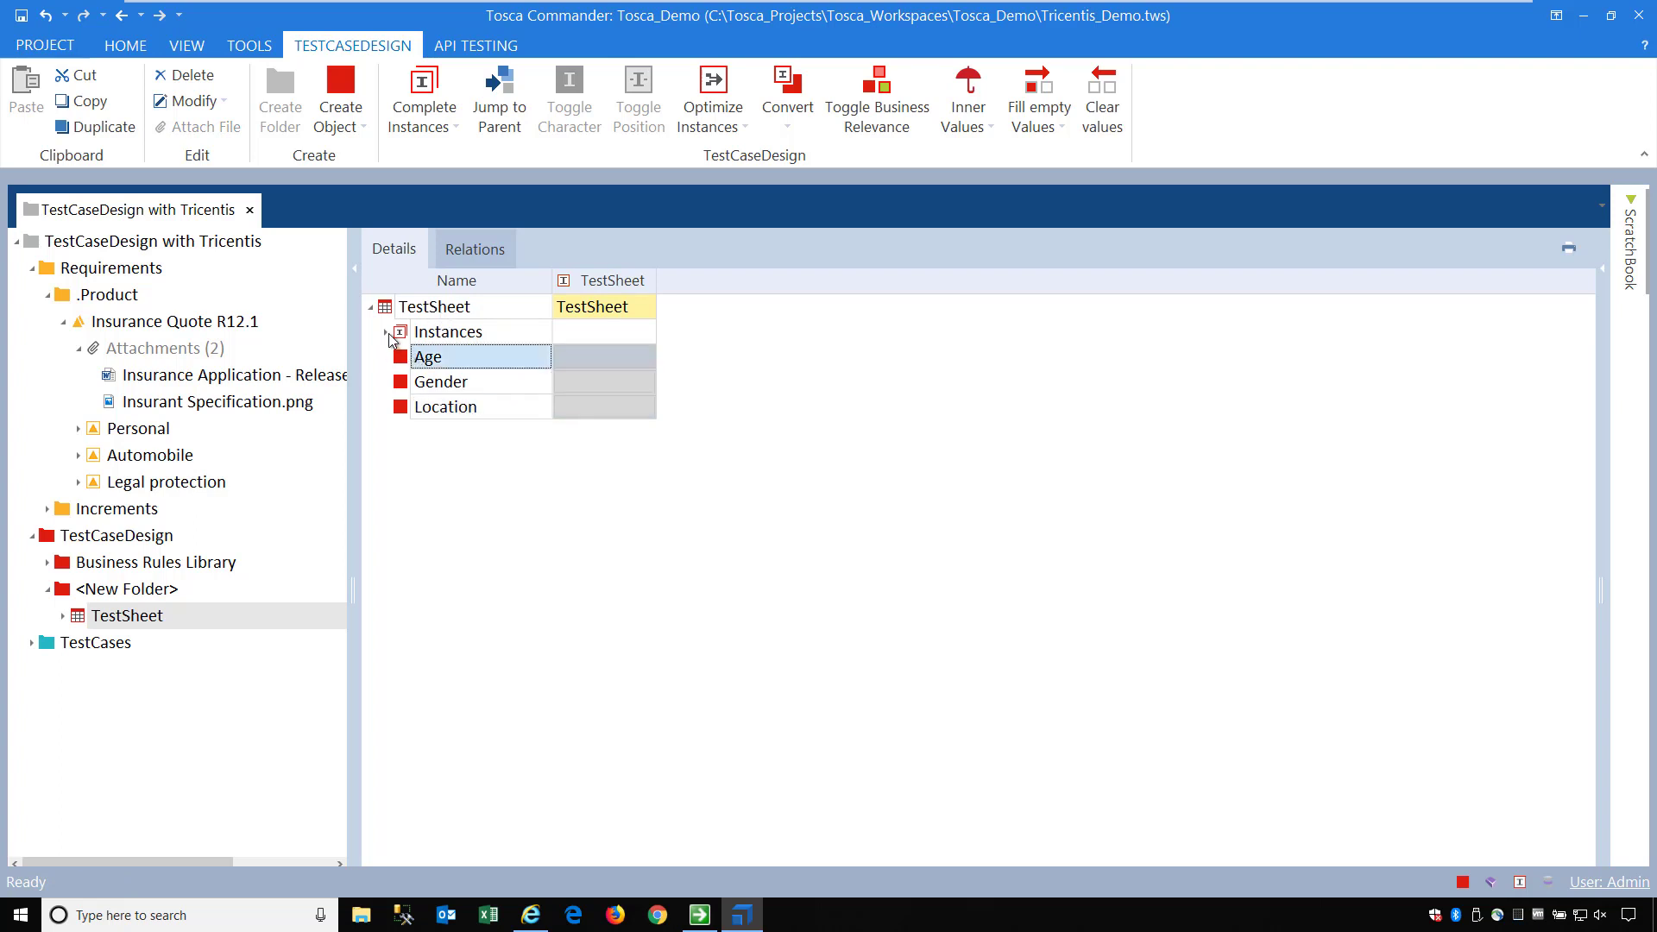
left_click(386, 332)
left_click(422, 340)
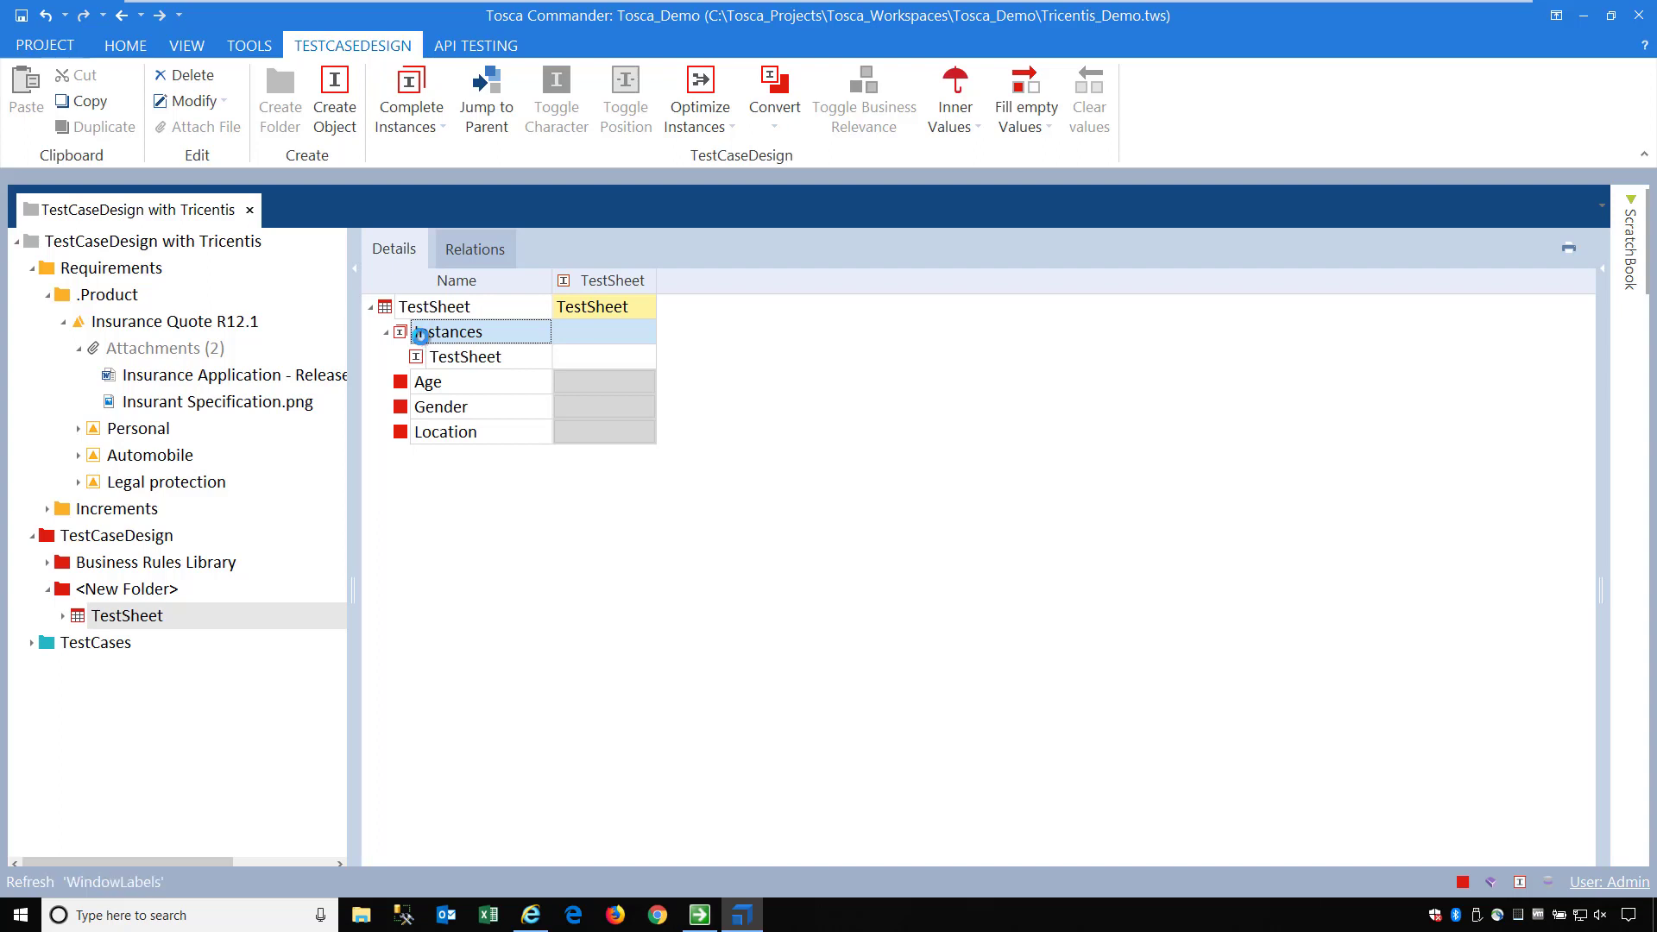
key("Delete")
Create a first instance named <18 for the Age attribute
left_click(468, 342)
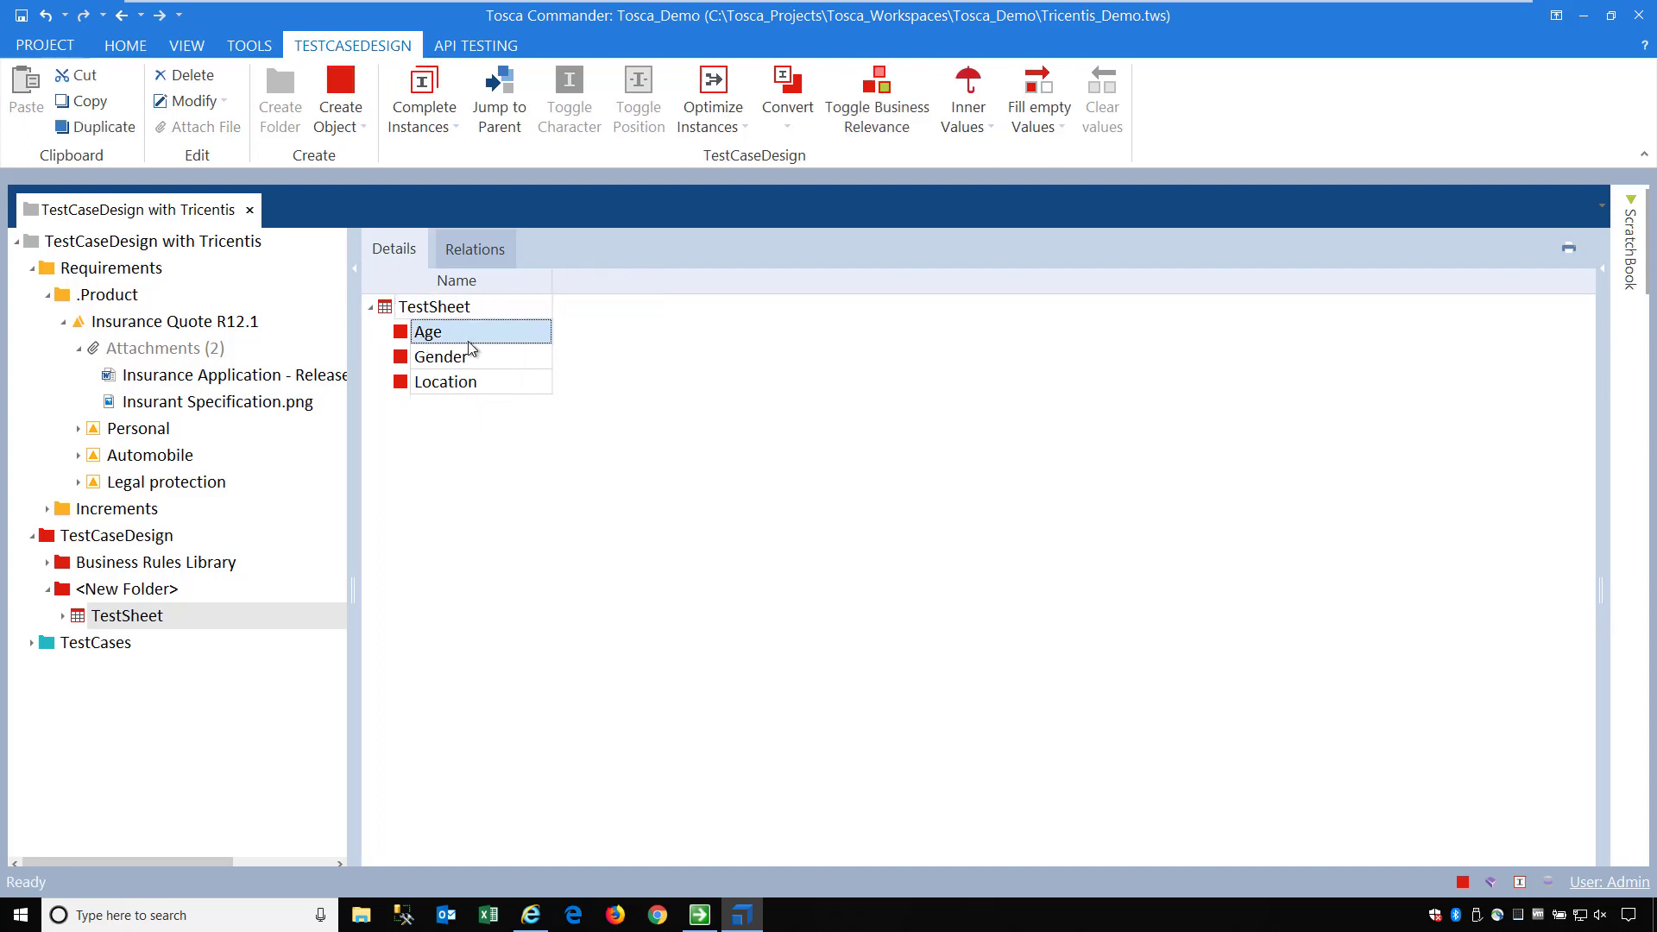
right_click(470, 344)
left_click(529, 320)
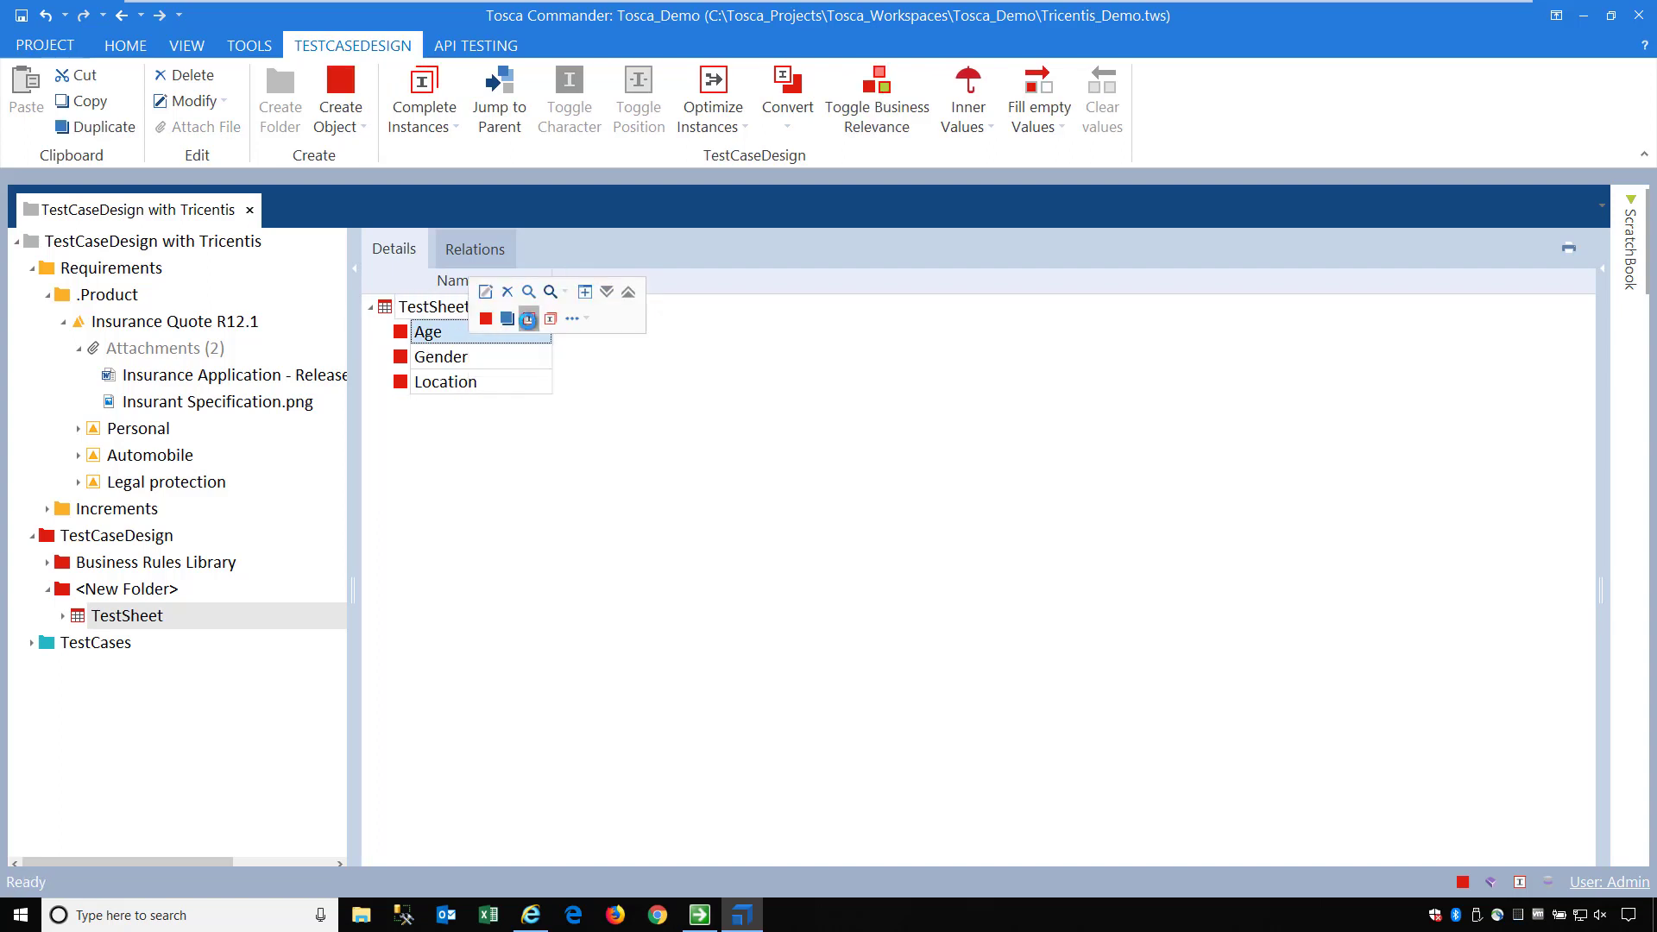
type("<18")
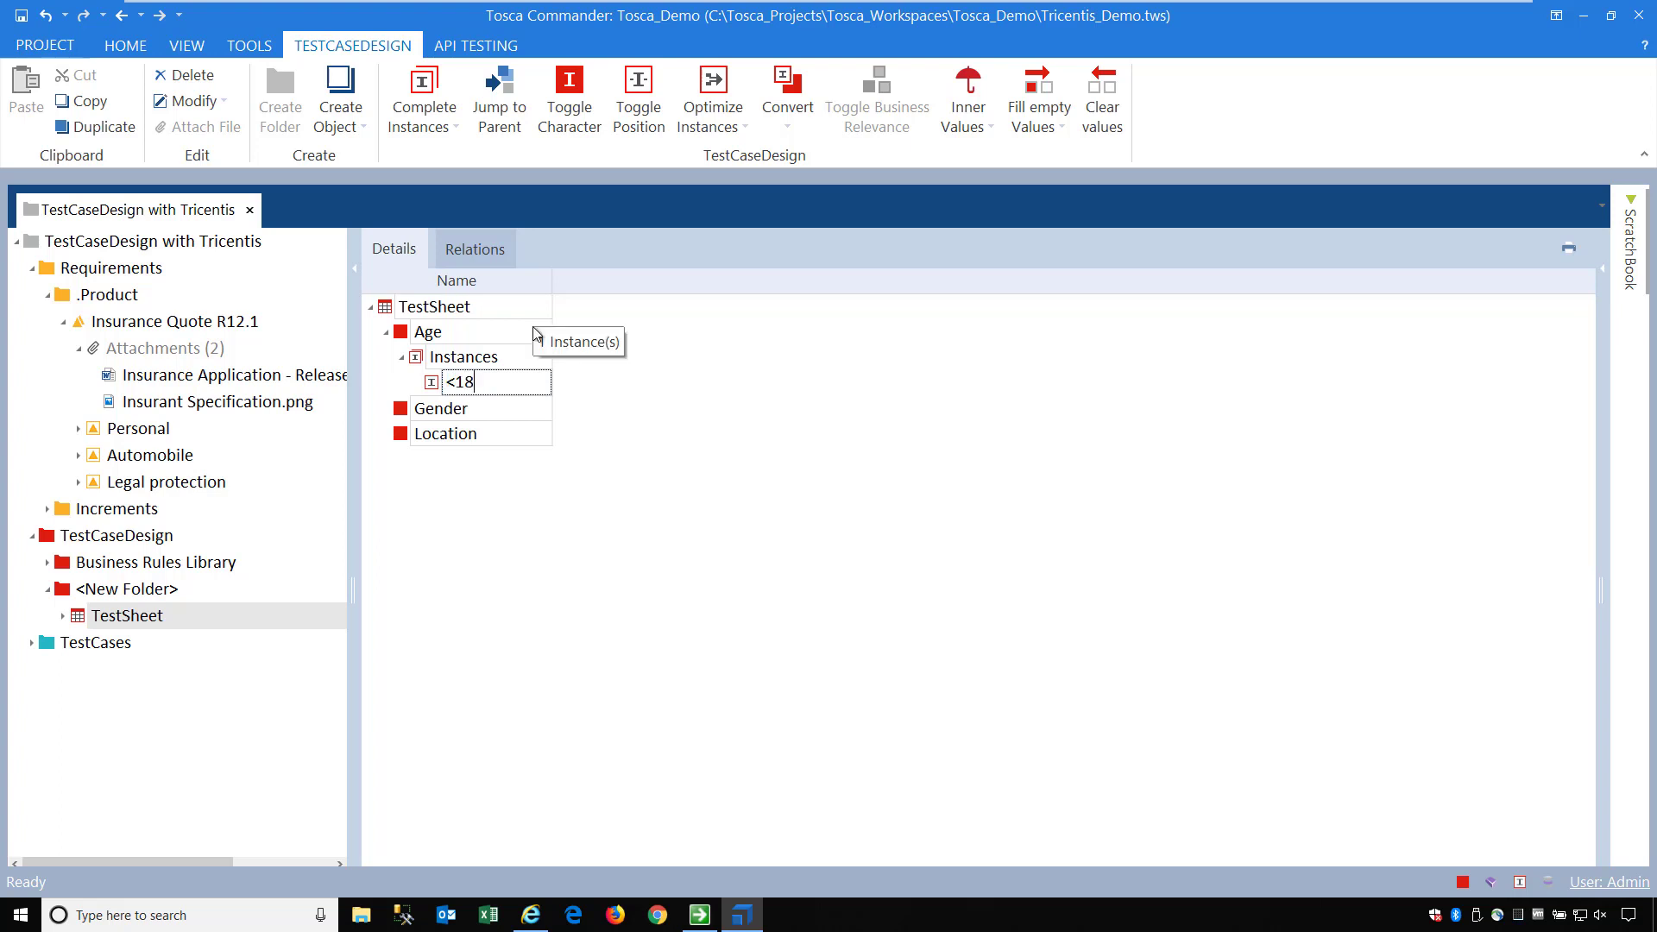
key("Return")
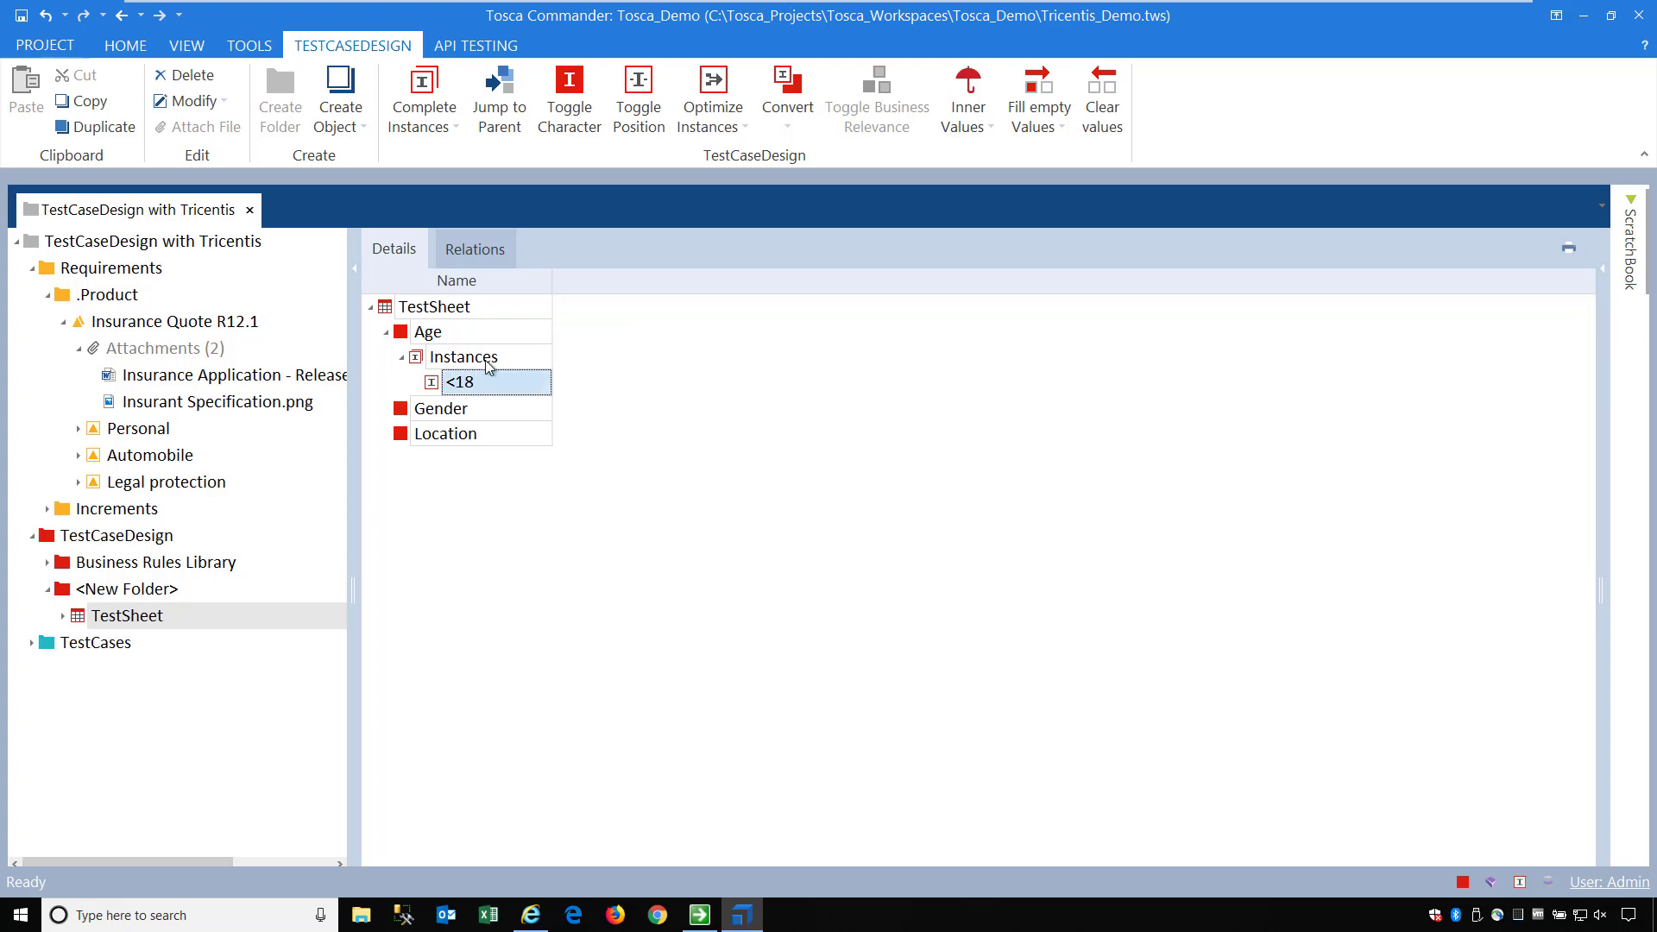
Add an instance named 18-23 to the Age attribute's instances
right_click(488, 361)
left_click(504, 338)
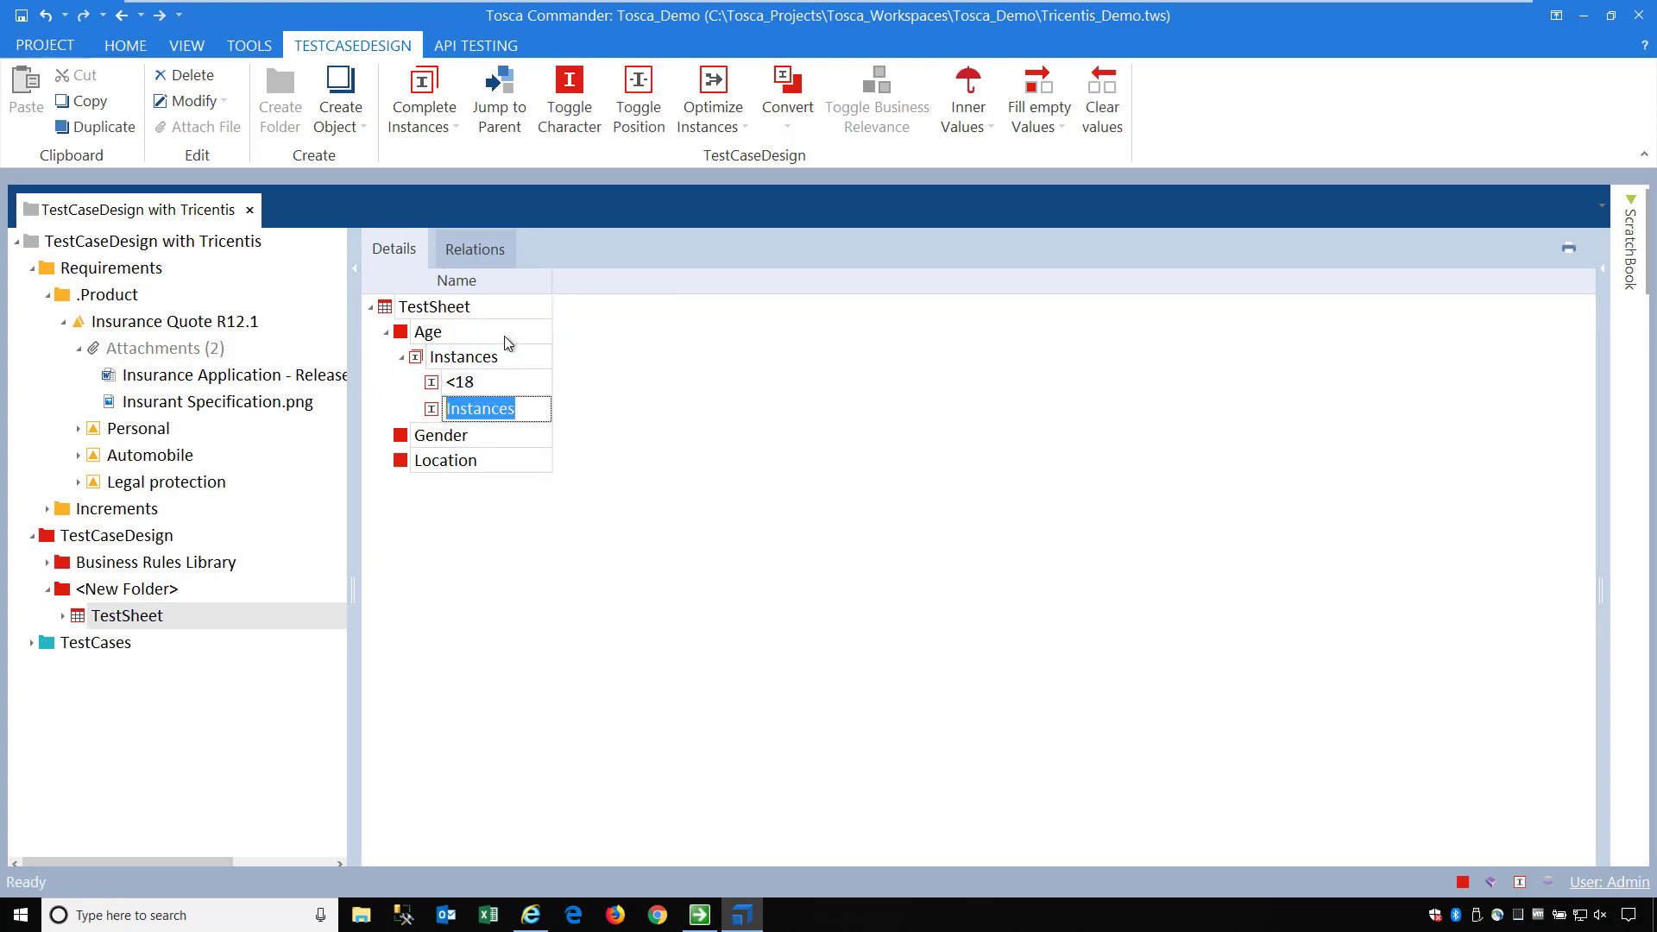
type("18-")
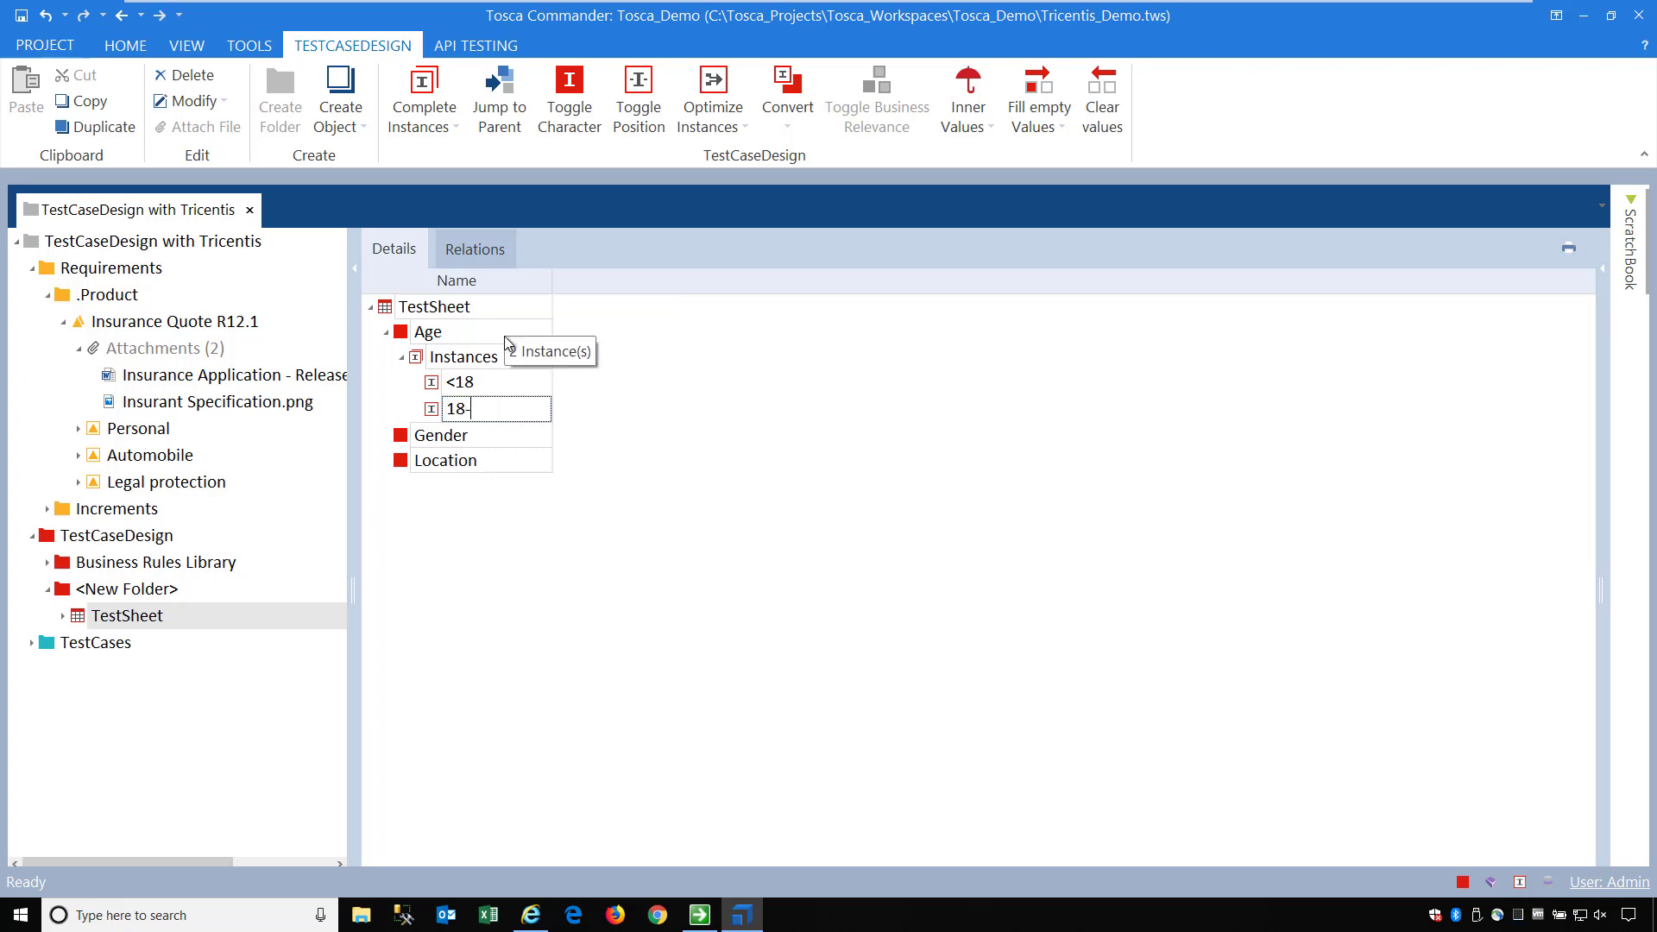
type("23")
key("Return")
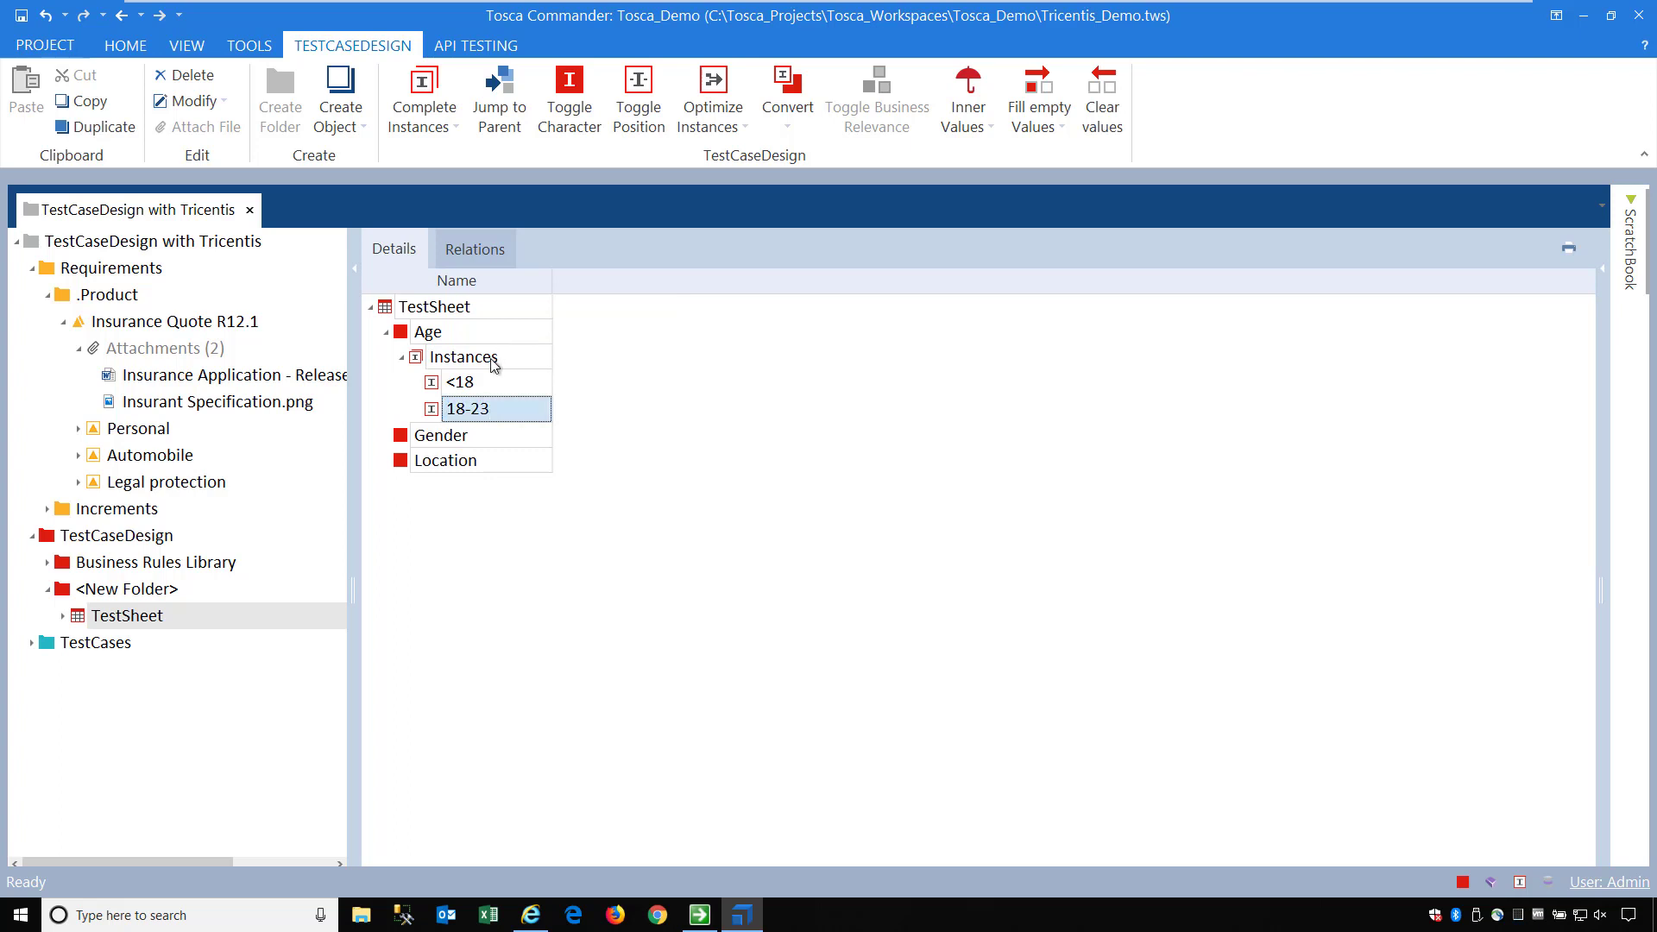
Add two more instances named 23-59 and >59 to the Age attribute's instances
right_click(490, 358)
left_click(507, 335)
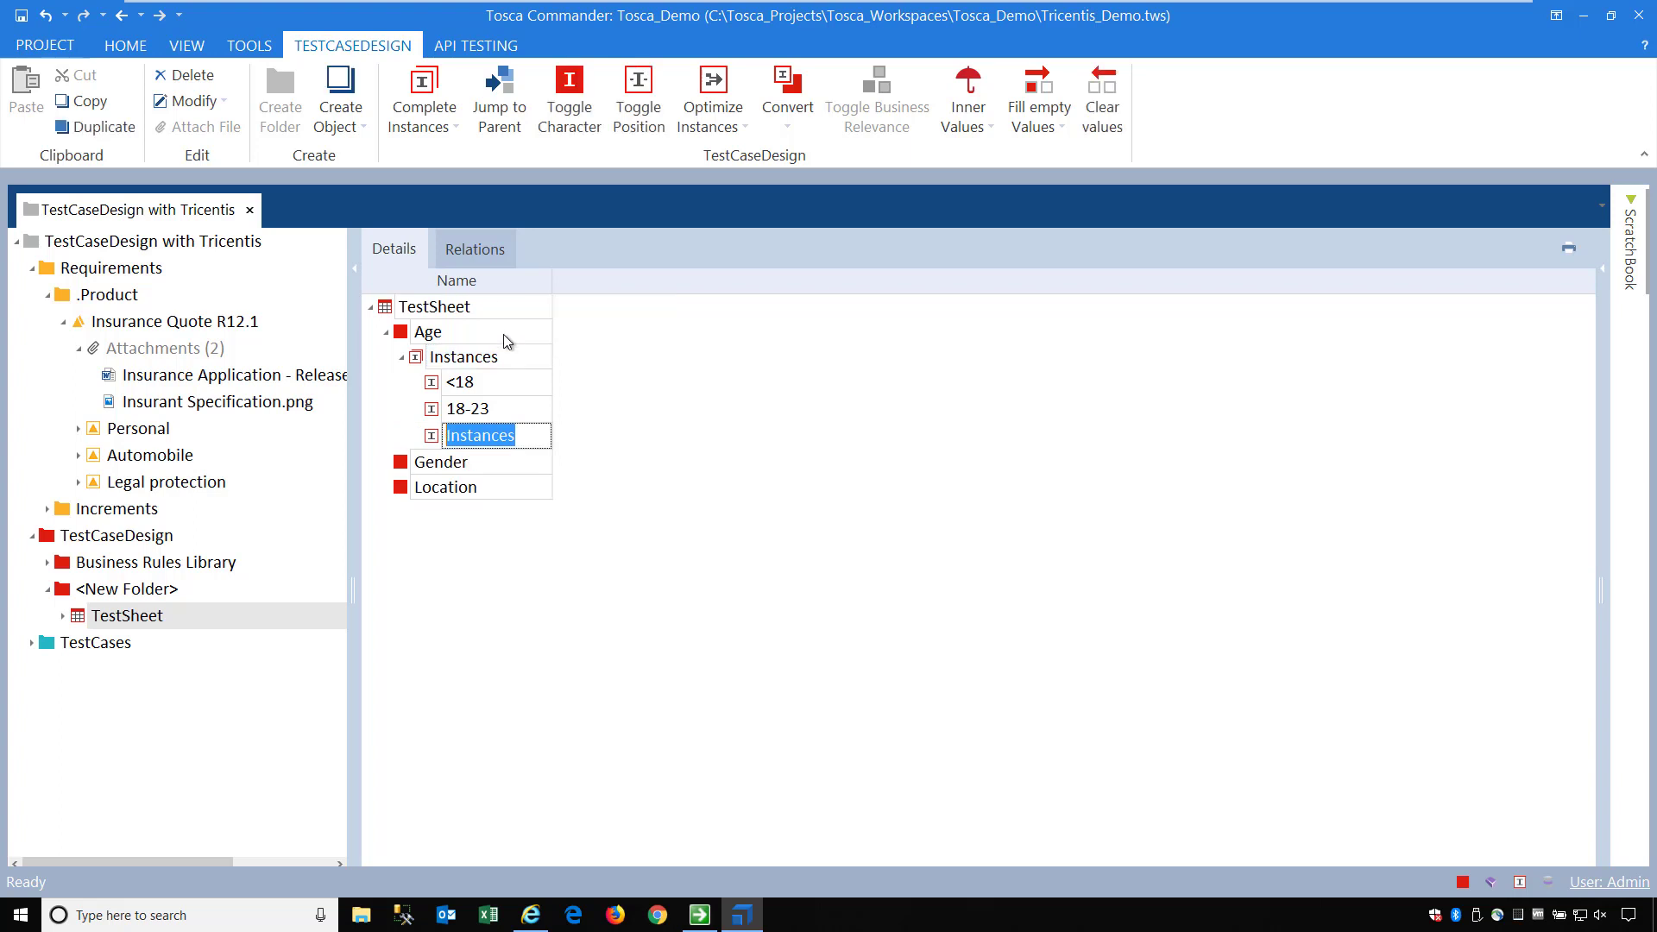
type("23-59")
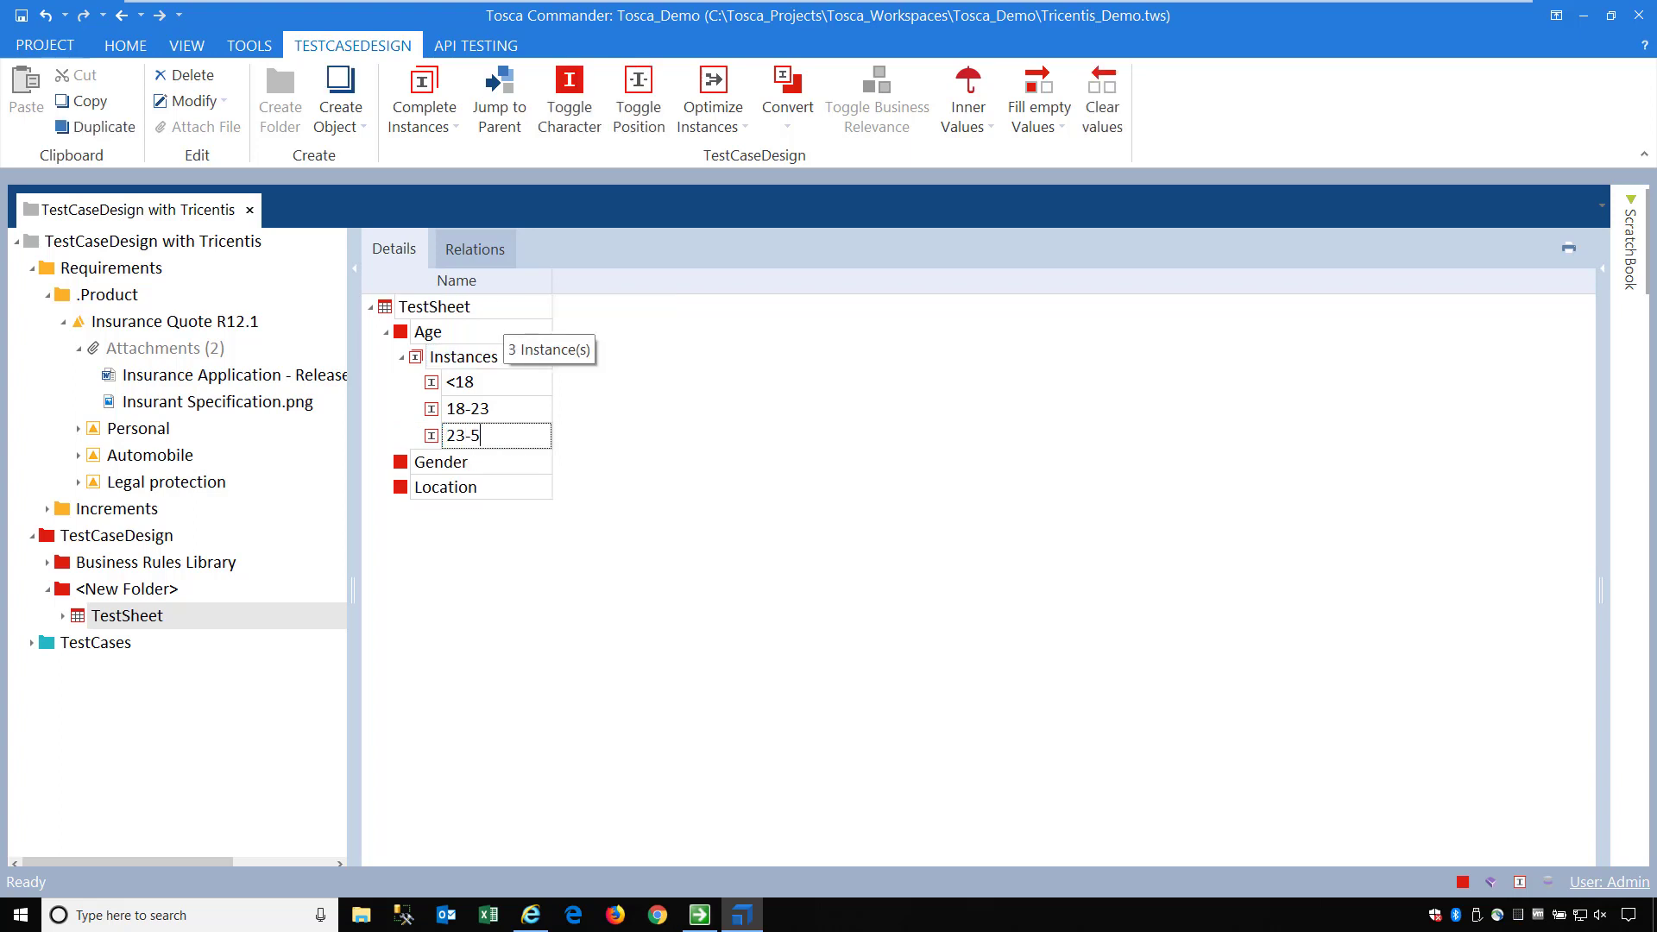
right_click(465, 362)
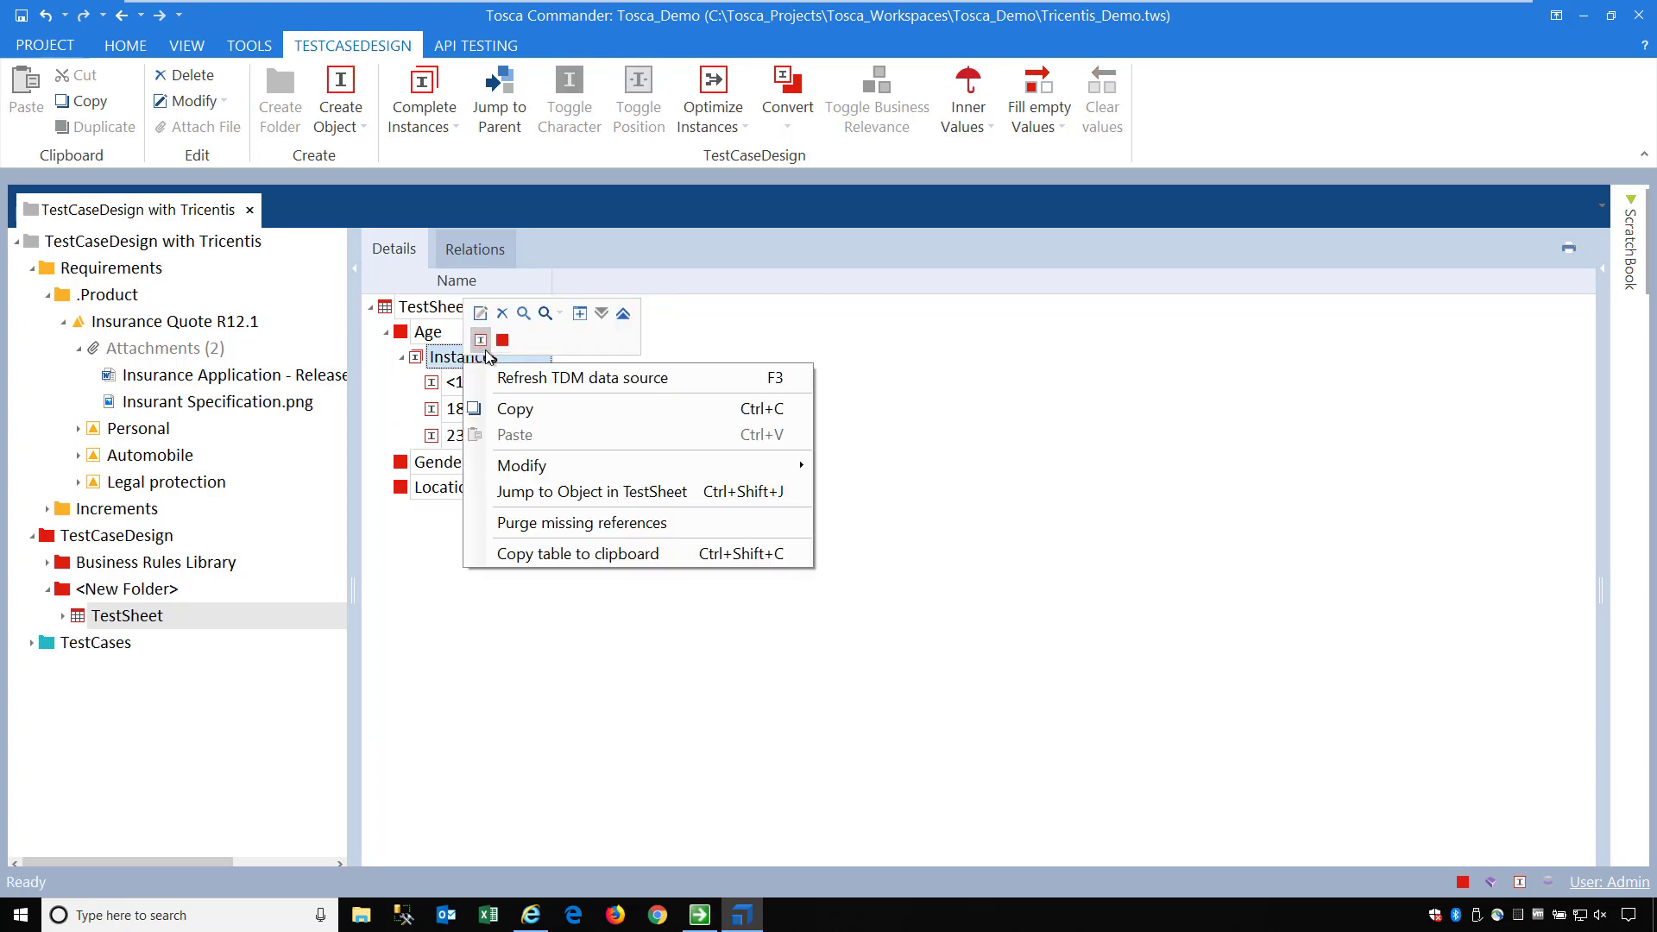
left_click(480, 339)
type(">59")
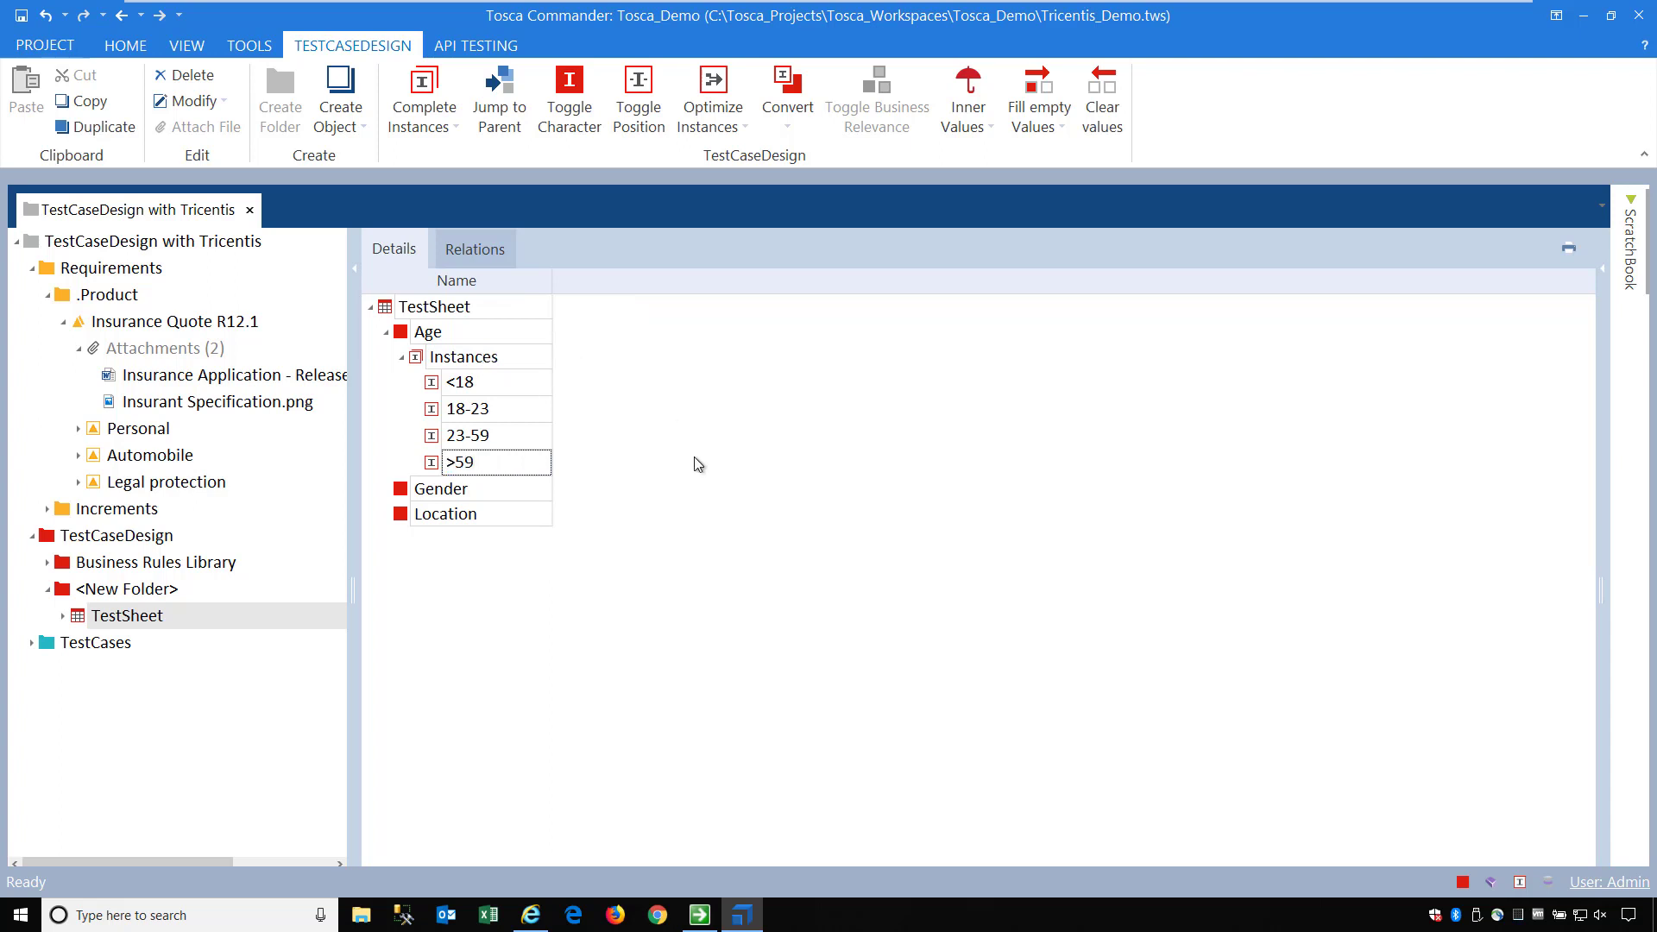
Create an instance for the Gender attribute and name it Male, correcting the capitalisation
left_click(511, 496)
right_click(516, 492)
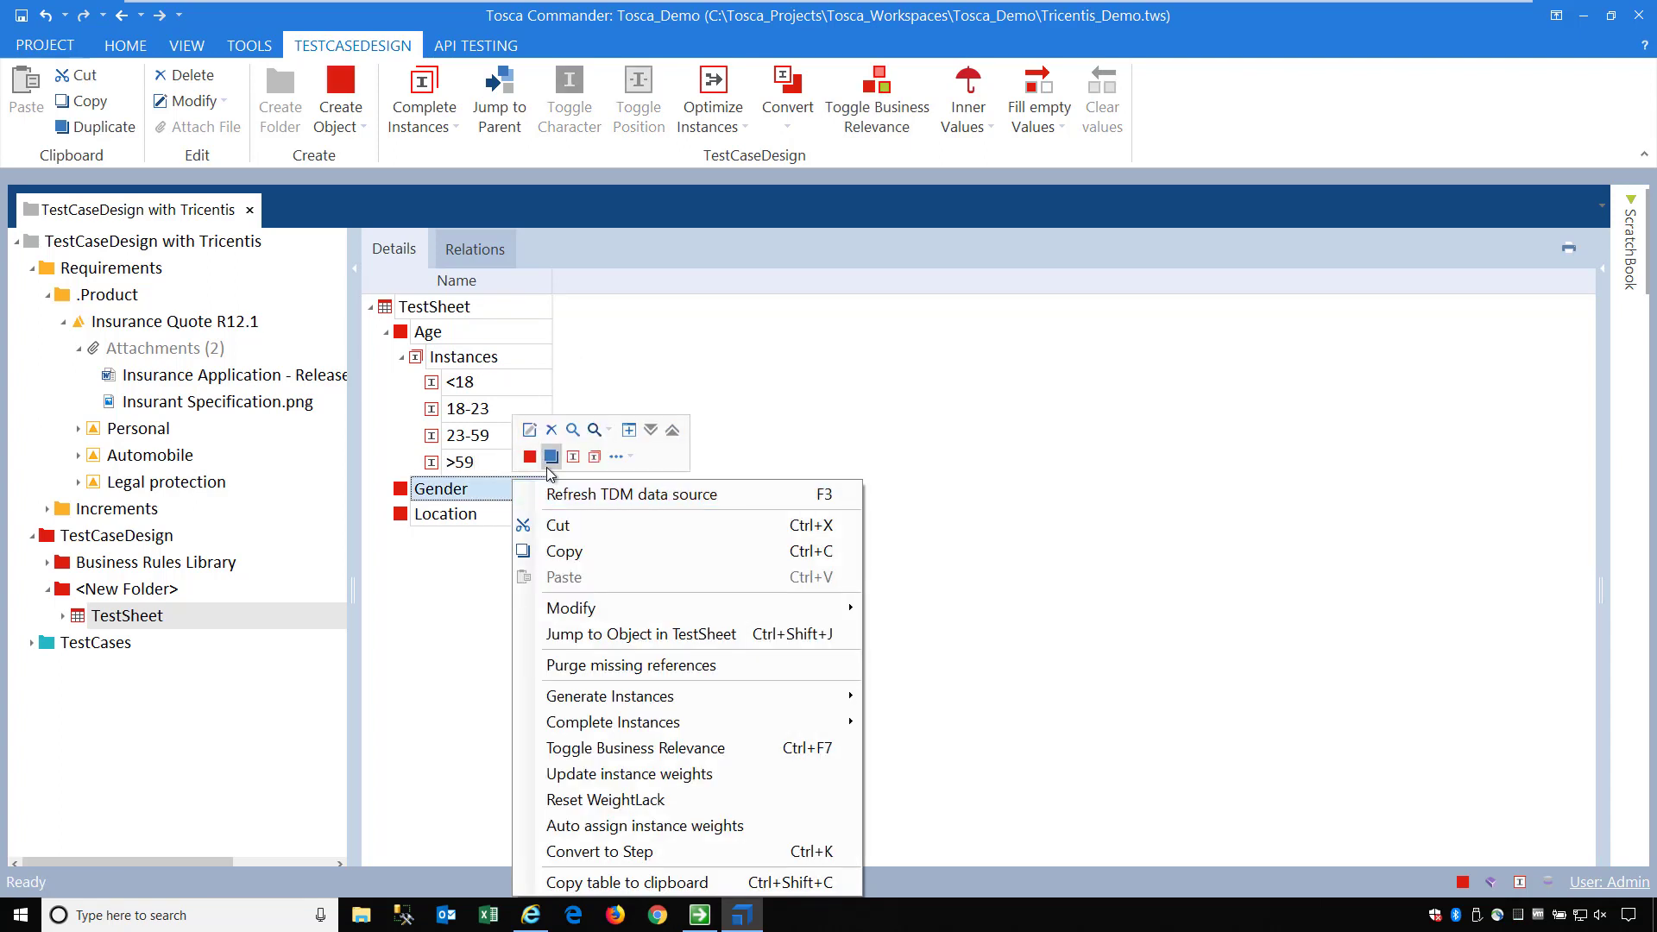
left_click(575, 459)
type("MAle")
key("Return")
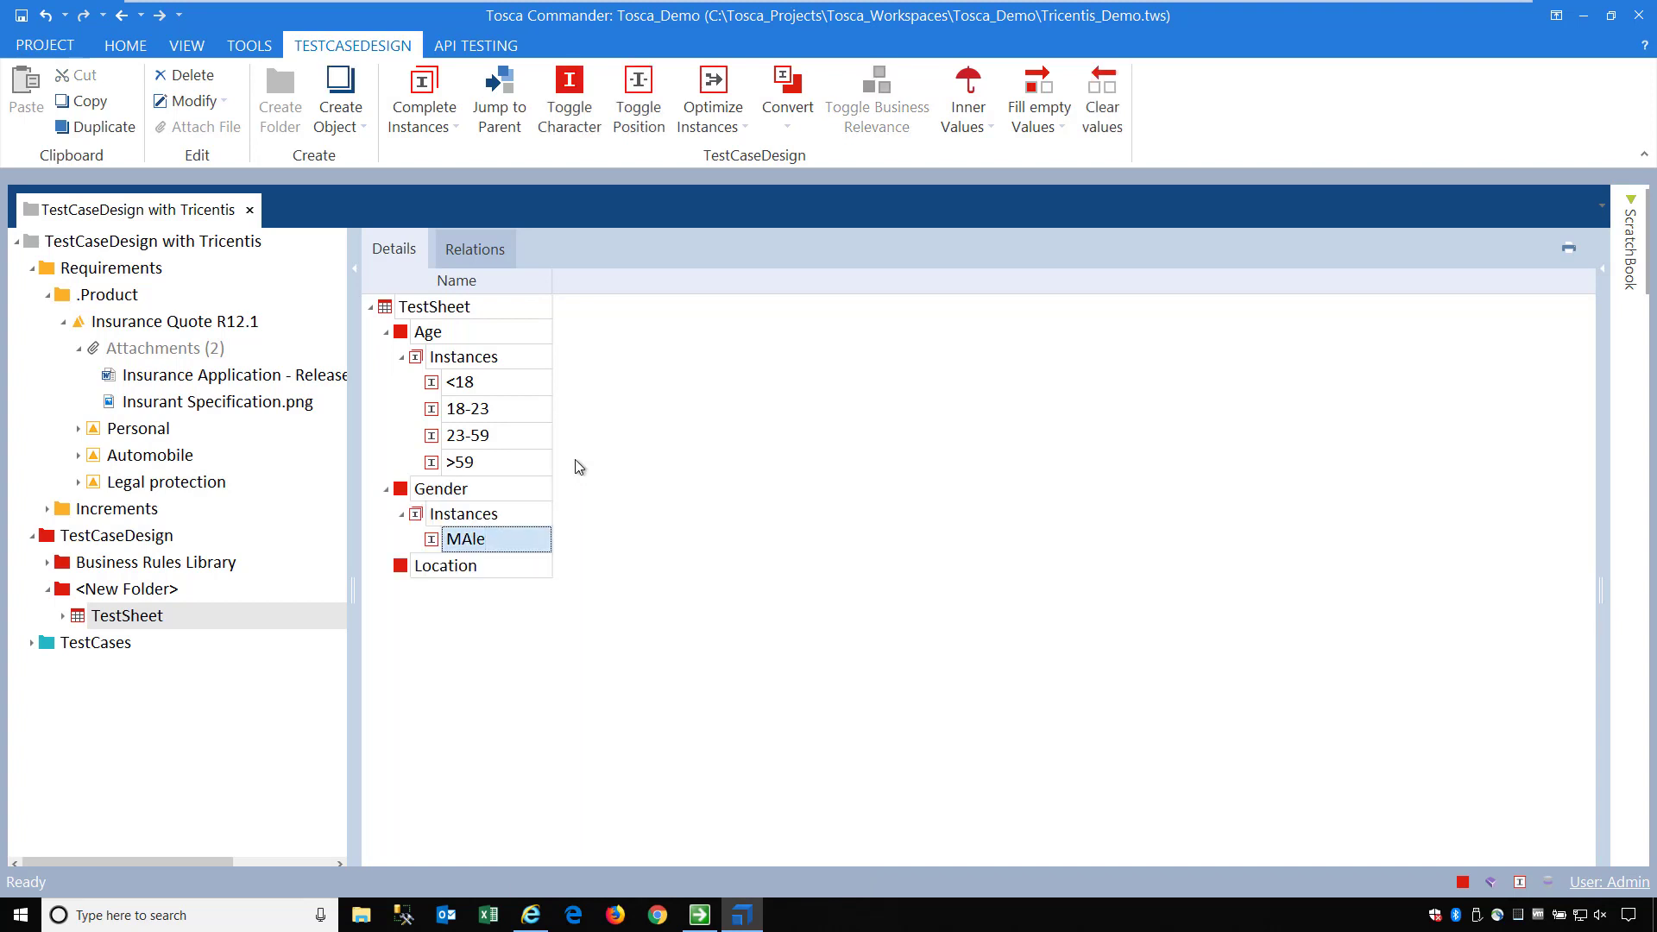
key("F2")
key("Left")
key("Left")
key("BackSpace")
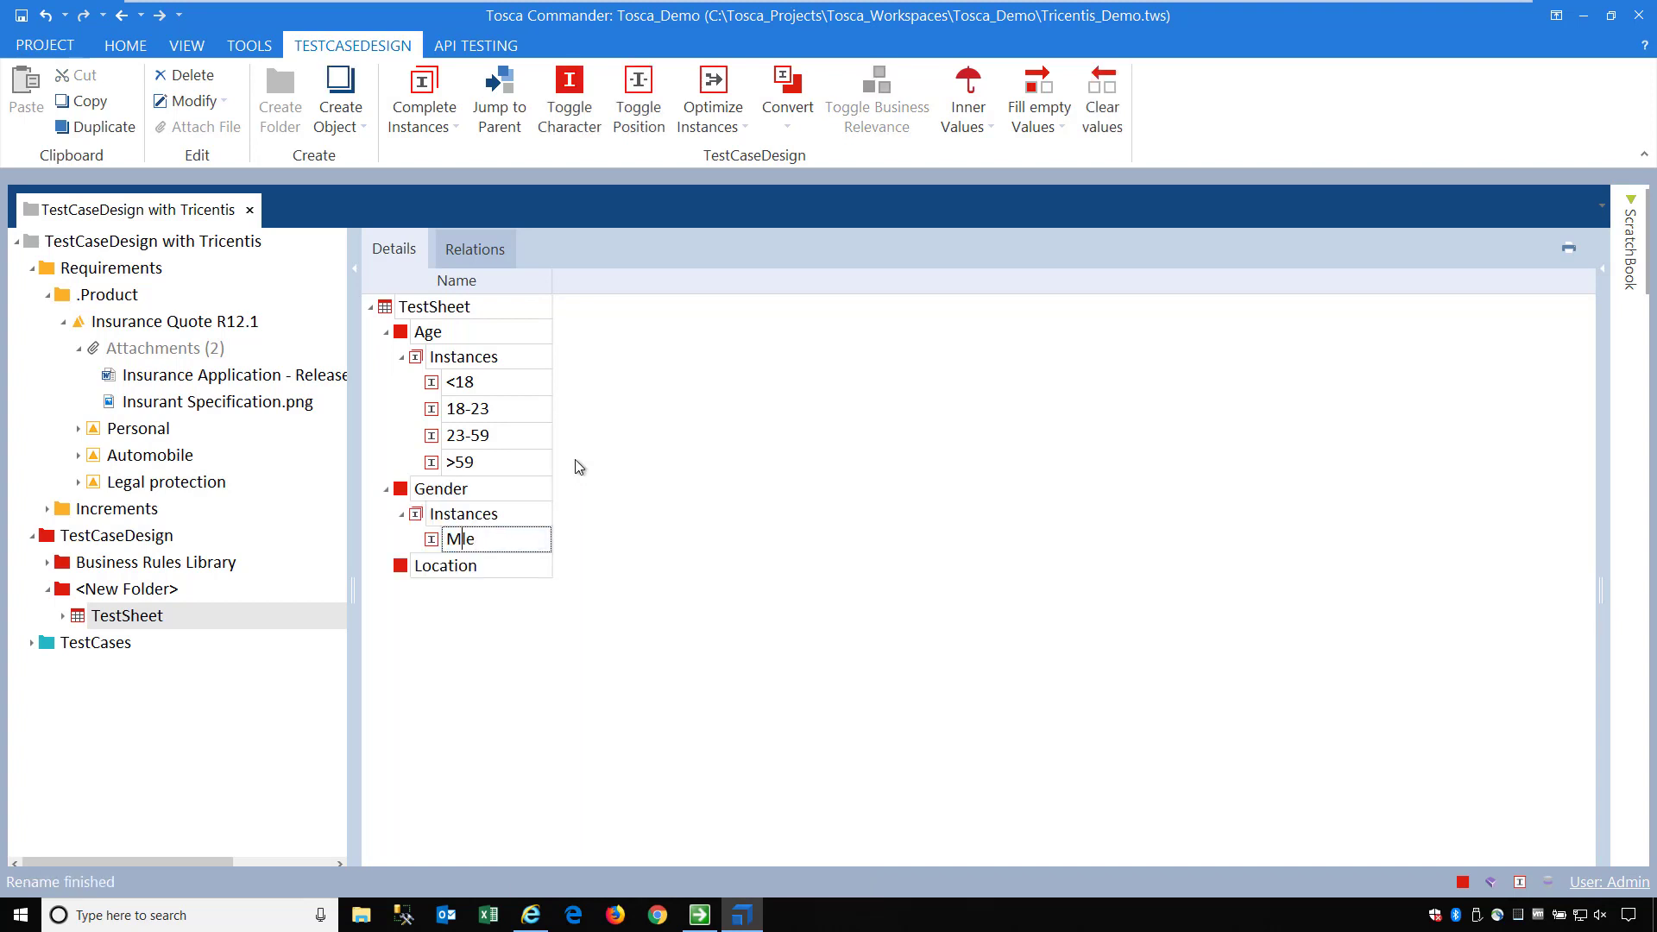
type("a")
key("Return")
Add a second instance named Female to the Gender attribute's instances
right_click(489, 515)
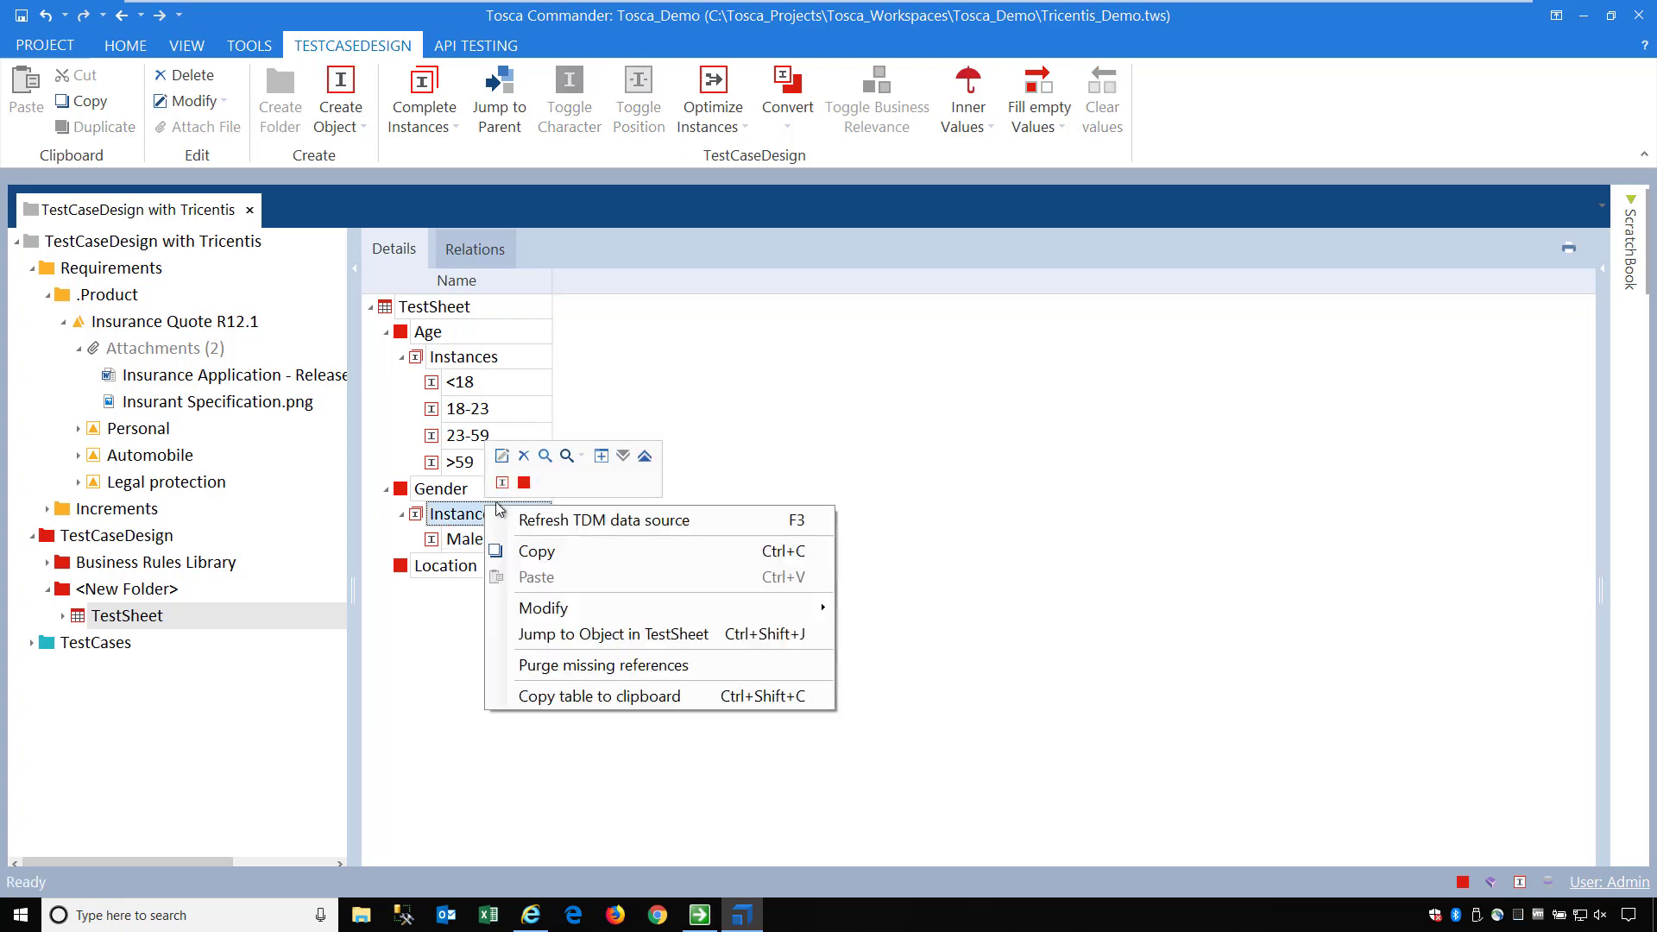
left_click(500, 482)
type("Female")
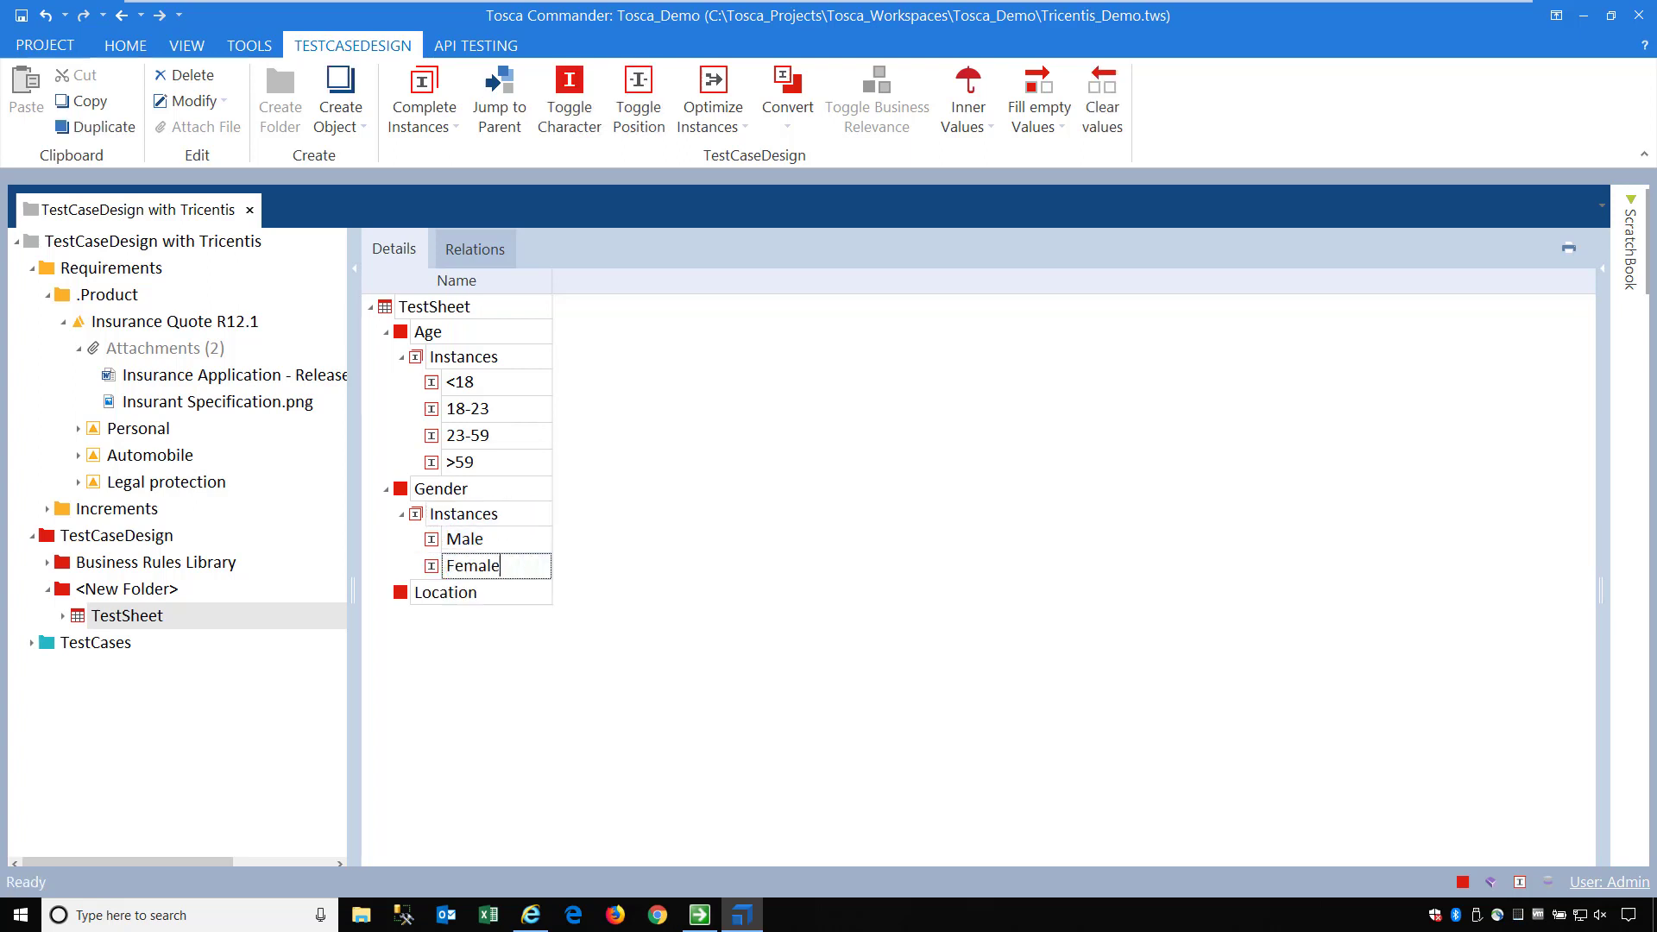
key("Return")
Create a first instance named City for the Location attribute
left_click(477, 594)
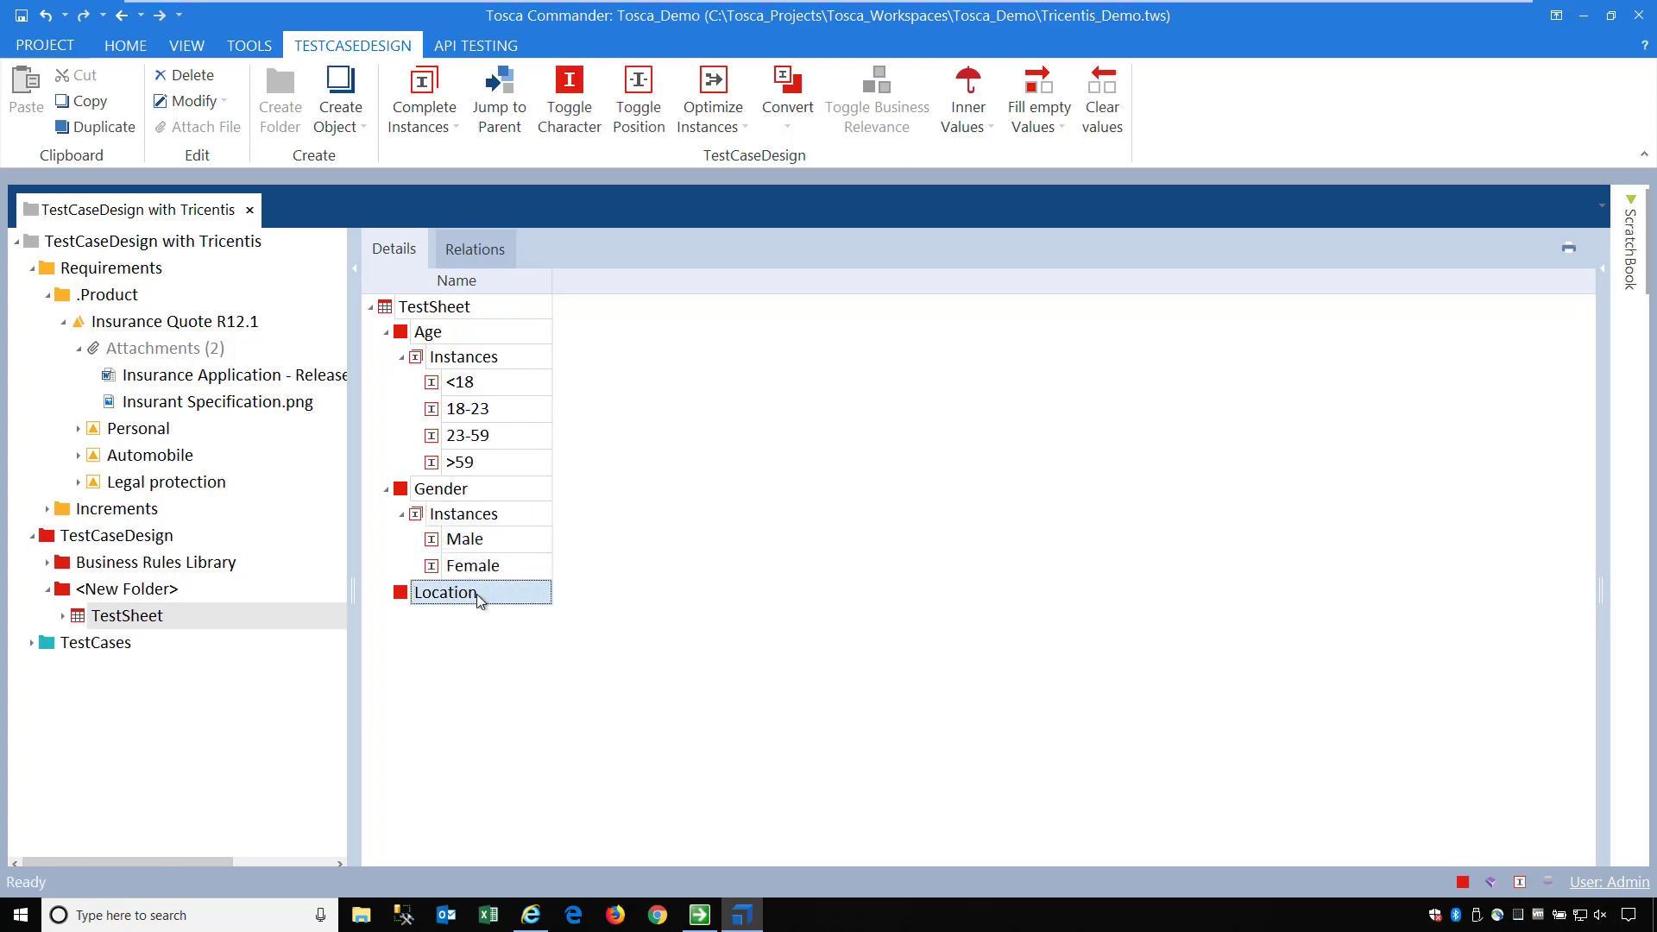
right_click(477, 594)
left_click(538, 456)
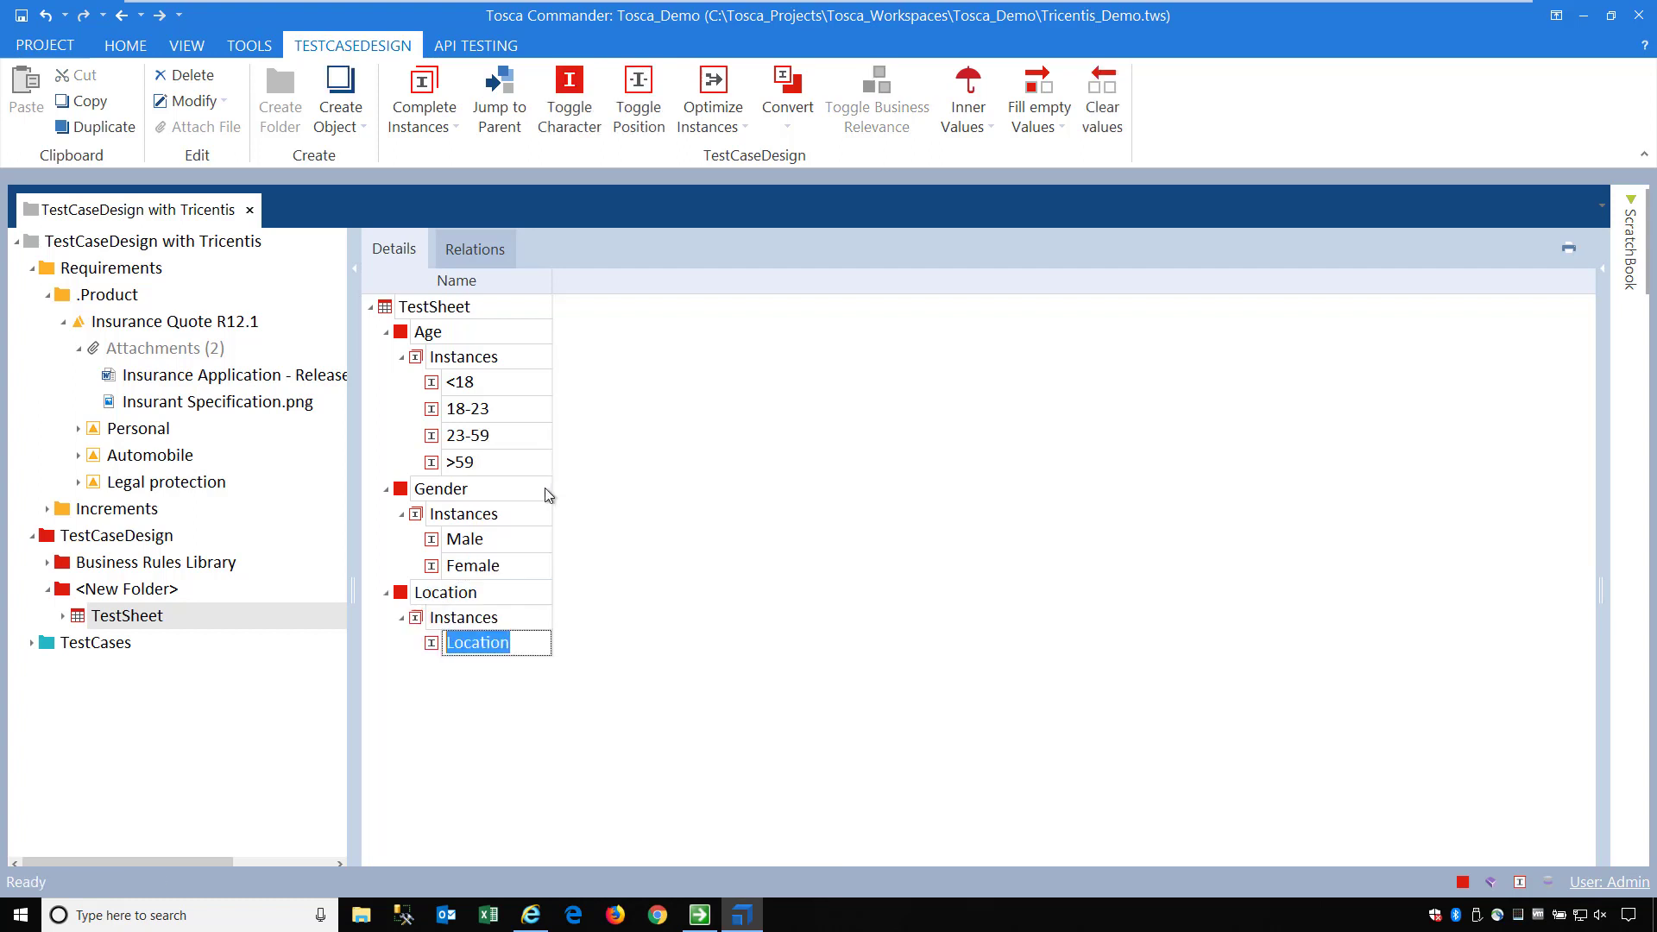
type("City")
key("BackSpace")
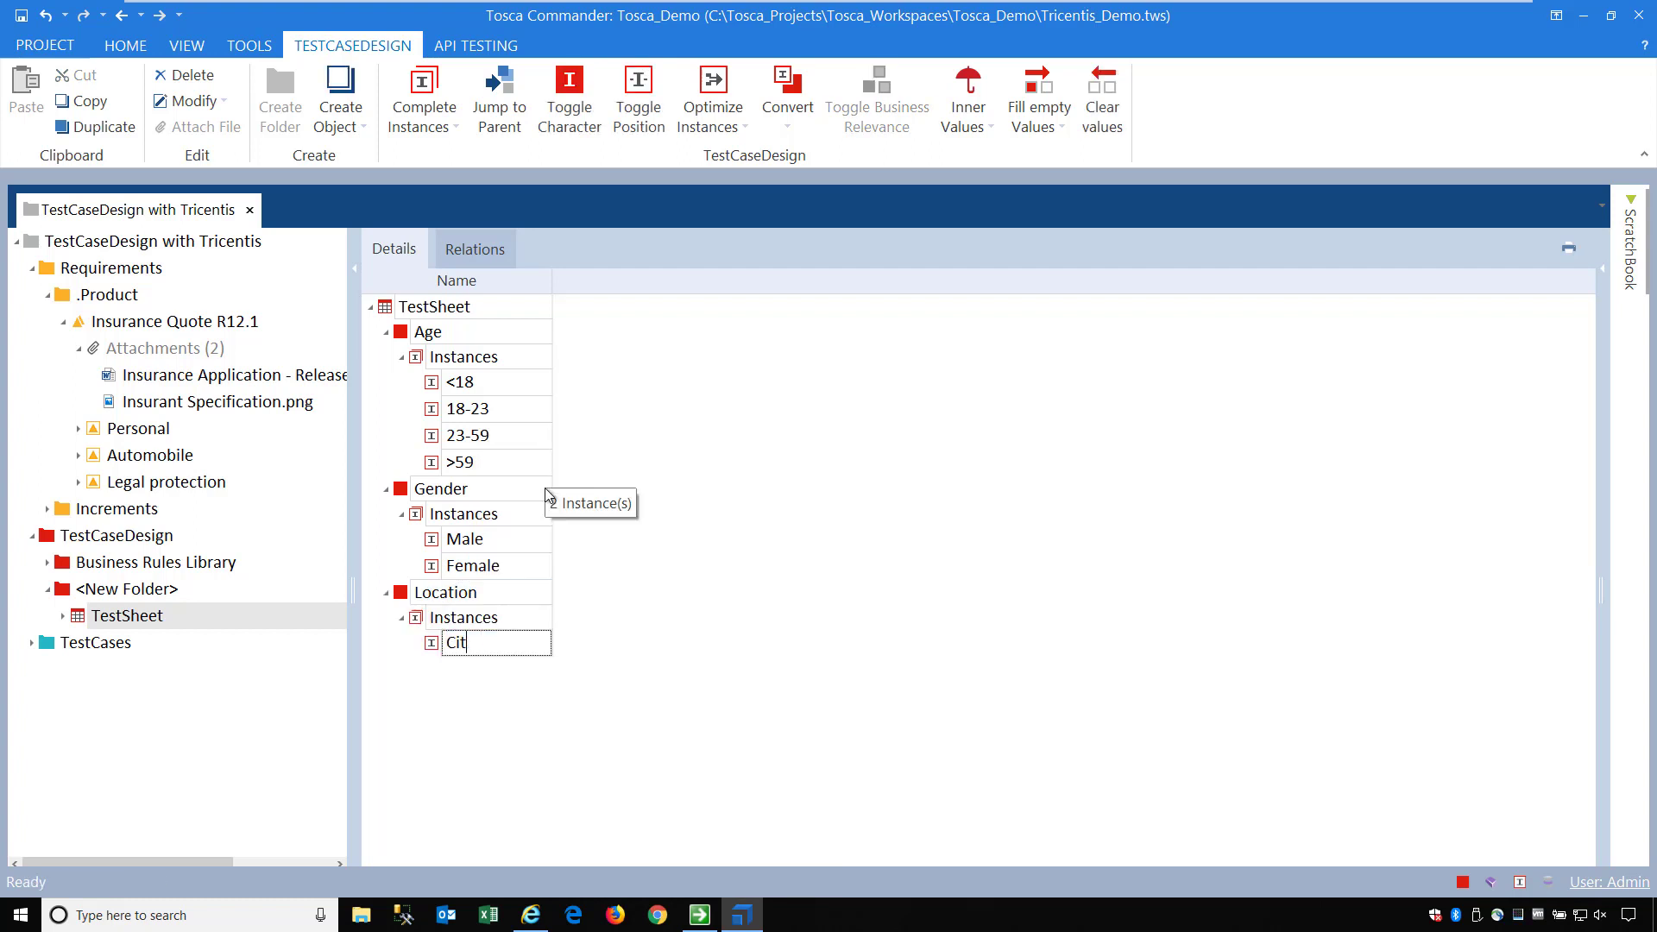
type("y")
key("Return")
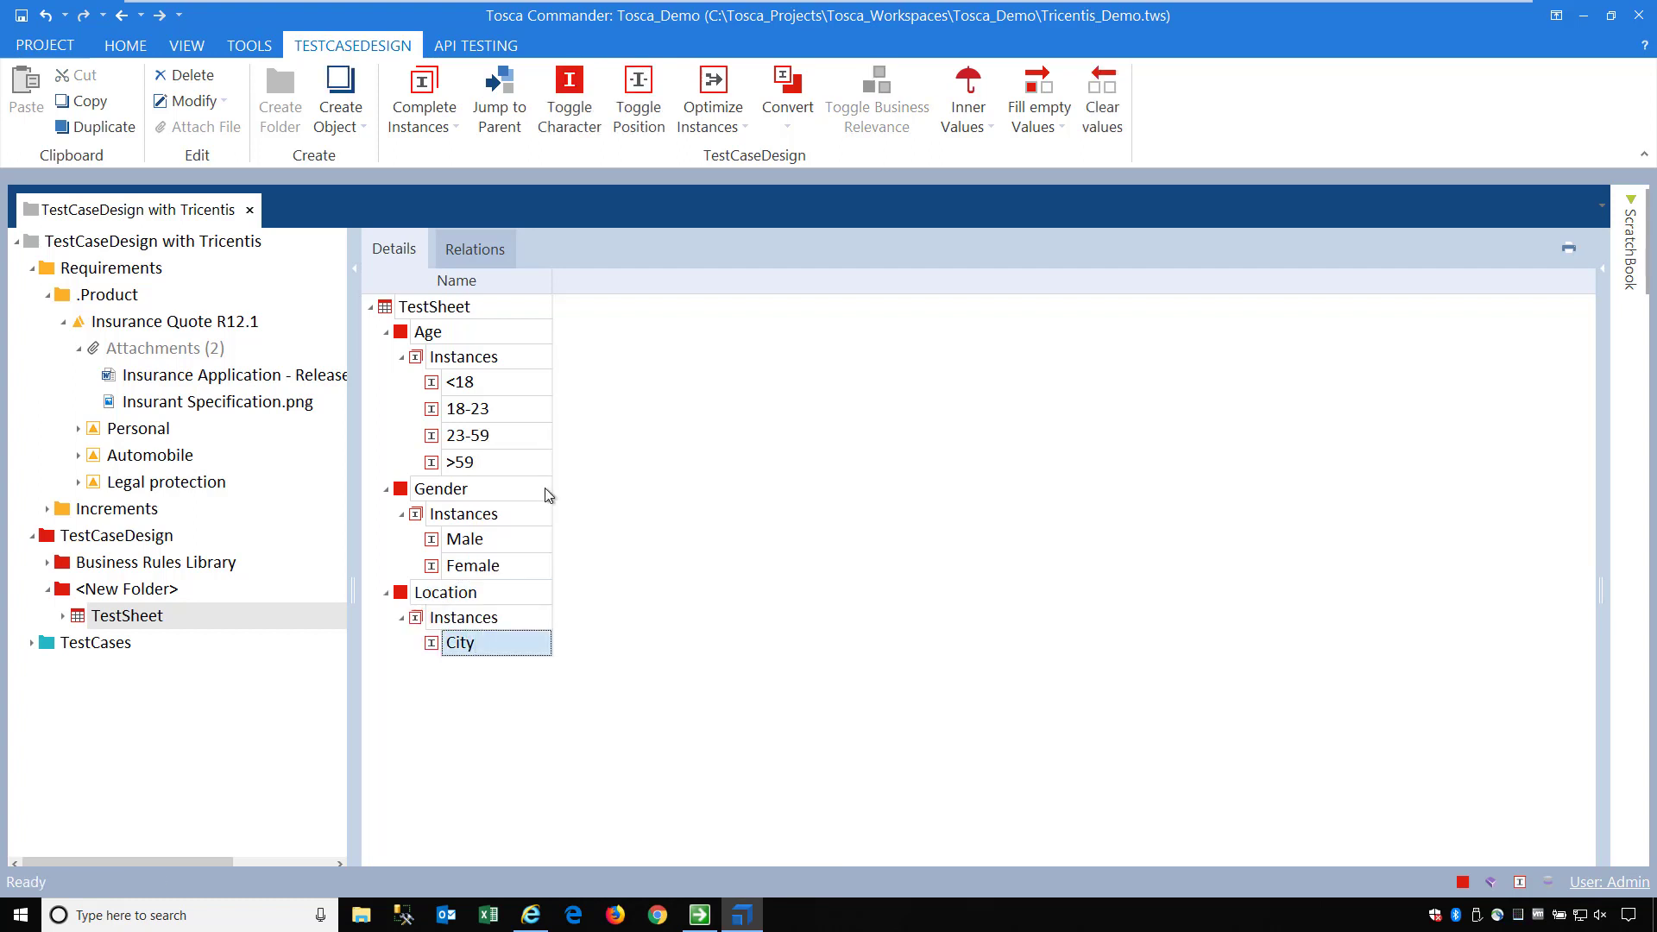
Add a second instance named Country to the Location attribute's instances
right_click(497, 630)
left_click(506, 611)
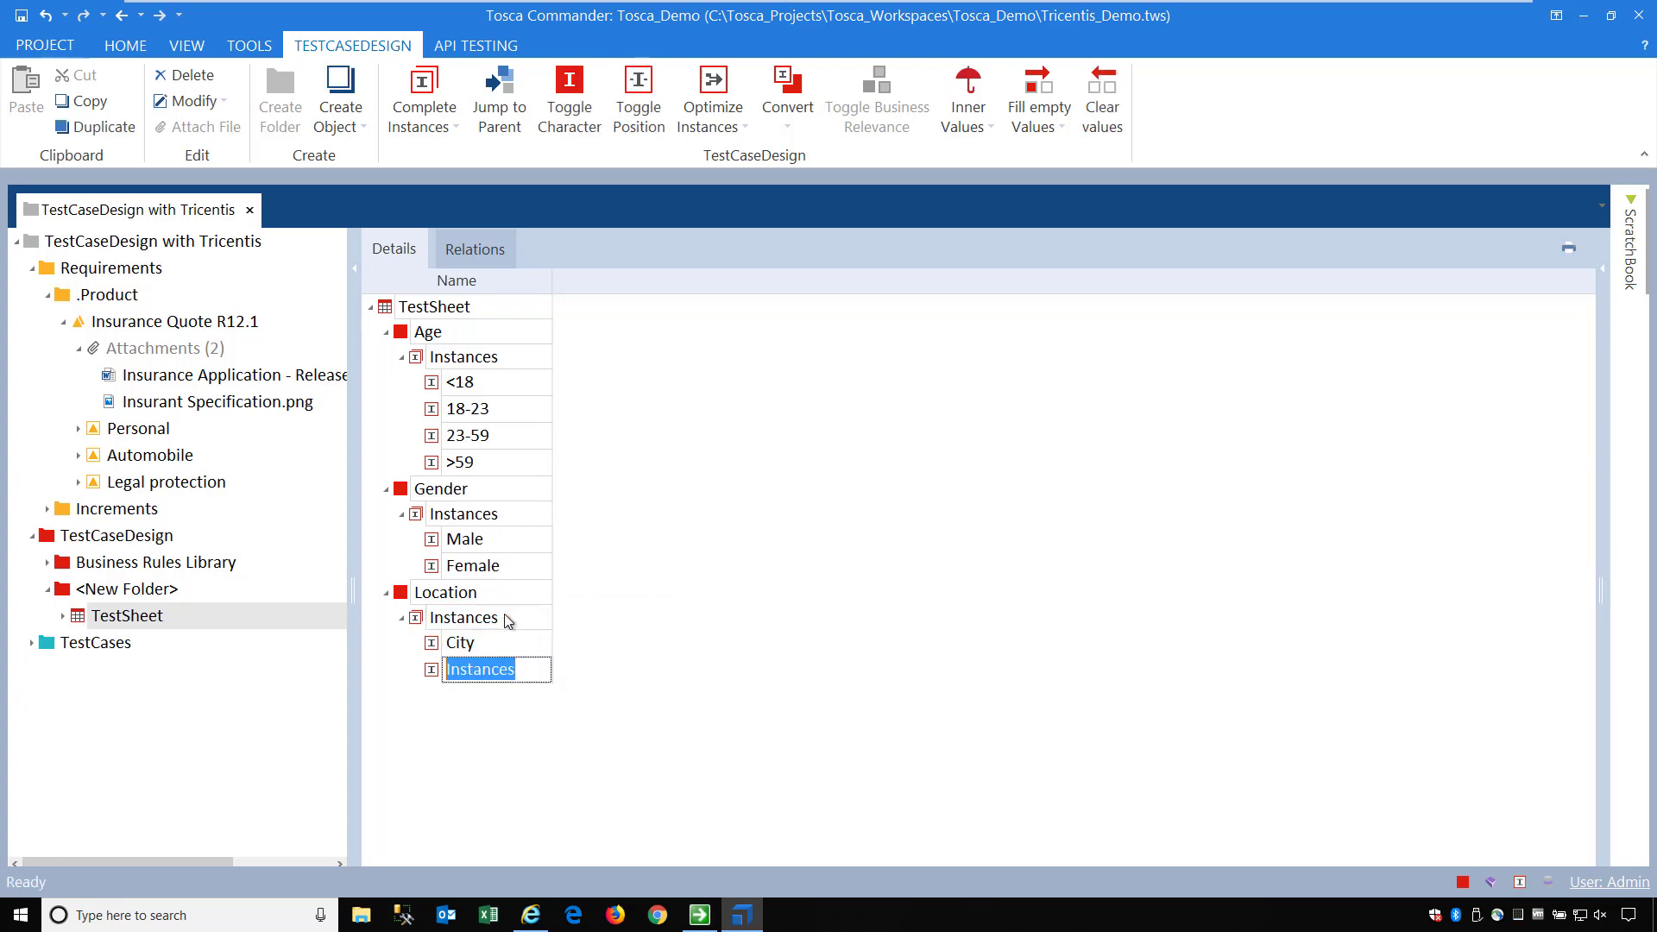
type("Country")
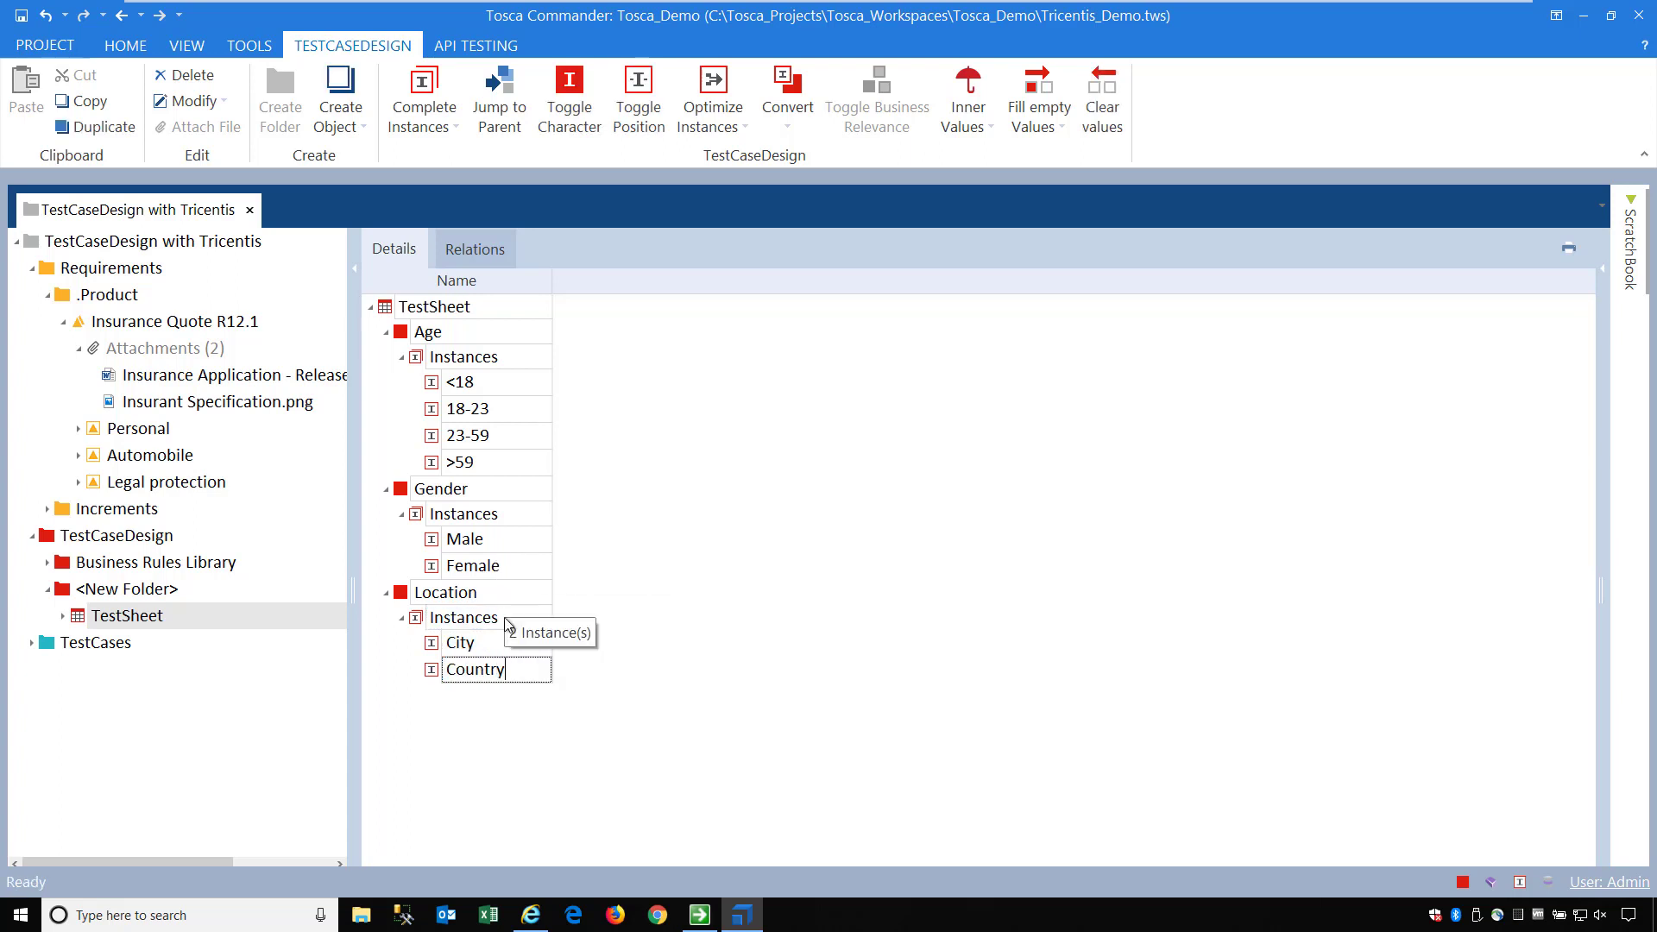
key("Return")
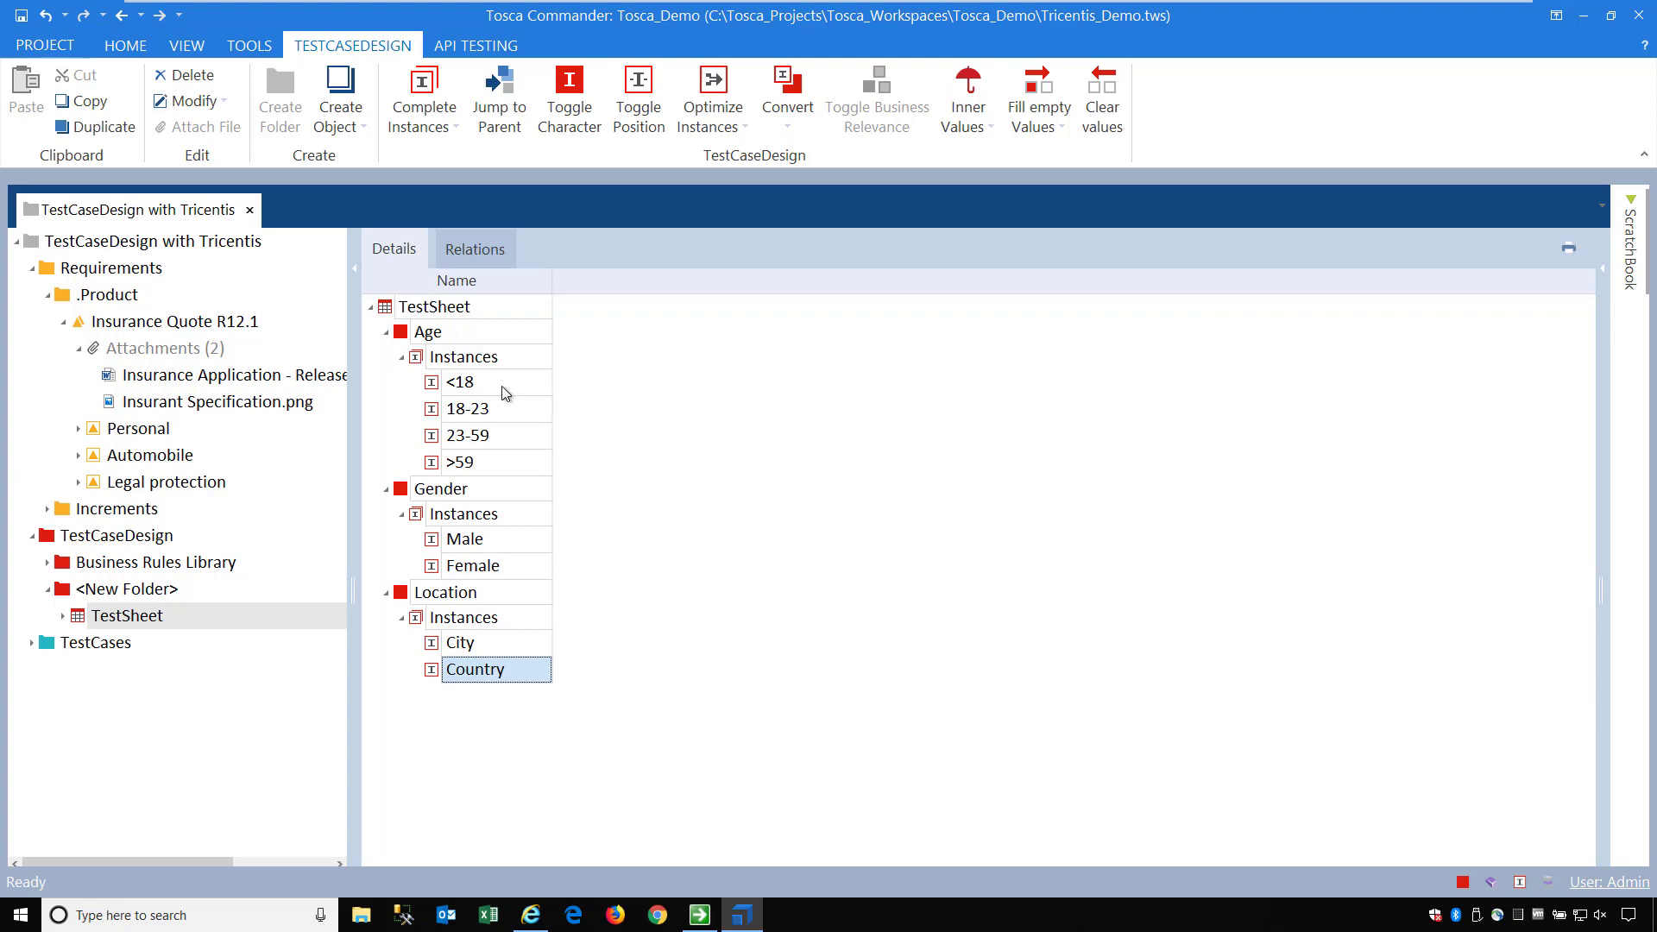
Toggle the character of the Age instances, marking <18 as invalid and 23-59 as straight-through
left_click(475, 389)
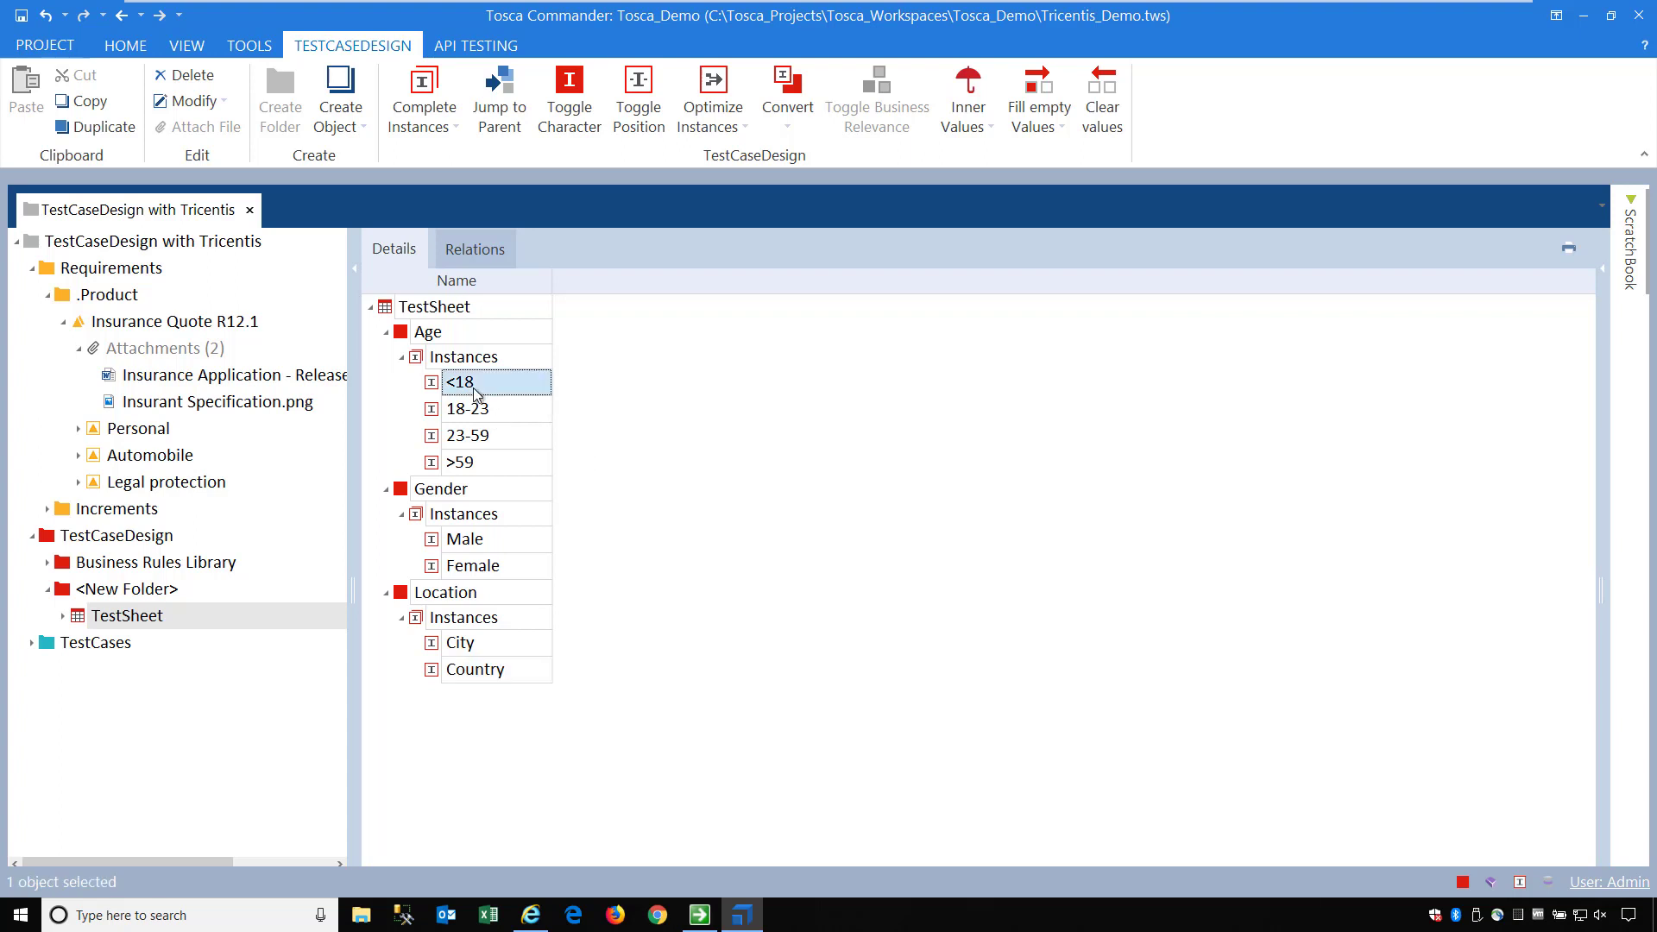
left_click(577, 121)
left_click(447, 433)
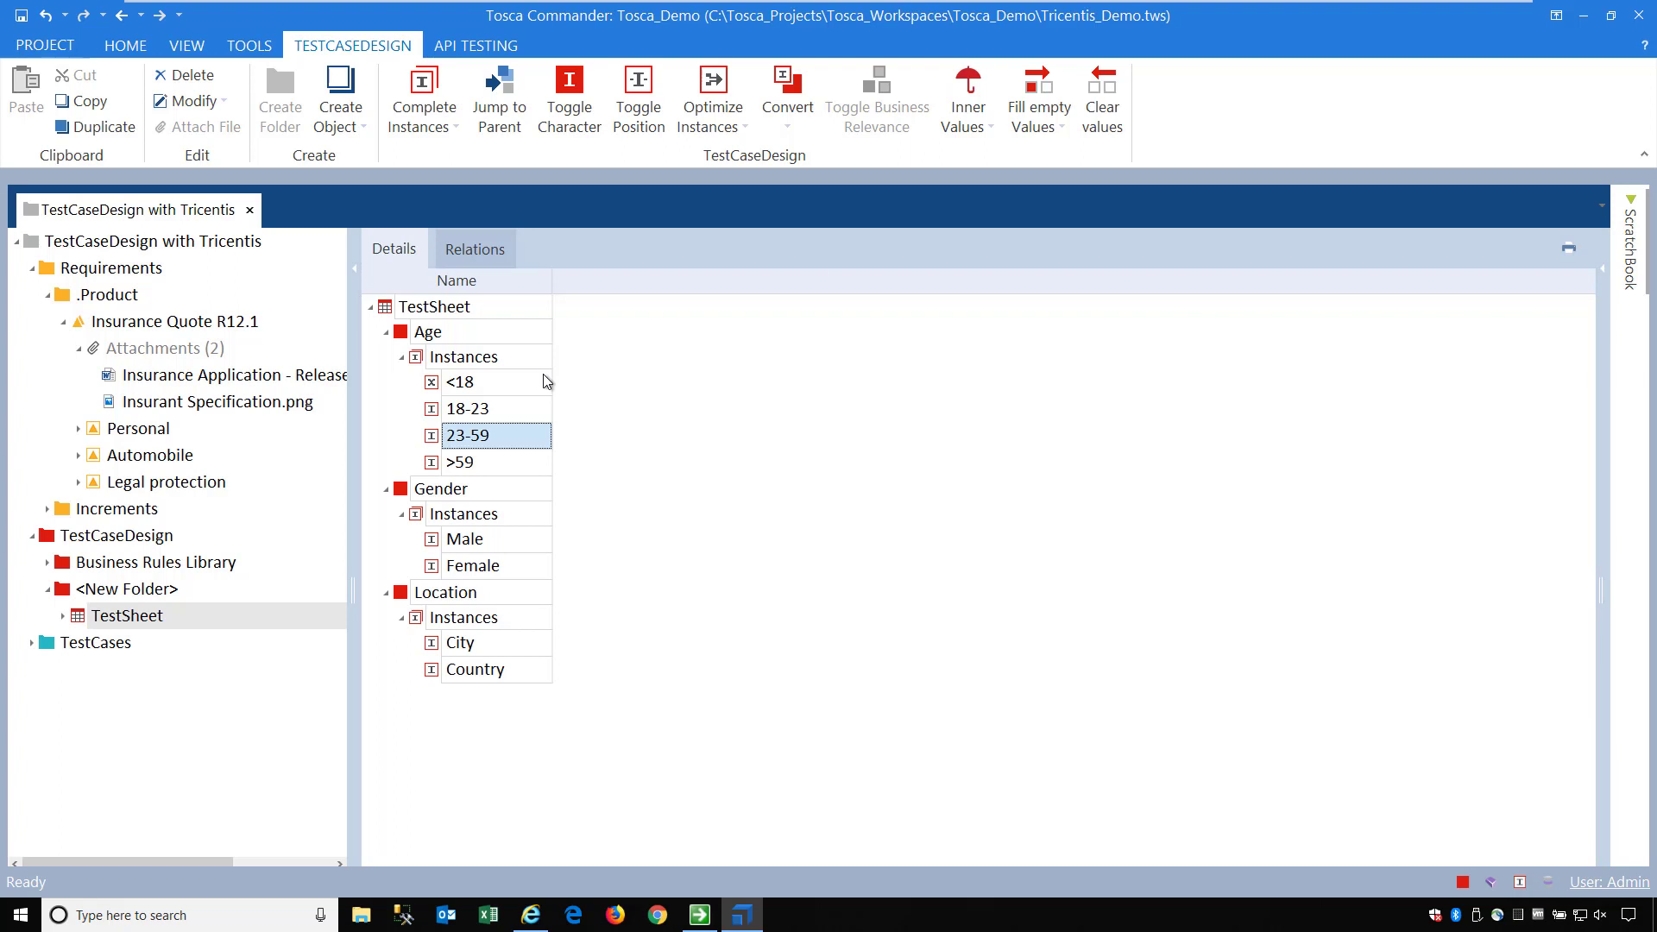
left_click(568, 114)
left_click(572, 113)
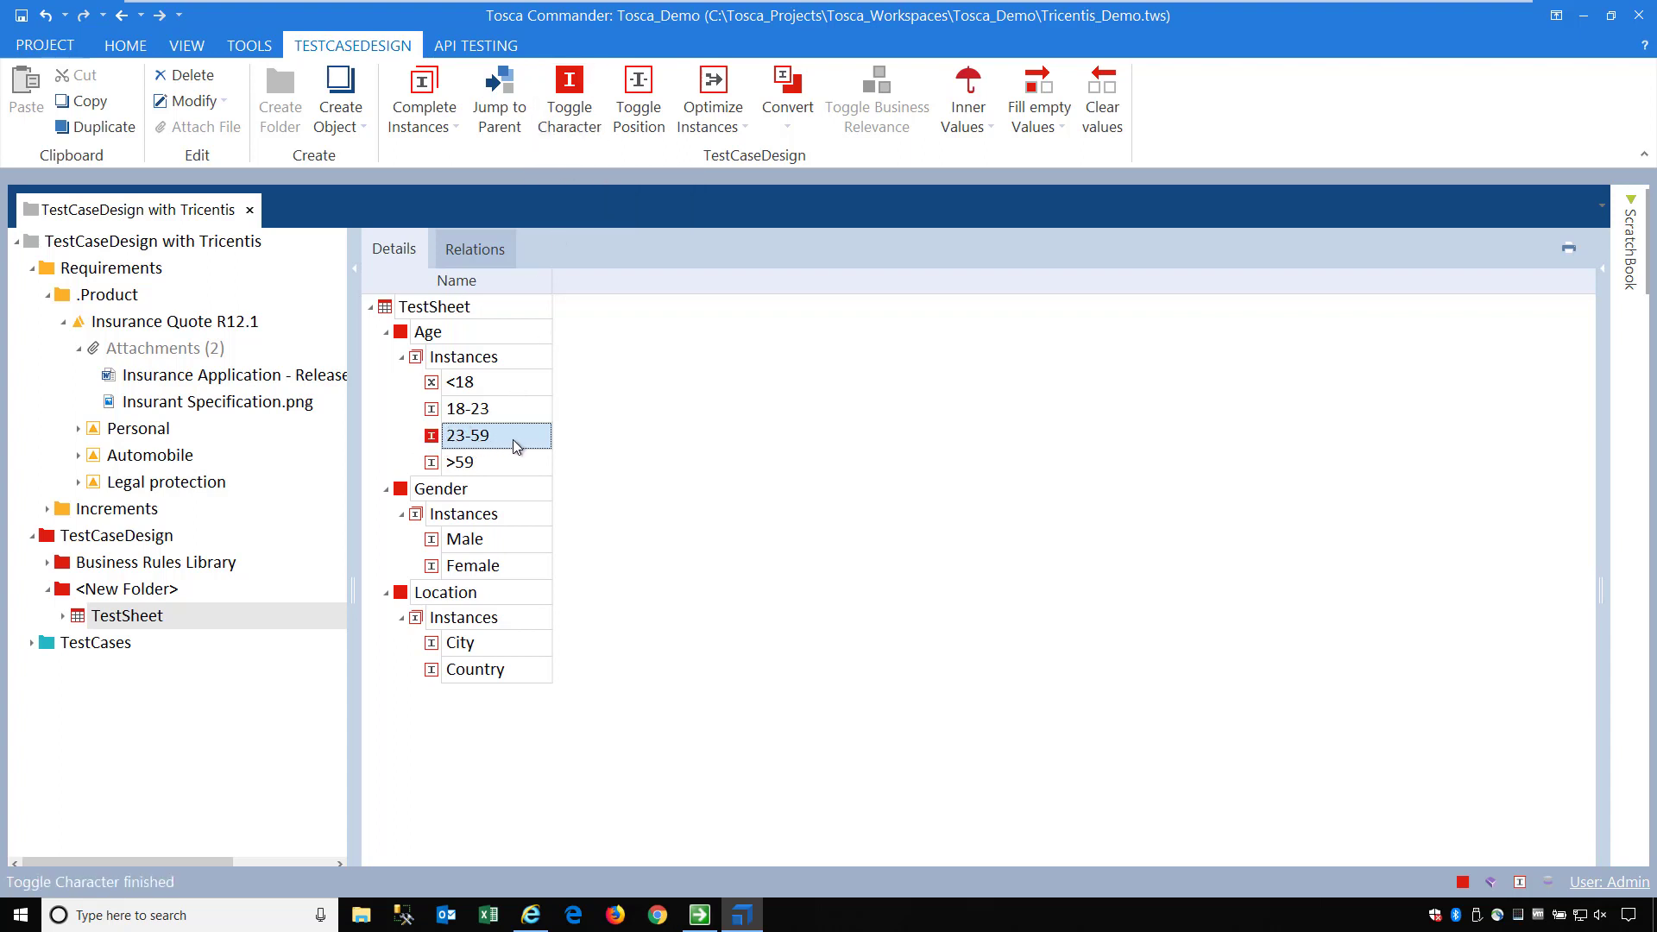
Toggle the character of the Gender instance Male and the Location instance City to straight-through
left_click(455, 544)
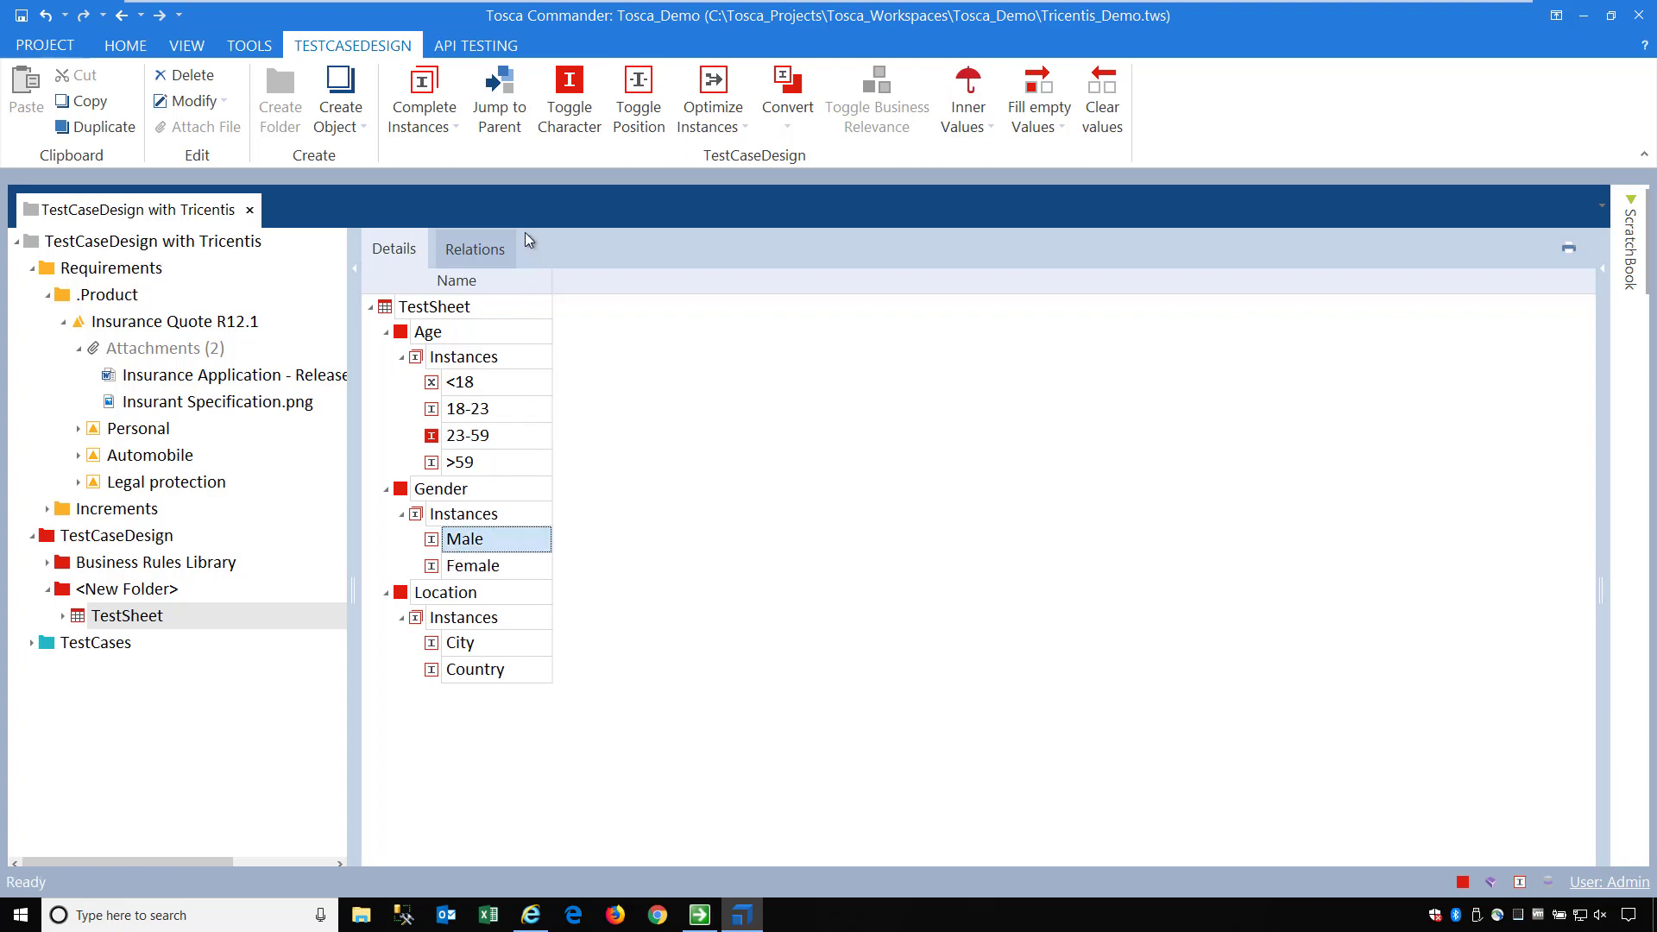
left_click(562, 94)
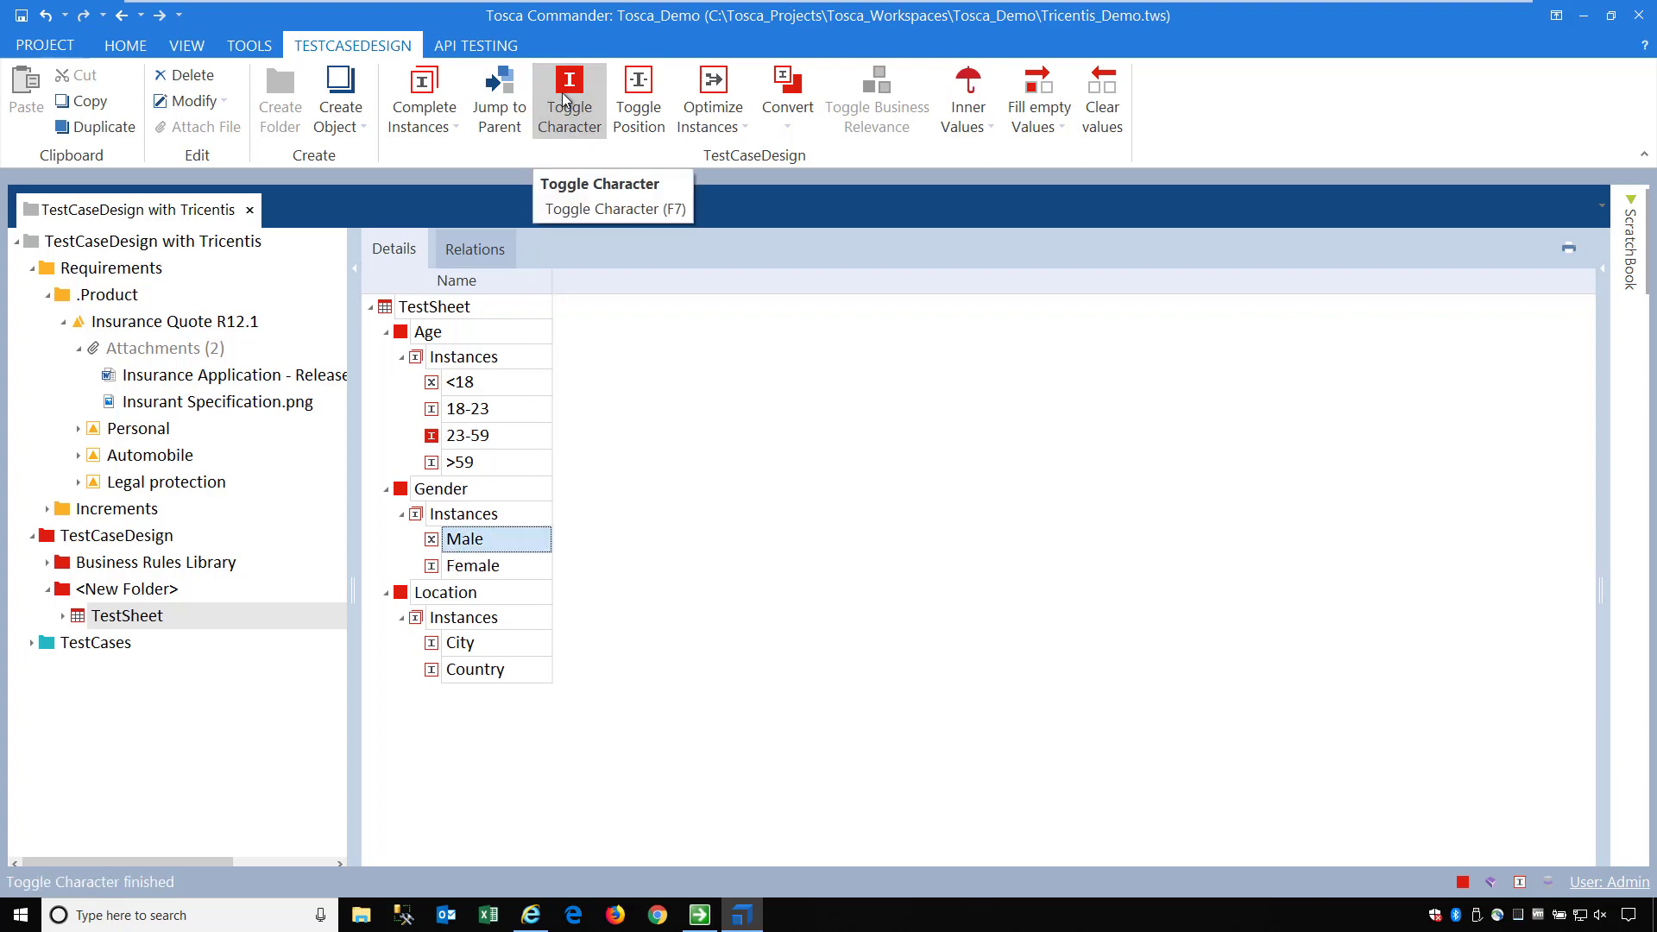
left_click(562, 92)
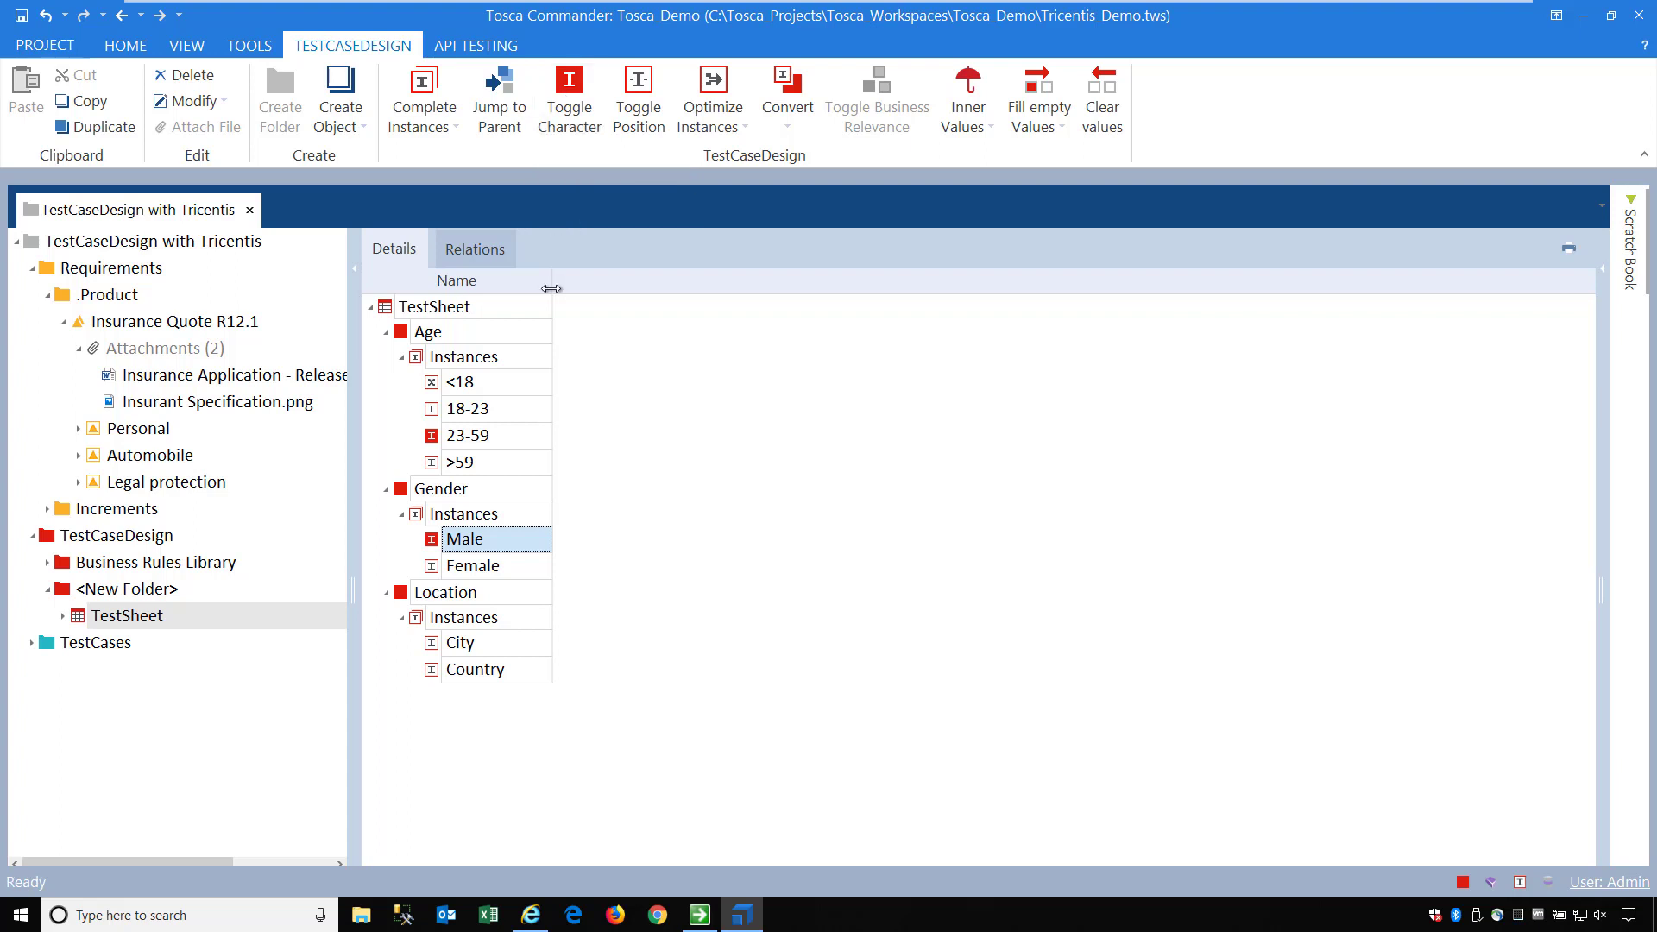
left_click(474, 653)
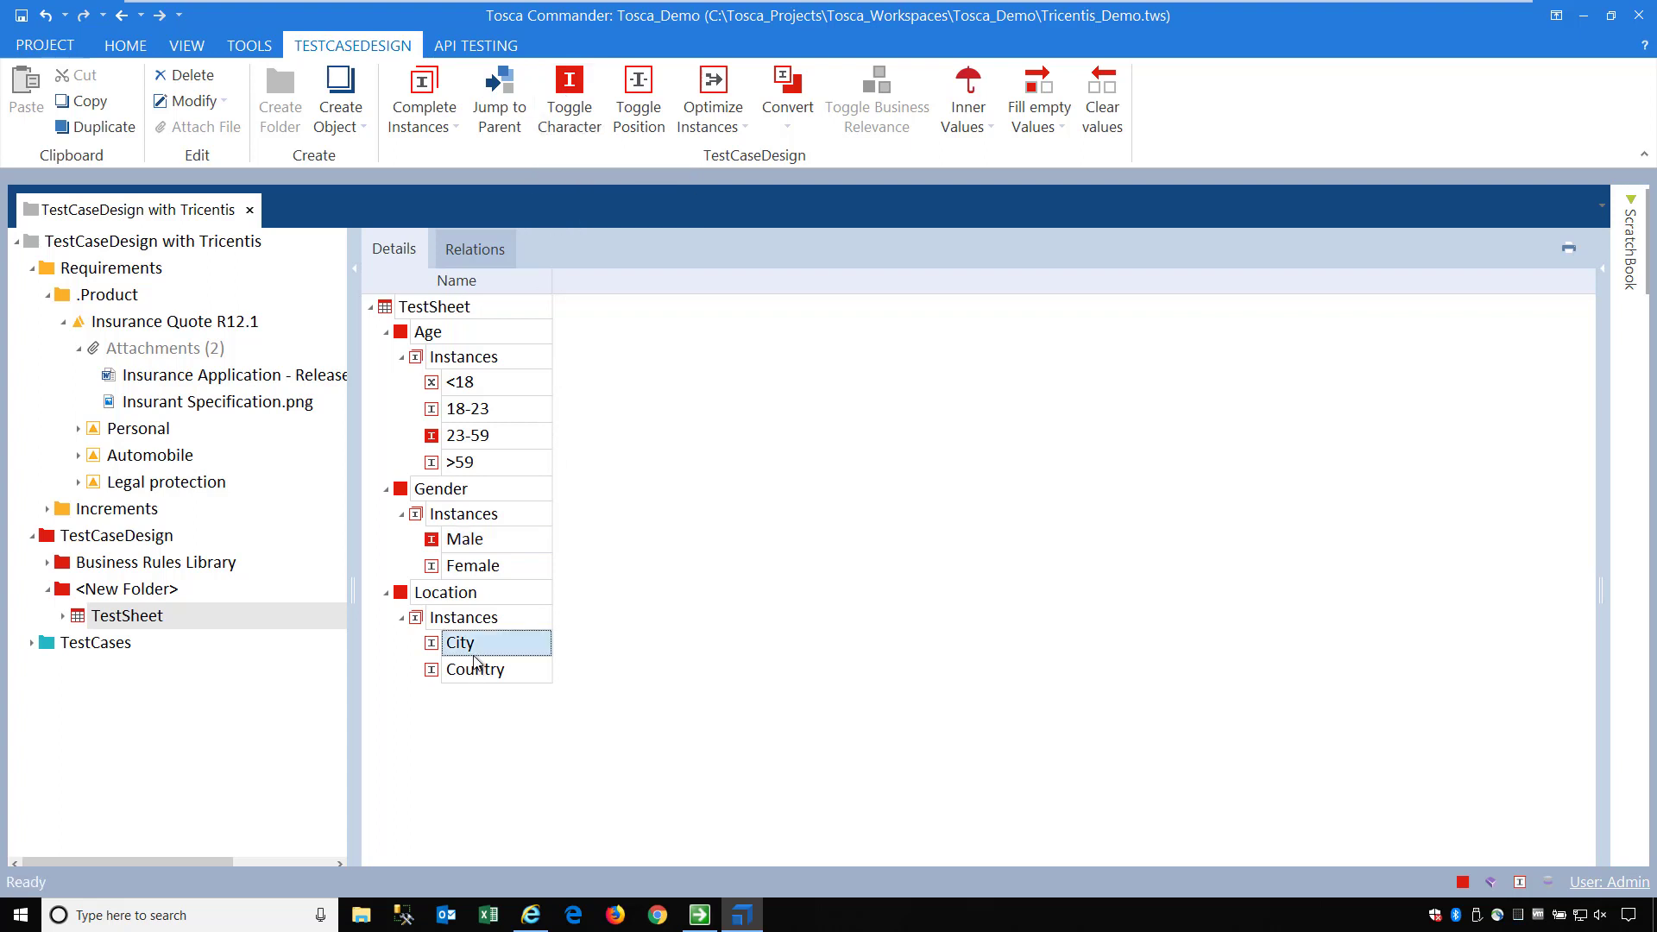
left_click(581, 102)
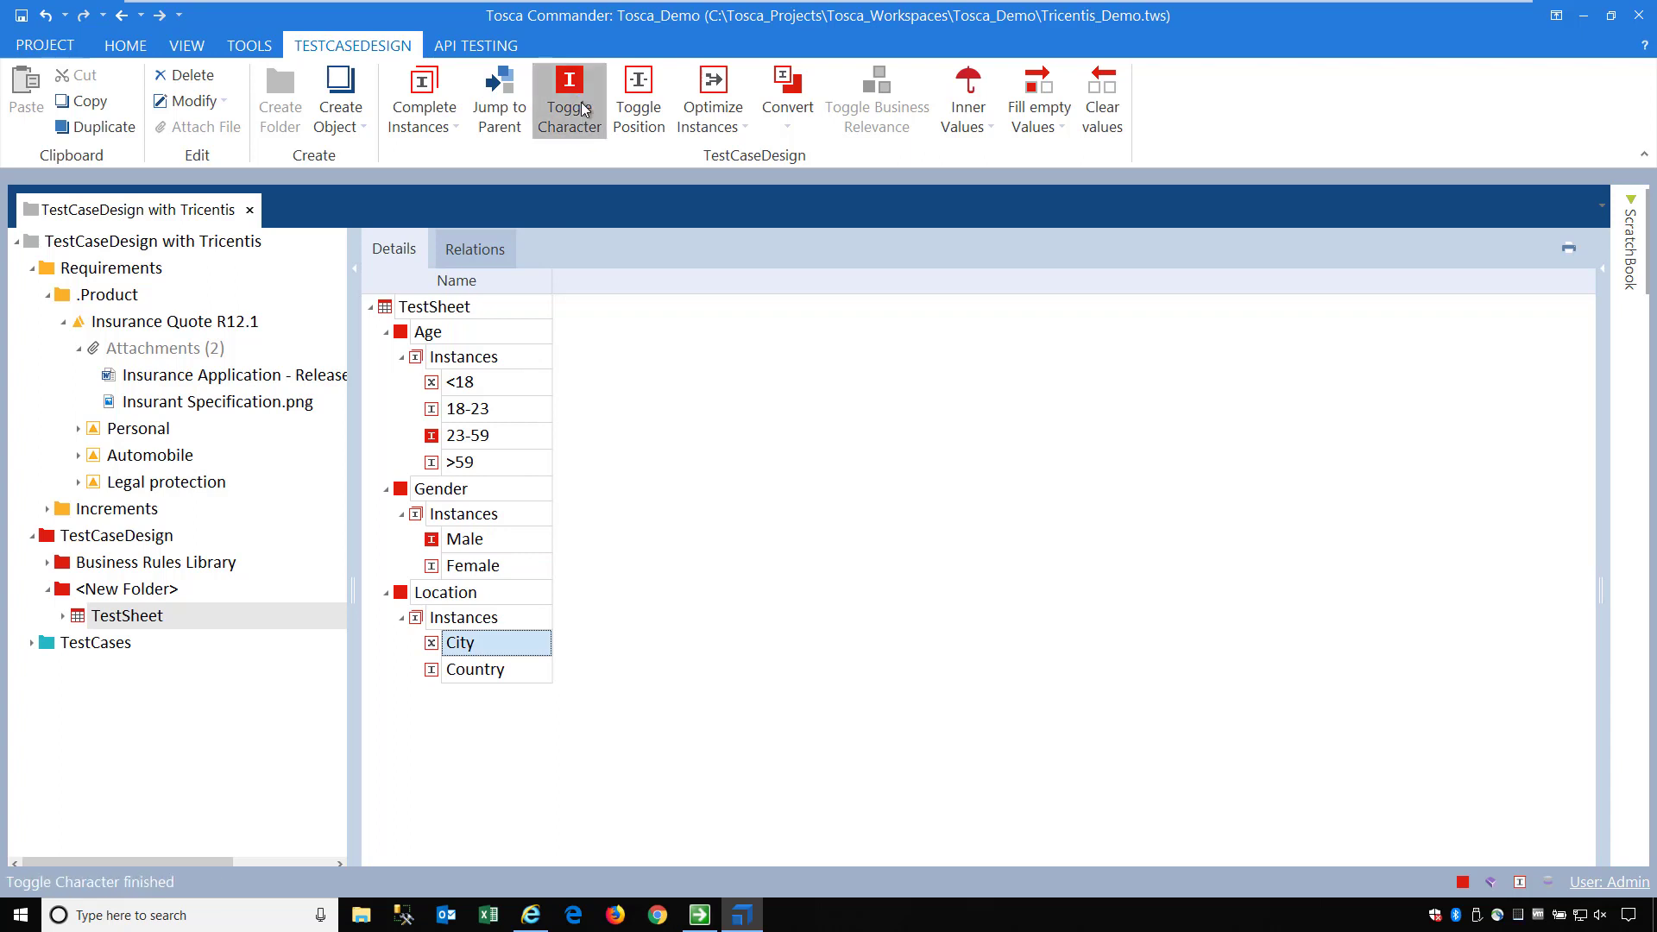
left_click(573, 120)
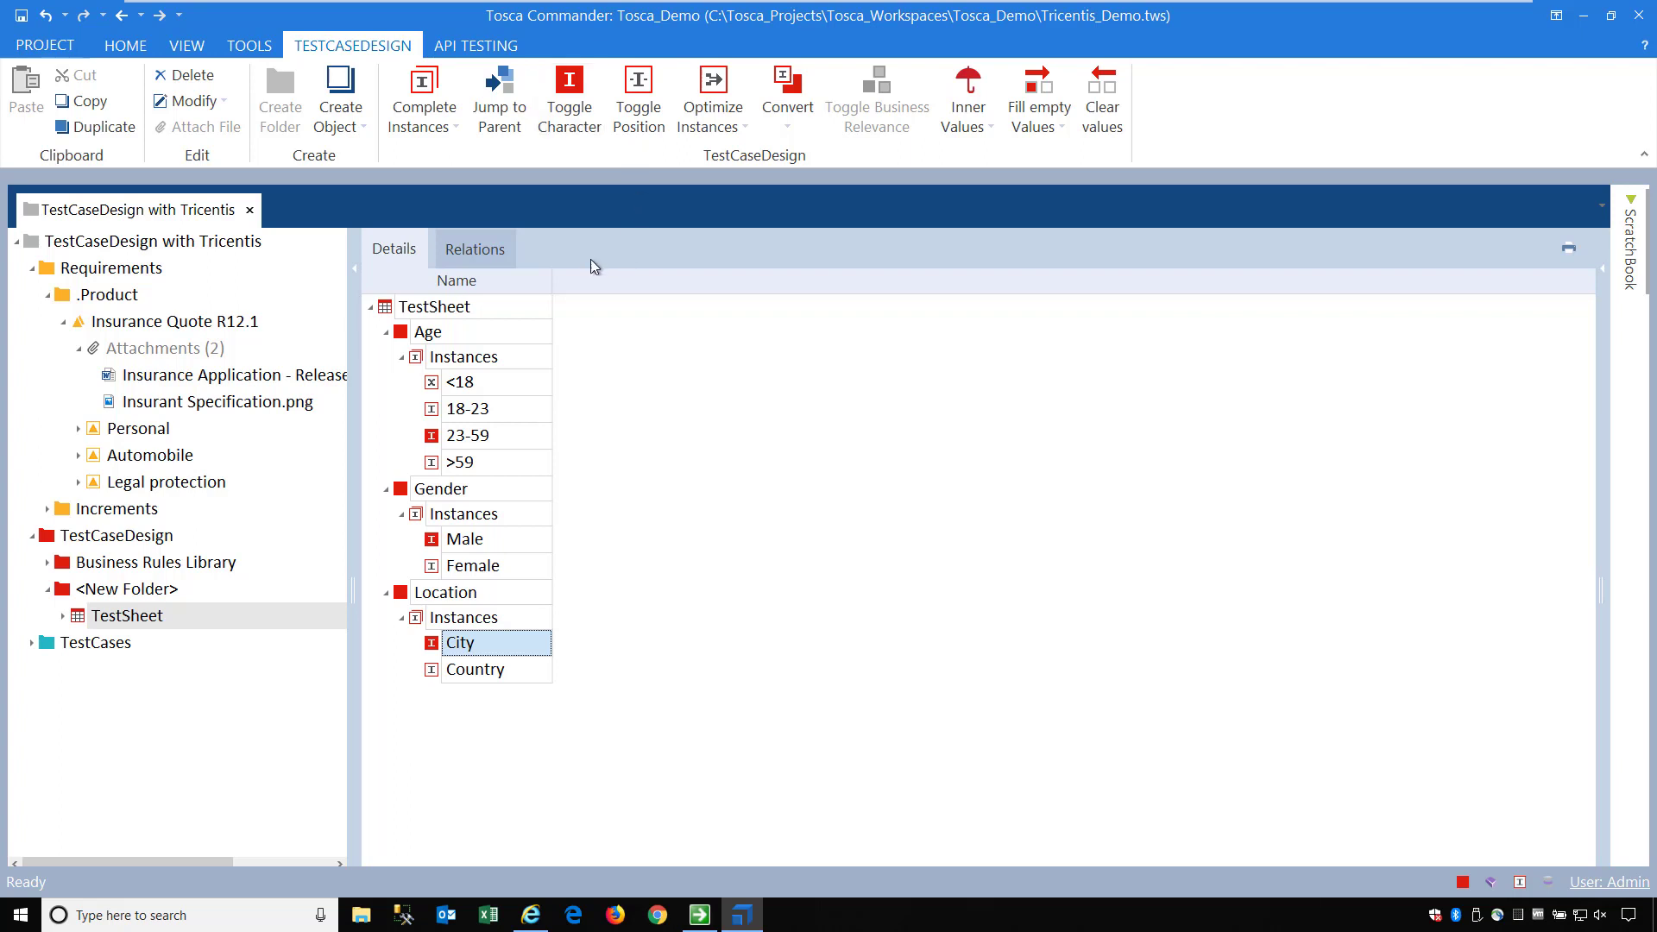
Complete the TestSheet's instances using Linear expansion and widen the StraightThrough column to show its full name
left_click(394, 315)
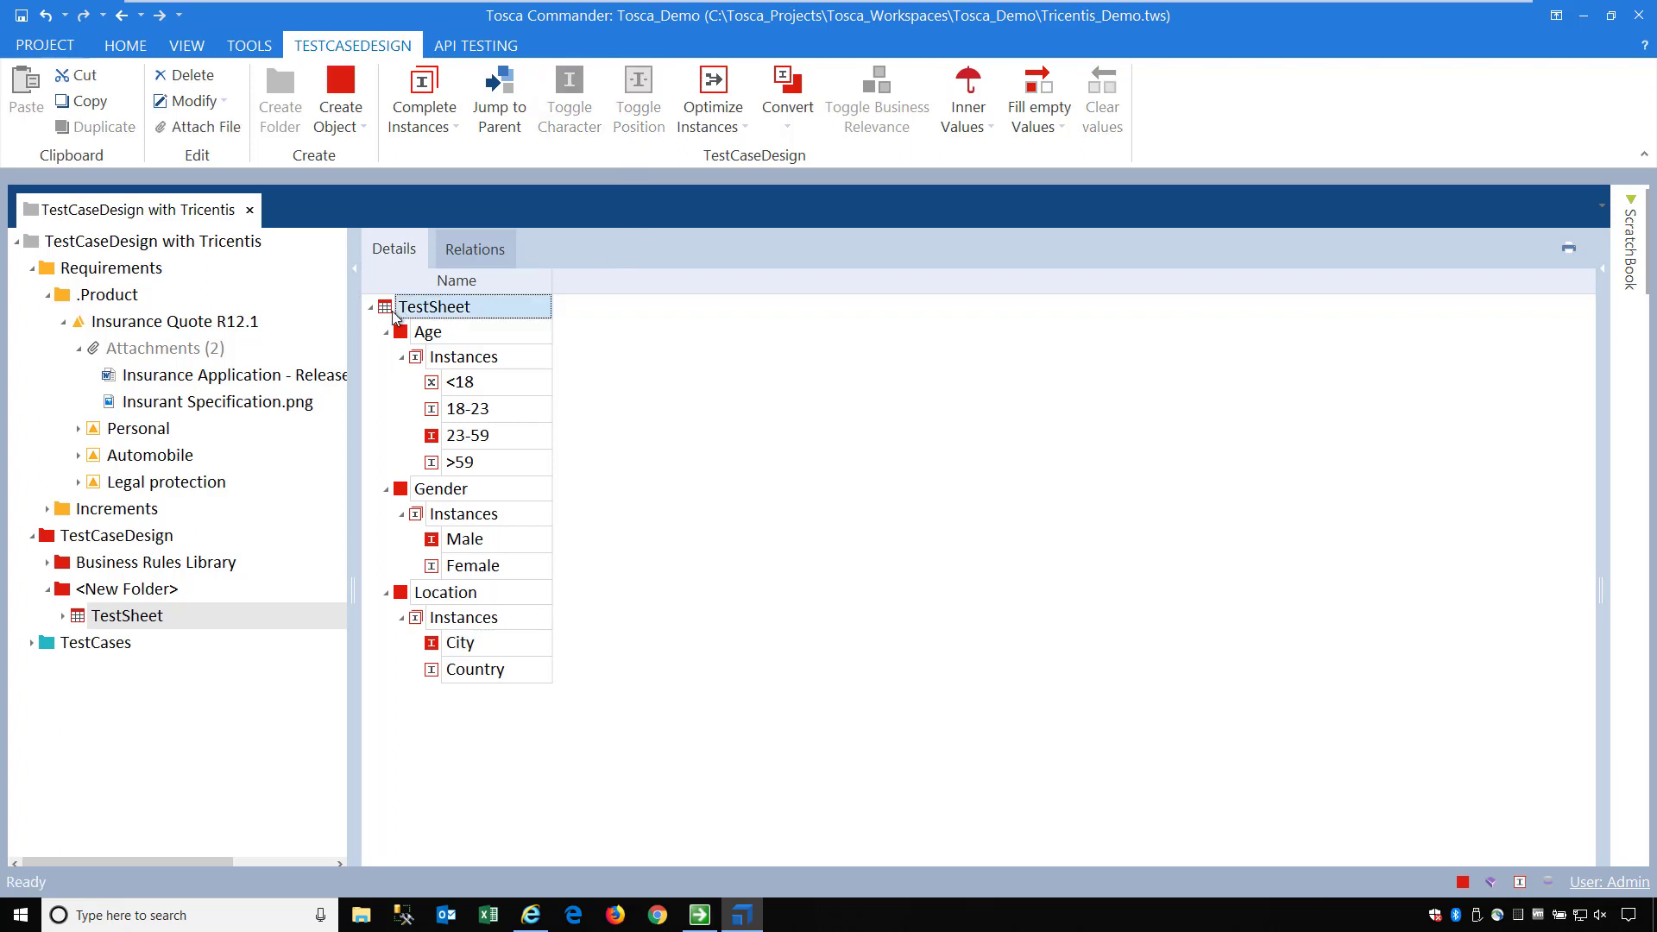
left_click(442, 125)
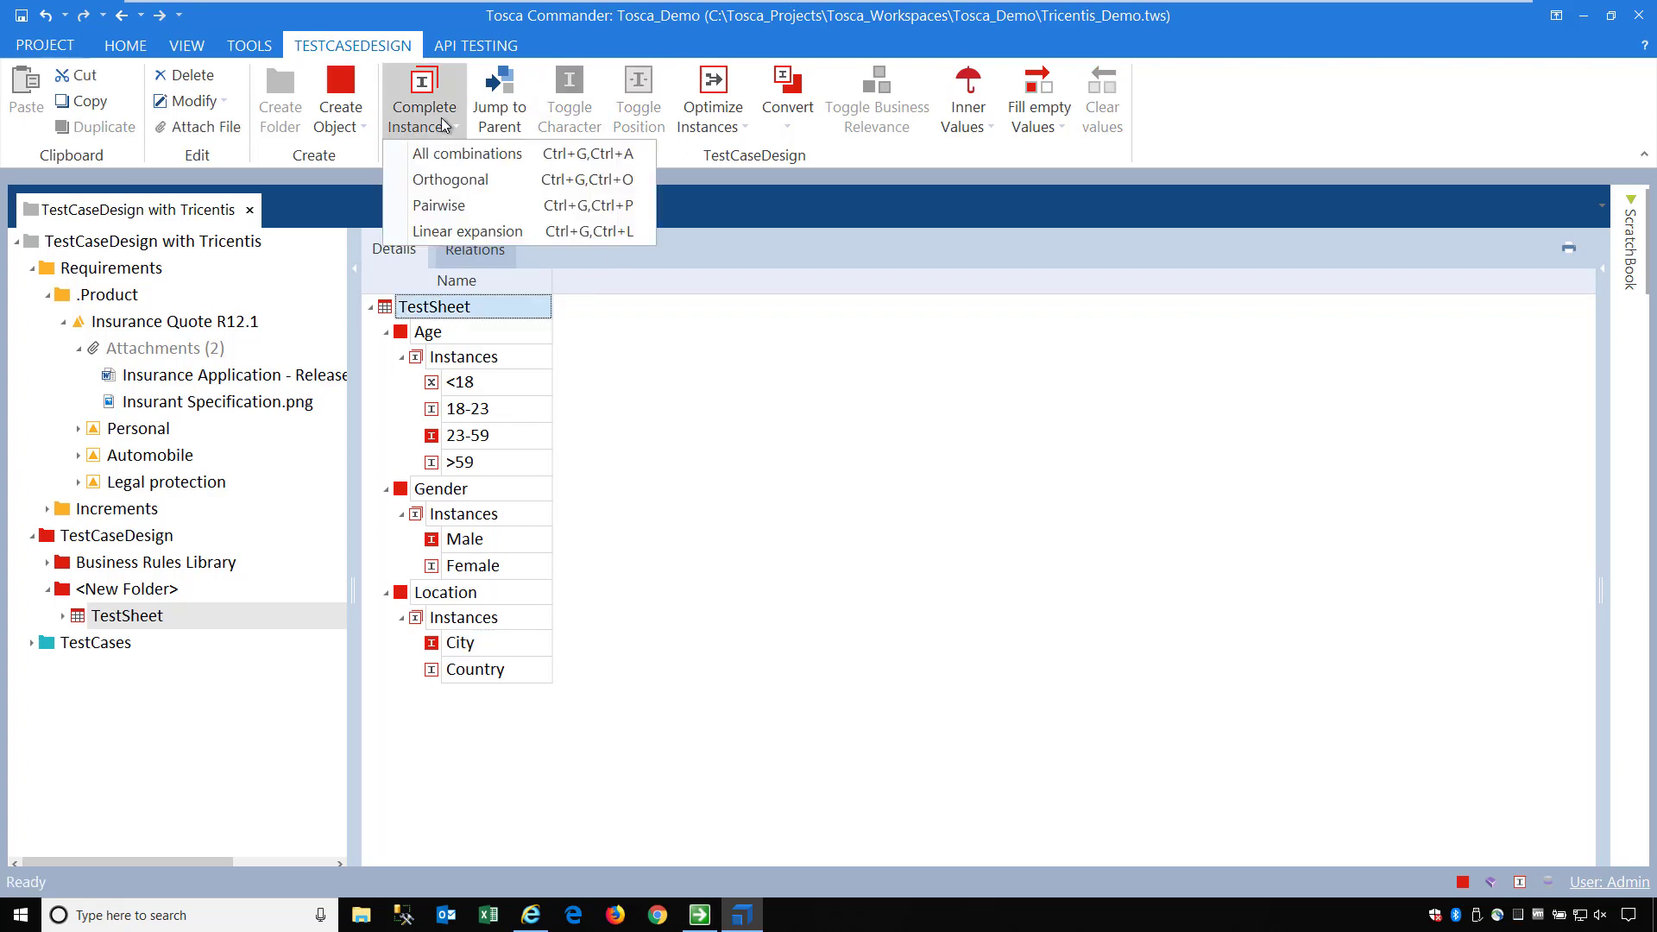
left_click(489, 230)
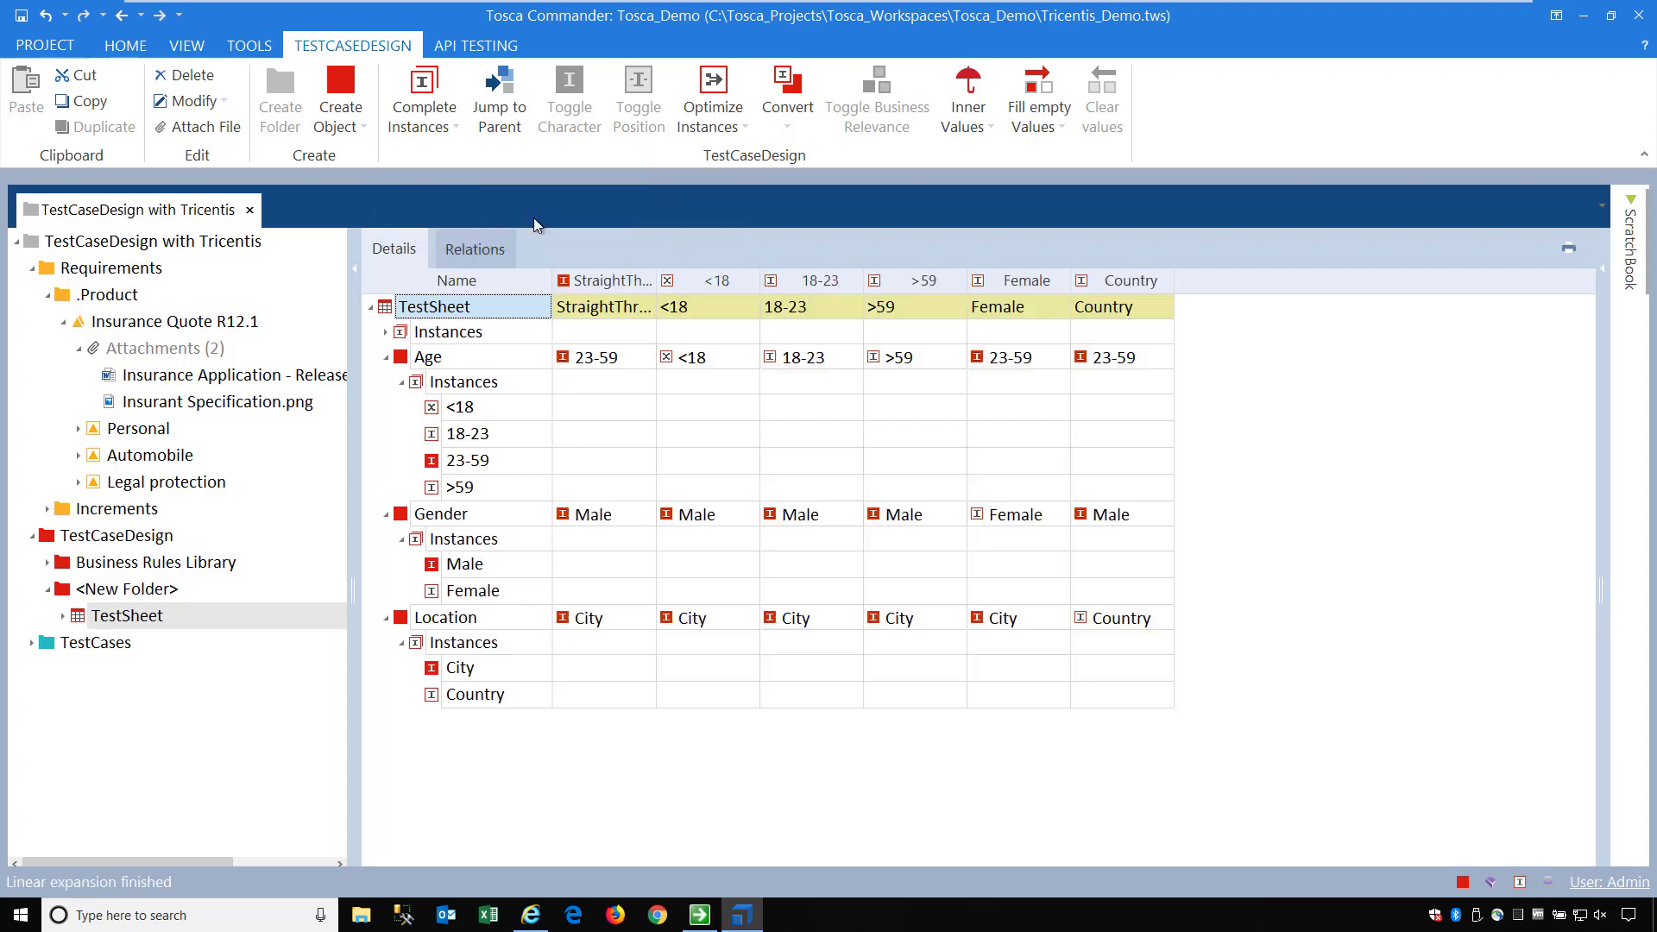
left_click_drag(656, 285, 749, 284)
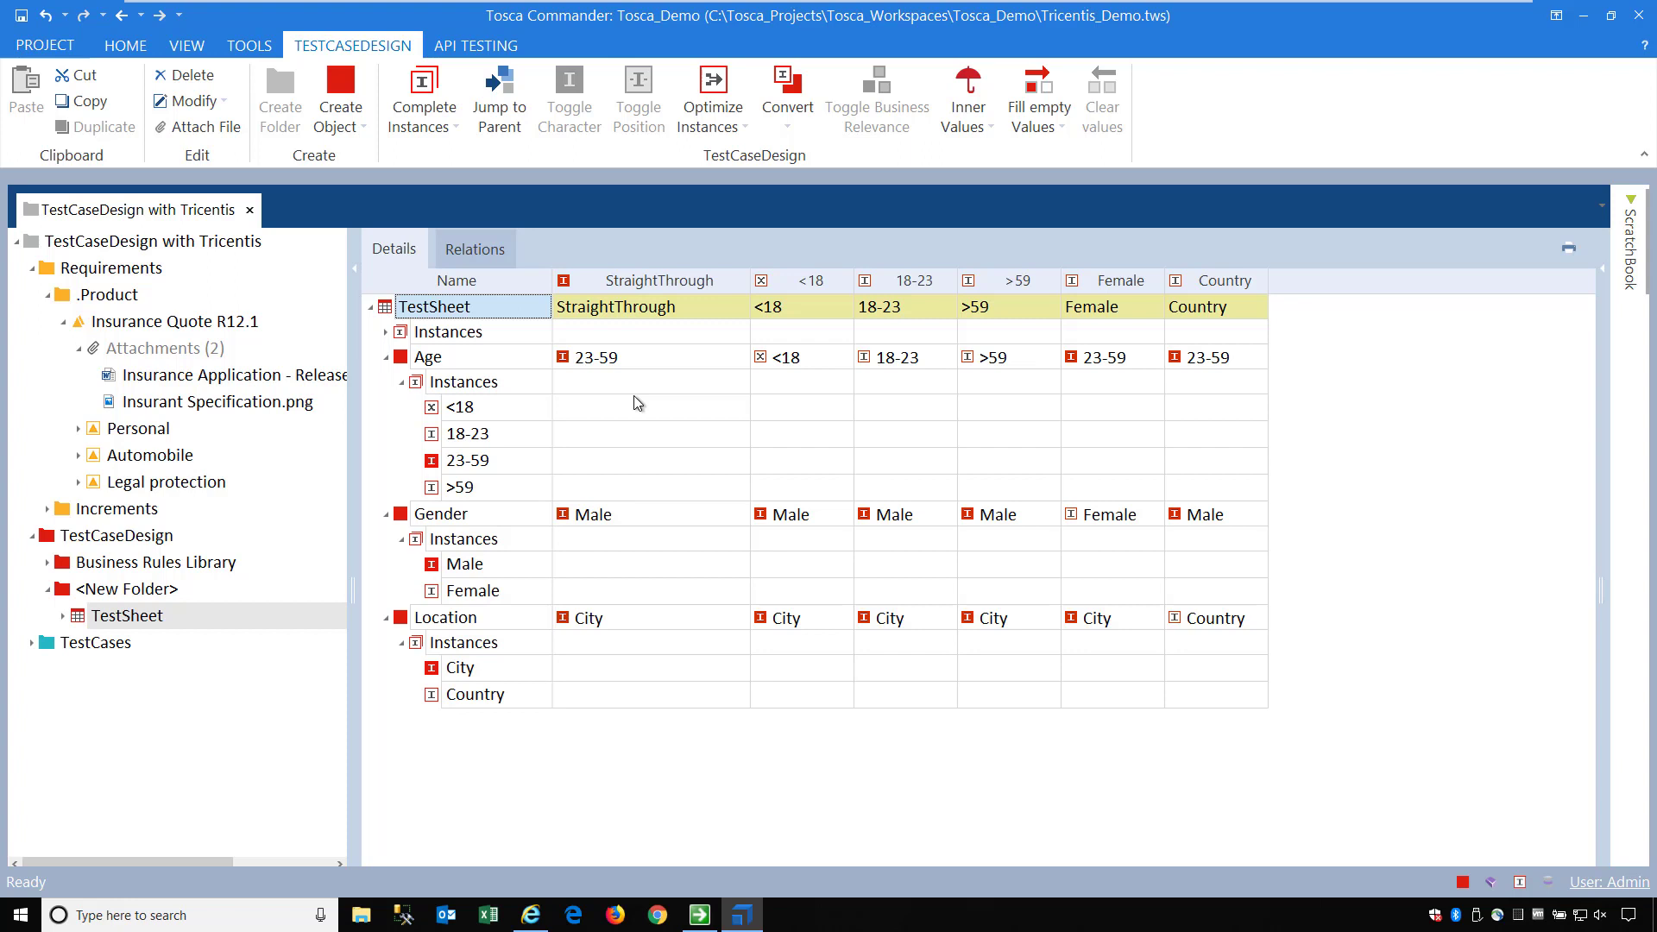
Delete the generated Instances node directly under the TestSheet
left_click(472, 331)
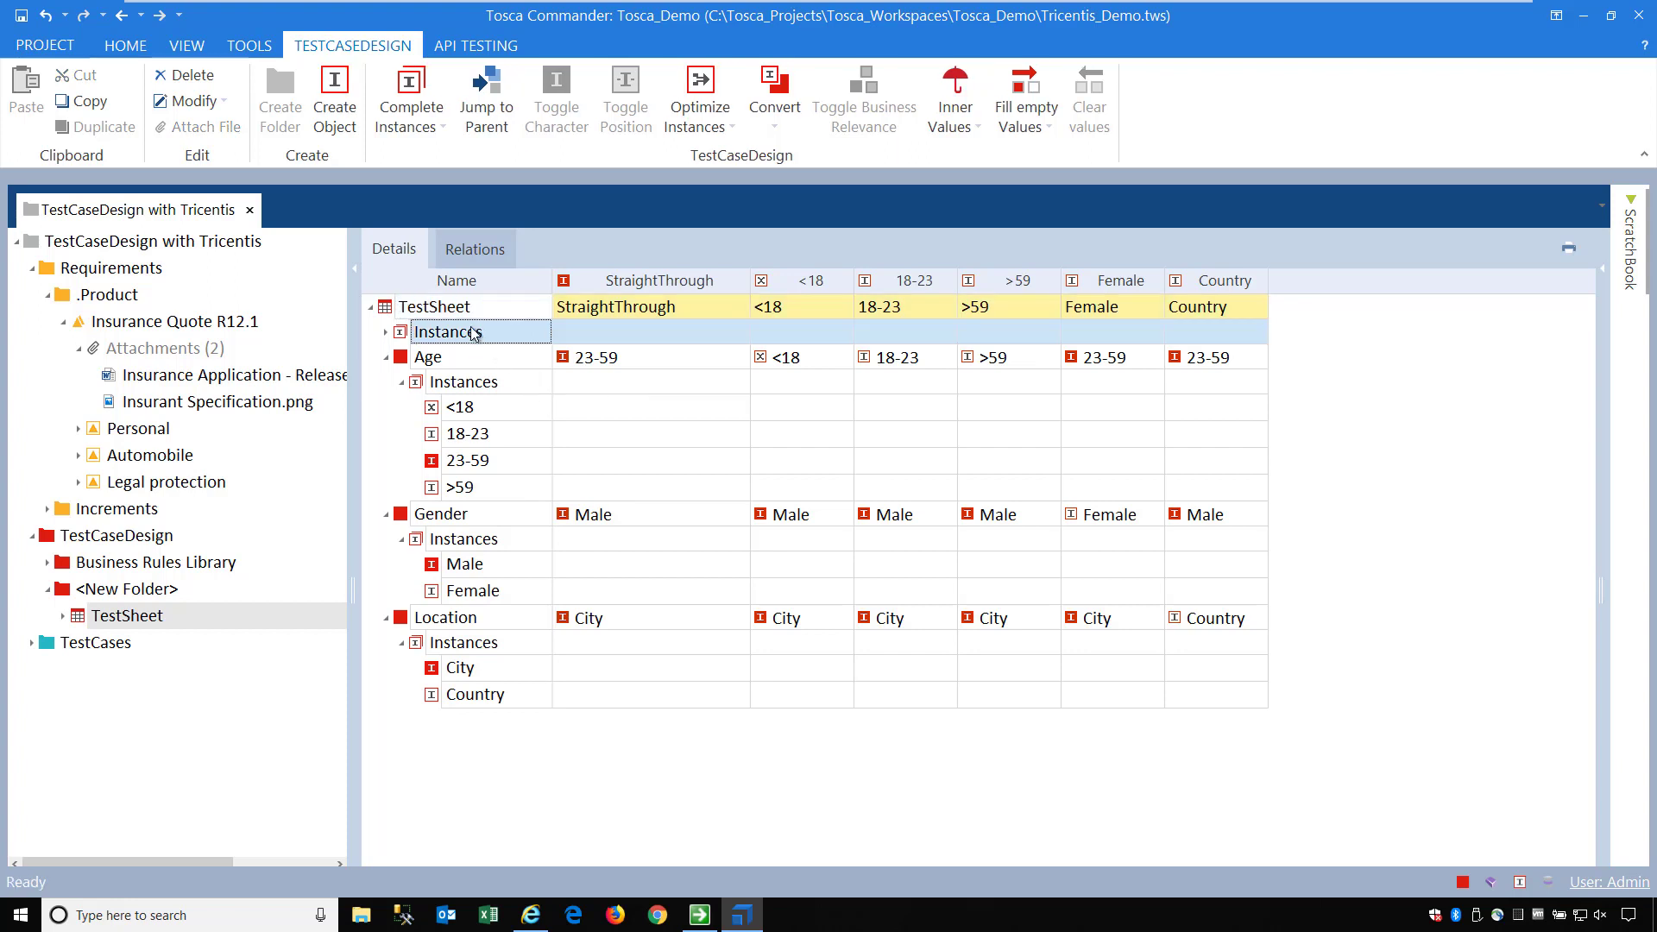
key("Delete")
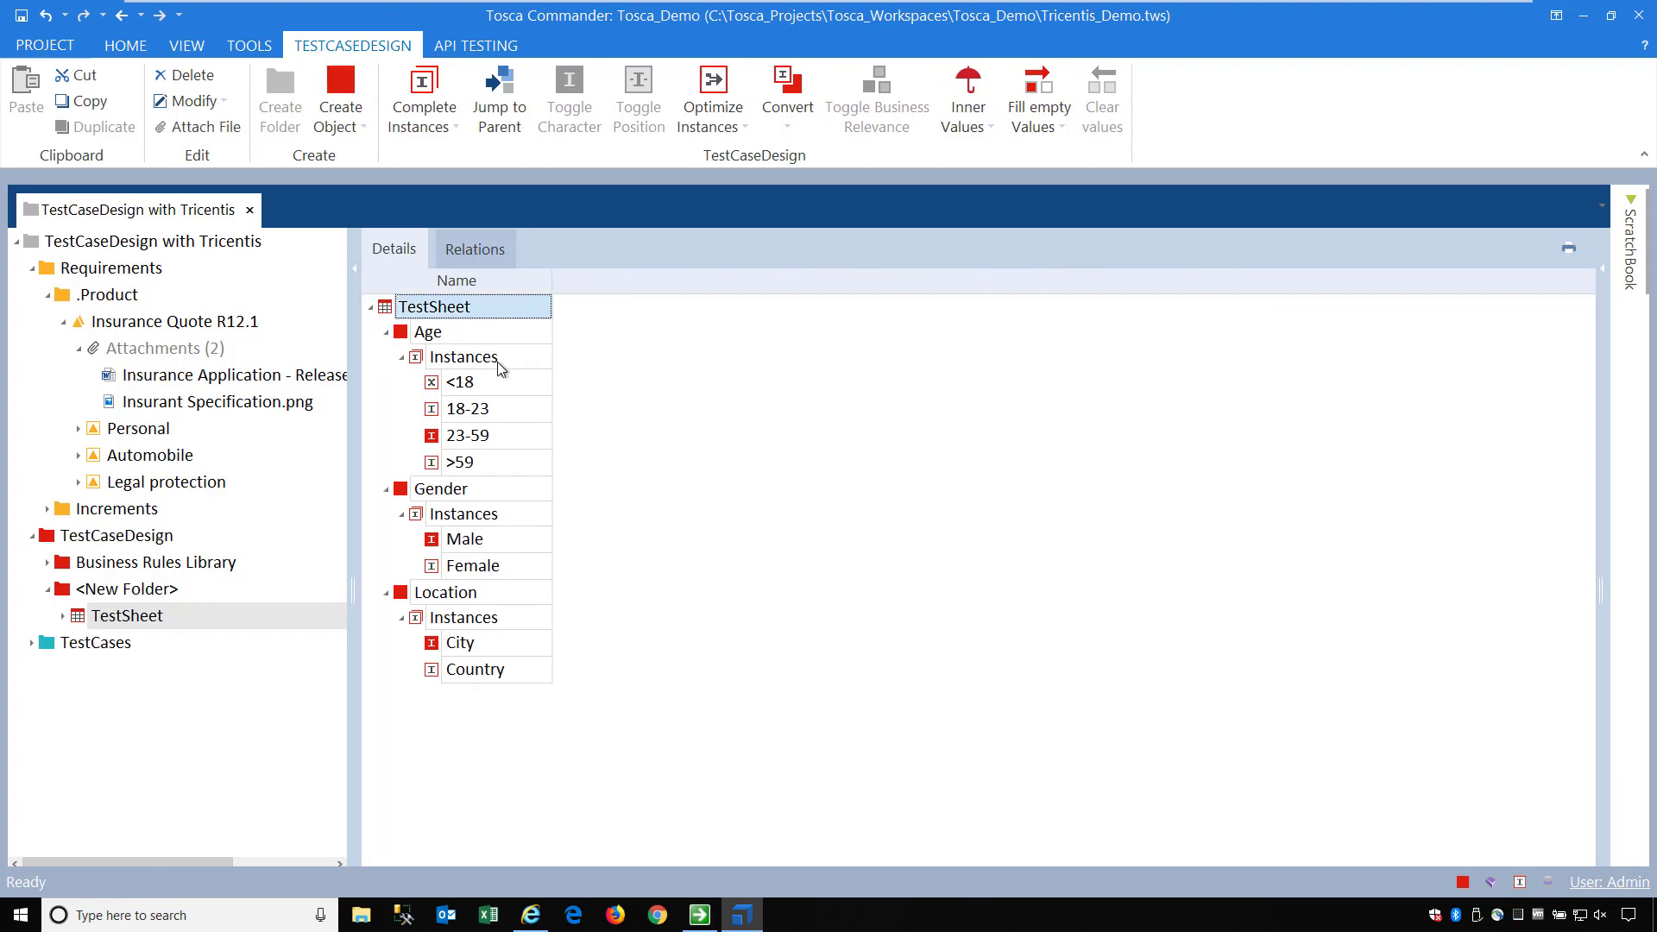
Add an instance named 17 to the Age attribute and place it above <18
right_click(498, 363)
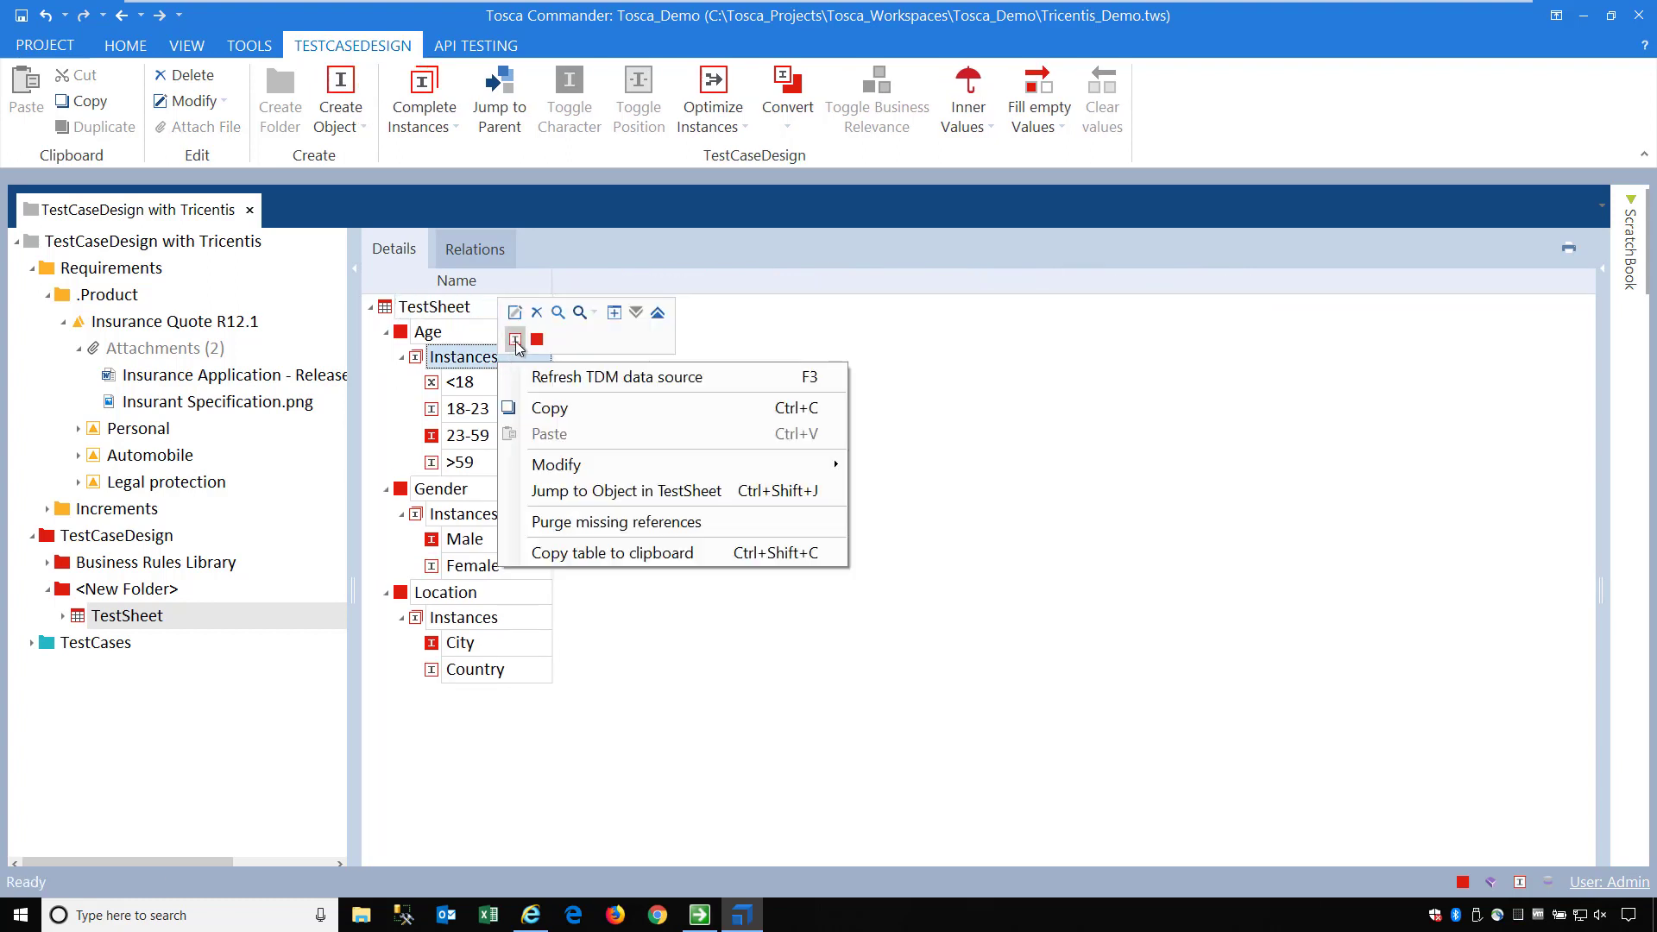
left_click(515, 340)
left_click_drag(436, 488, 451, 383)
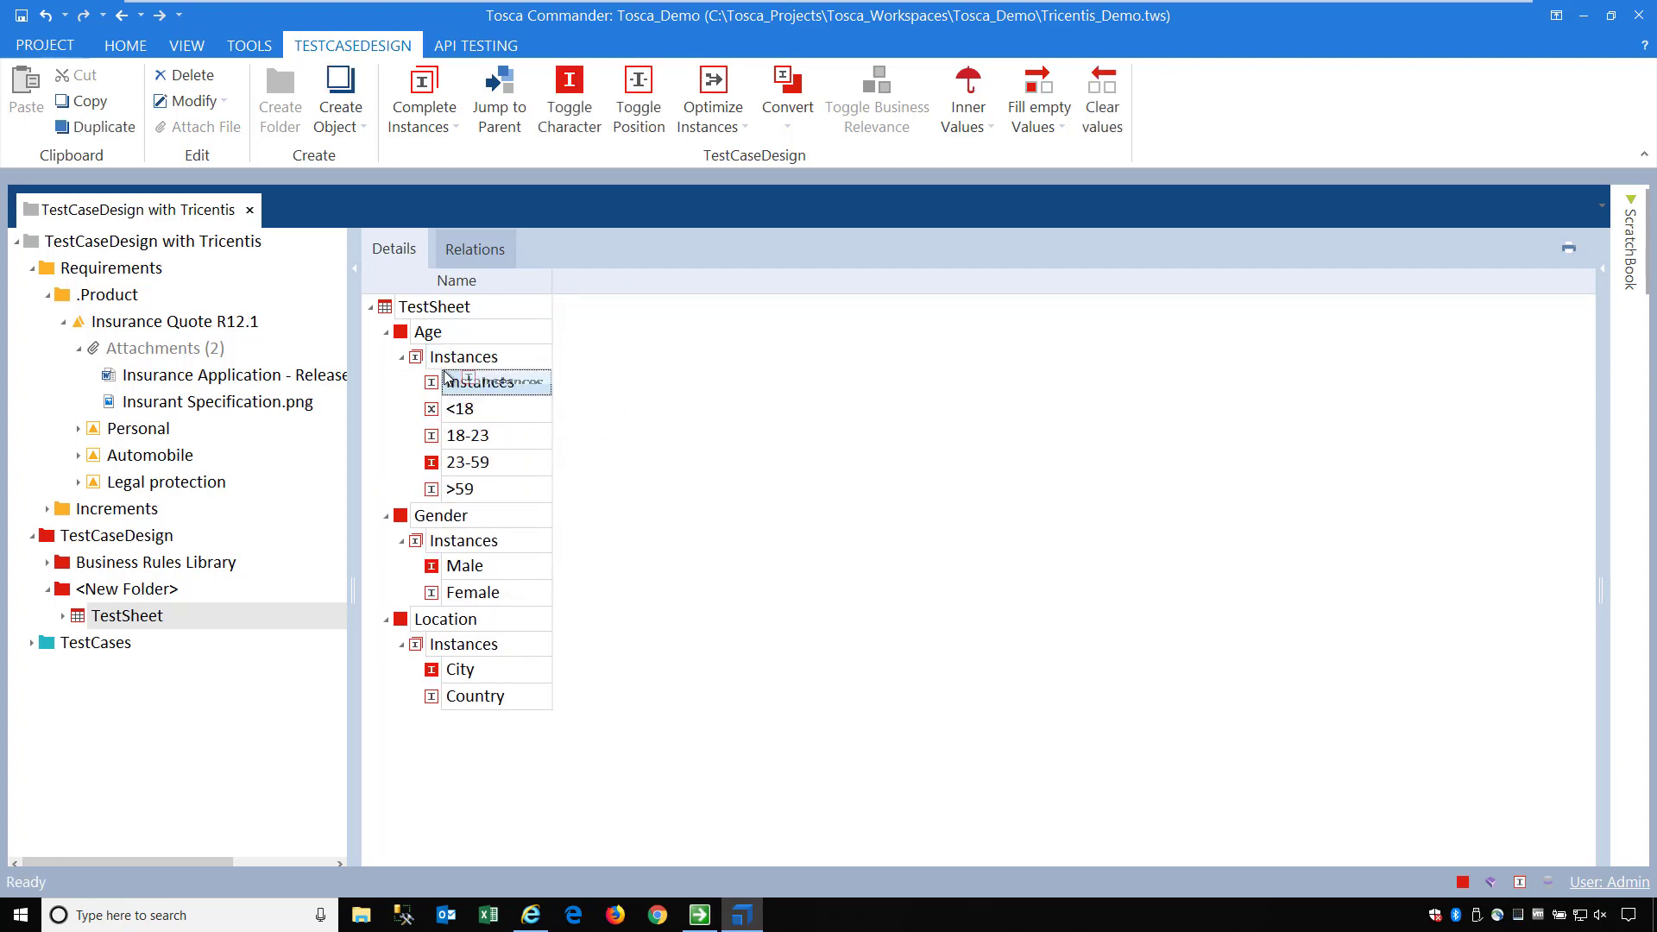
type("17")
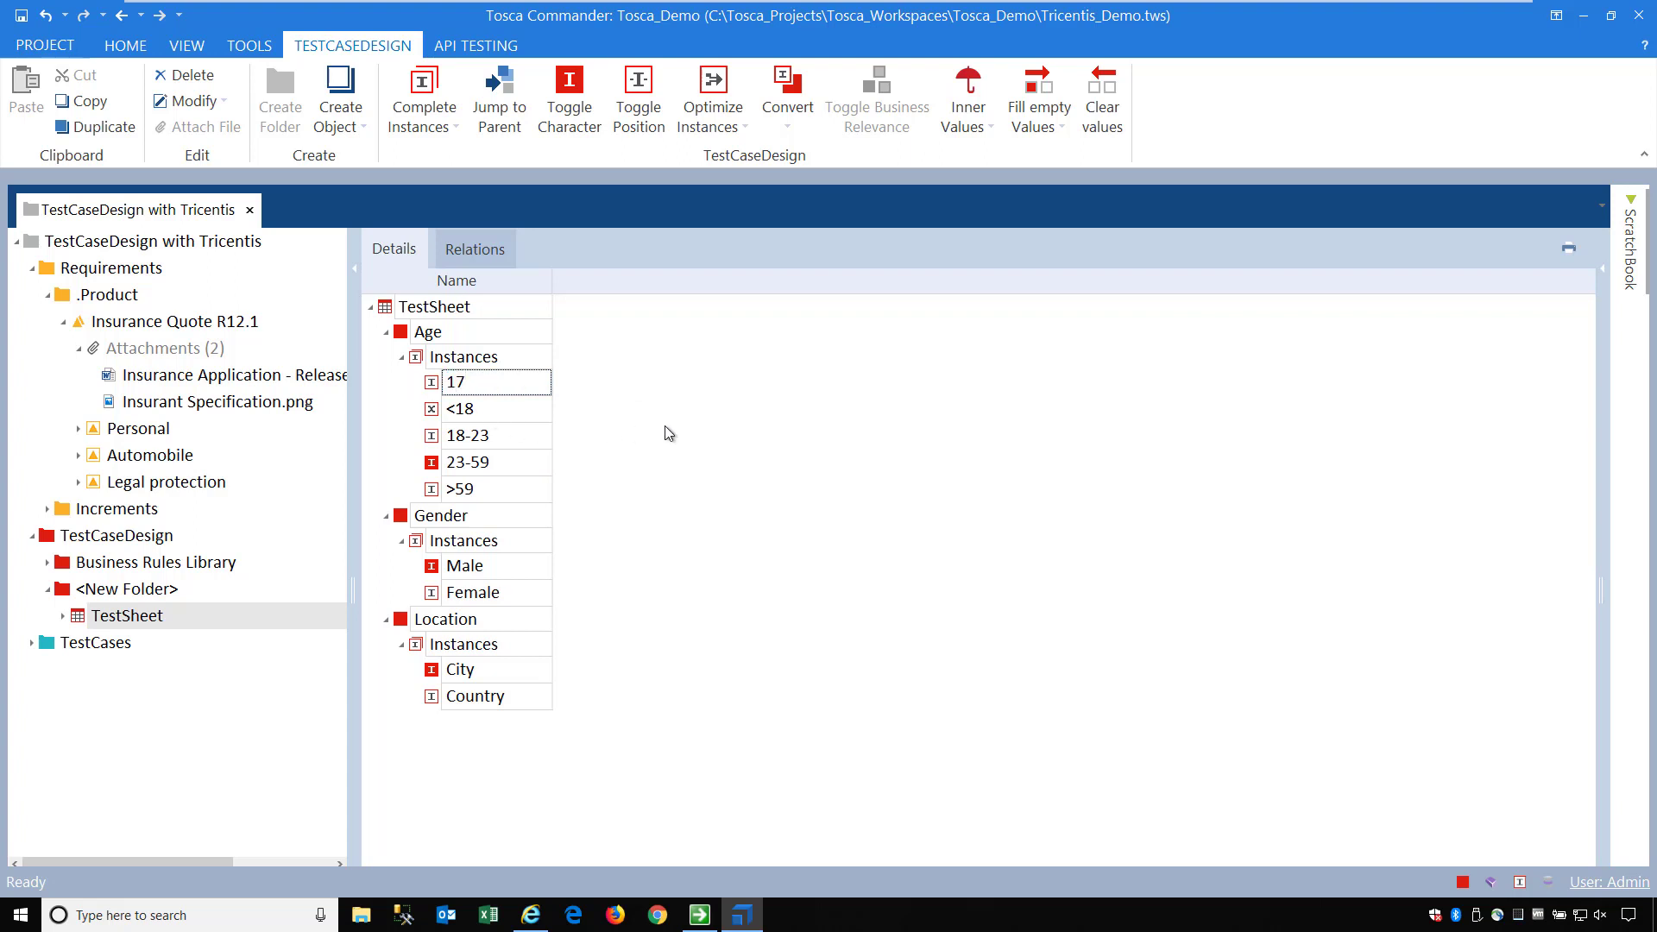
key("Return")
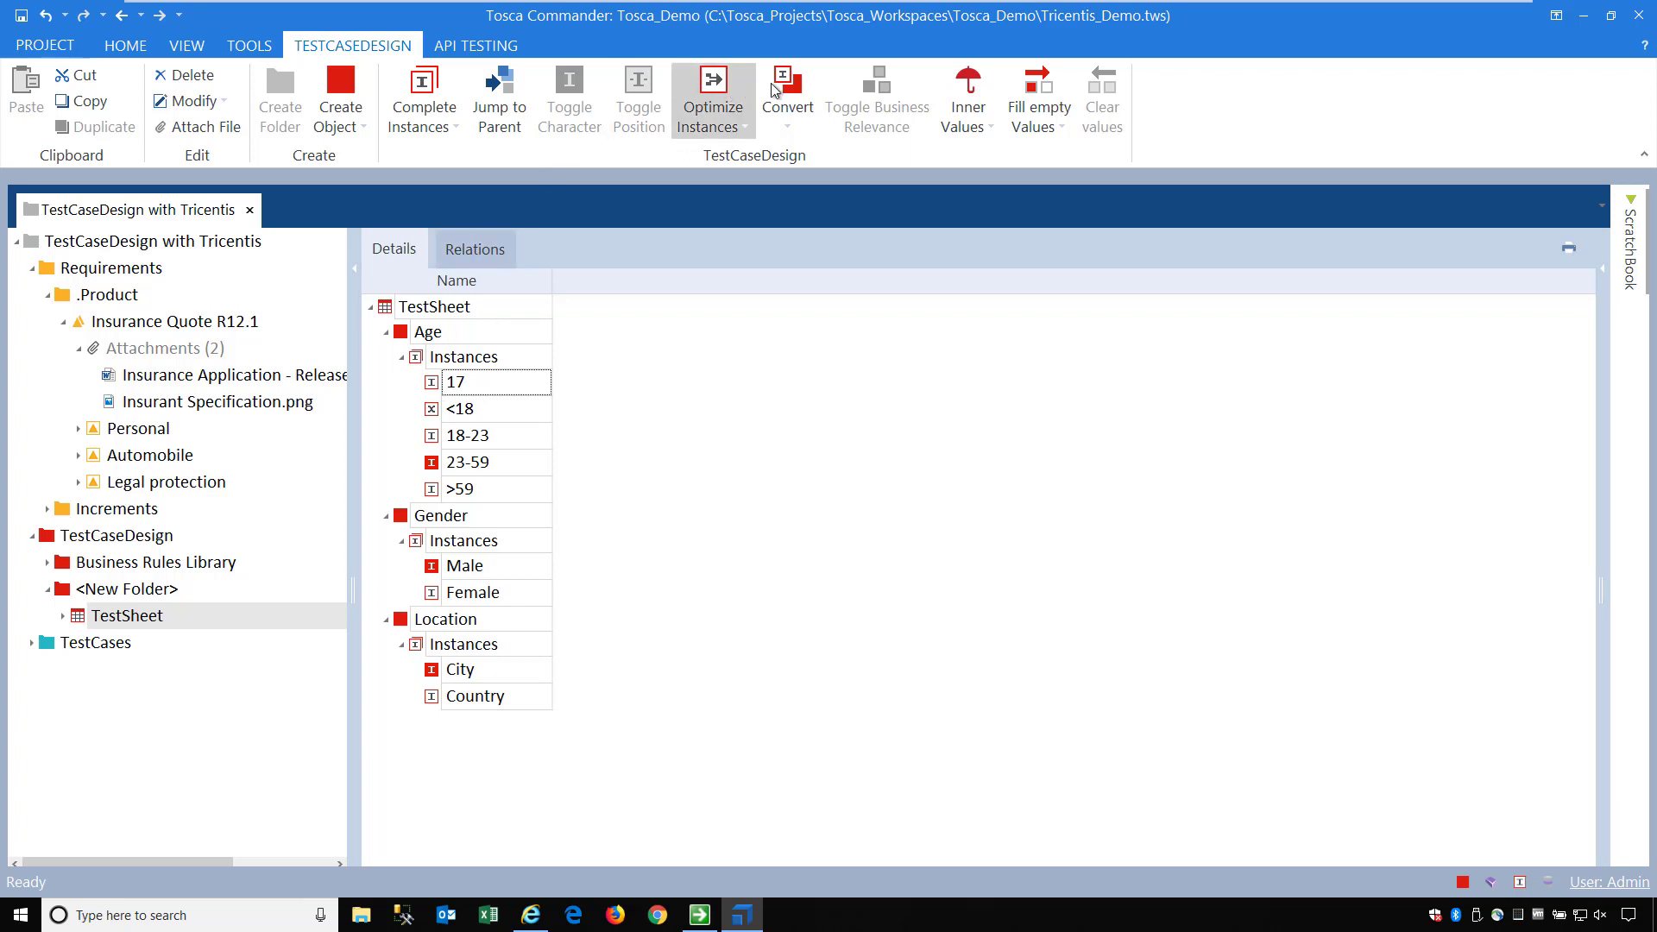
Toggle the position of the Age instance 17 and mark its character as invalid
left_click(431, 360)
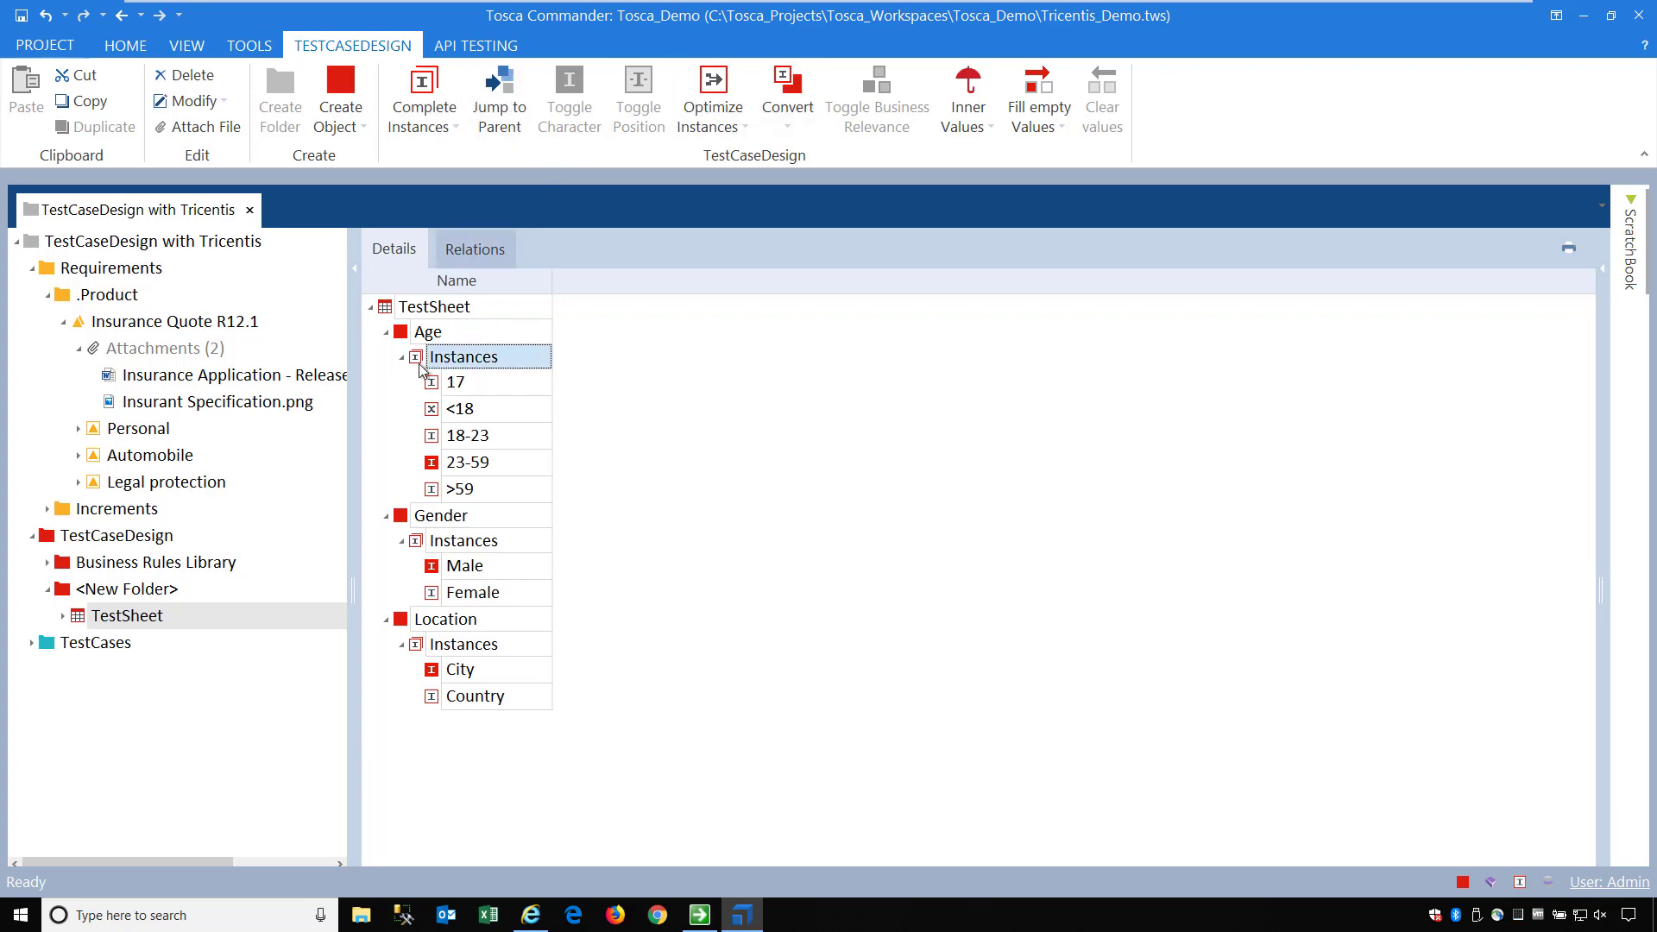
left_click(440, 388)
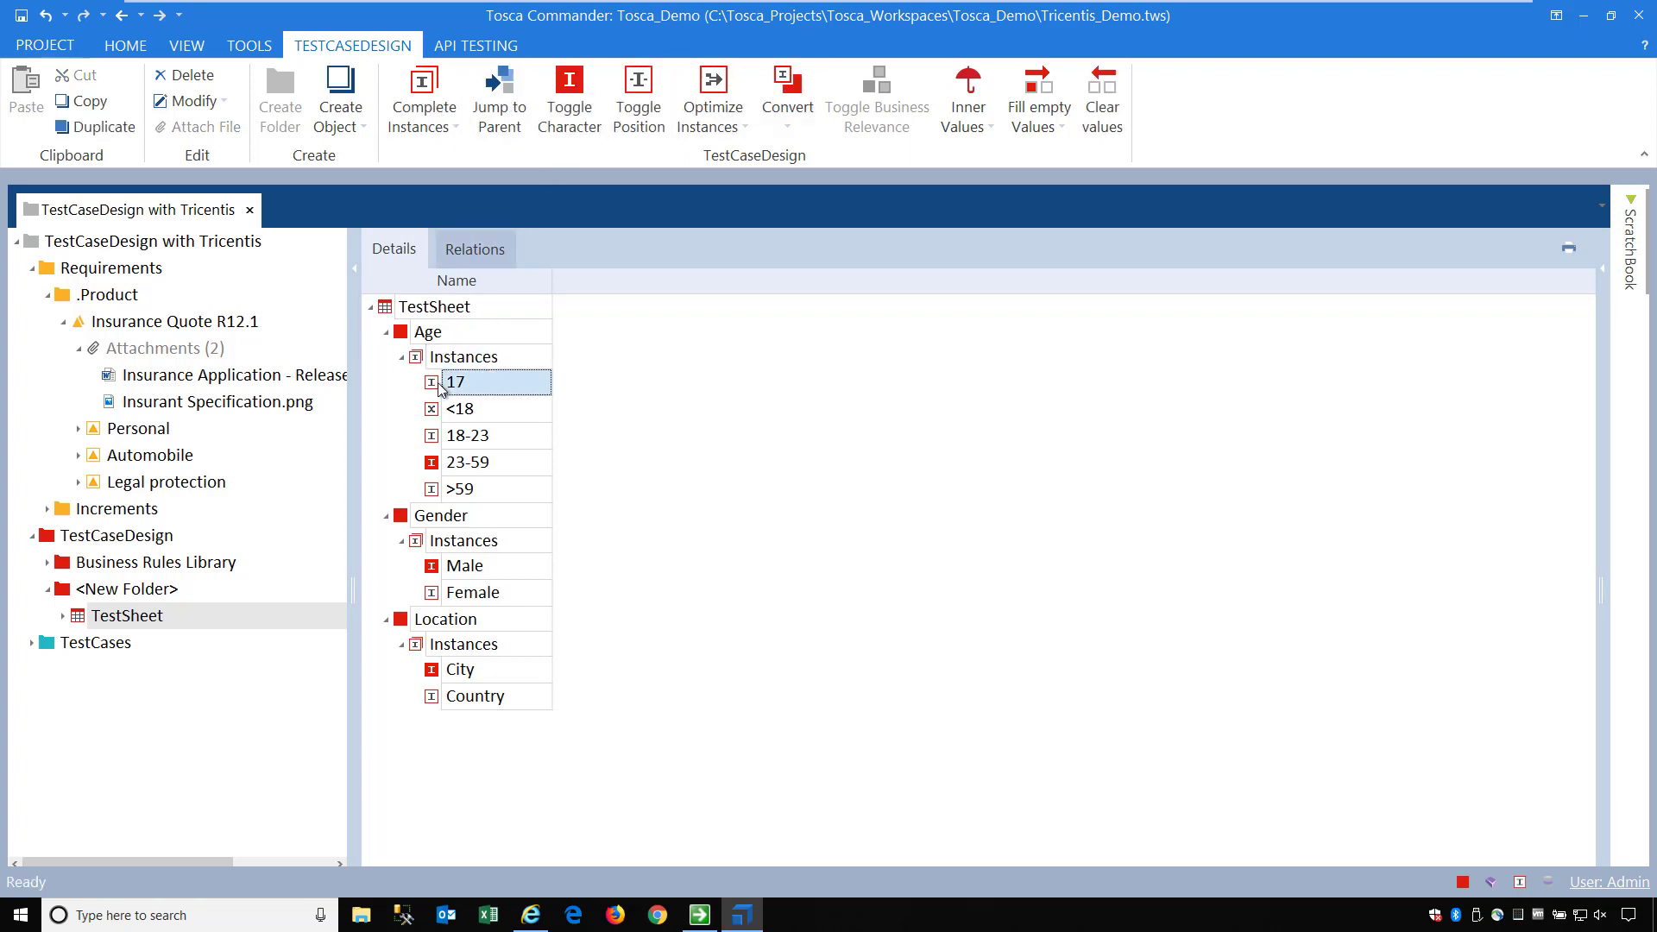
left_click(647, 108)
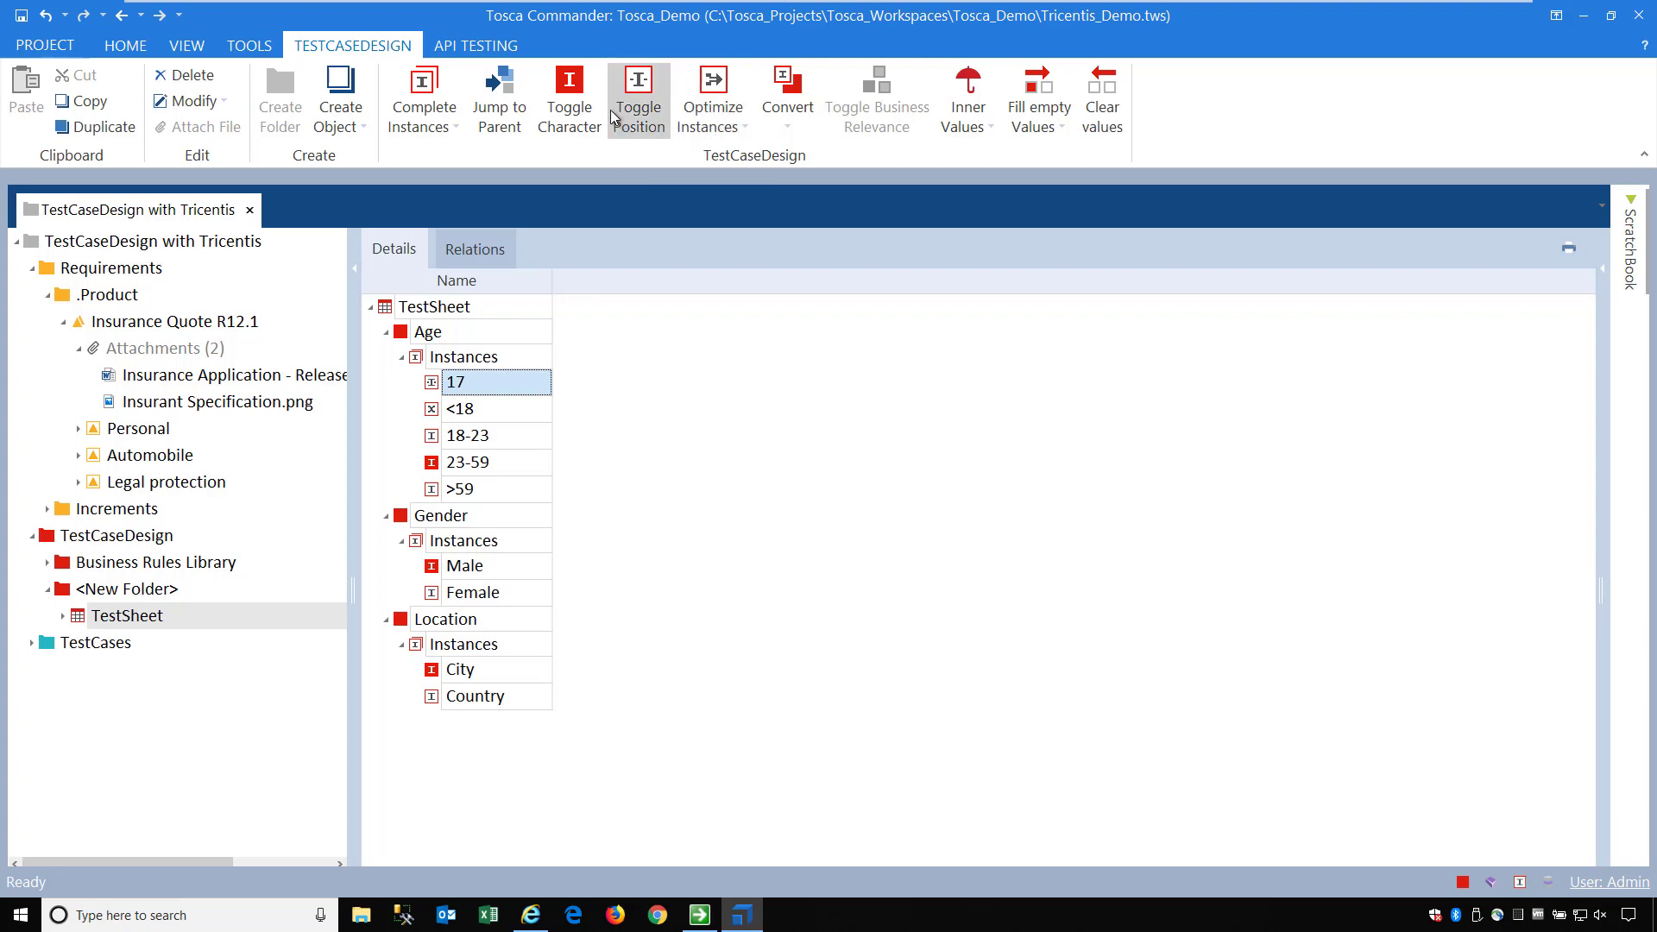
left_click(570, 110)
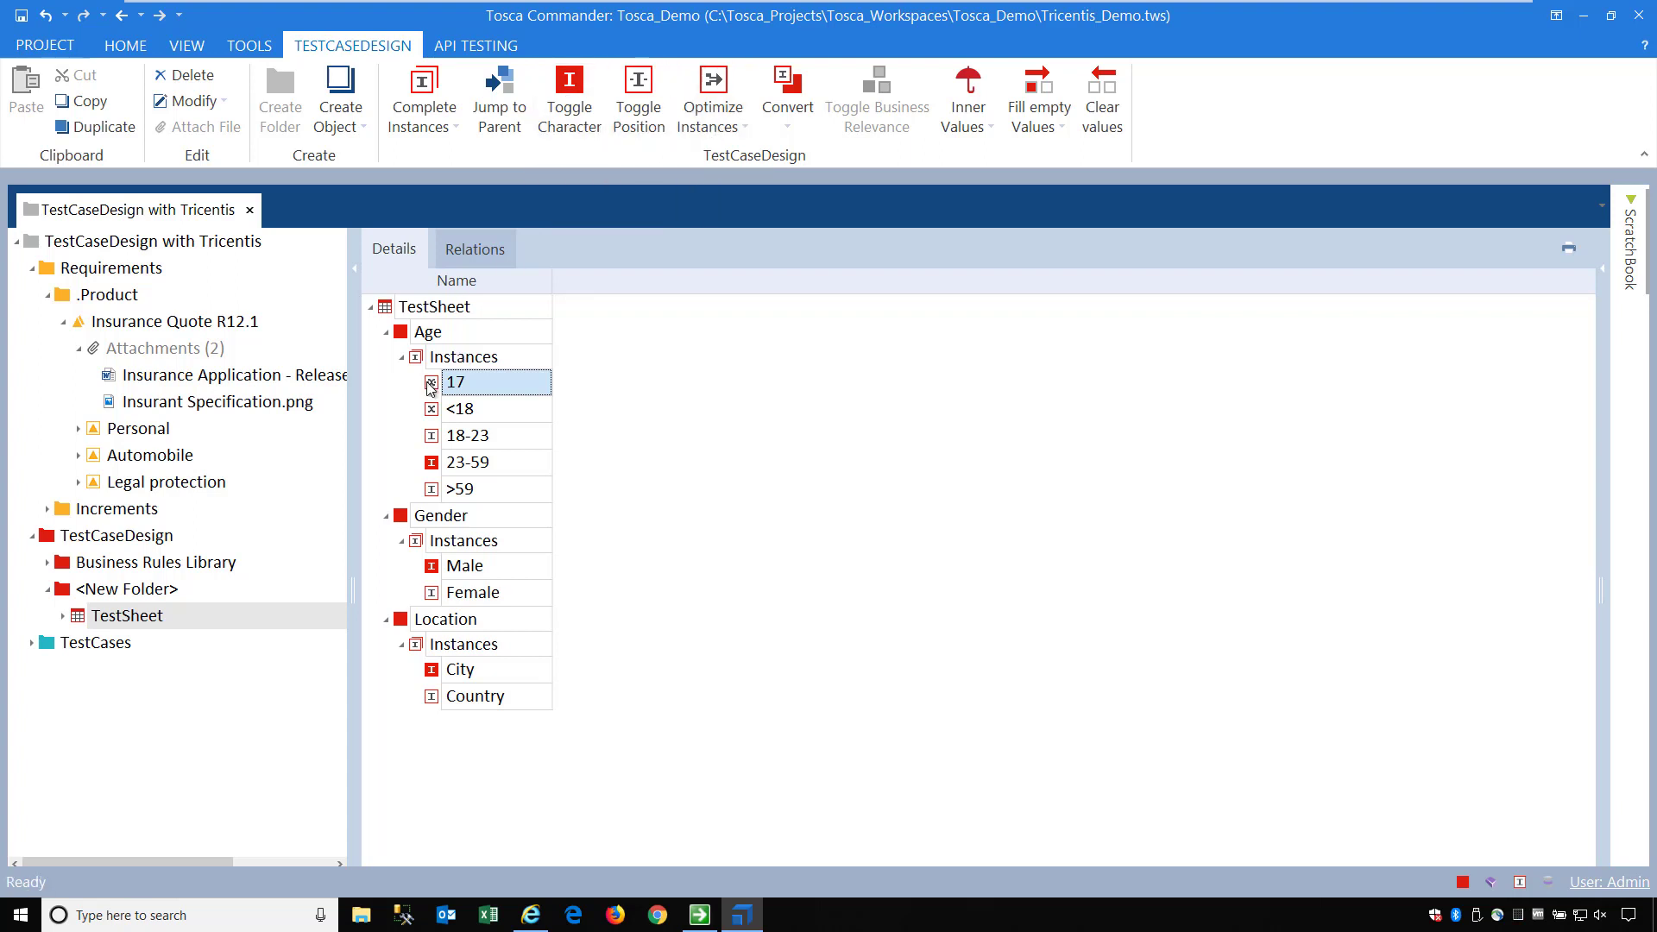
Add an instance named 60 after >59 in the Age attribute's instances
left_click(452, 489)
right_click(506, 362)
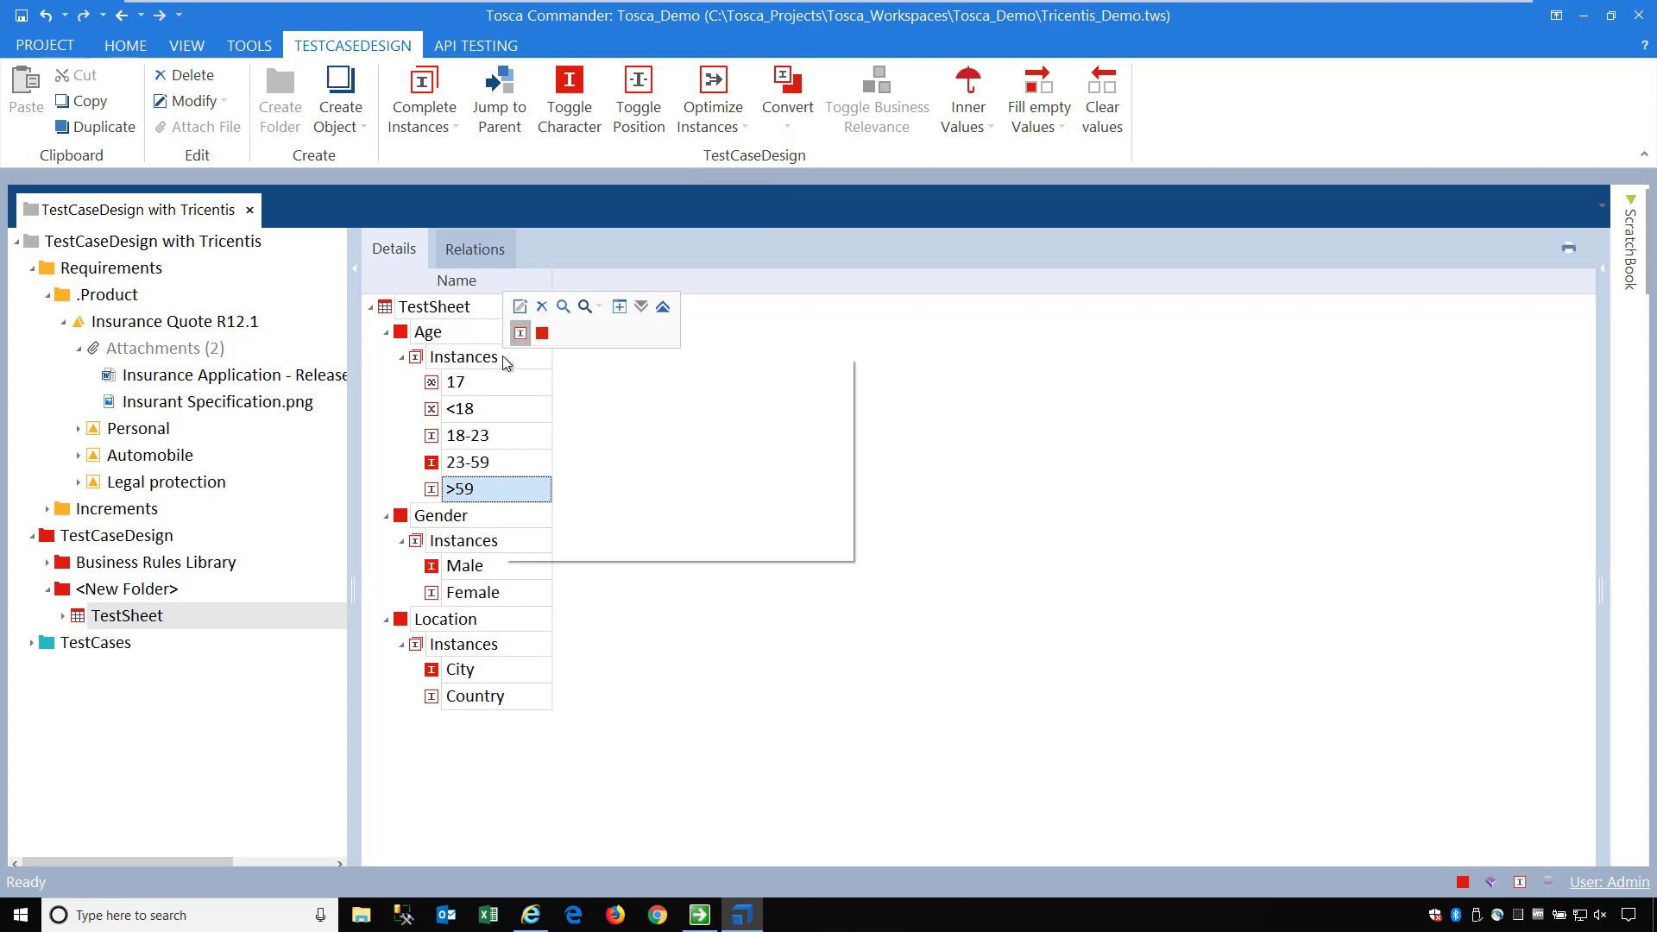
left_click(517, 339)
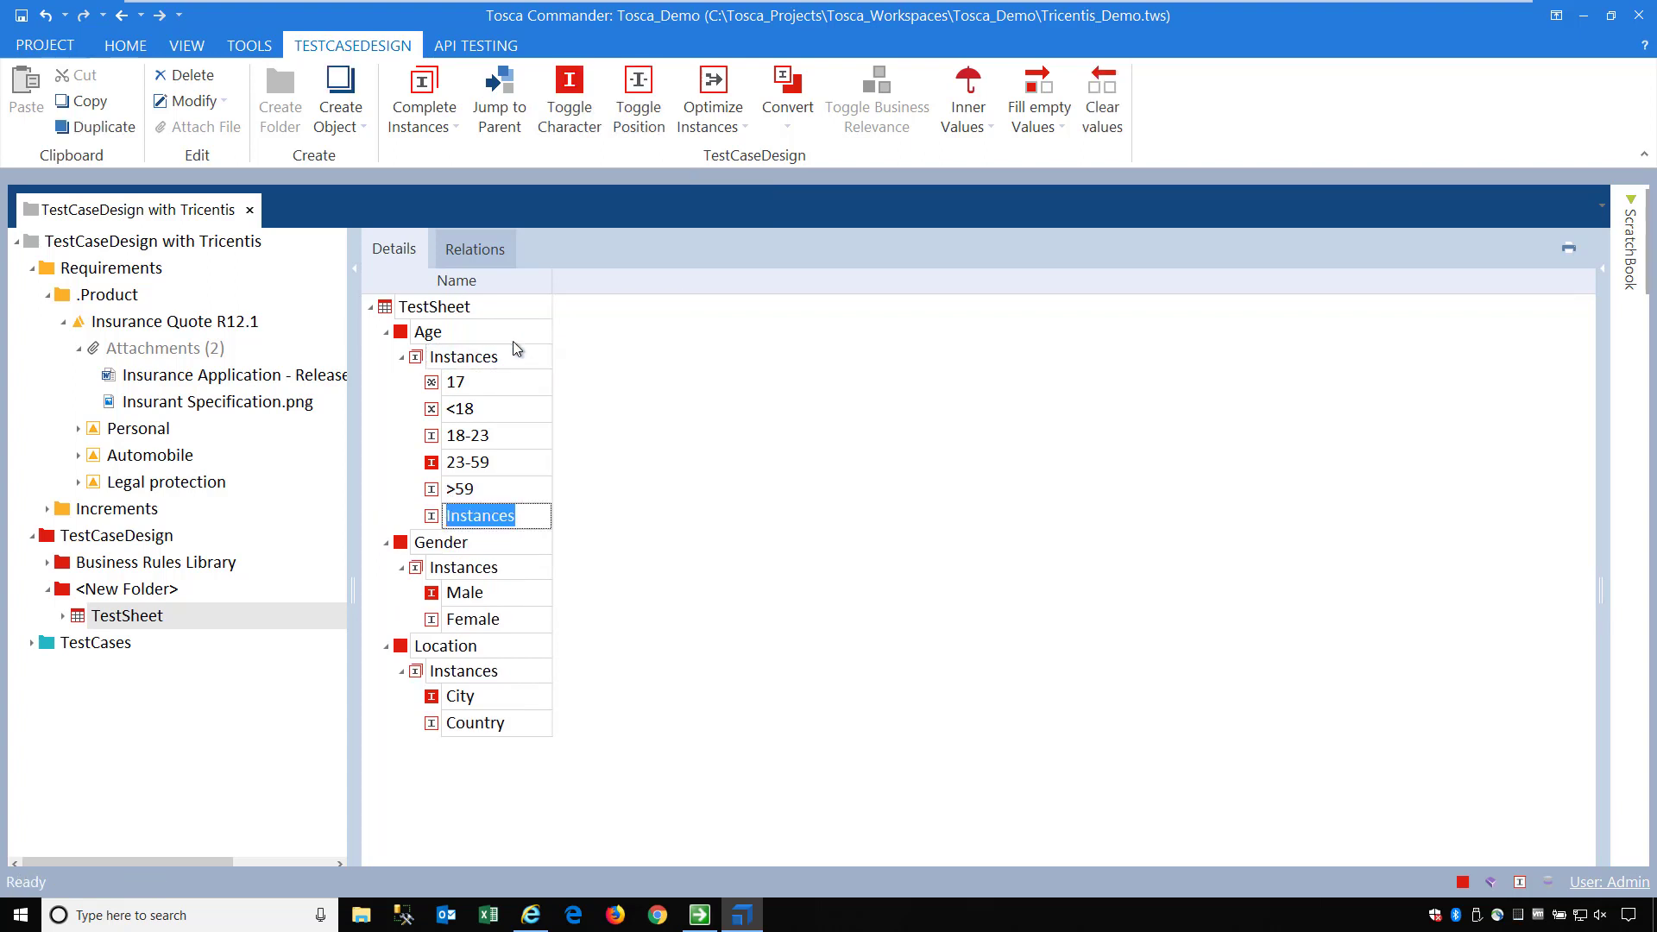
type("60")
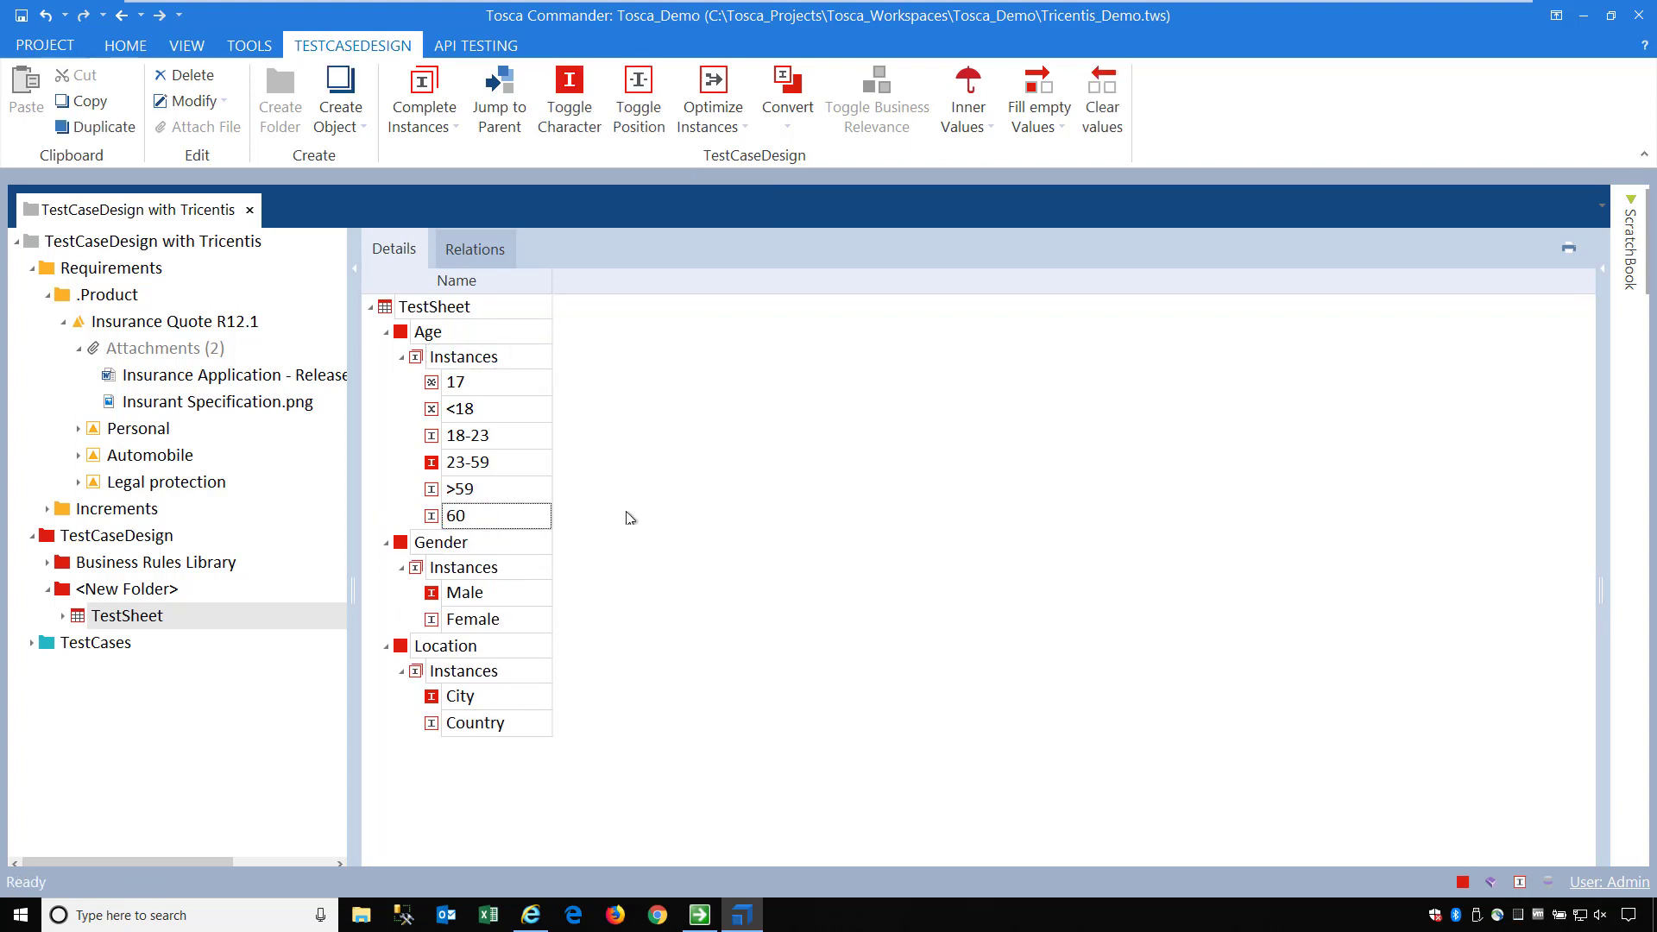
key("Return")
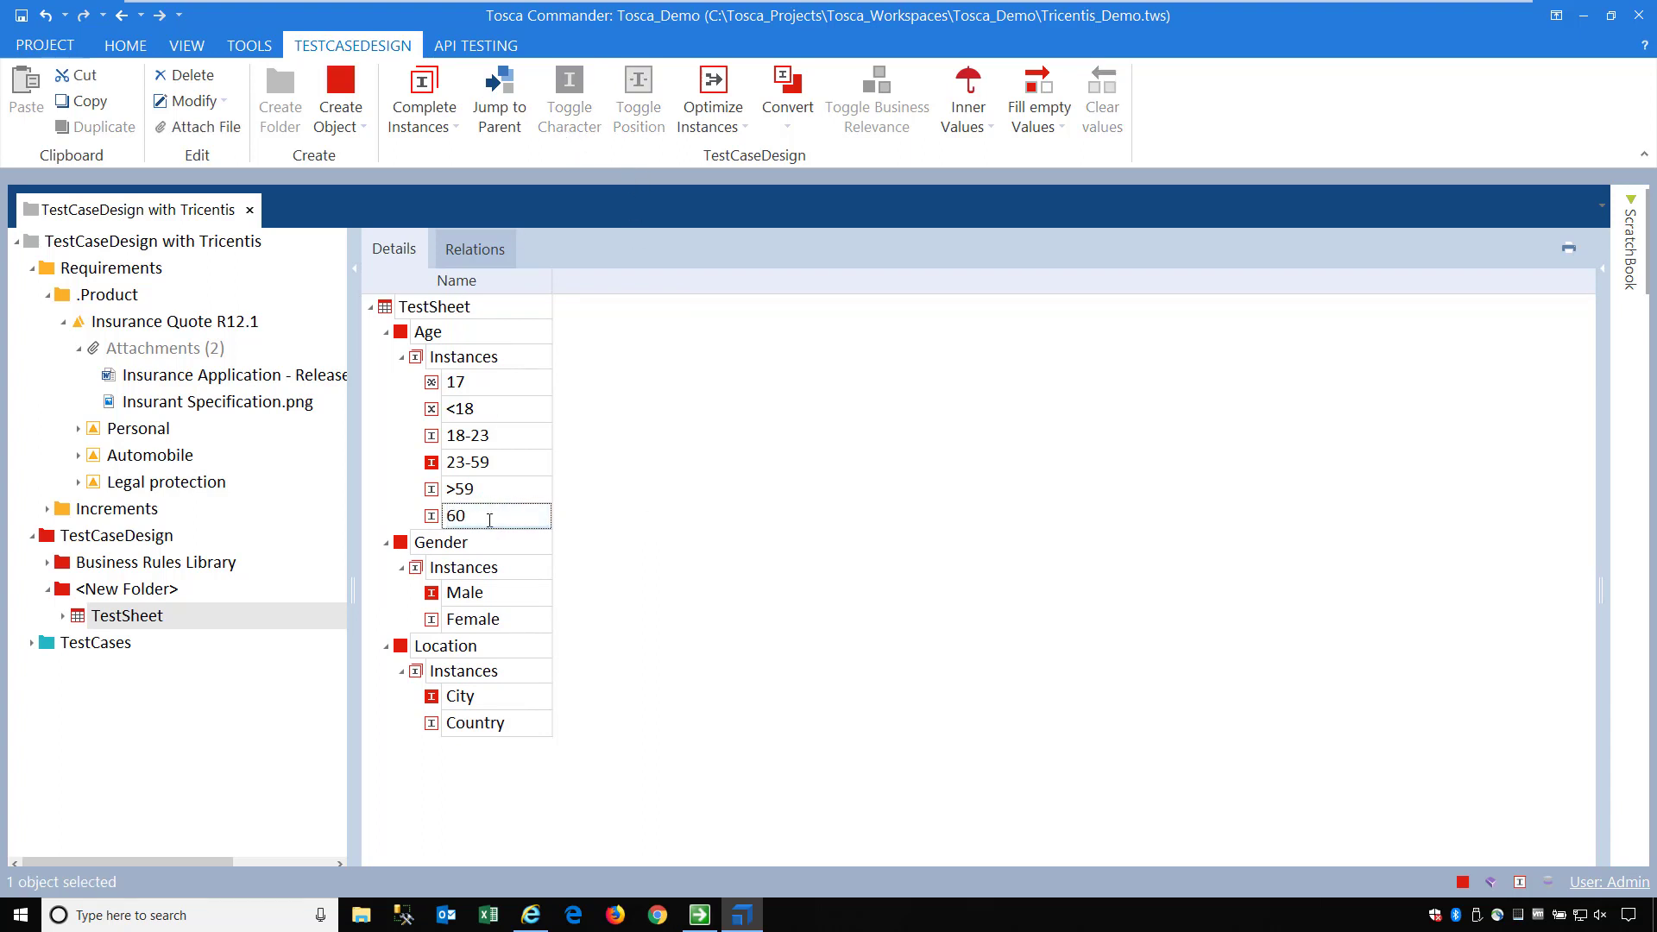
Toggle the position of the Age instance 60, leaving its character as valid
left_click(442, 516)
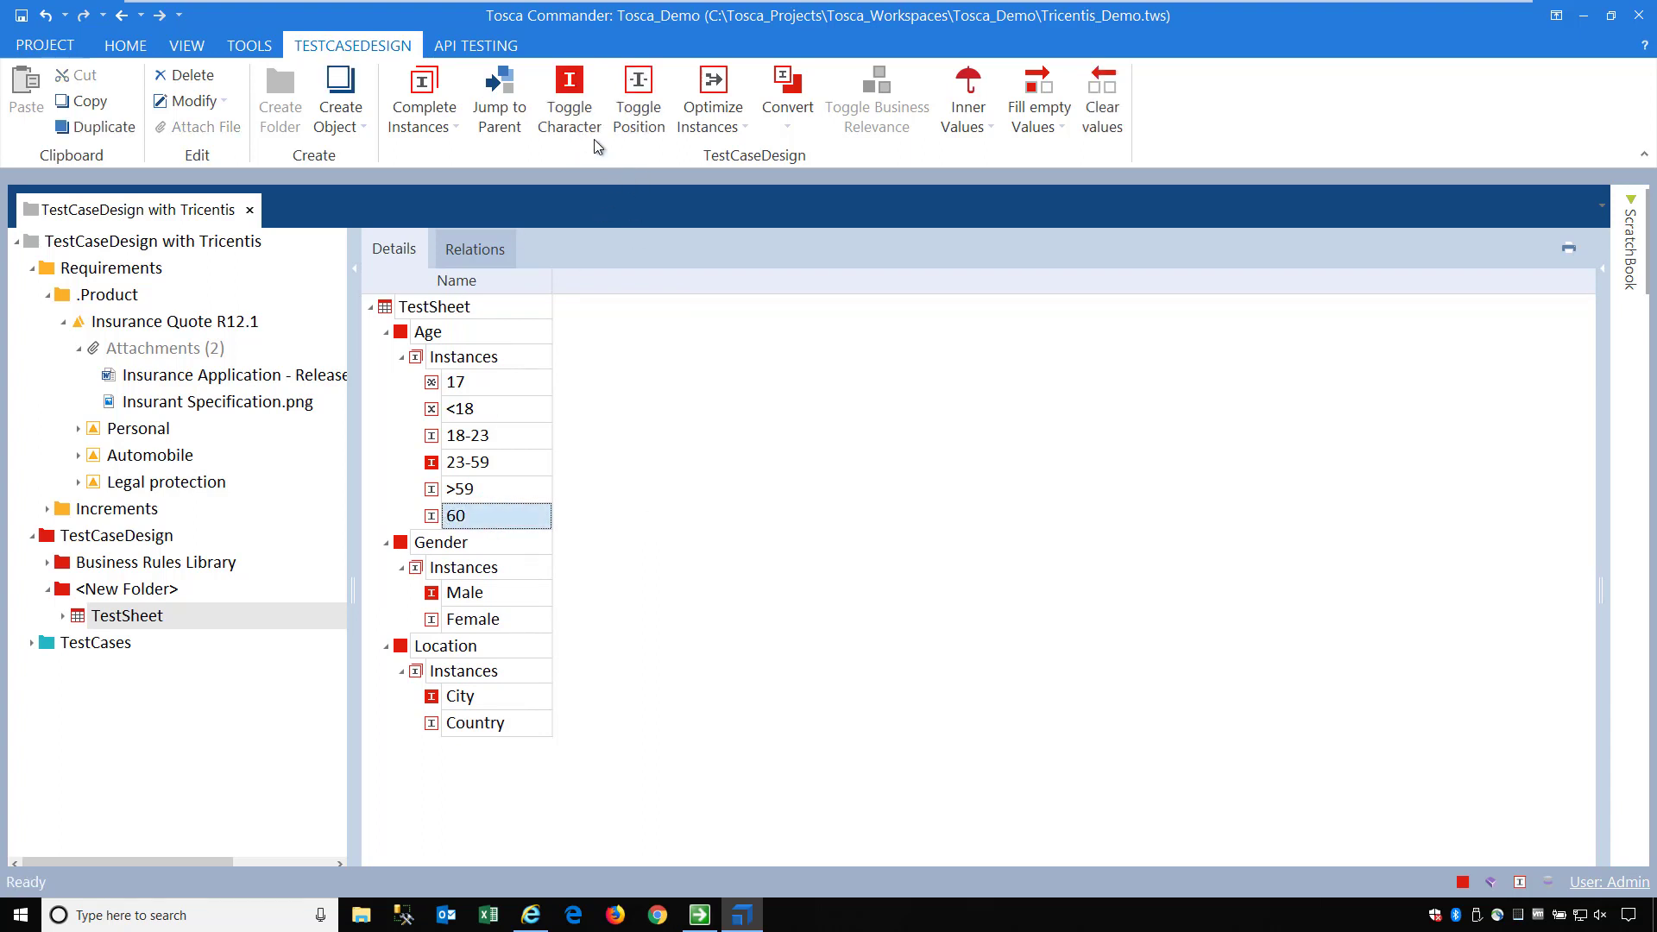
left_click(585, 112)
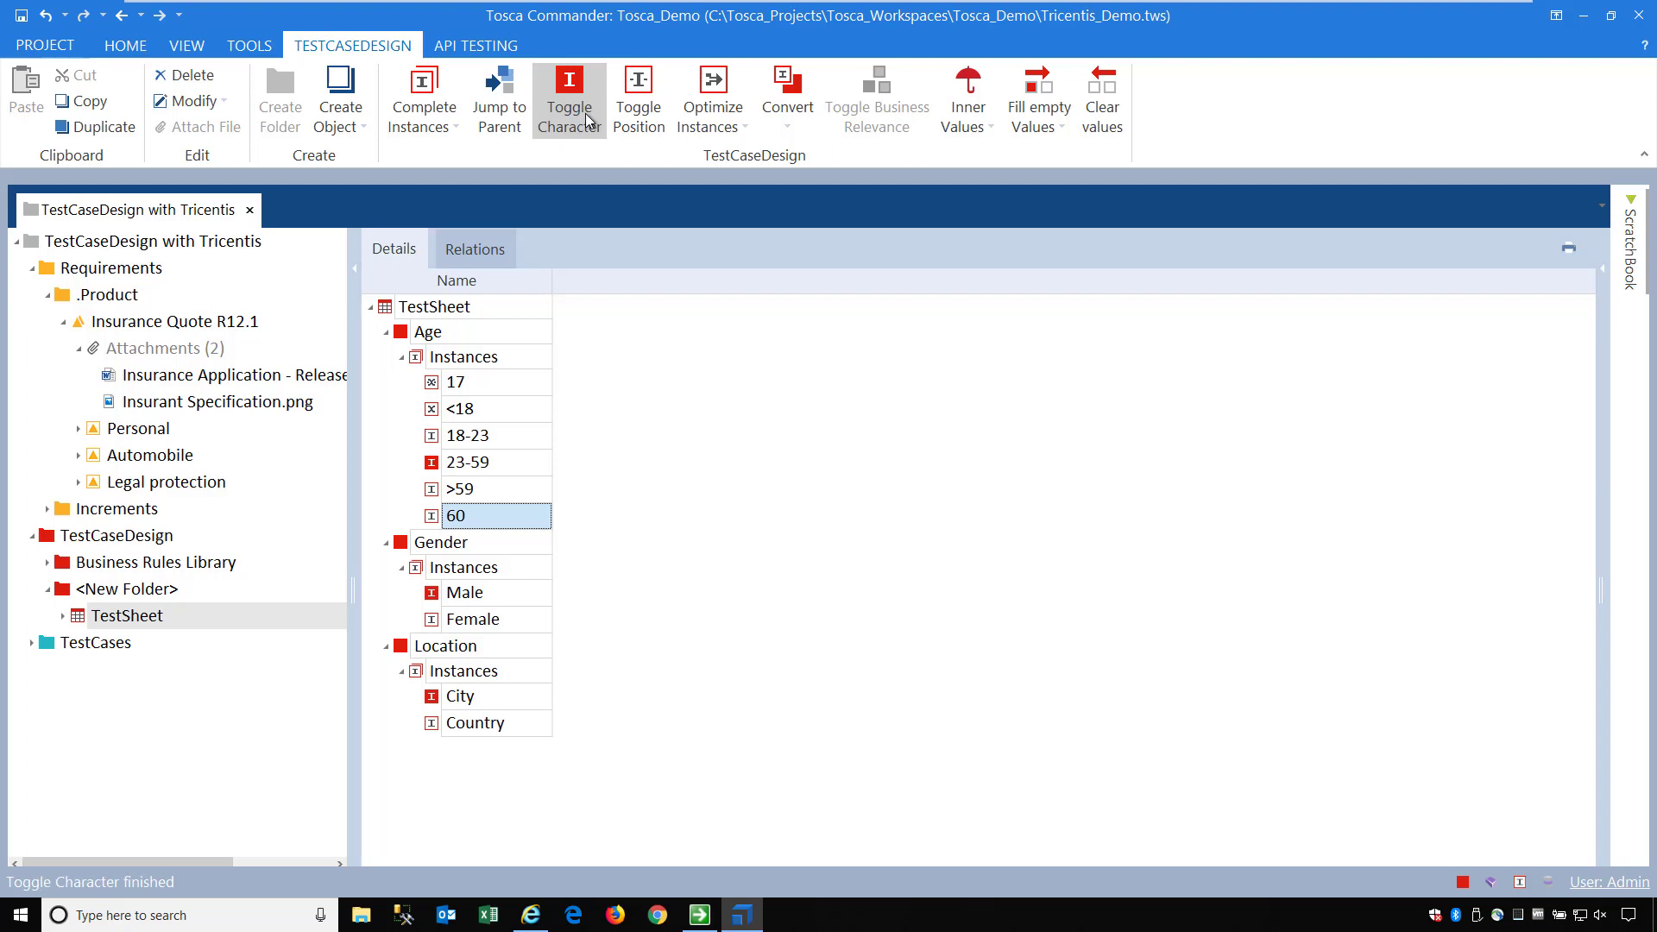
left_click(637, 104)
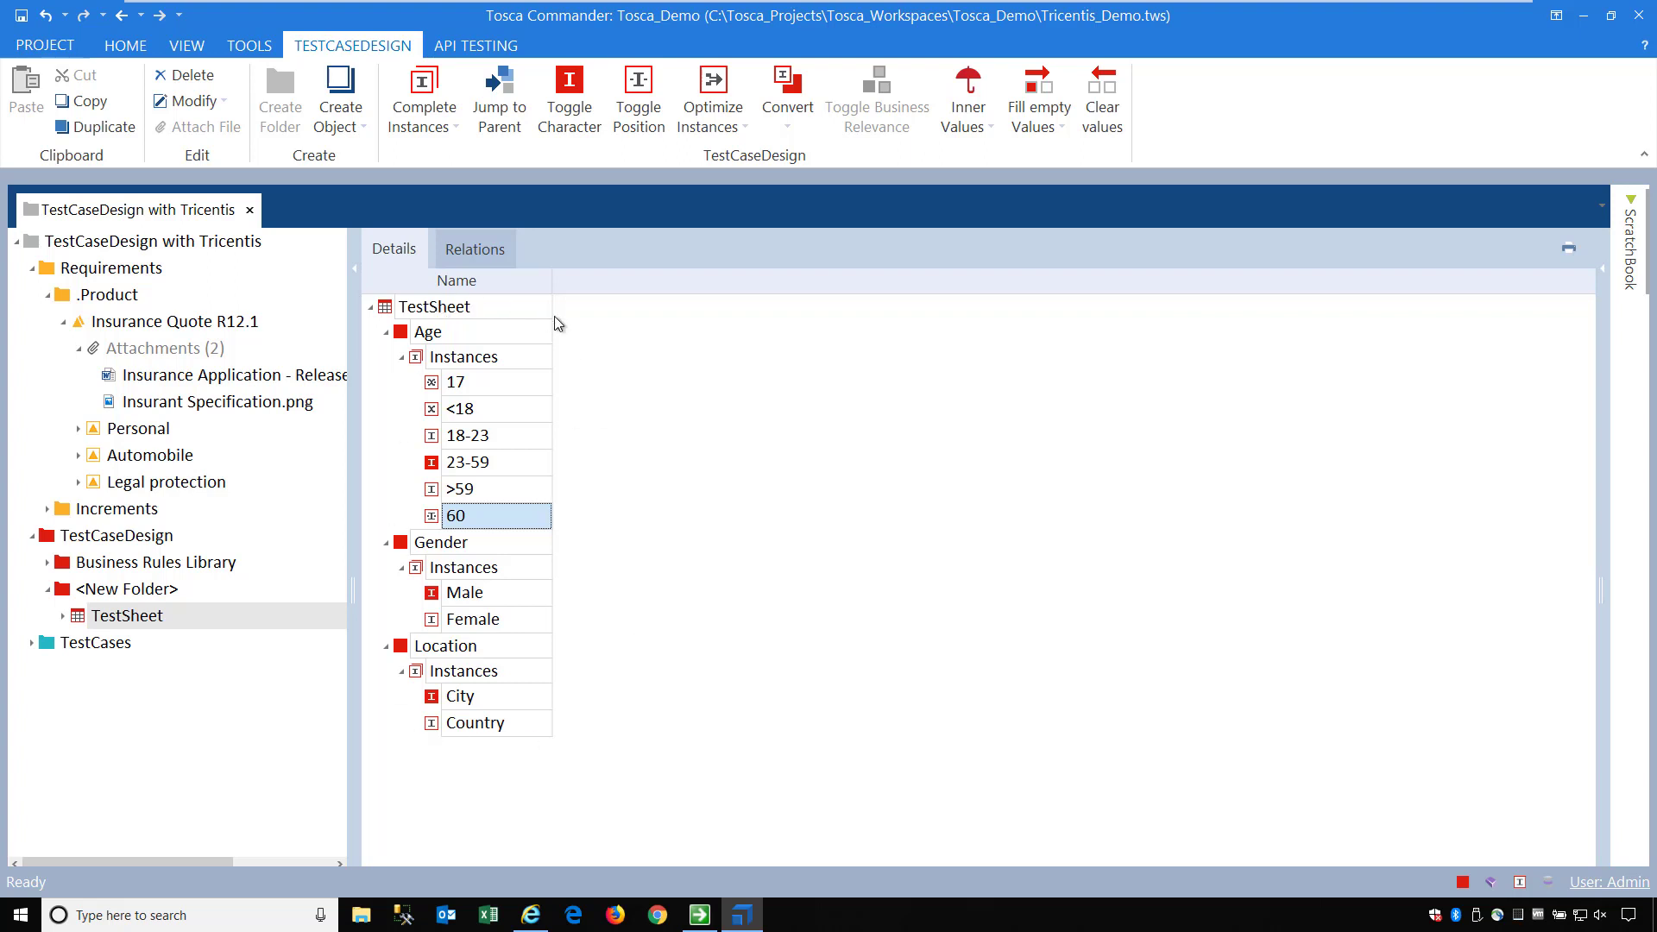
Complete the TestSheet's instances using linear expansion
left_click(519, 308)
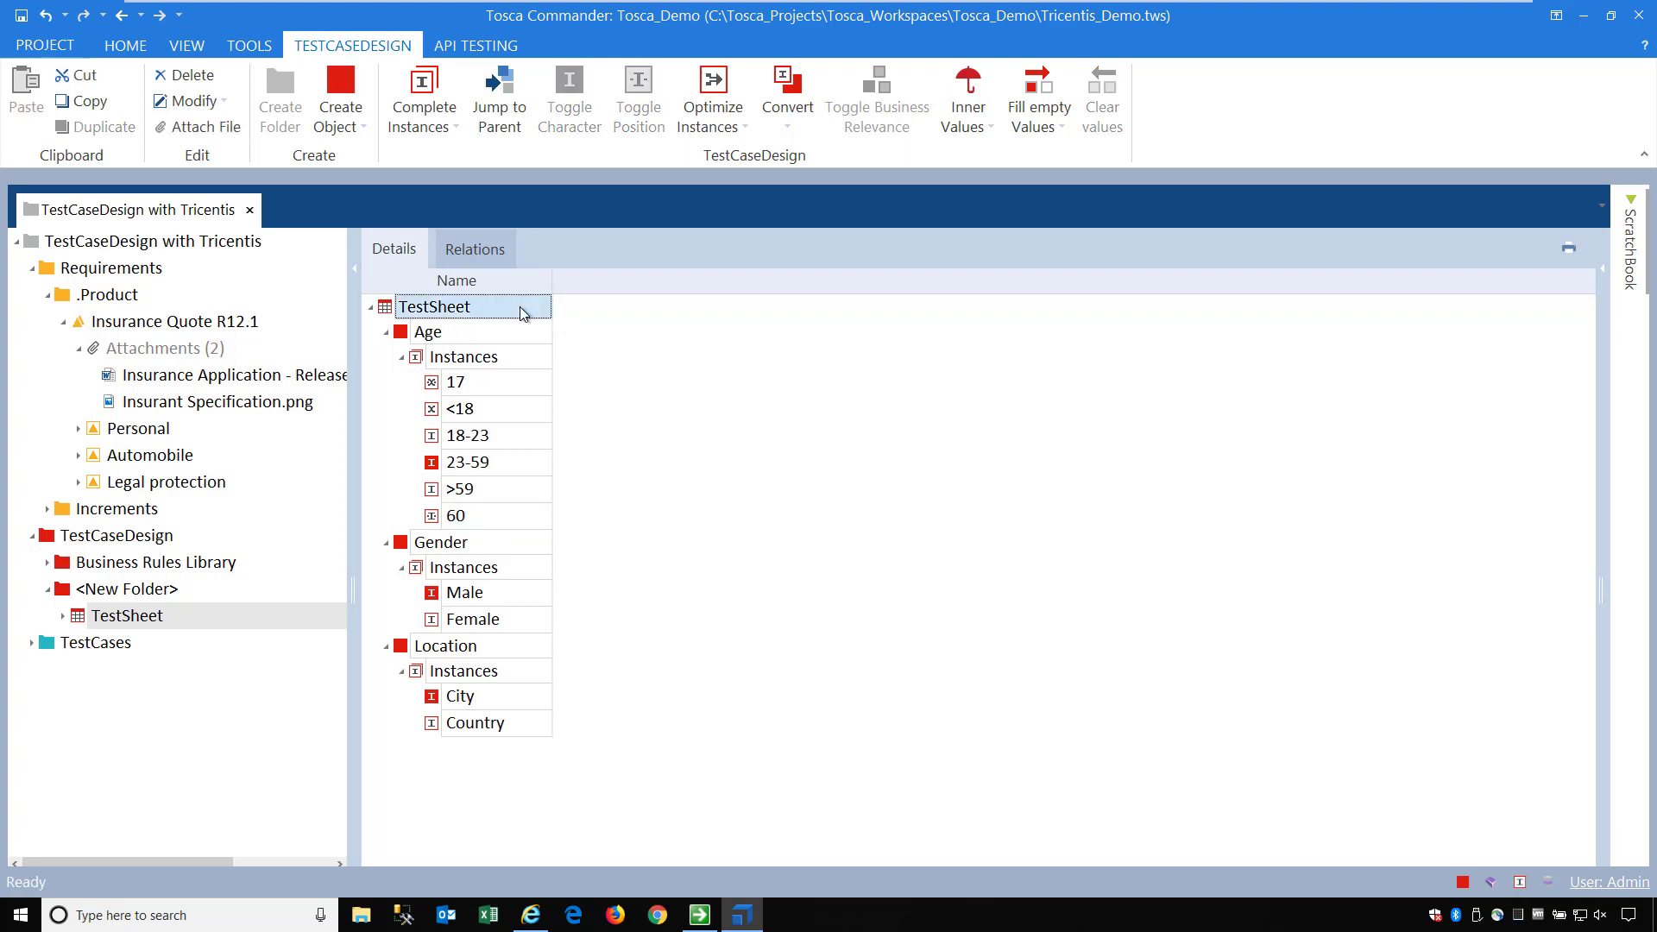
left_click(462, 127)
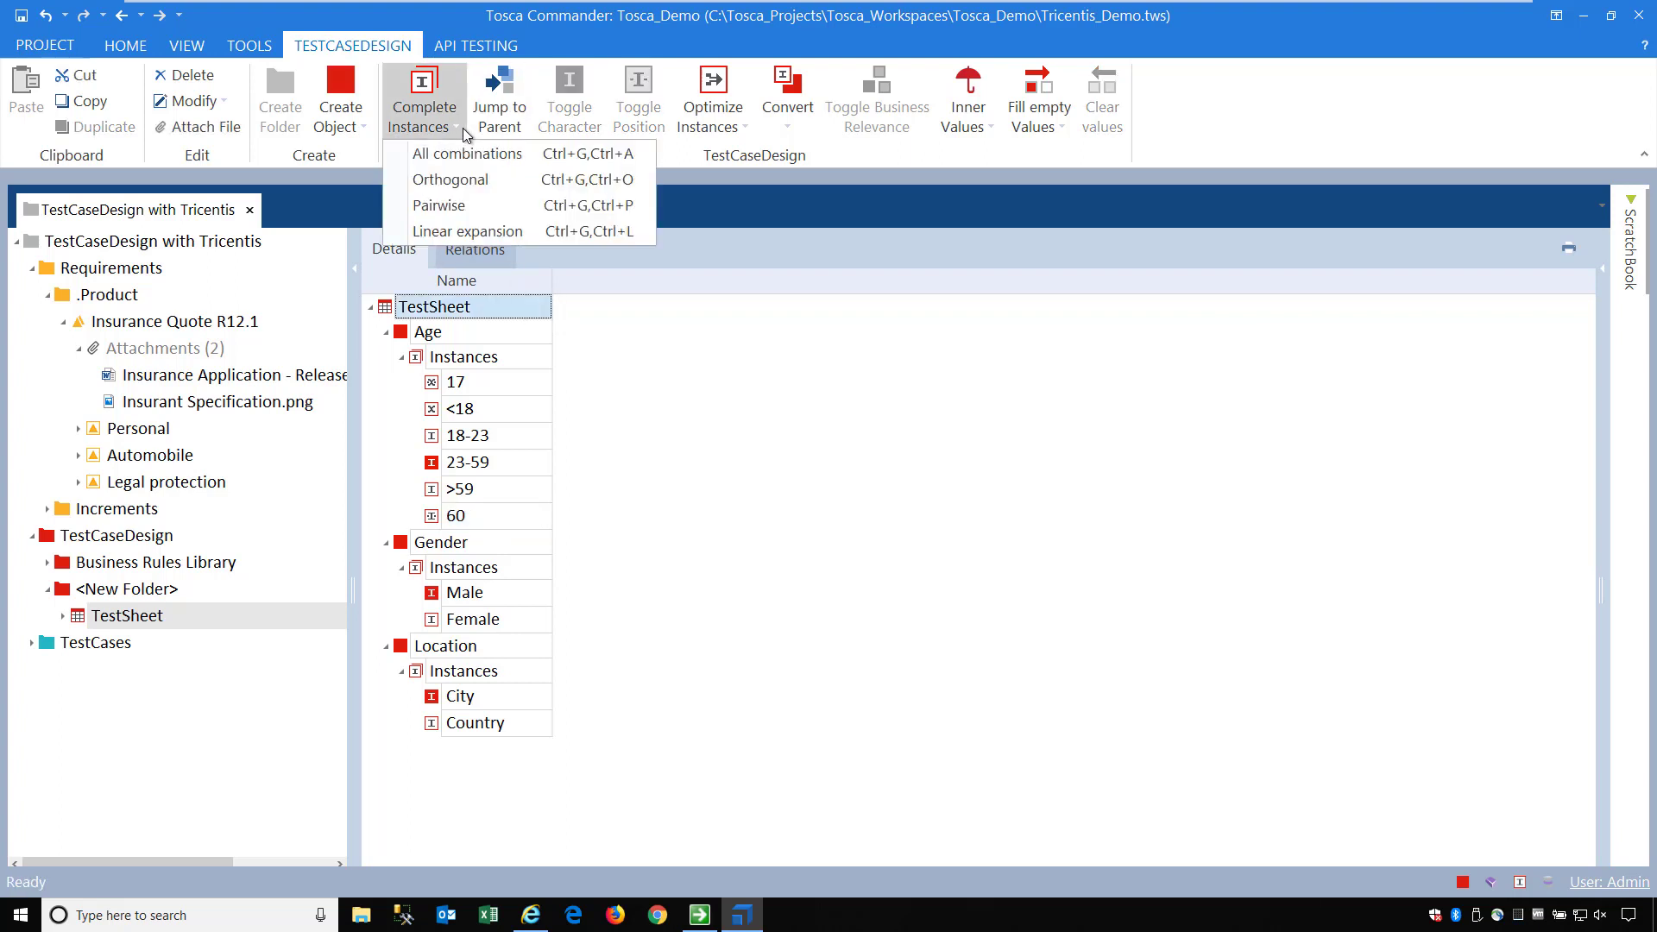
left_click(466, 231)
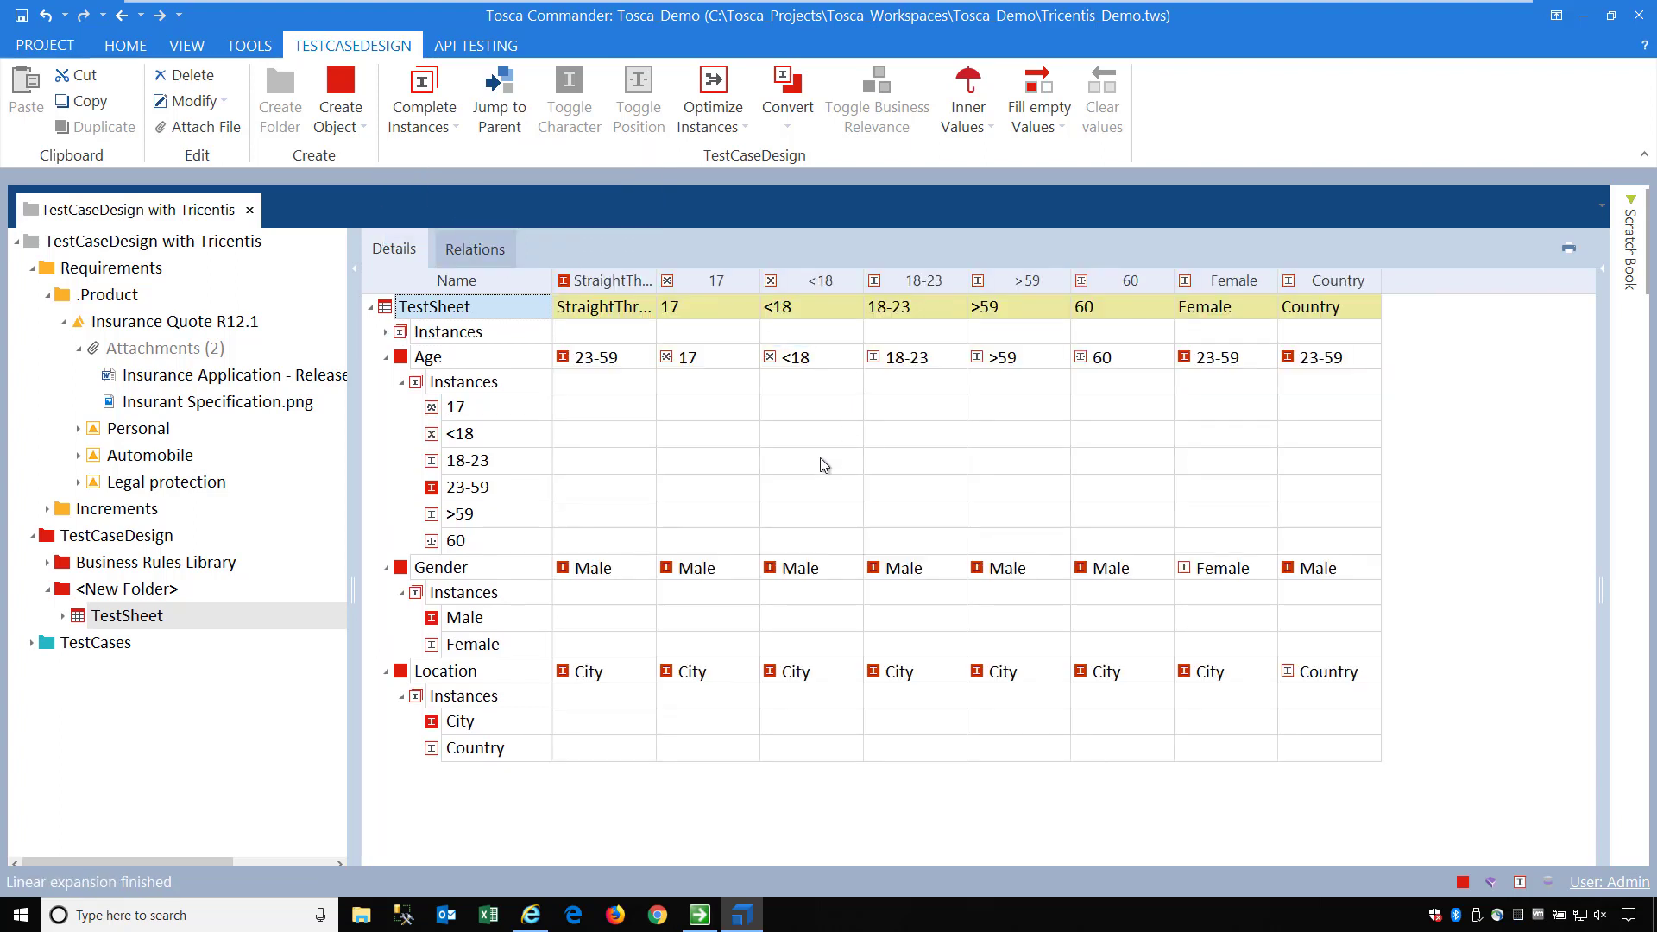
Delete the generated Instances collection directly under TestSheet
left_click(801, 365)
mouse_move(462, 337)
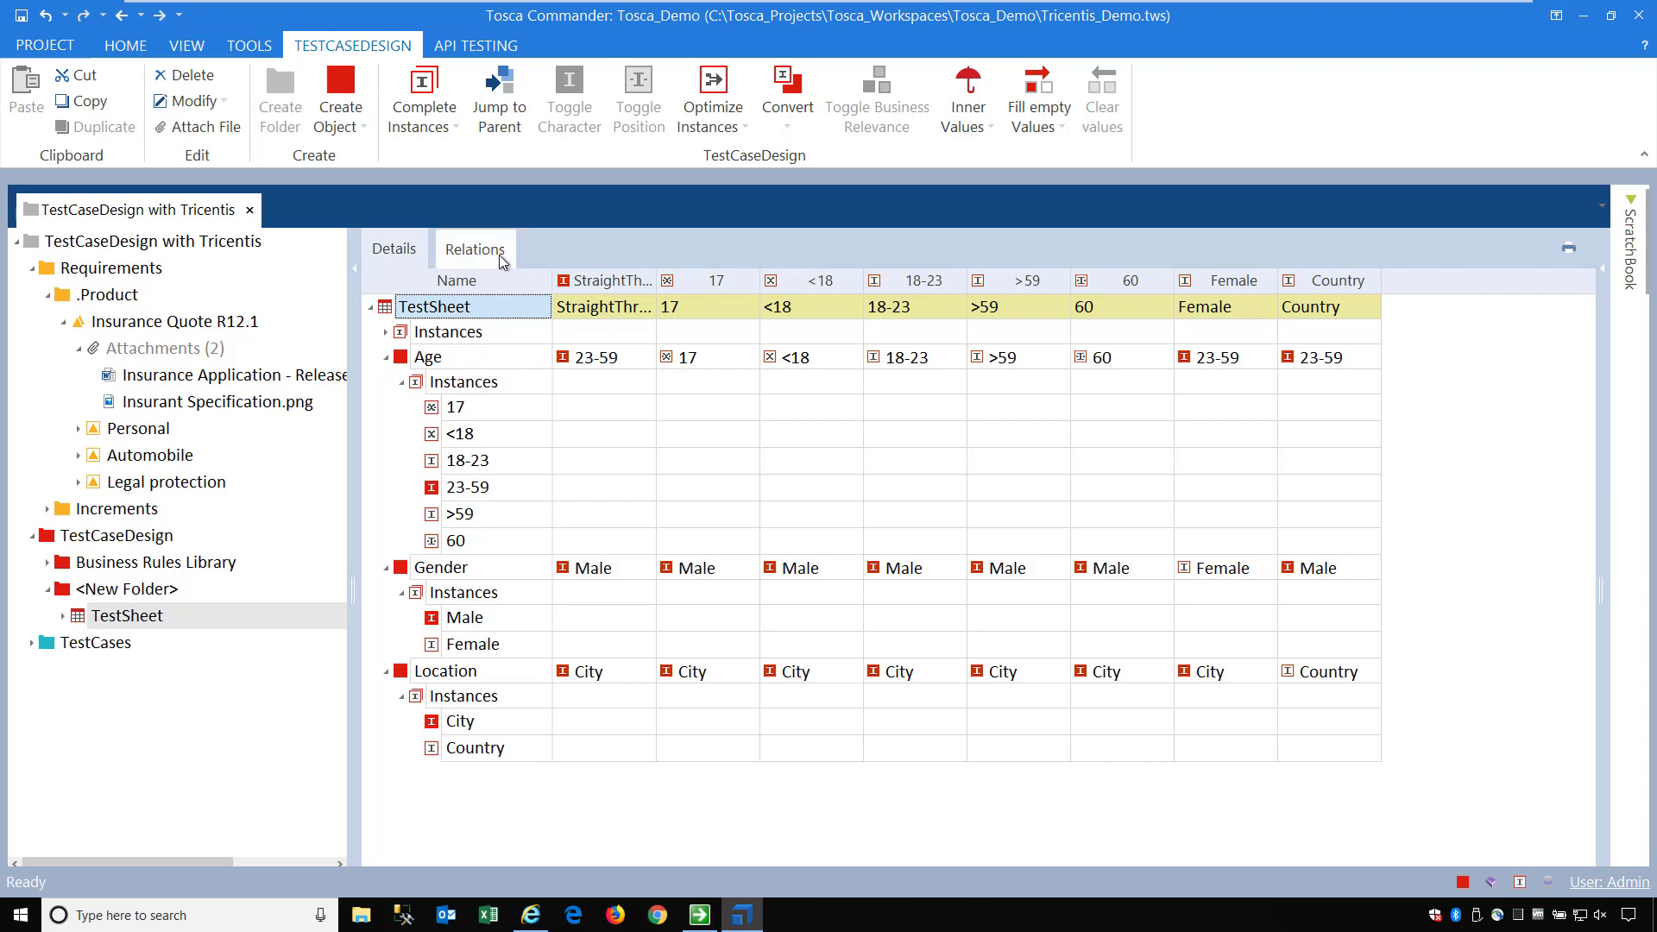
left_click(486, 333)
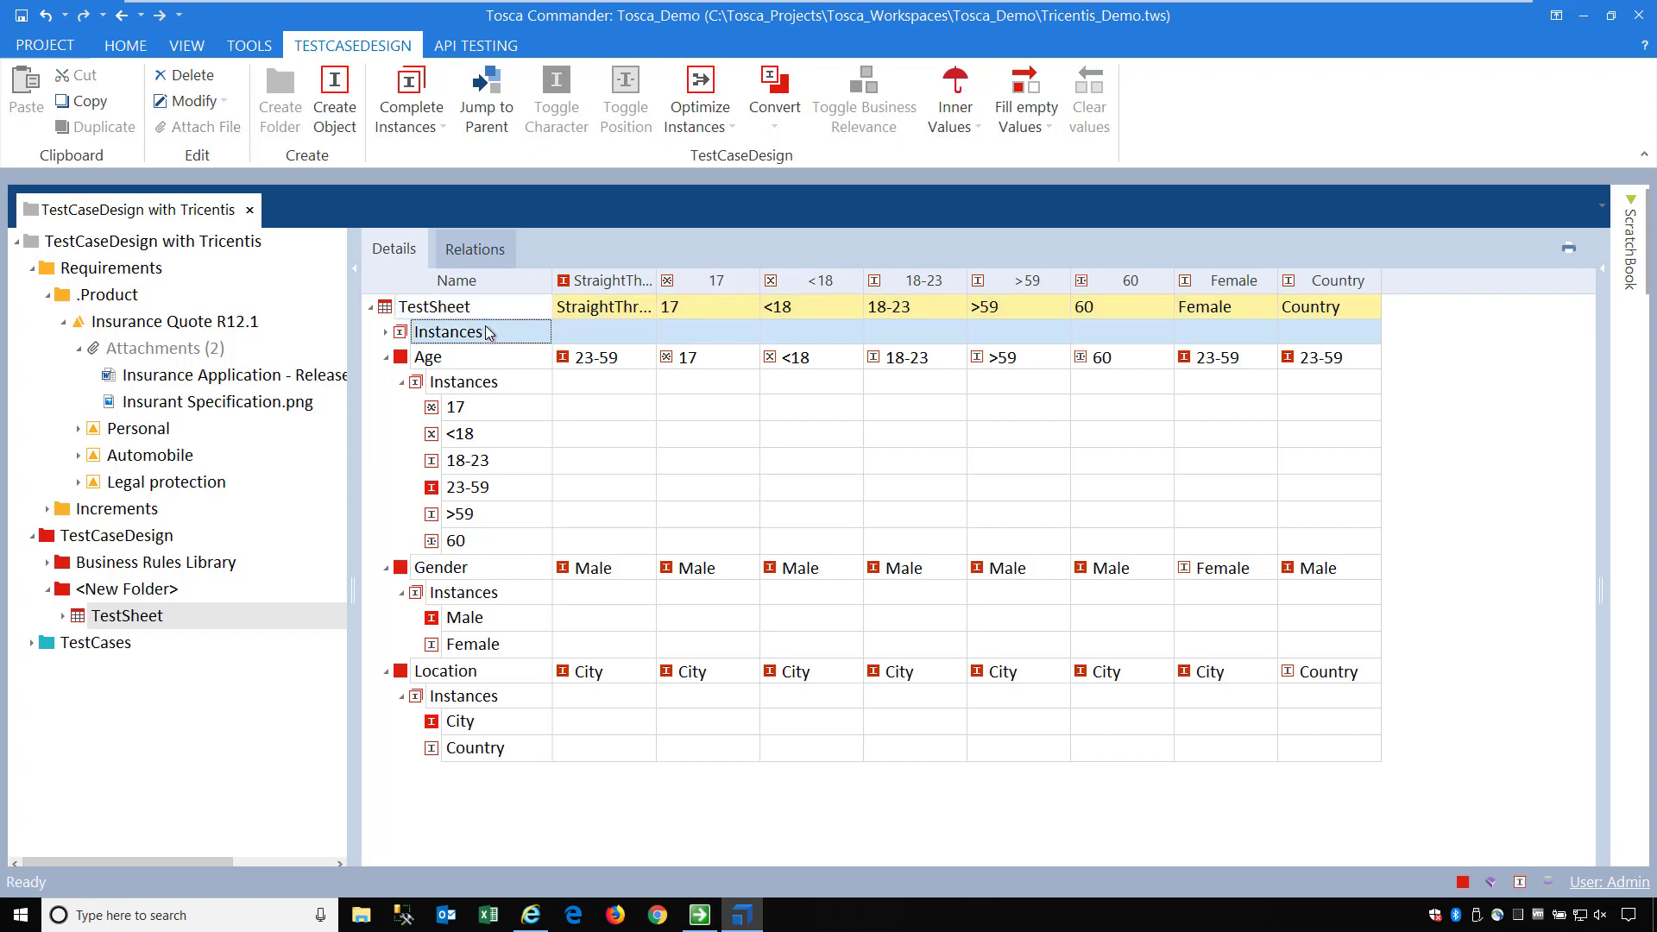
key("Delete")
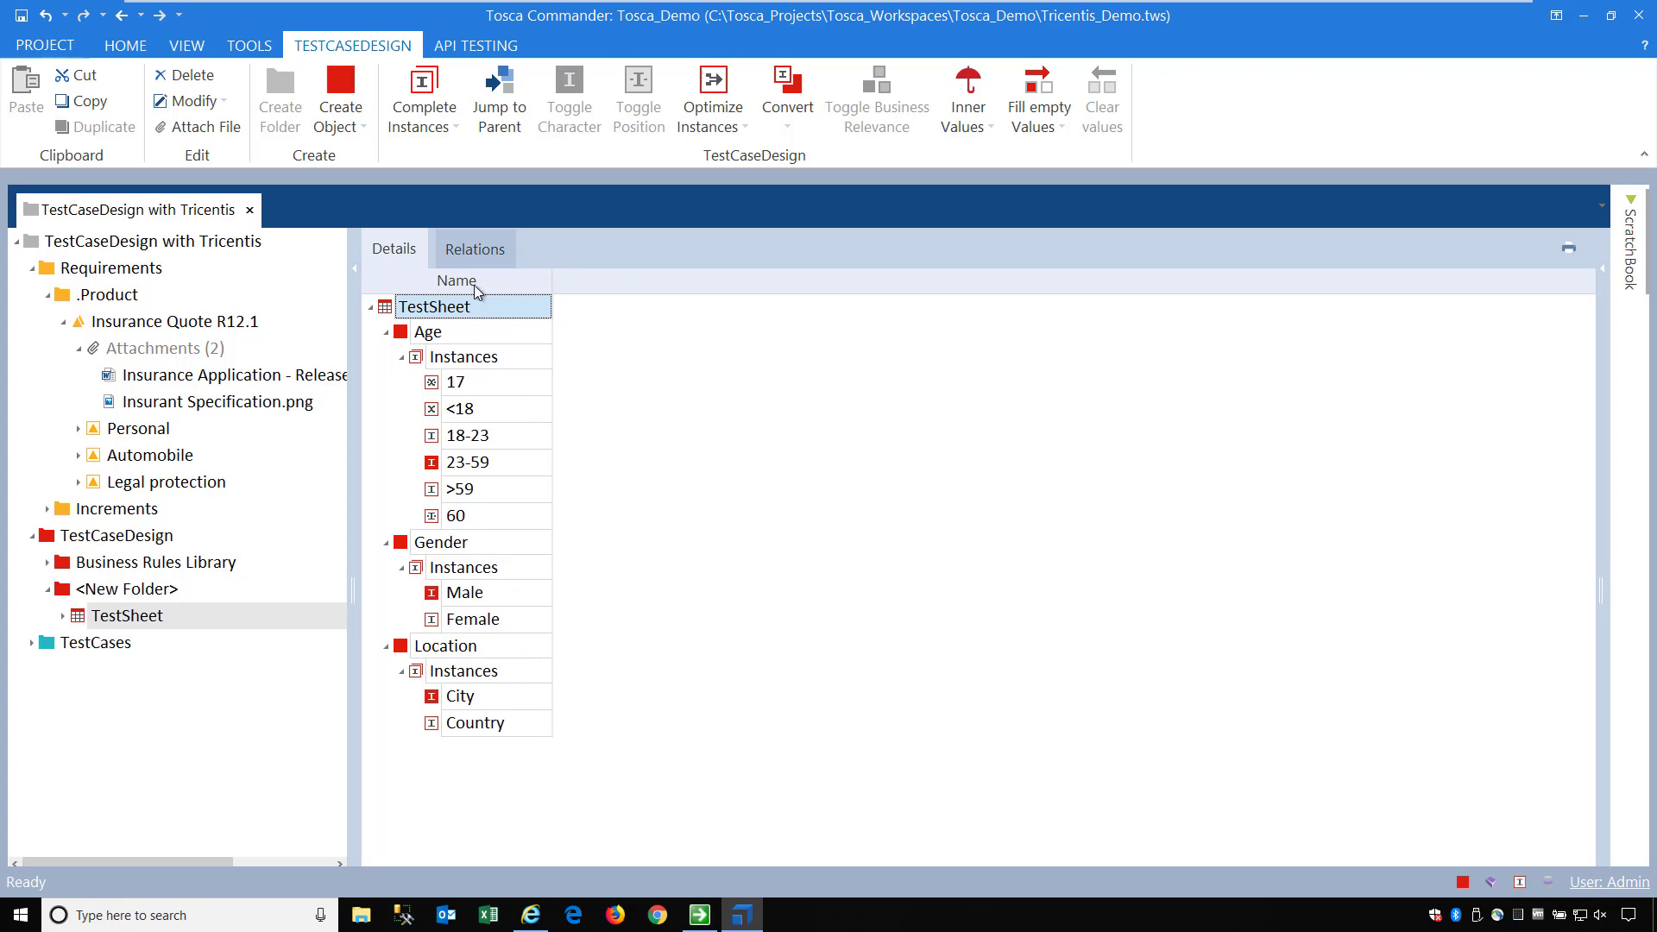
Add a new relation to the TestSheet
left_click(473, 252)
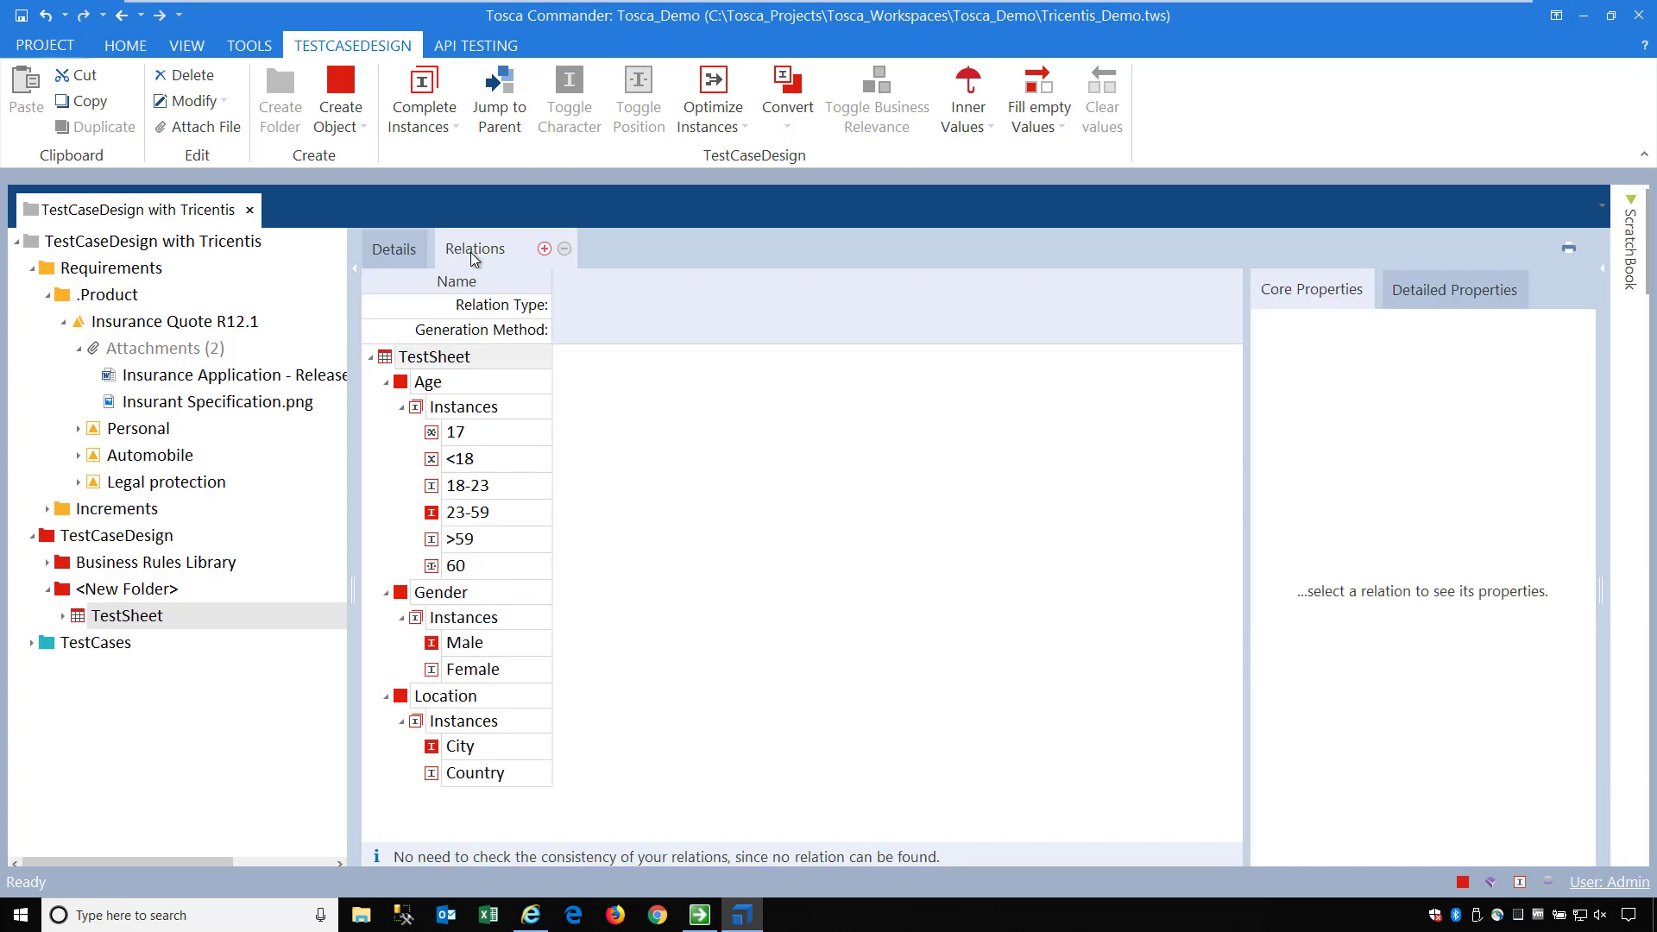
left_click(545, 249)
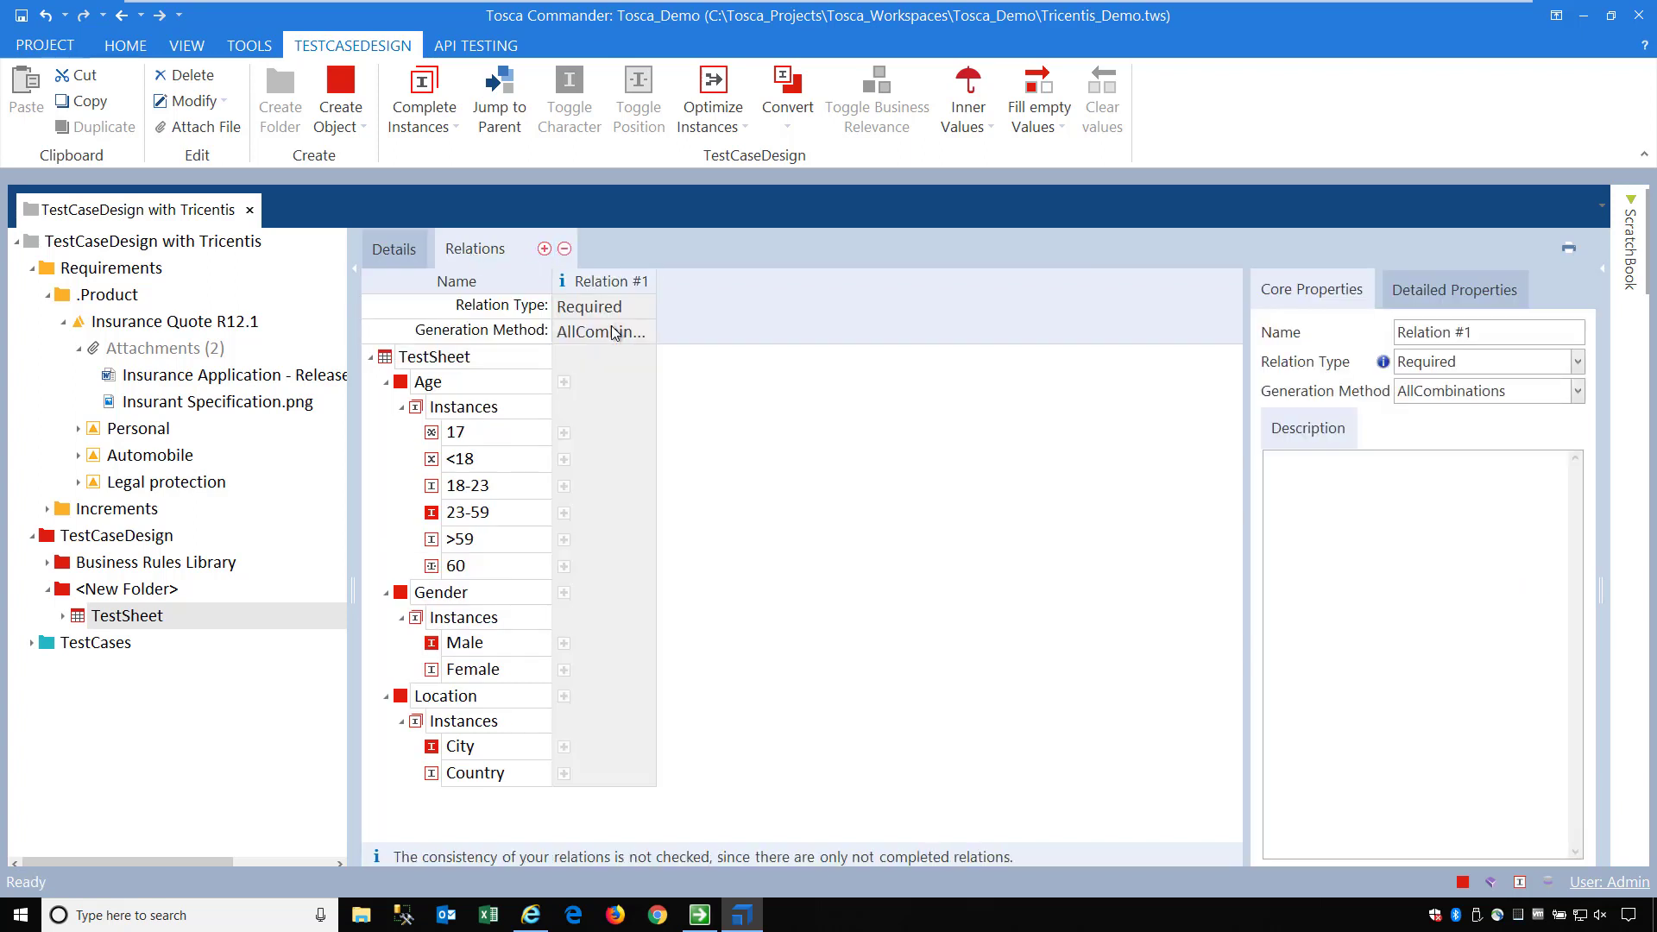
left_click(648, 307)
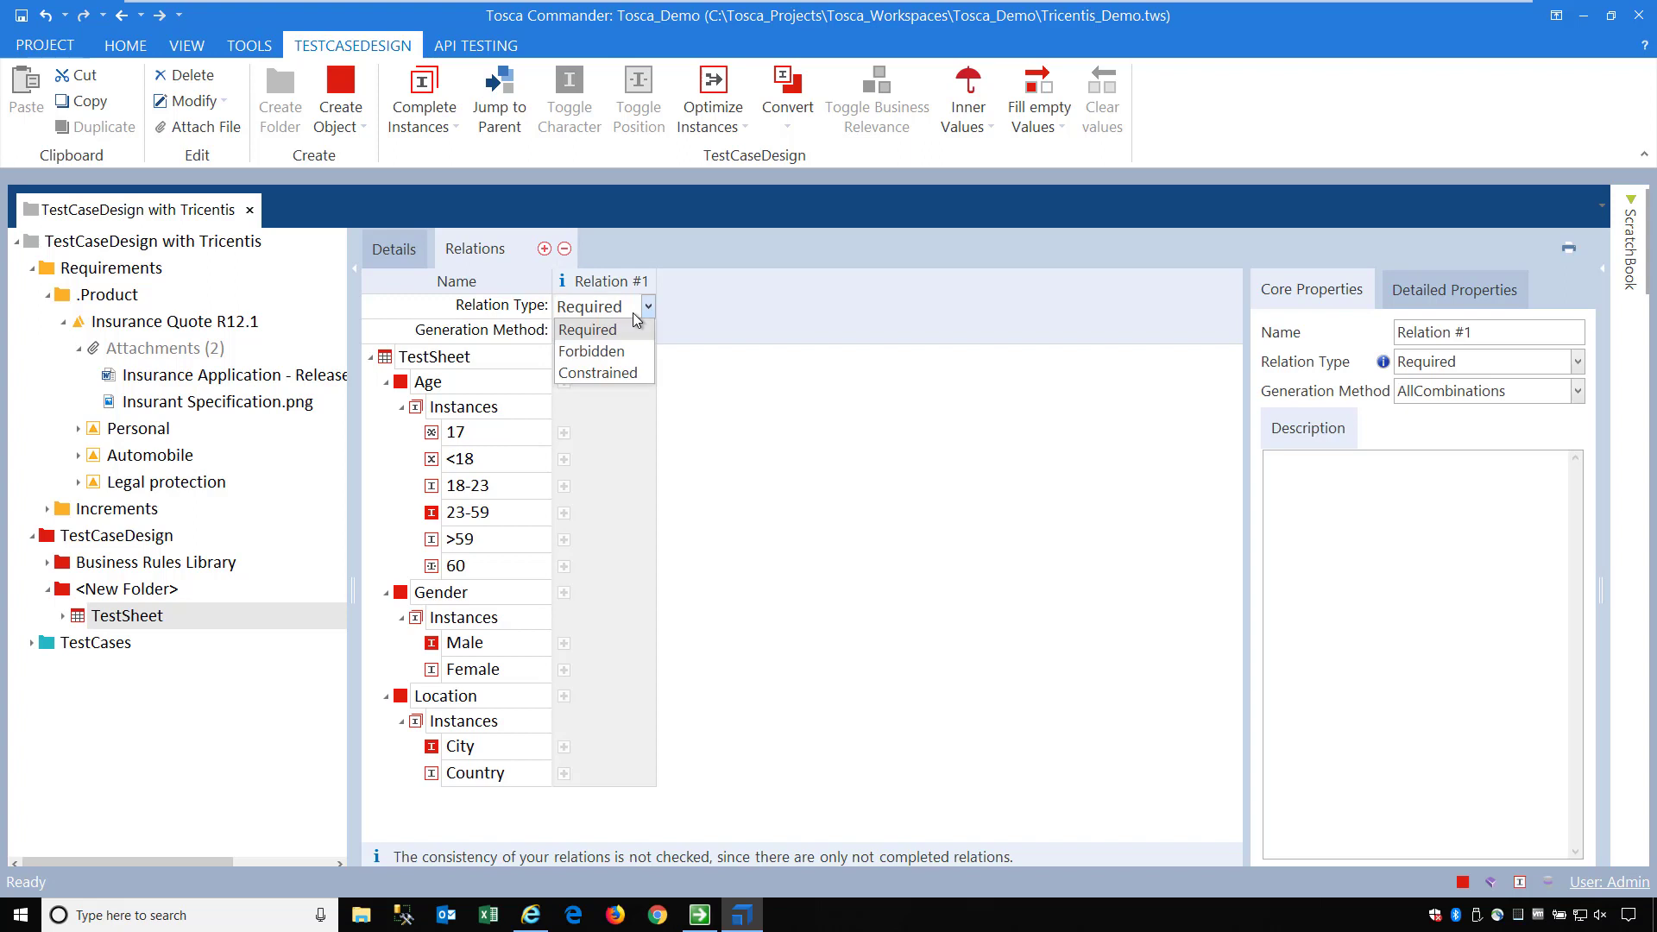
left_click(684, 311)
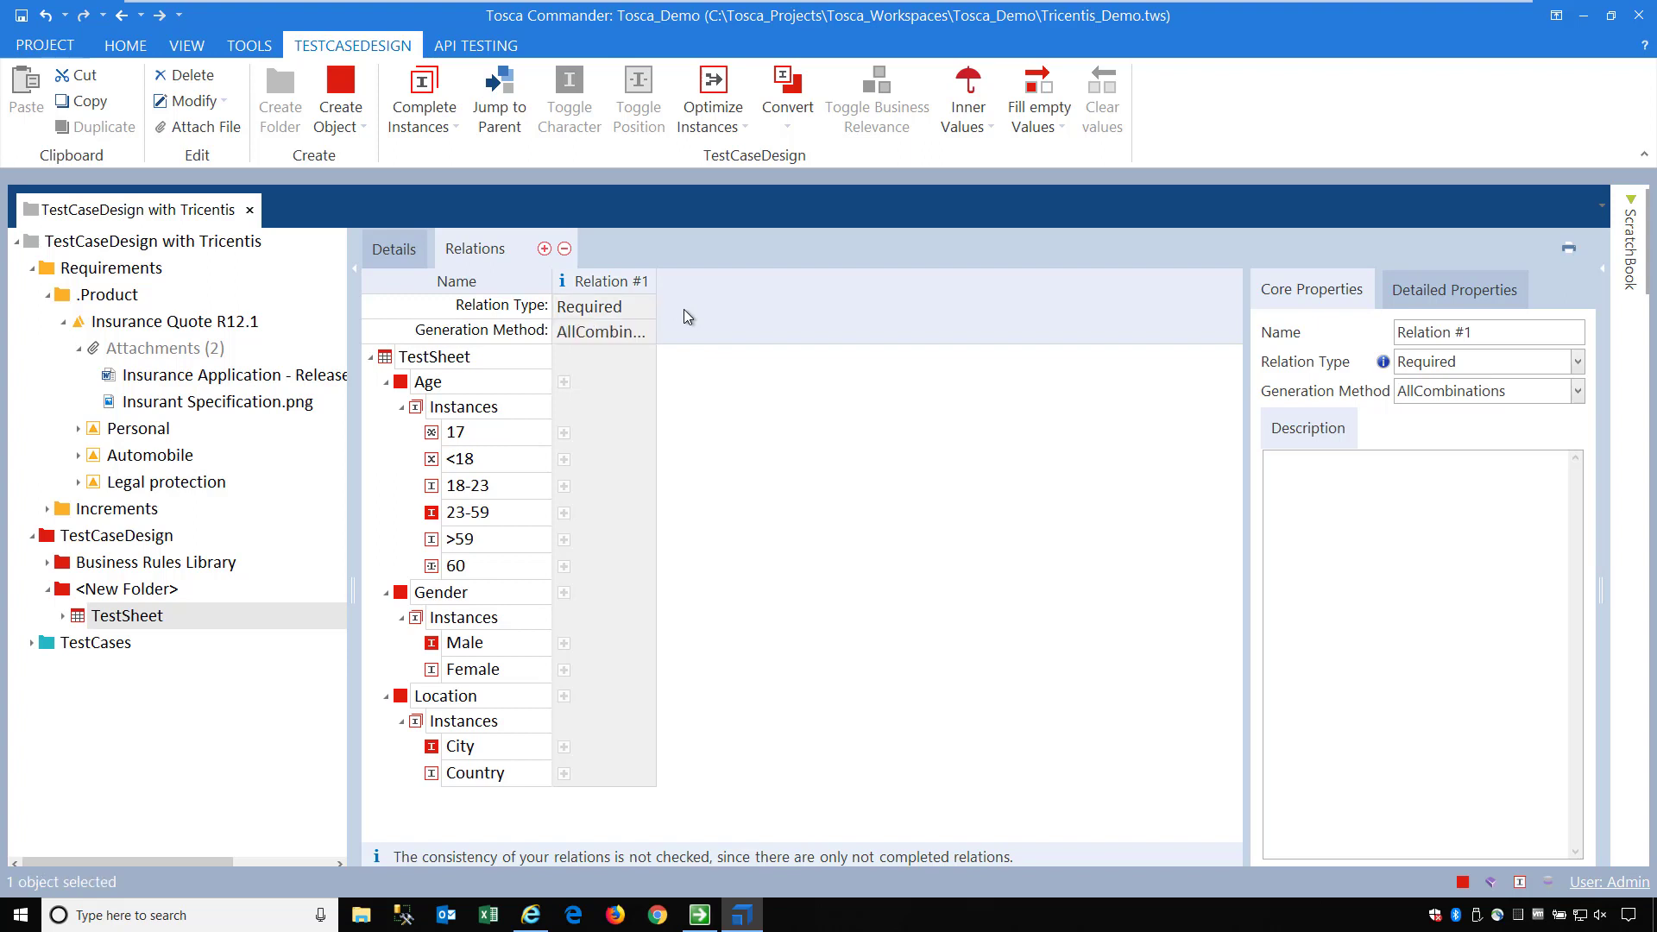
left_click(628, 306)
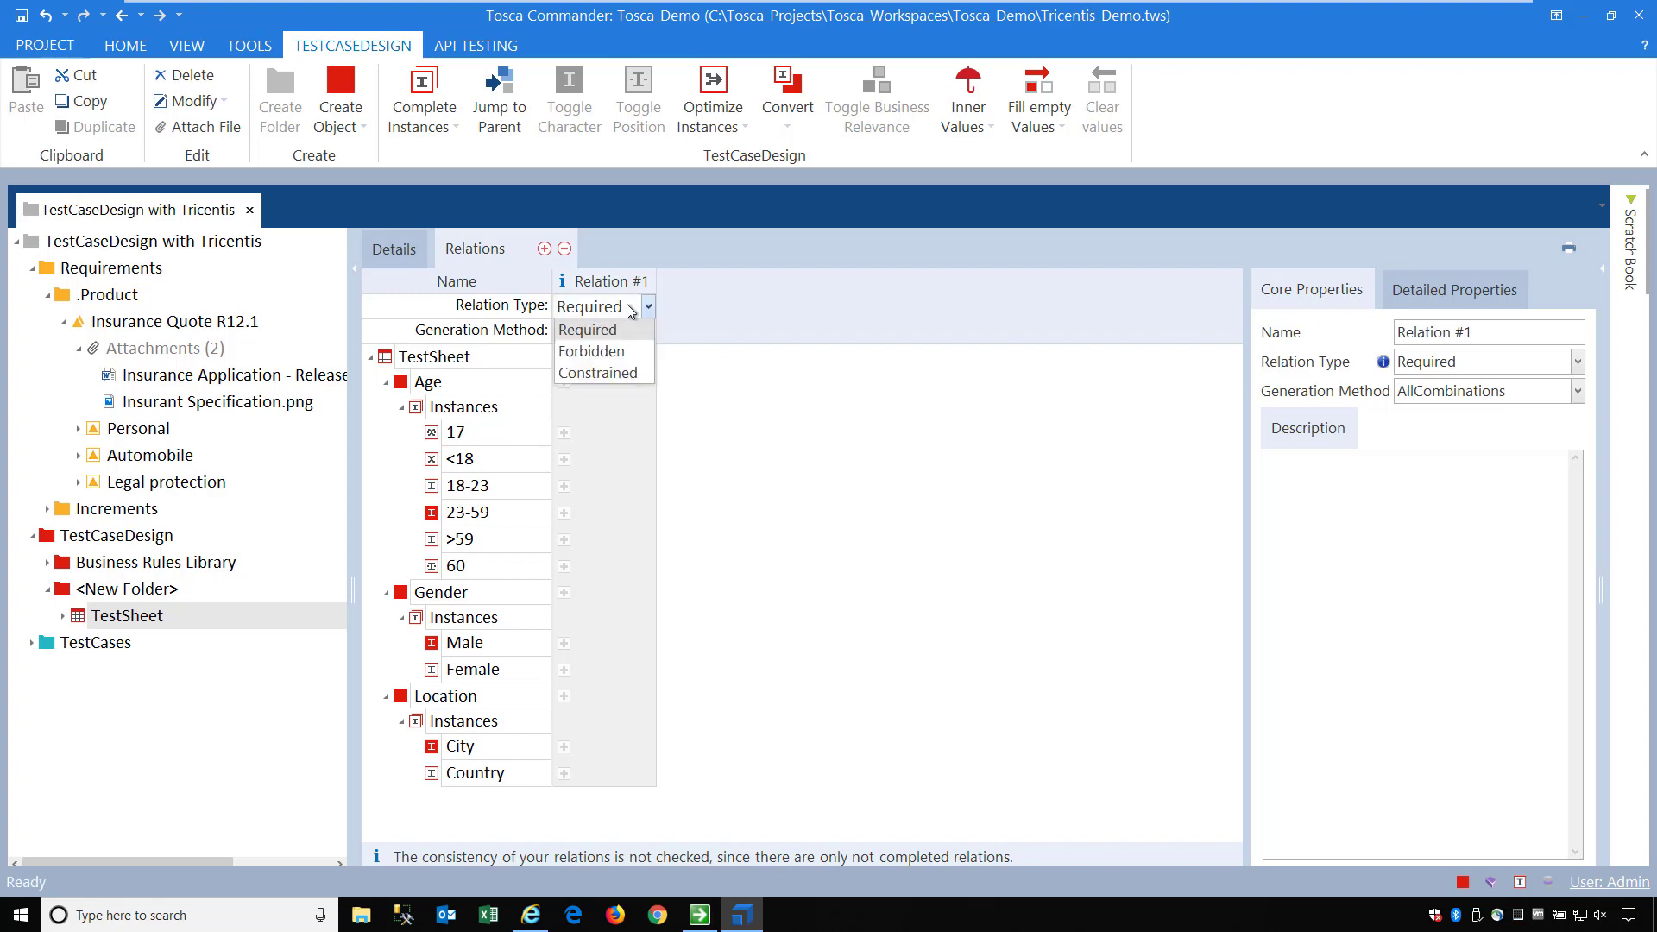
left_click(697, 314)
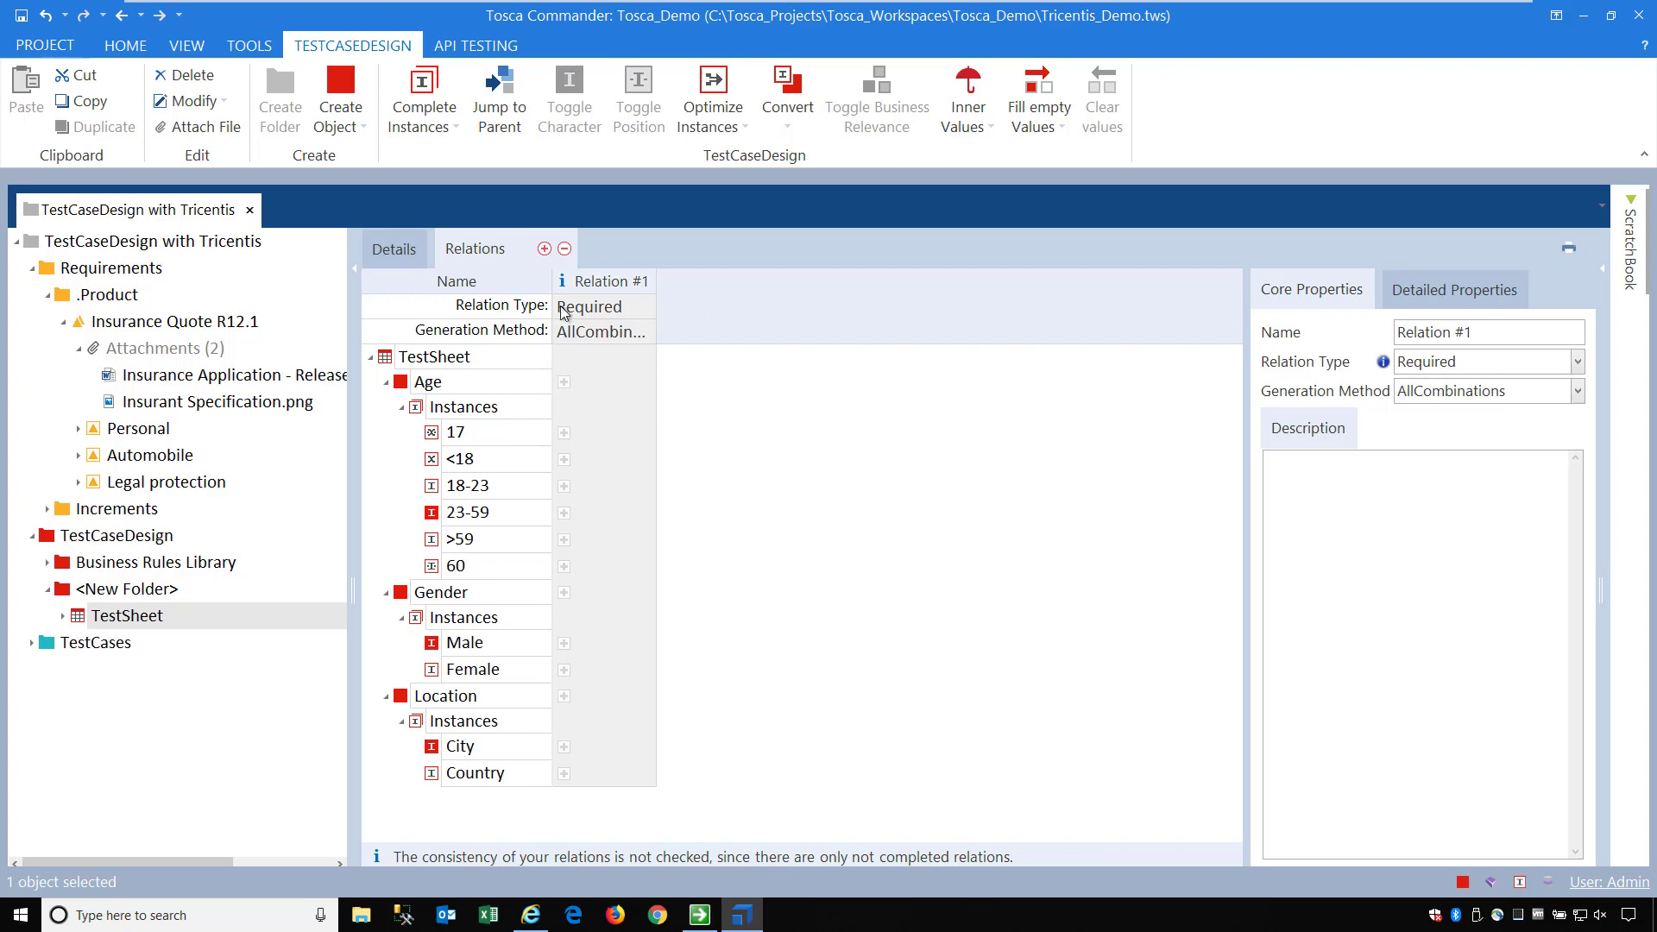
left_click(422, 119)
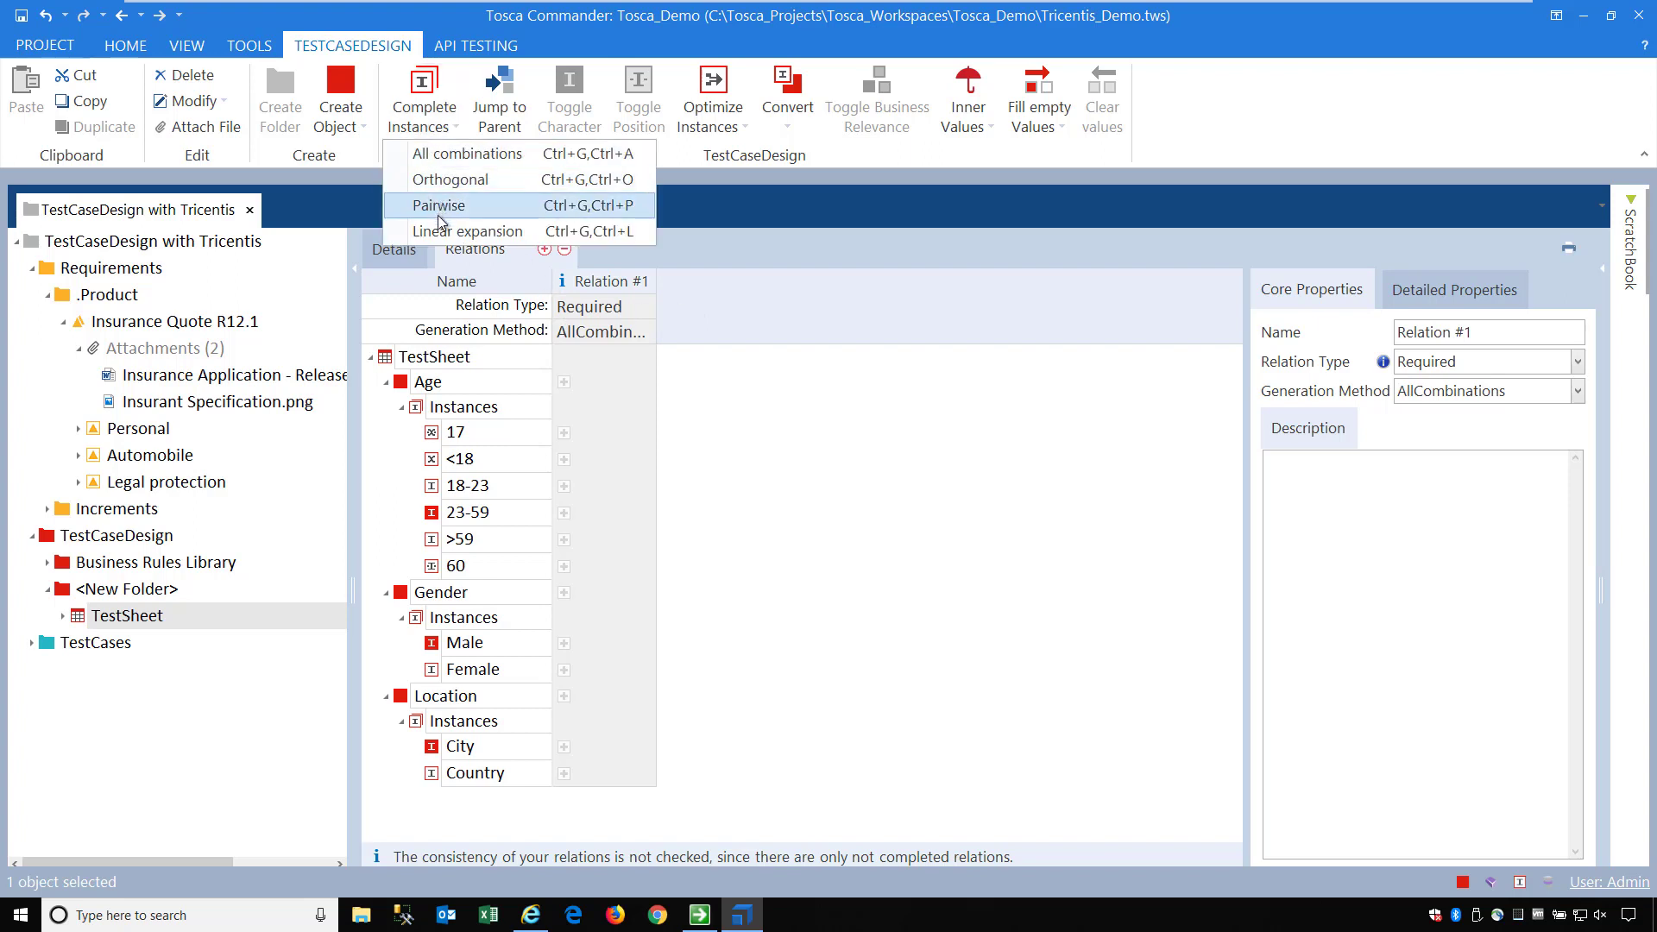
left_click(745, 337)
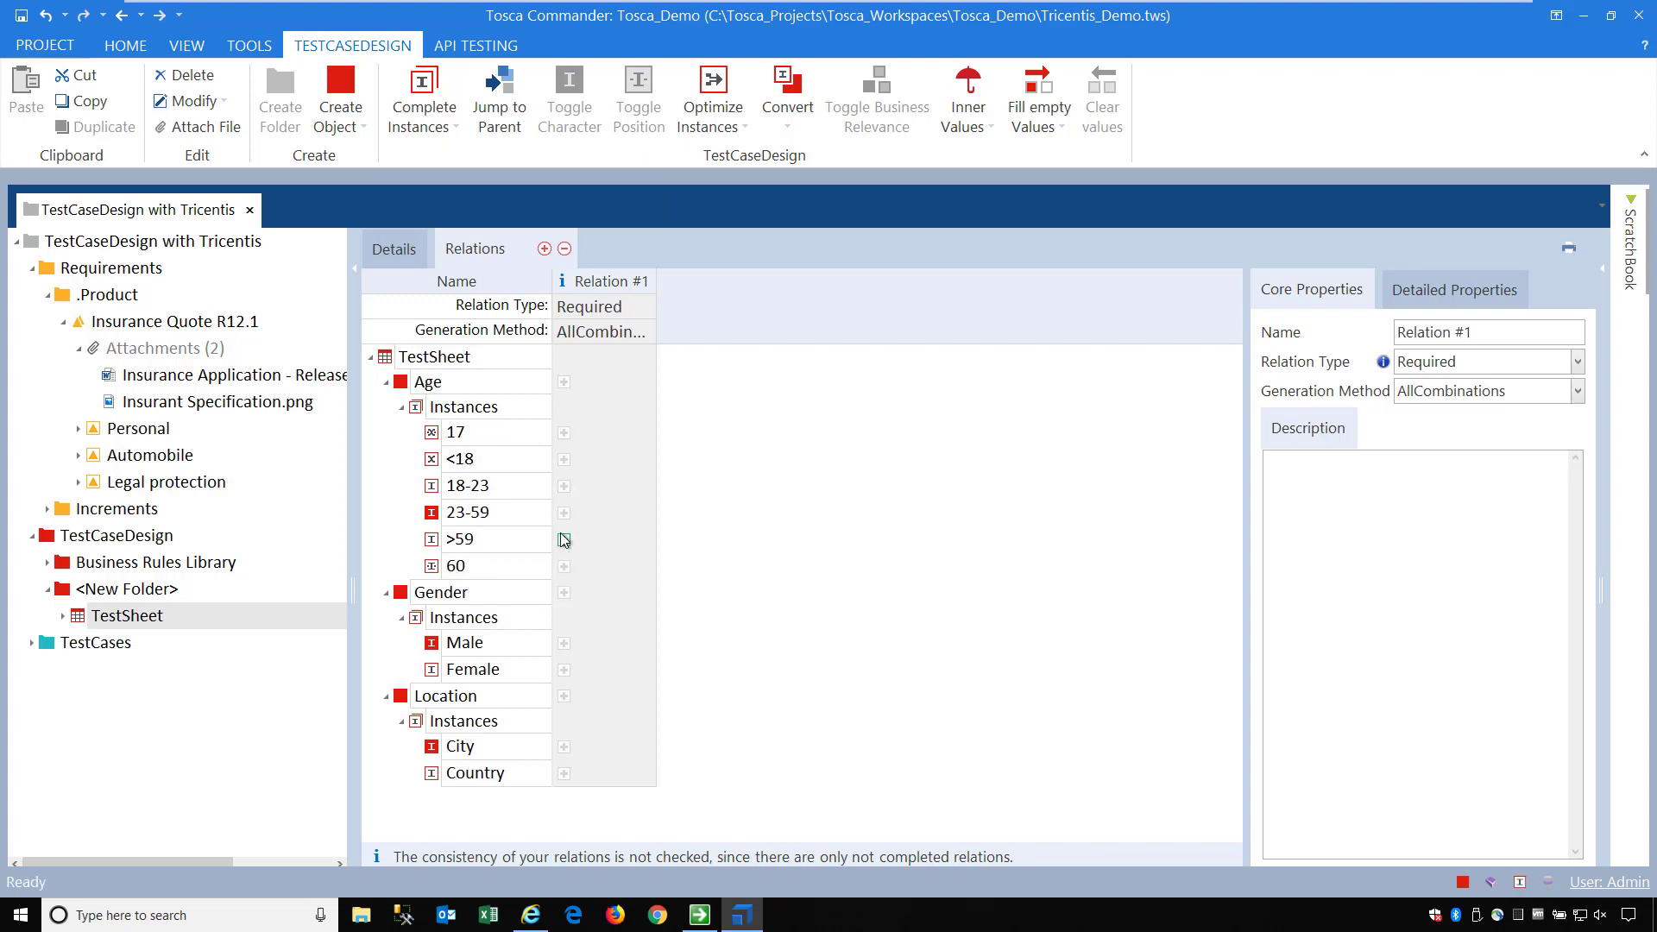
Include the instances 18-23, Male and Country in the required Relation #1
left_click(565, 487)
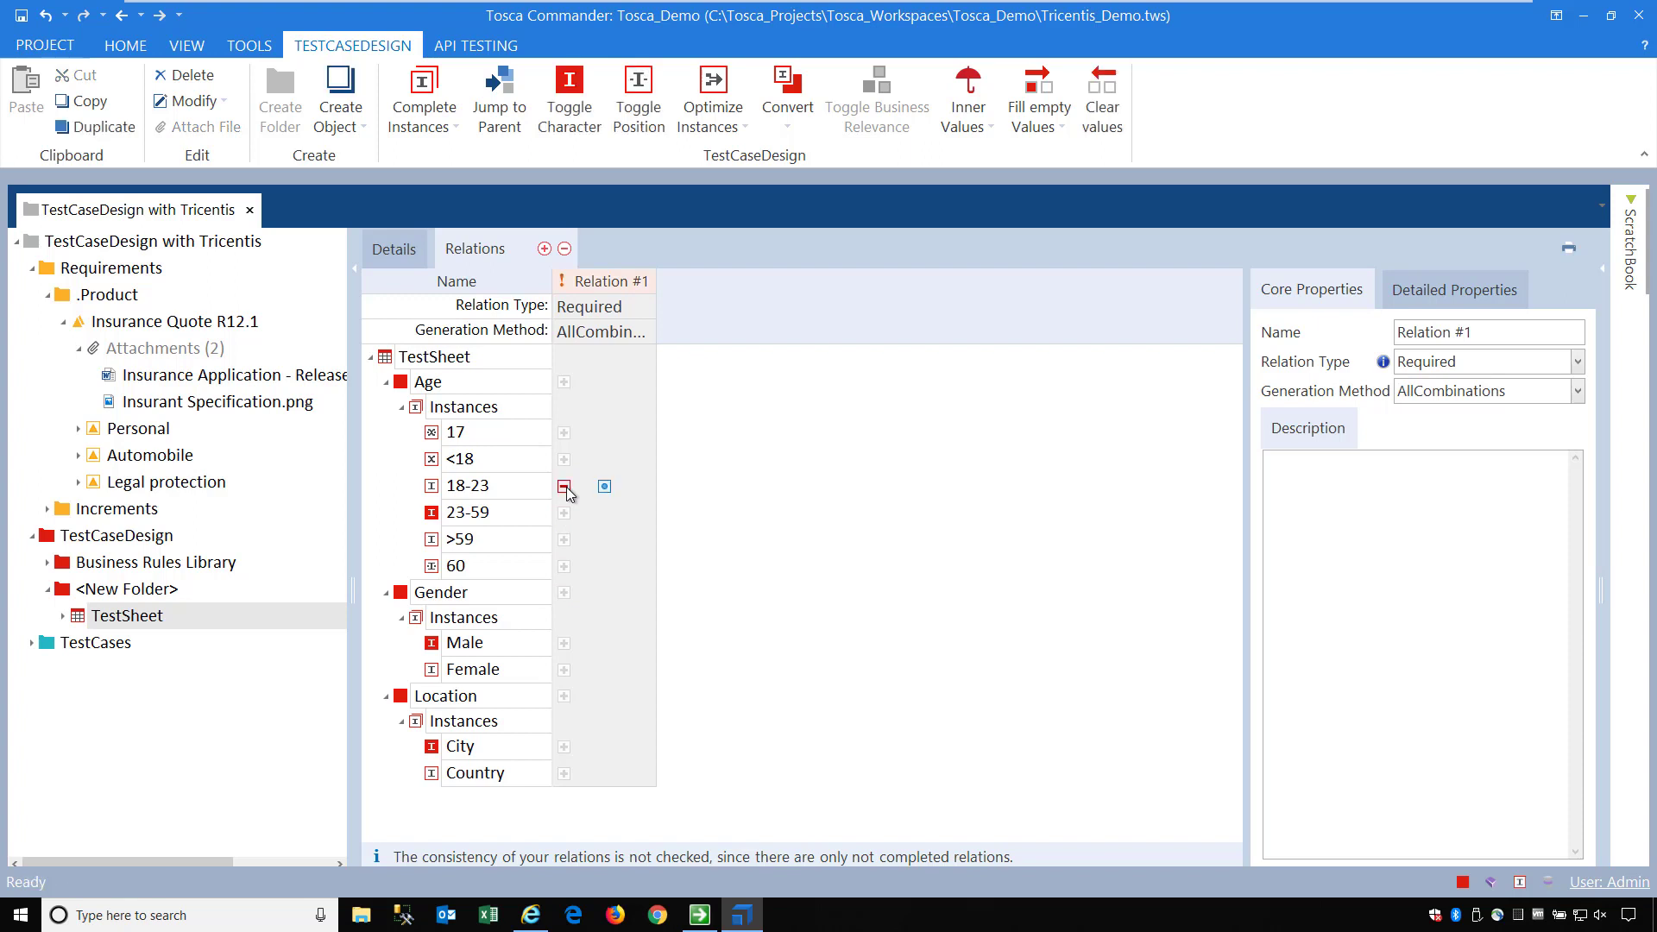
left_click(565, 644)
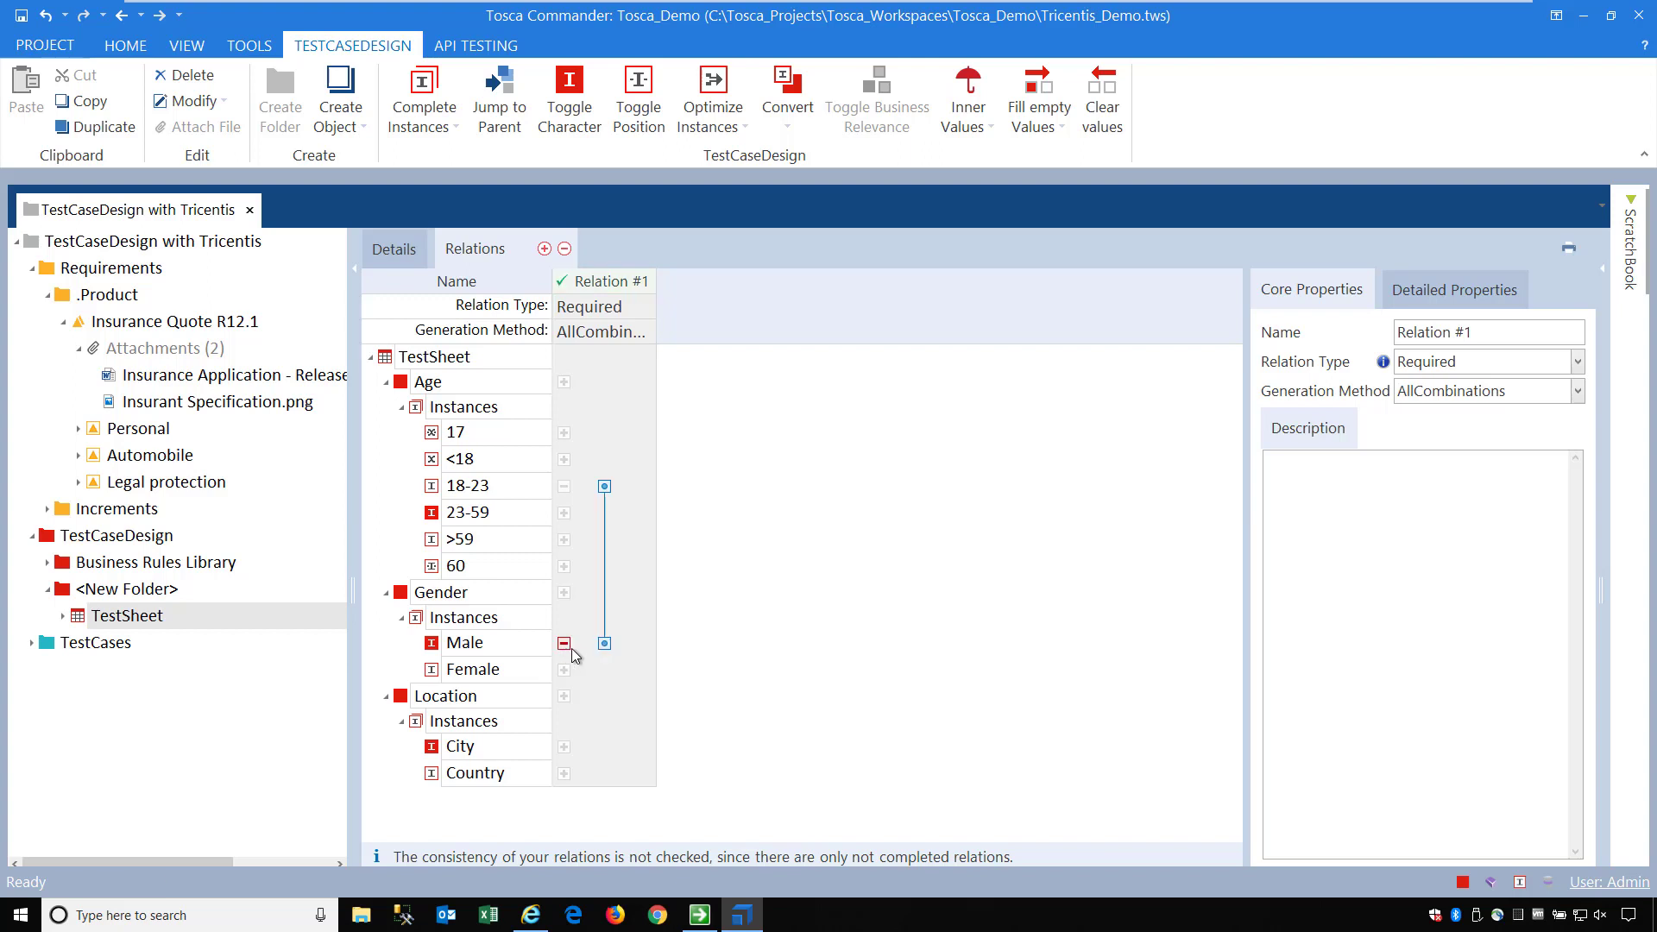
left_click(563, 776)
Generate instances for the whole TestSheet by linear expansion from its detail view
left_click(404, 249)
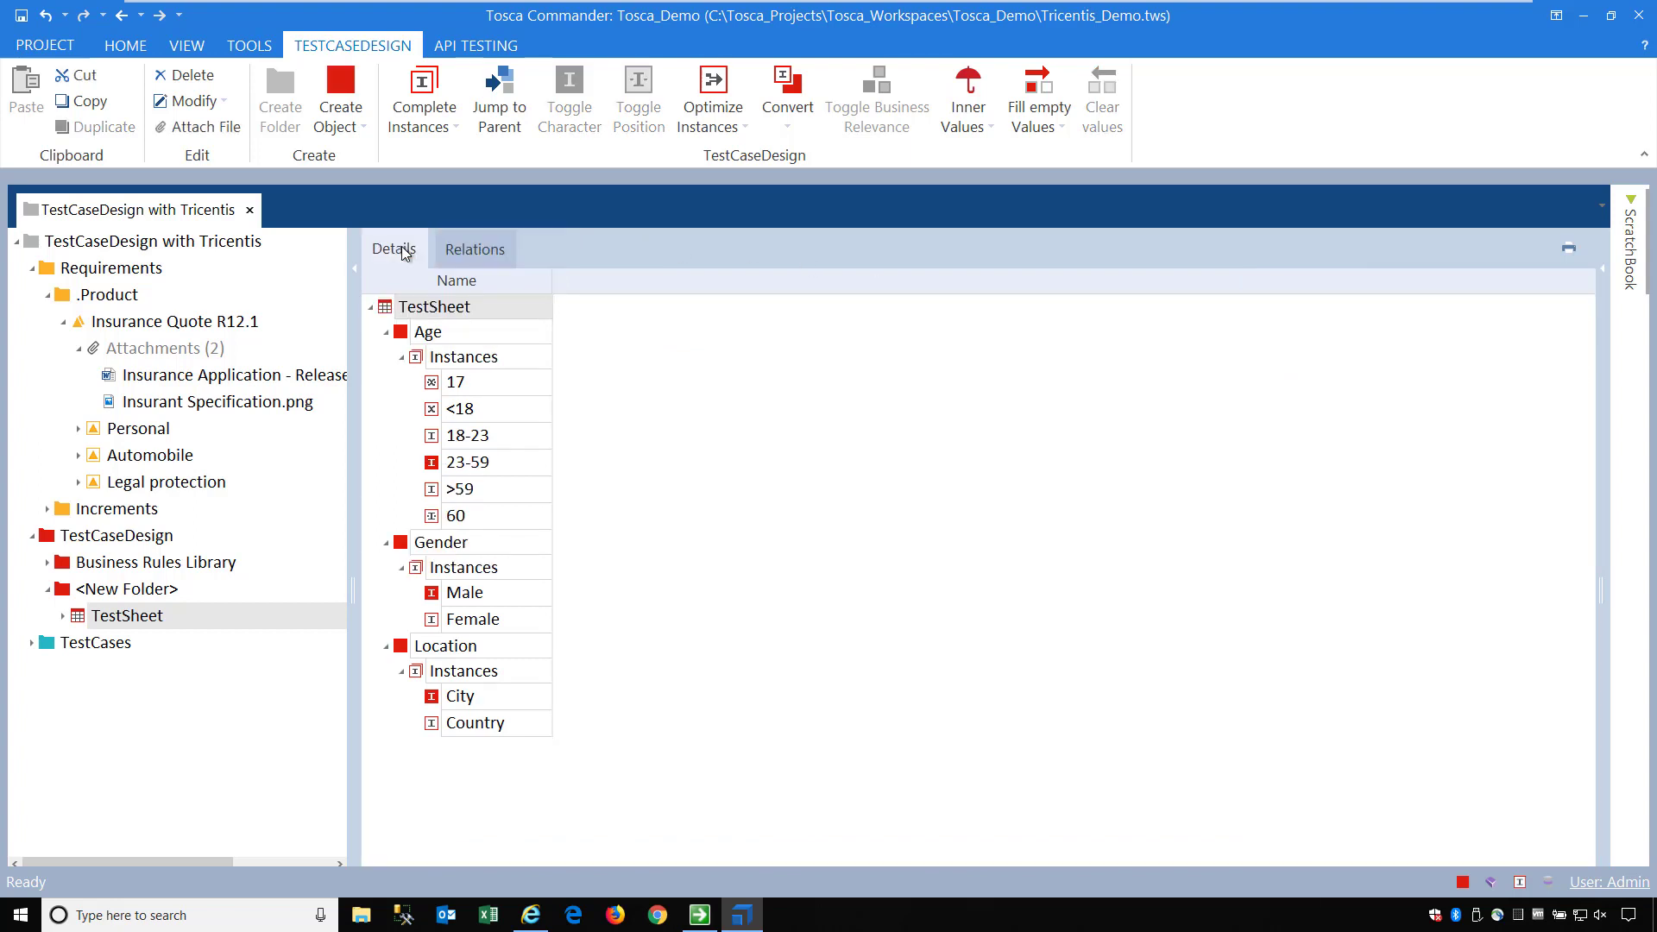
right_click(387, 309)
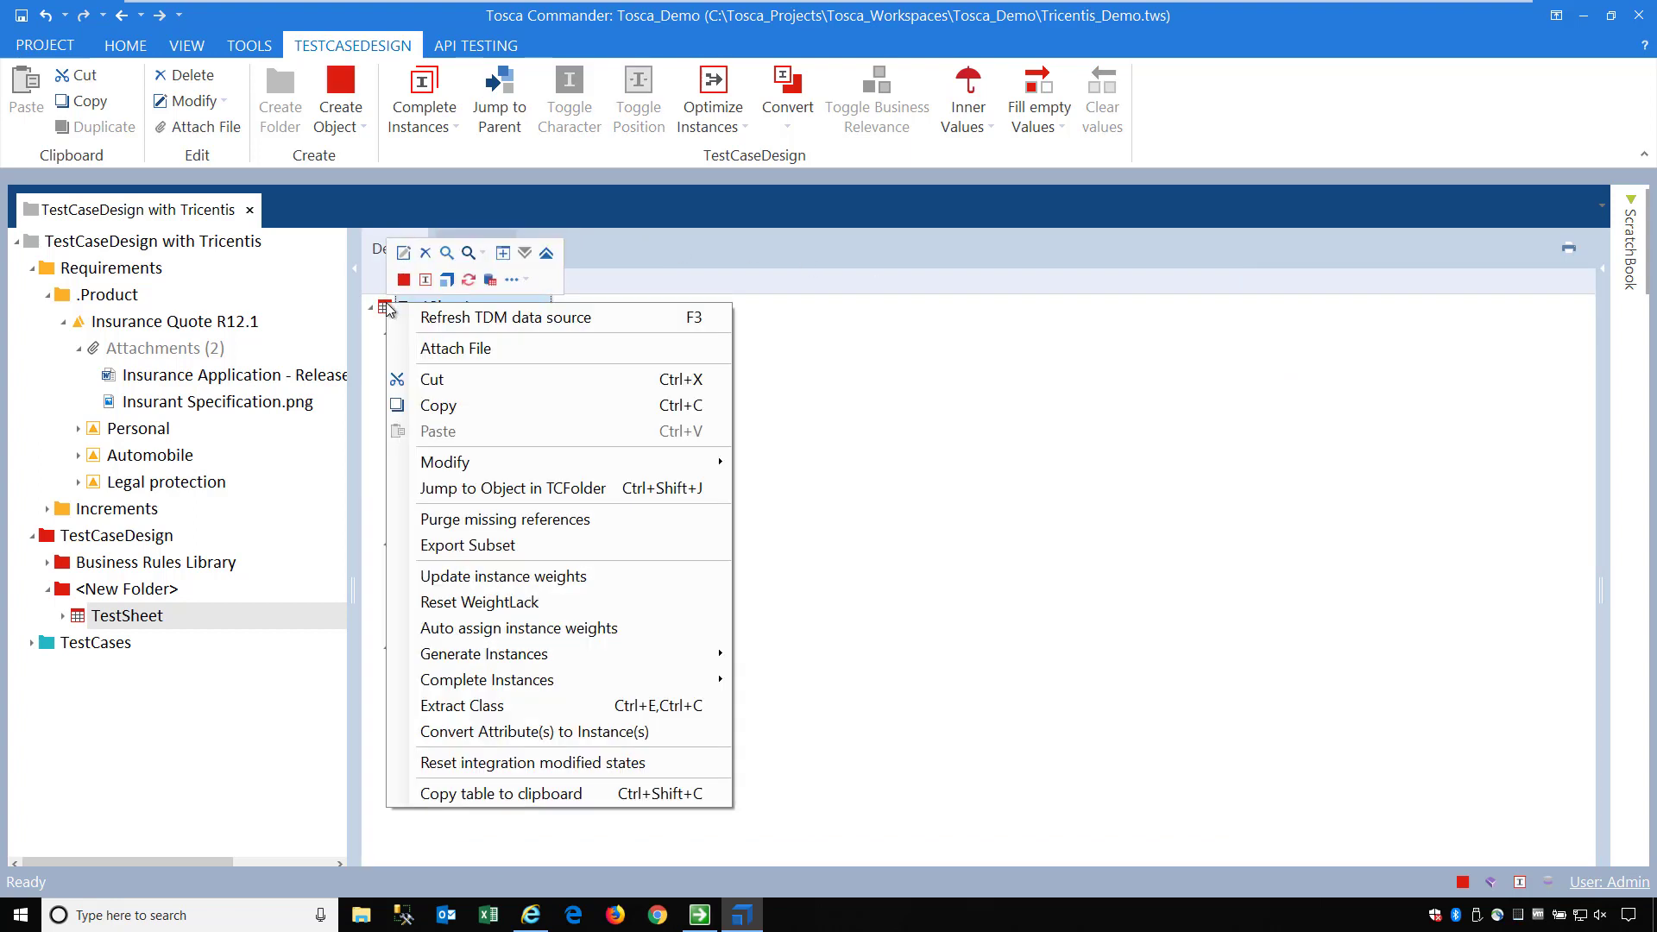
mouse_move(505, 656)
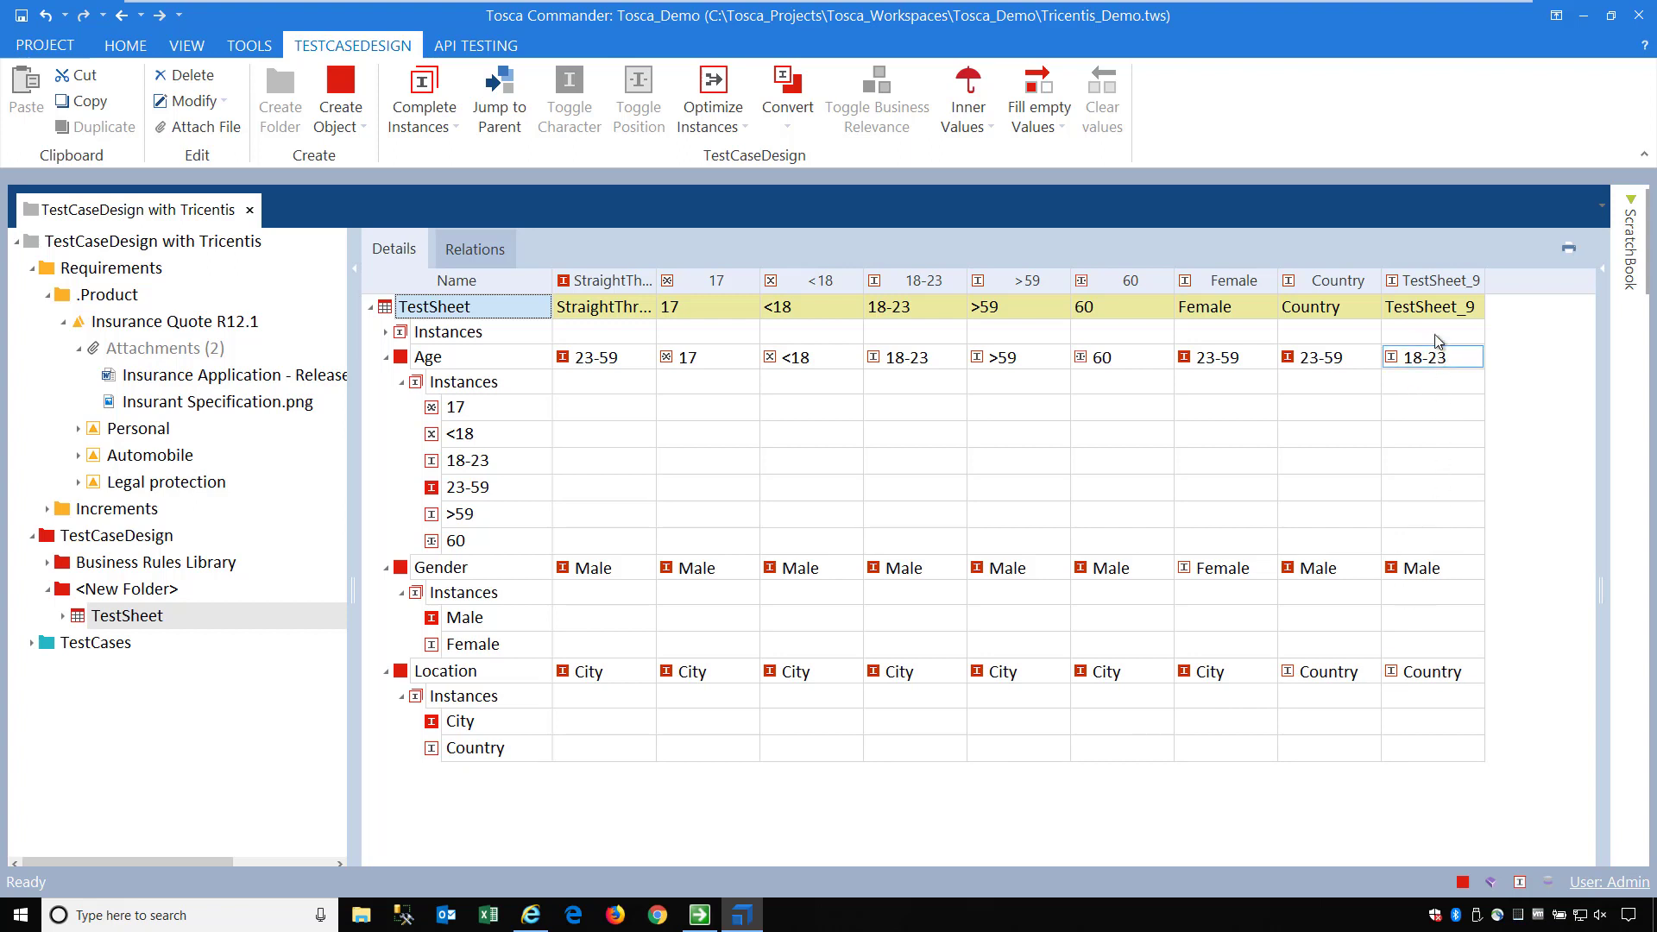
Rename the TestSheet_9 instance as HighRiskScenario and widen its column to fit the full name
left_click(1436, 302)
left_click(1437, 308)
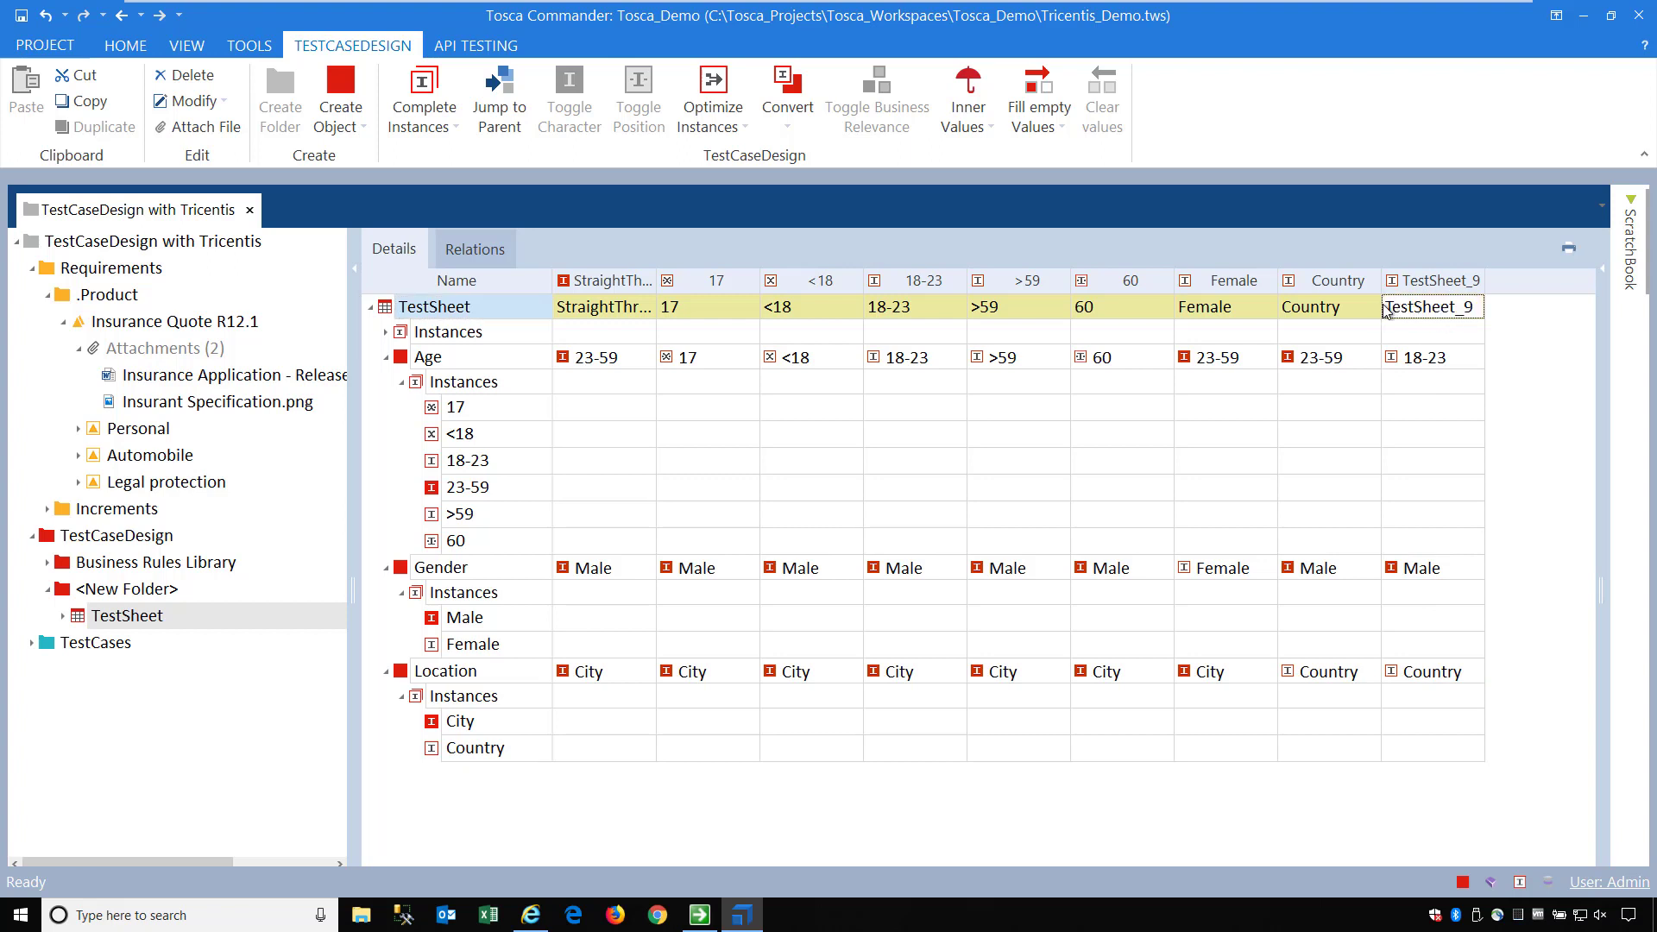
key("ctrl+a")
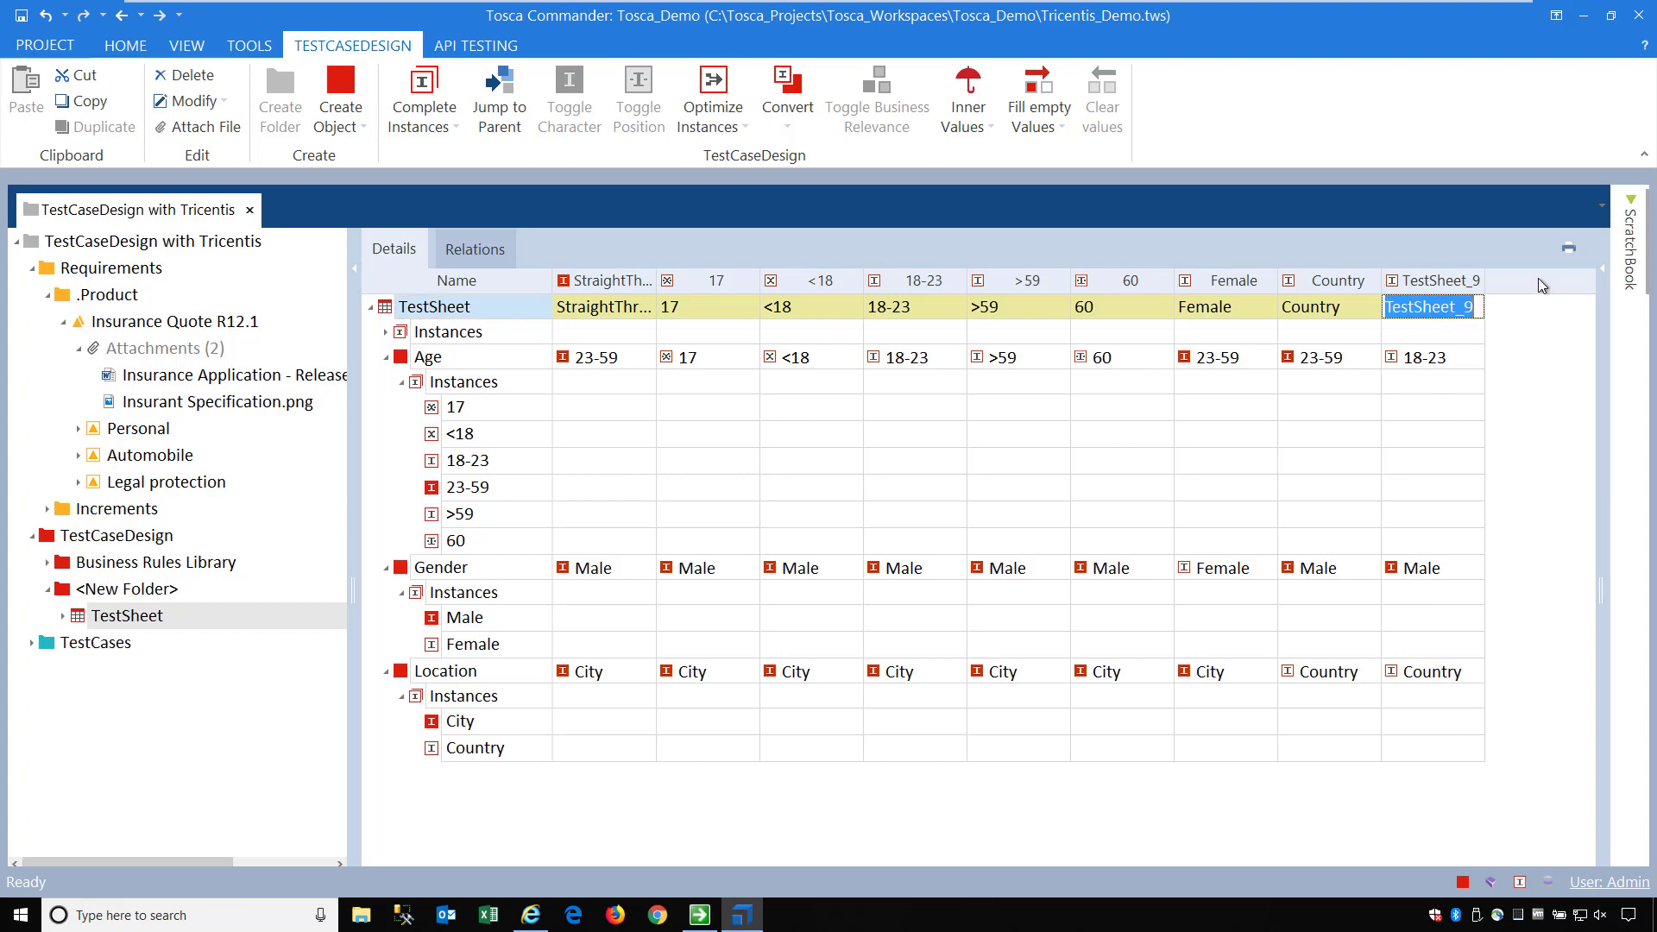
type("High")
key("BackSpace")
key("BackSpace")
key("BackSpace")
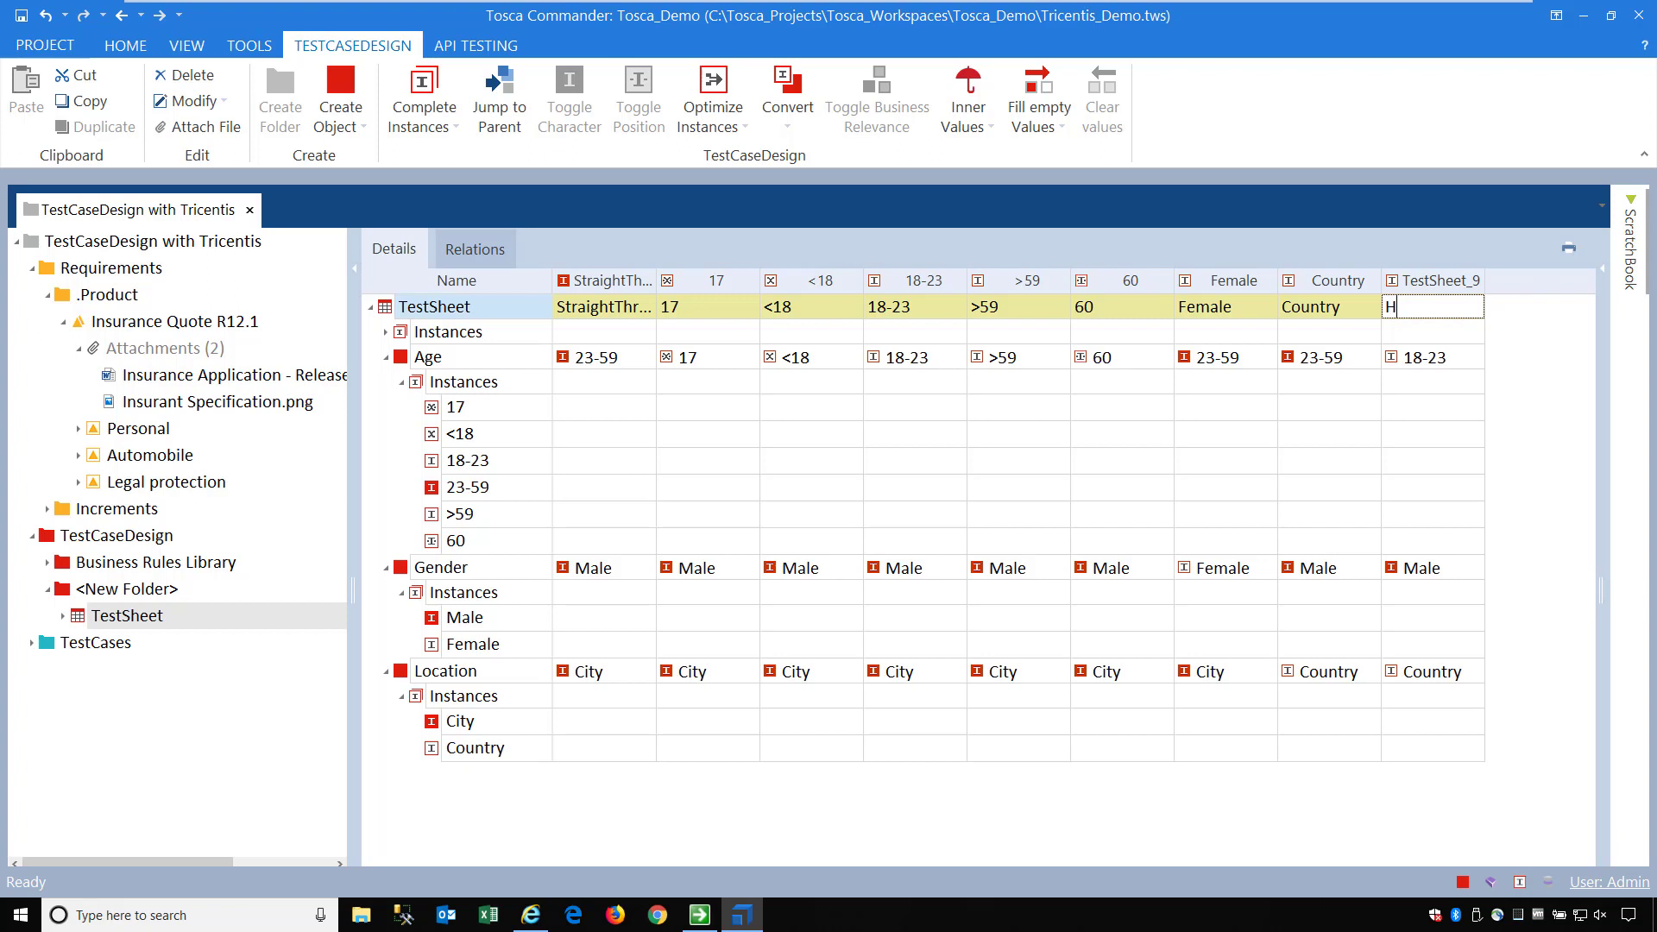
type("ighRiskScenario")
key("Return")
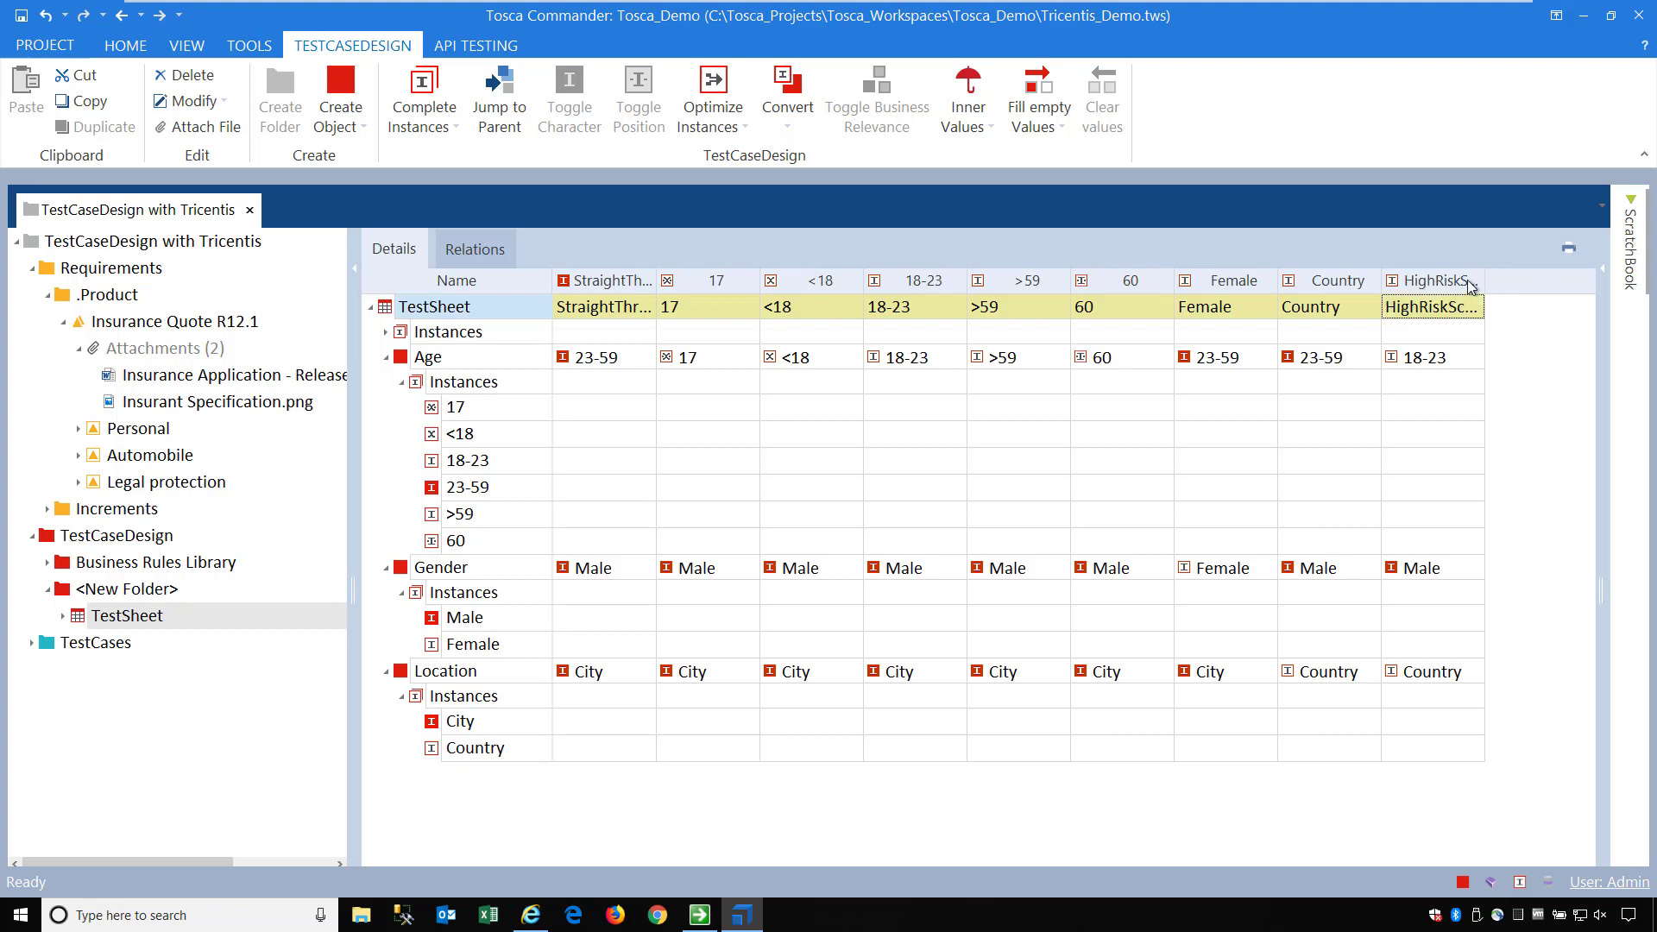
left_click_drag(1484, 281, 1525, 279)
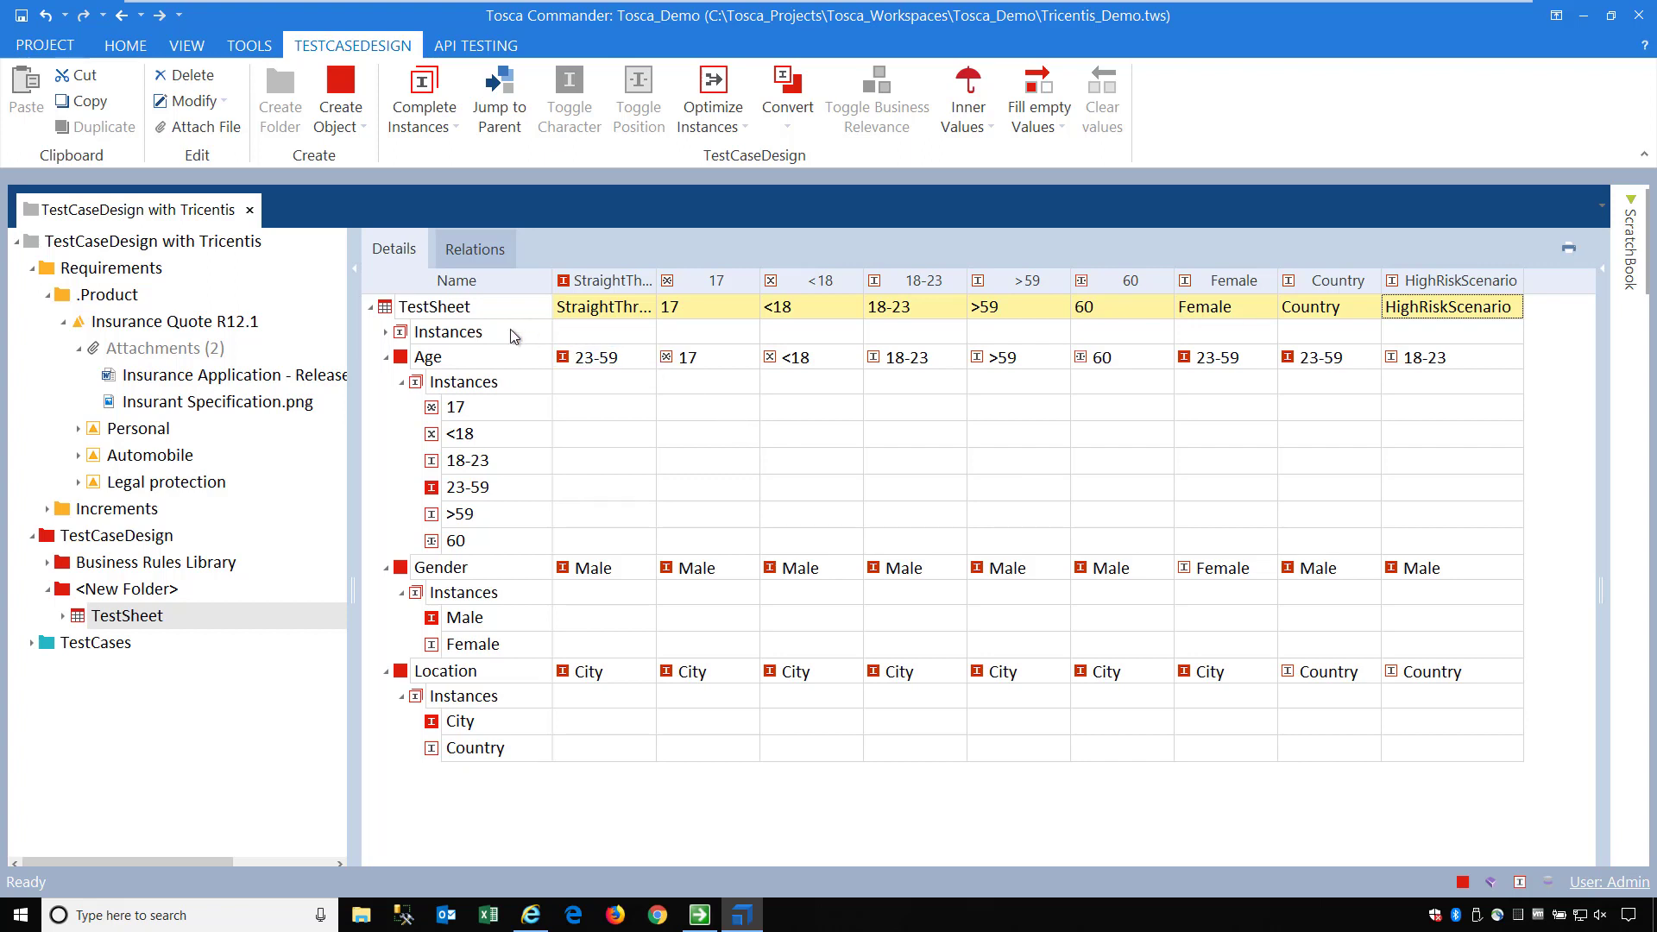
Add an attribute named Error Messages to the TestSheet
right_click(460, 313)
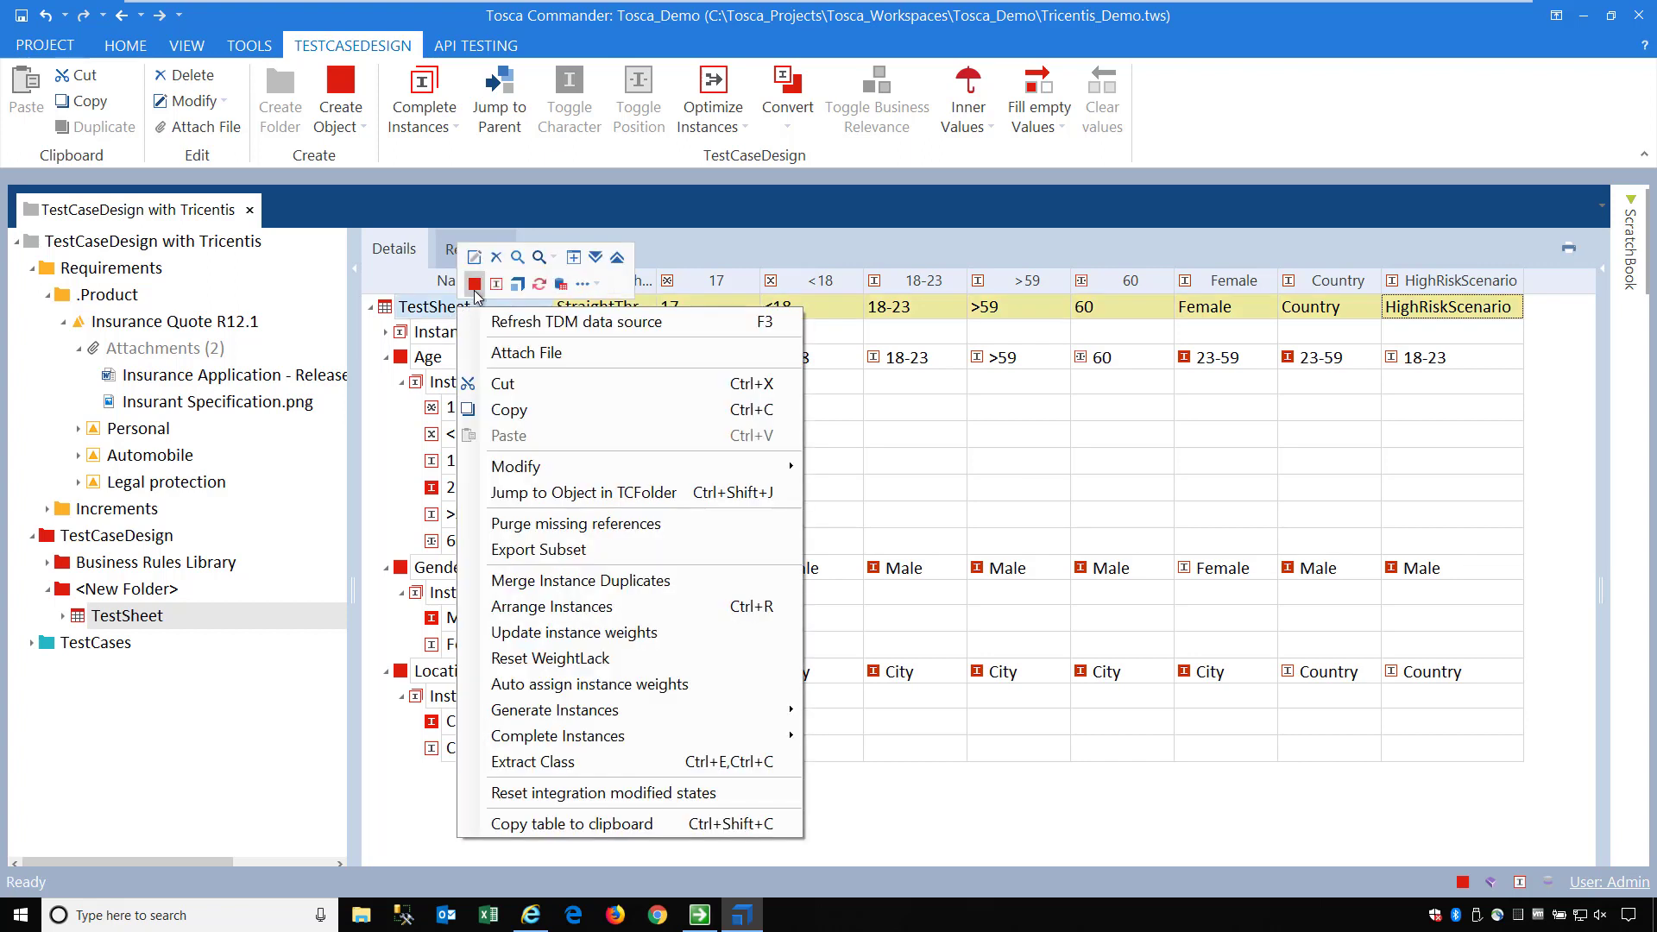
left_click(474, 292)
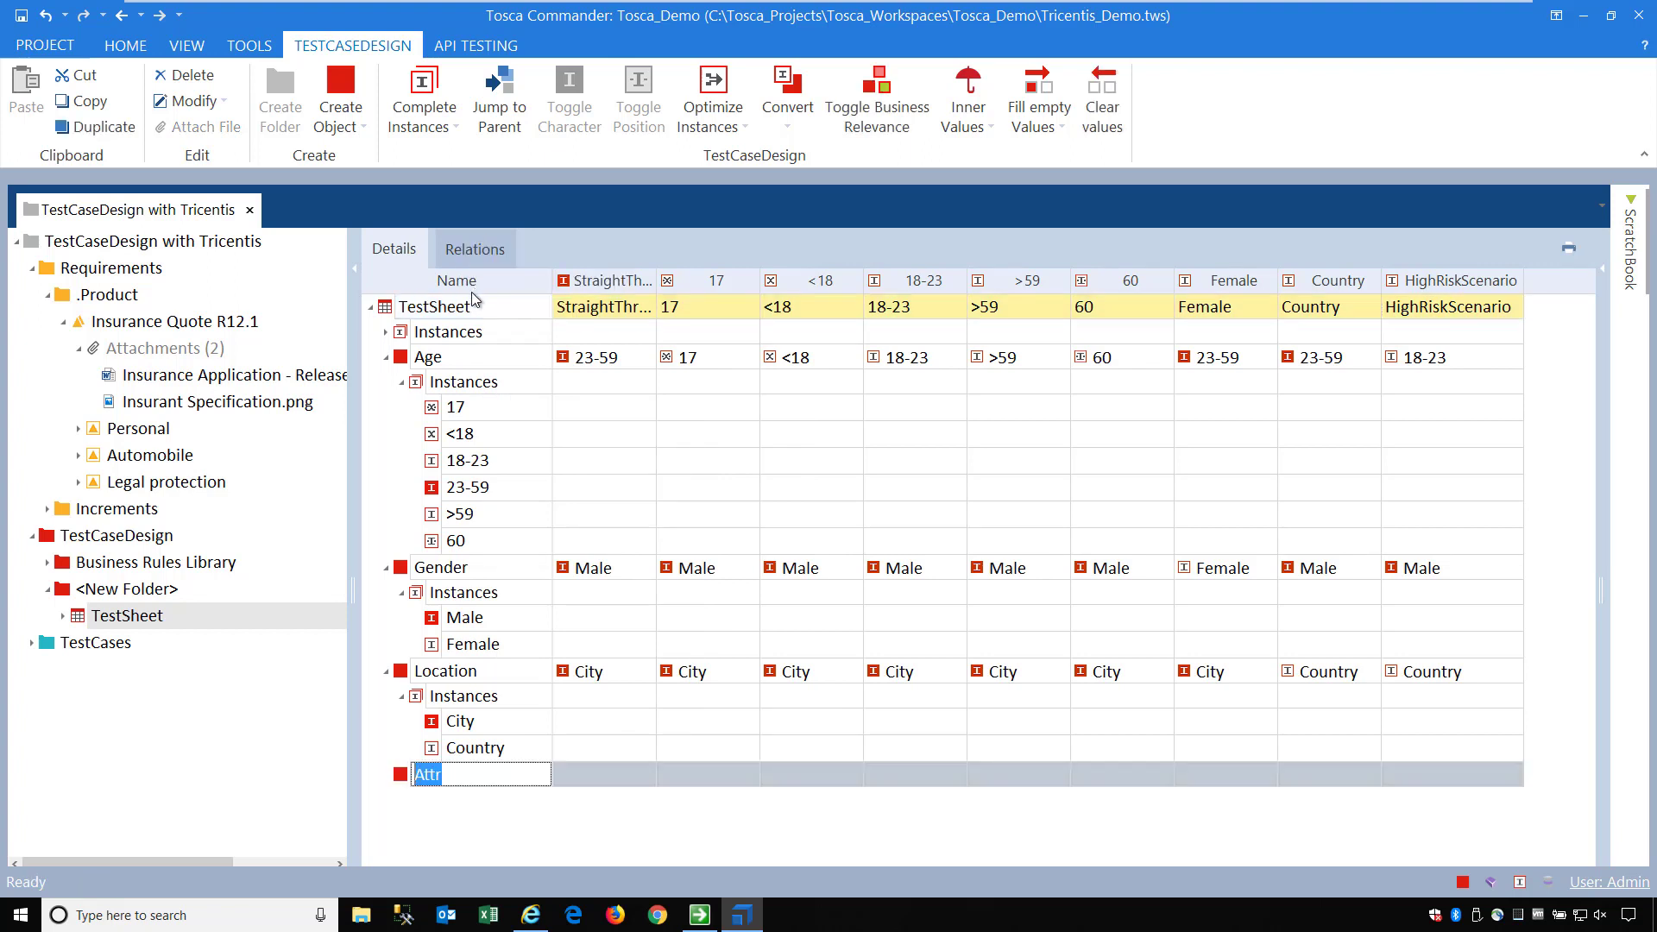
type("Error Messages")
key("Return")
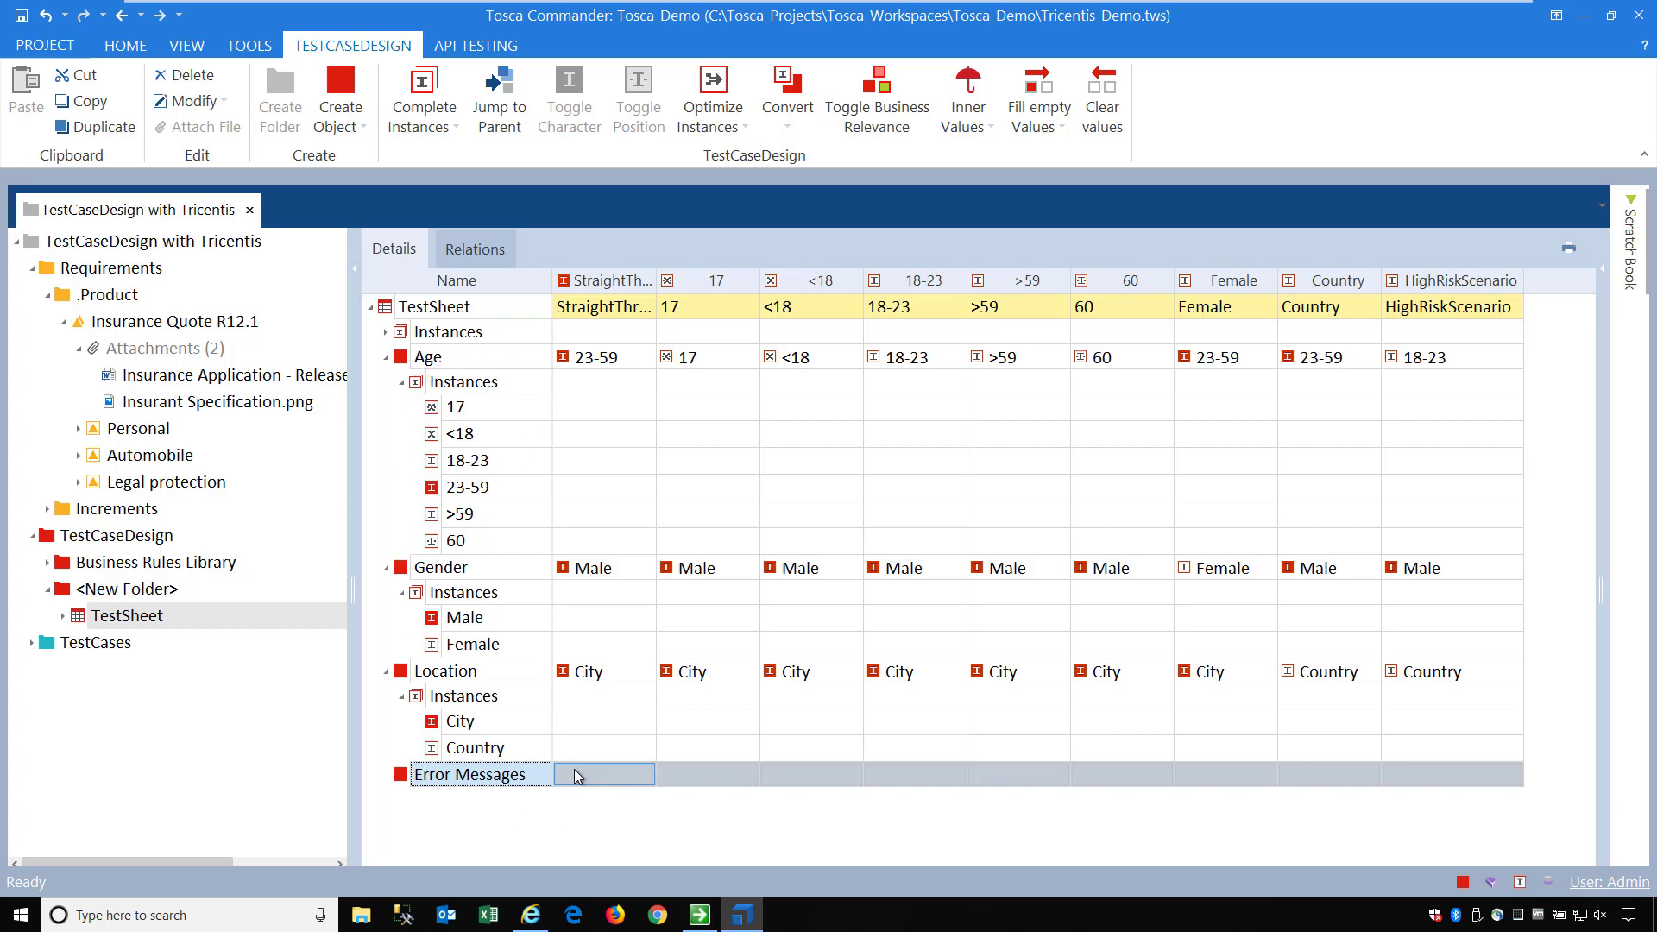
Add an instance named True to the Error Messages attribute
right_click(443, 780)
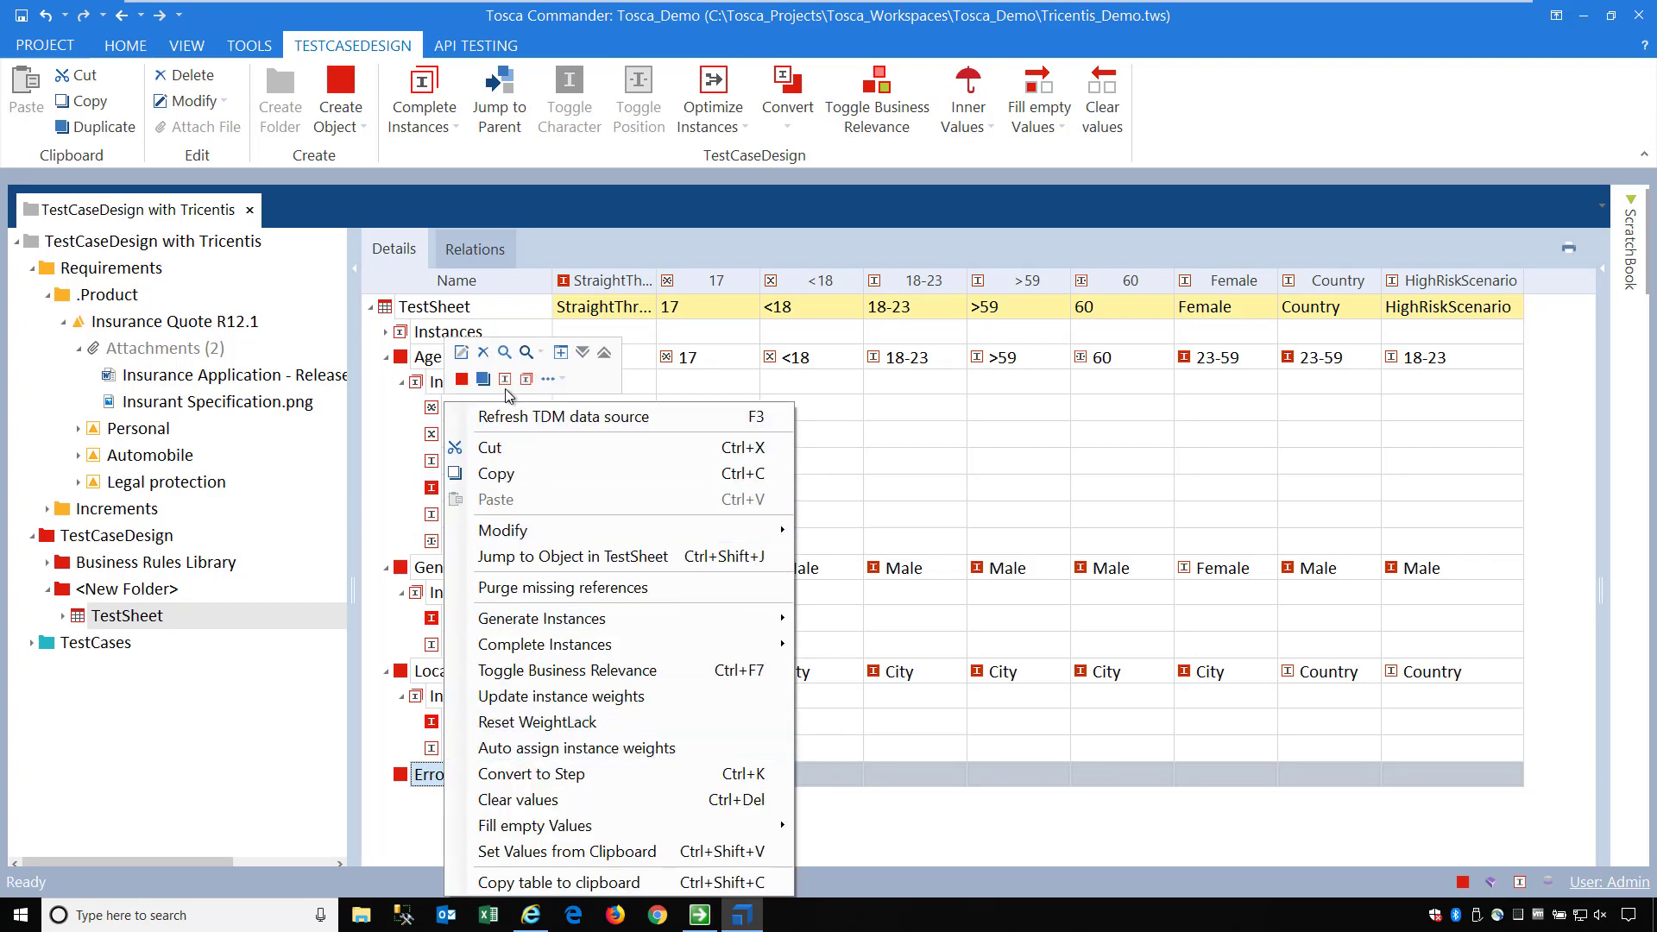
left_click(505, 387)
type("True")
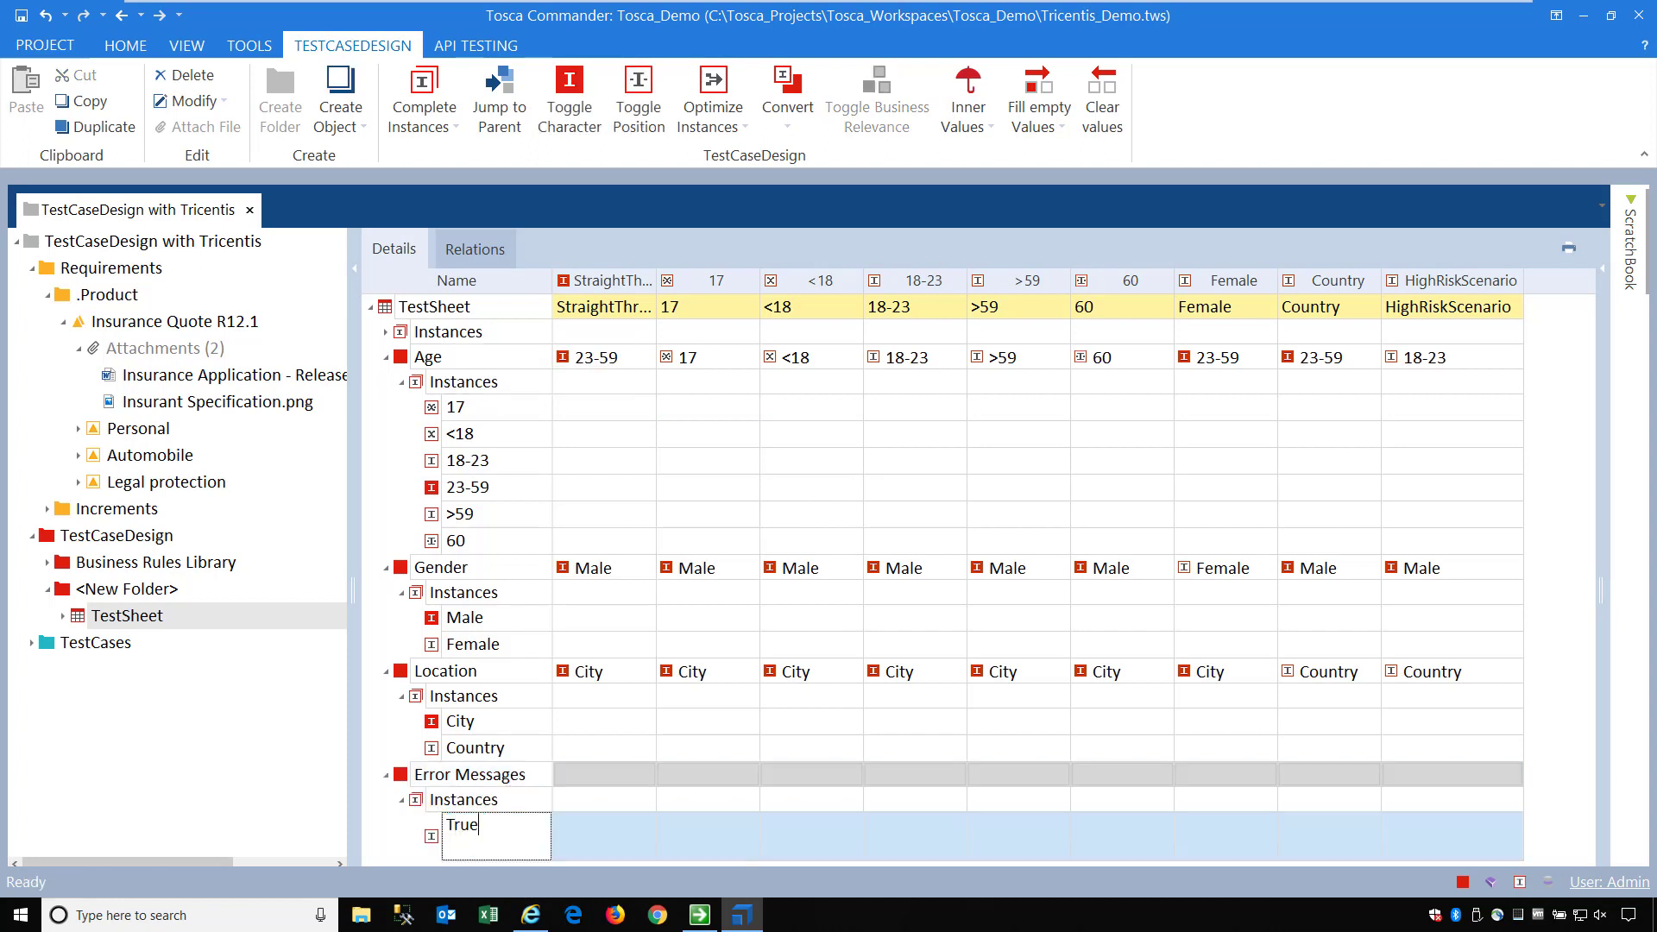
key("Return")
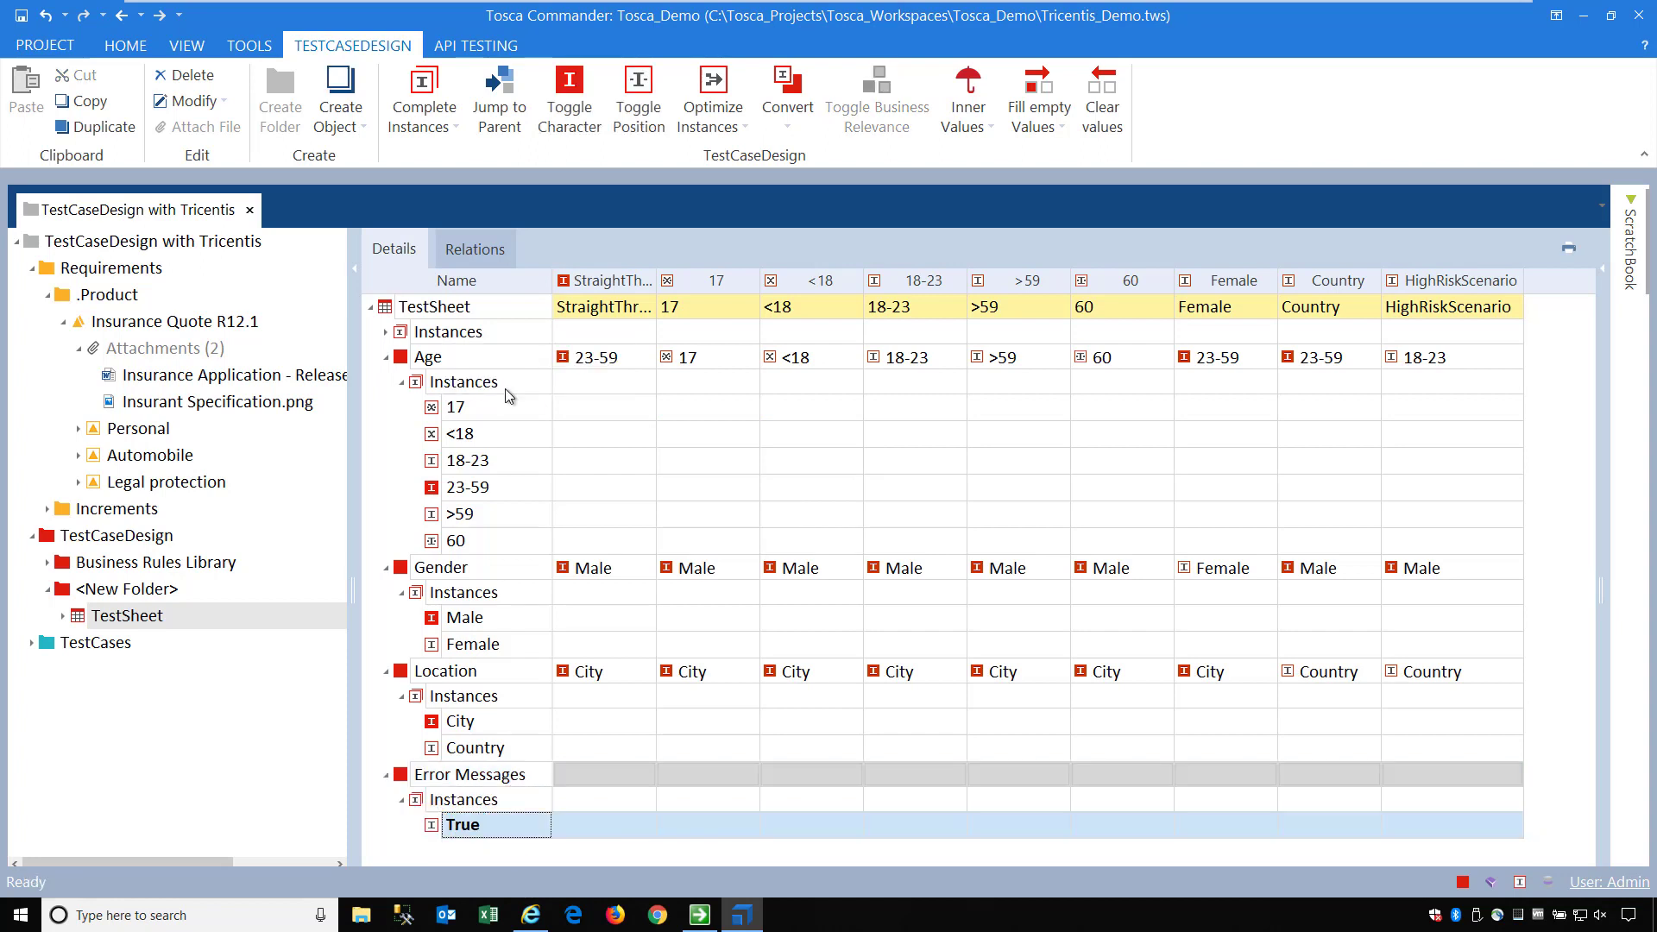
Toggle the business relevance of the Error Messages attribute
left_click(461, 799)
left_click(457, 782)
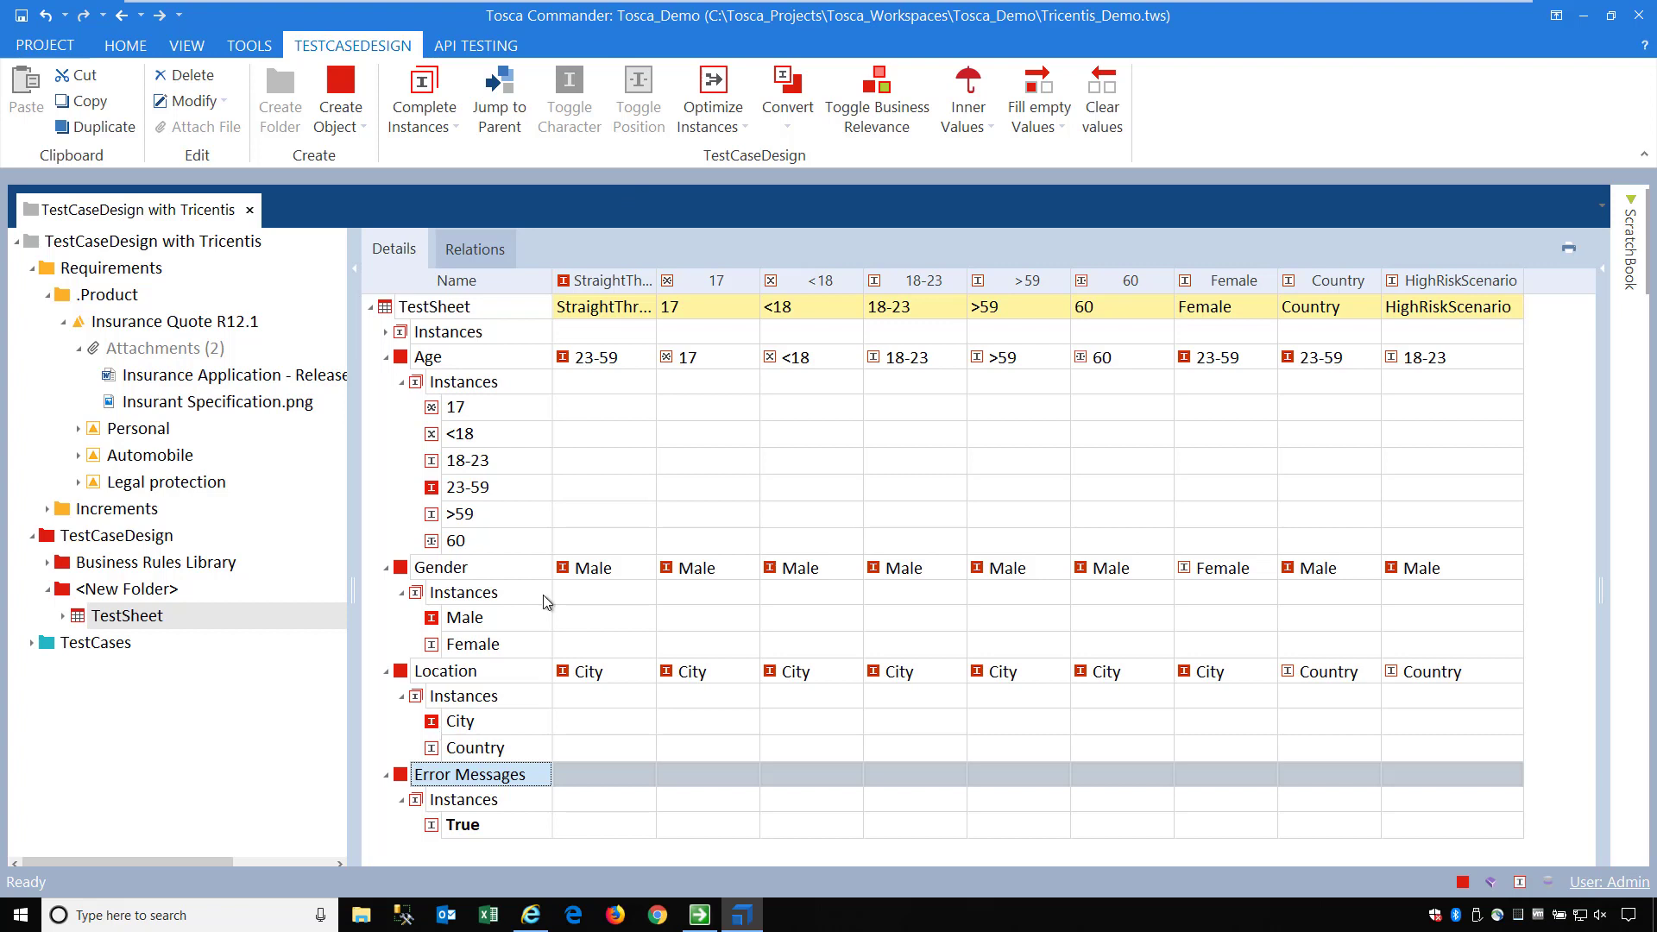
left_click(874, 99)
Set Error Messages to True for the 17 and <18 test case instances
left_click(739, 776)
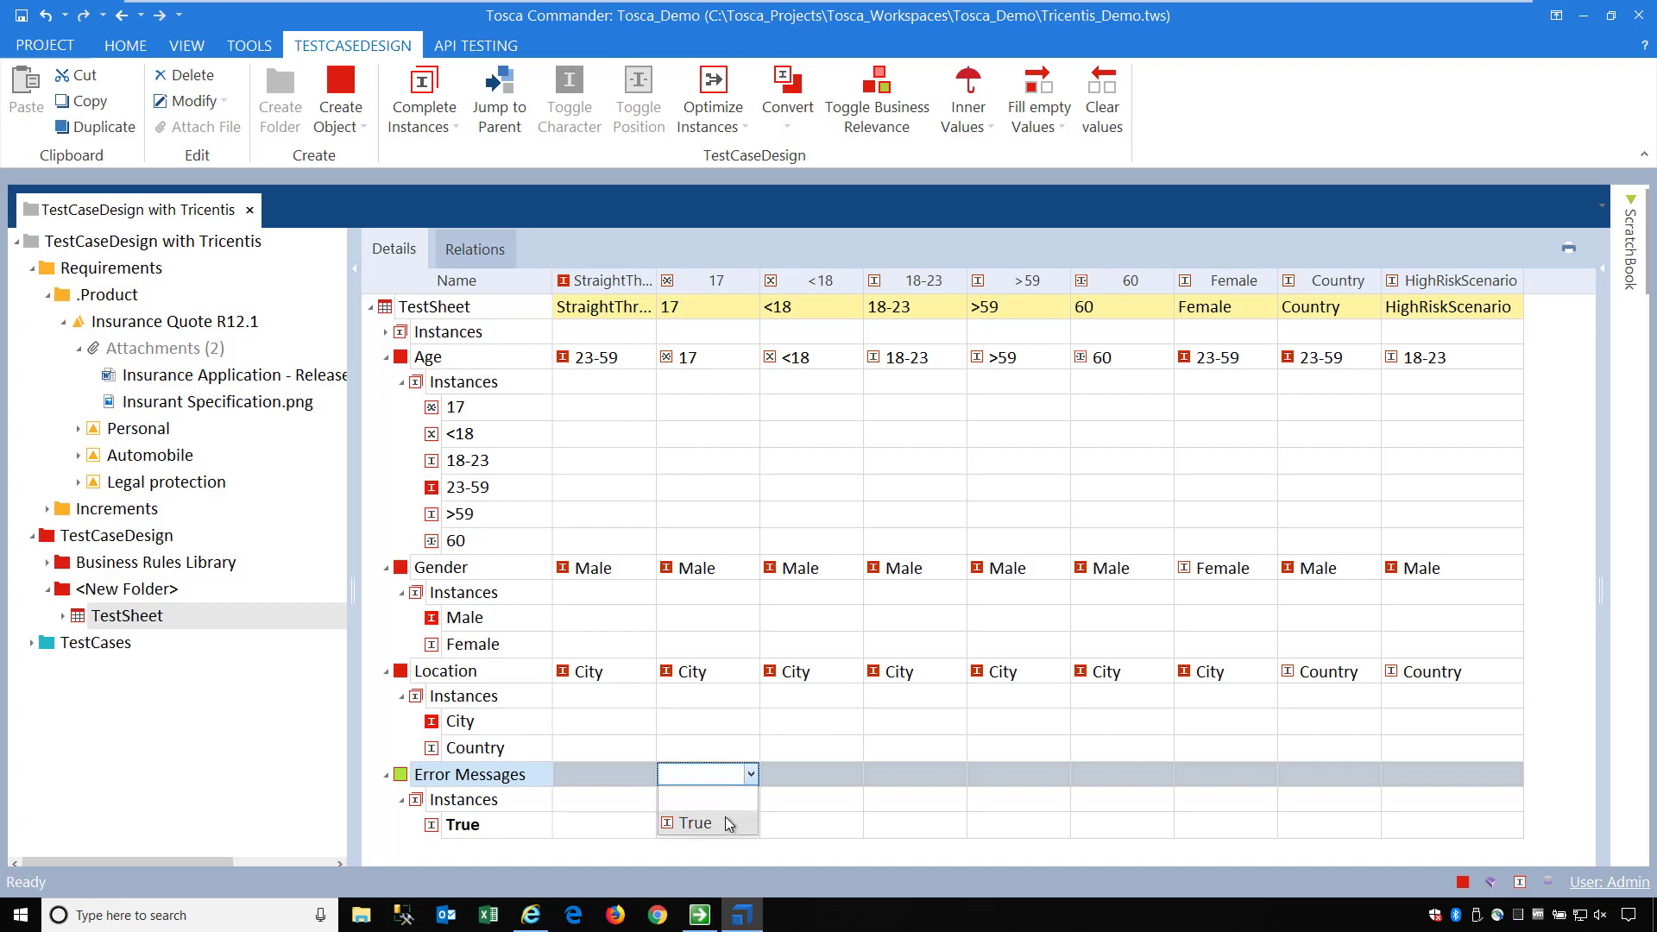
left_click(730, 818)
left_click(854, 775)
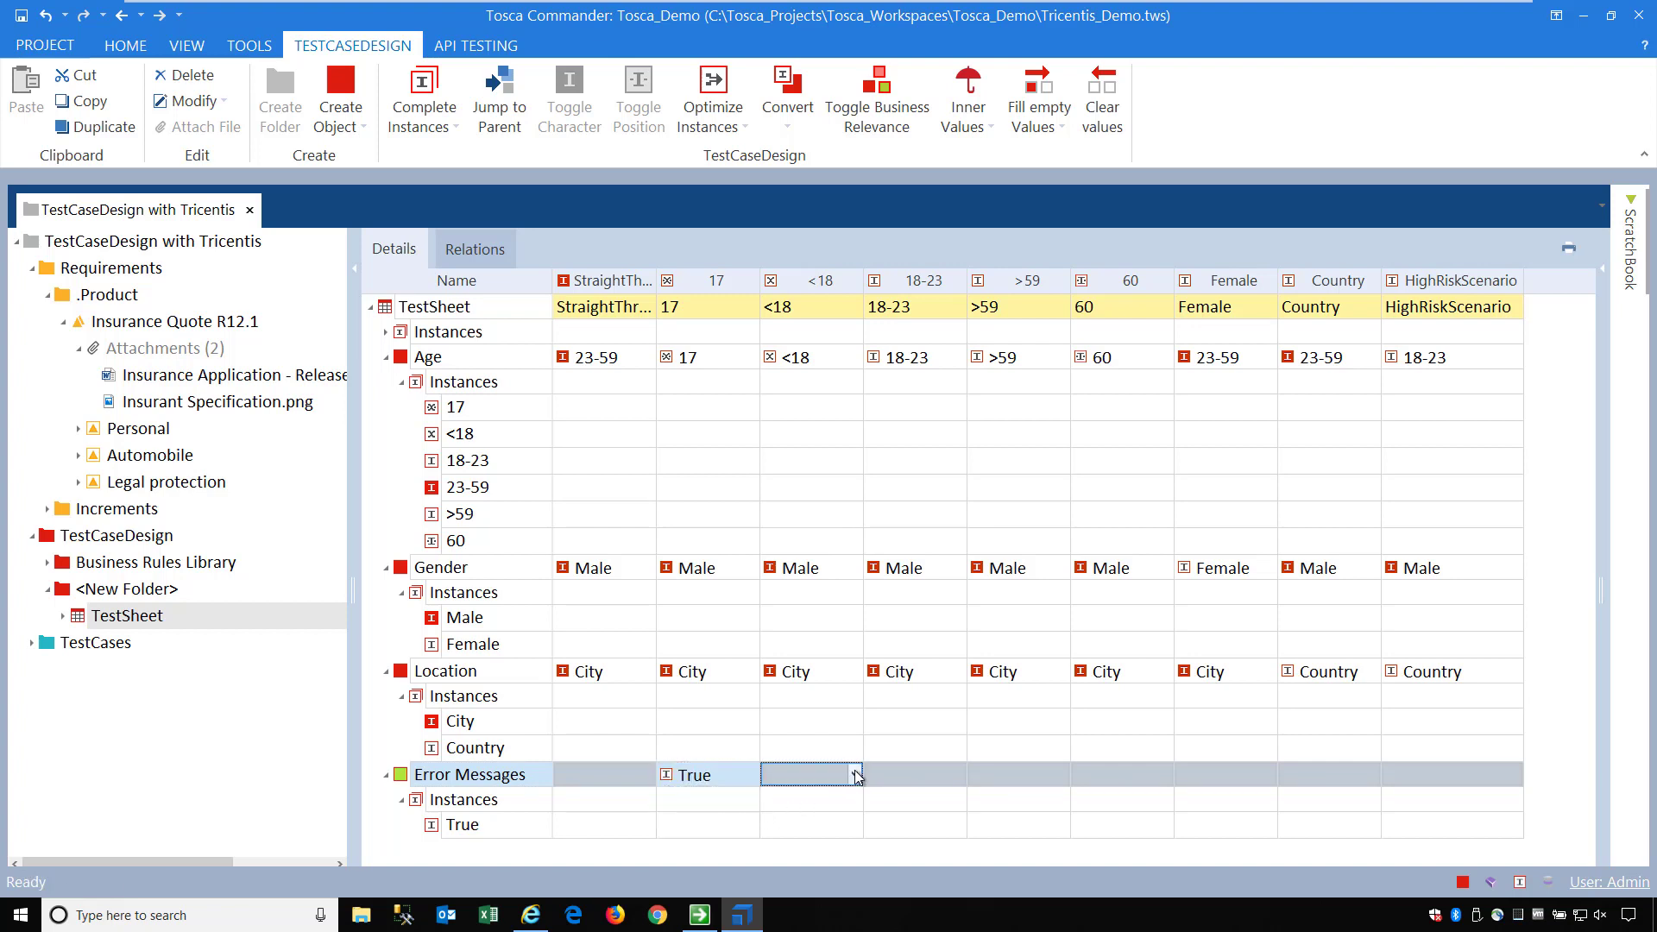
left_click(855, 778)
left_click(854, 778)
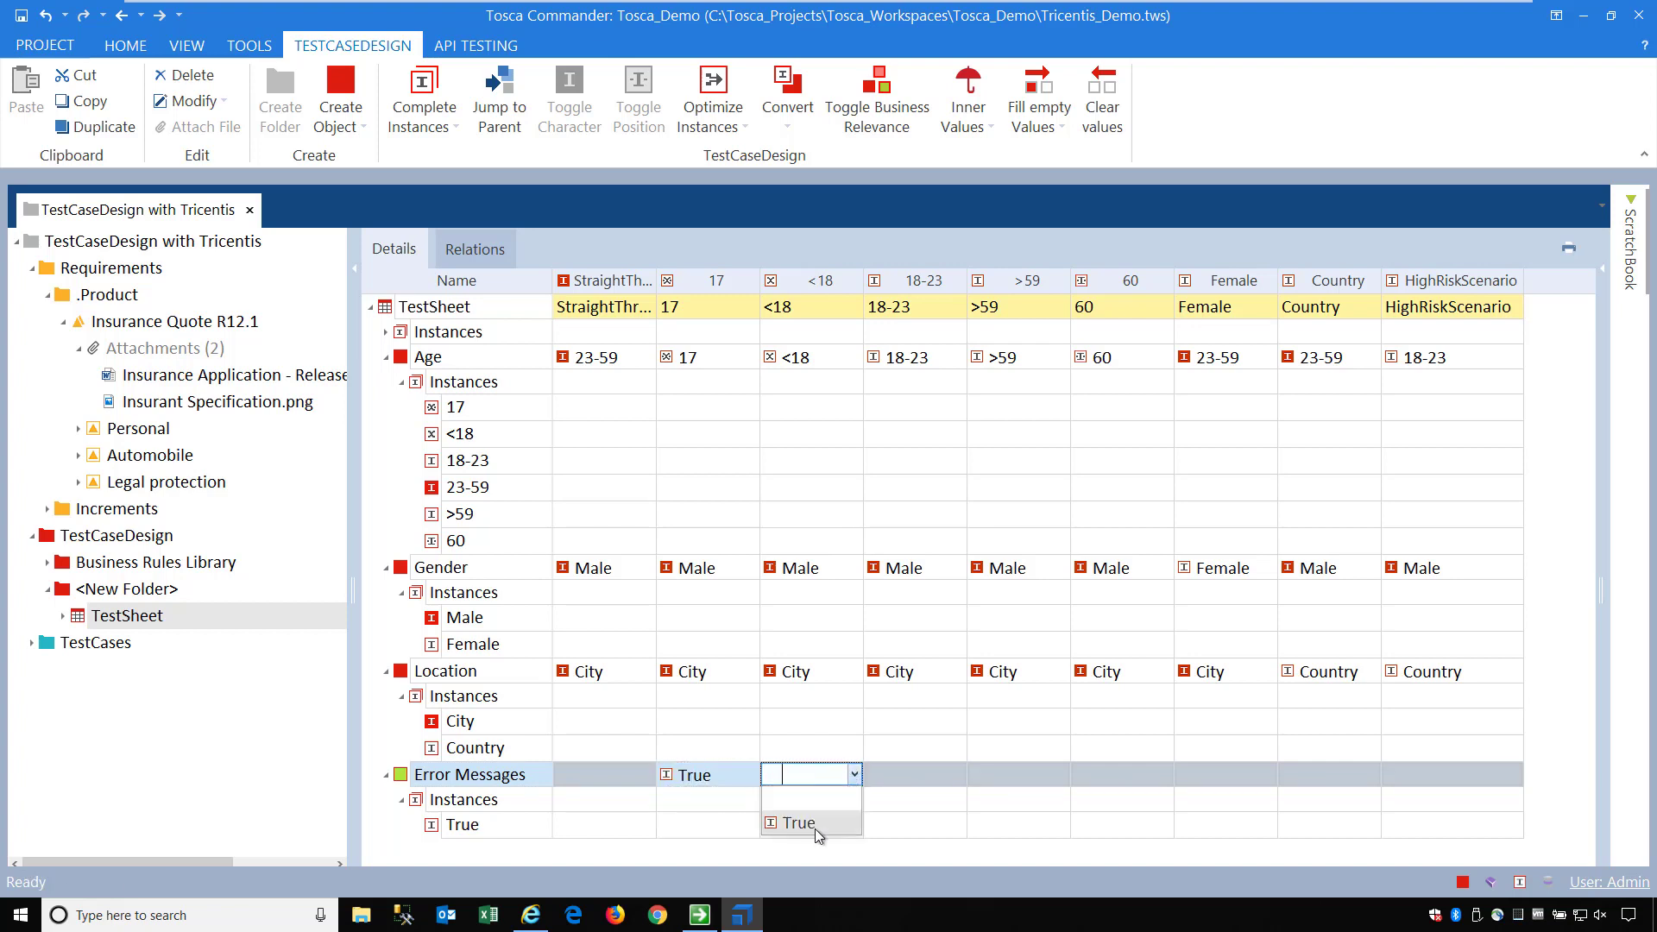
left_click(815, 828)
left_click(880, 778)
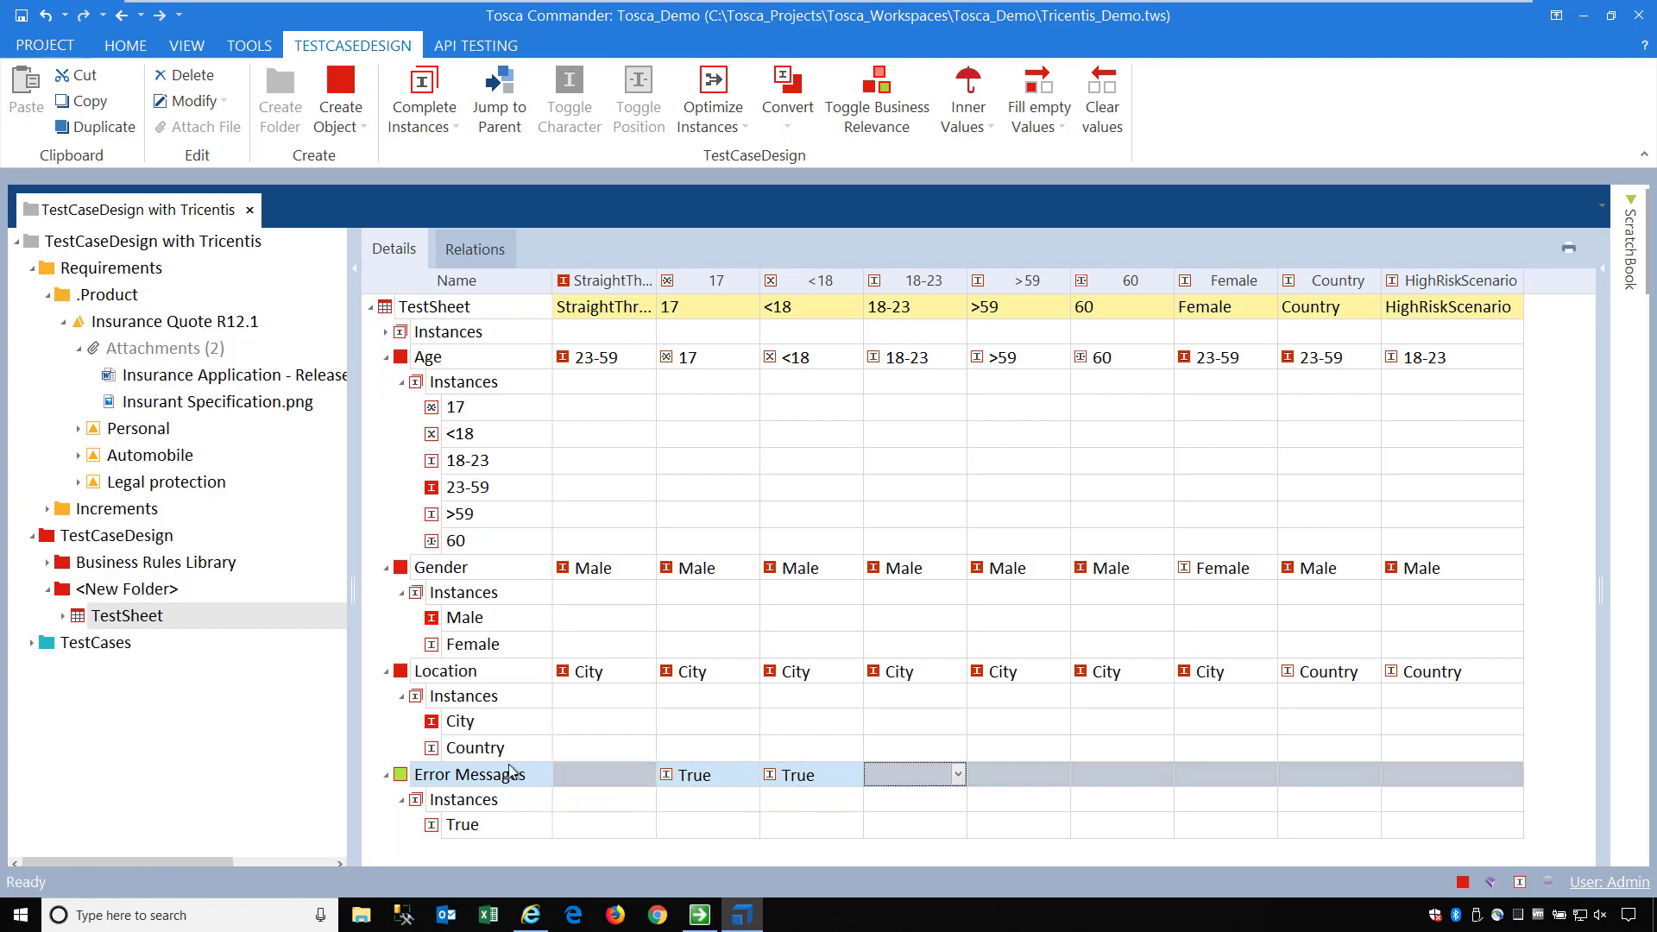
left_click(542, 775)
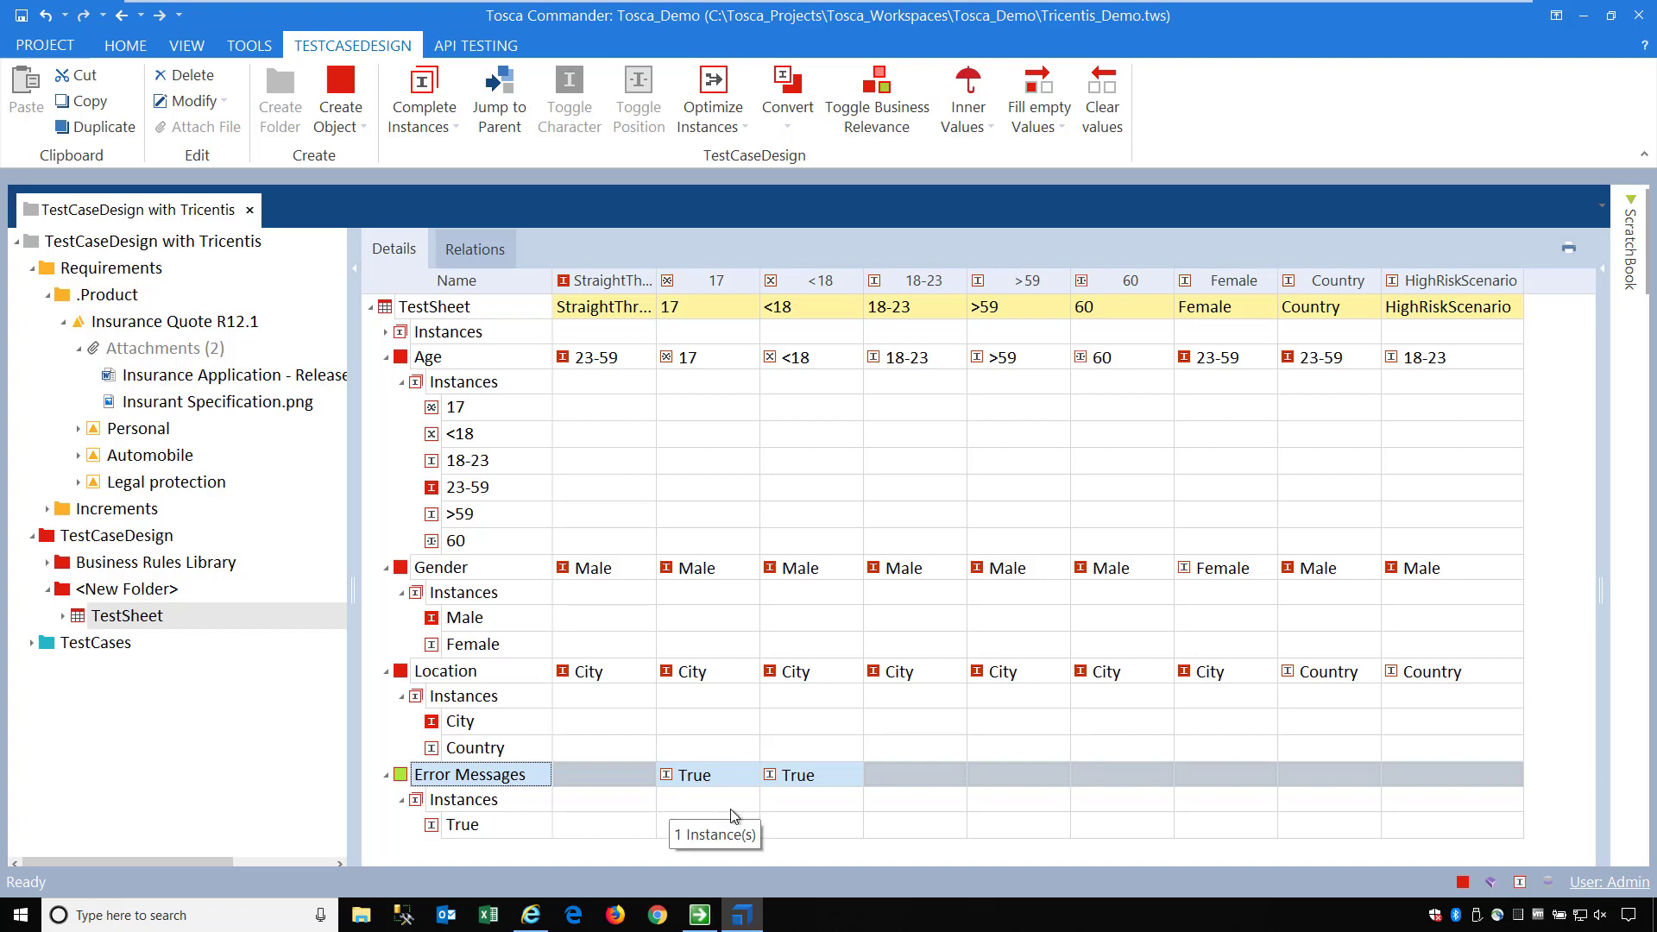
left_click(464, 315)
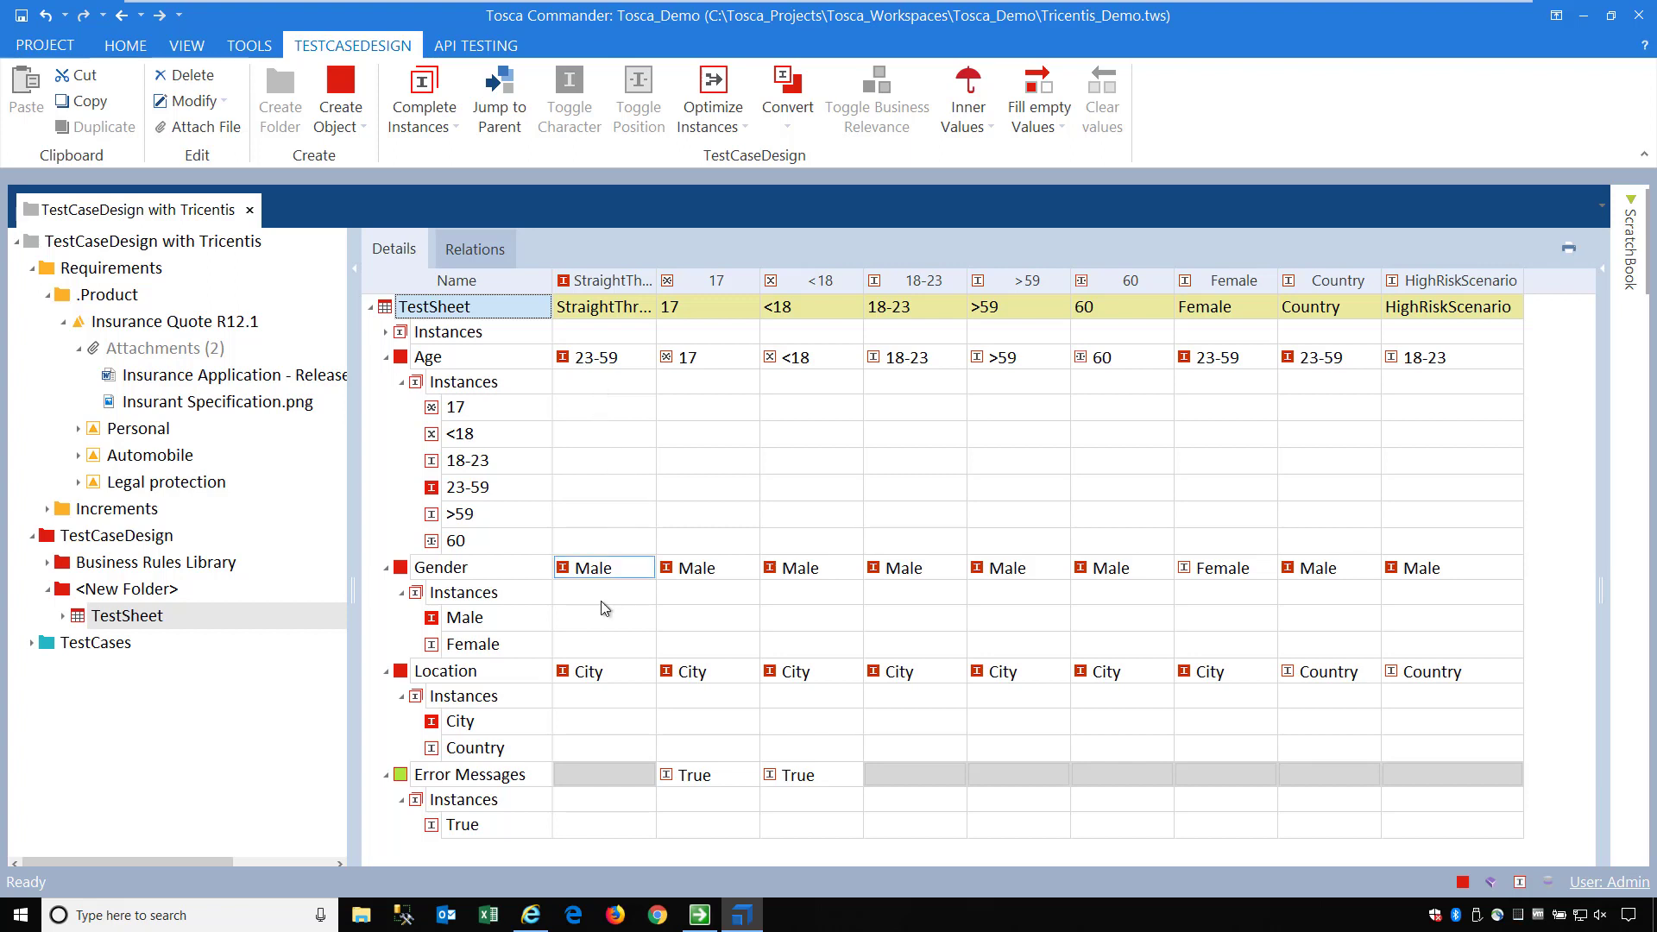
Link the TestSheet to the Truck insurance requirement under Different vehicles in Insurance Quote R12.1
left_click(78, 618)
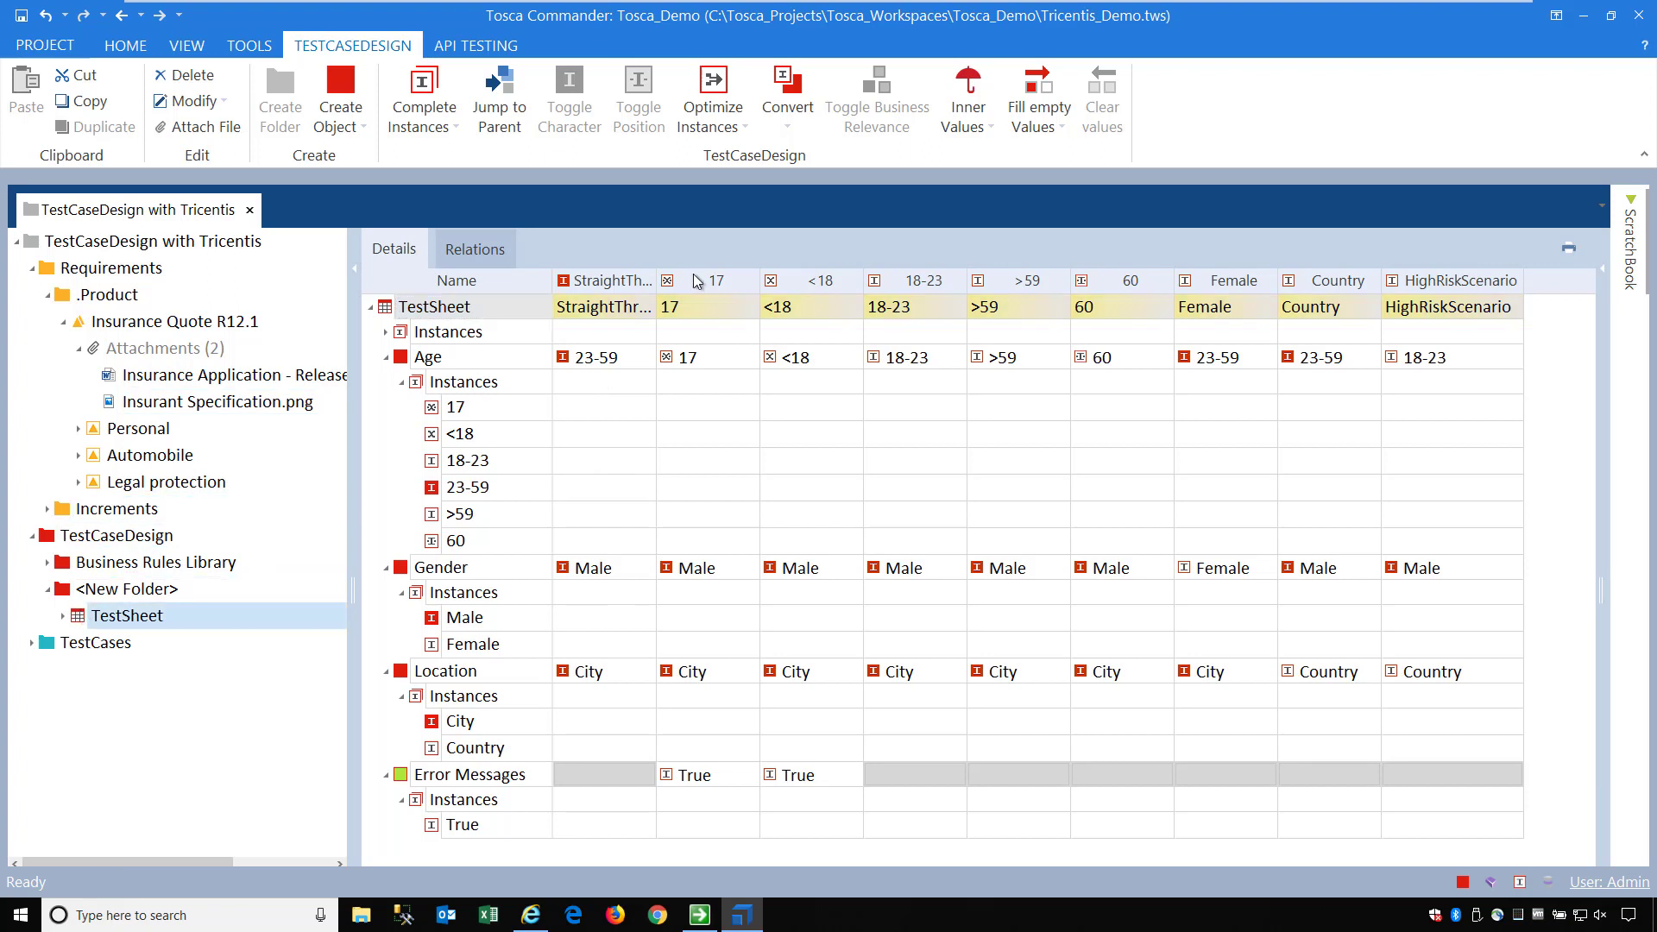
left_click(64, 323)
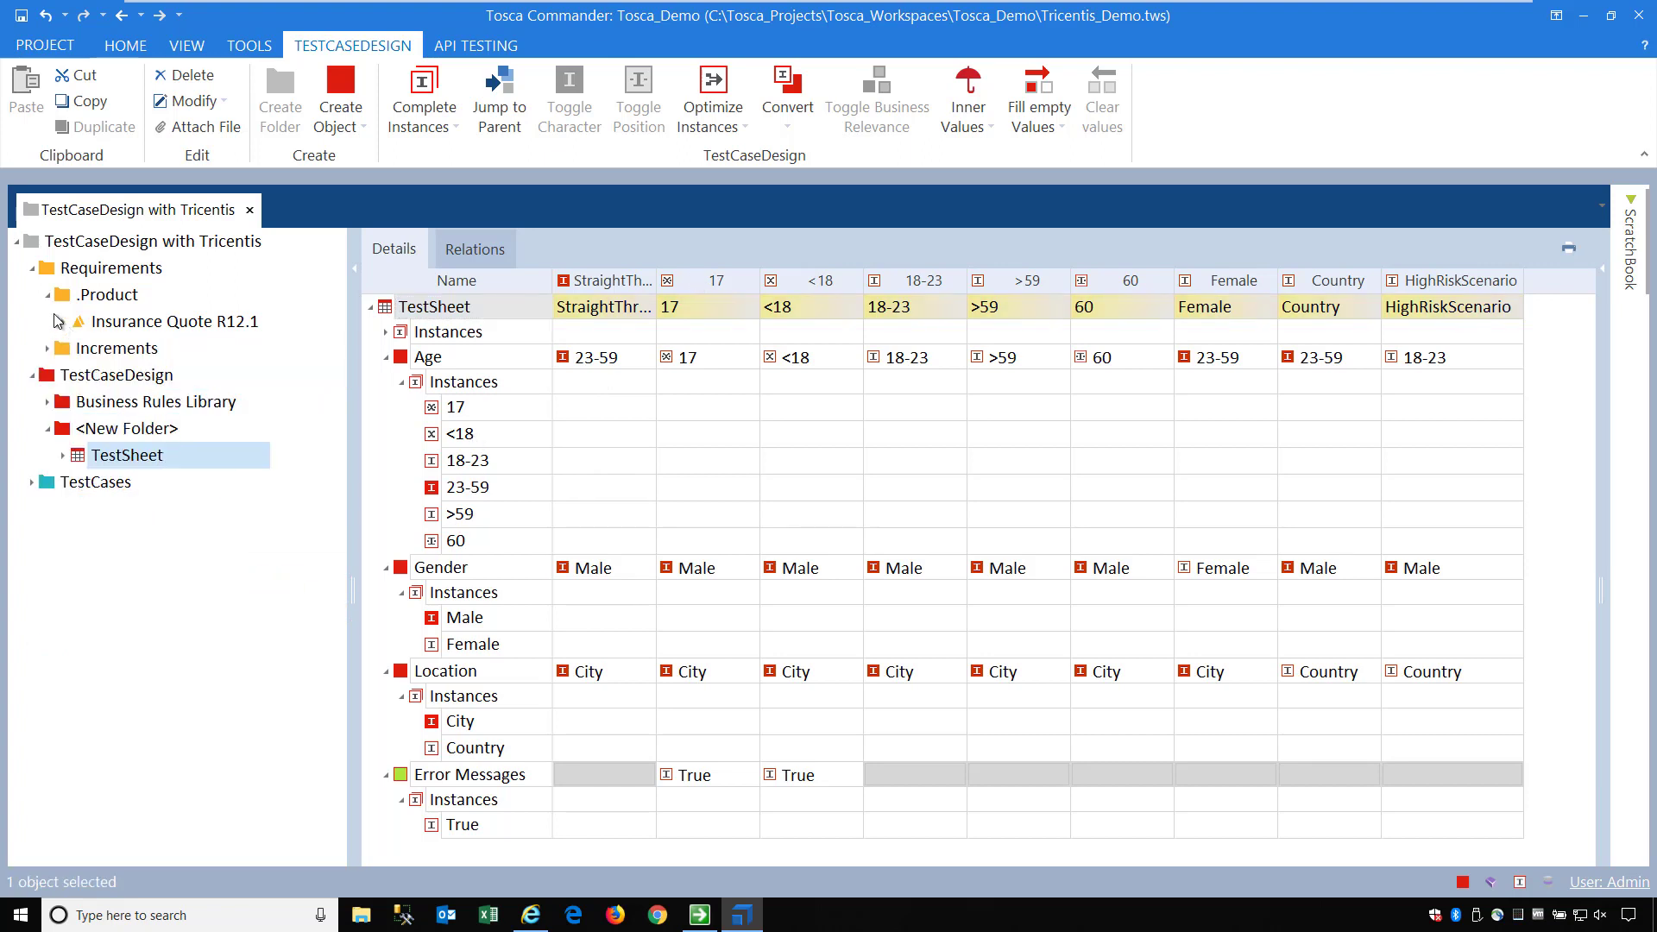
left_click(47, 295)
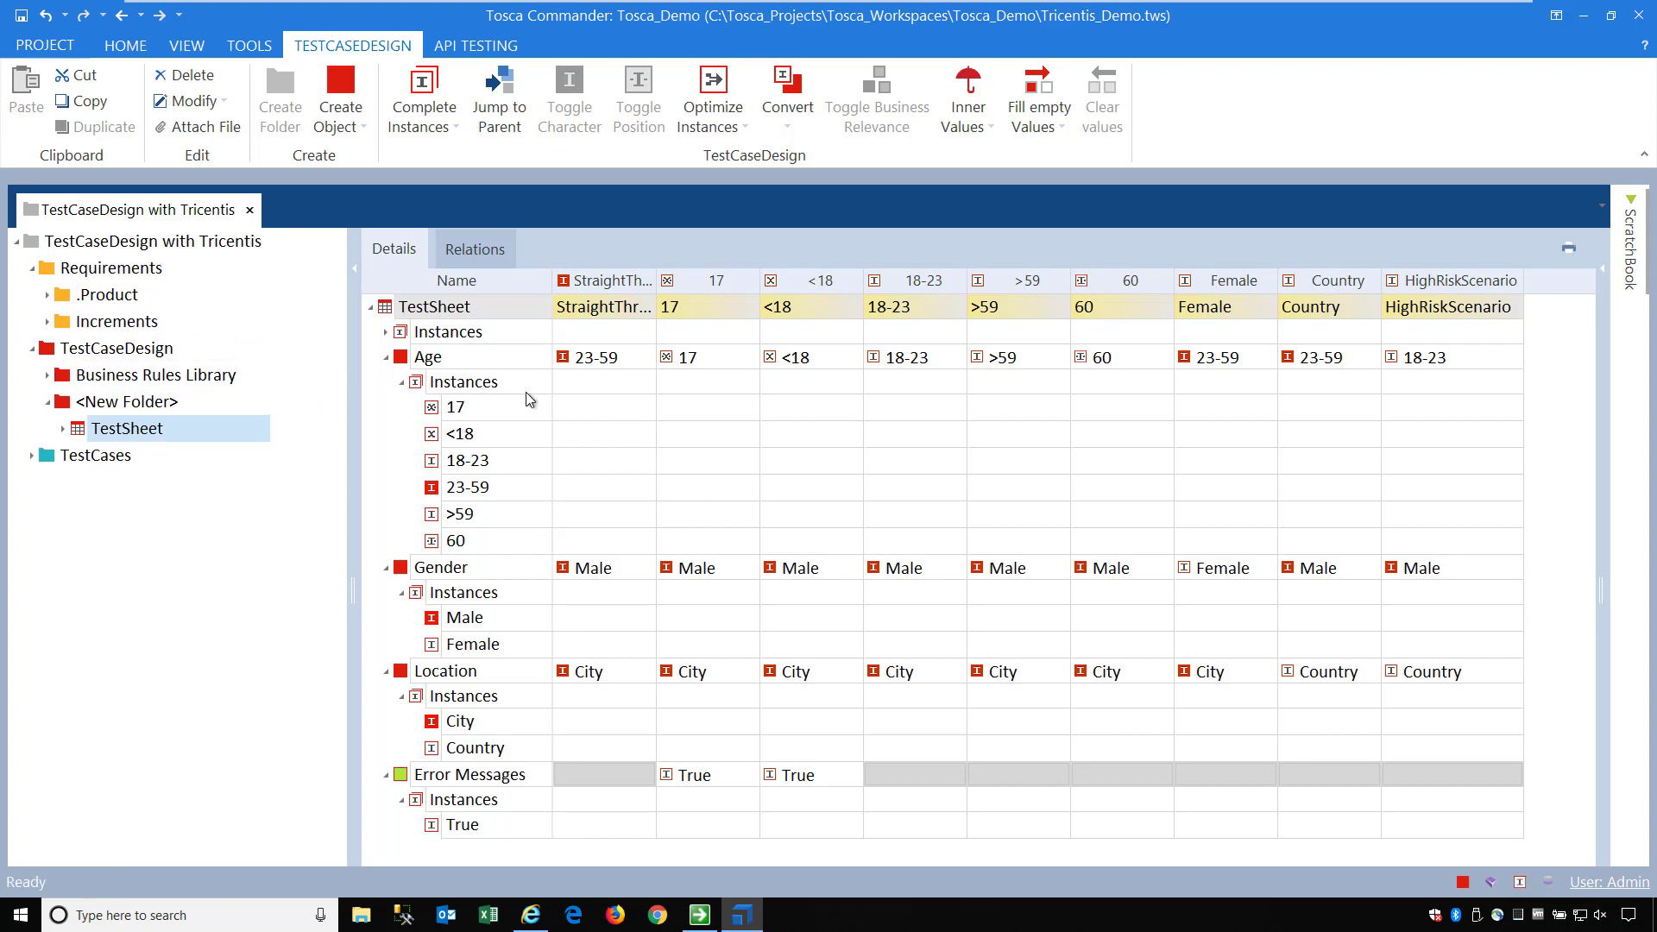
left_click(616, 775)
left_click(47, 295)
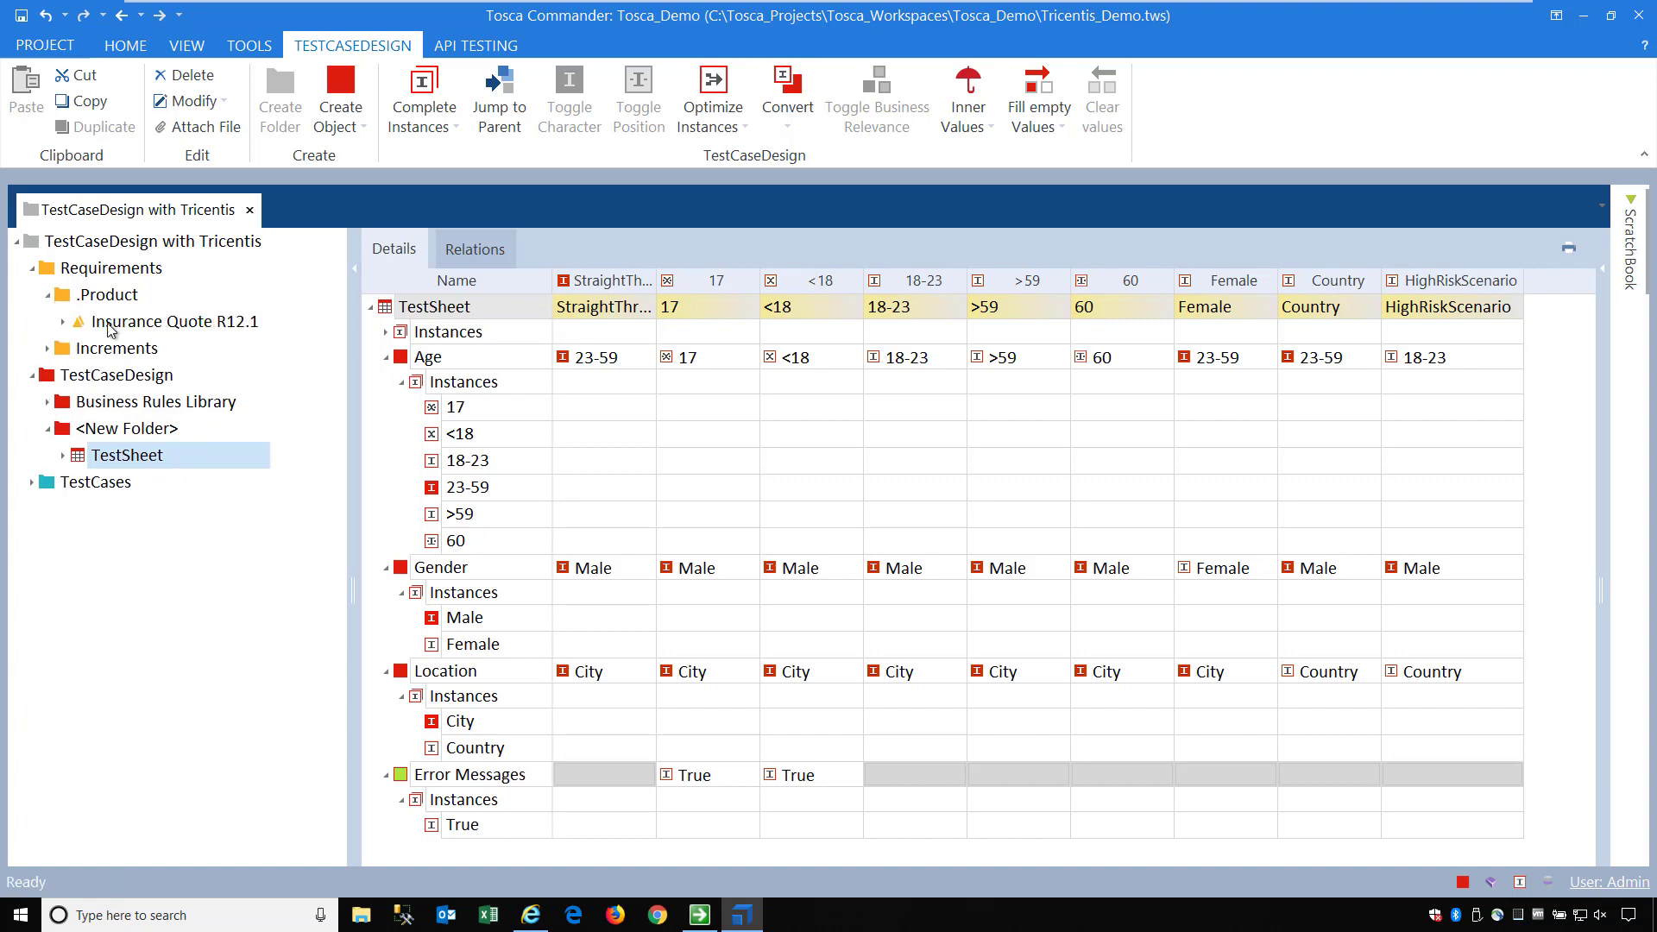
left_click(172, 321)
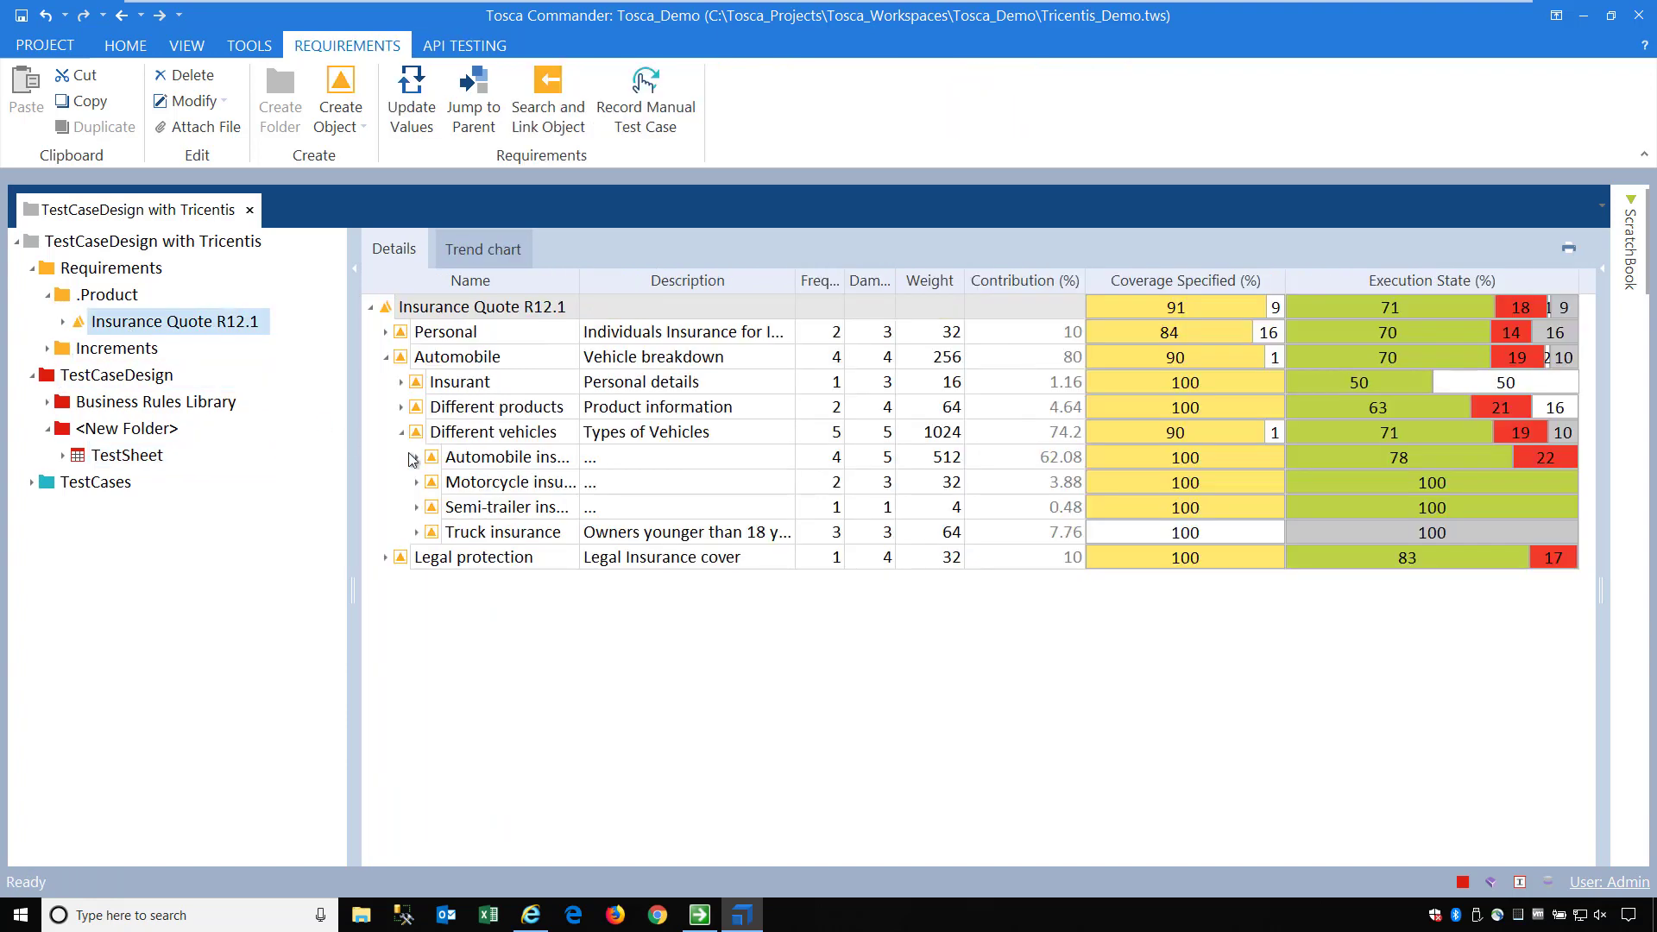
left_click(494, 533)
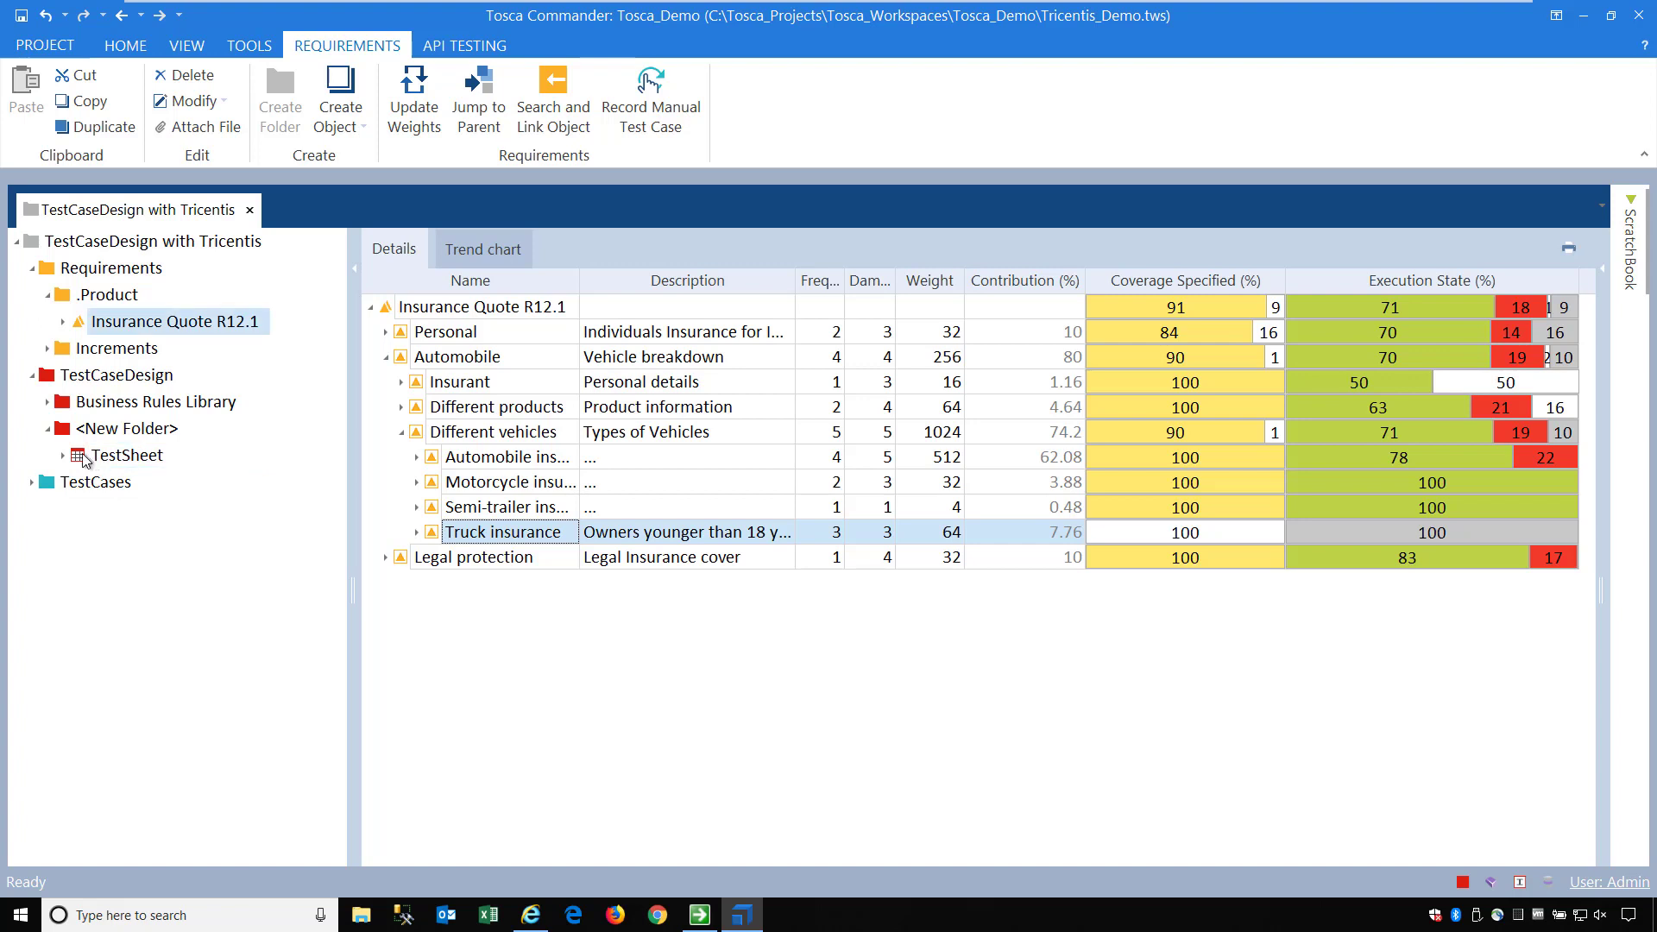
left_click_drag(84, 459, 496, 534)
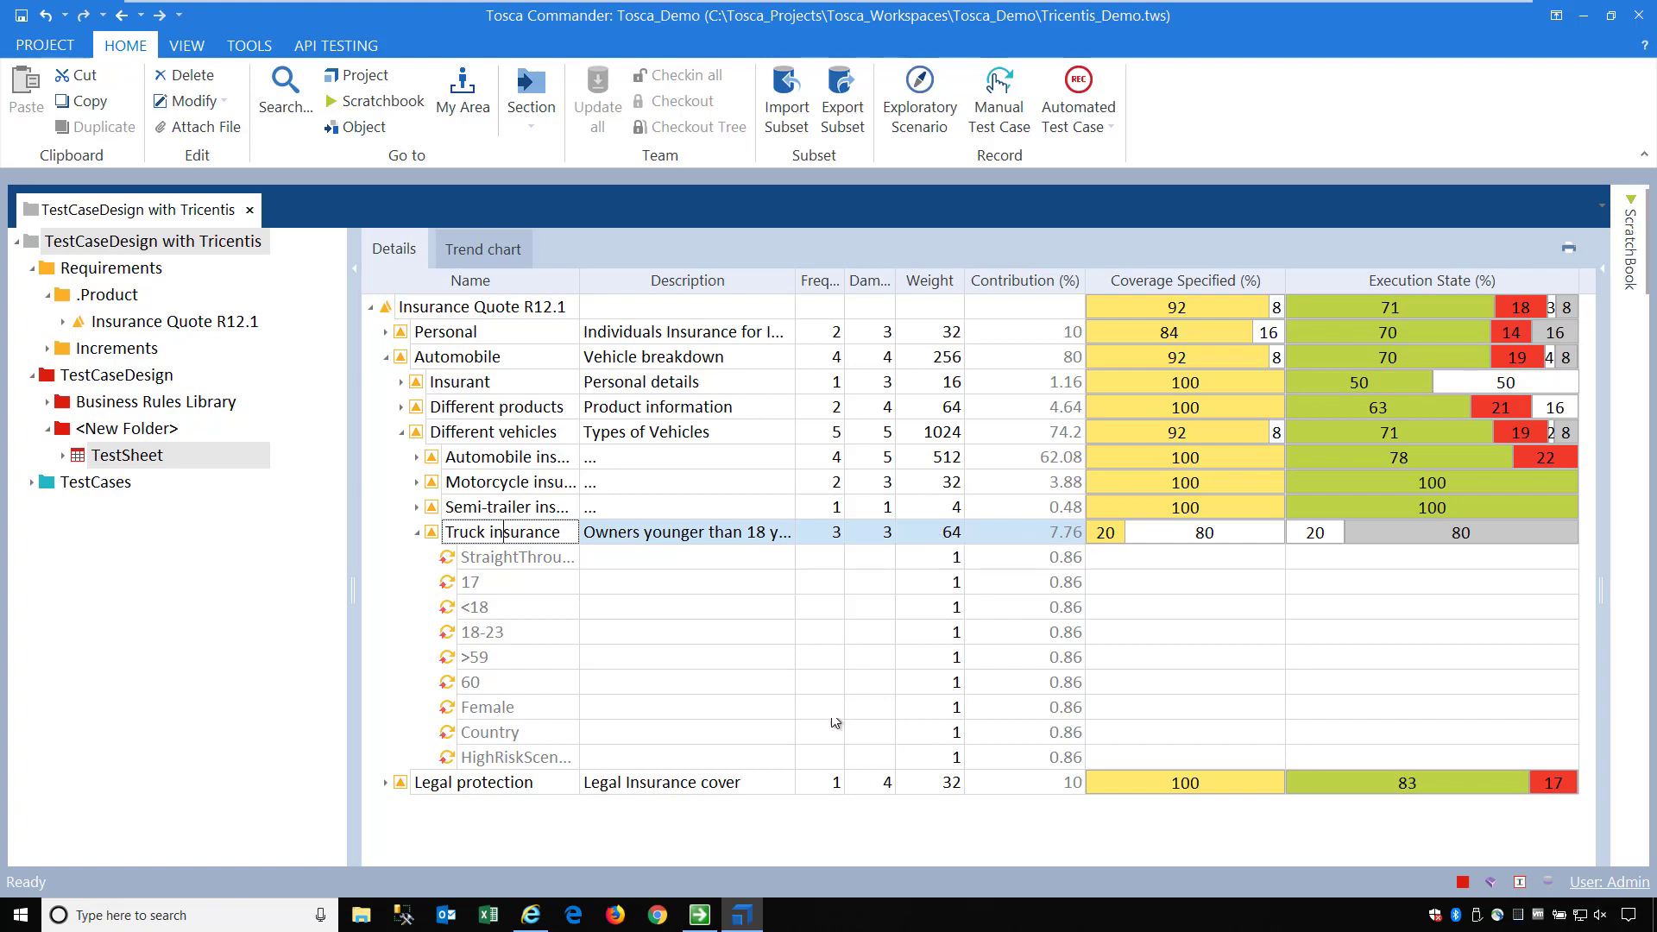
Show the Weight and Relative Weight (%) columns in the TestSheet's details table
left_click(133, 459)
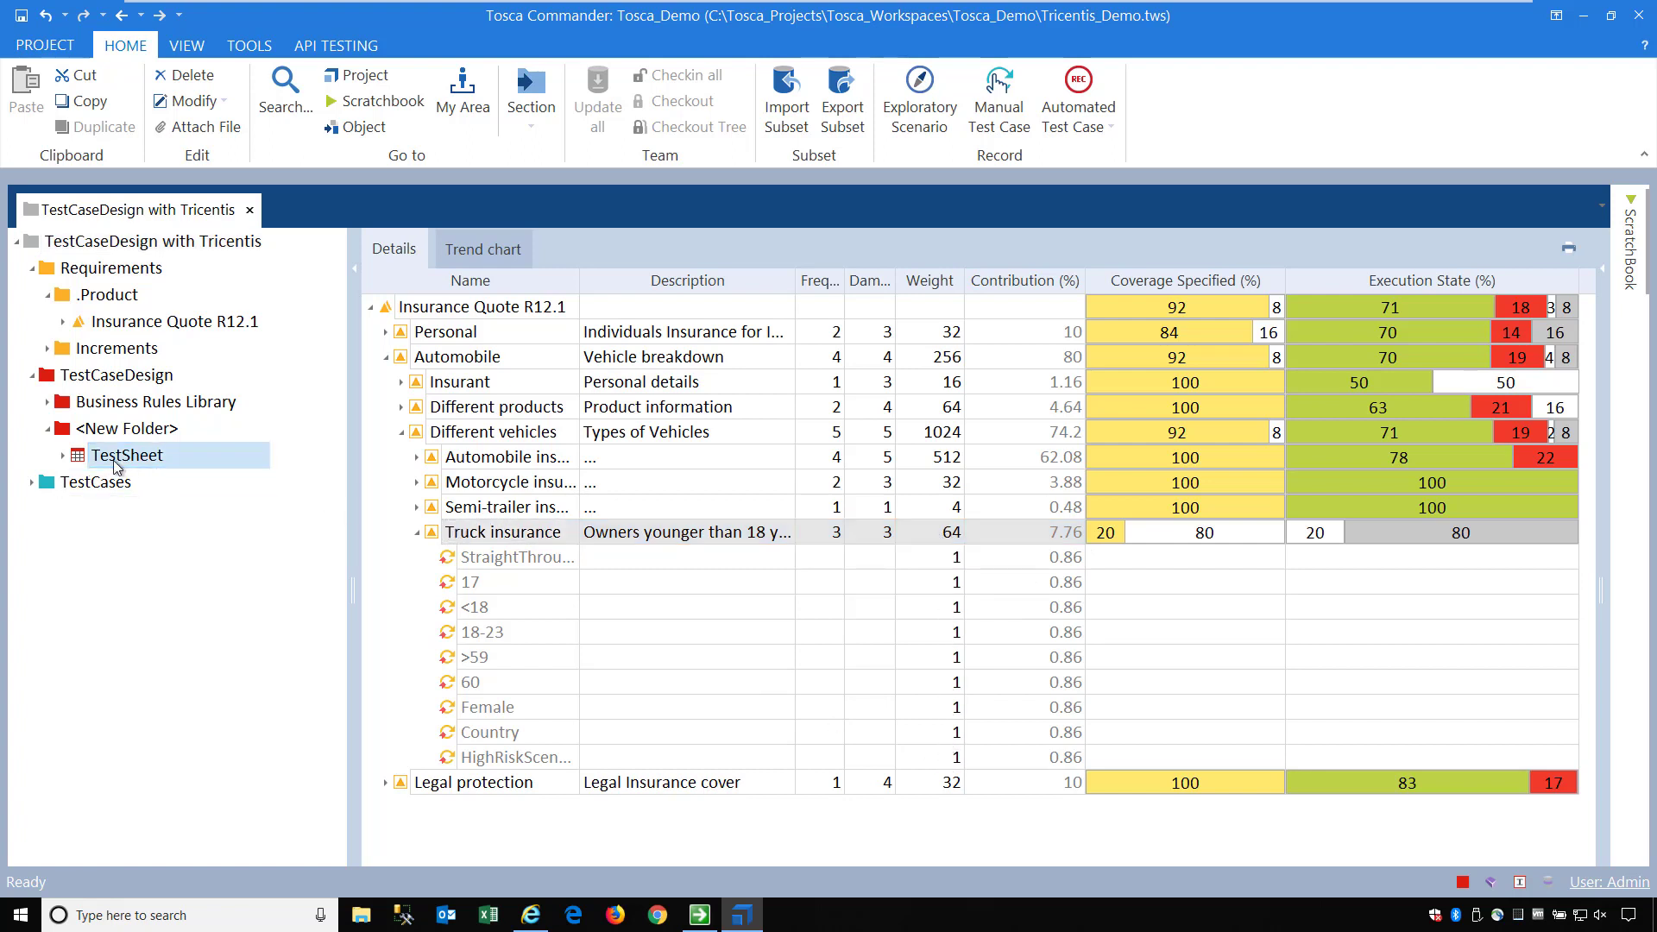
right_click(604, 280)
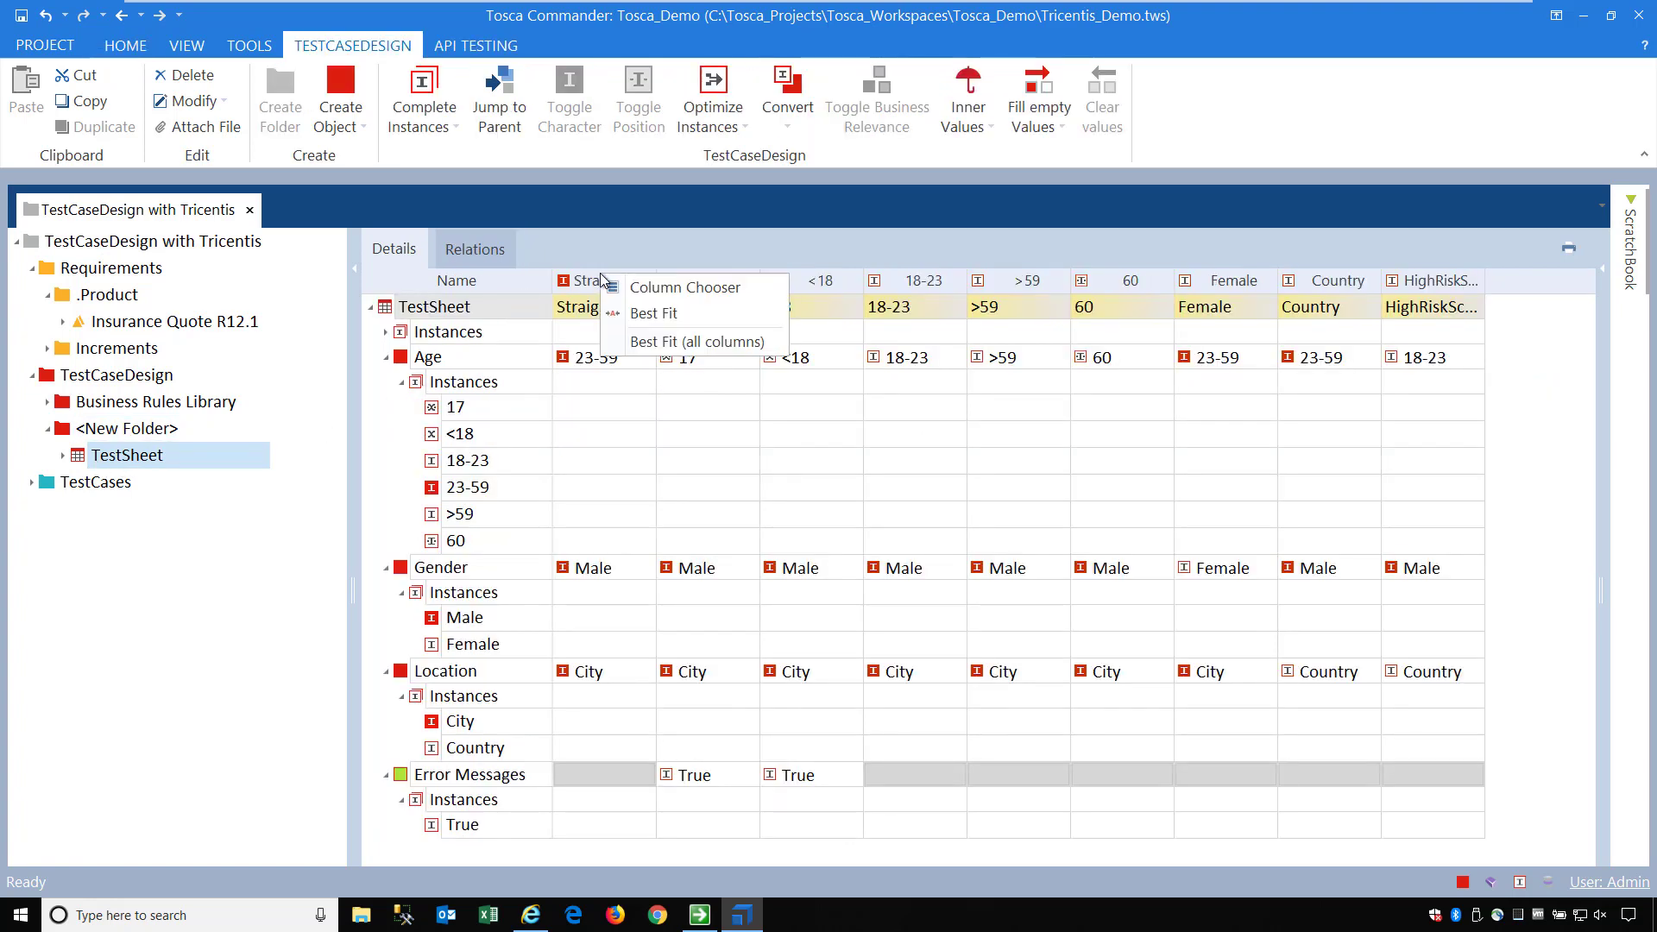
left_click(637, 287)
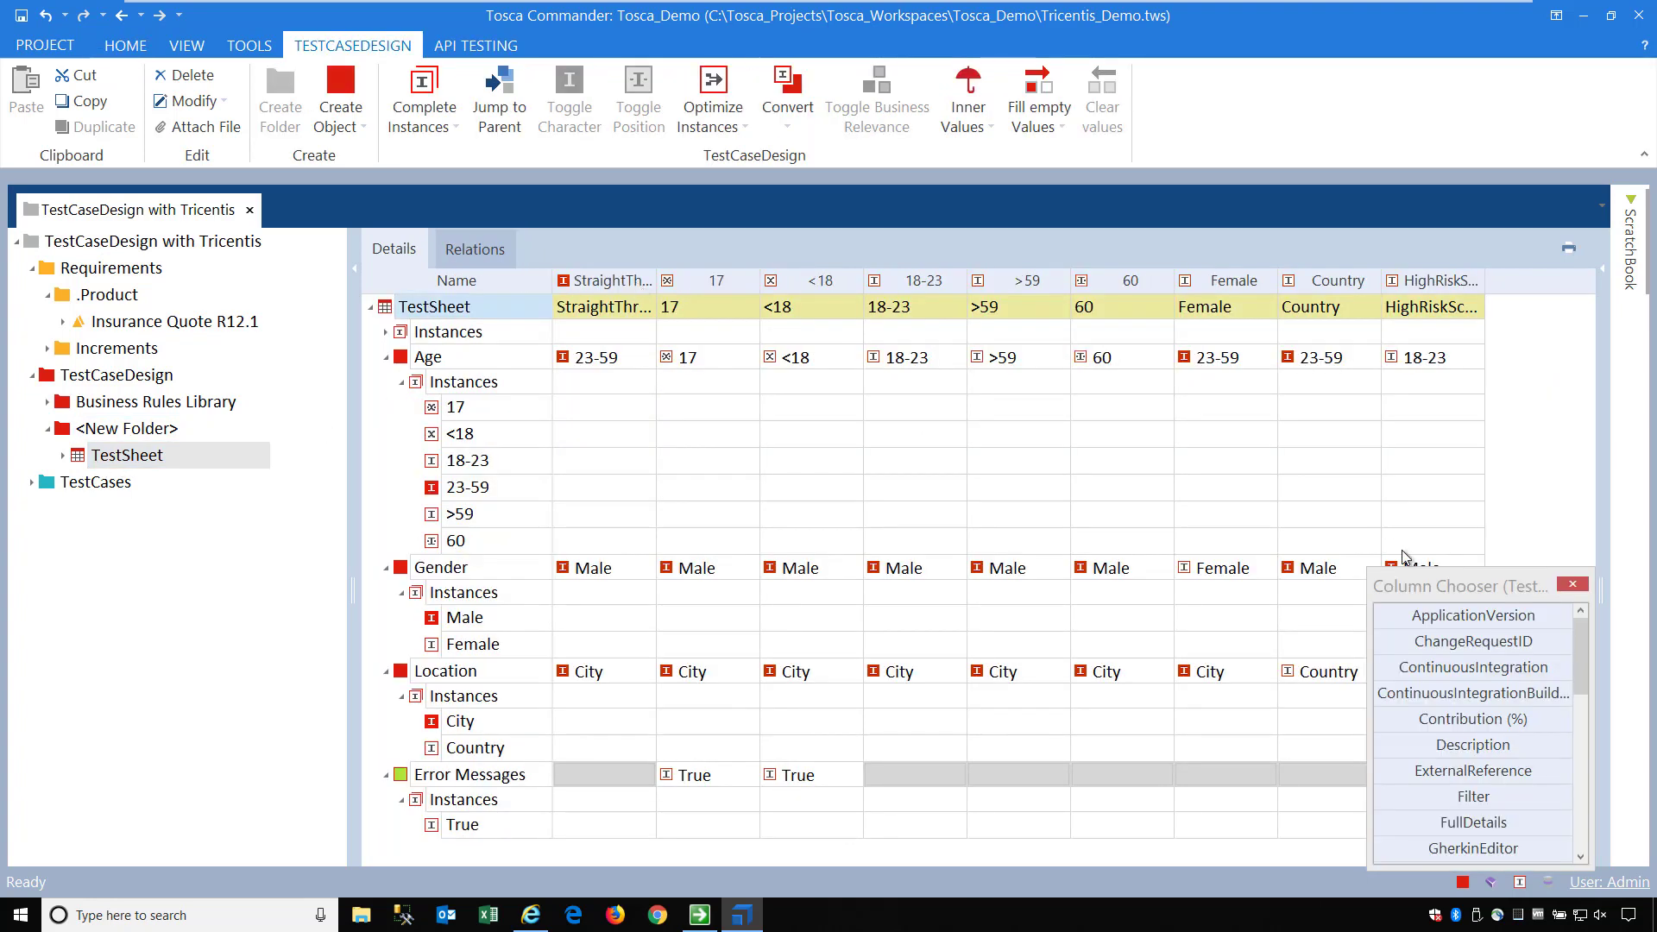
left_click_drag(1584, 649, 1573, 820)
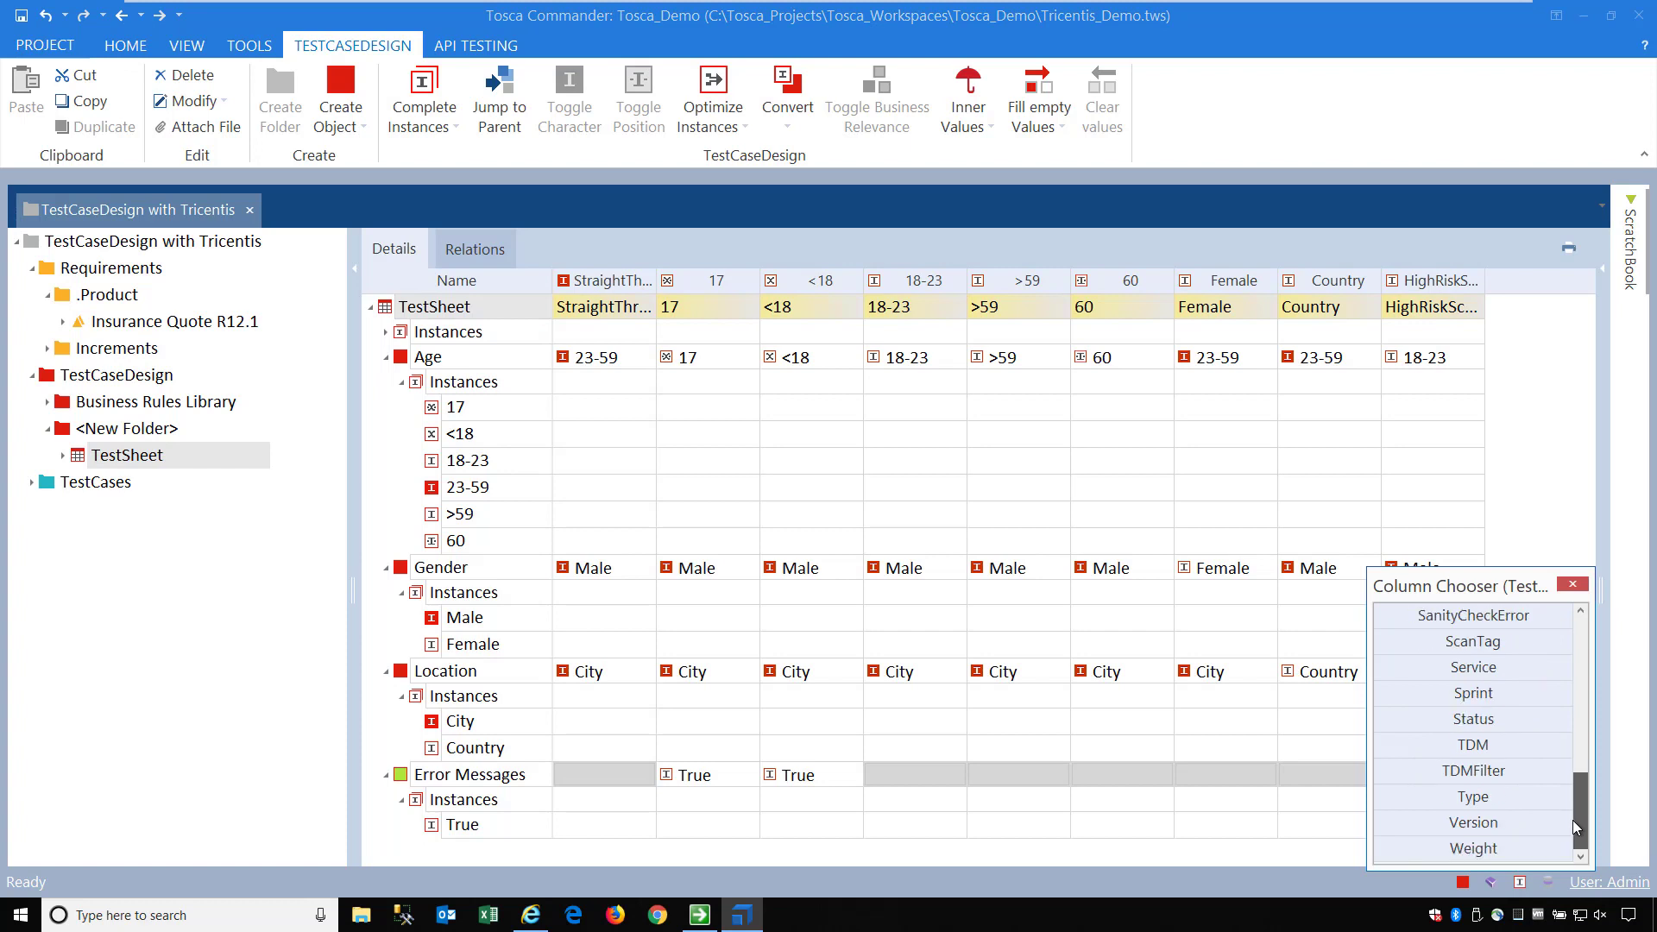
double_click(1493, 849)
scroll(1509, 794, "up", 2)
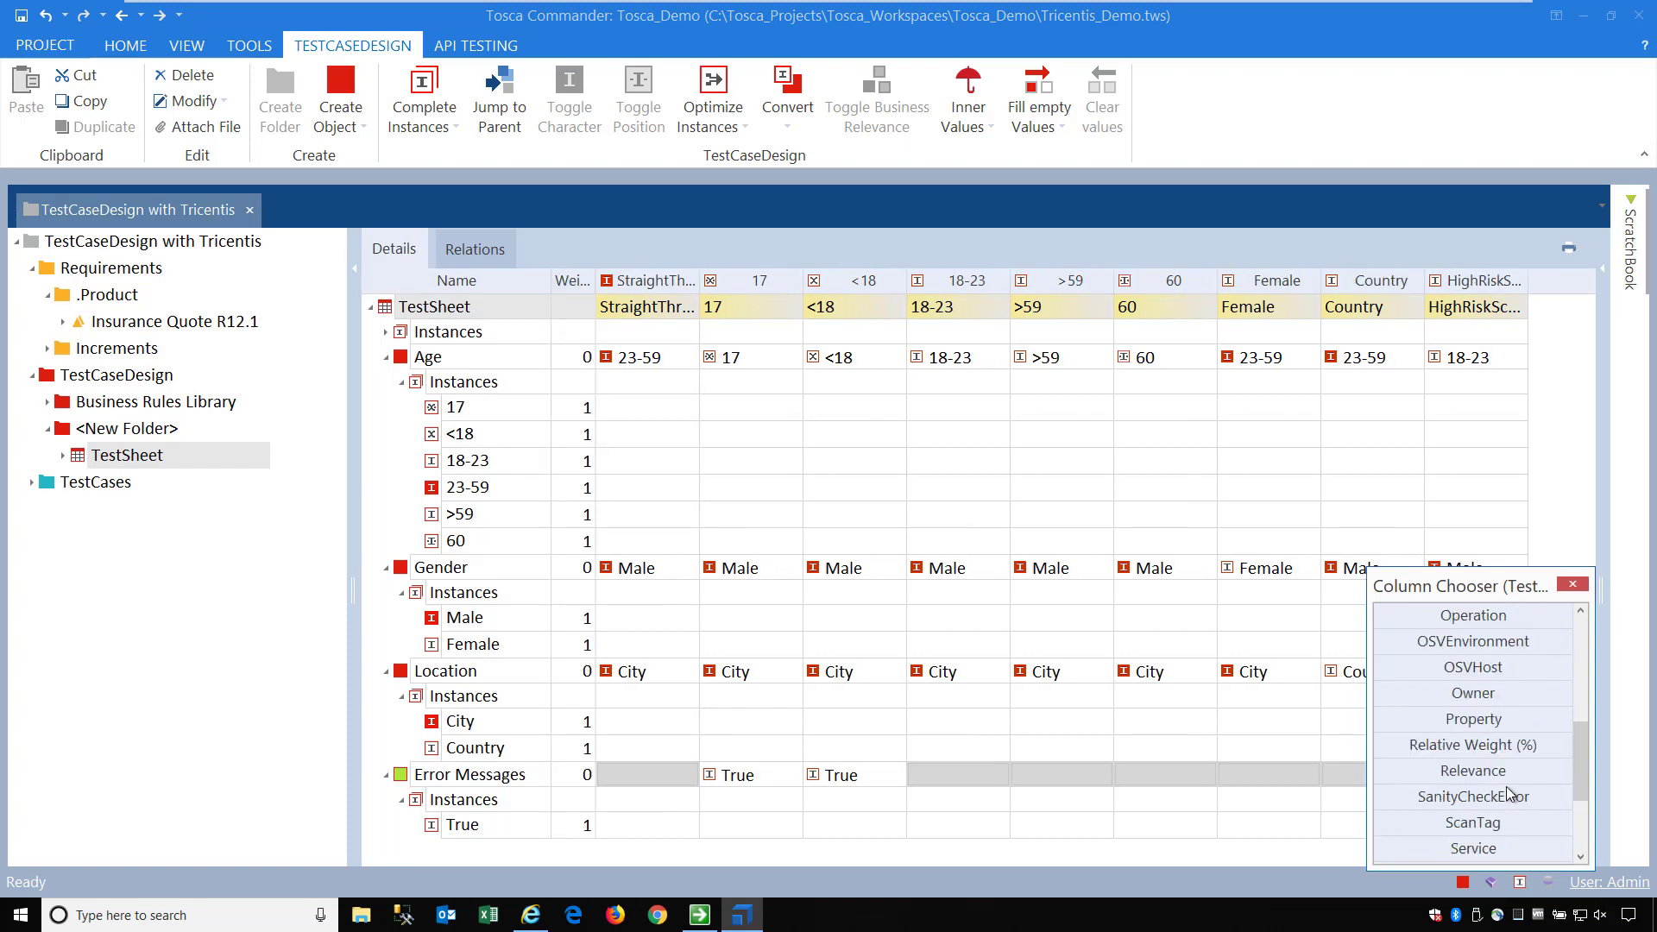
double_click(1478, 748)
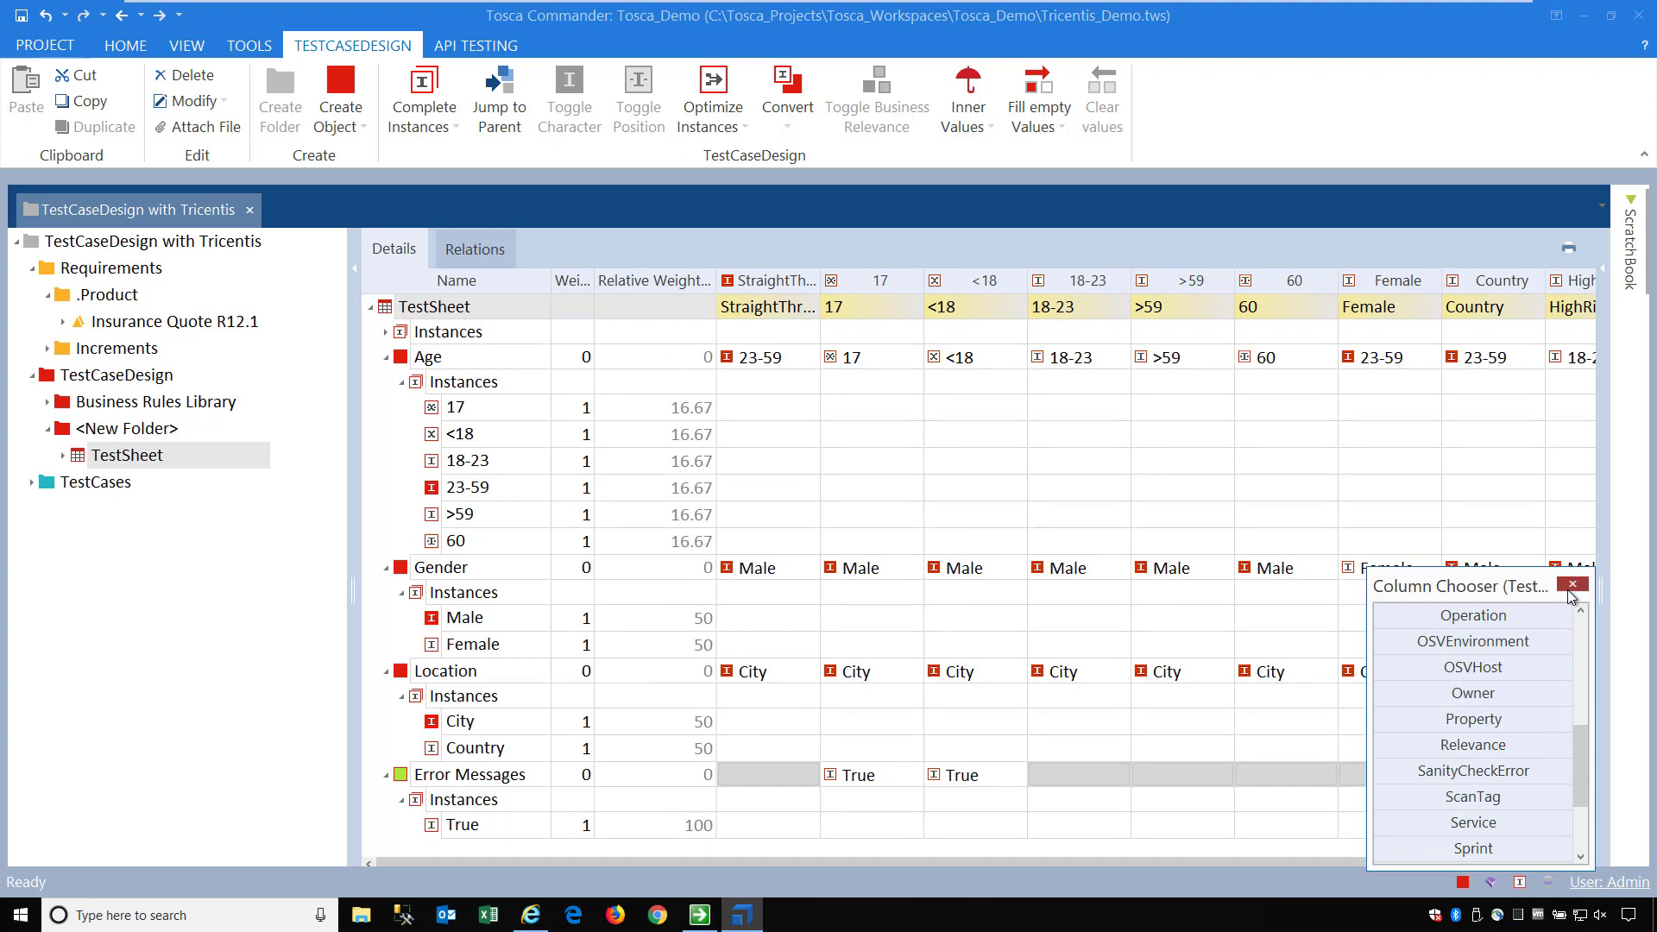
Replace the Relative Weight (%) column with an Instance Usage column placed ahead of a slightly widened Weight column
left_click_drag(1582, 771, 1571, 712)
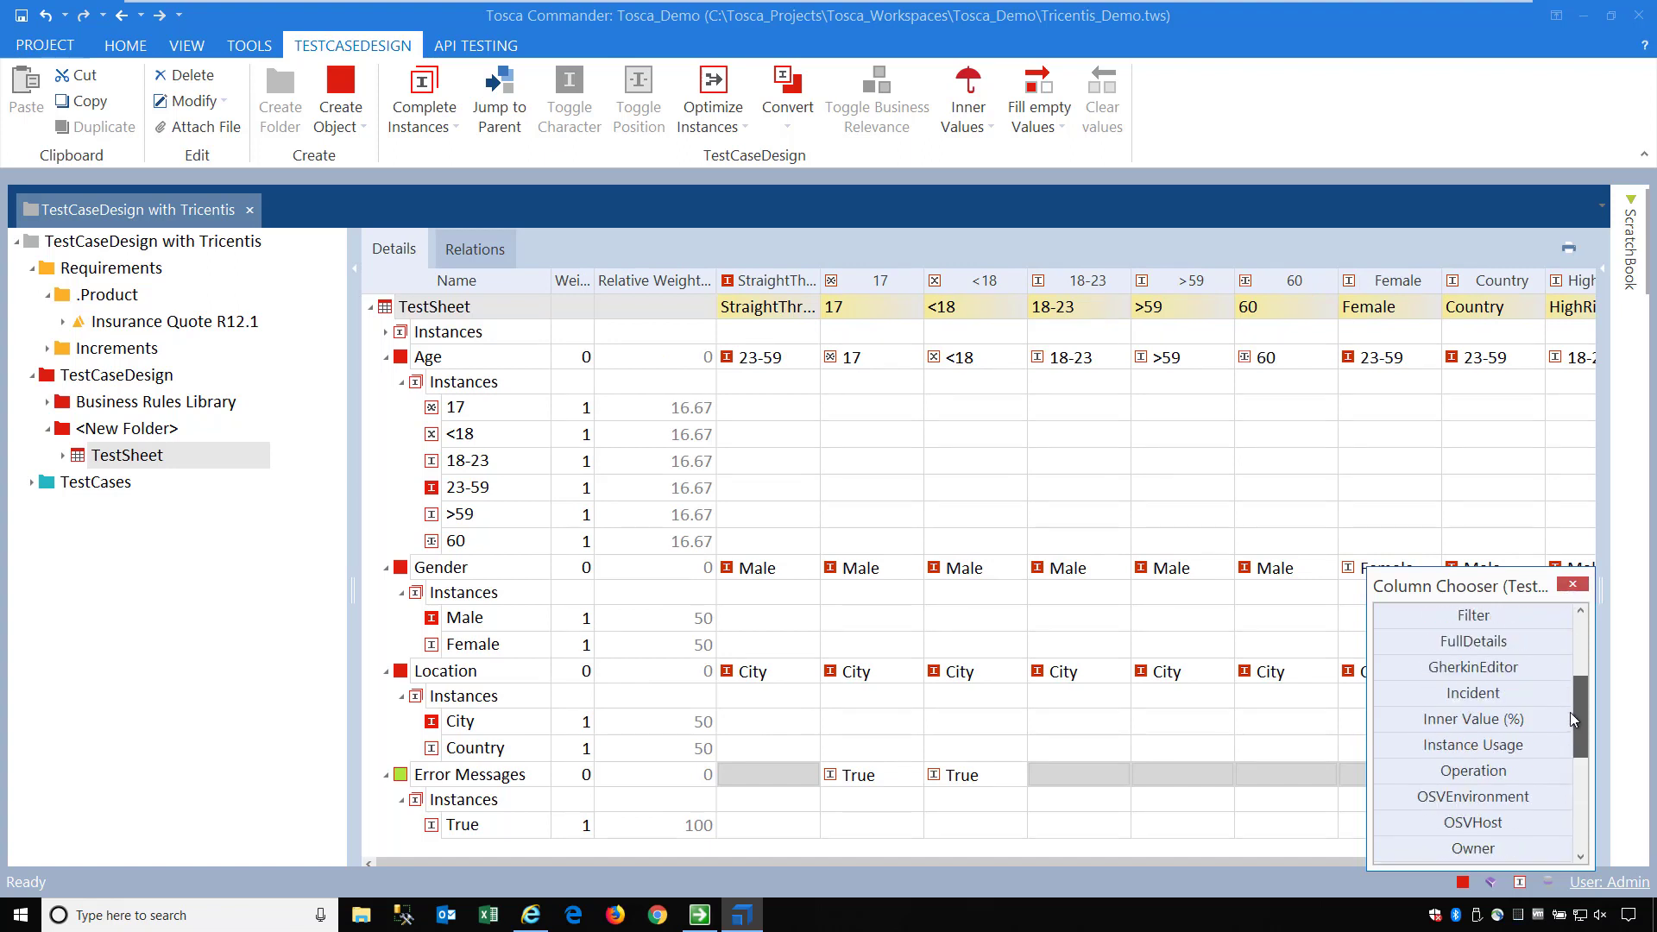
left_click_drag(1473, 744, 585, 309)
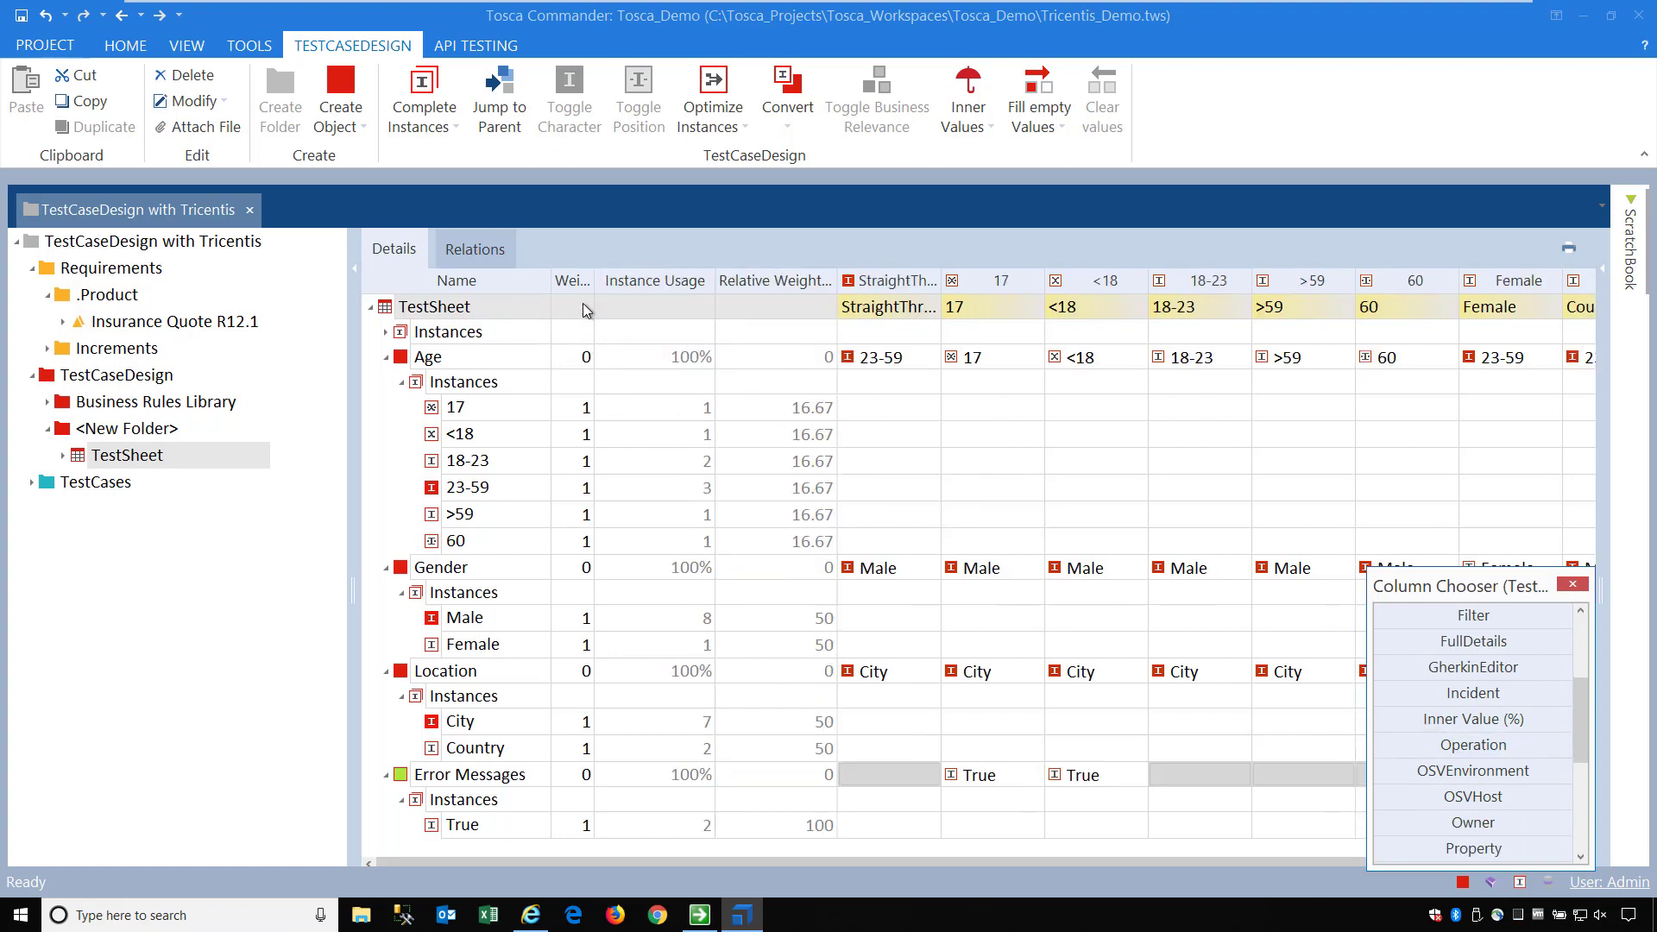
left_click_drag(764, 283, 769, 458)
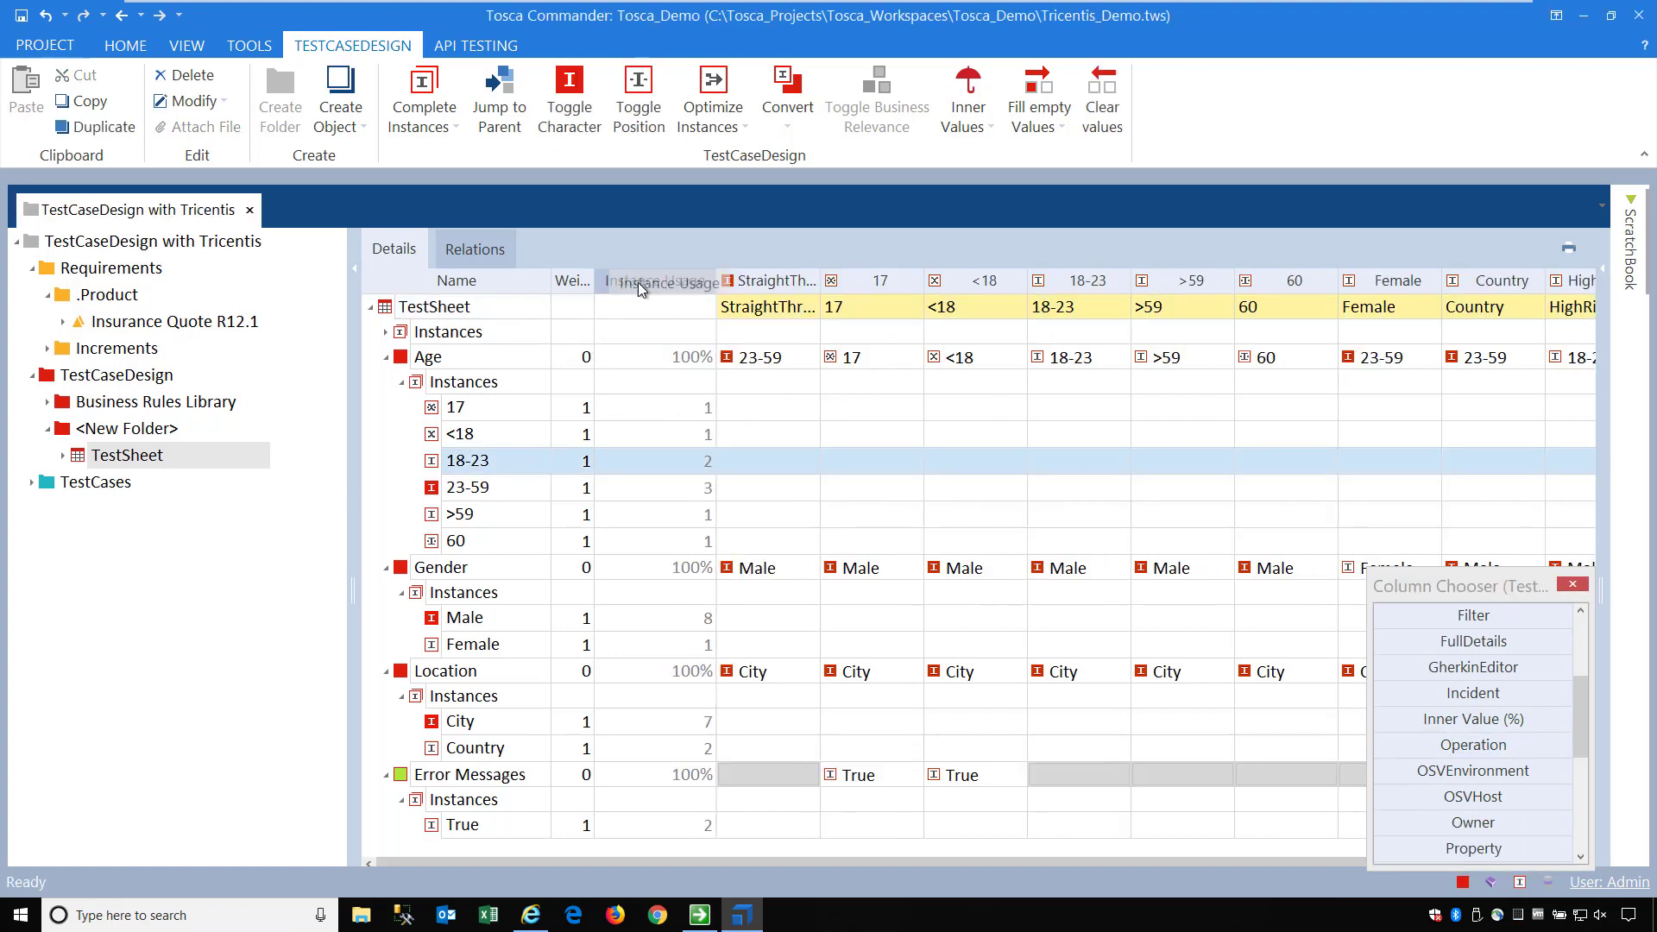
left_click_drag(639, 283, 549, 283)
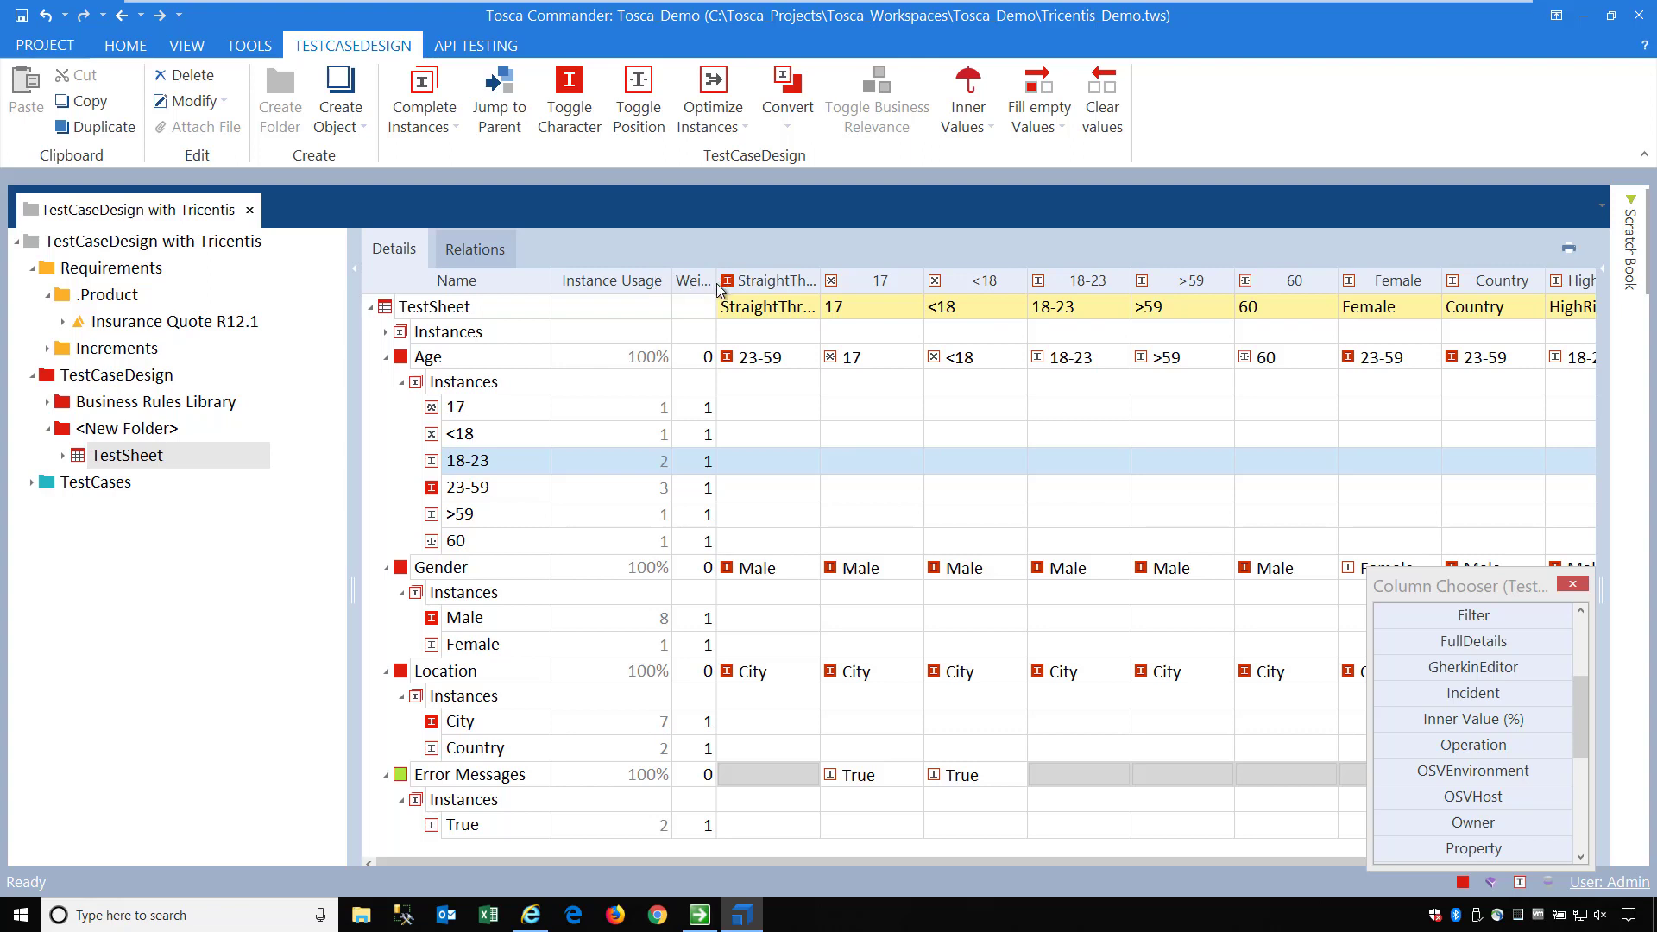
left_click_drag(718, 287, 731, 288)
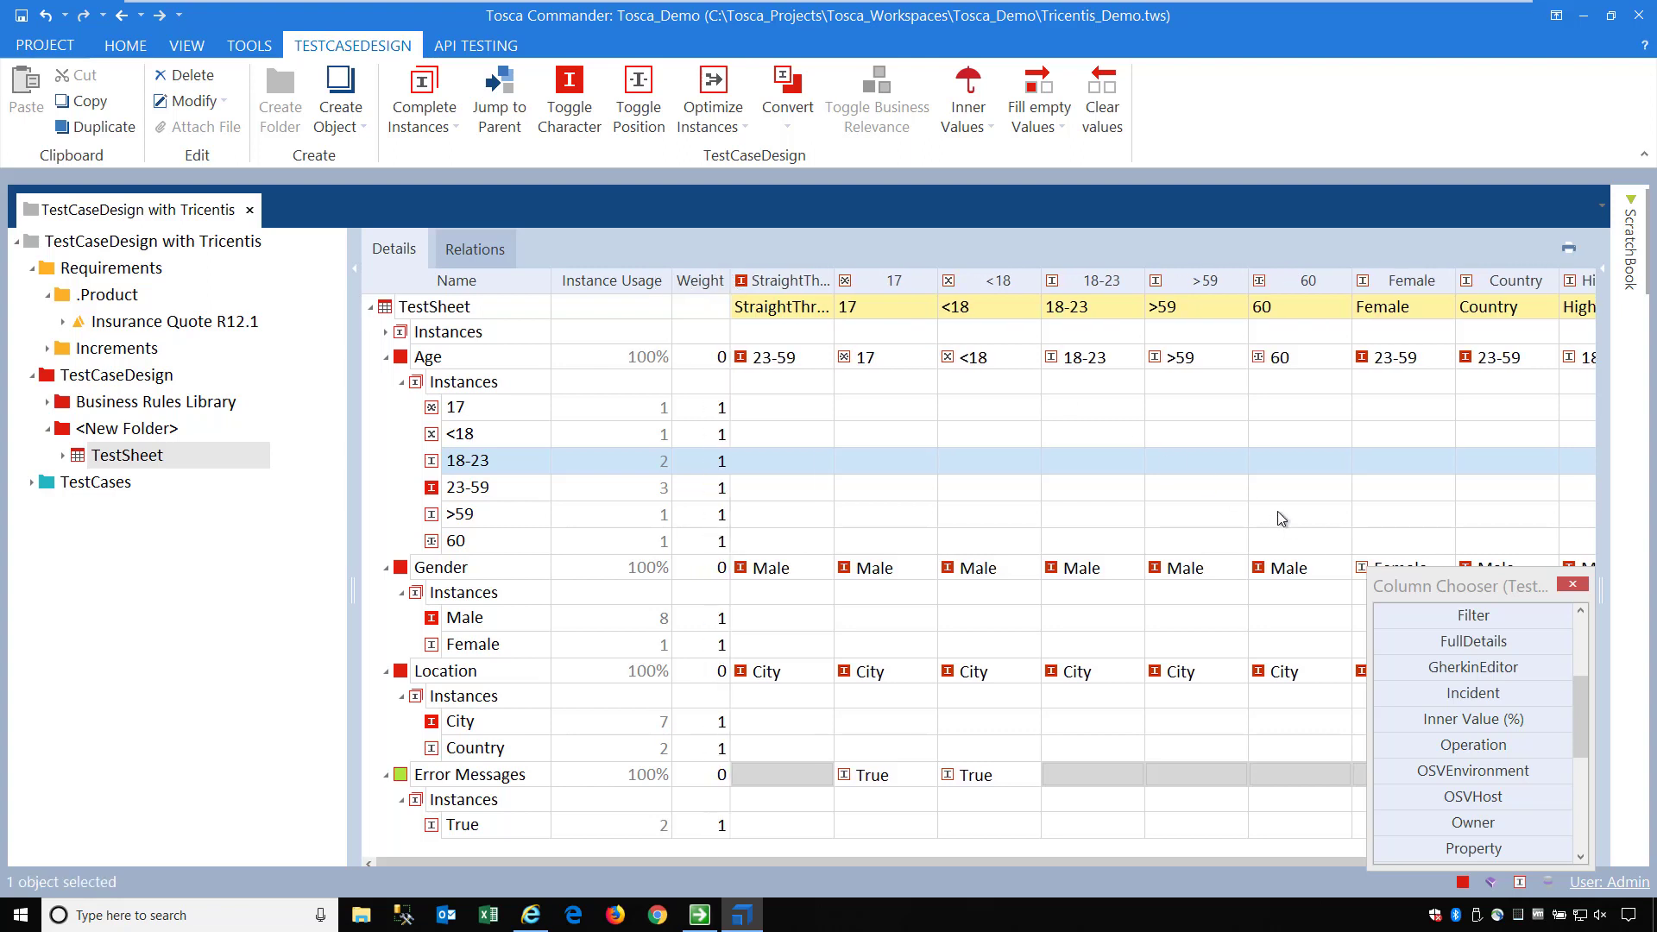
left_click(1571, 587)
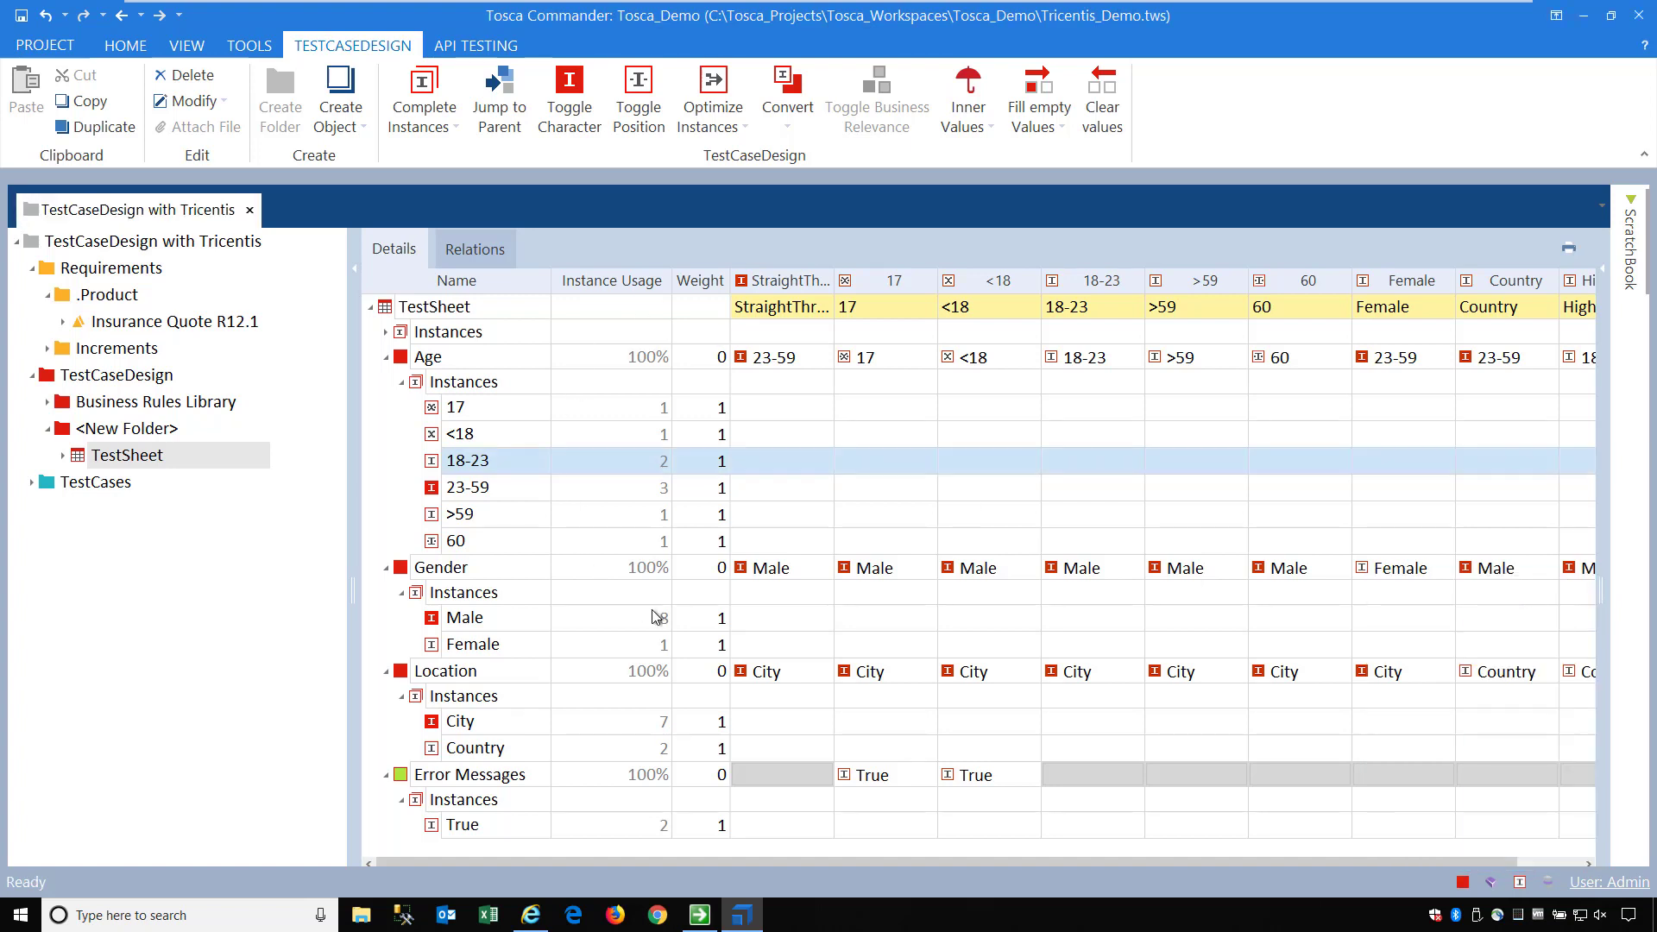
Clear the Age value of the <18 test case instance
left_click(484, 368)
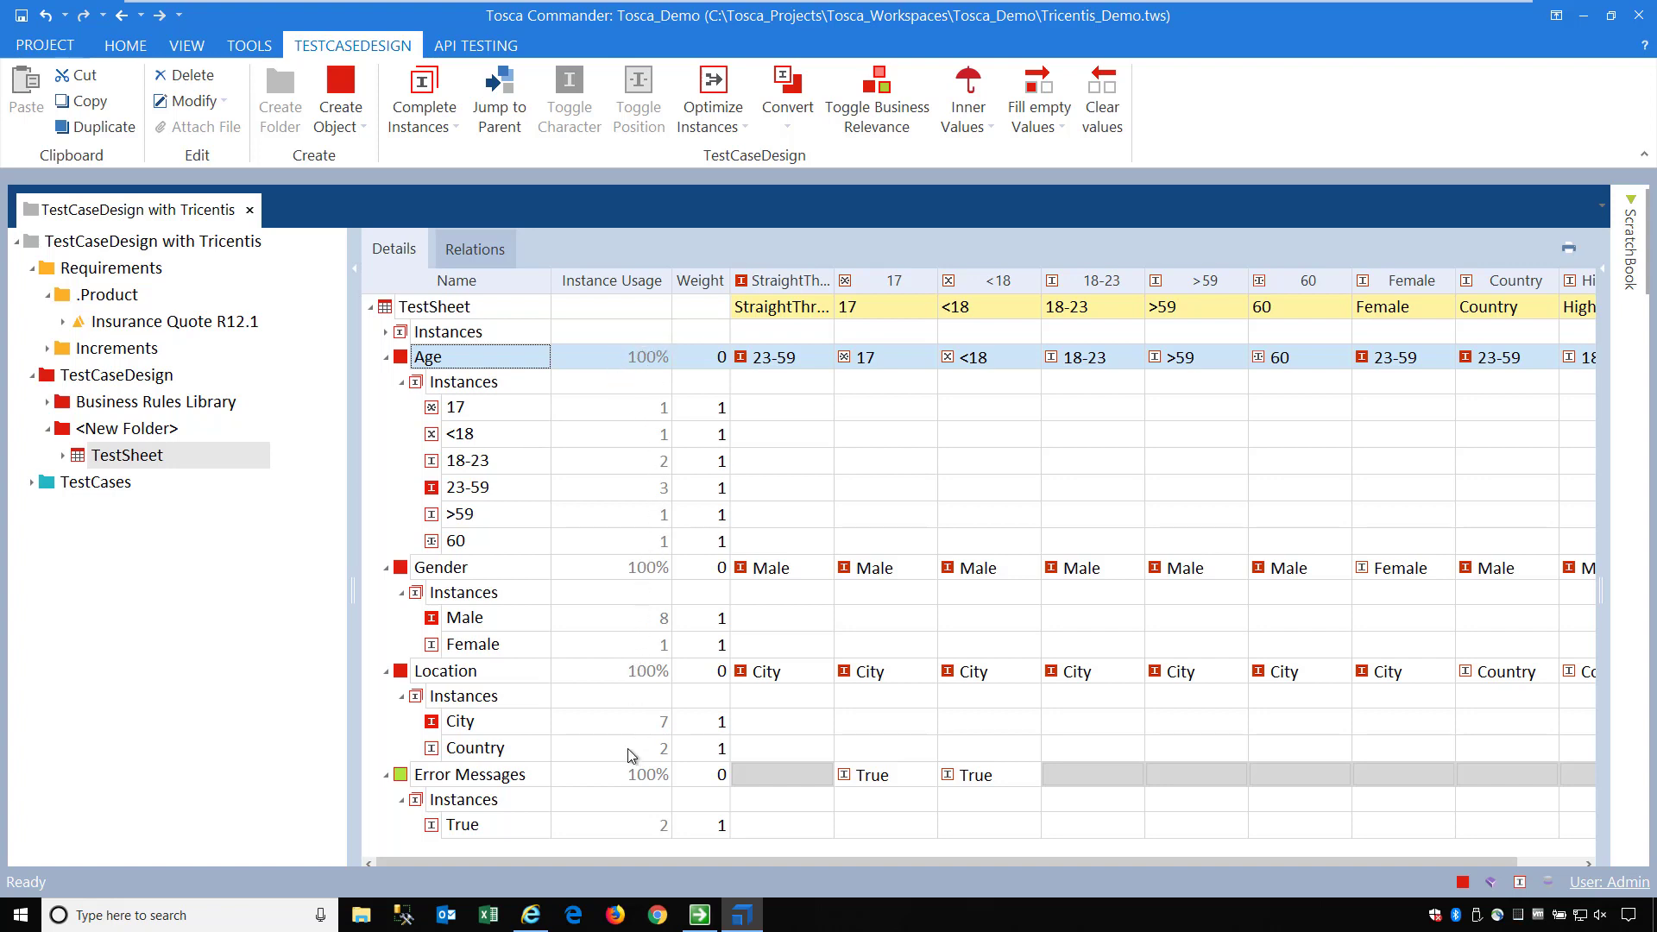
left_click(1022, 359)
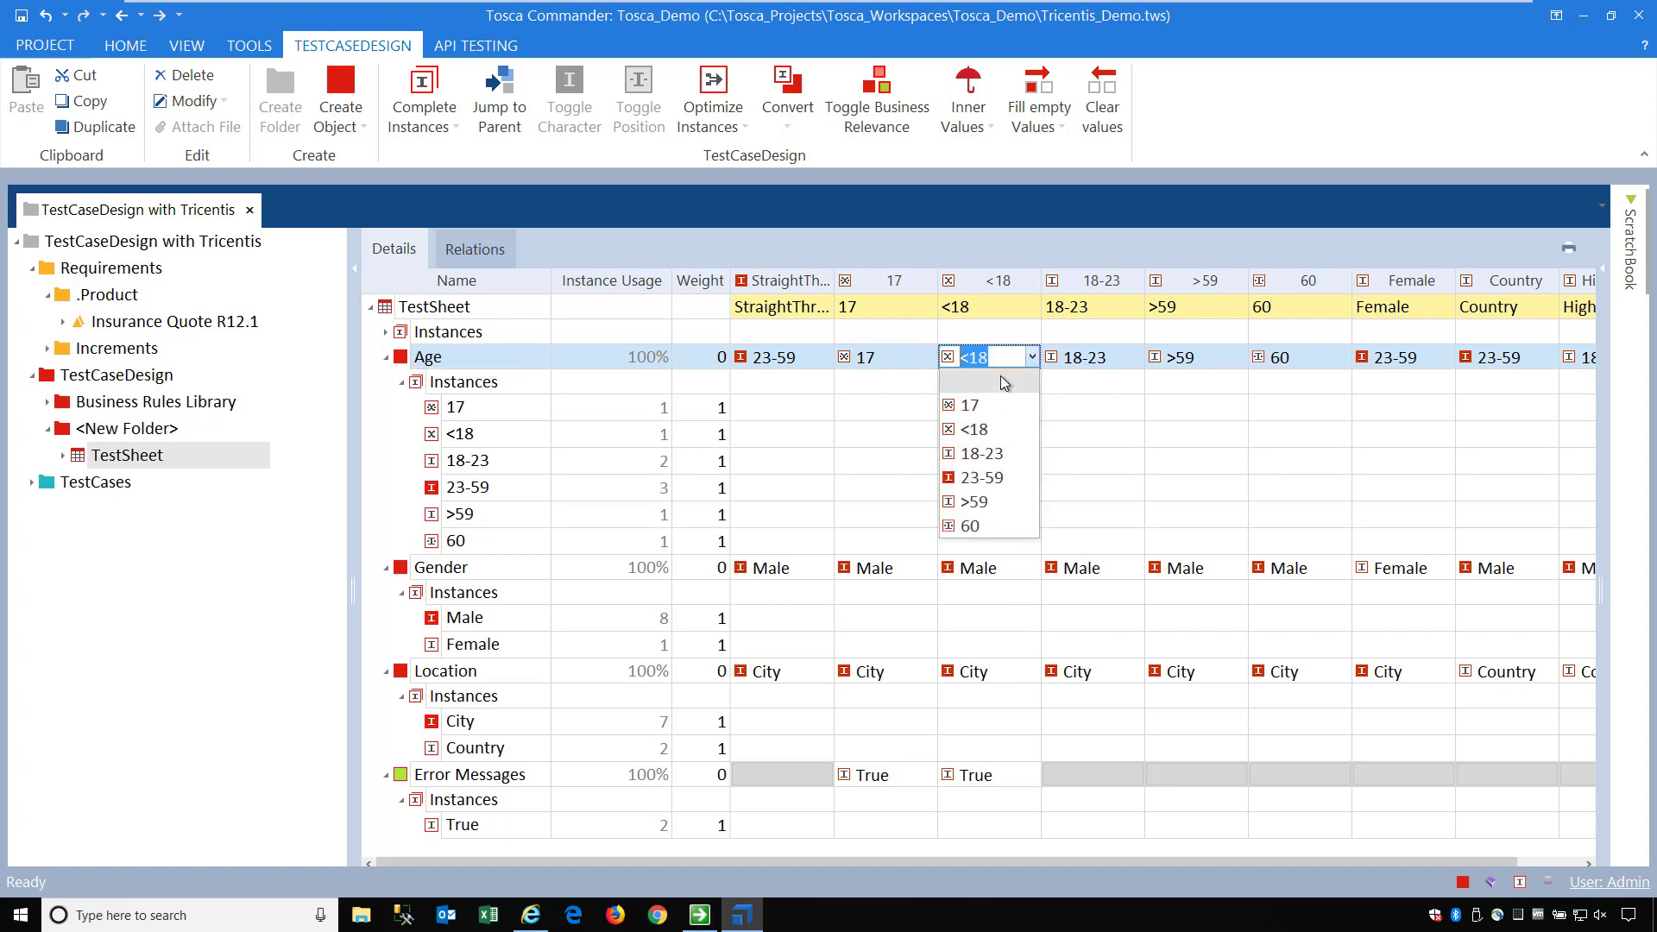
left_click(975, 382)
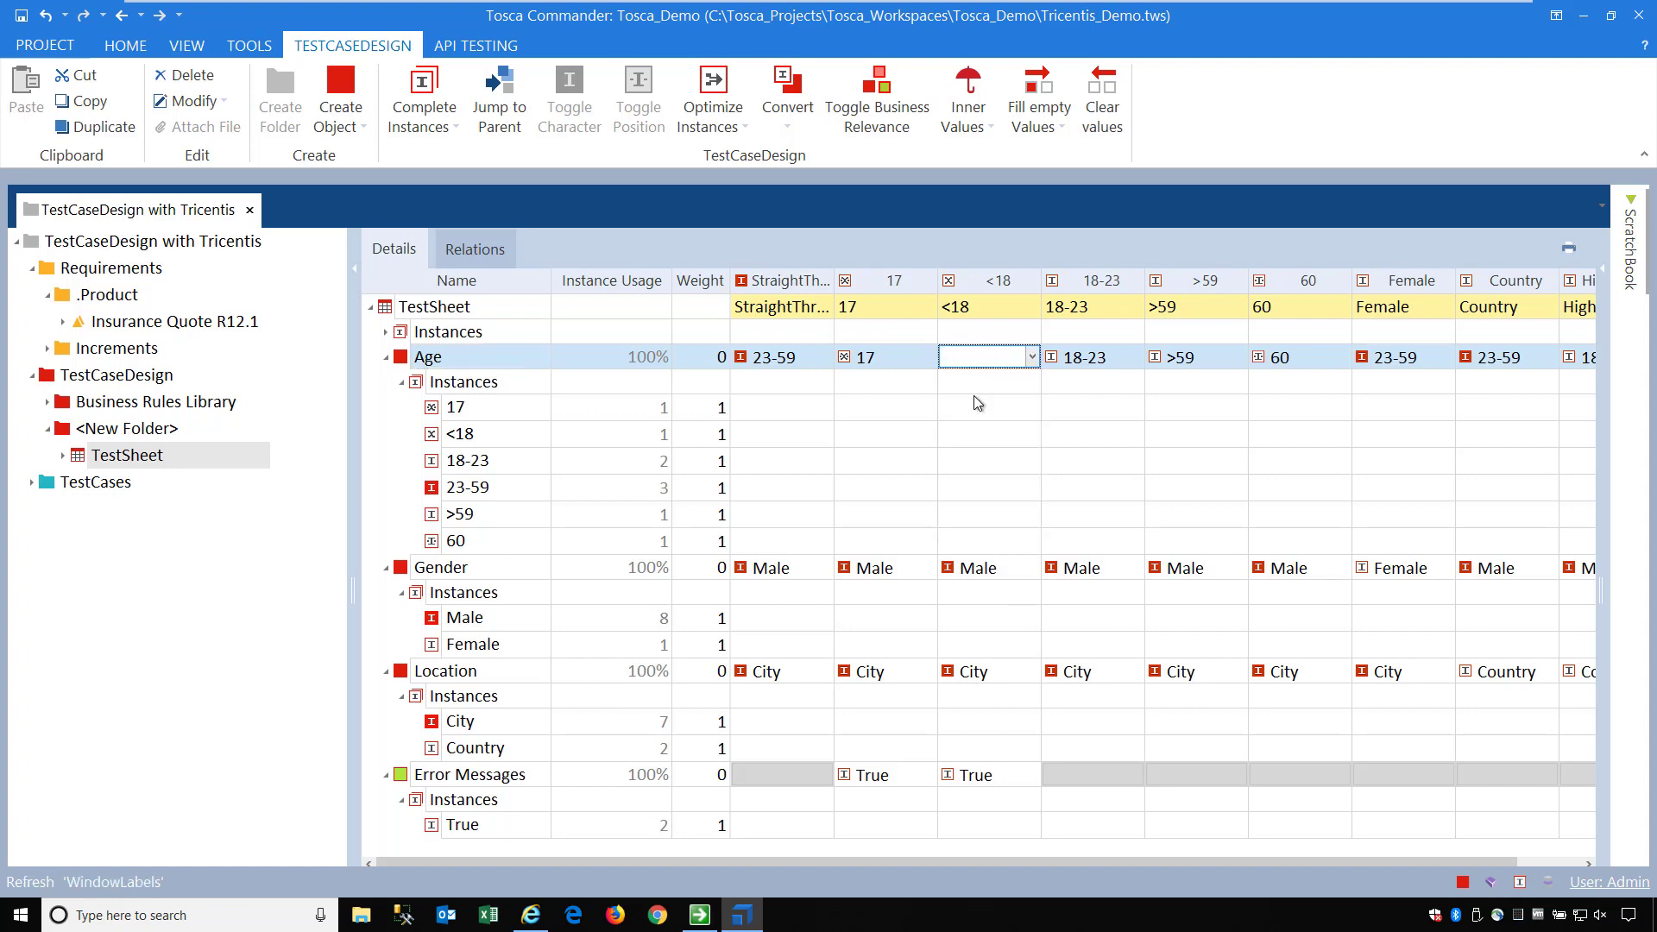
left_click(974, 399)
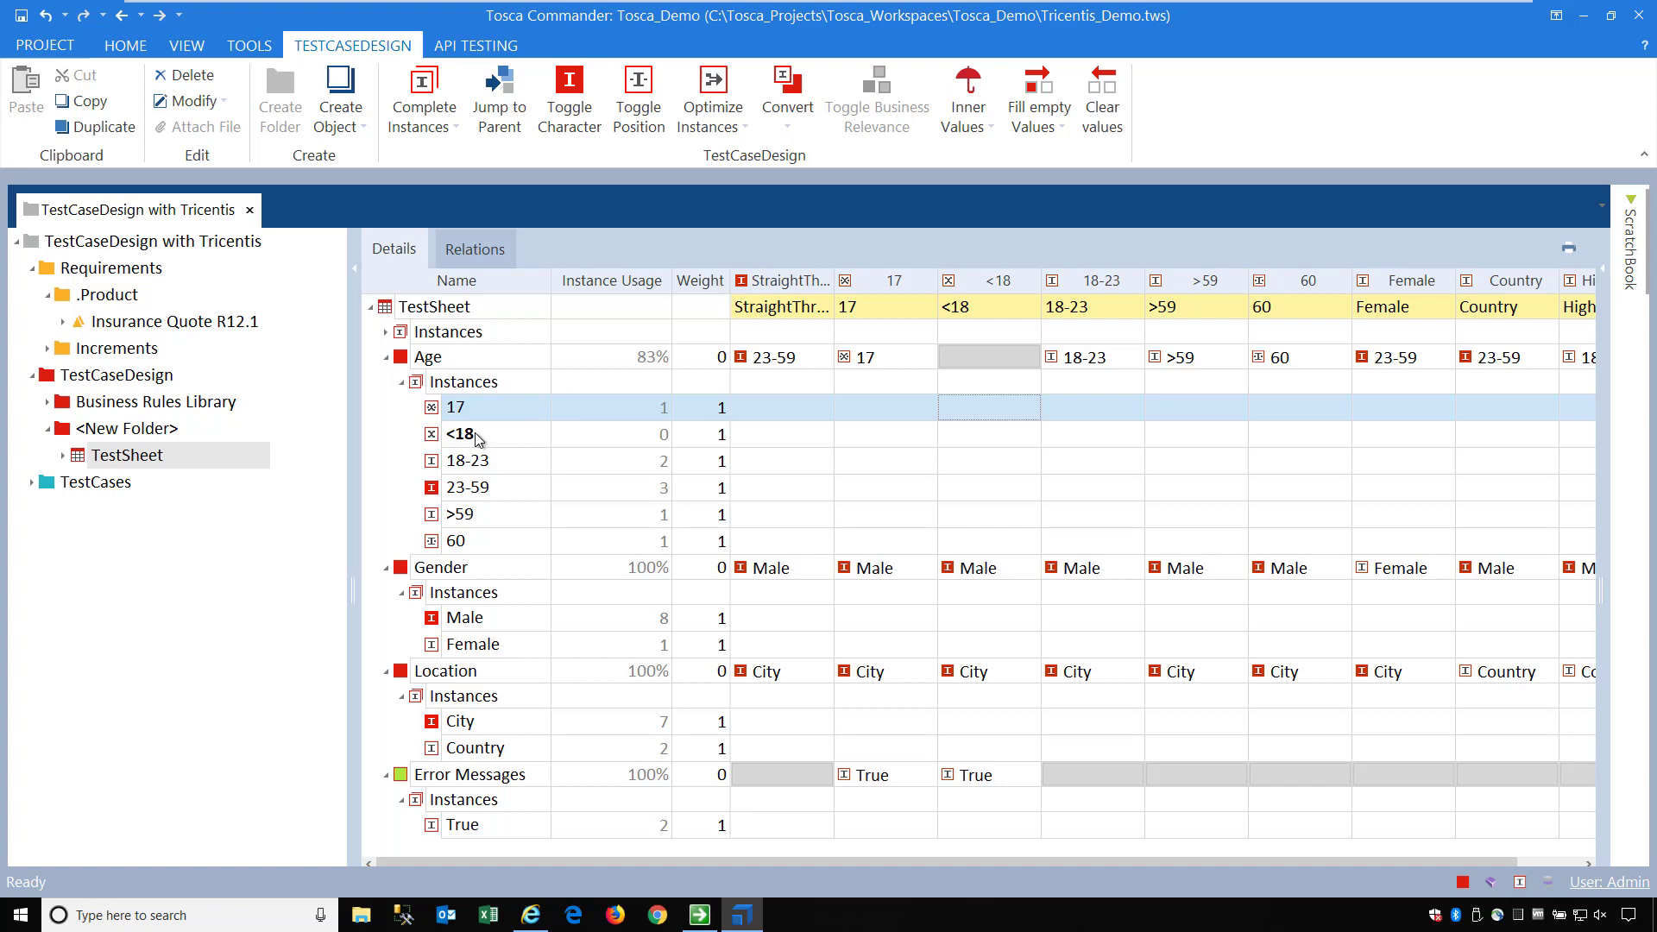
Set the Age value of the <18 test case instance back to <18
left_click(1006, 359)
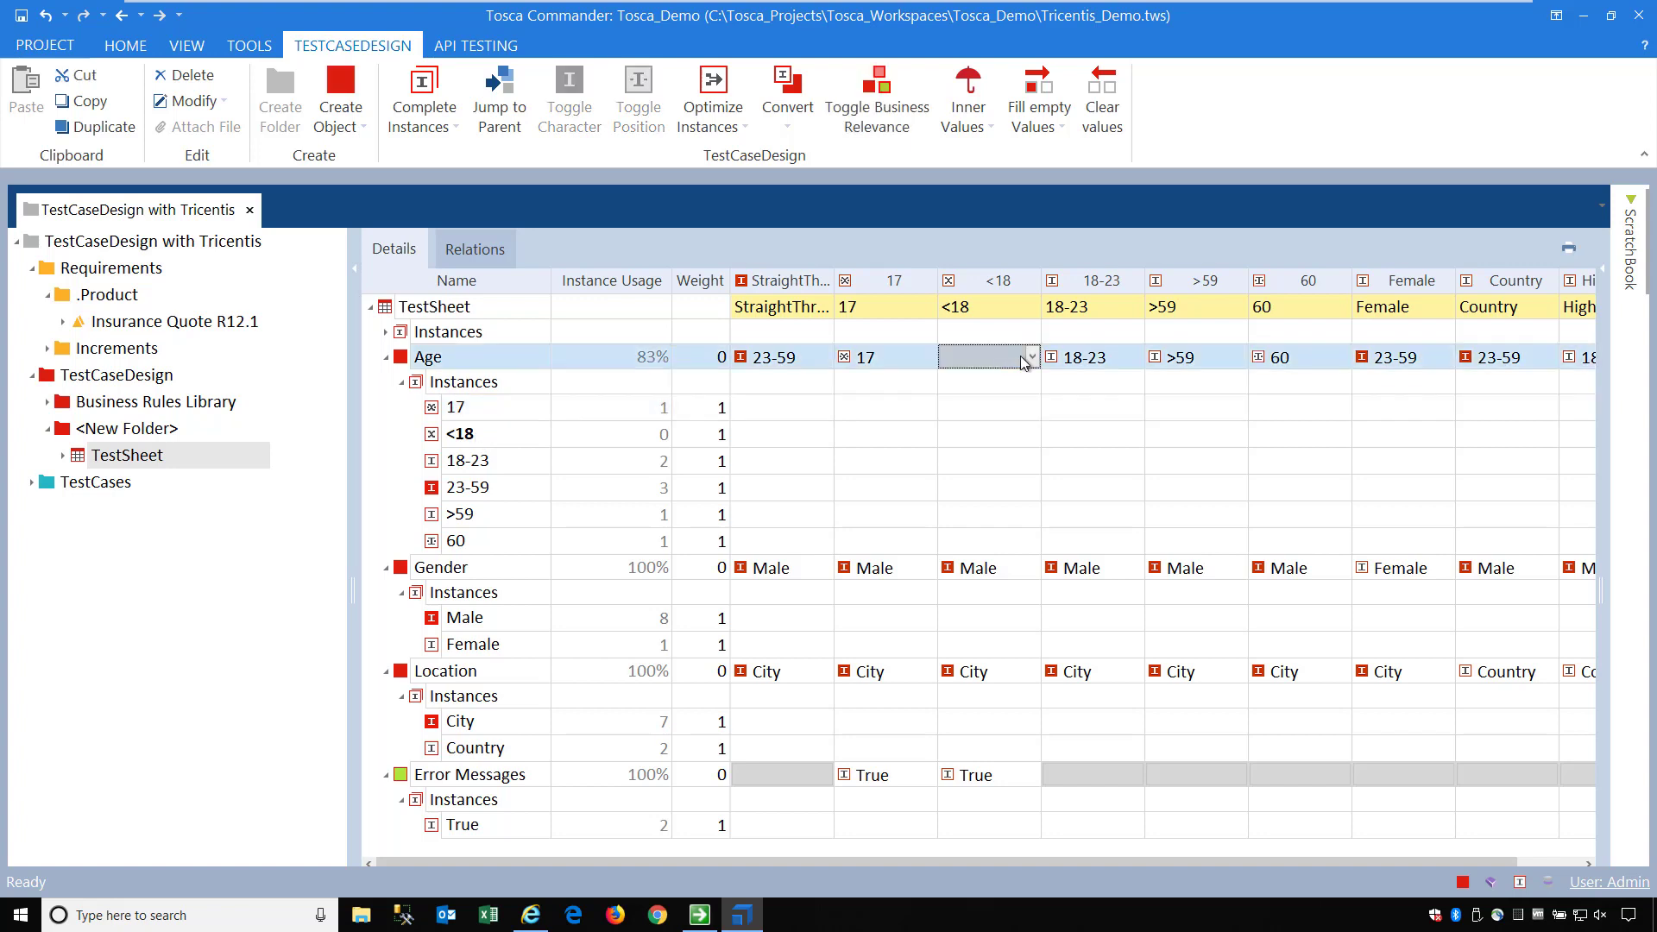
left_click(1031, 356)
left_click(972, 432)
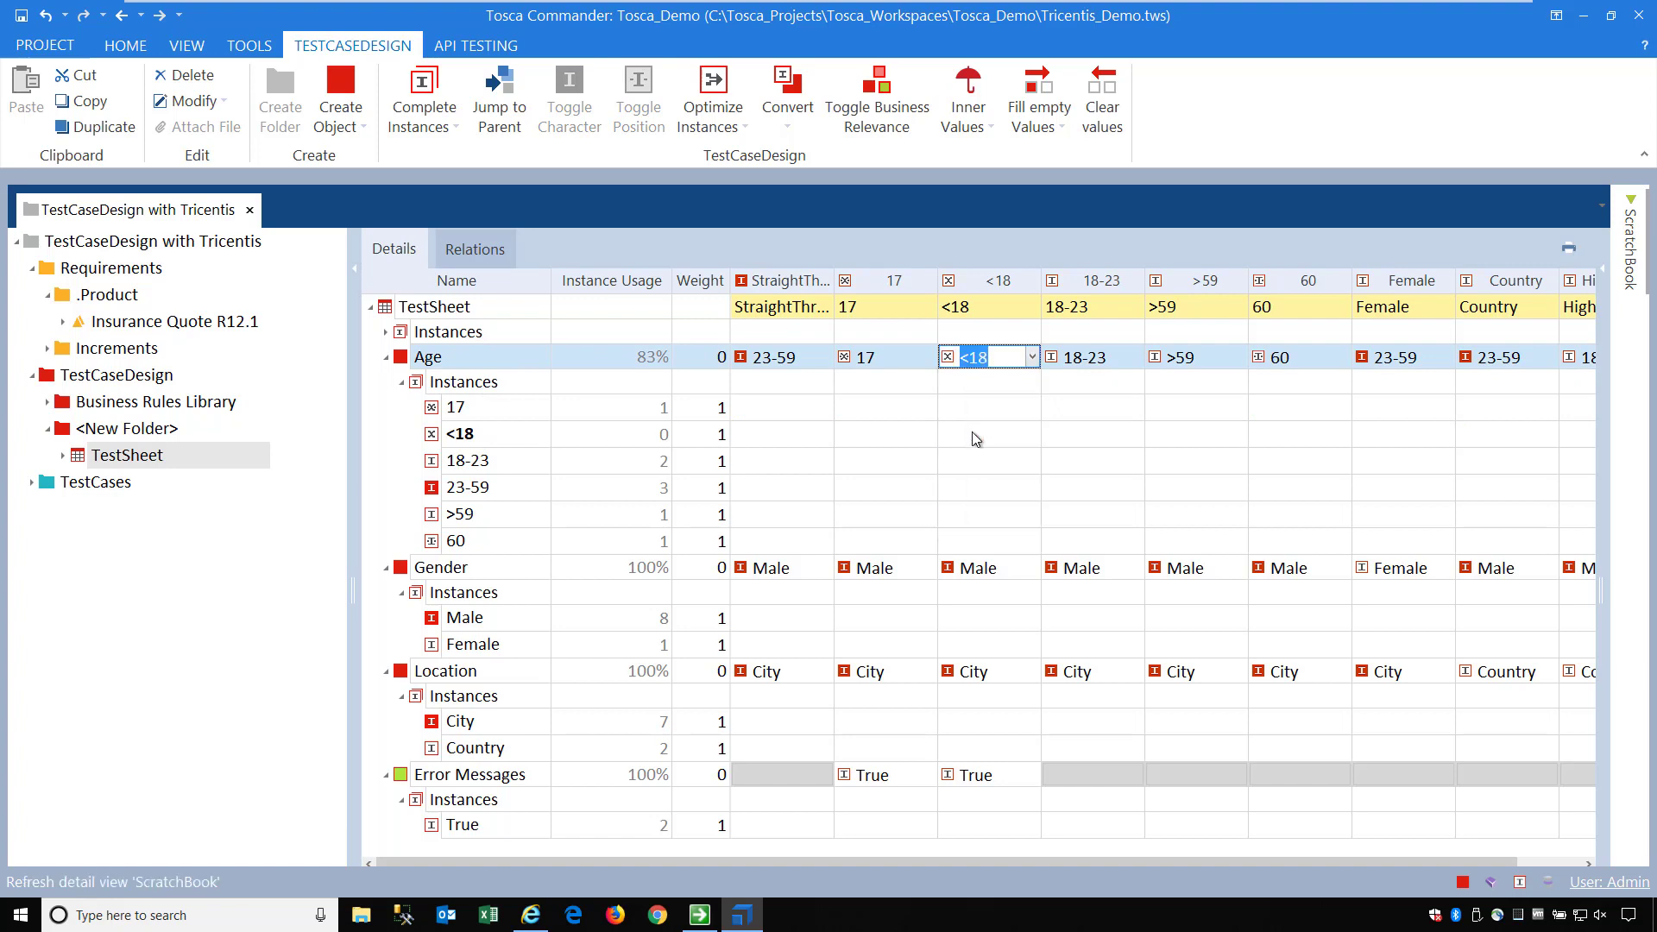
left_click(971, 431)
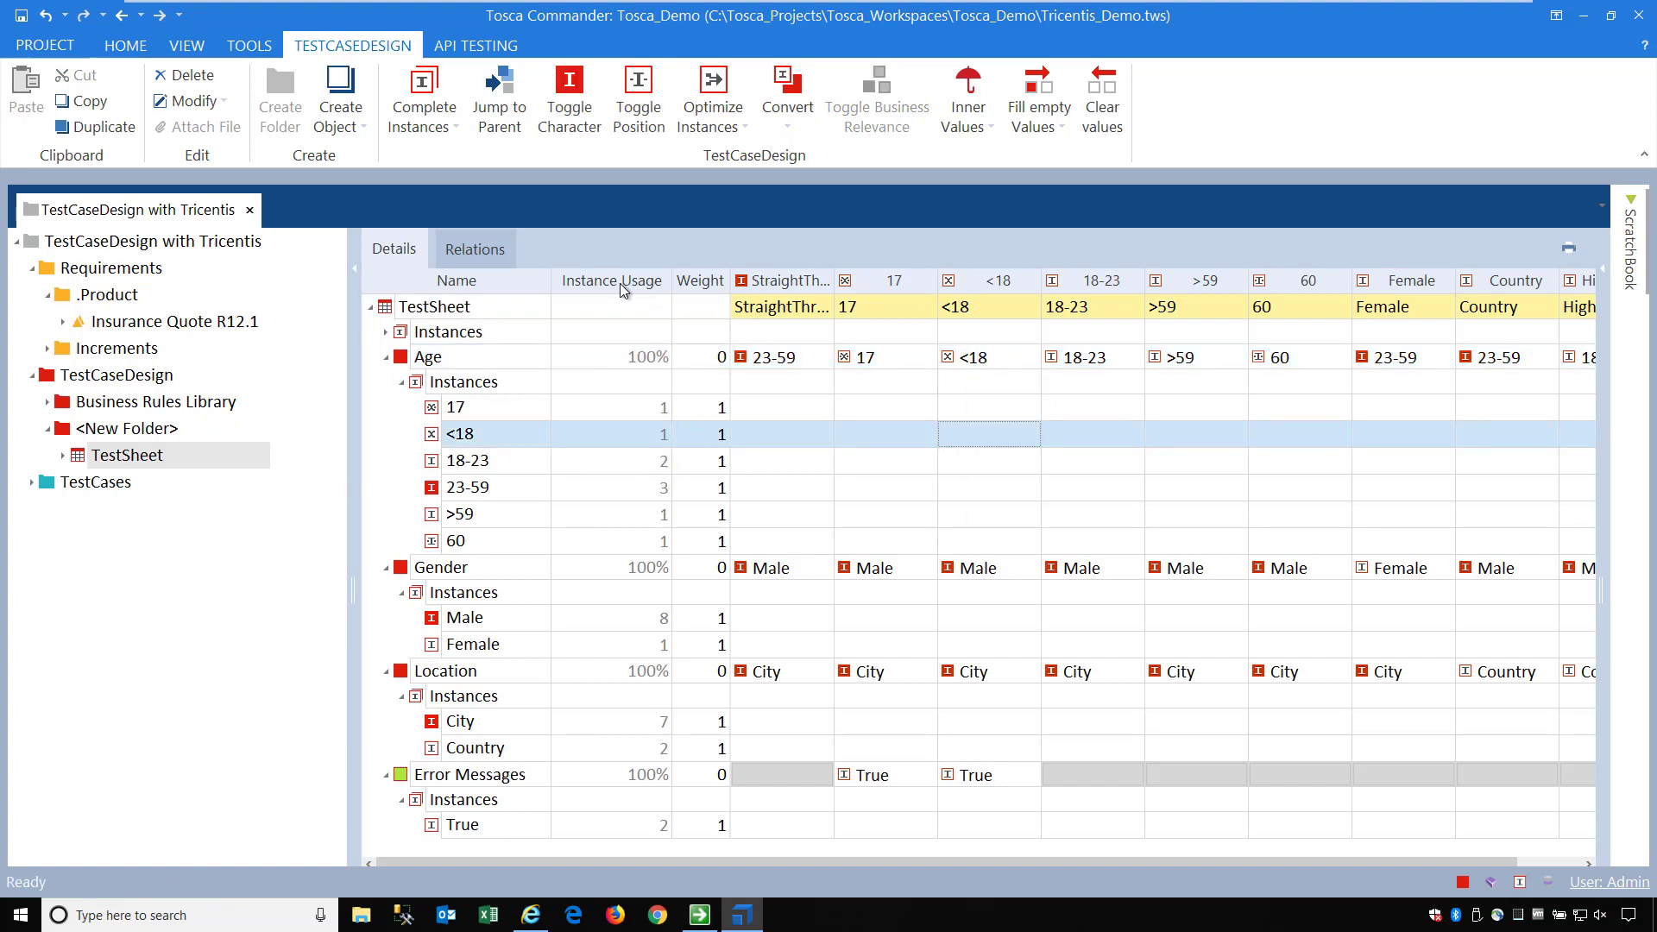
Remove the Instance Usage column from the TestSheet table and widen the Weight column
left_click_drag(623, 285, 604, 516)
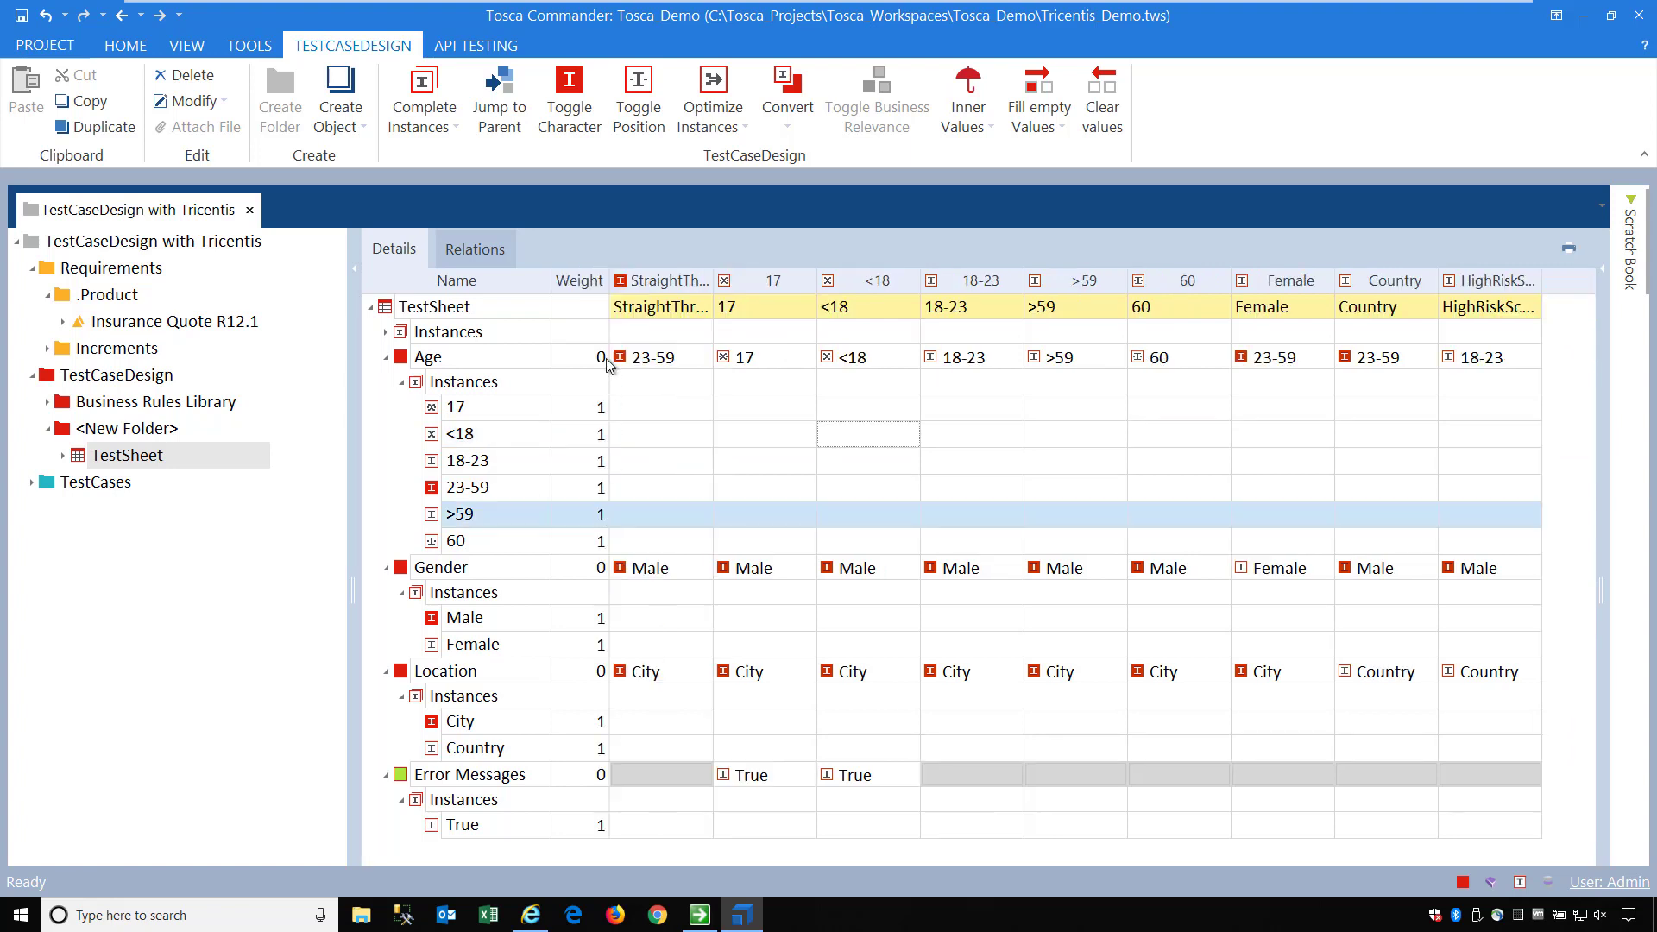
left_click_drag(608, 281, 641, 280)
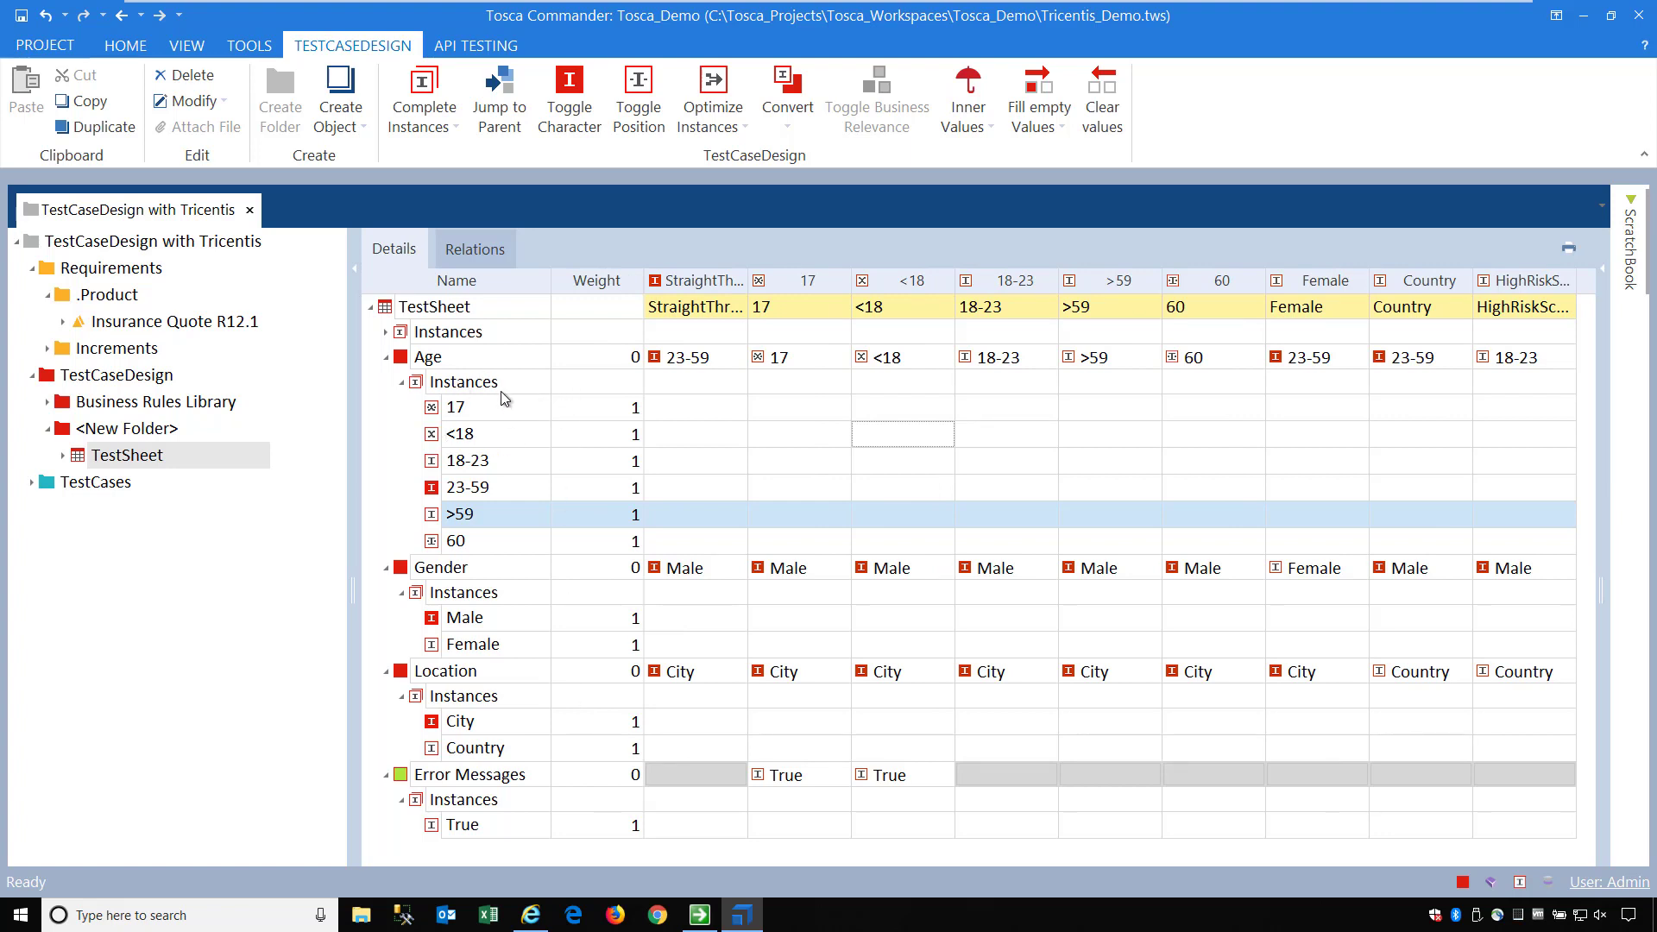
Expand the TestSheet's own instances and auto-assign instance weights for the whole TestSheet
left_click(388, 333)
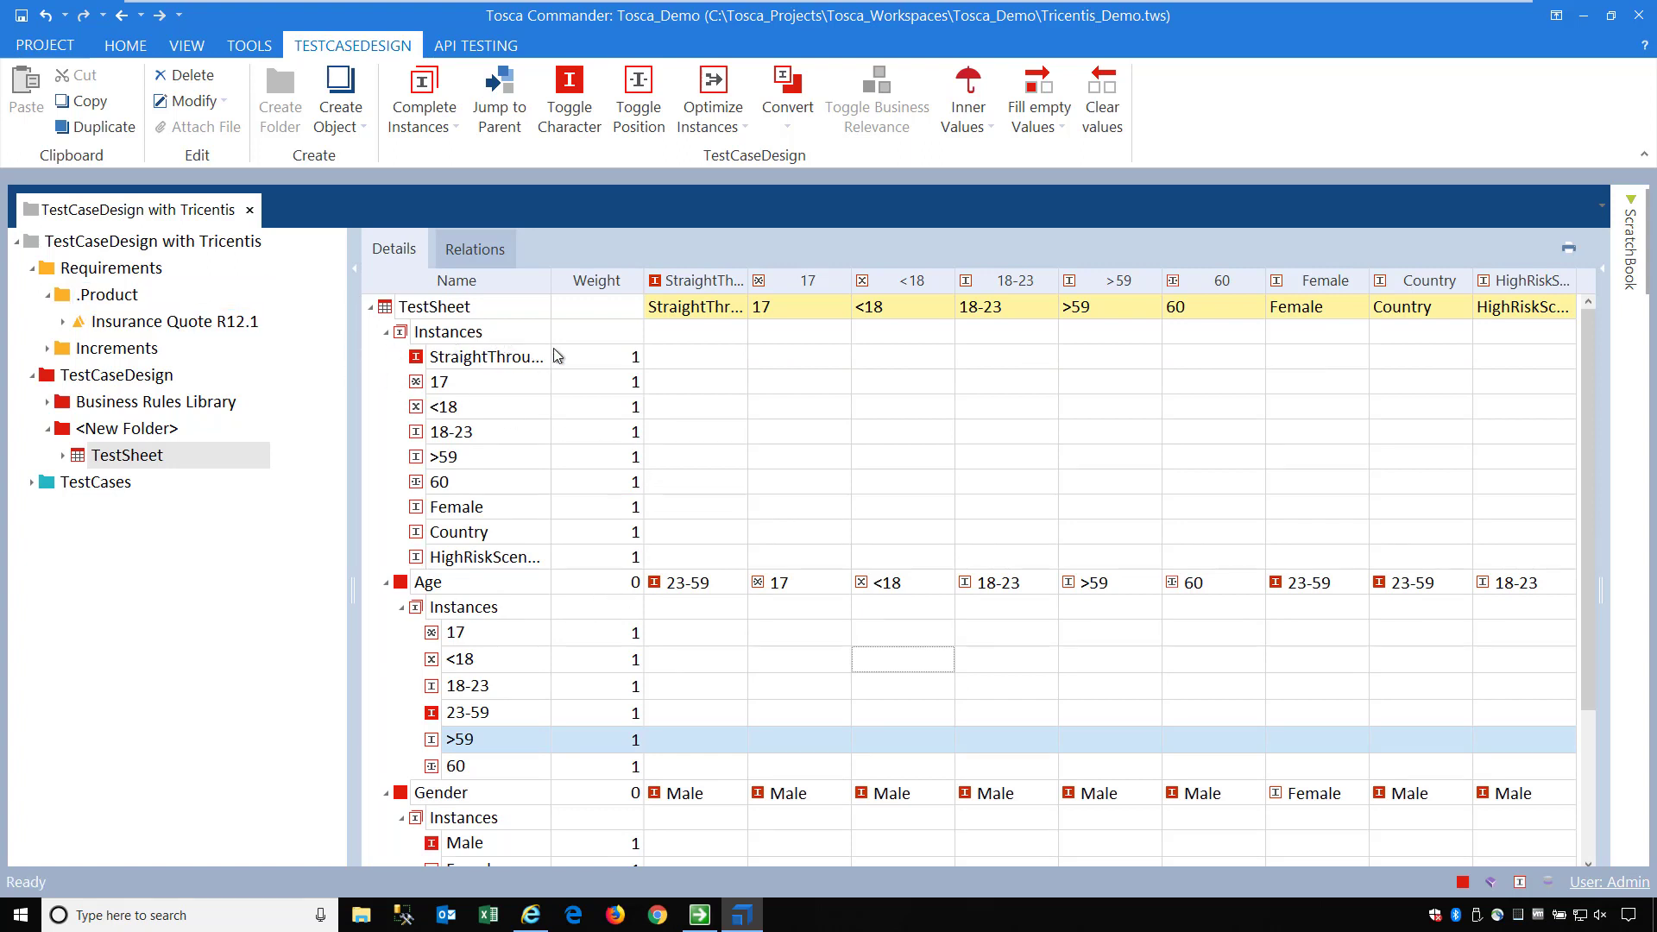
left_click(595, 354)
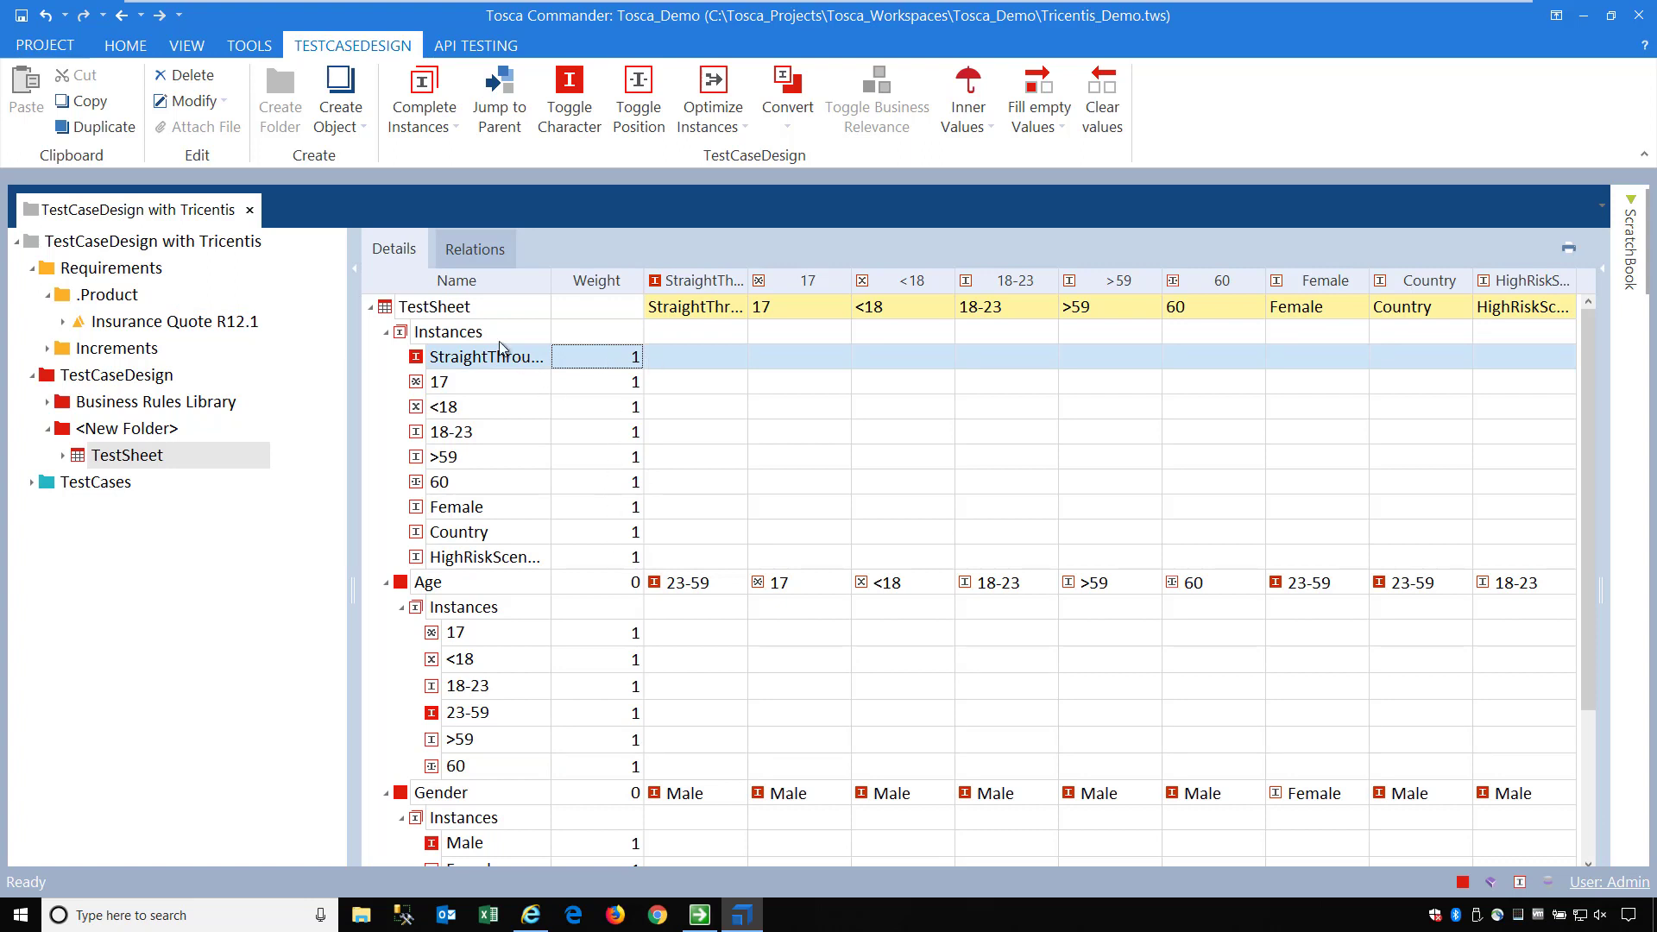
left_click(479, 308)
right_click(479, 311)
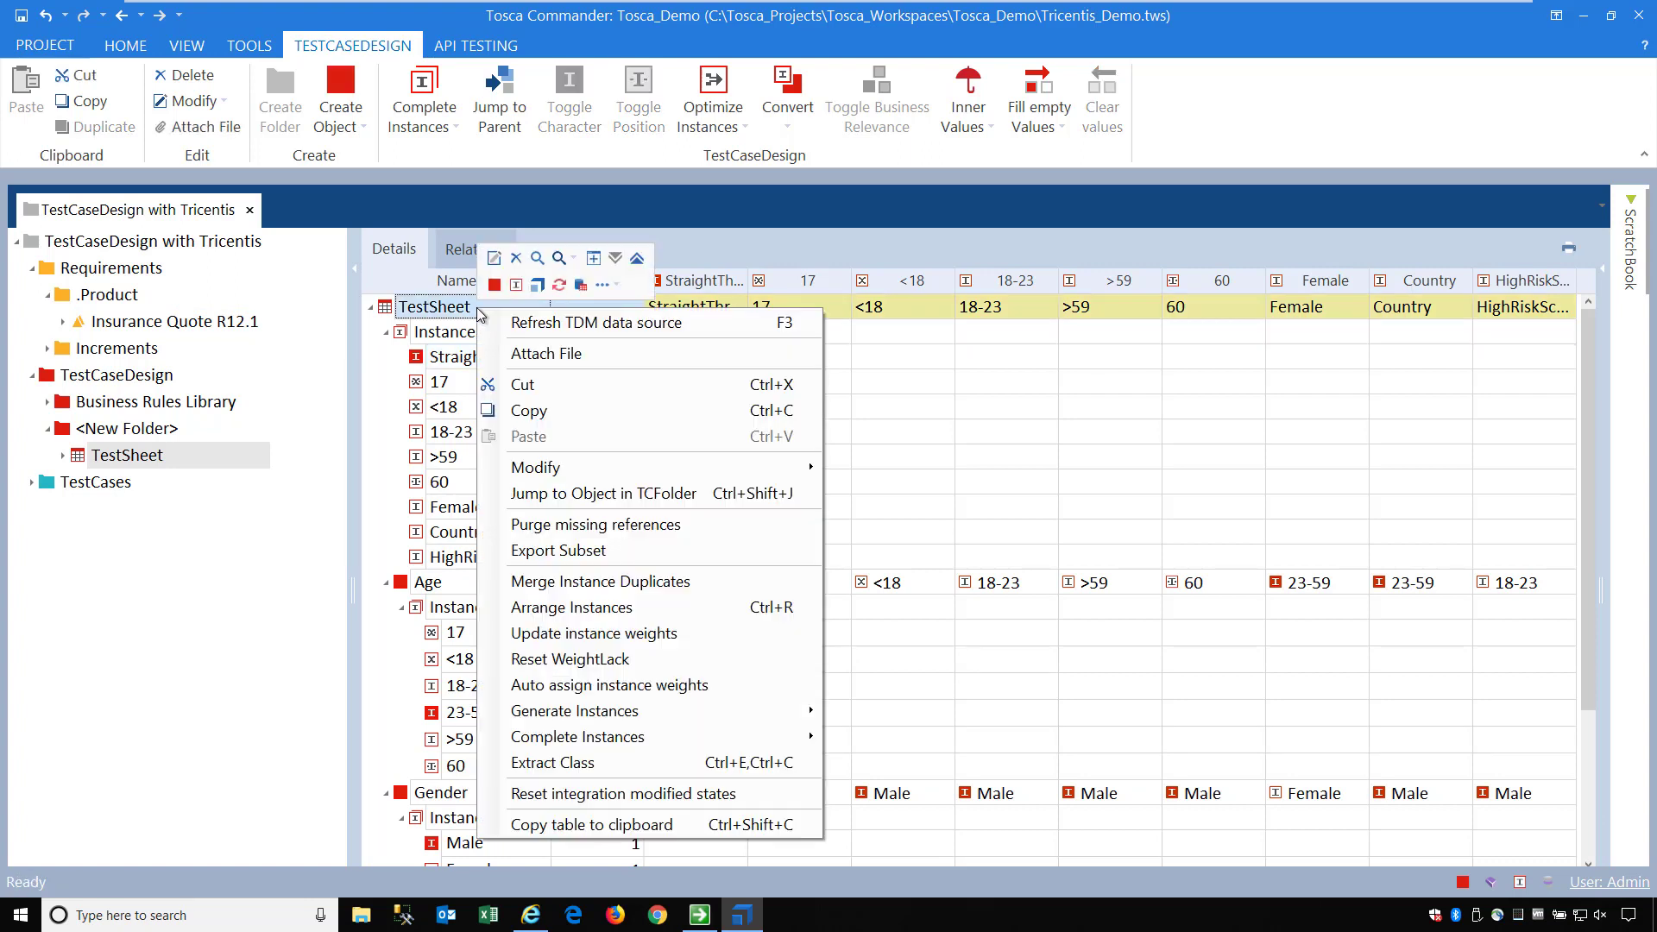
left_click(597, 687)
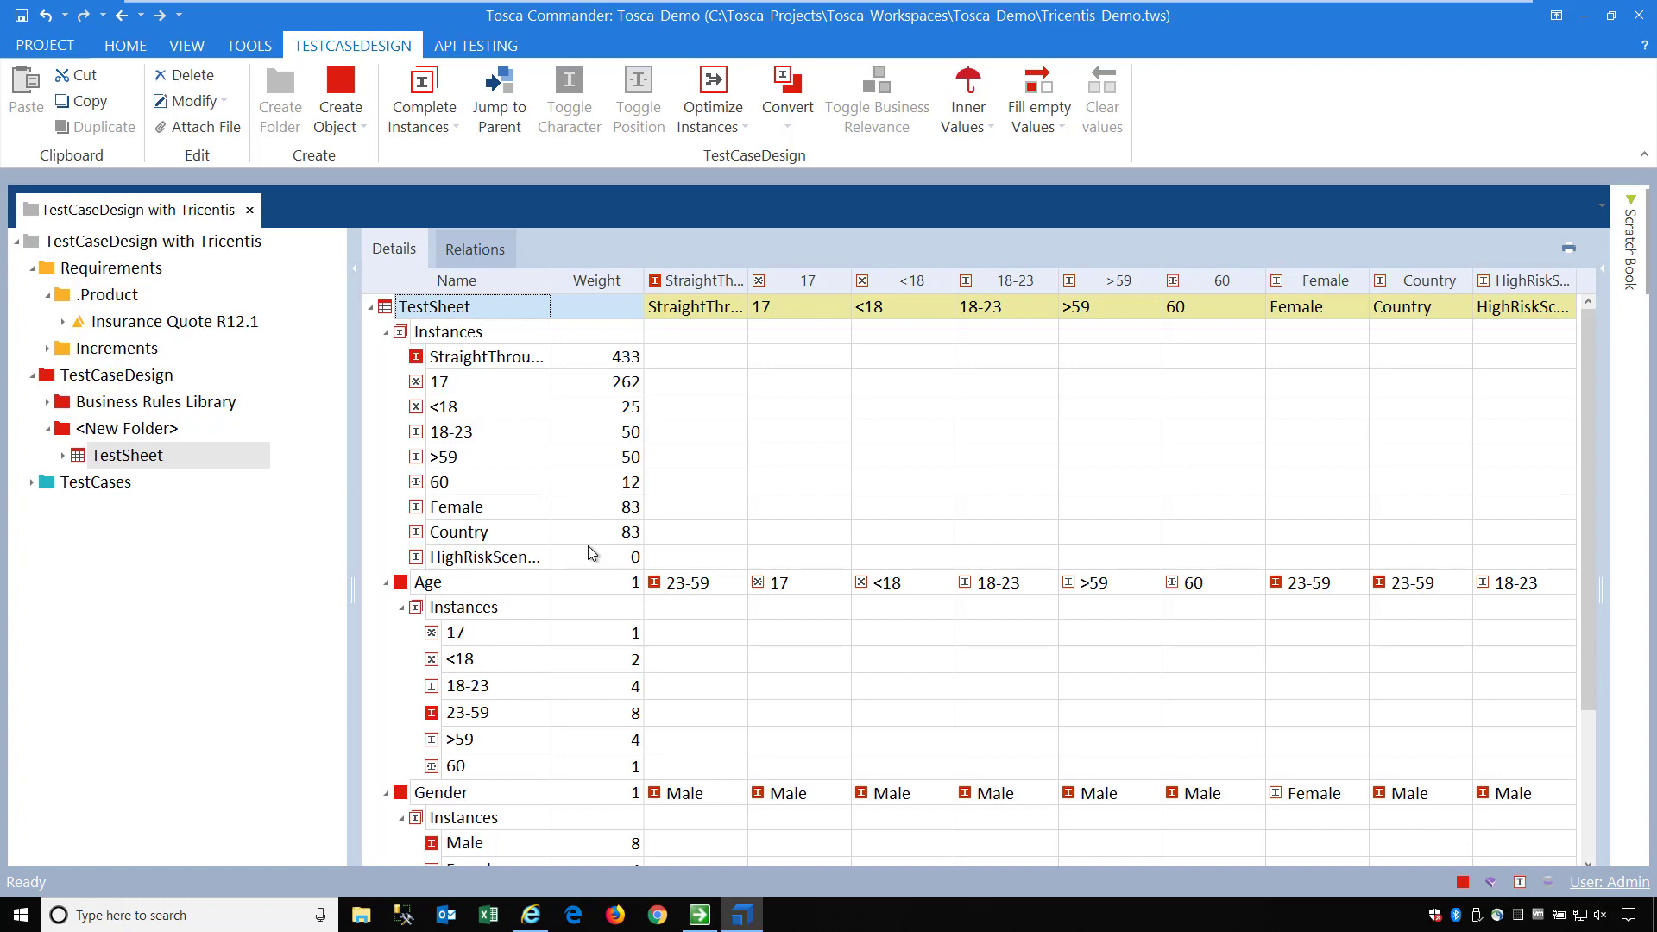
Update the test case link weights of the Truck insurance requirement and review the weights of its linked instances
left_click(174, 323)
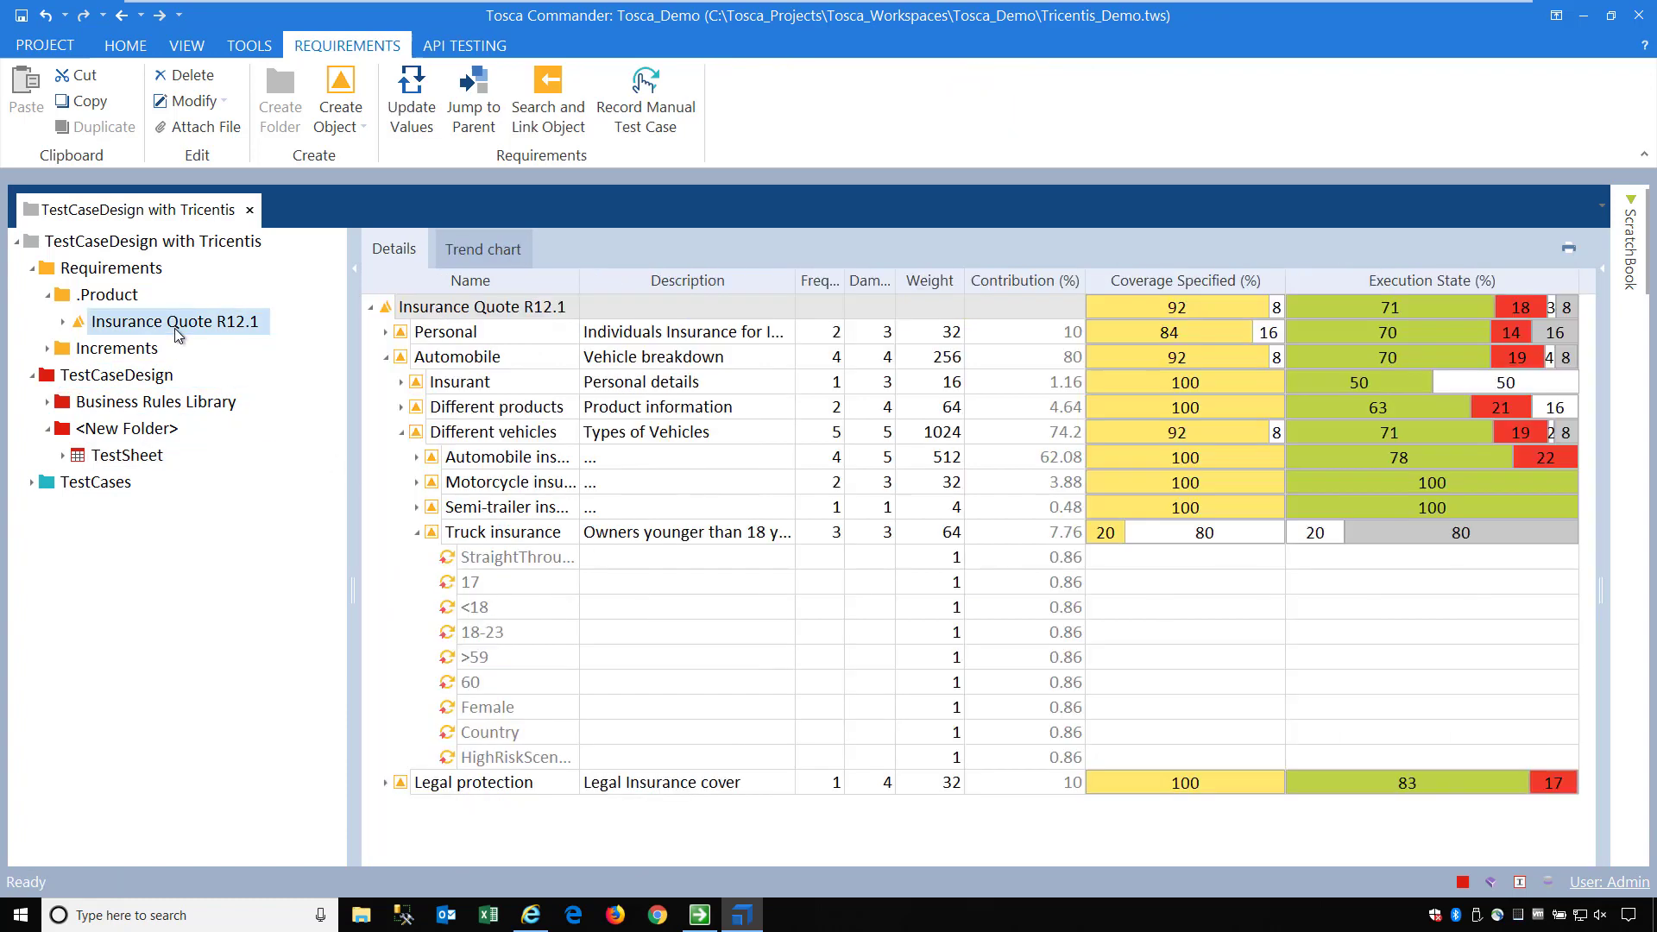
left_click(500, 533)
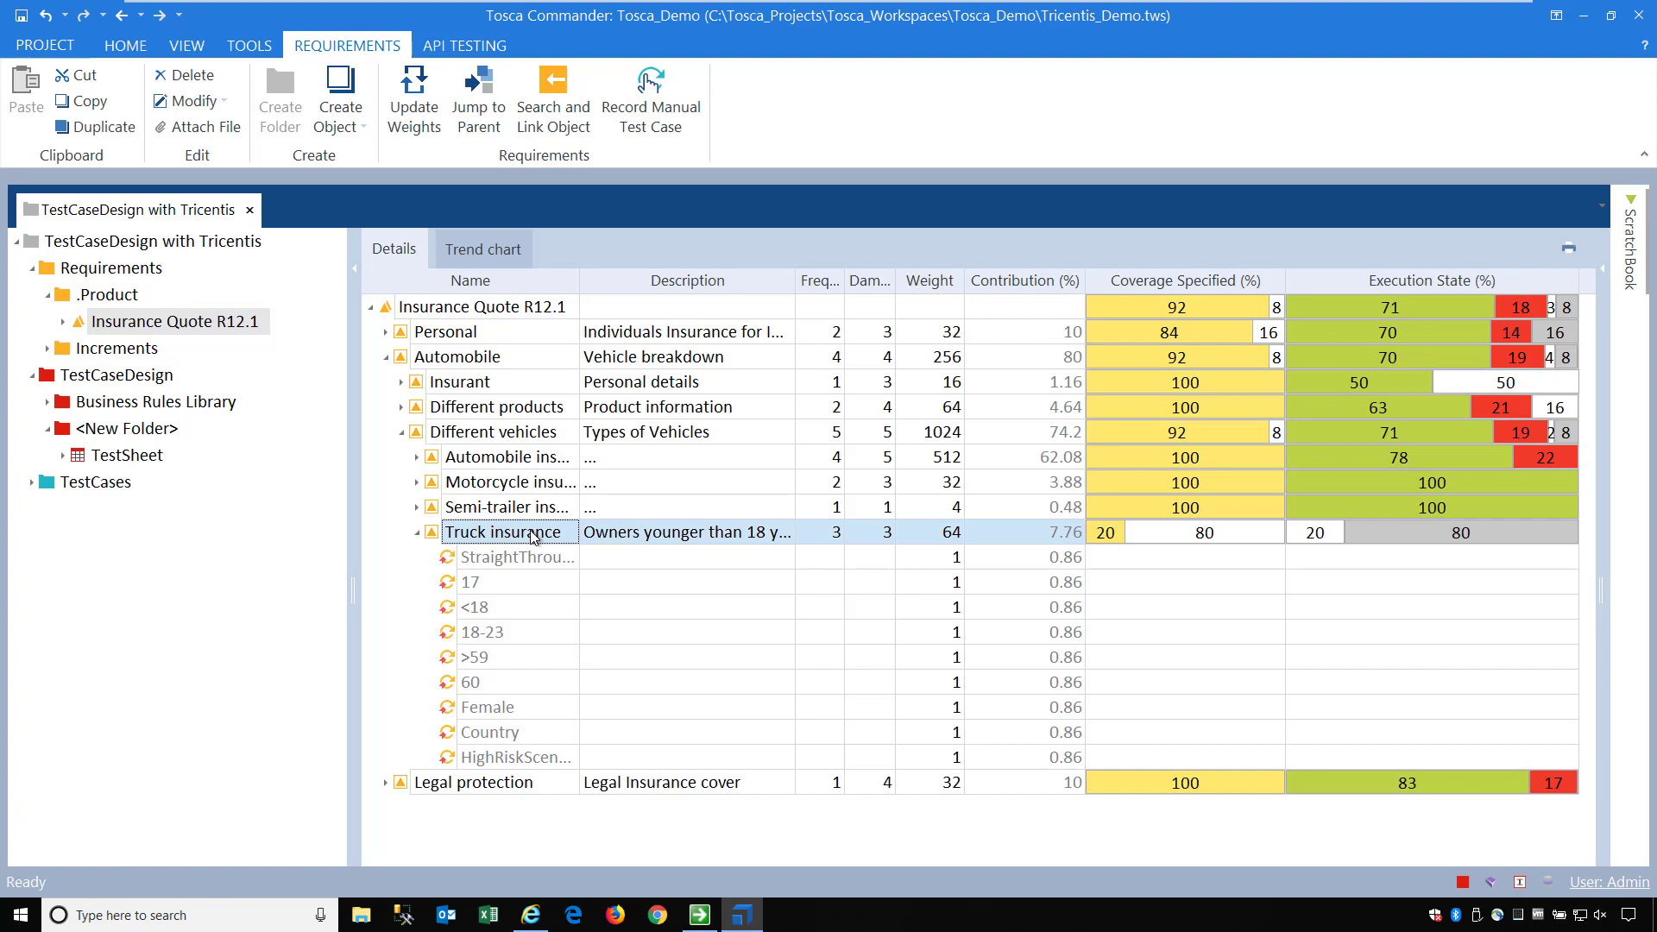
right_click(531, 537)
left_click(608, 511)
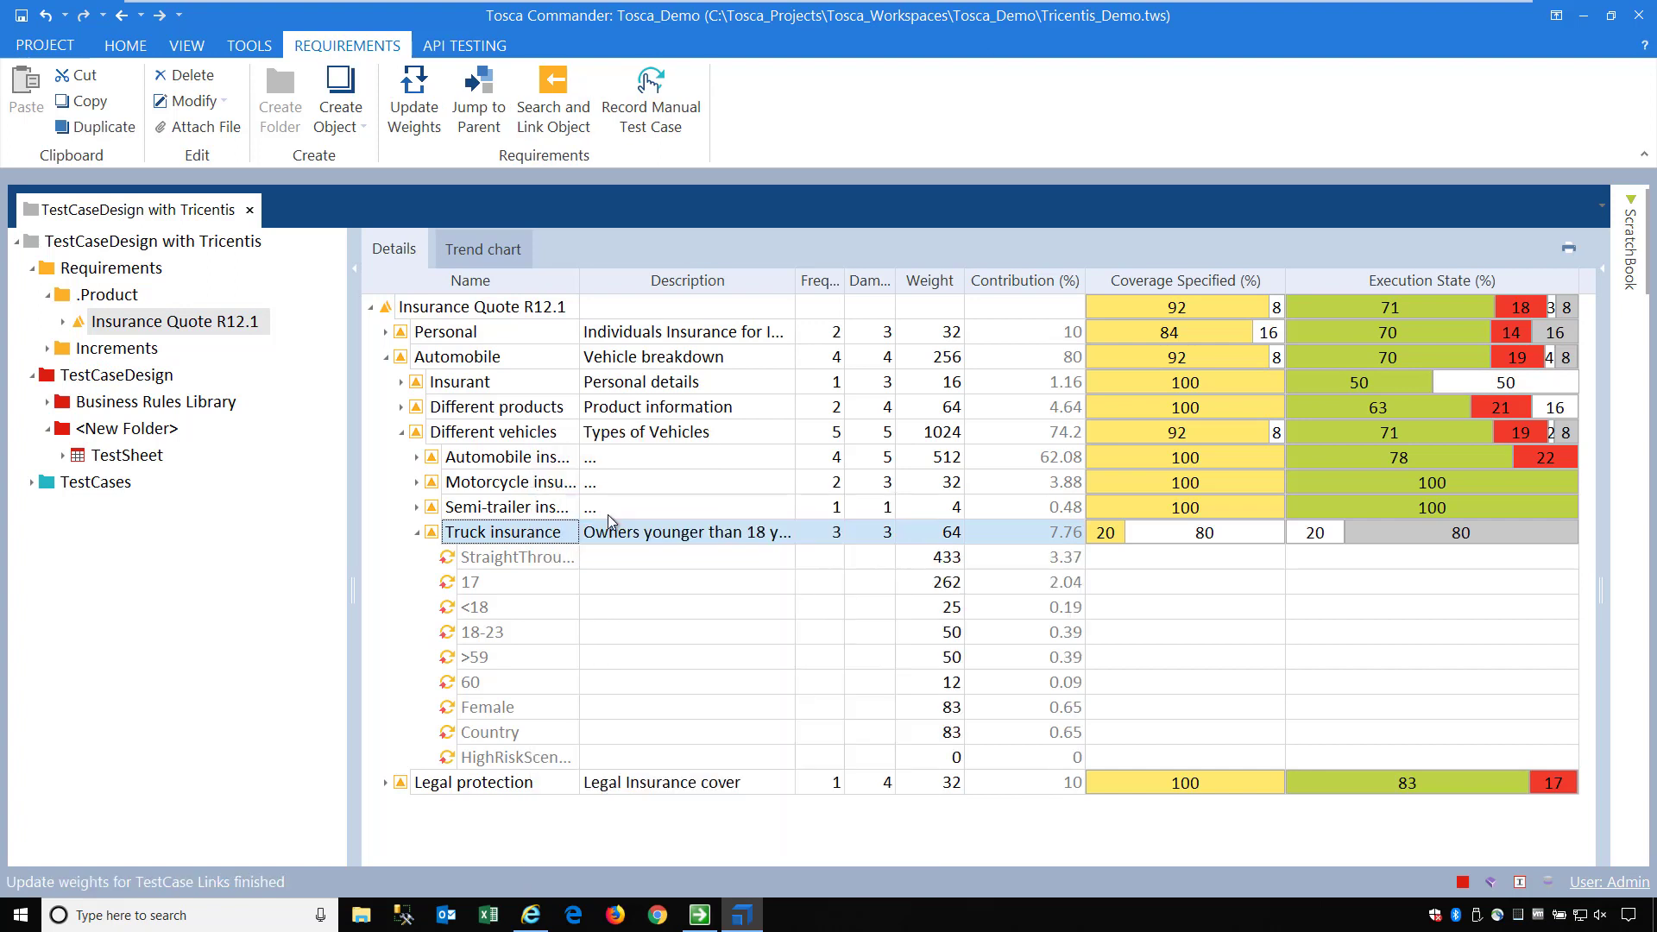
left_click(875, 558)
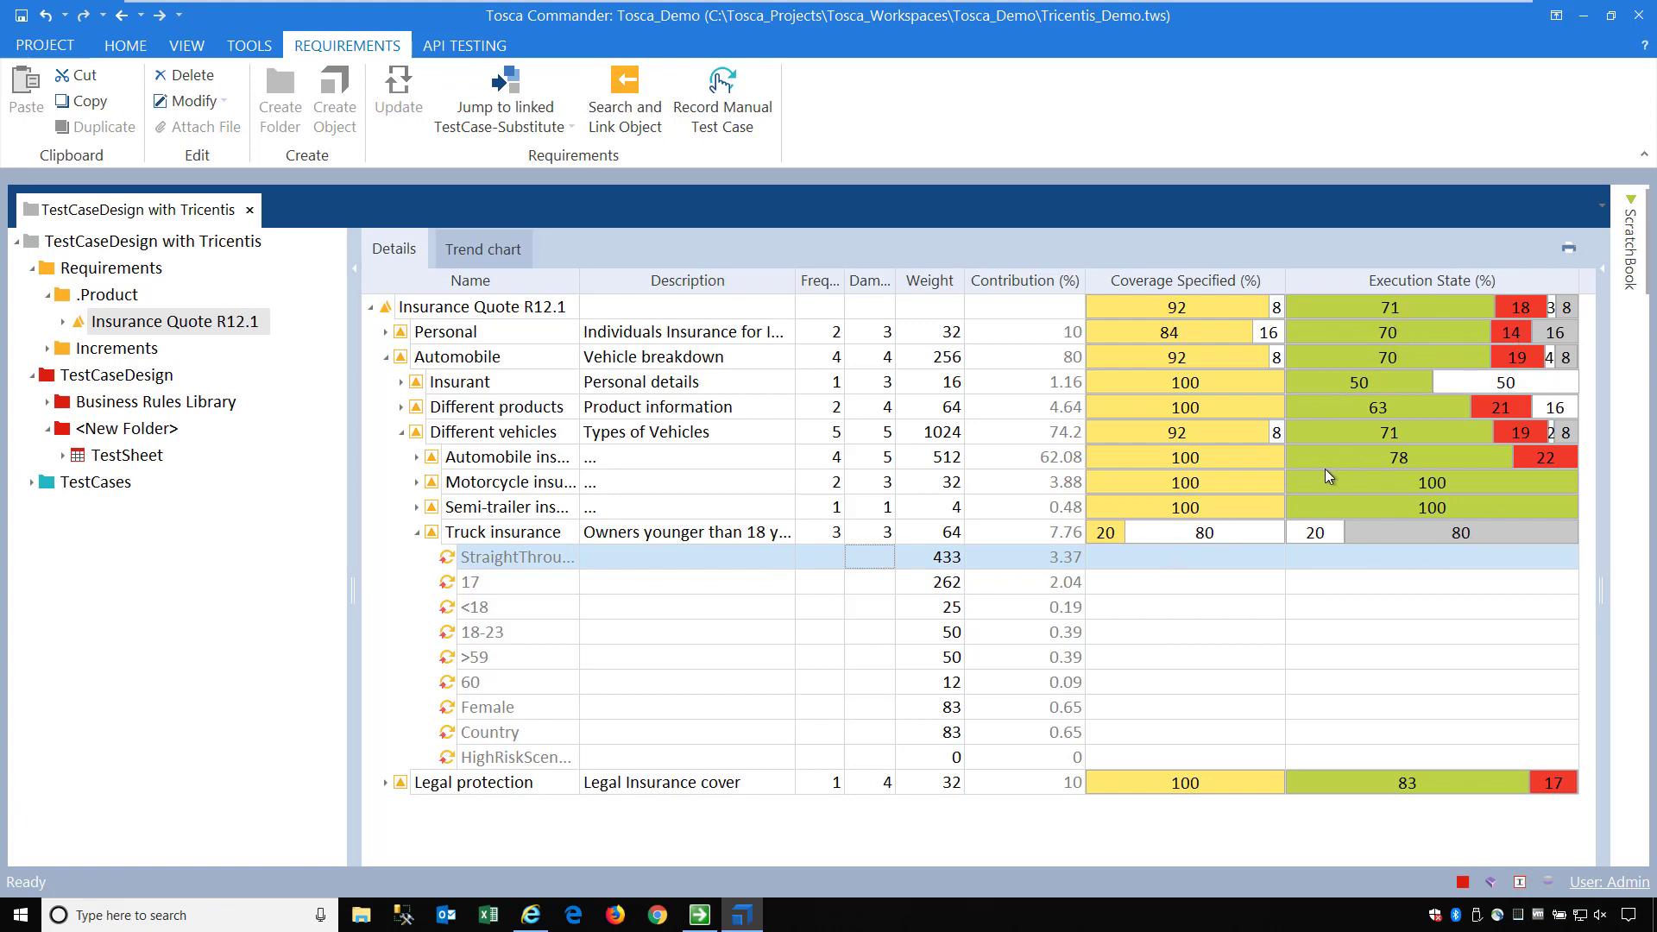
left_click(917, 741)
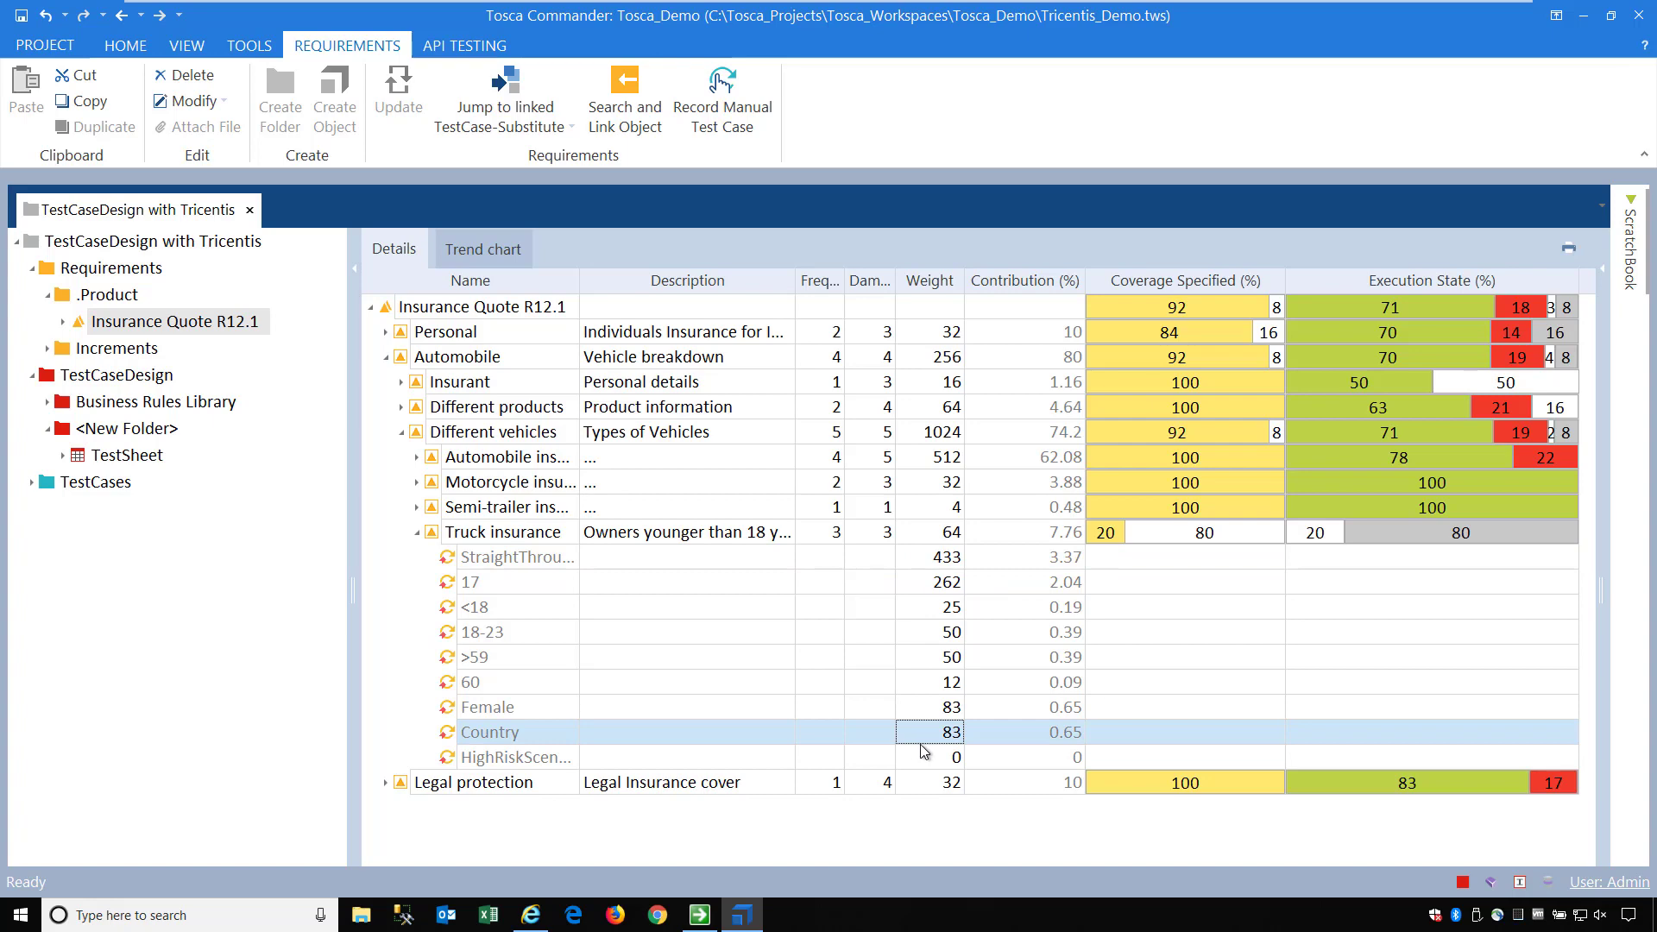
left_click(925, 759)
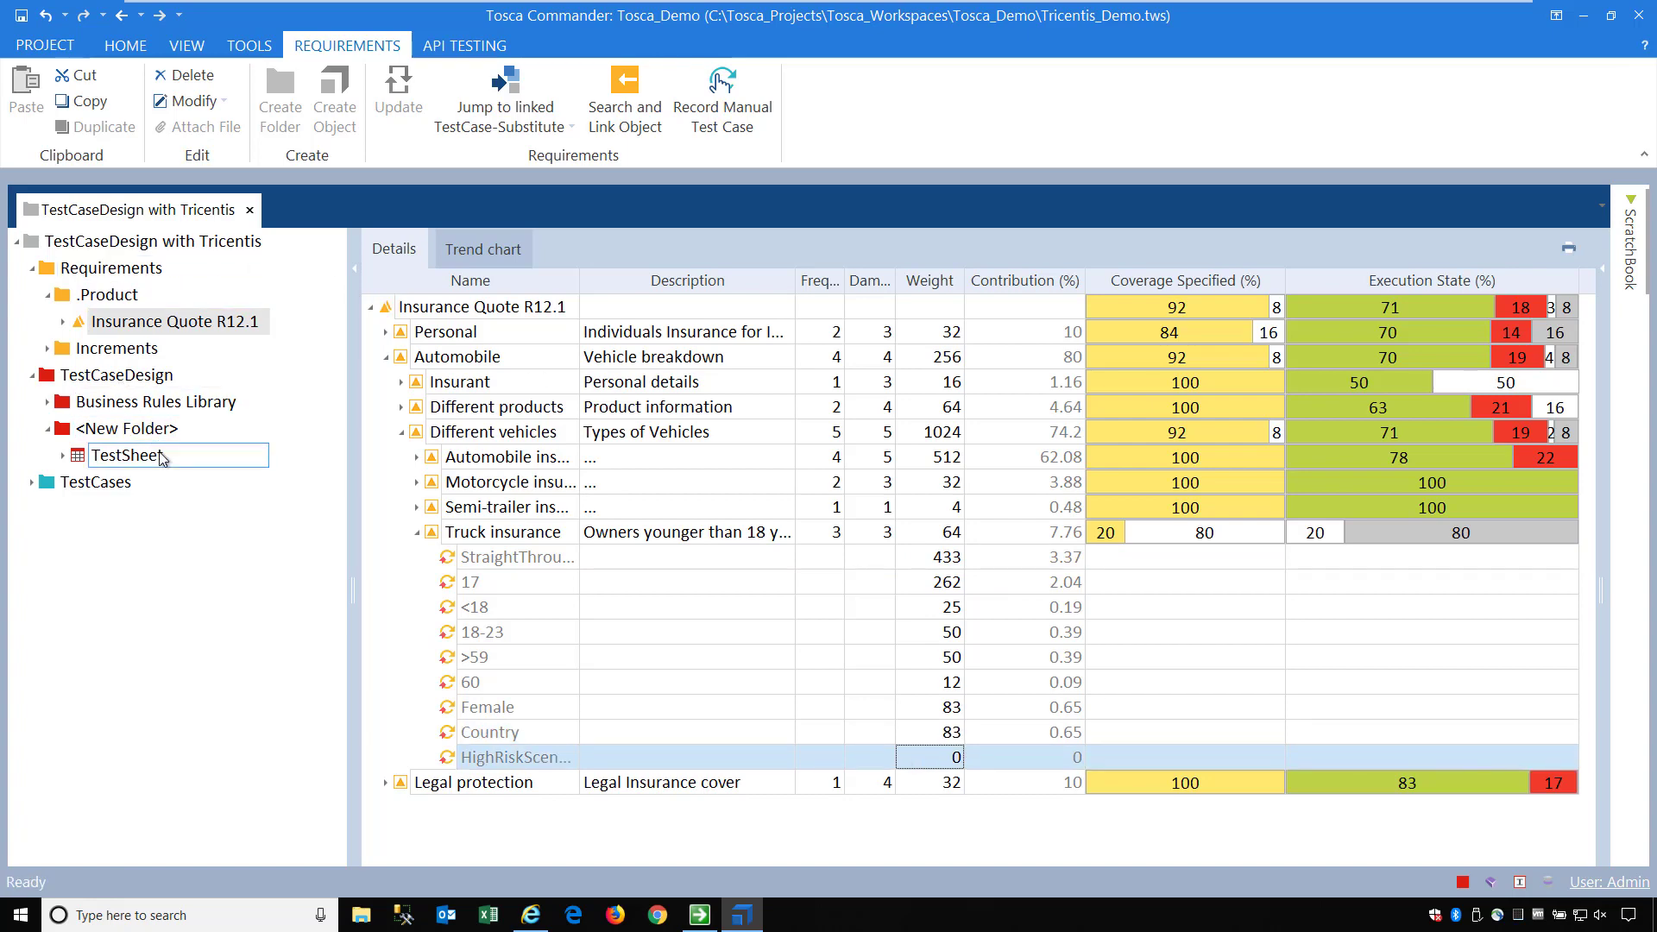
Set the weight of the high-risk scenario instance in the TestSheet to 300
left_click(125, 456)
left_click(604, 559)
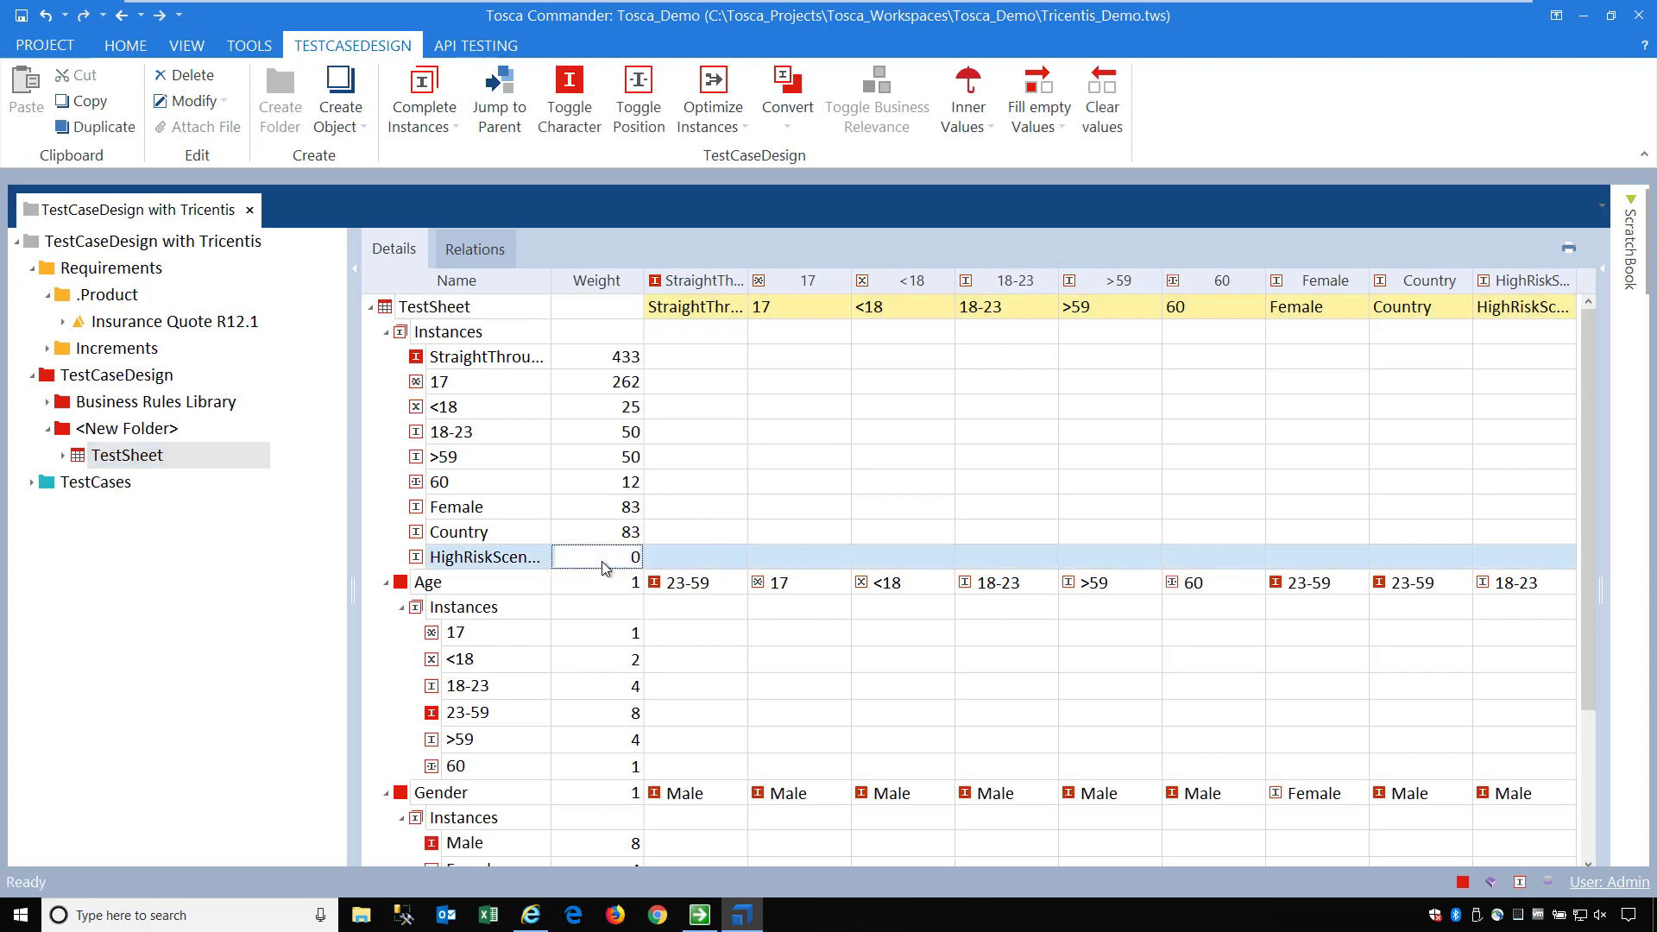
left_click(604, 559)
type("300")
key("Return")
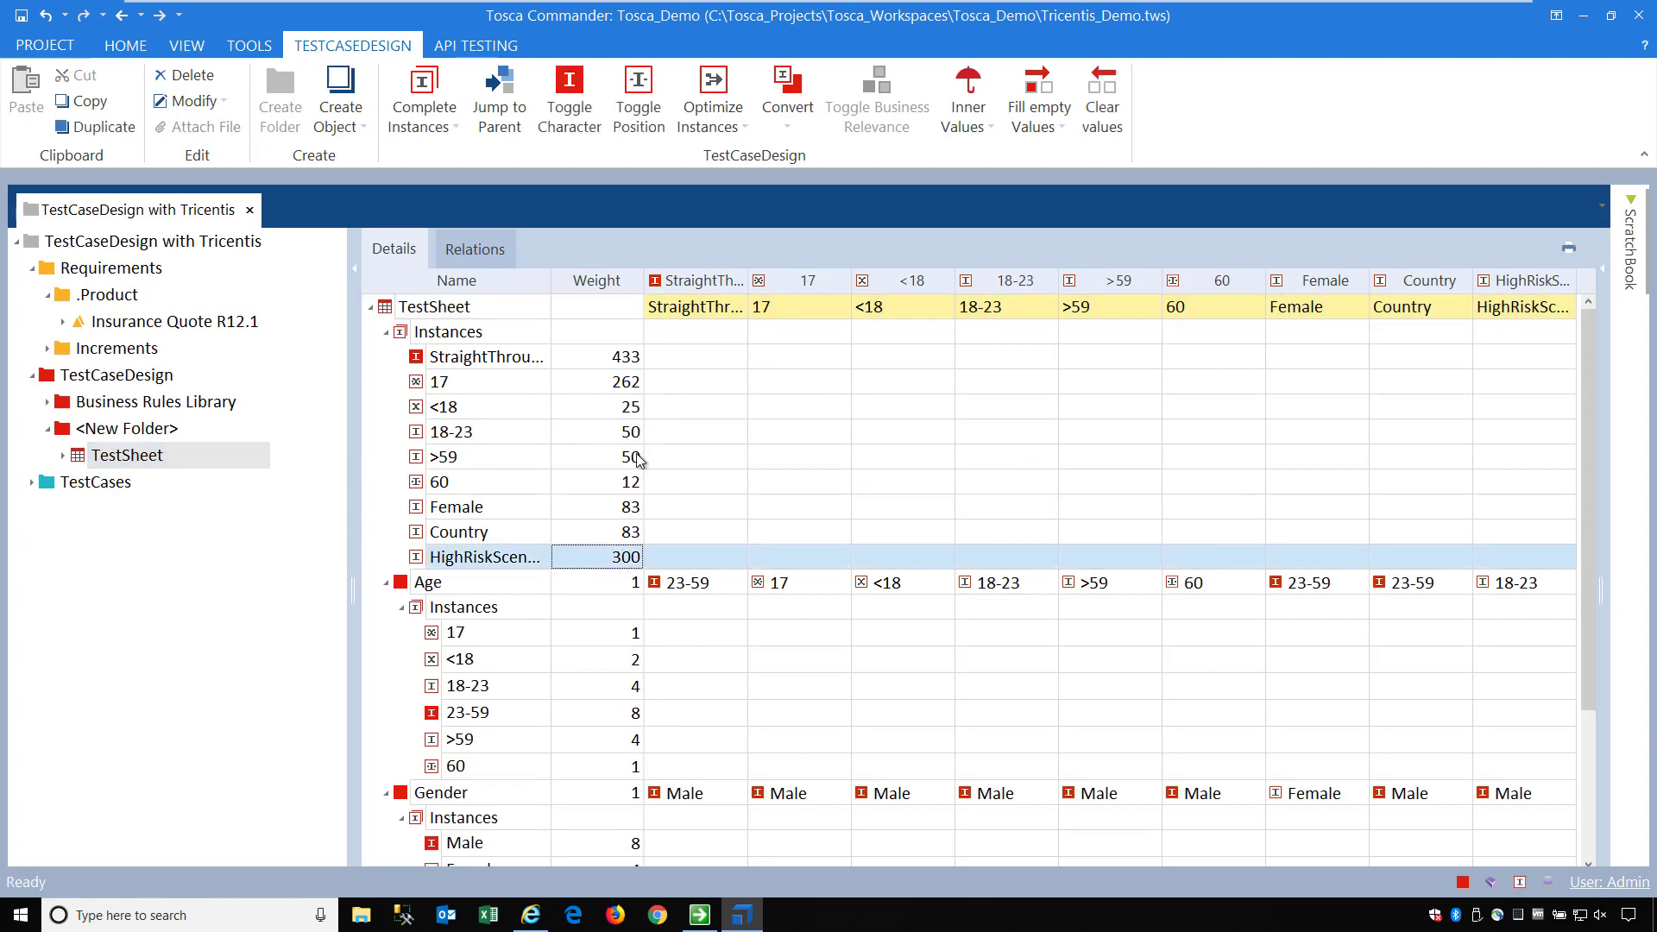
Update the Truck insurance link weights again and compare the high-risk scenario with the straight-through link
left_click(205, 330)
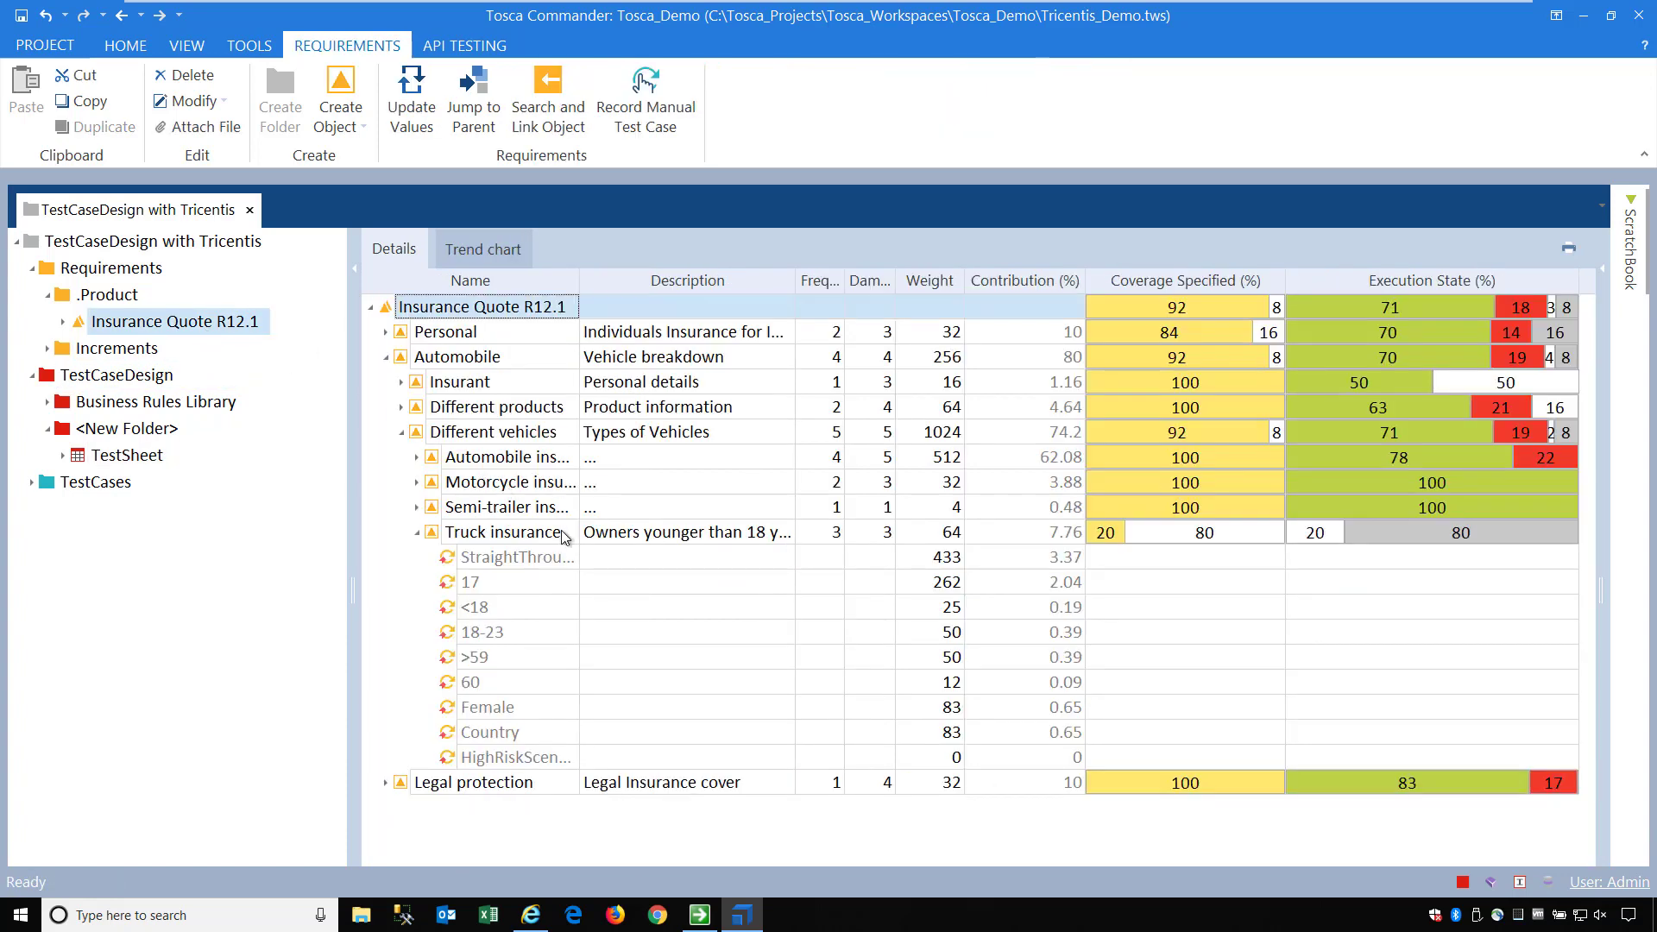
right_click(562, 537)
left_click(642, 514)
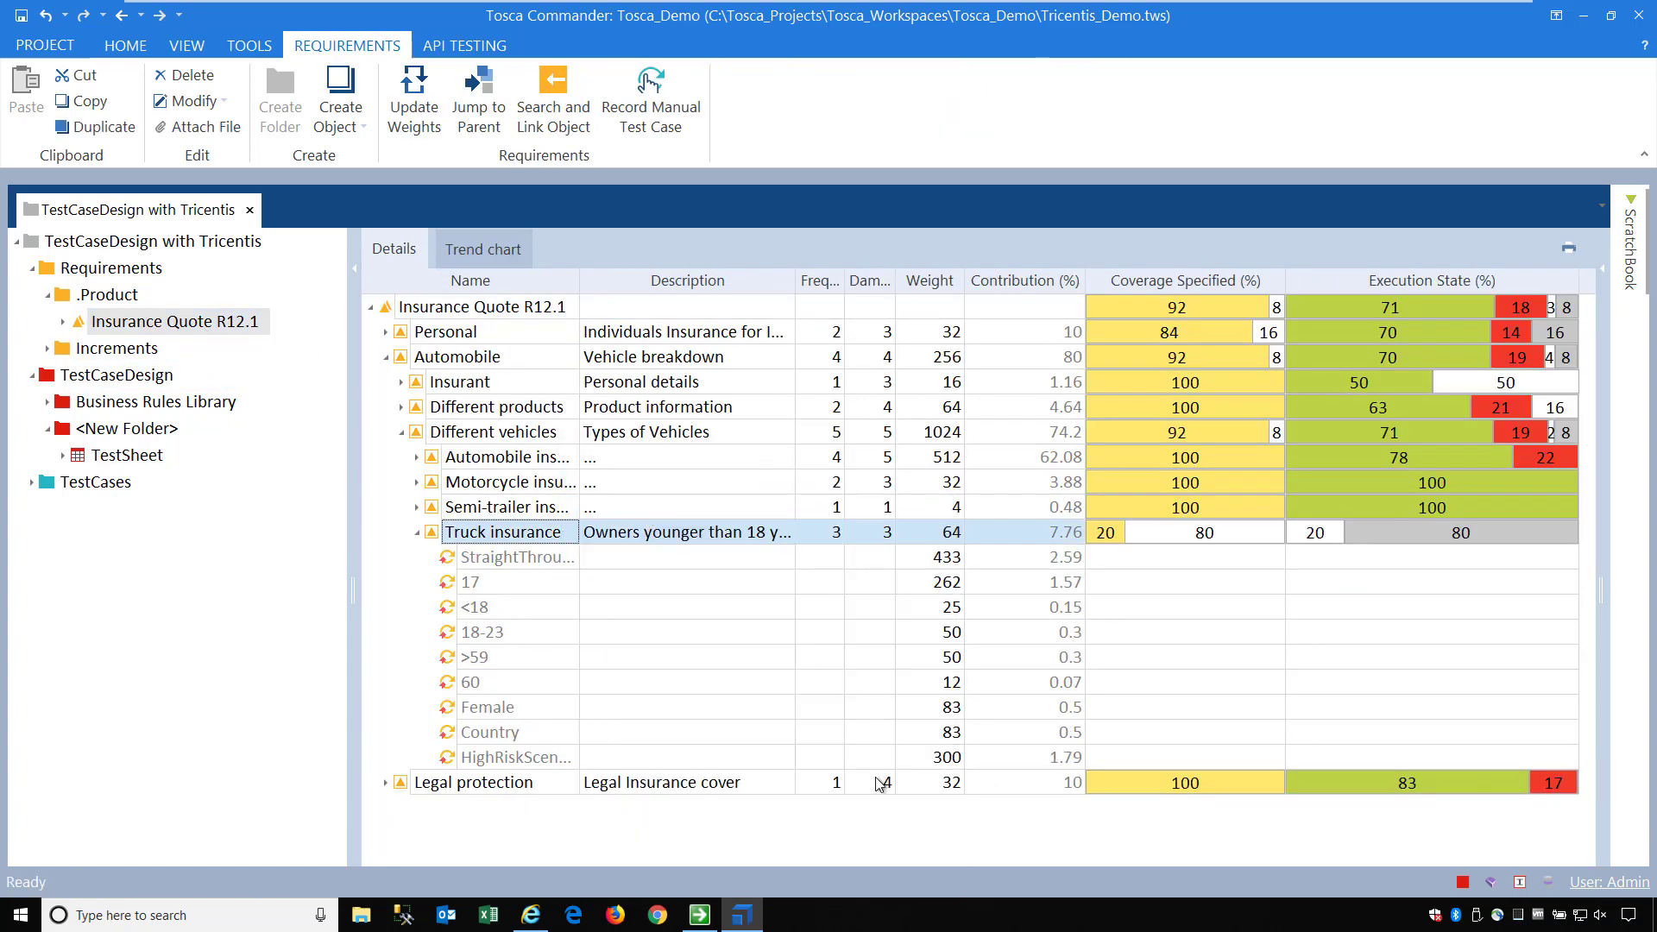
left_click(949, 762)
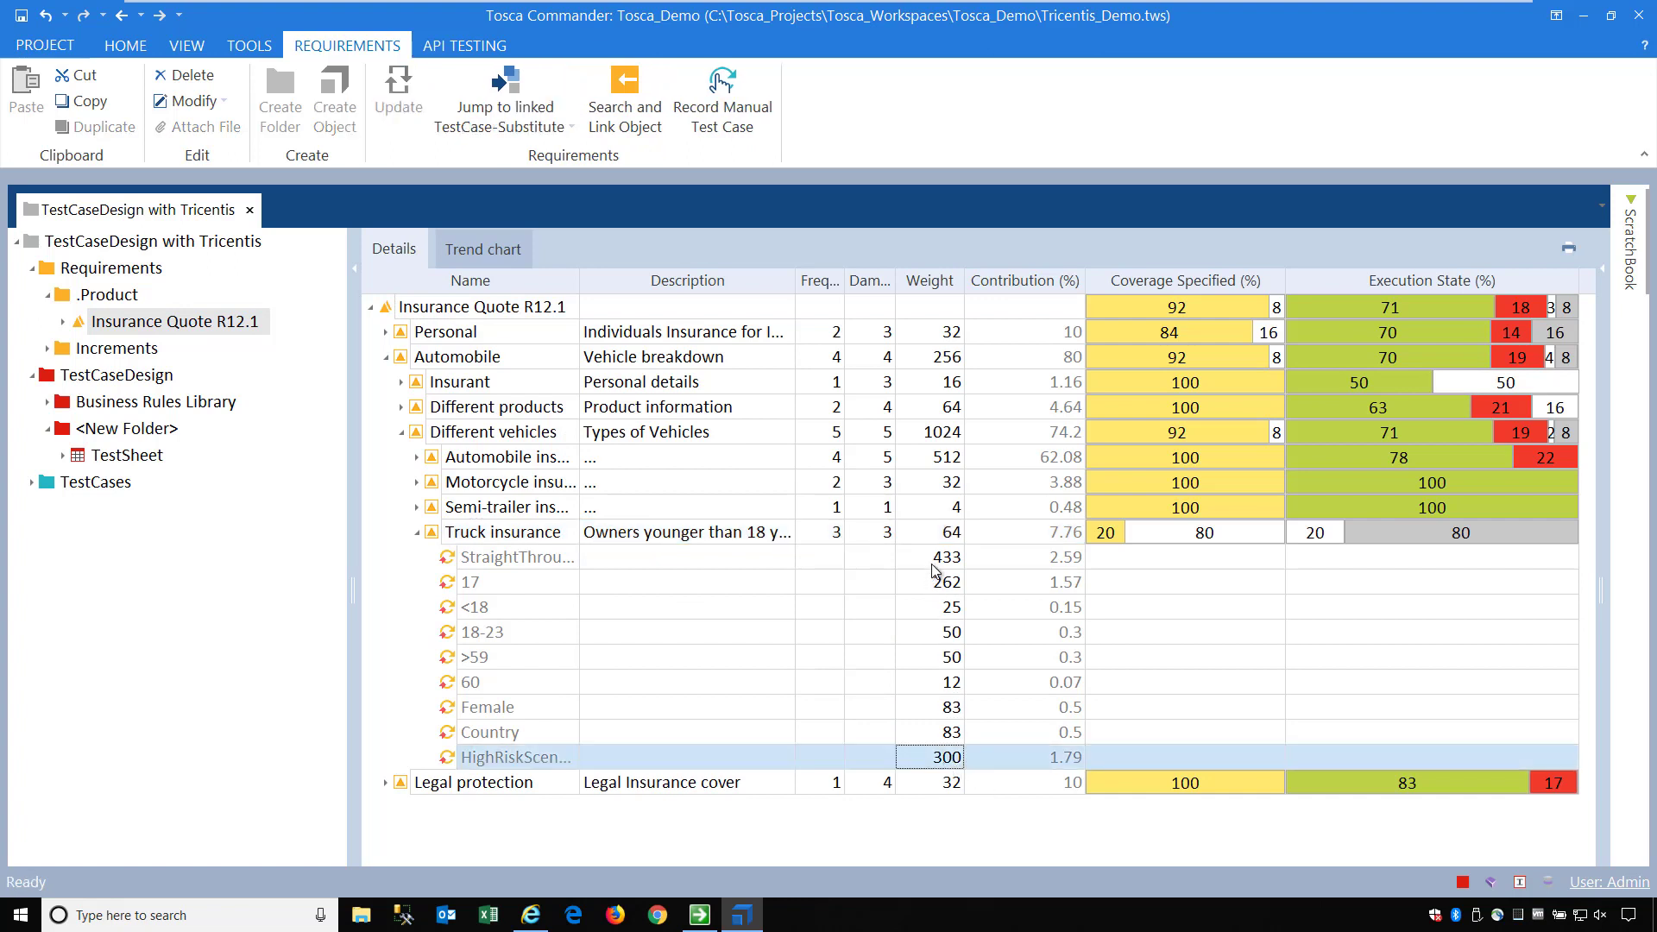
left_click(934, 567)
left_click(939, 761)
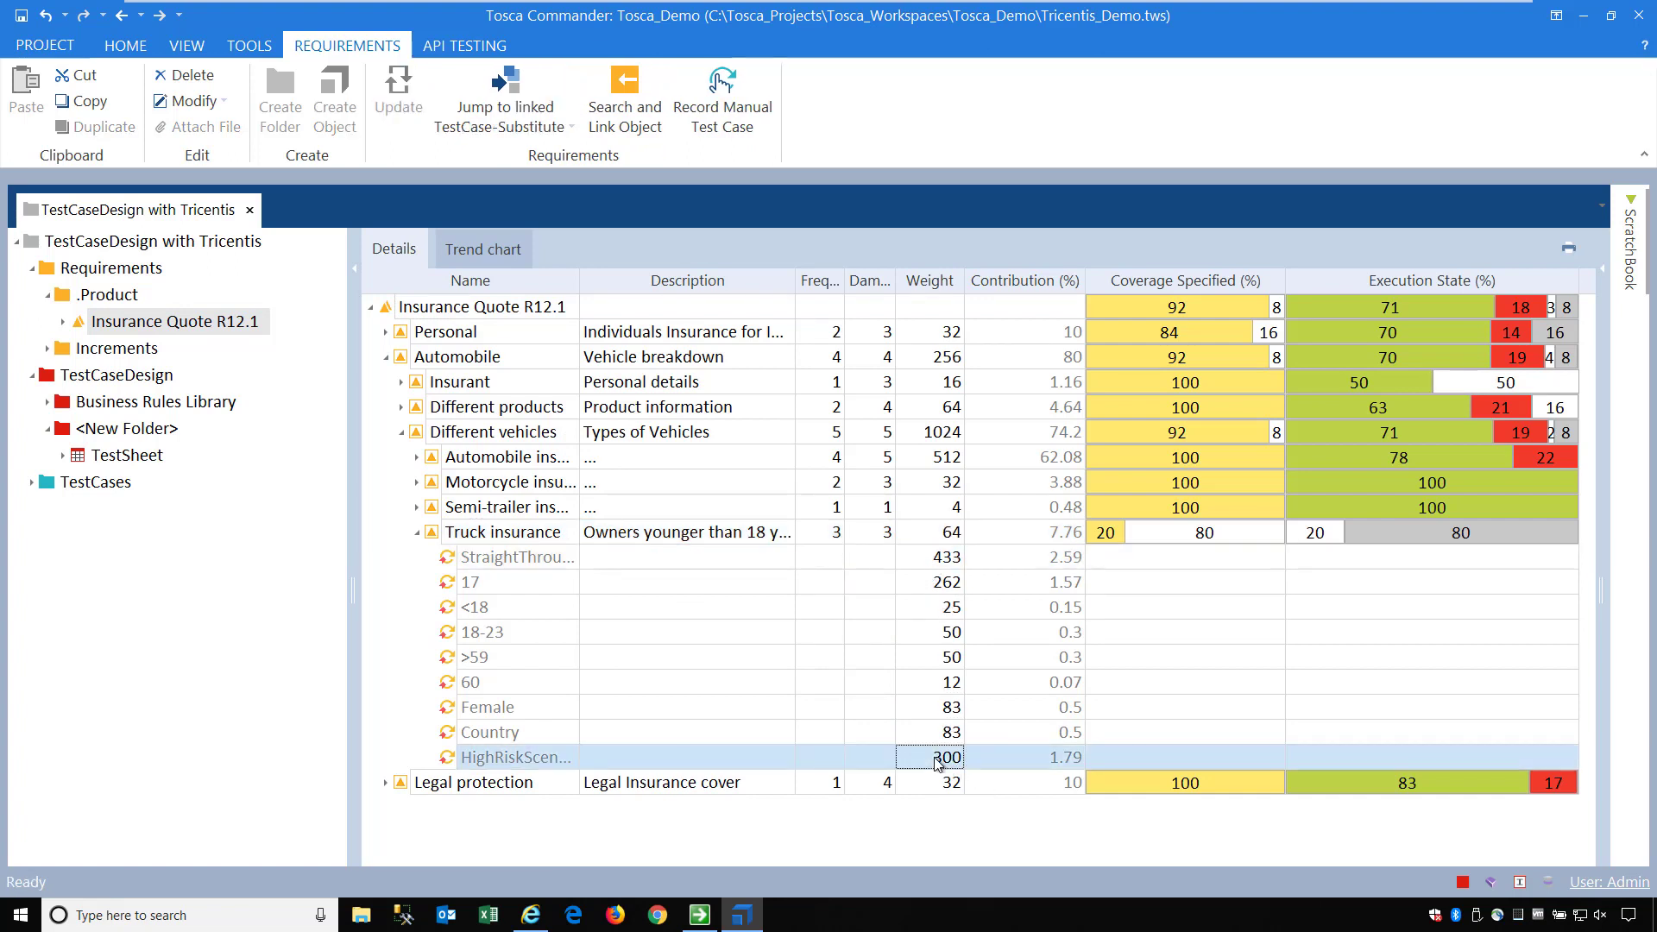
left_click(420, 532)
Collapse the TestSheet's Instances, Age, Gender, Location and Error Messages nodes and remove the Weight column
left_click(169, 445)
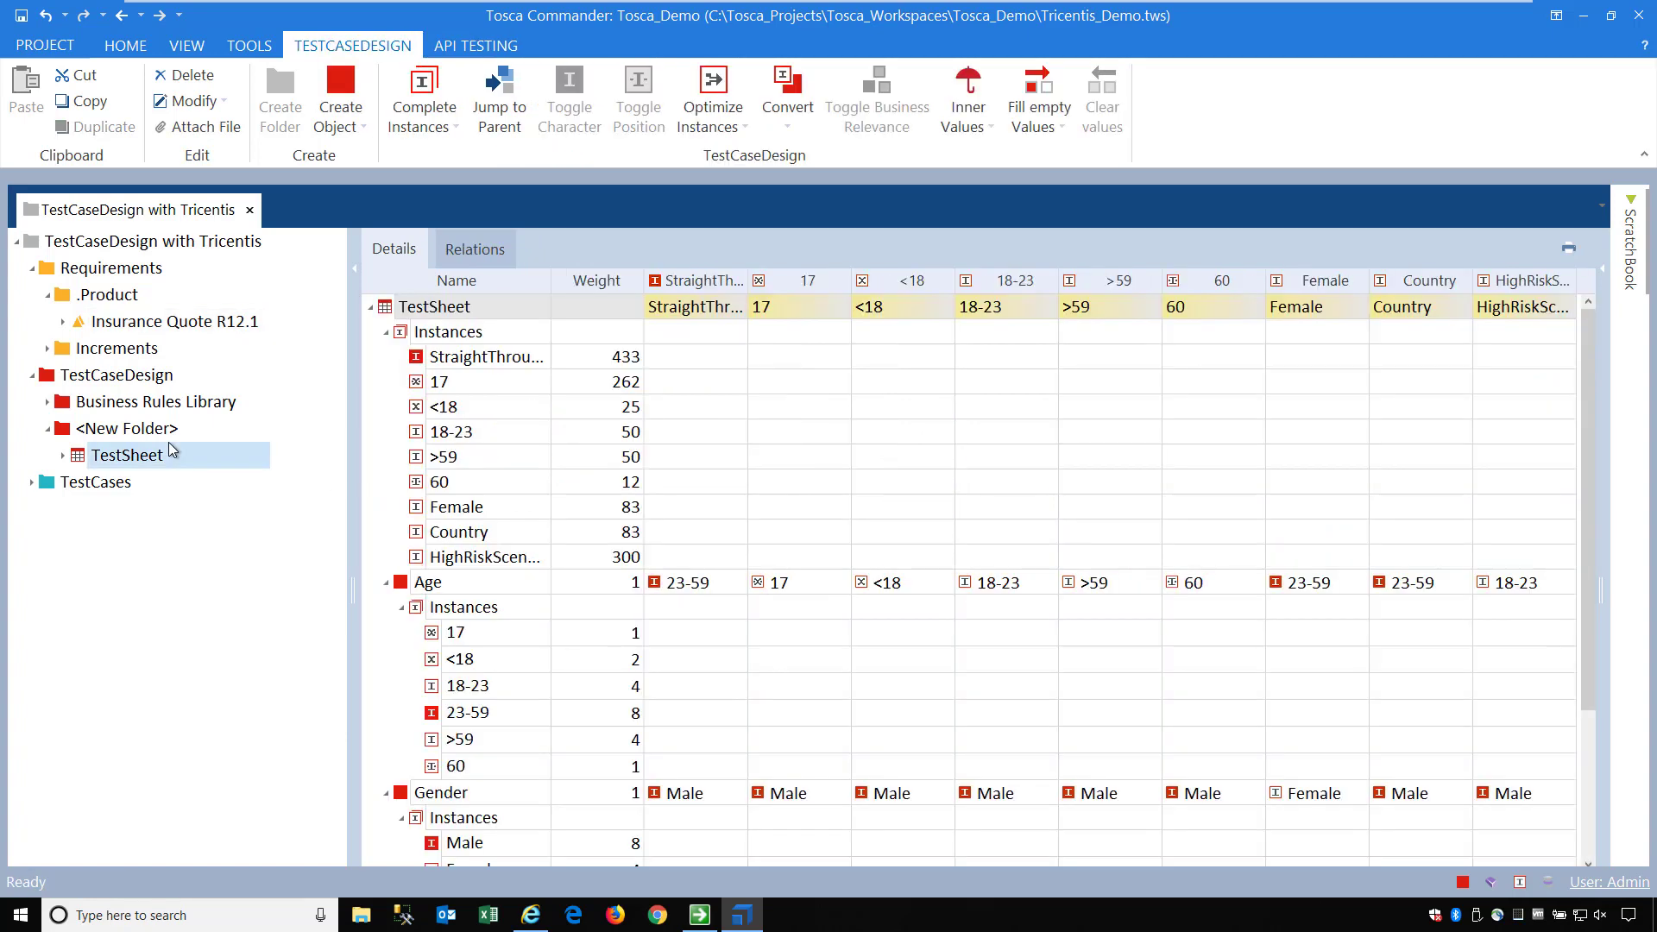
left_click(386, 332)
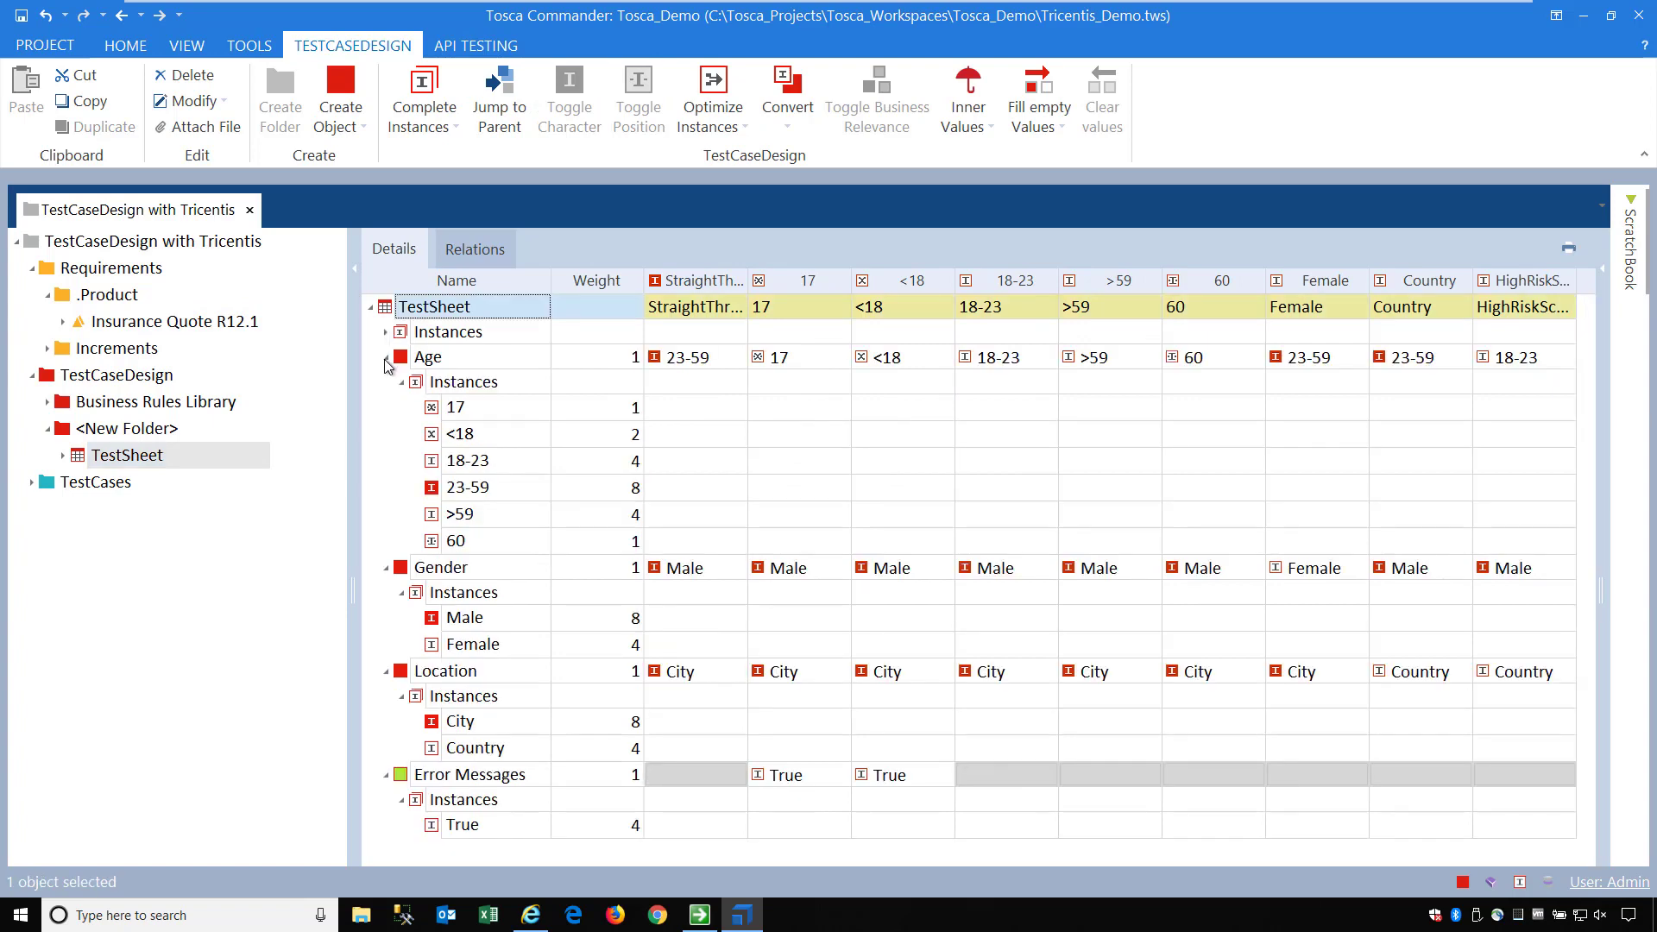
left_click(386, 357)
left_click(385, 382)
left_click(386, 406)
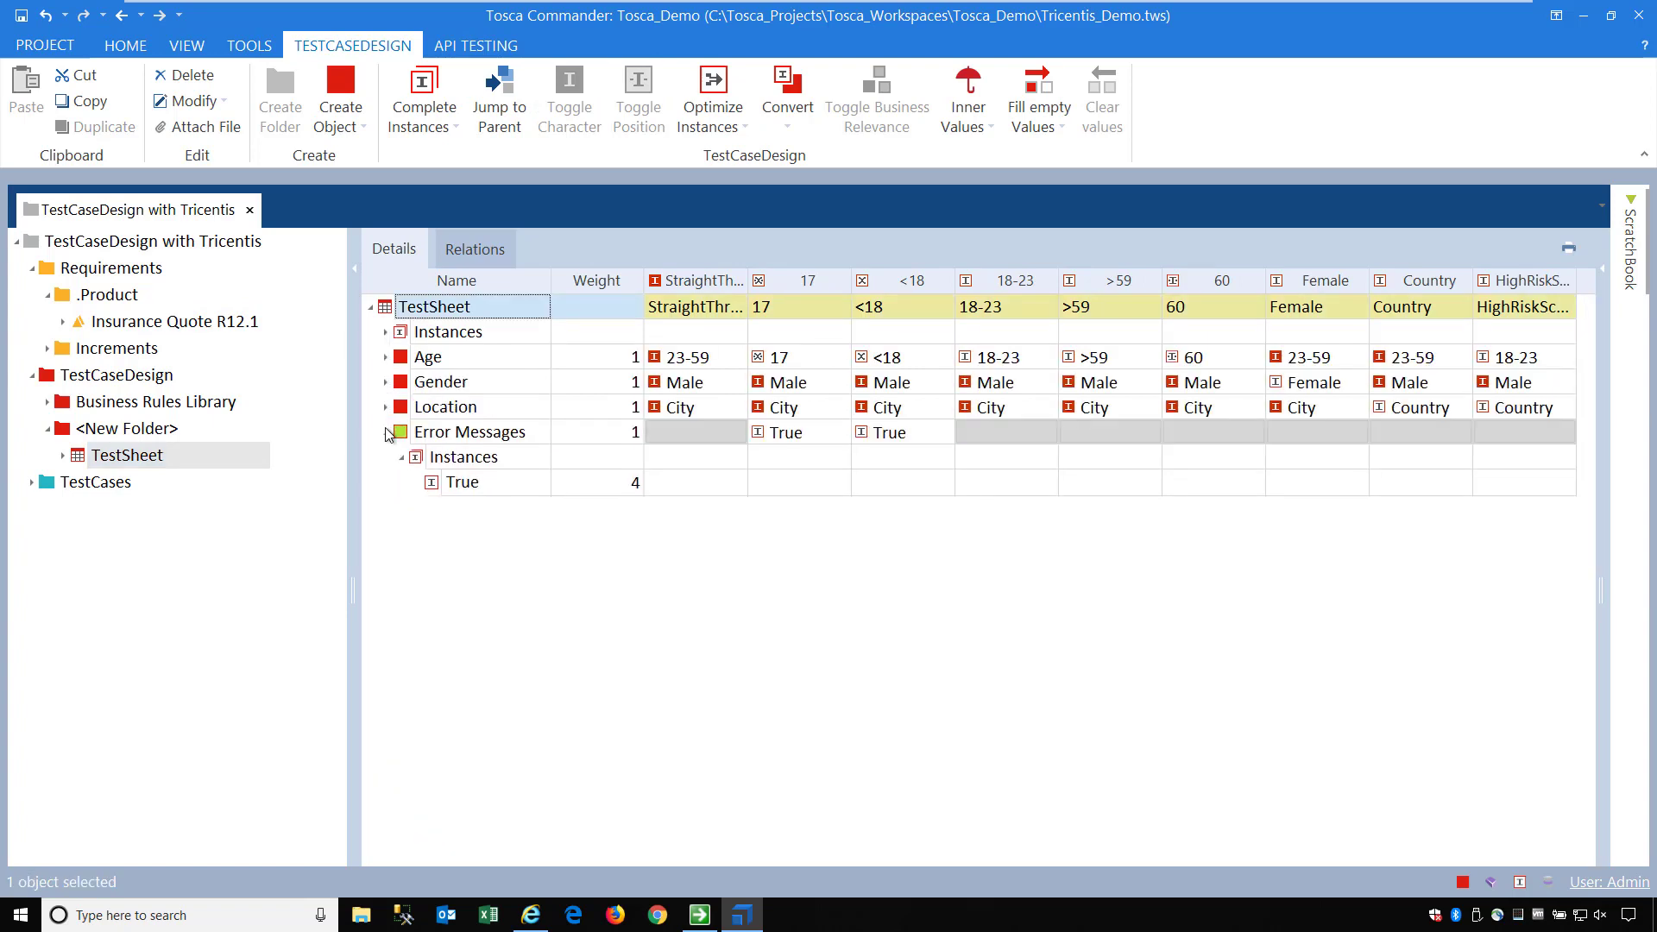
left_click(386, 431)
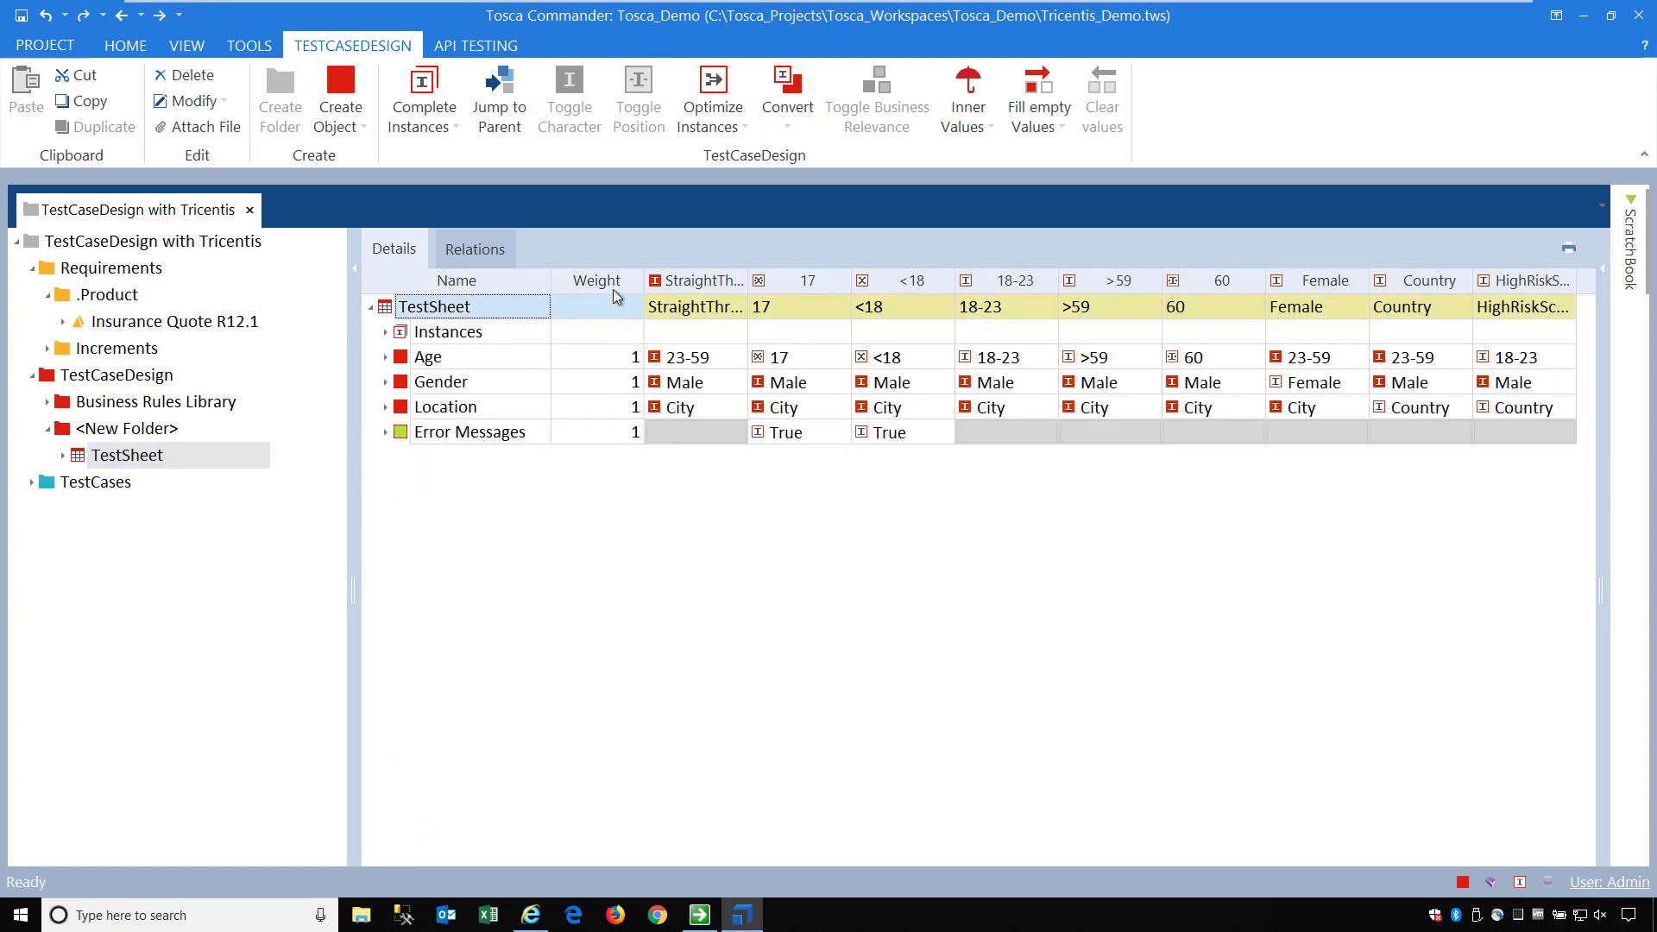
left_click_drag(613, 283, 610, 474)
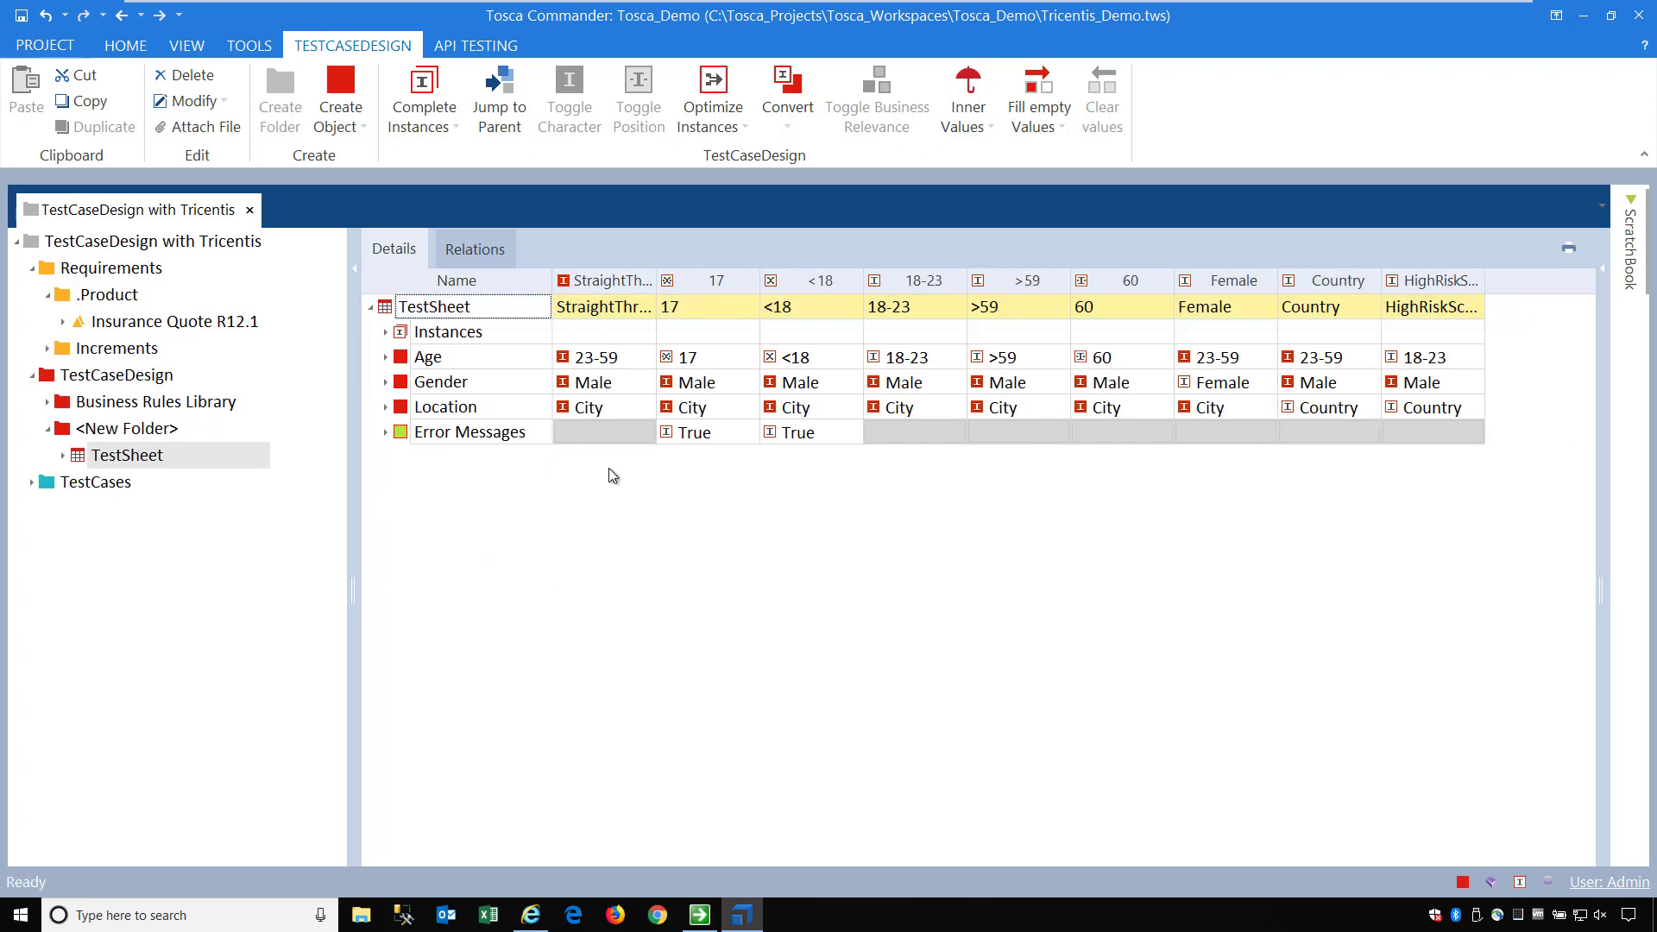
Extract a class from the whole TestSheet and open the extracted class
right_click(391, 308)
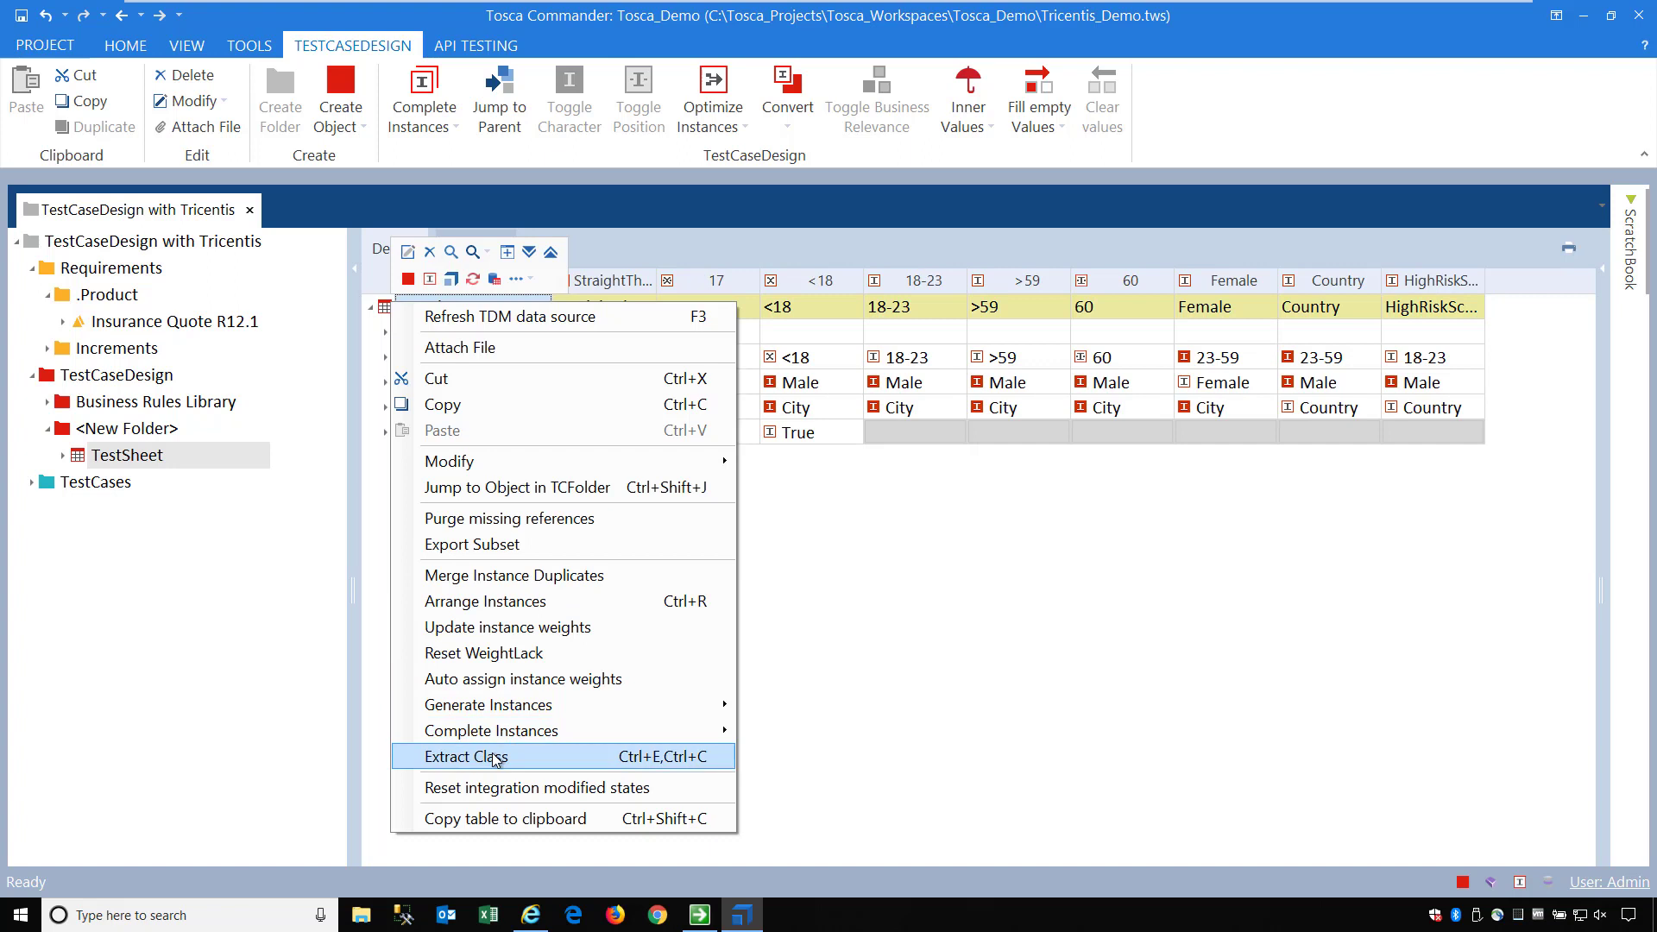
left_click(494, 757)
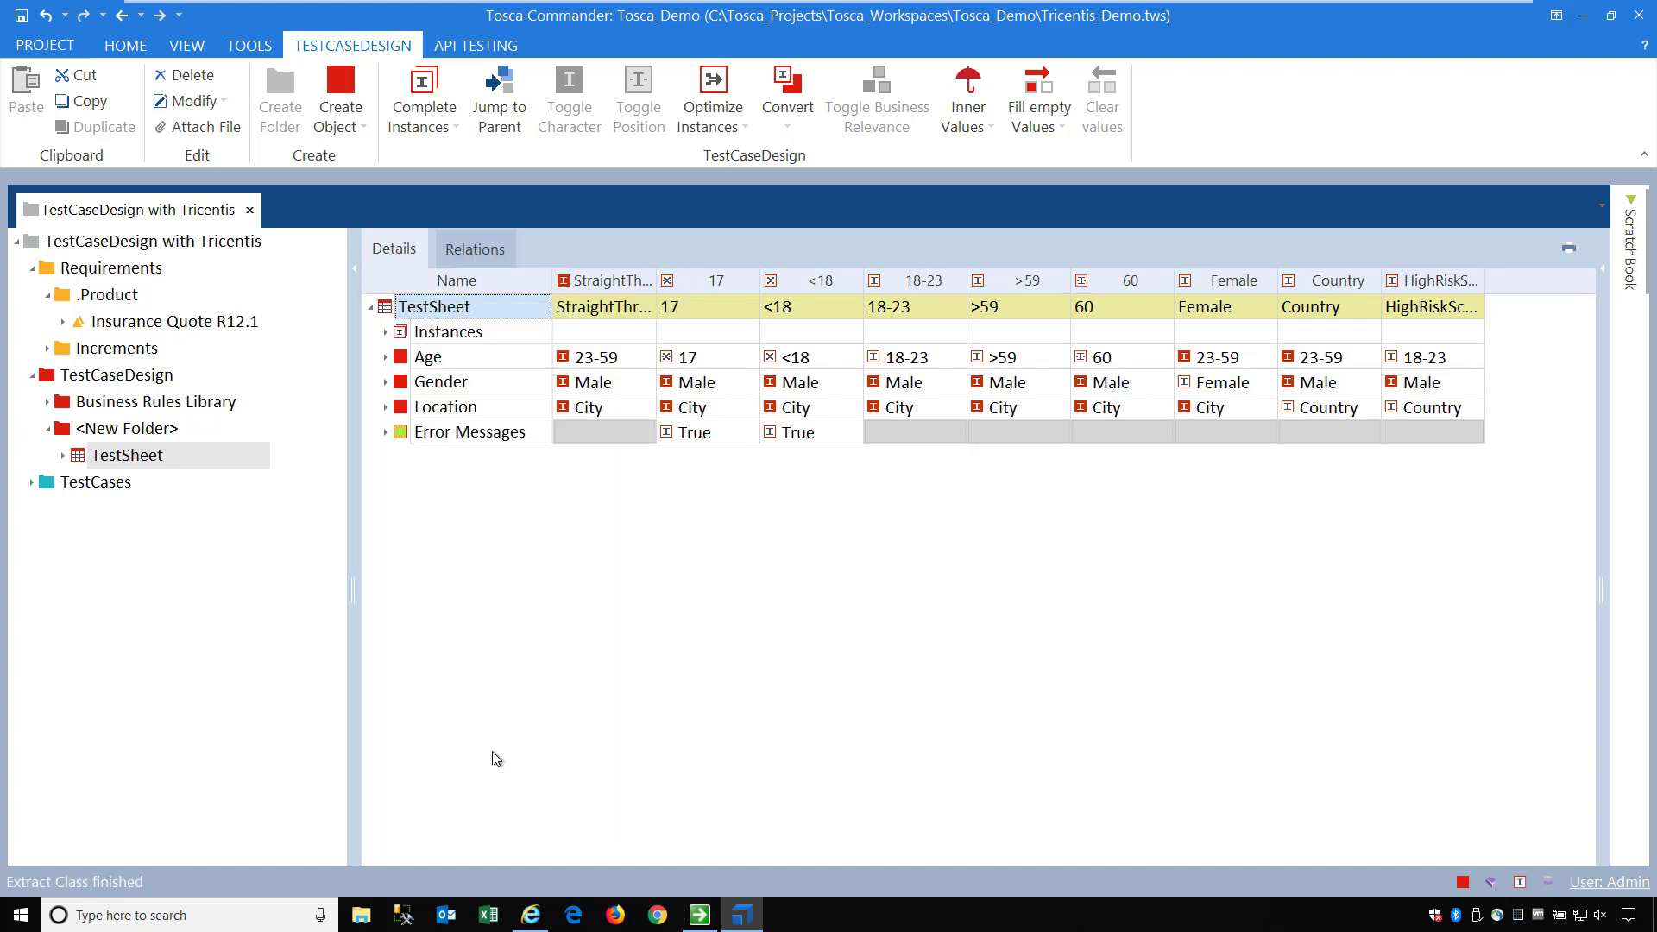
left_click(141, 481)
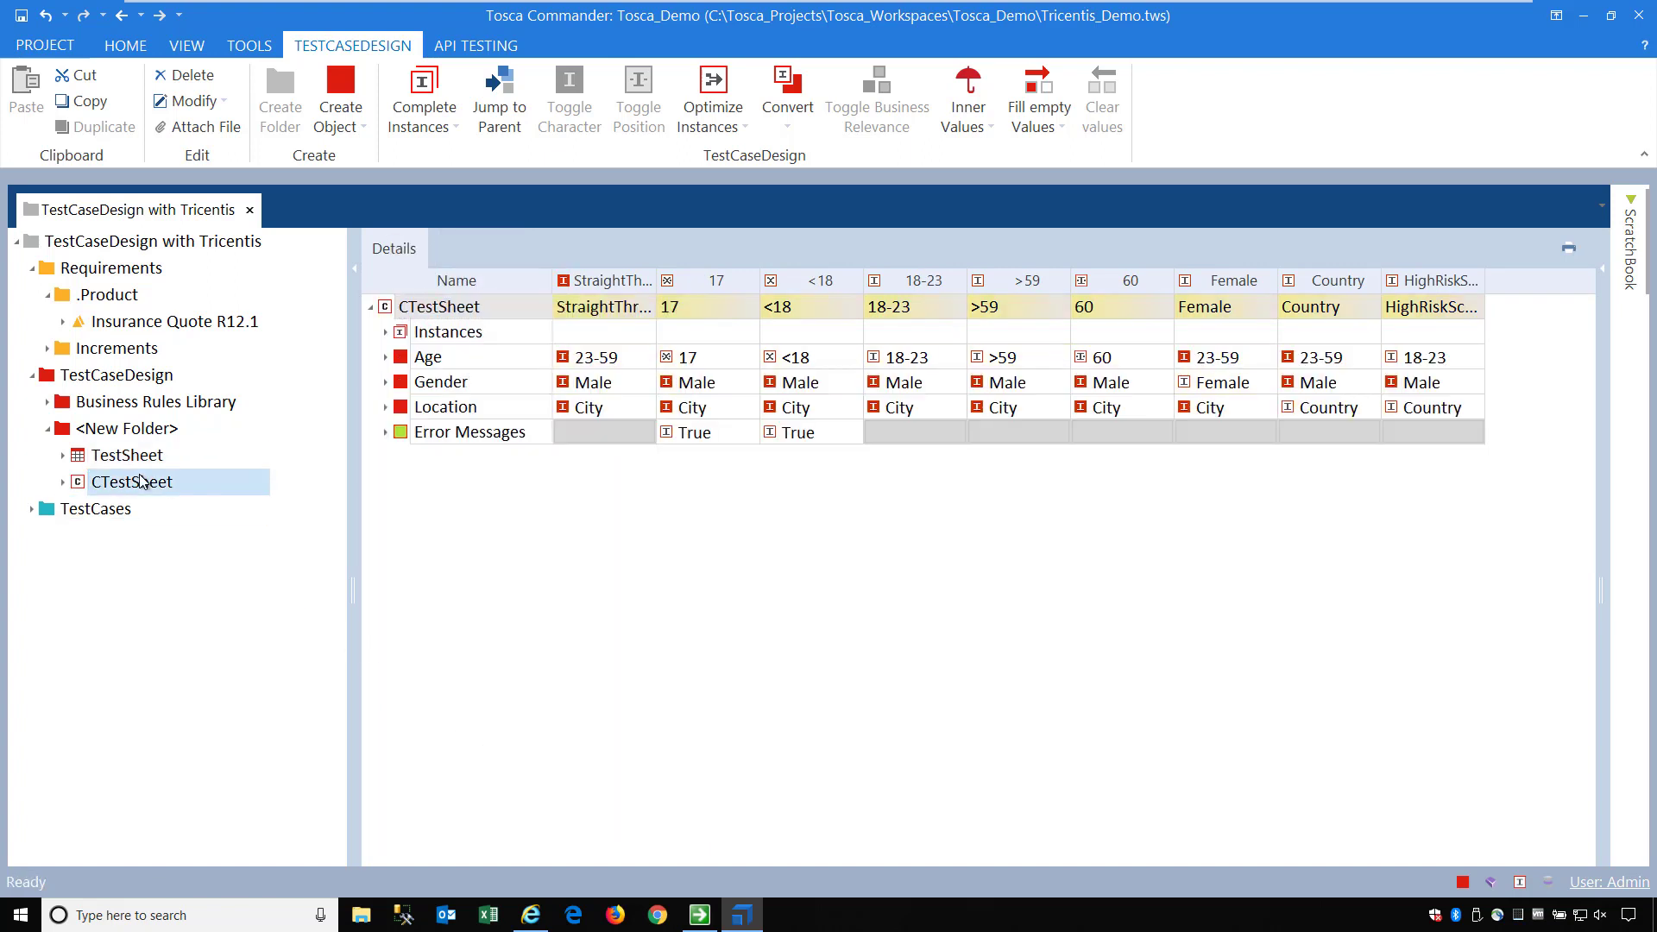
Delete the original TestSheet from <New Folder>, keeping only the extracted class
left_click(138, 455)
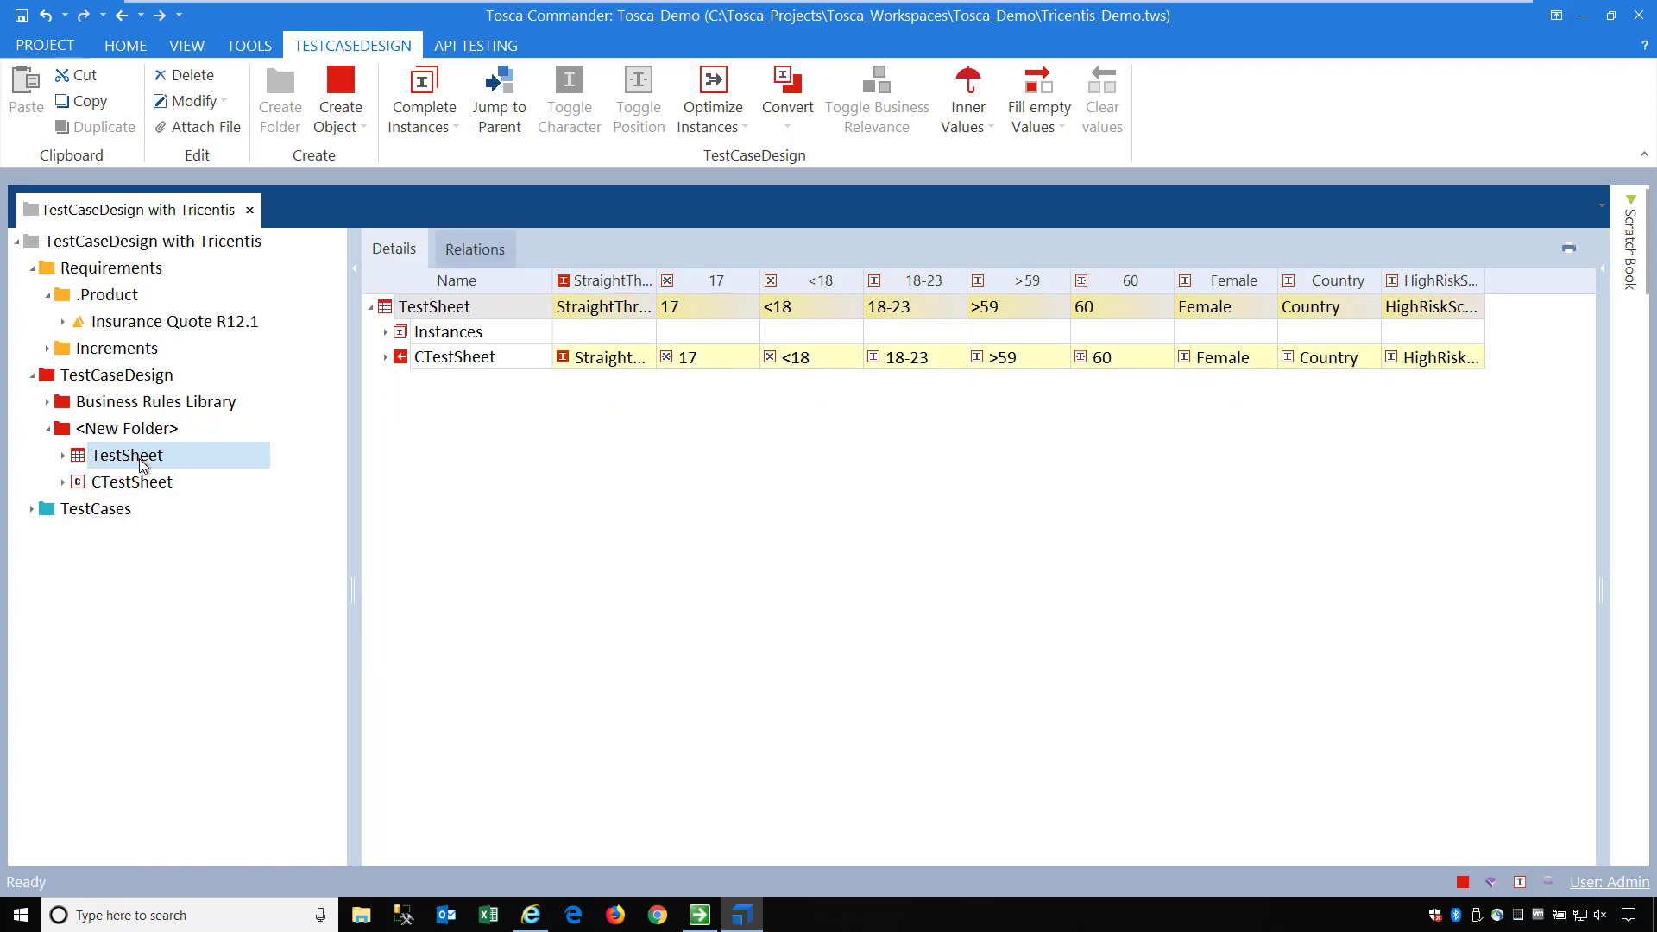
key("Delete")
left_click(140, 459)
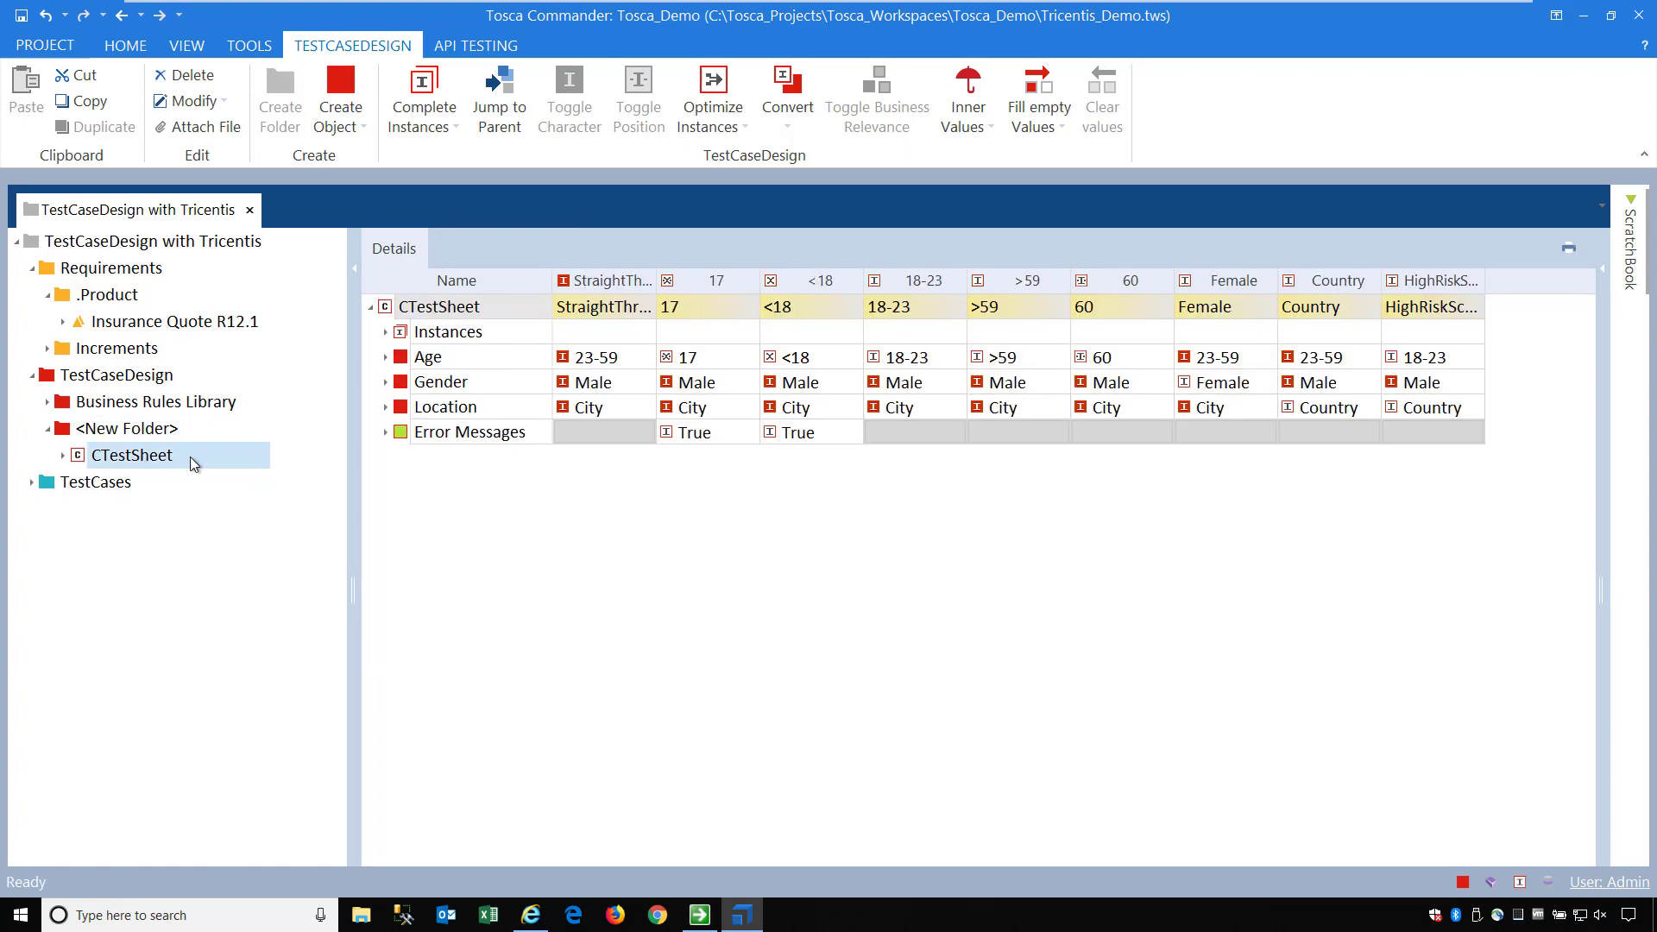
Rename the extracted class as Business Rules for Insurant
left_click(190, 458)
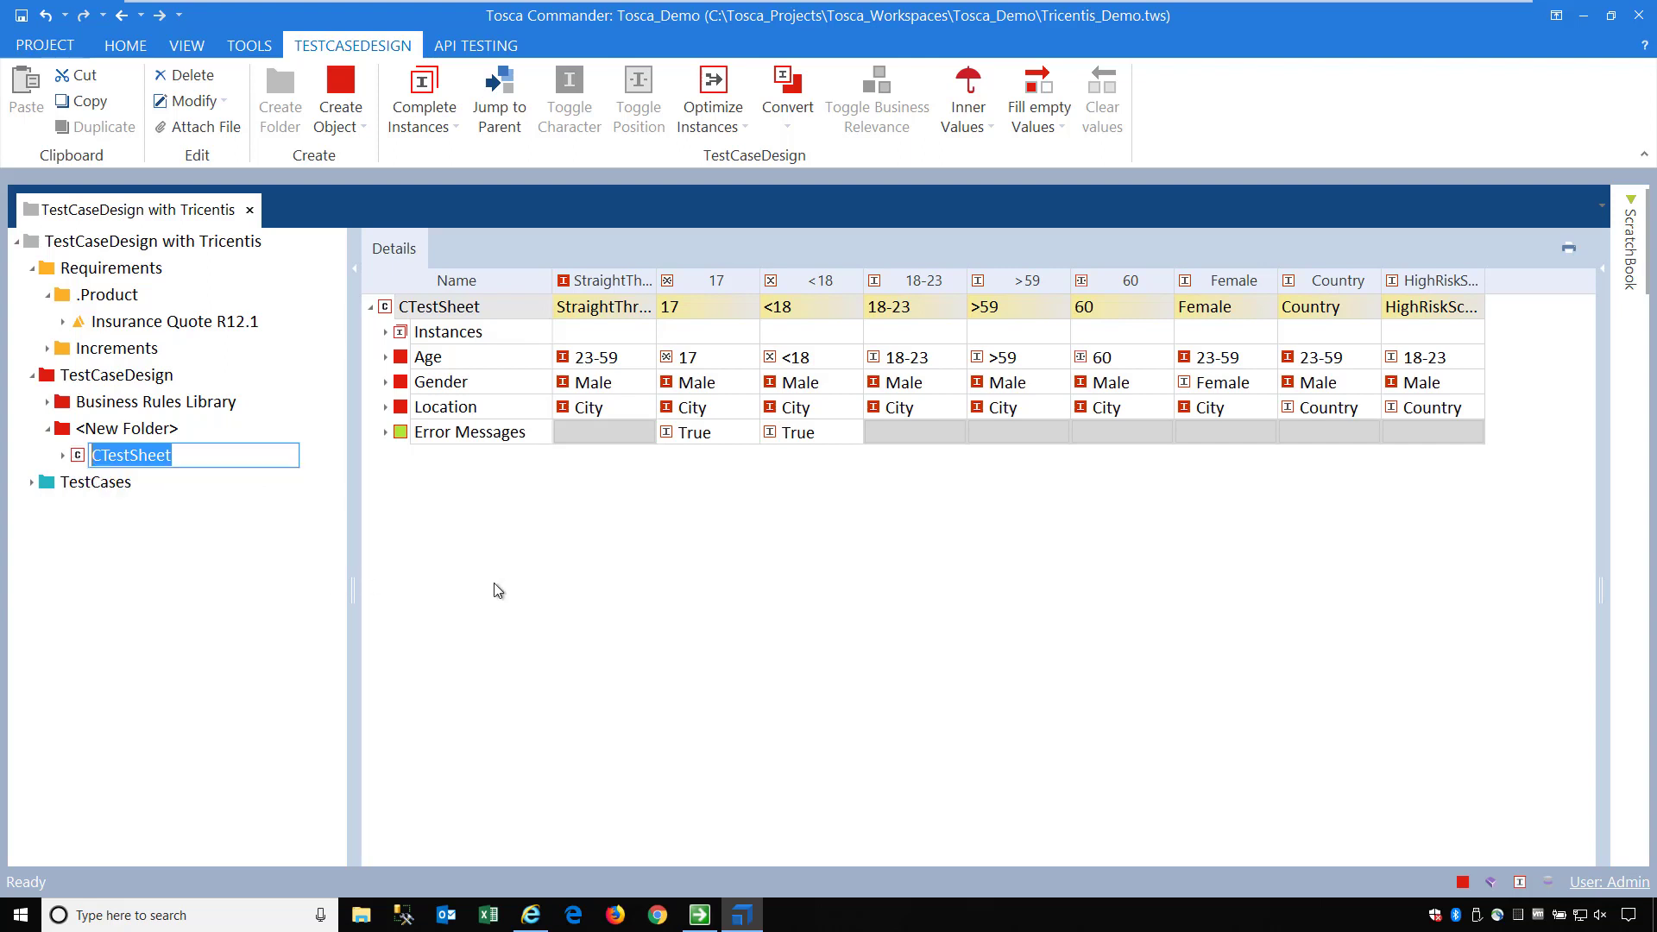
type("Bus")
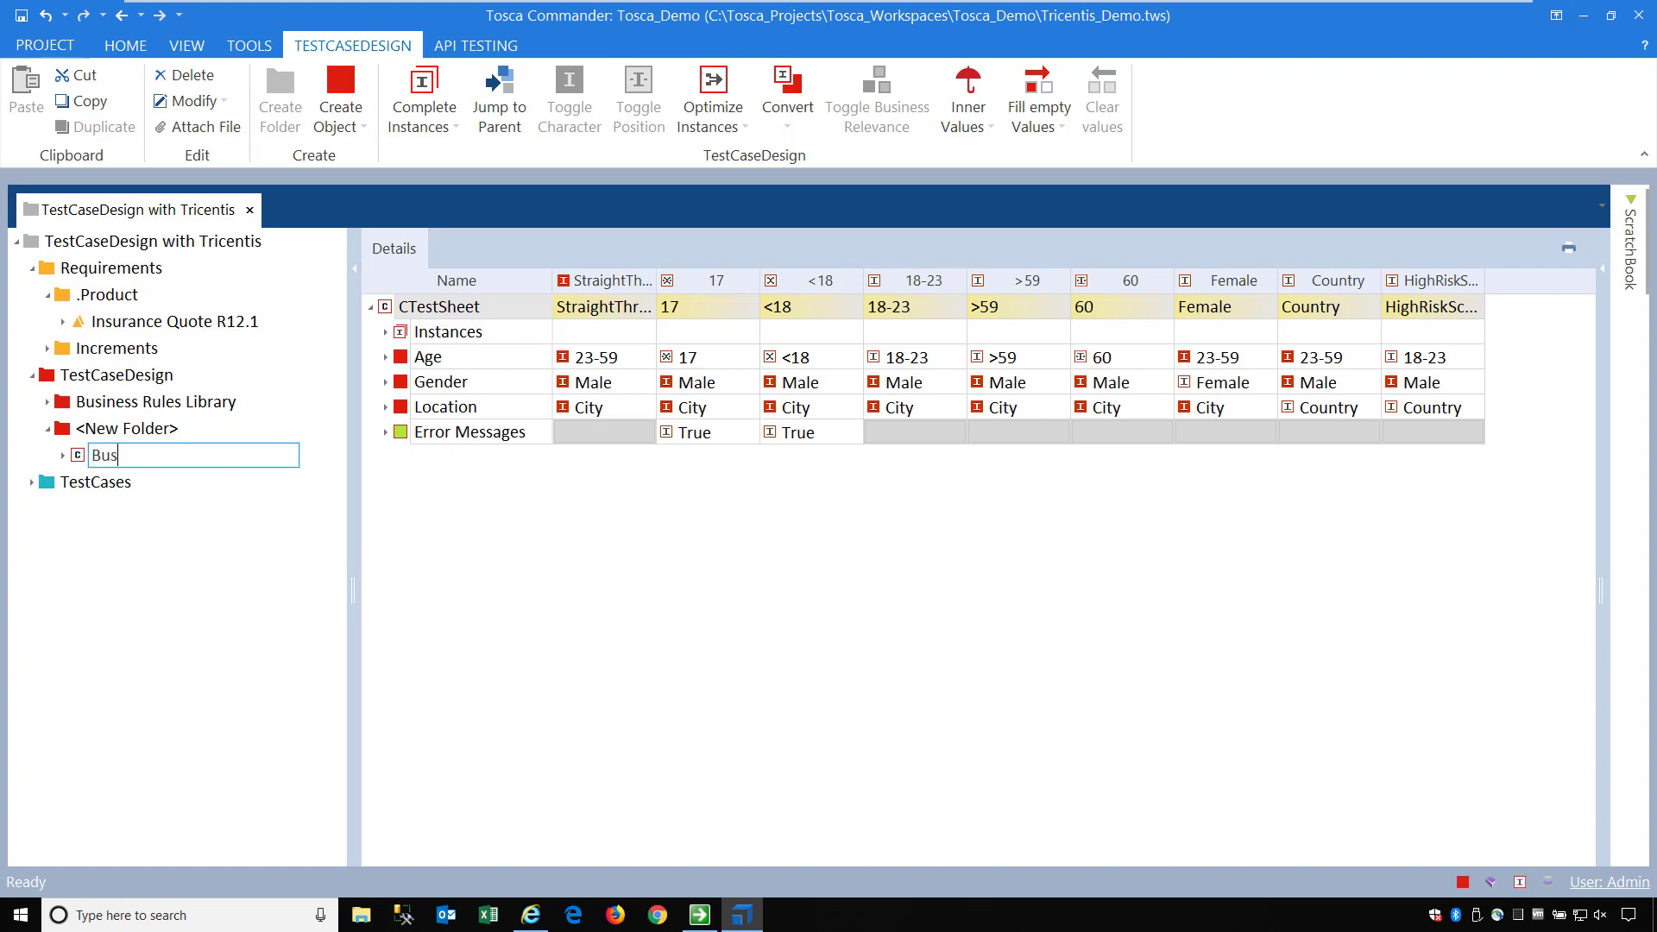
type("iness RUels for Insurant")
key("Return")
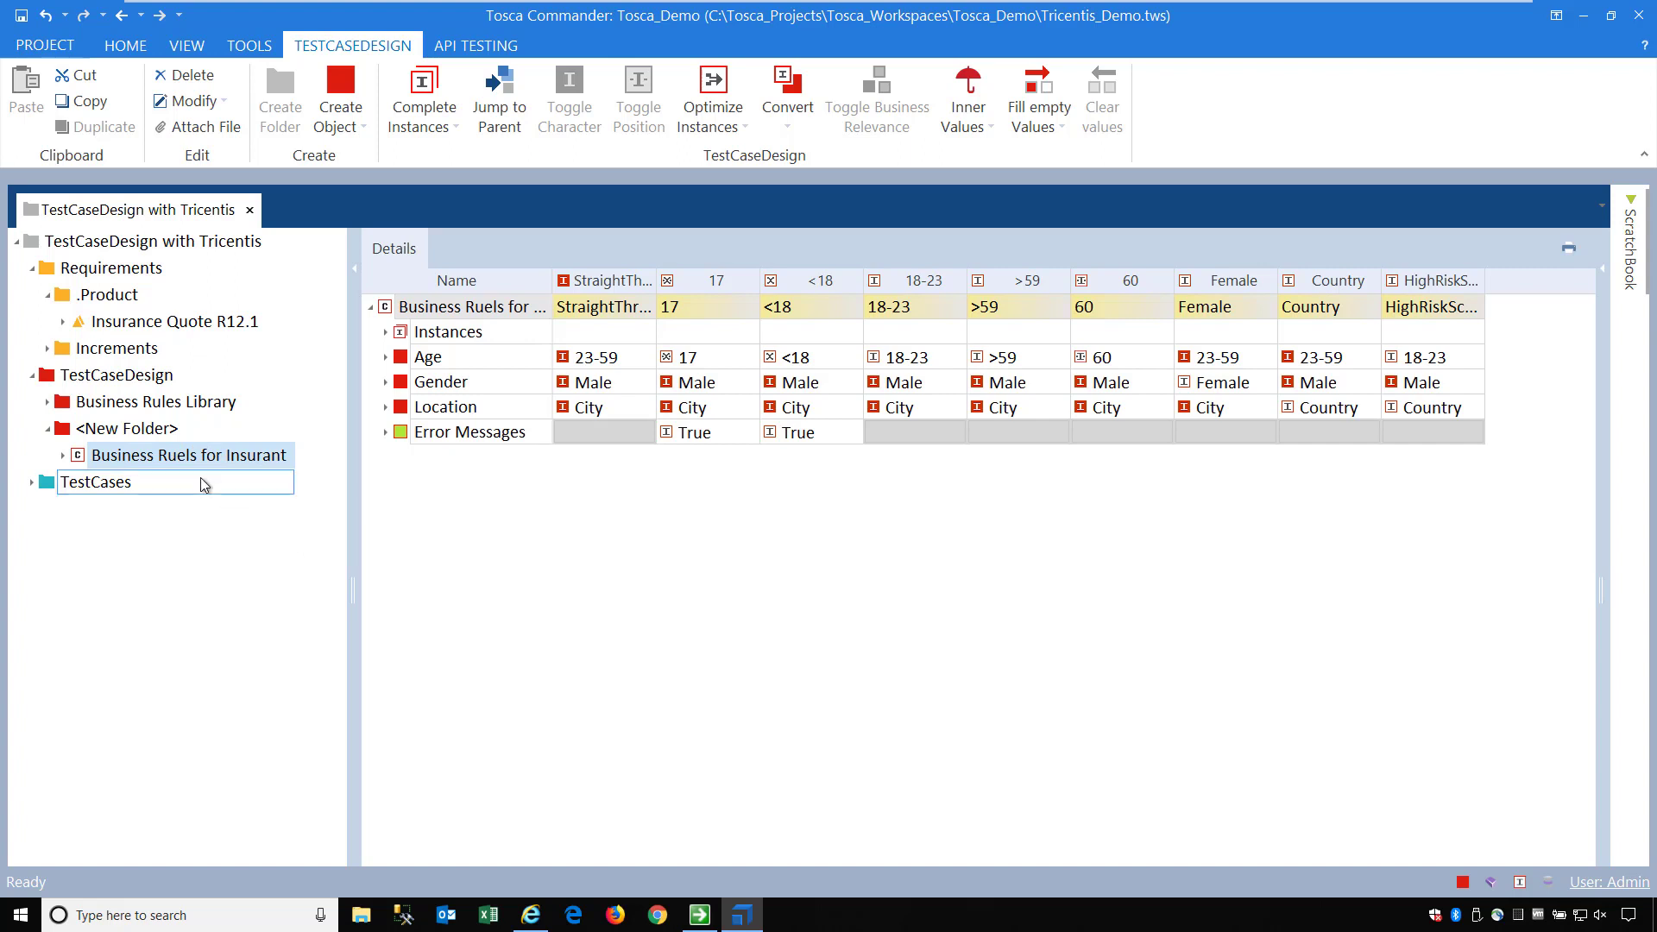
key("F2")
left_click(180, 456)
key("BackSpace")
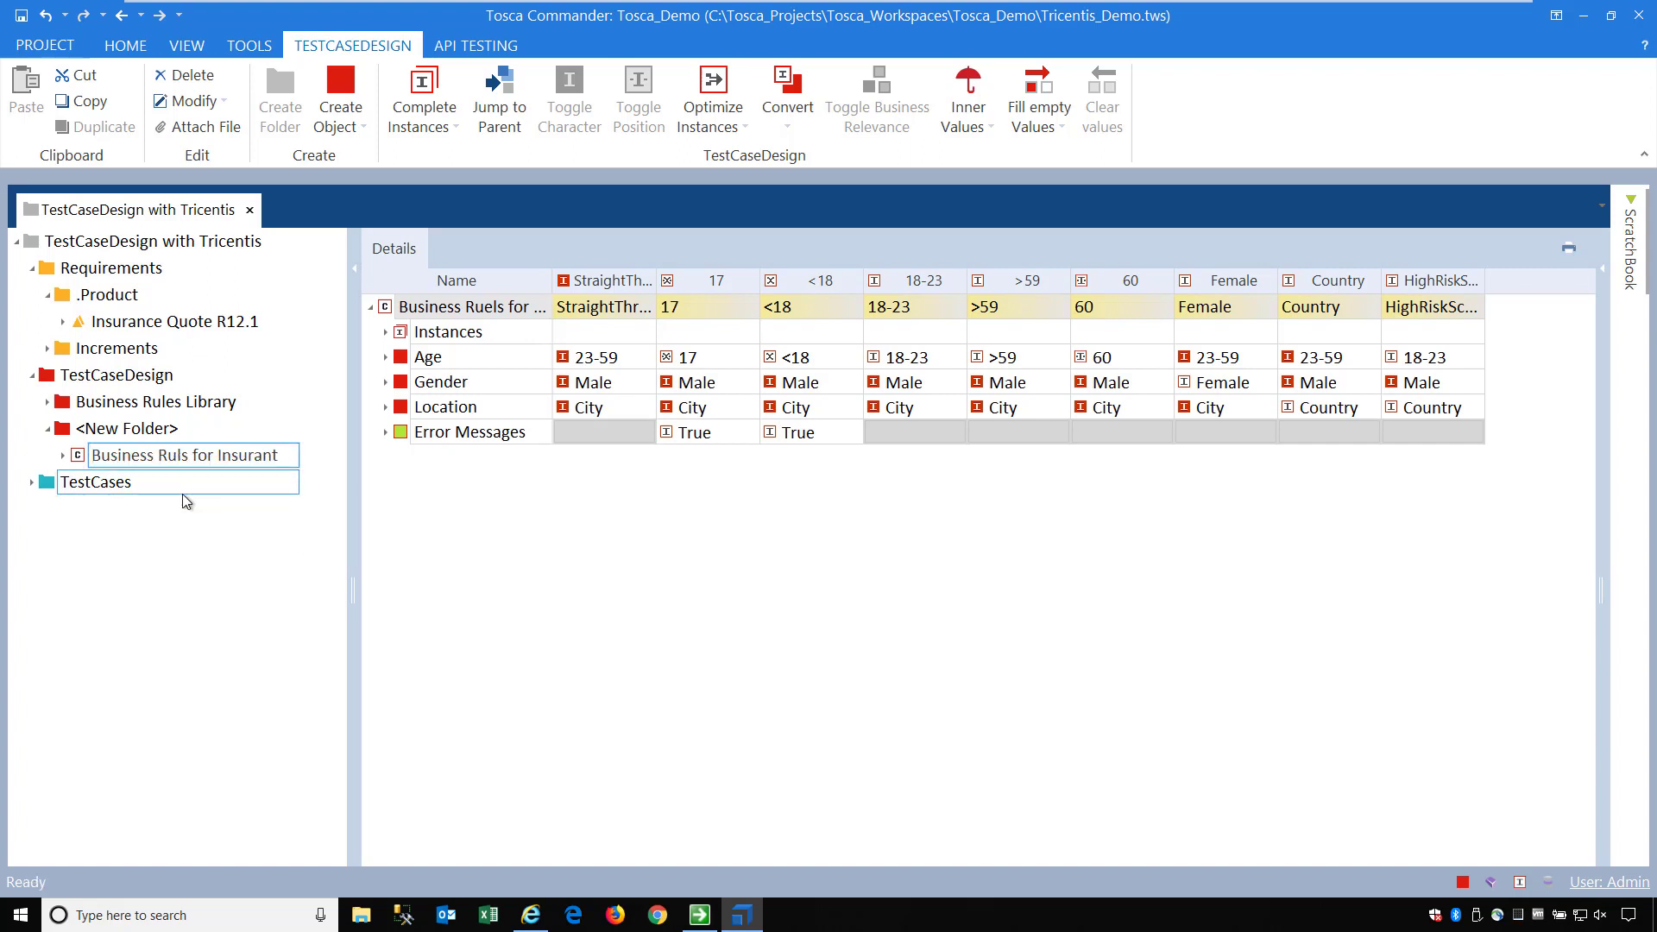
type("e")
key("Return")
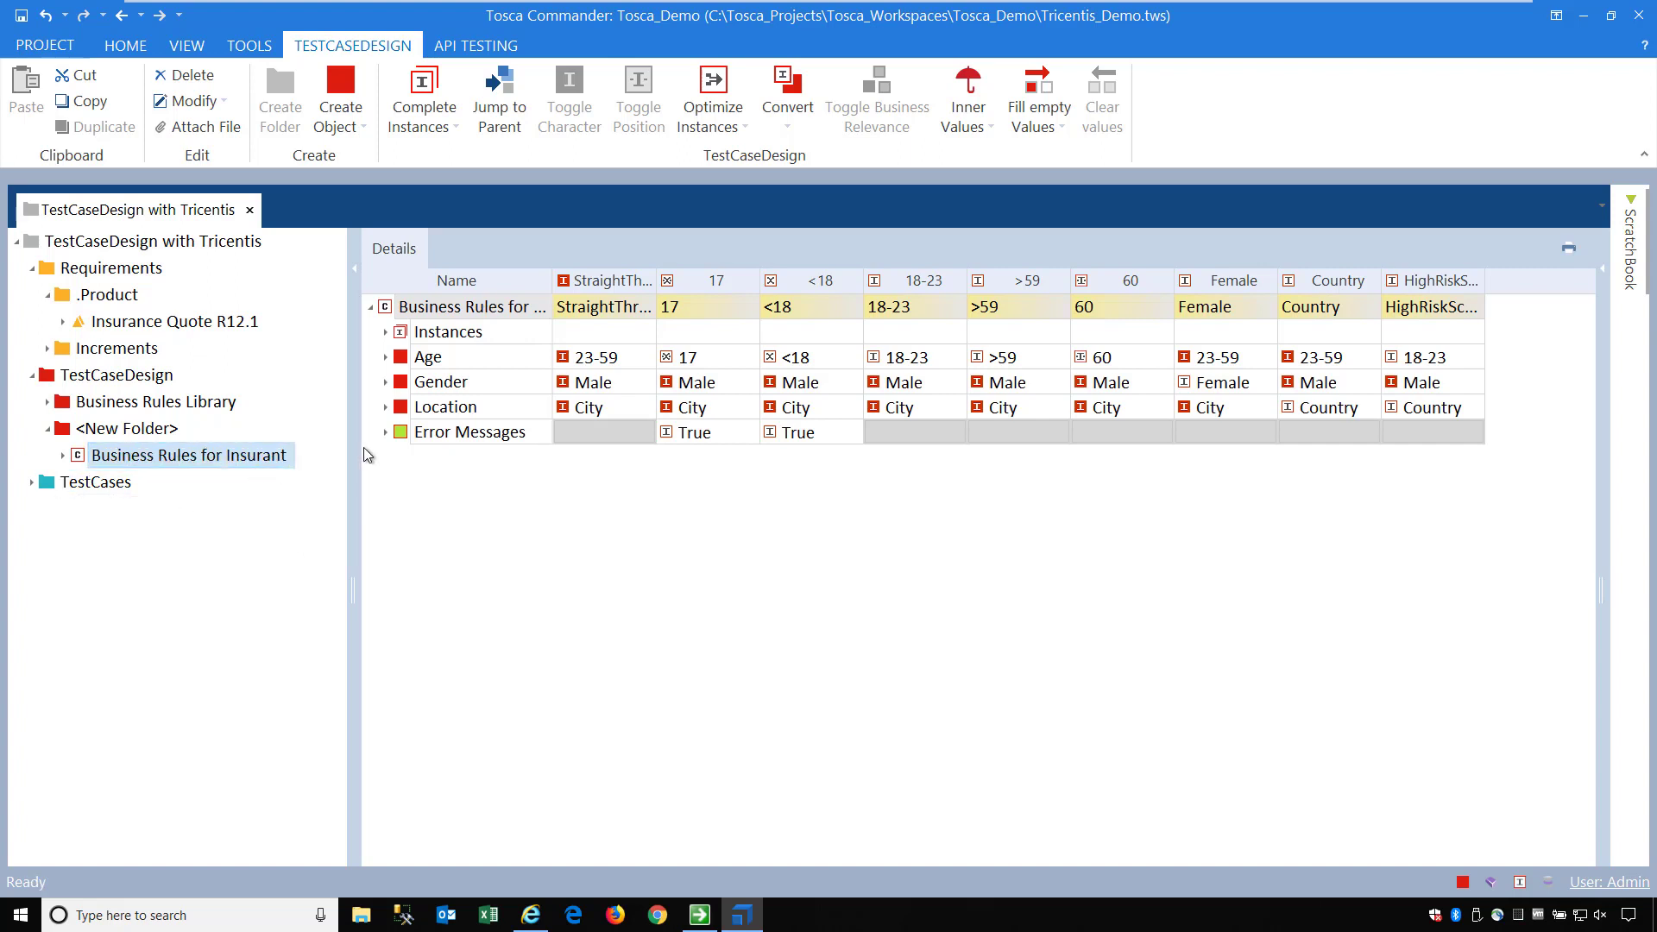
Create a new TestSheet in <New Folder>
left_click(199, 428)
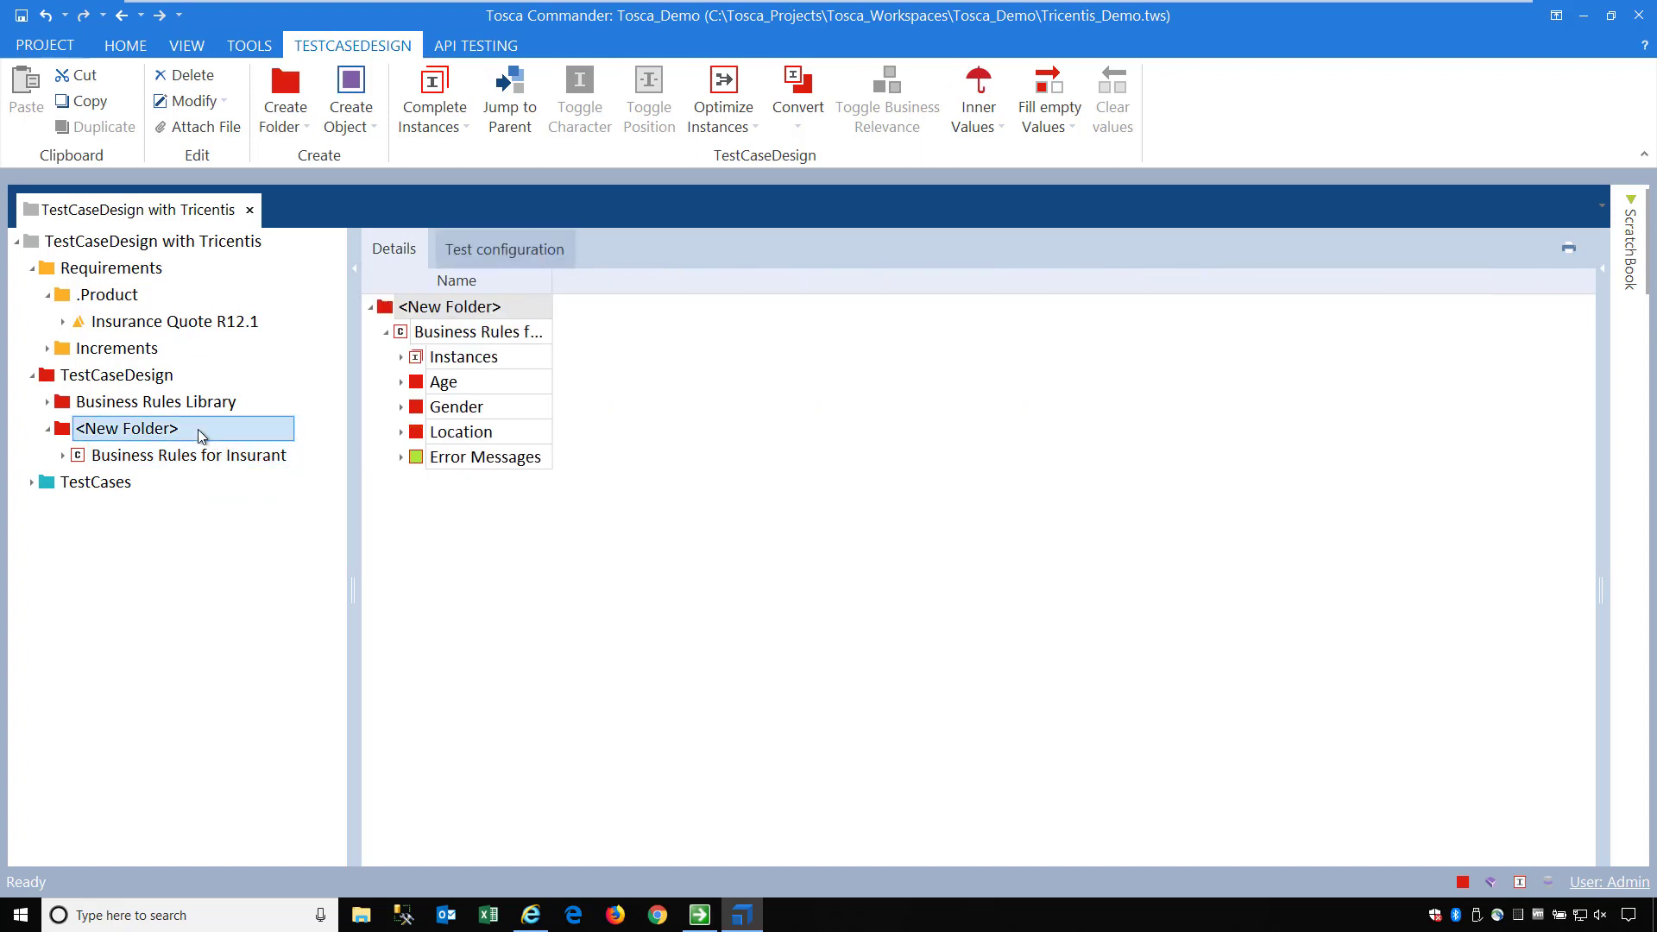
right_click(199, 428)
left_click(301, 406)
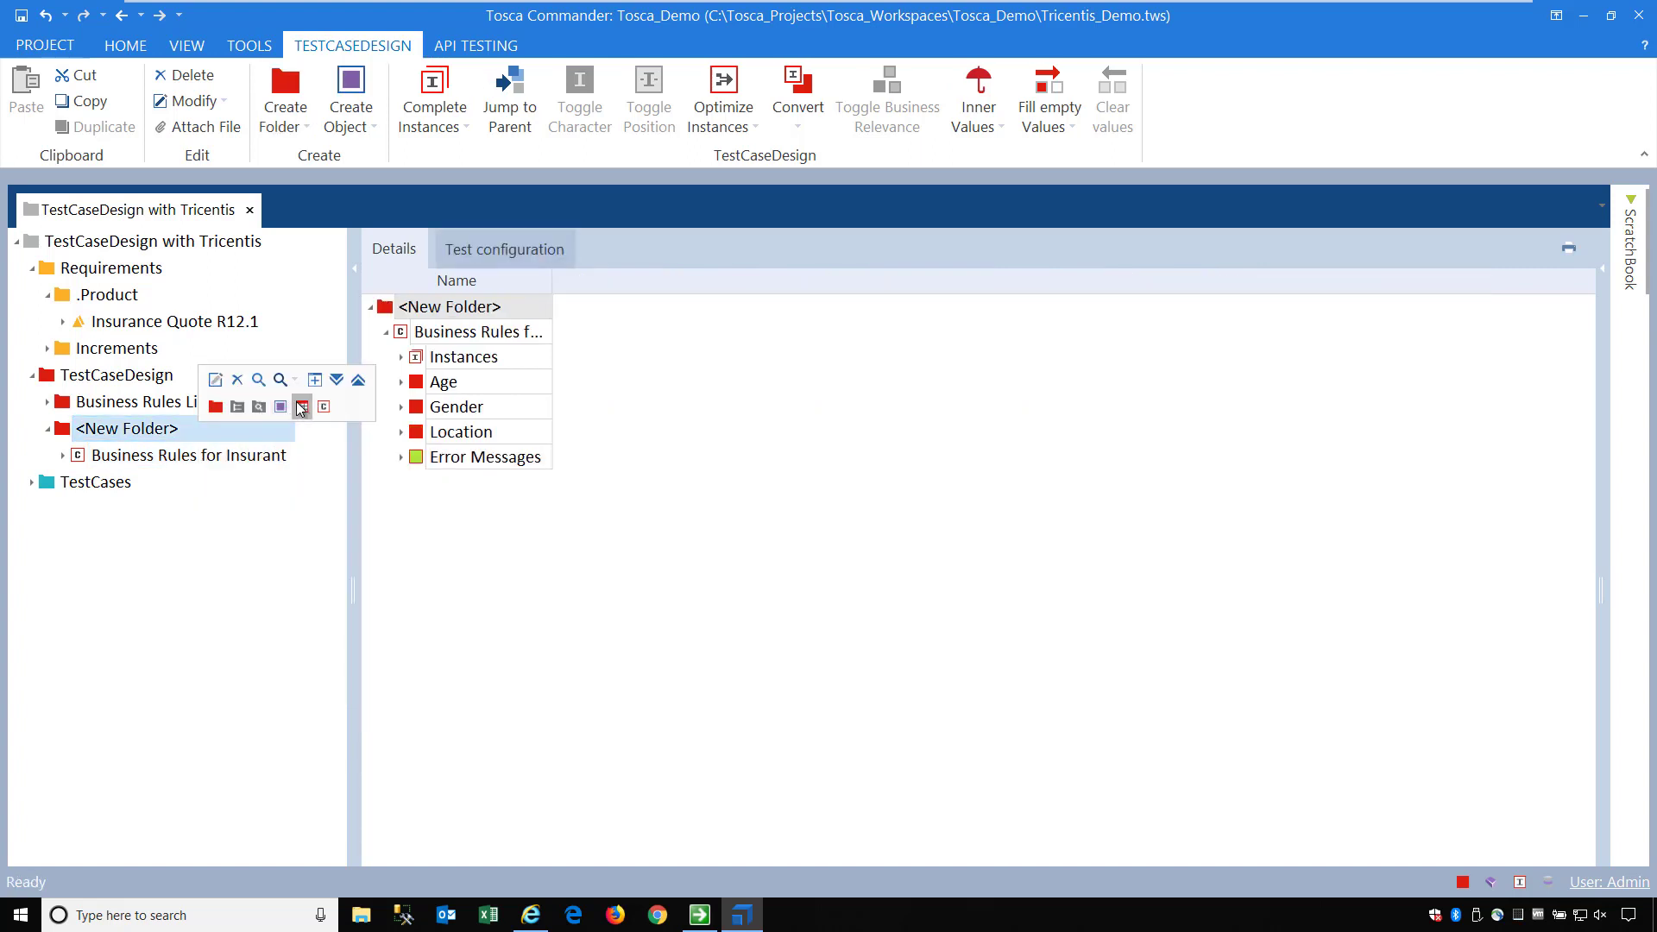
Add the Business Rules for Insurant class to the new TestSheet as a class reference and display the TestSheet
left_click(214, 459)
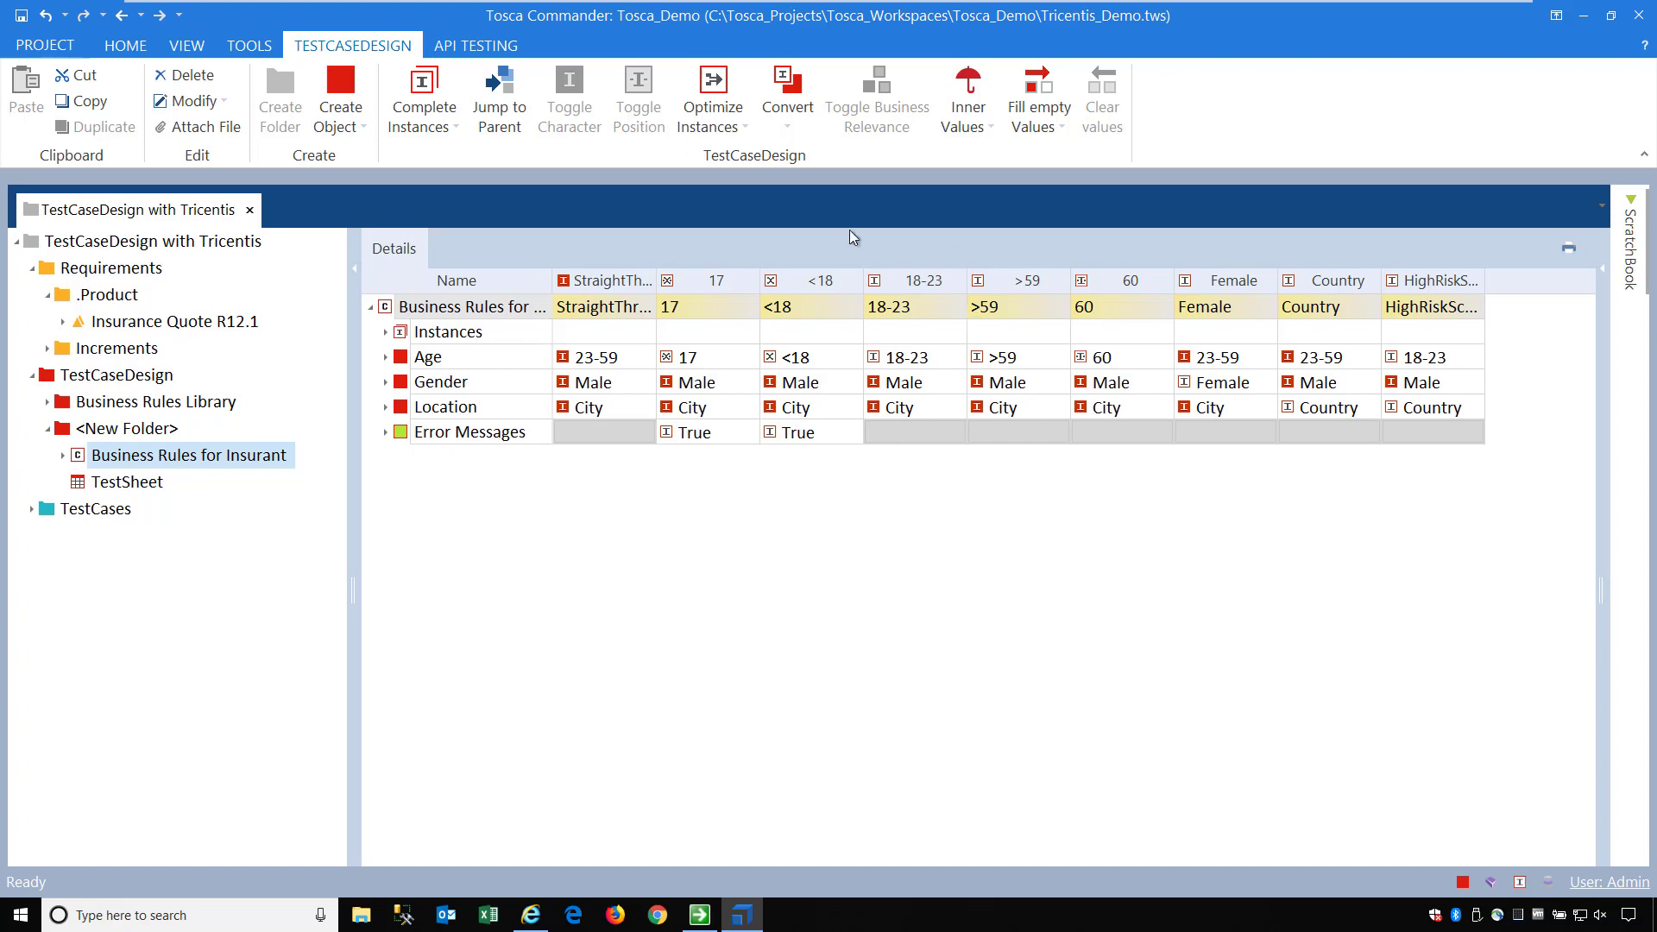
left_click_drag(177, 460, 151, 492)
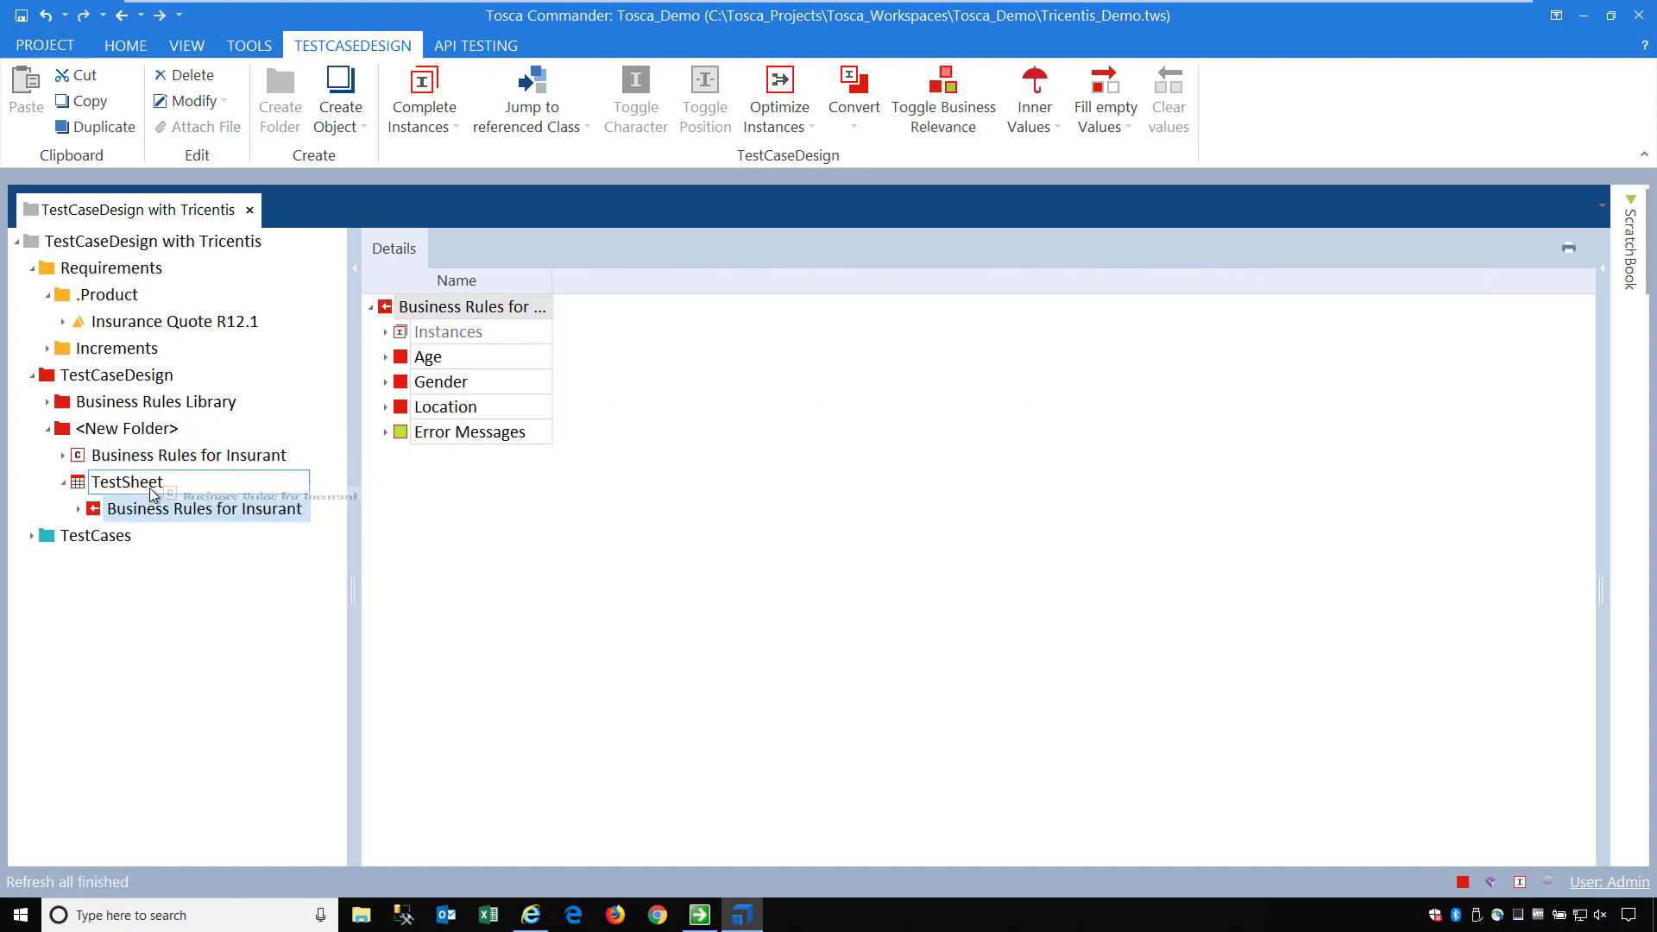
left_click(151, 490)
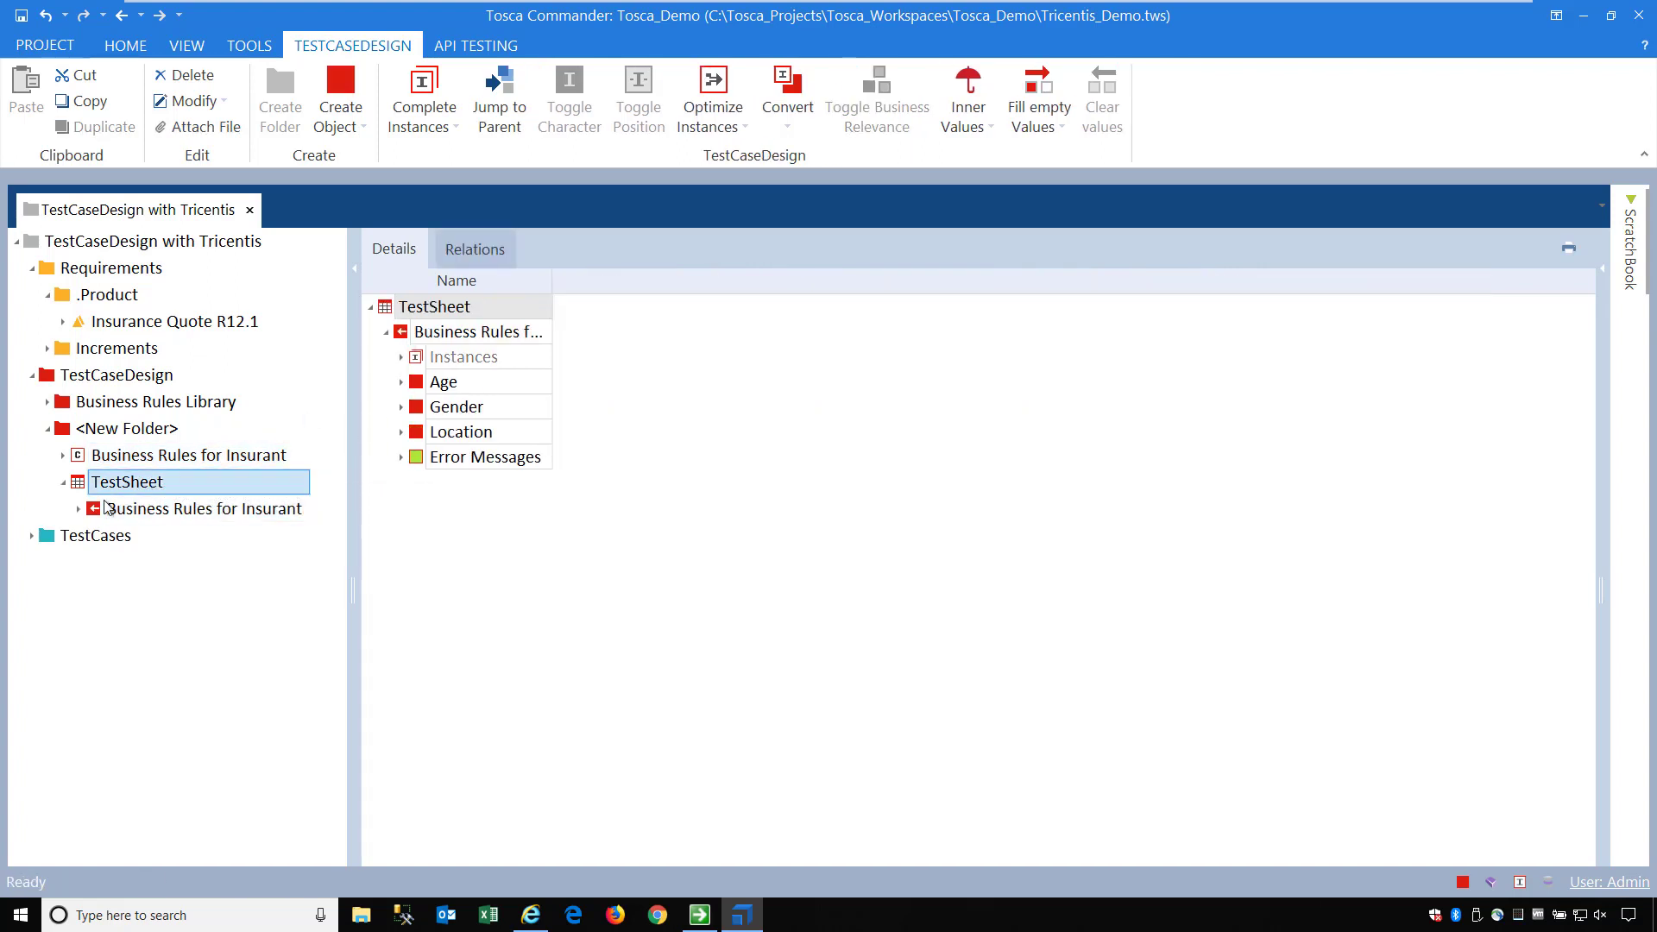
left_click(95, 458)
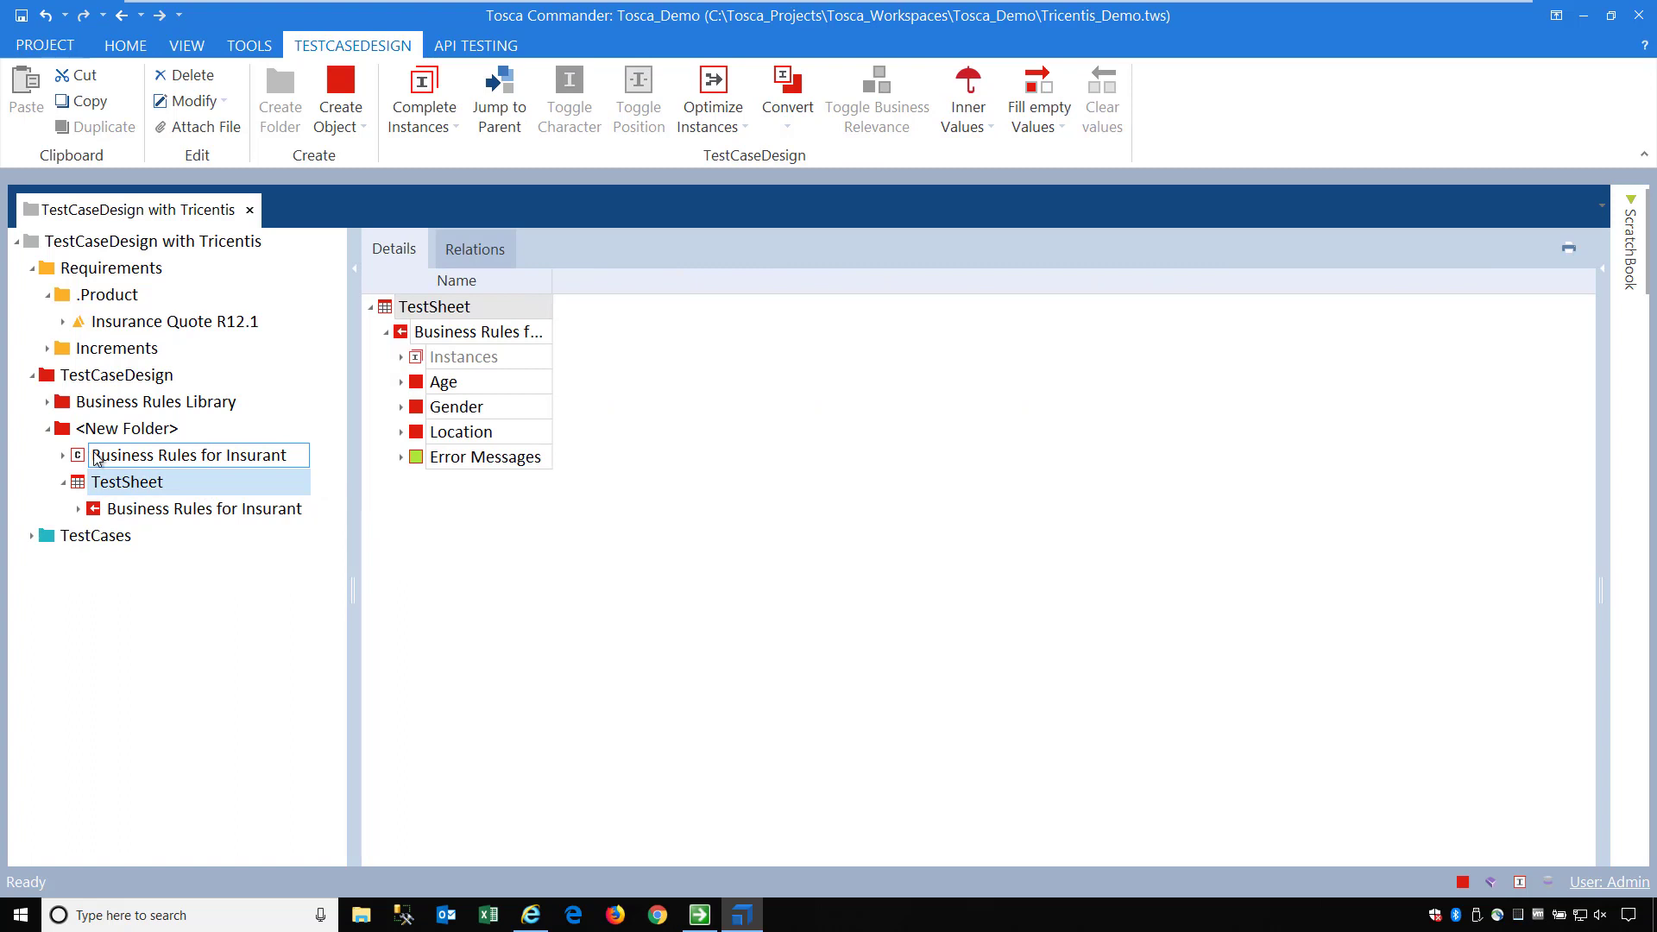
left_click_drag(94, 458, 167, 488)
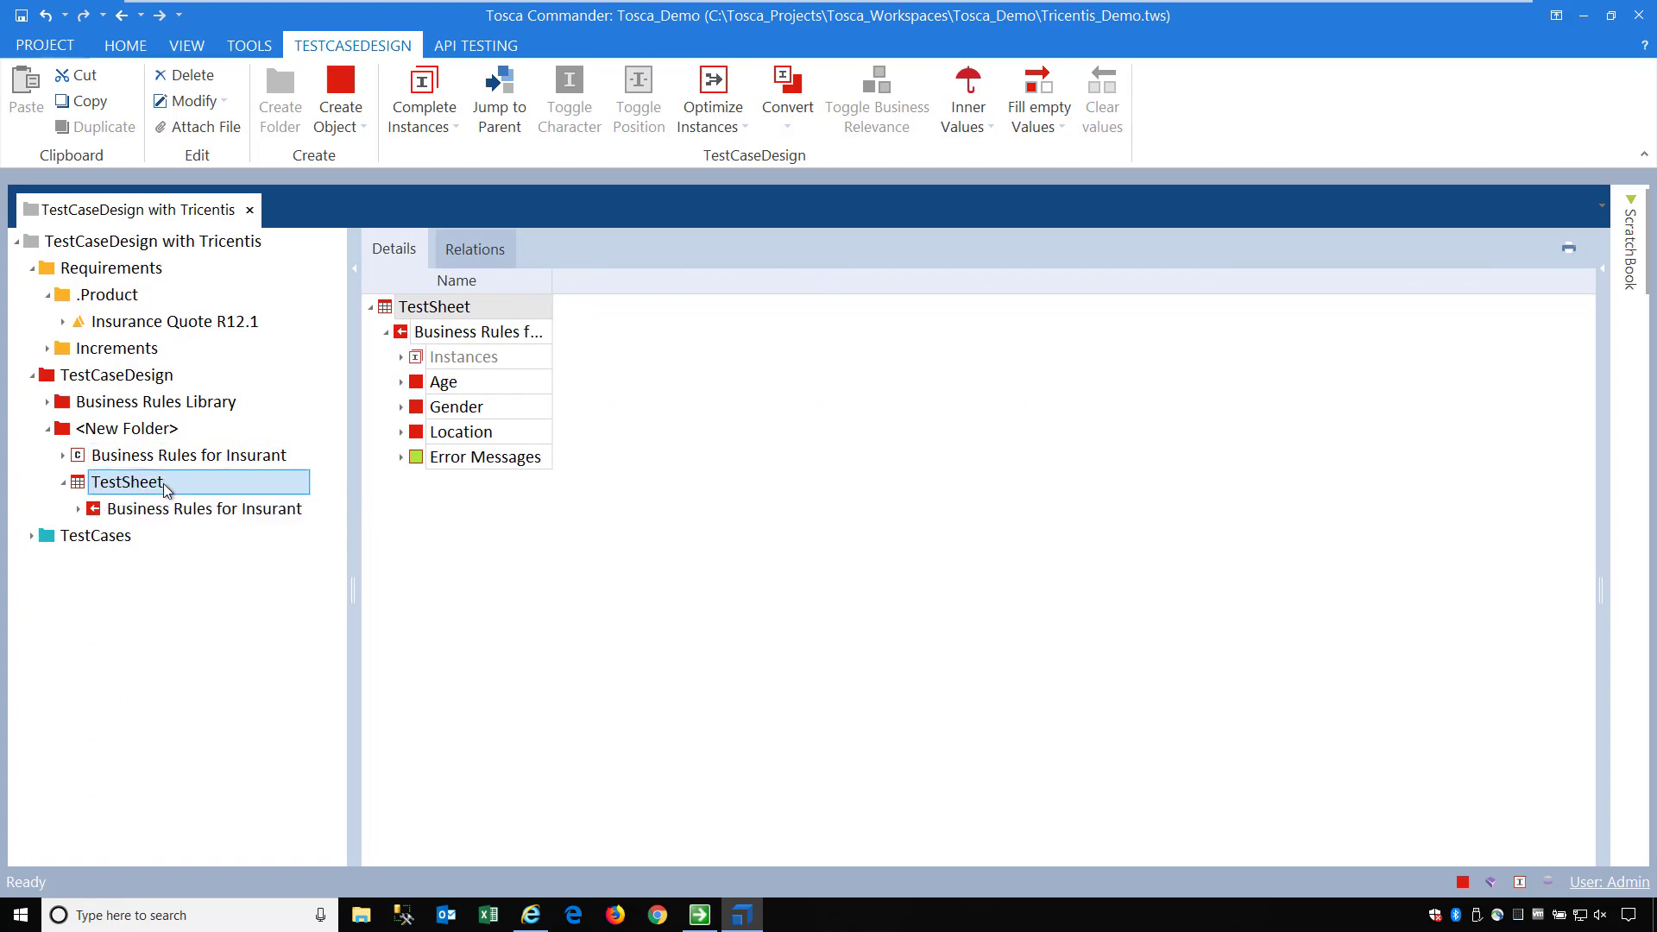
Complete the TestSheet's instances using linear expansion
right_click(450, 313)
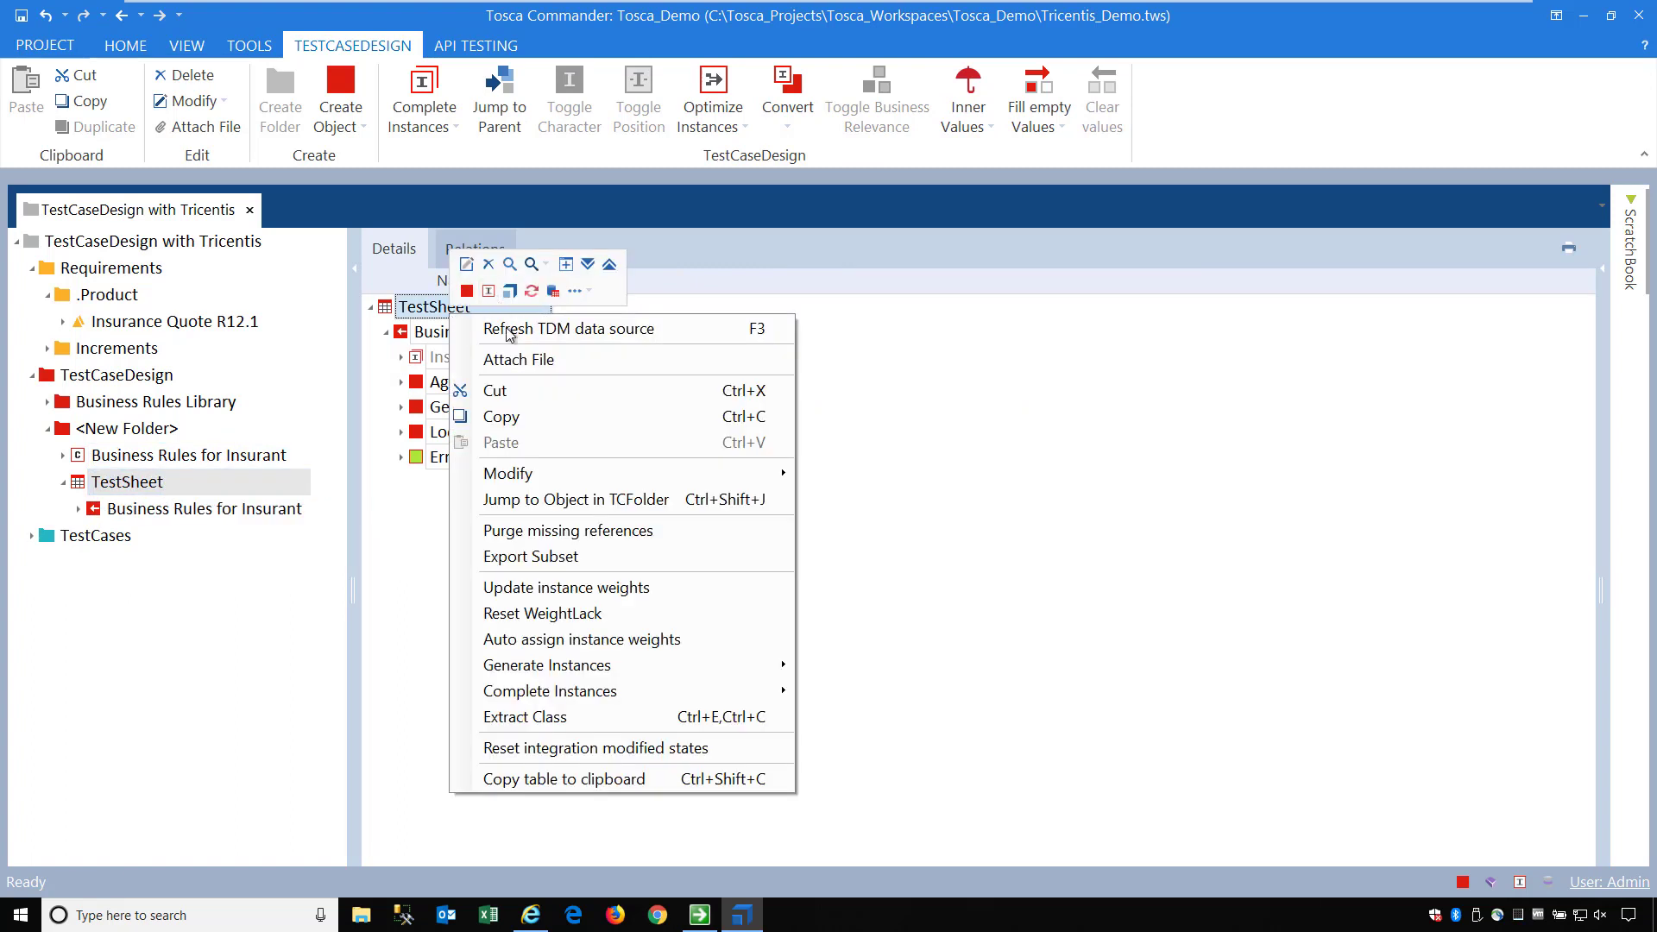
key("Escape")
left_click(441, 130)
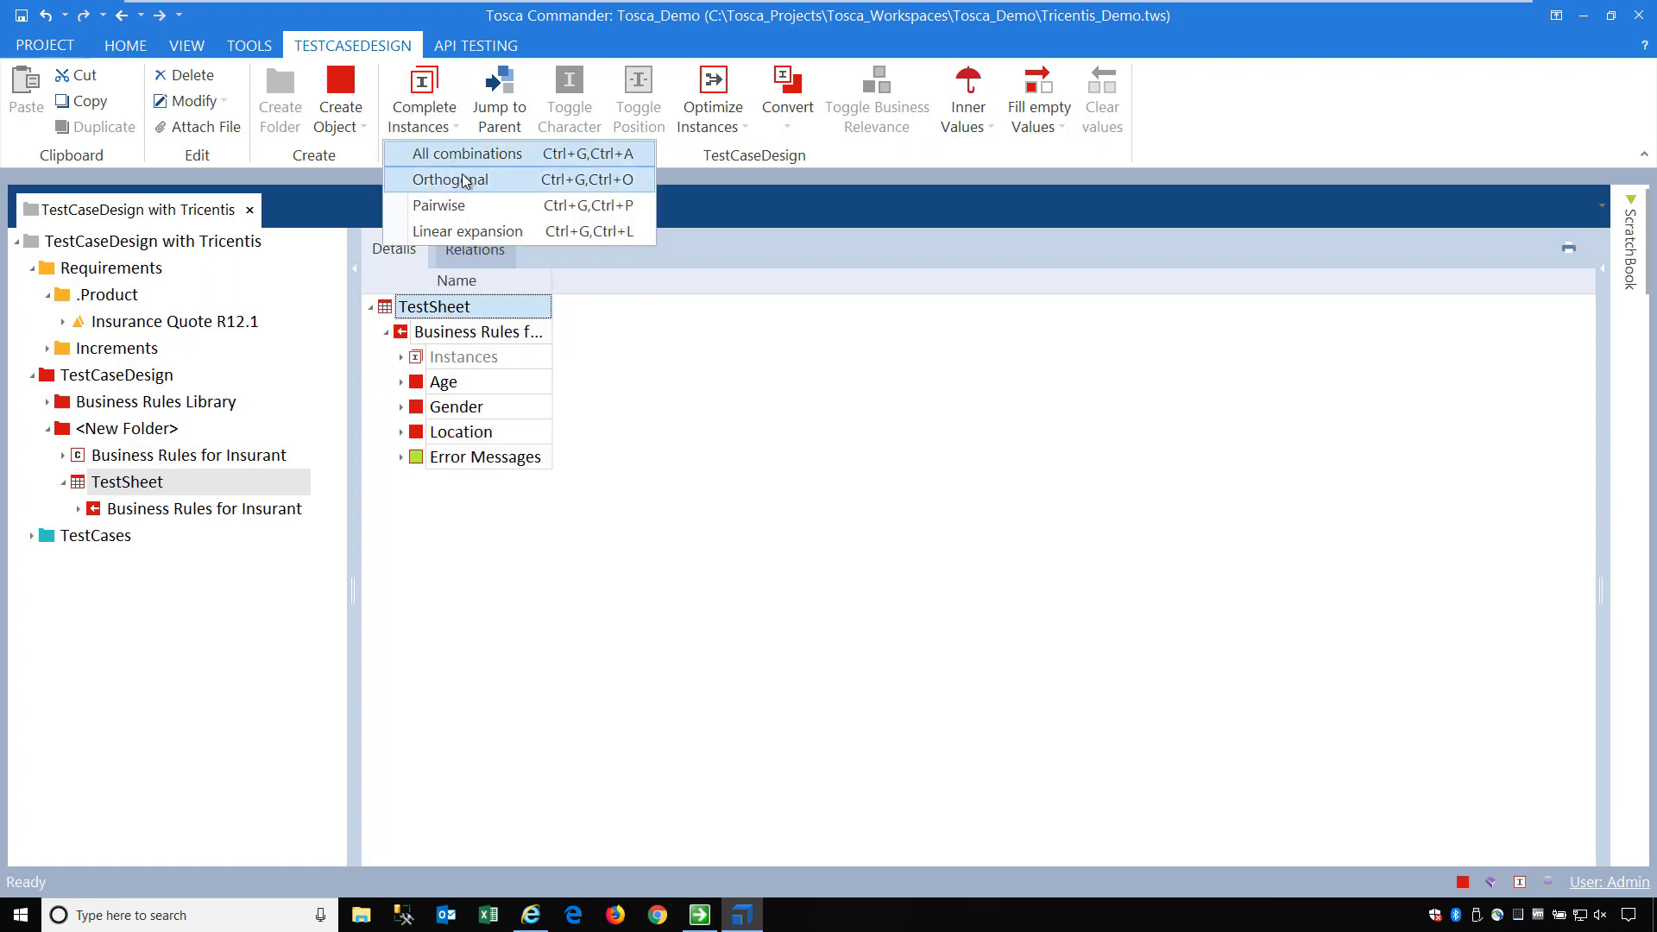
left_click(458, 233)
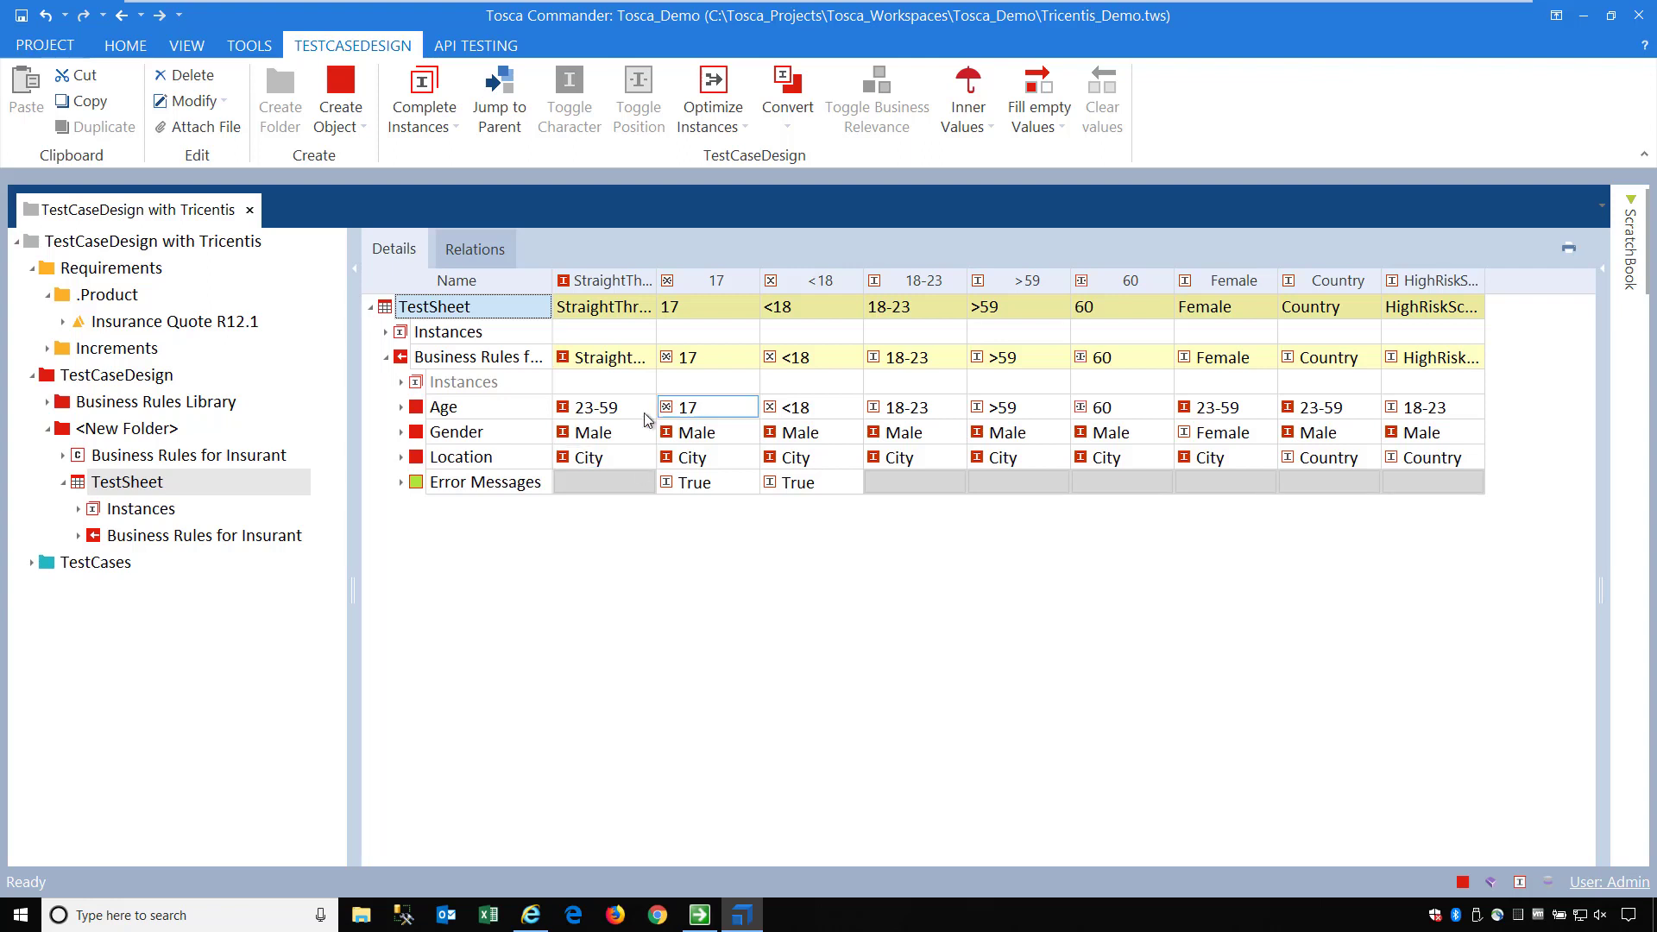
Delete the TestSheet from <New Folder>, keeping the Business Rules for Insurant class
left_click(615, 409)
right_click(197, 484)
left_click(237, 348)
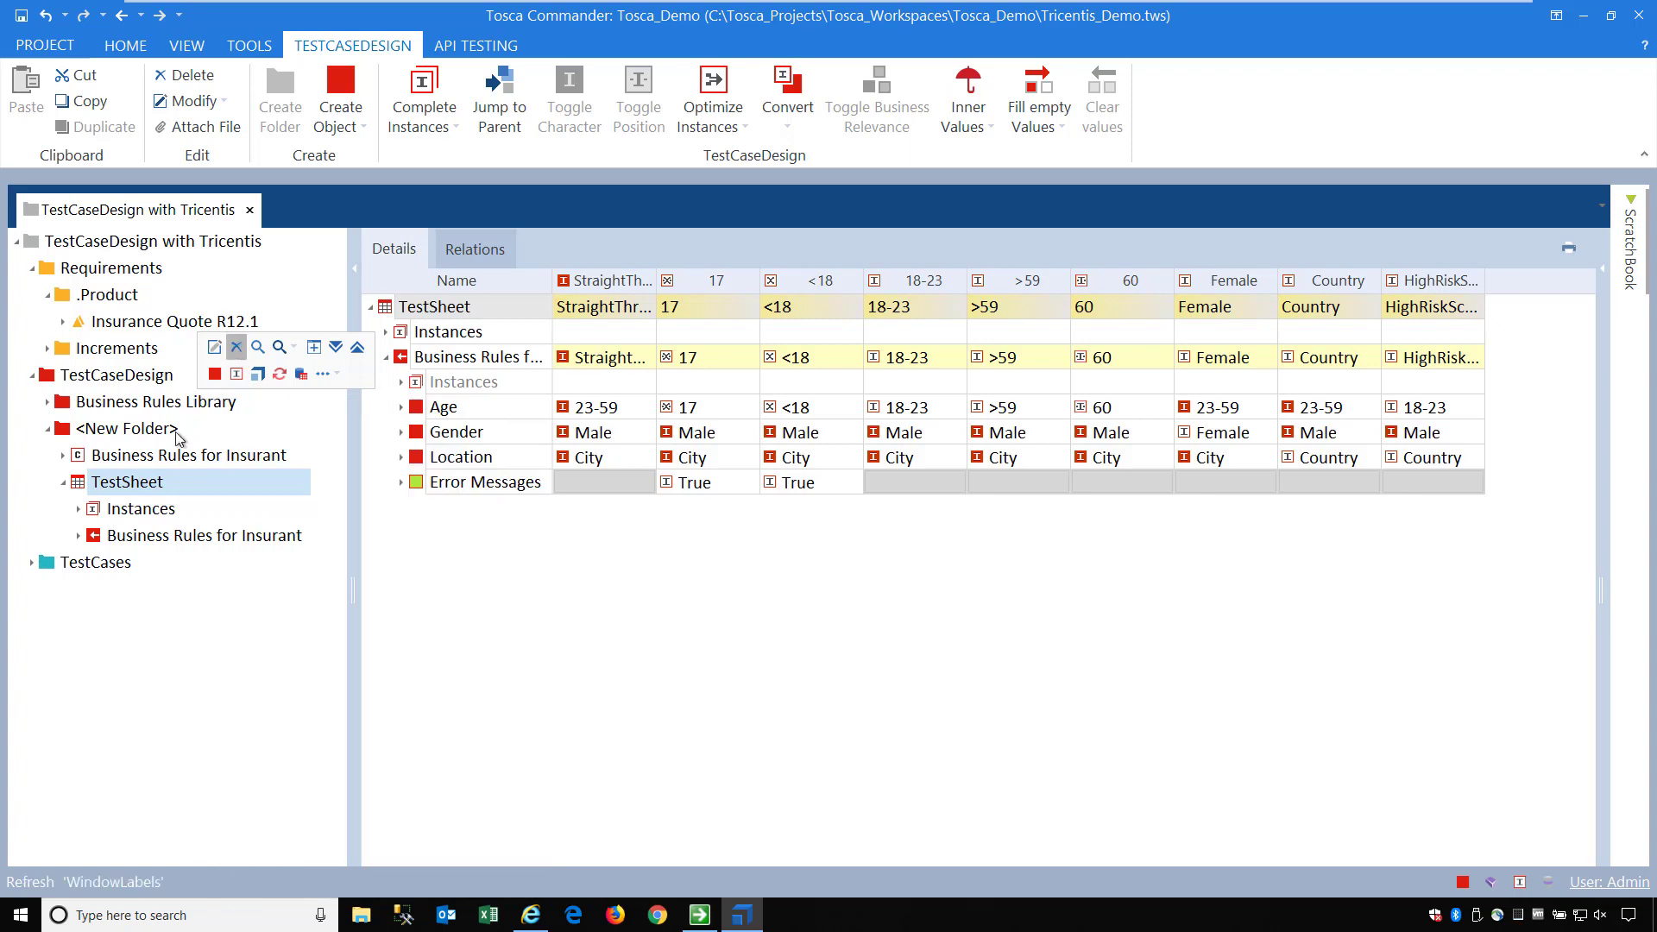
Add an attribute named Value under the Age attribute of the Business Rules for Insurant class
left_click(171, 456)
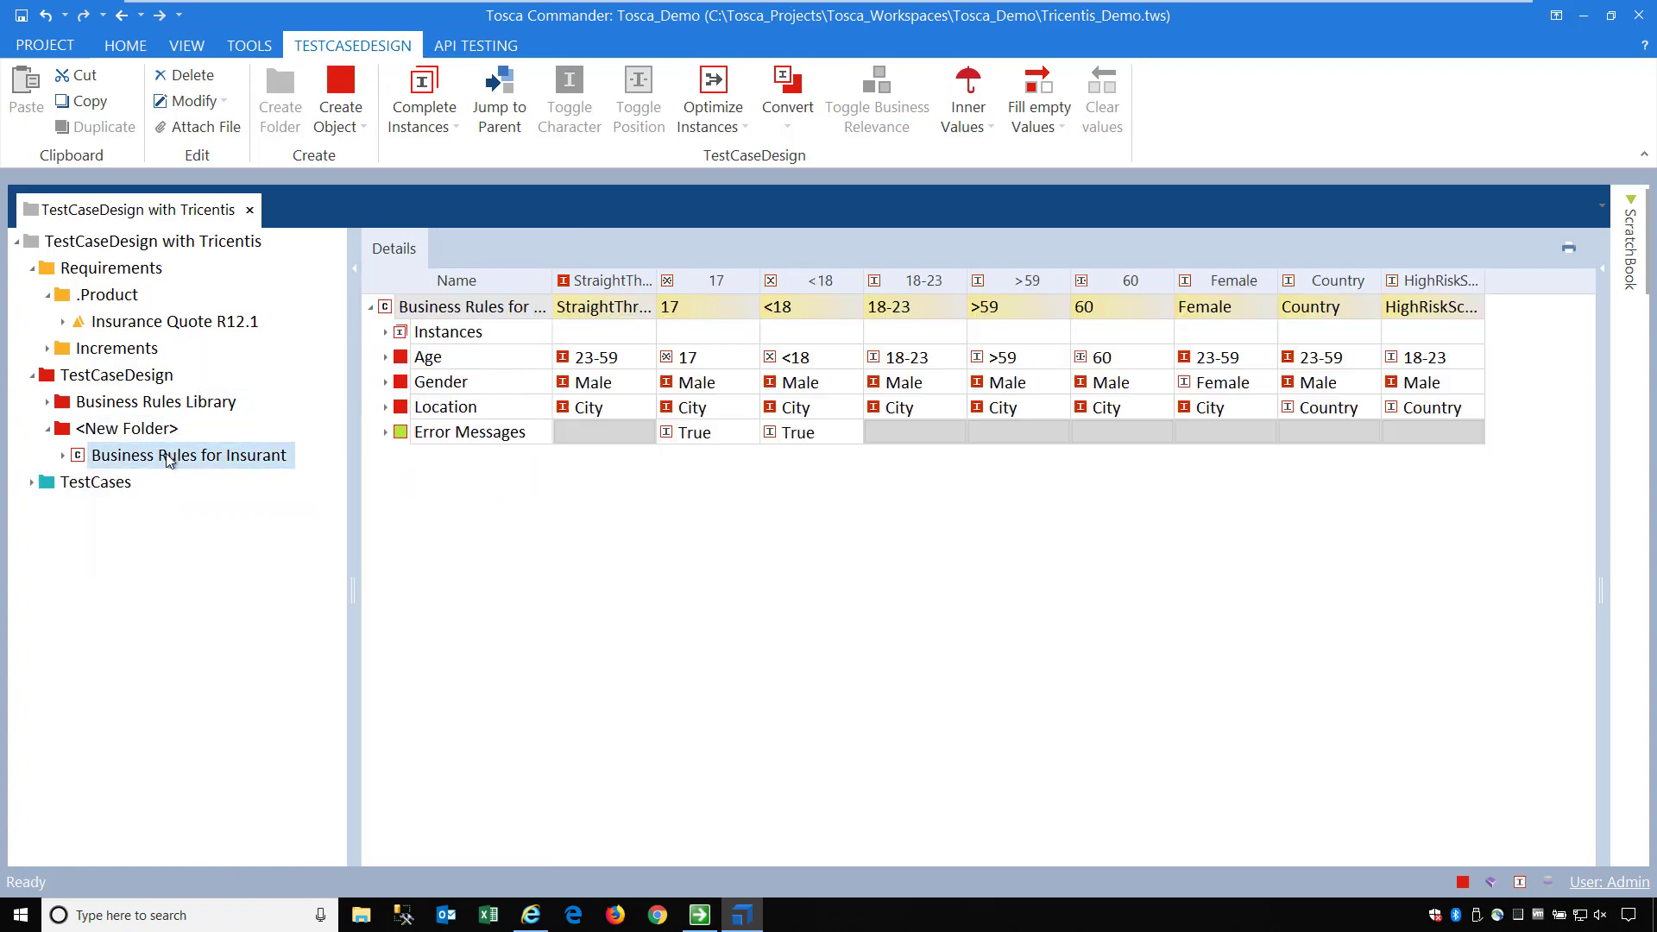
left_click(405, 360)
double_click(402, 366)
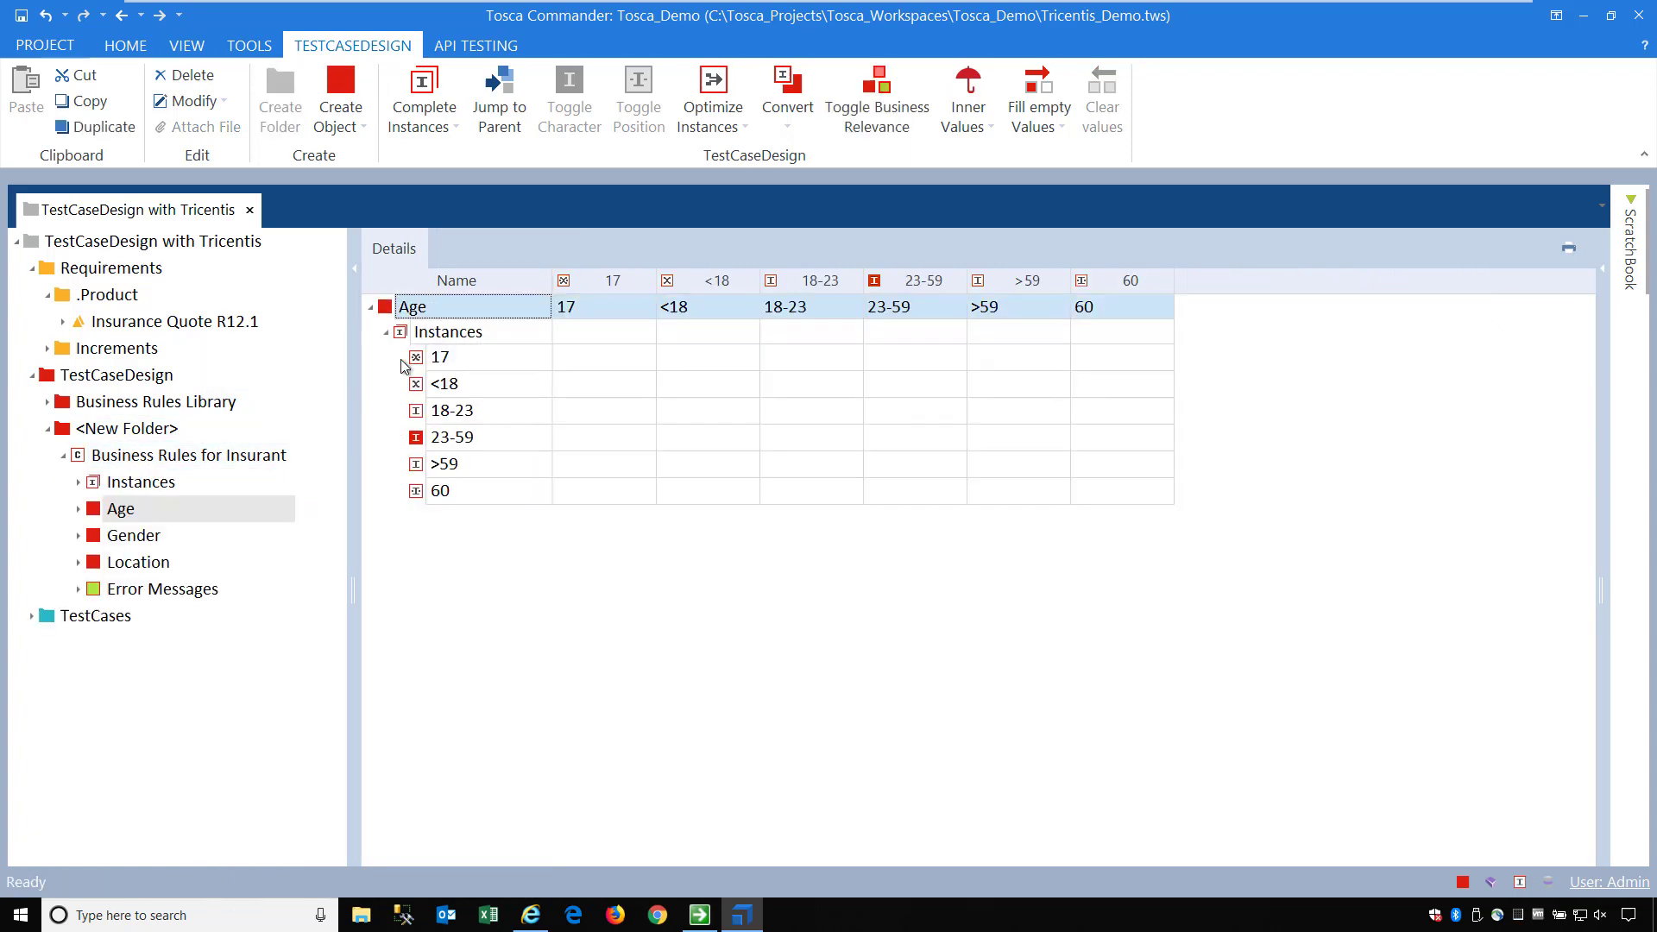
right_click(389, 314)
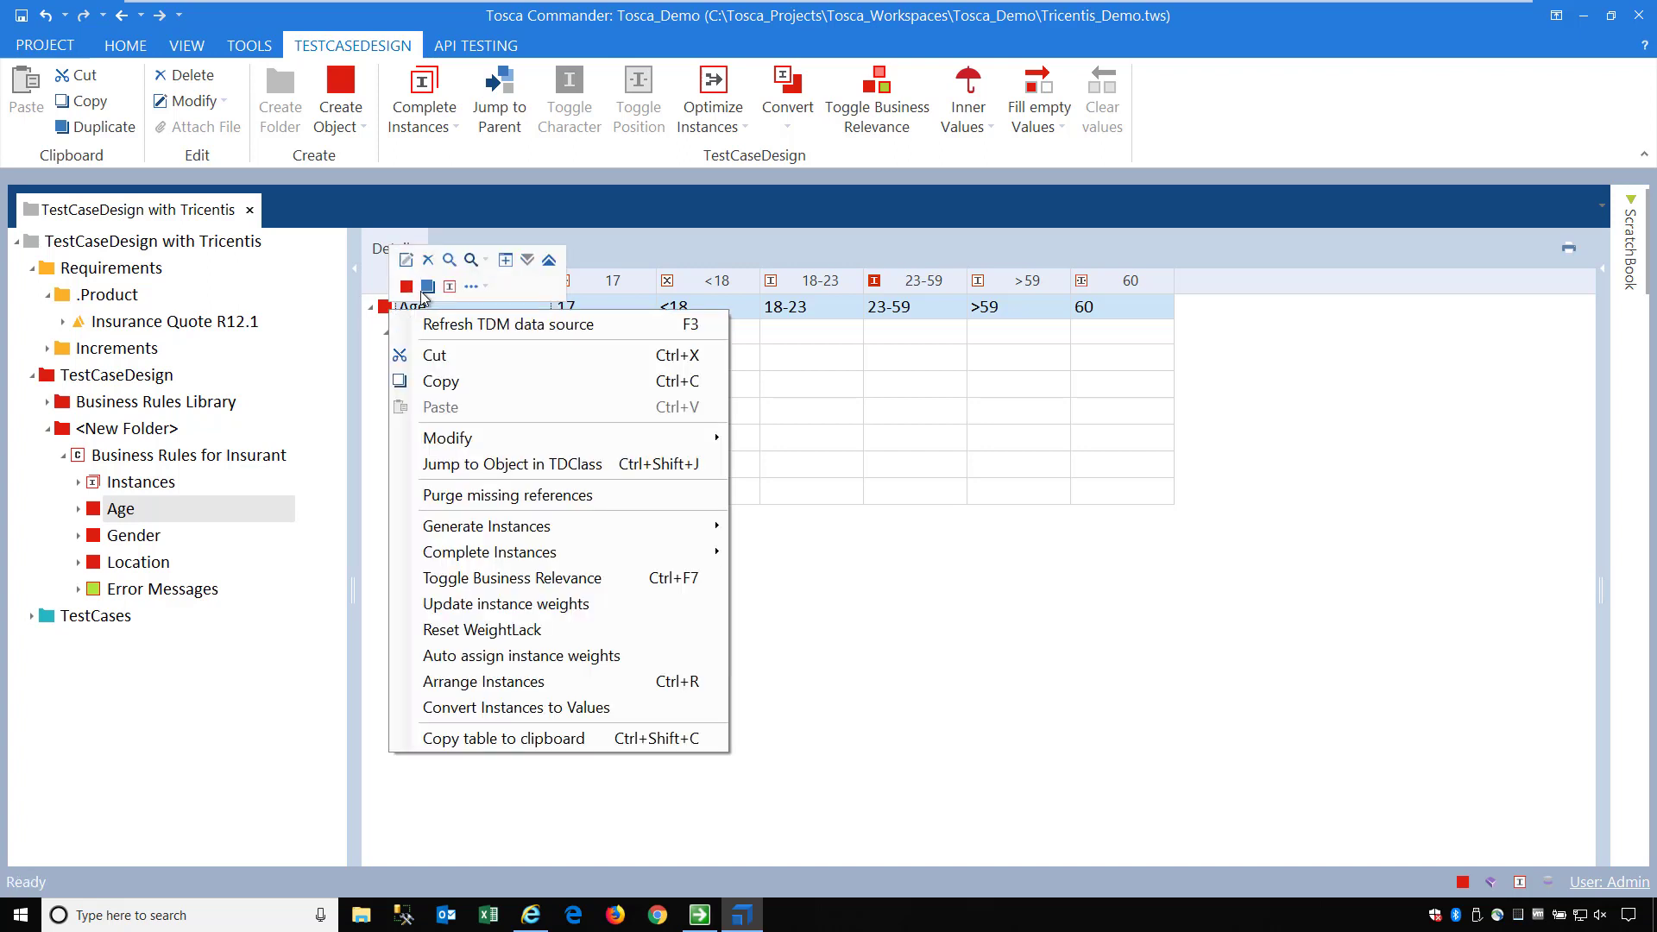
left_click(420, 291)
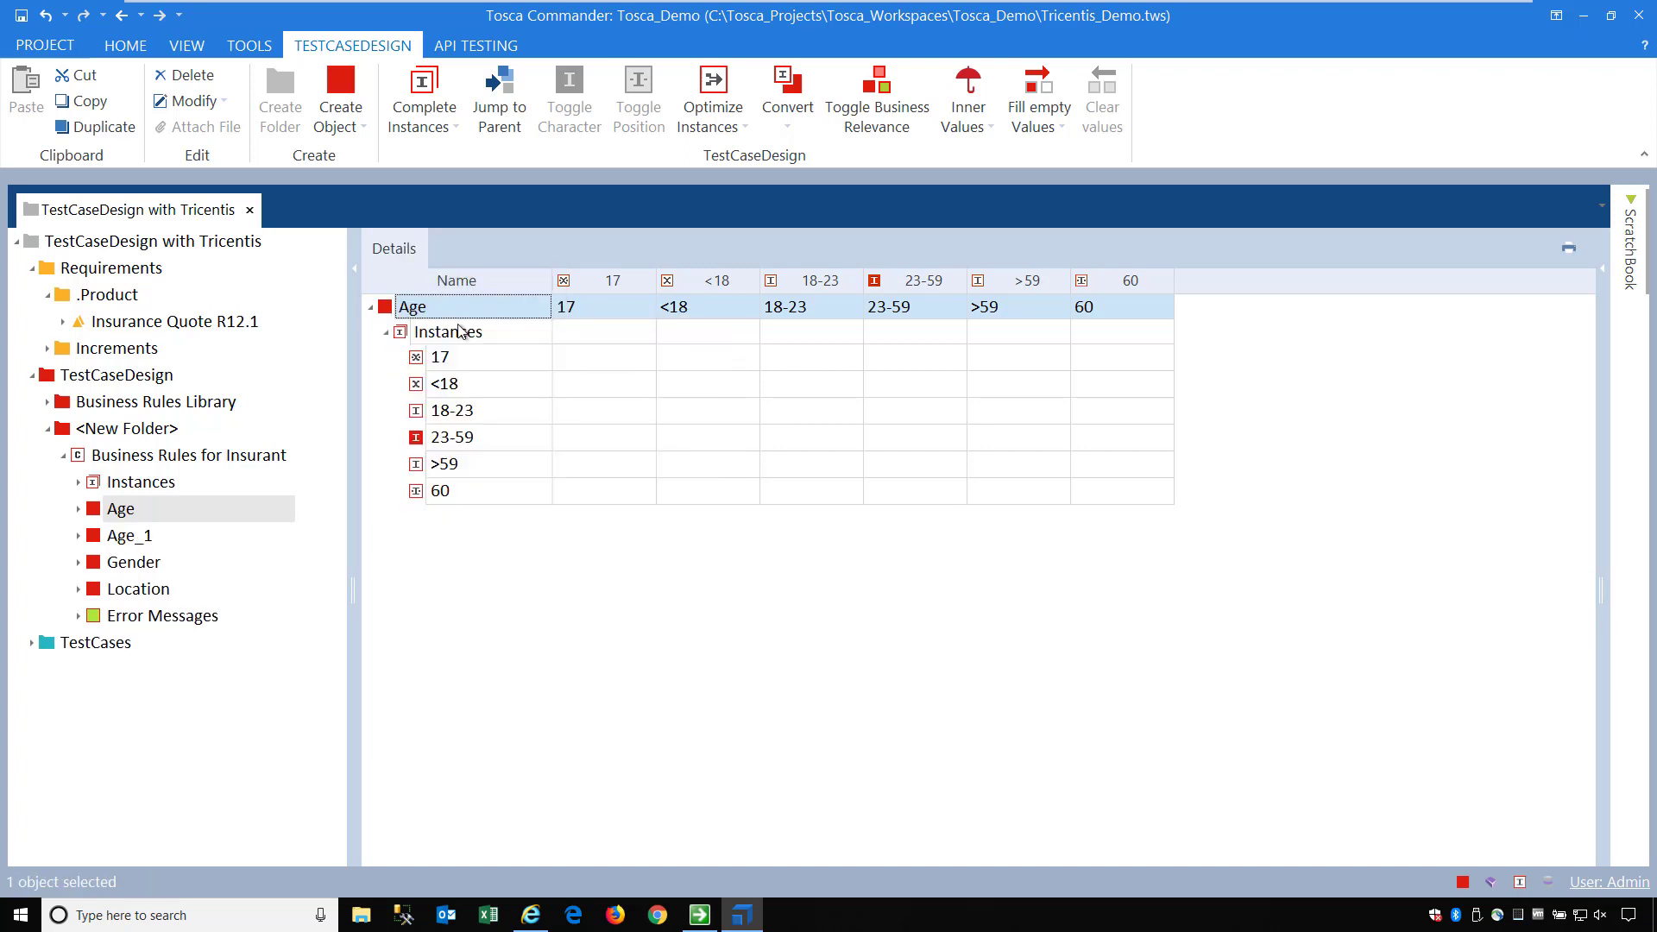
right_click(392, 312)
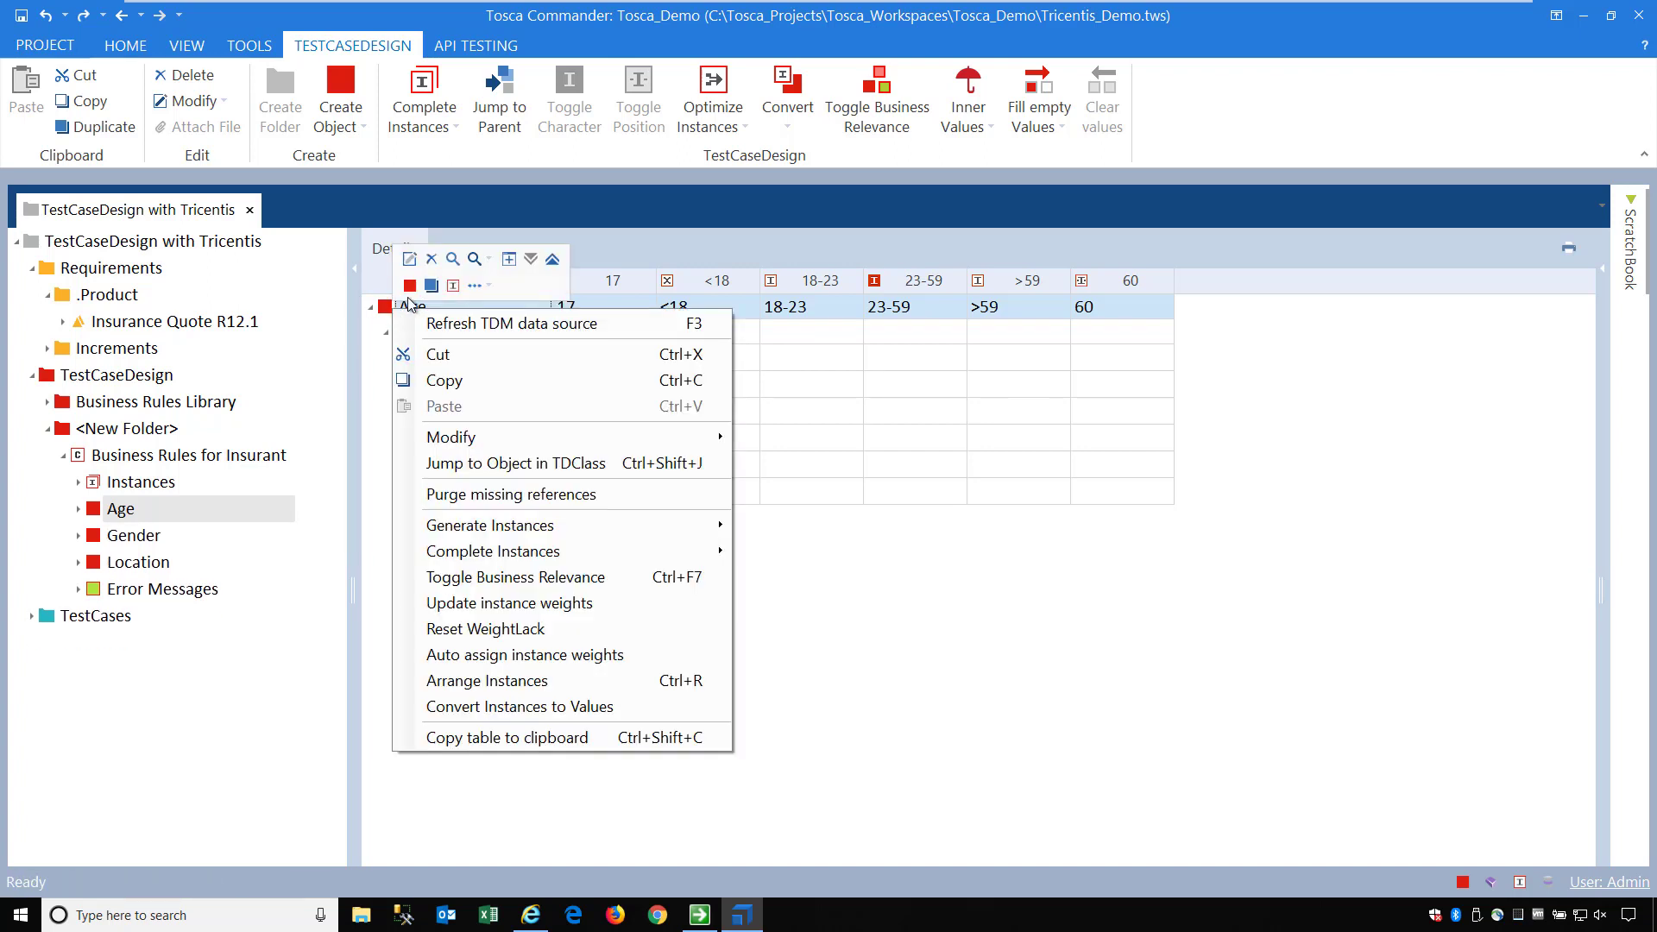
left_click(408, 277)
type("Value")
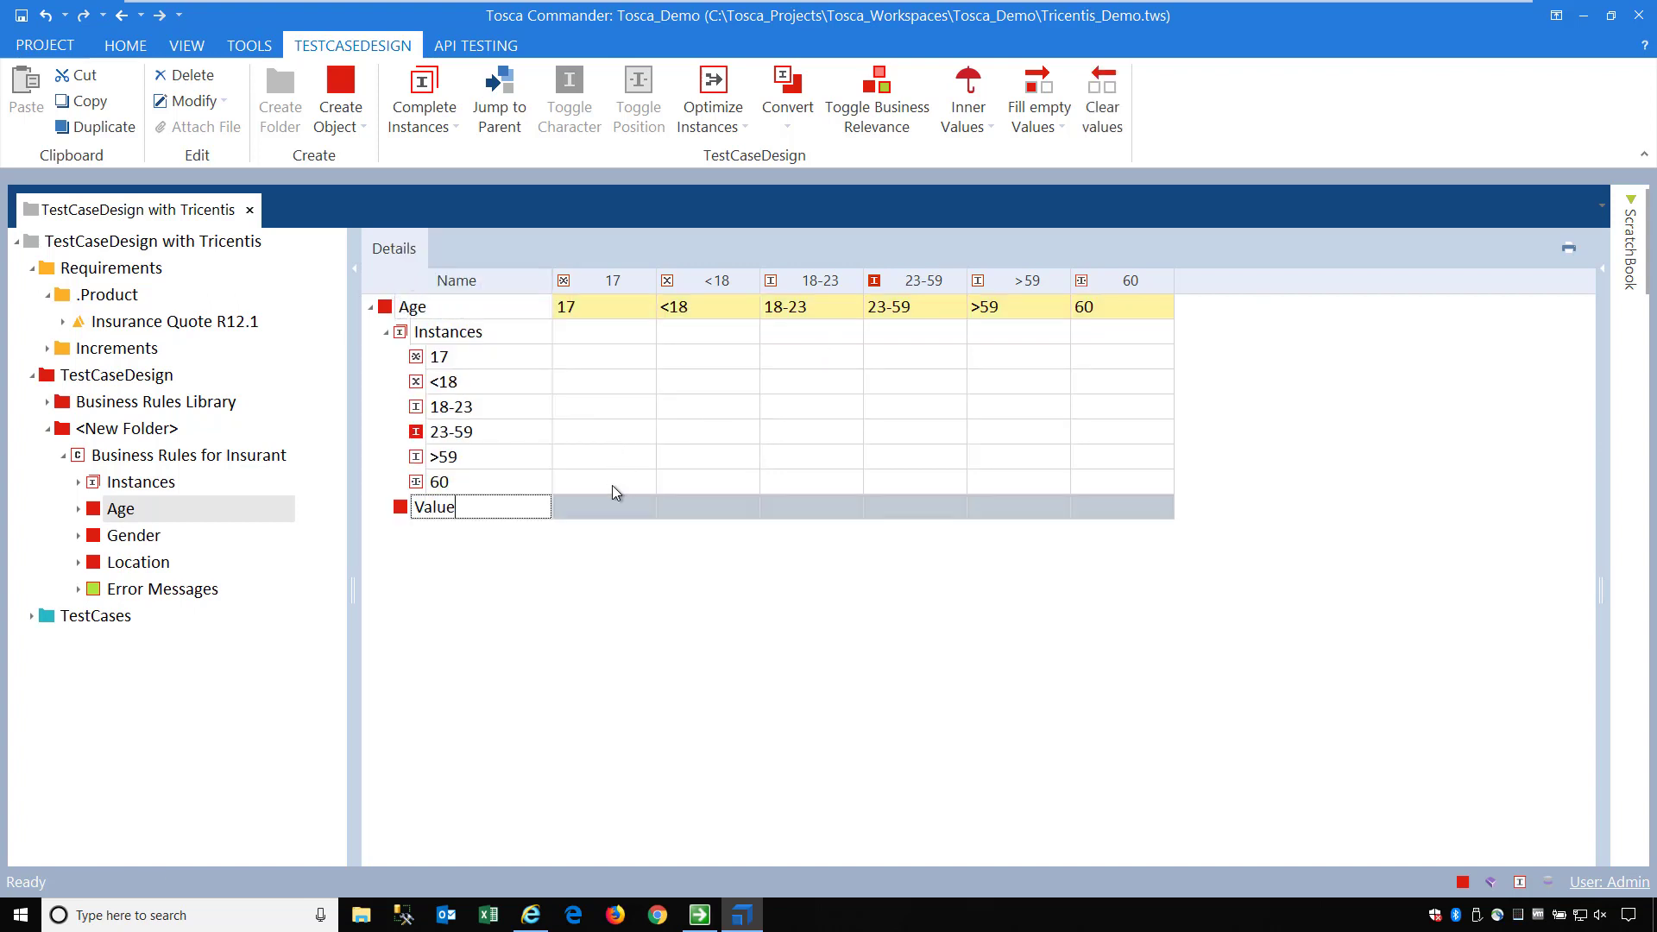
Set Value for the Age instance 17 to {DATE[][][]} and widen its column to fit the expression
left_click(614, 507)
left_click(589, 508)
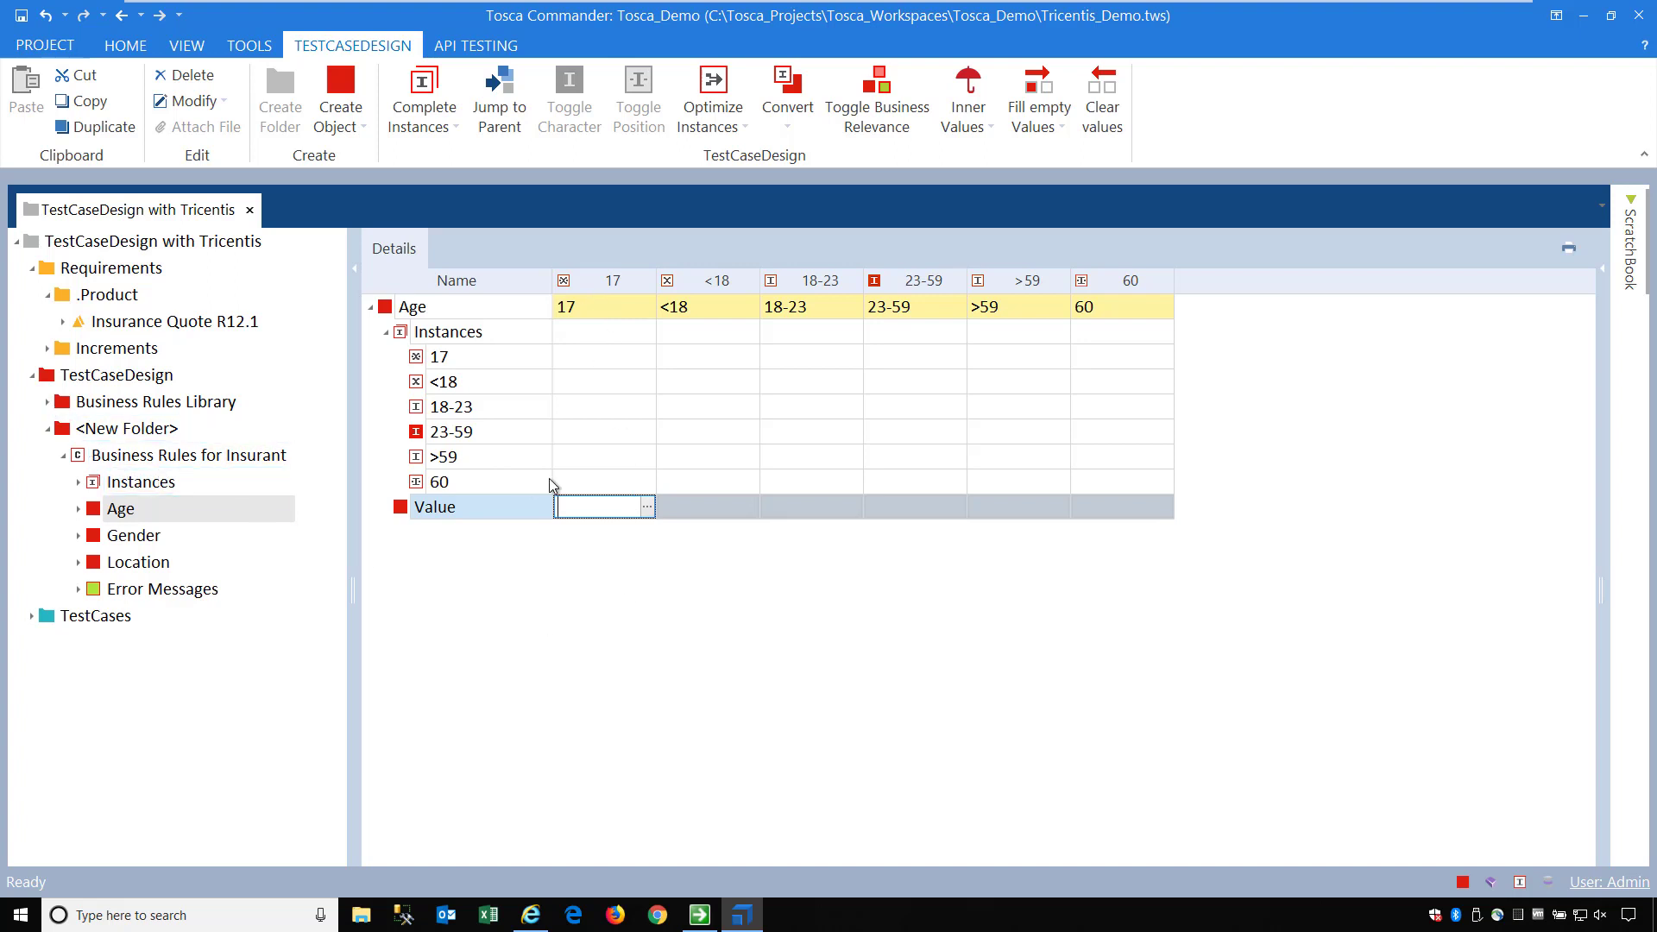
type("{")
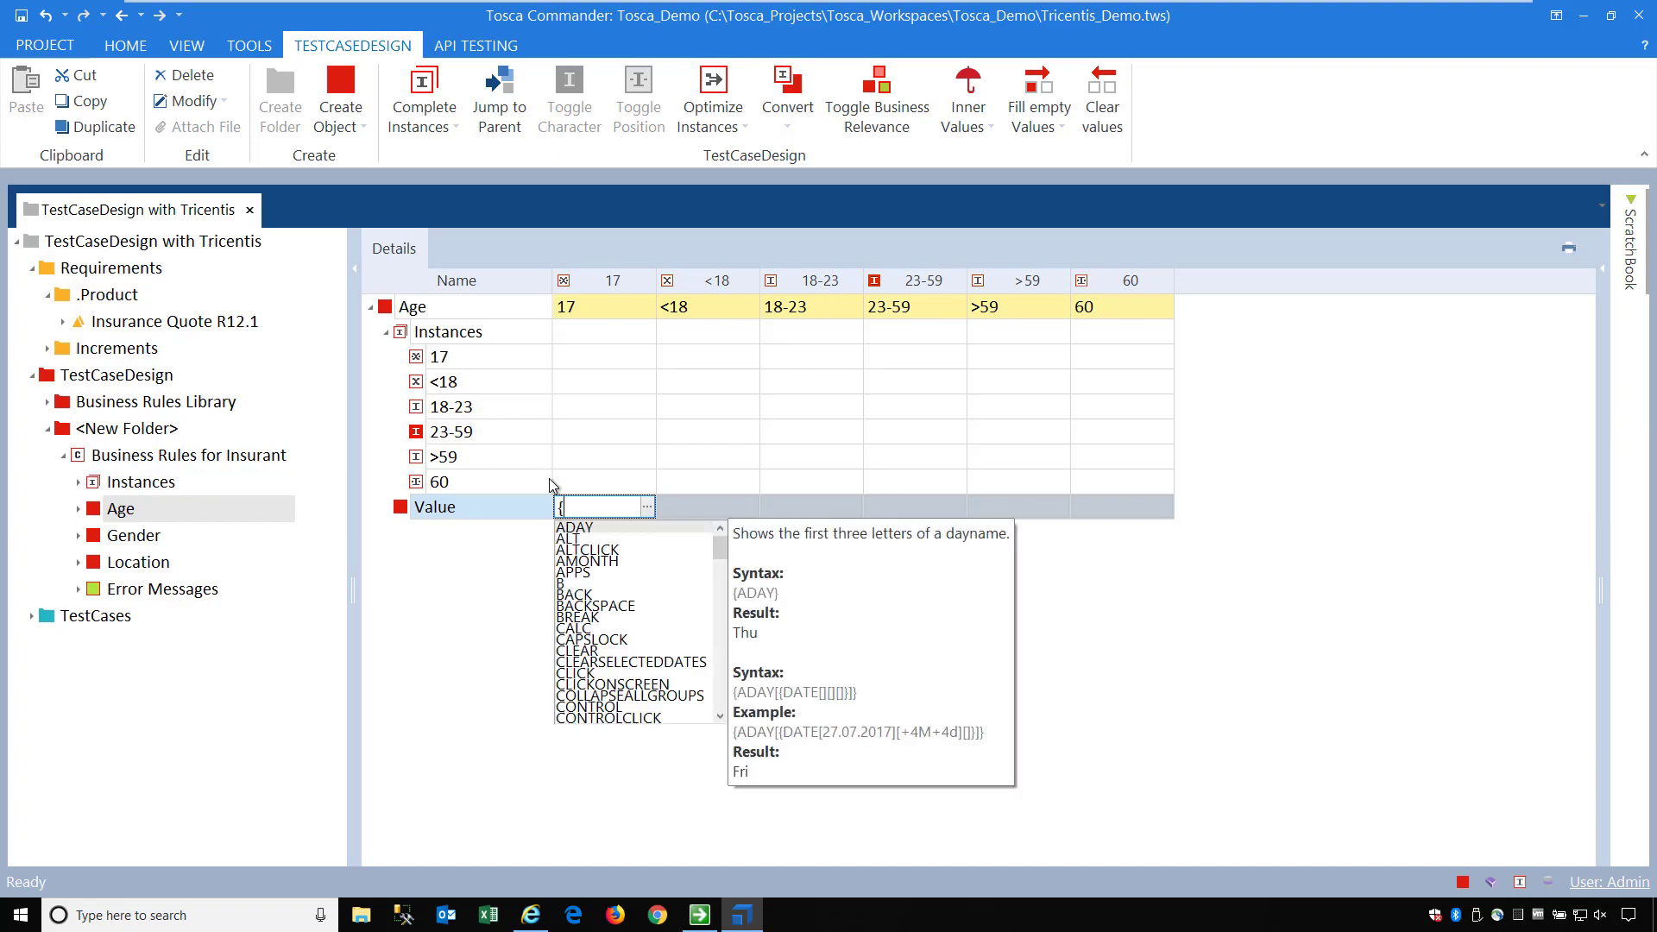
type("DATE")
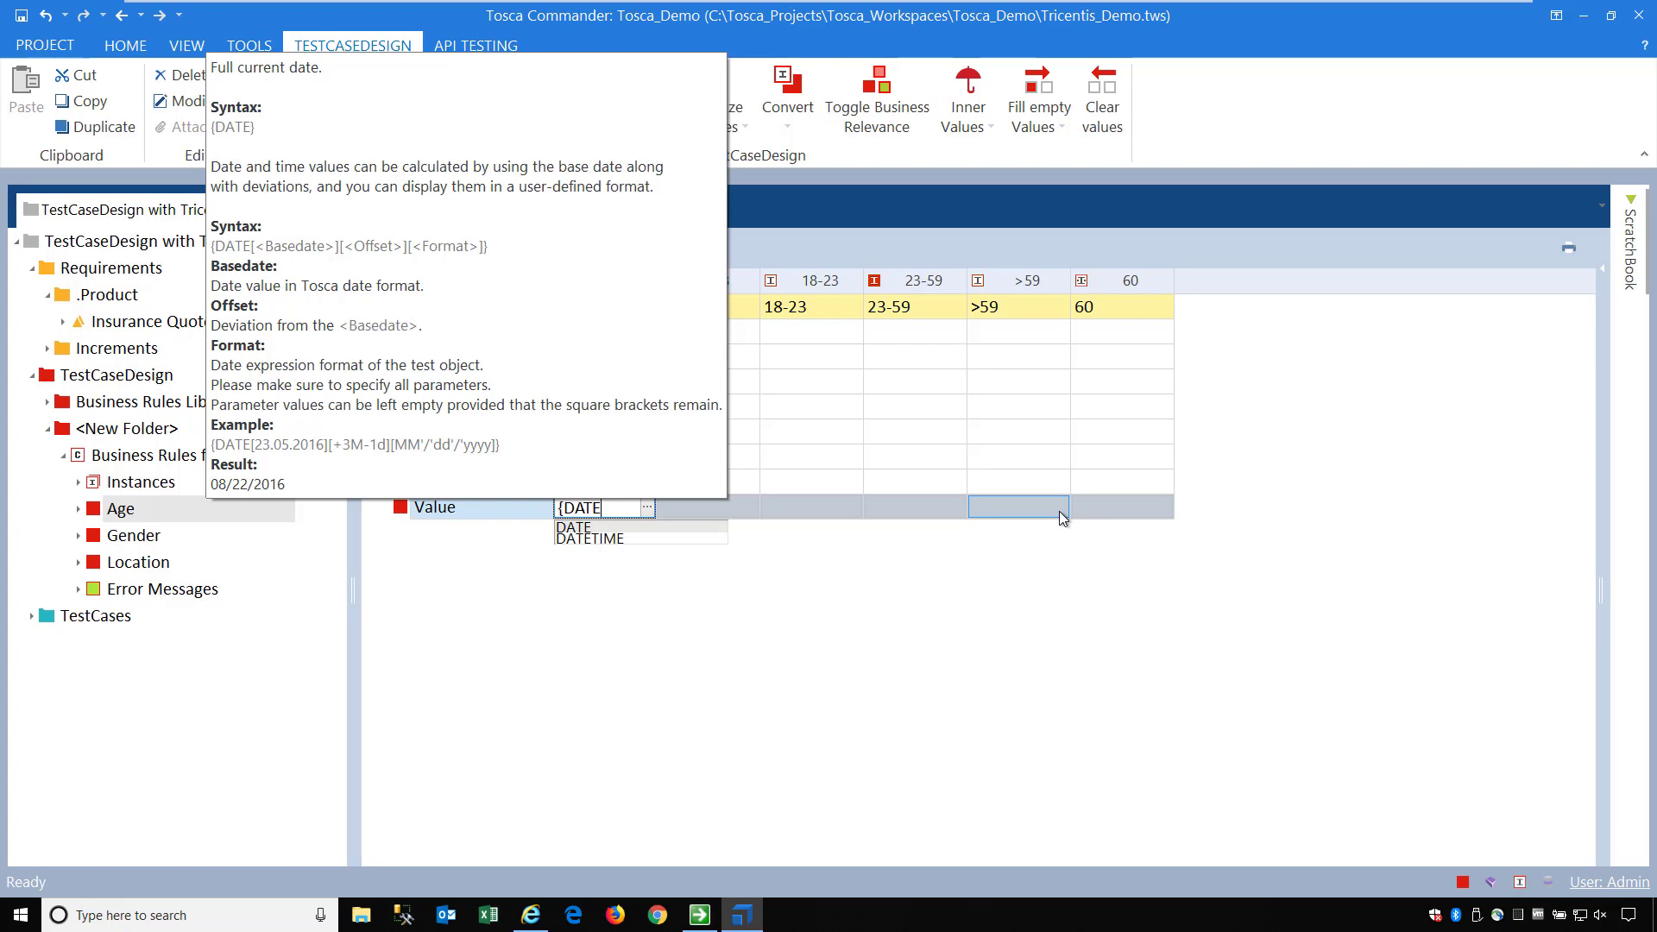
left_click(581, 525)
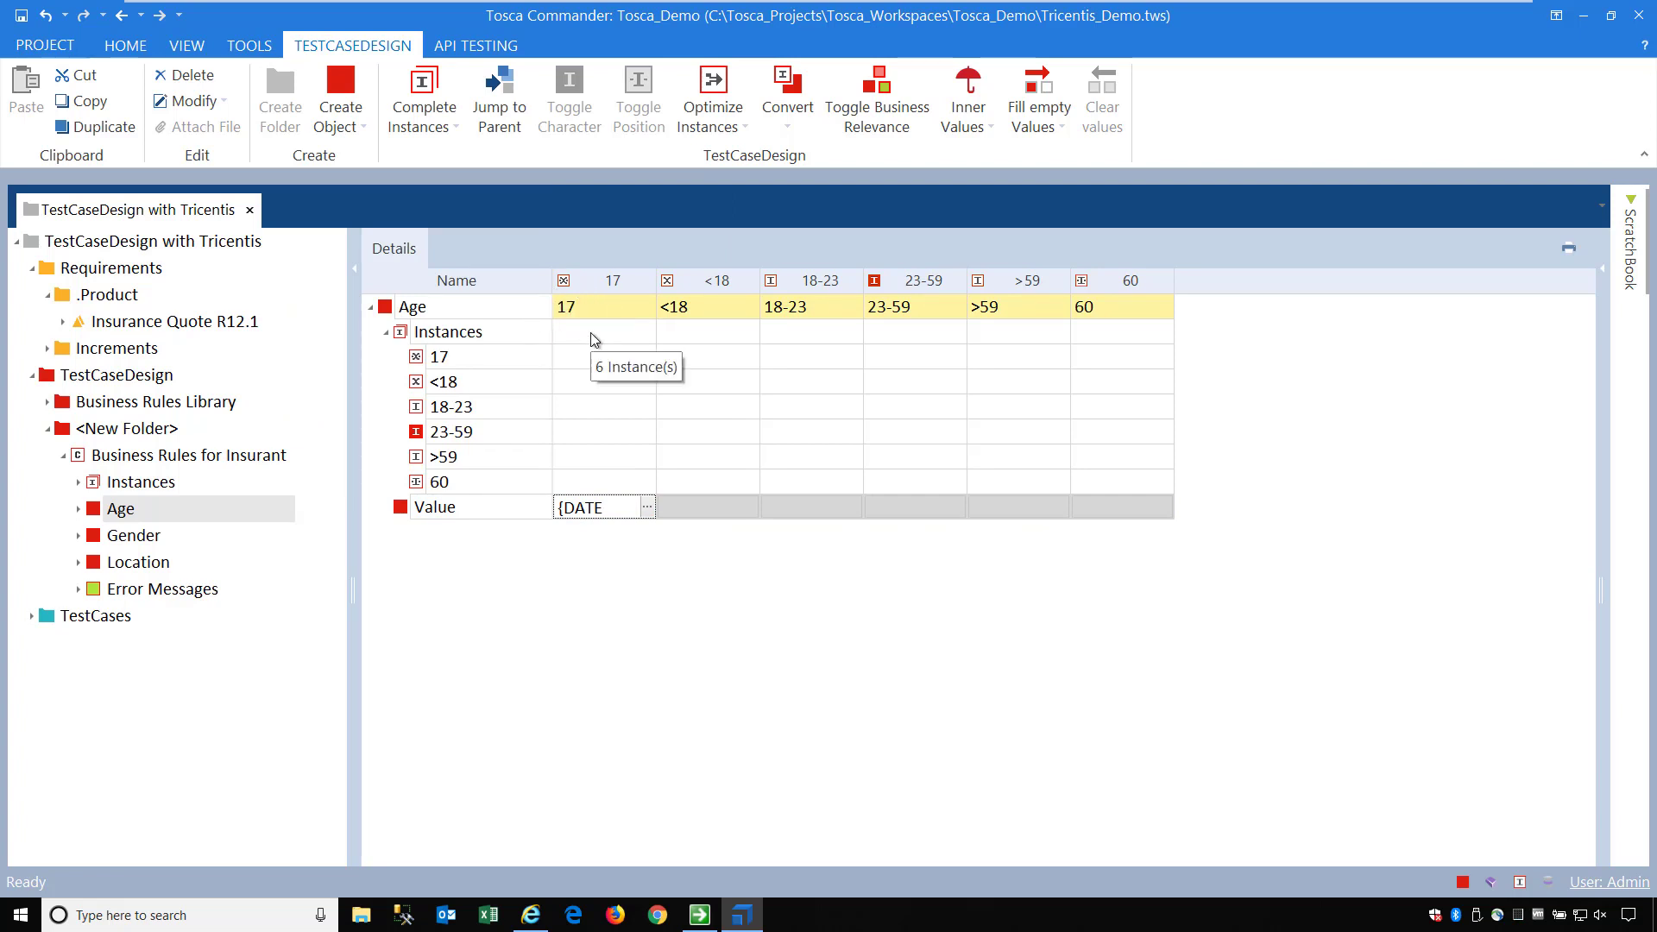
left_click(643, 508)
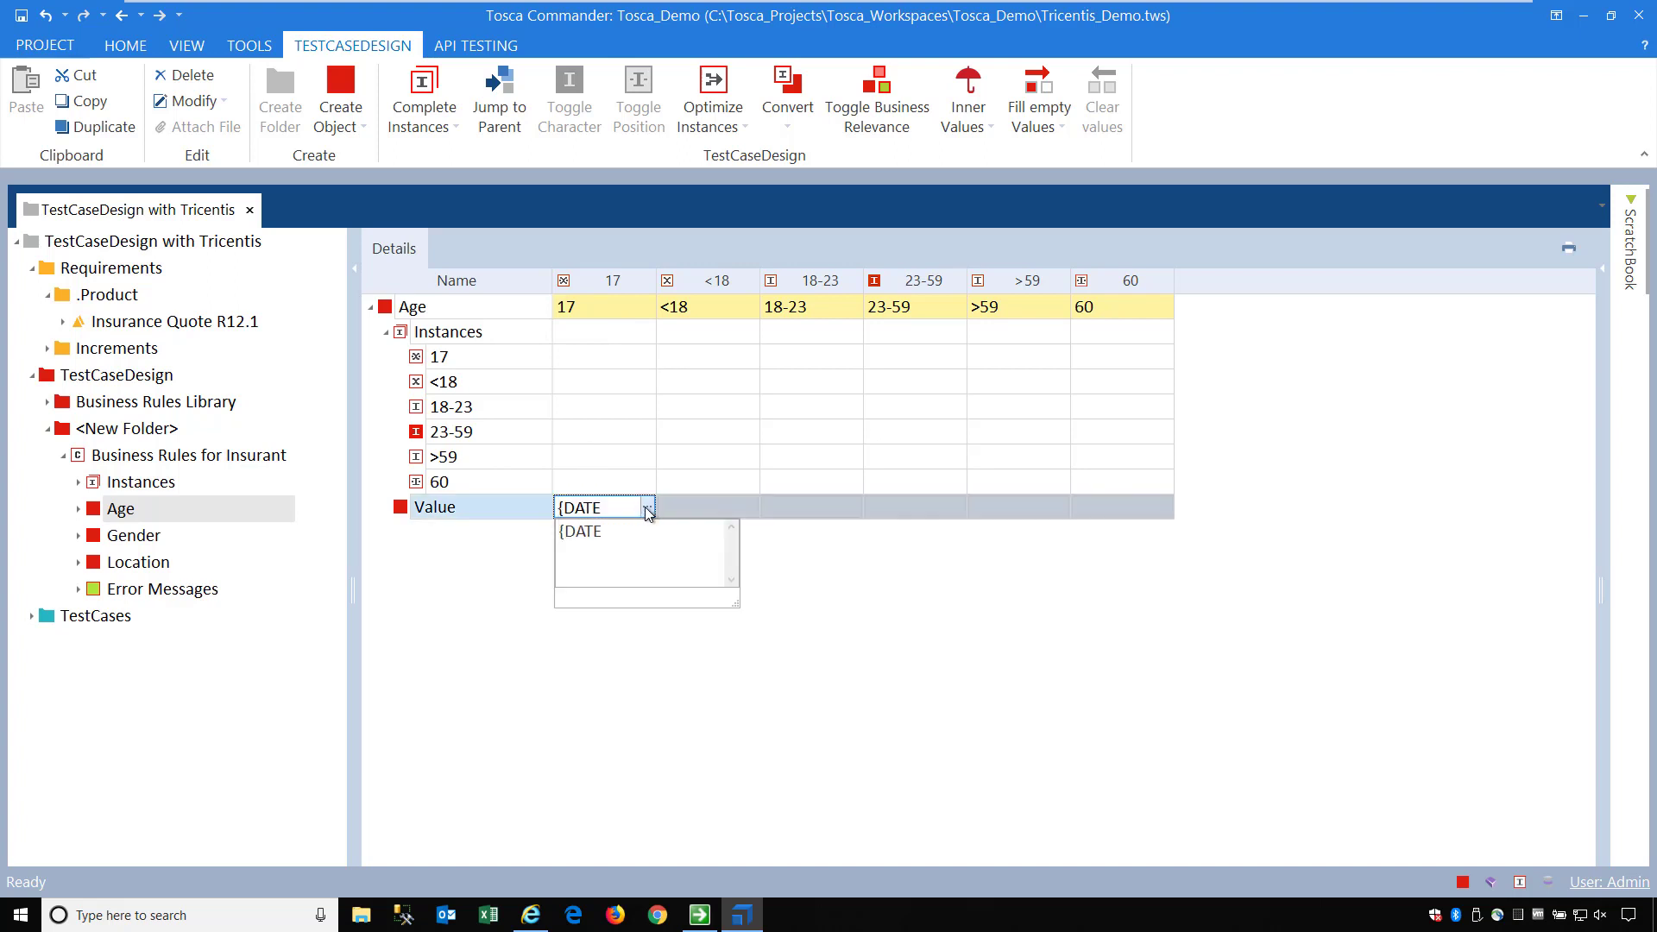
left_click(637, 528)
type("[][][]}")
left_click(1091, 703)
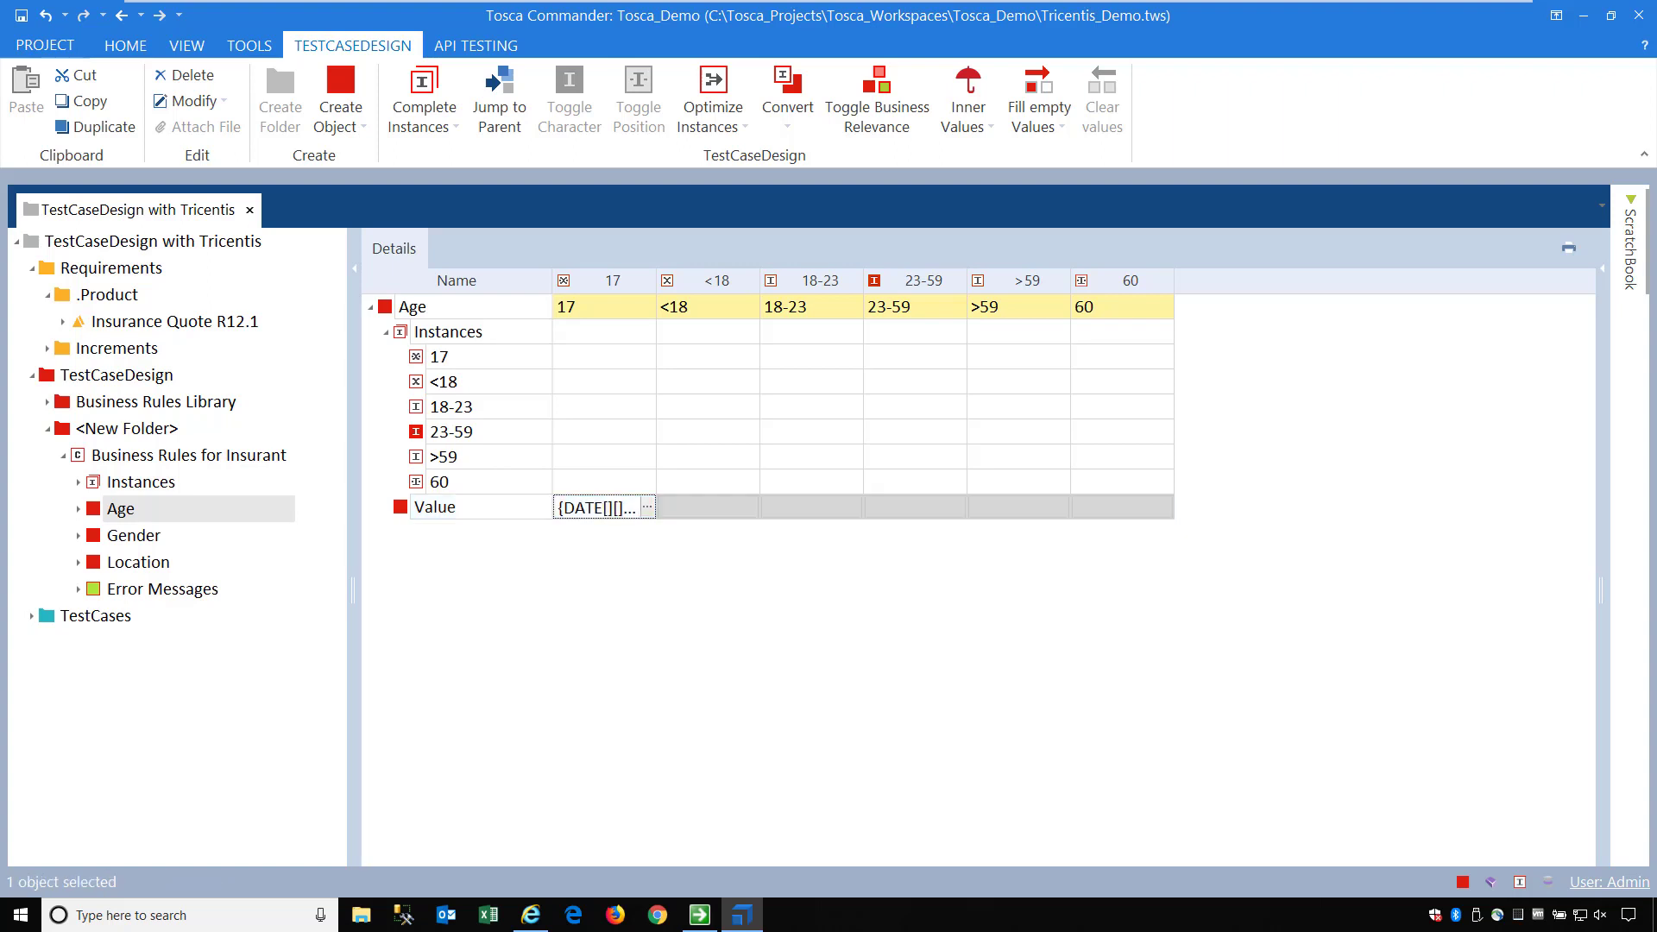
left_click_drag(662, 309, 676, 309)
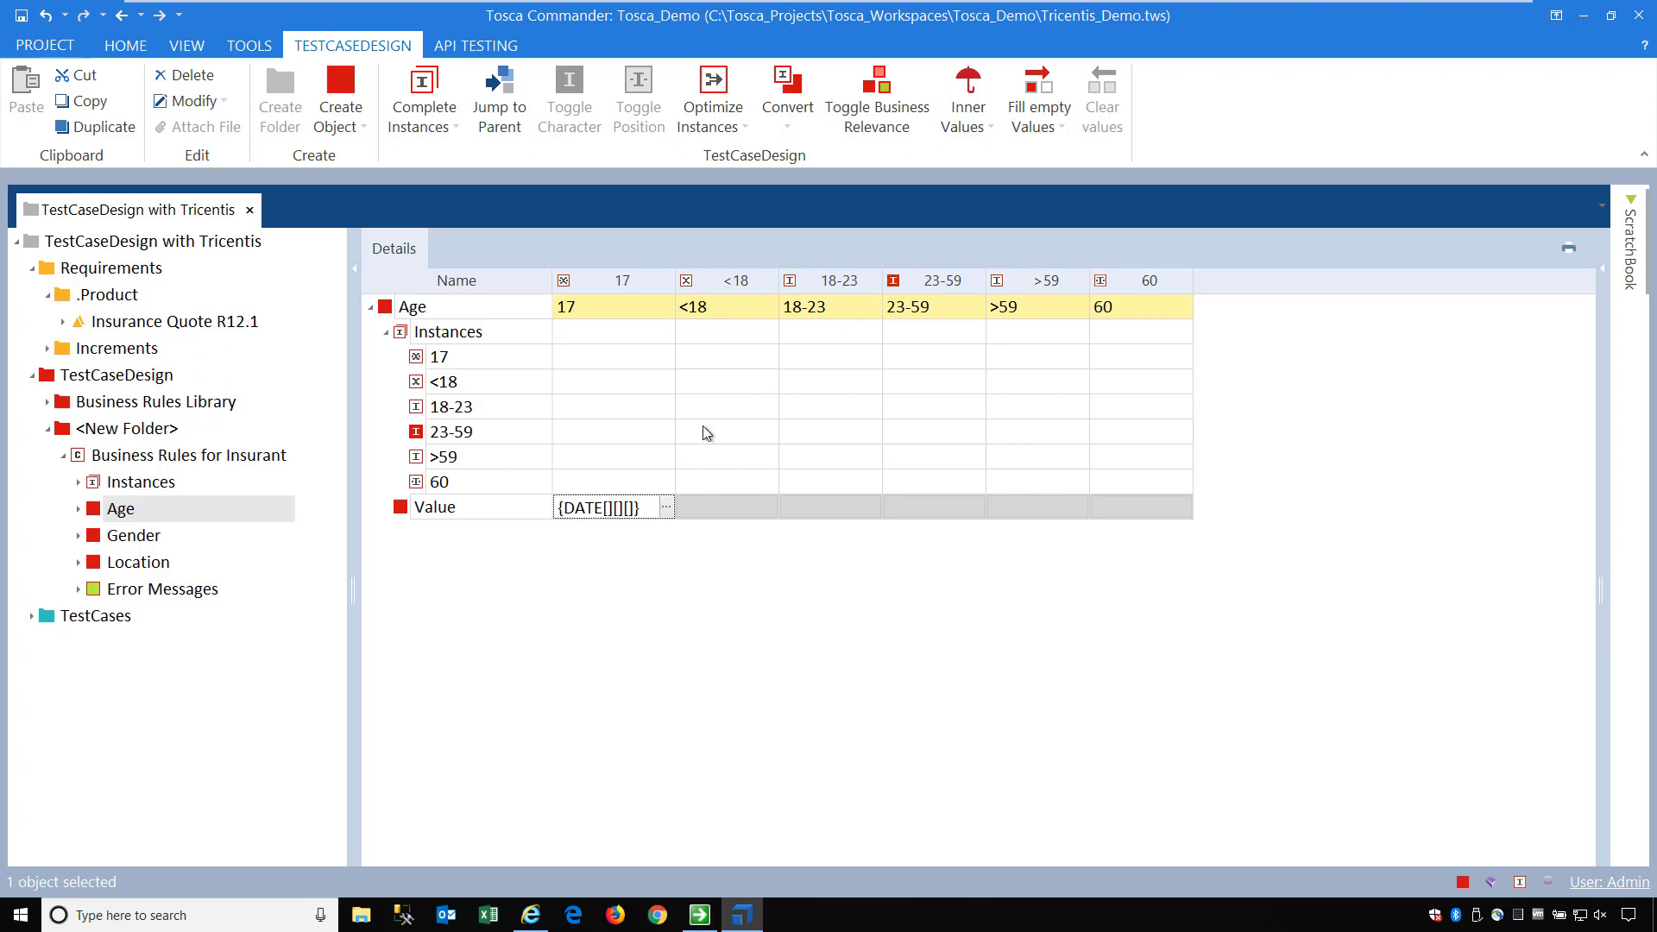
Display the Insurant details class from the Business Rules Library with Age expanded and all columns best-fitted
left_click(66, 456)
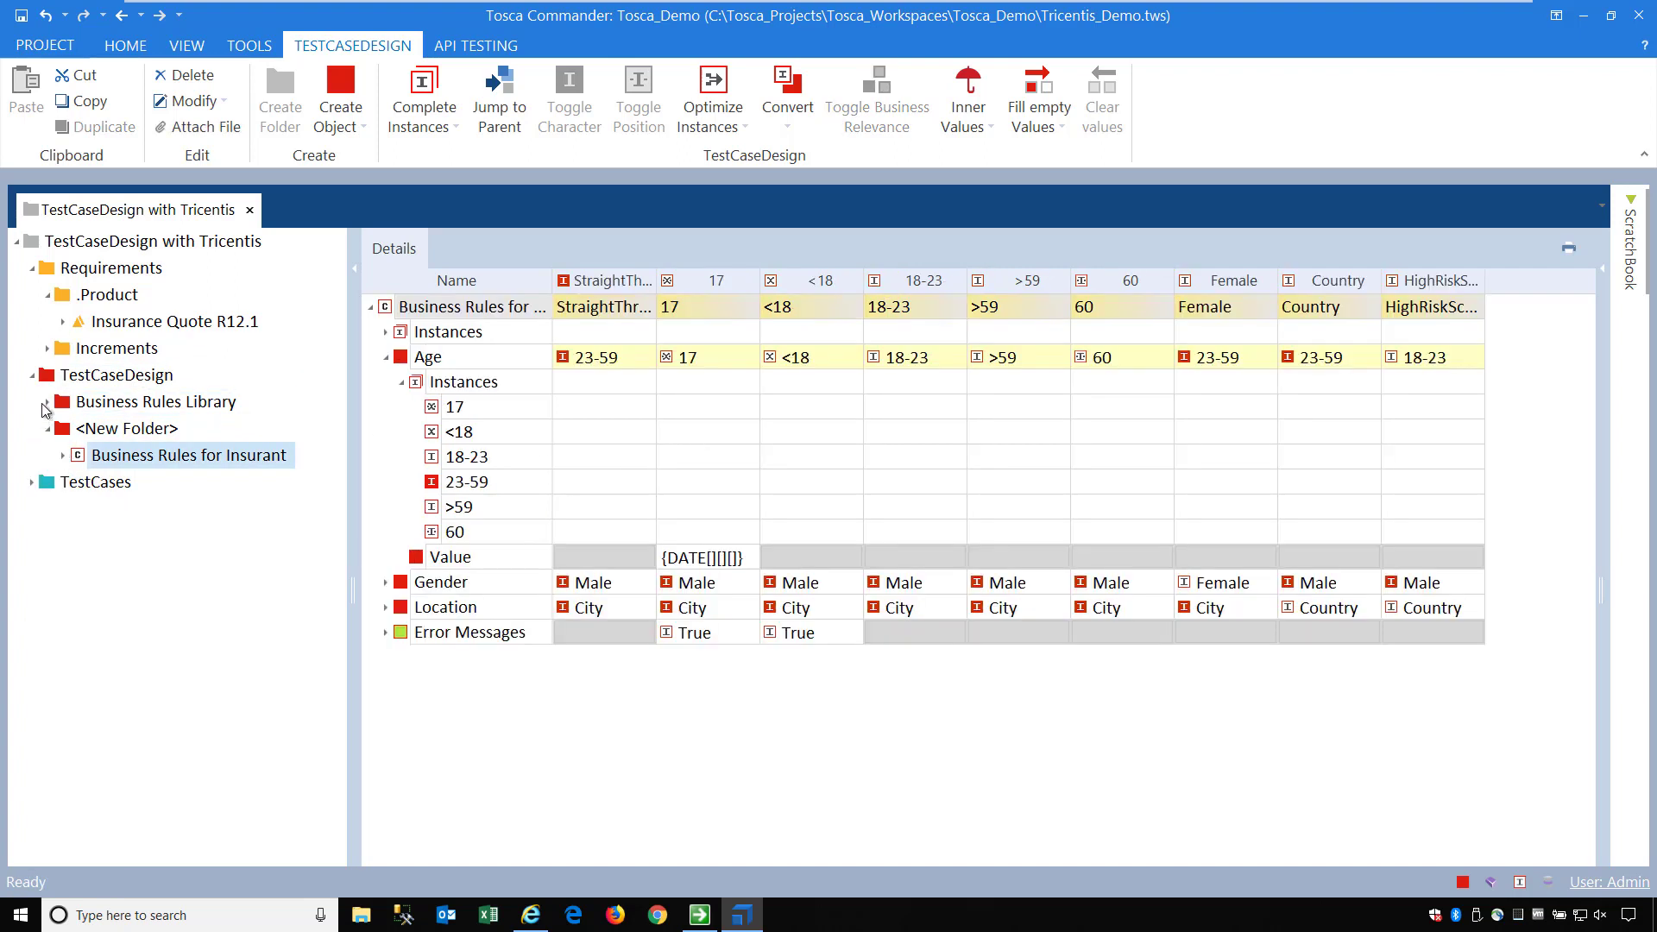
left_click(47, 403)
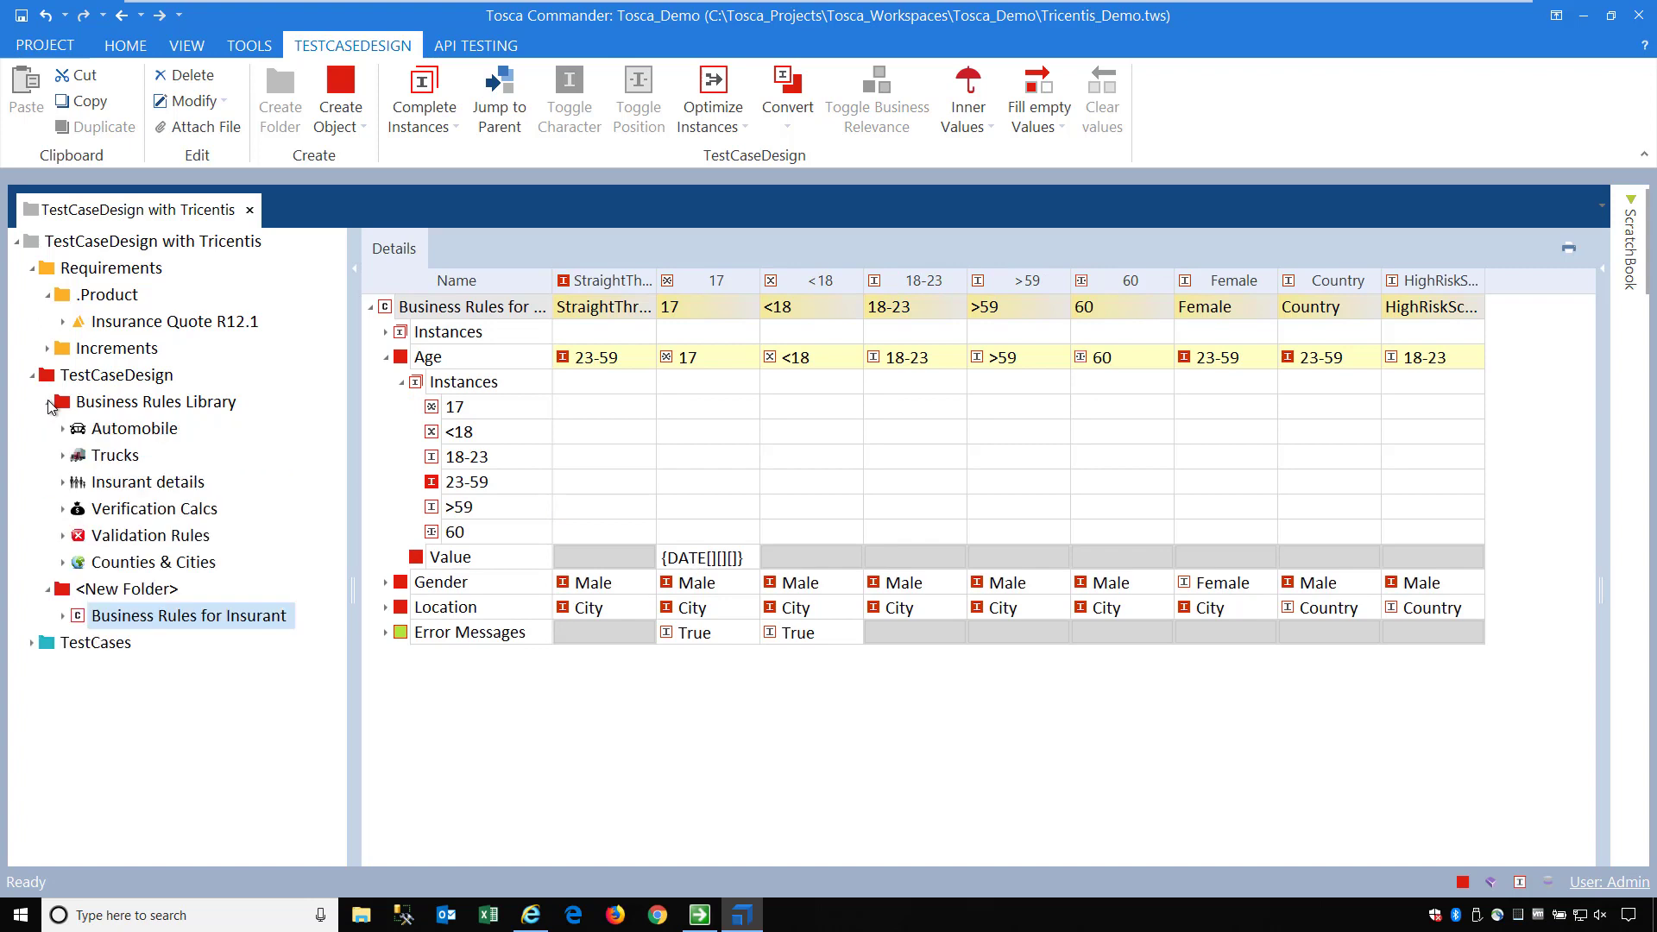
left_click(103, 484)
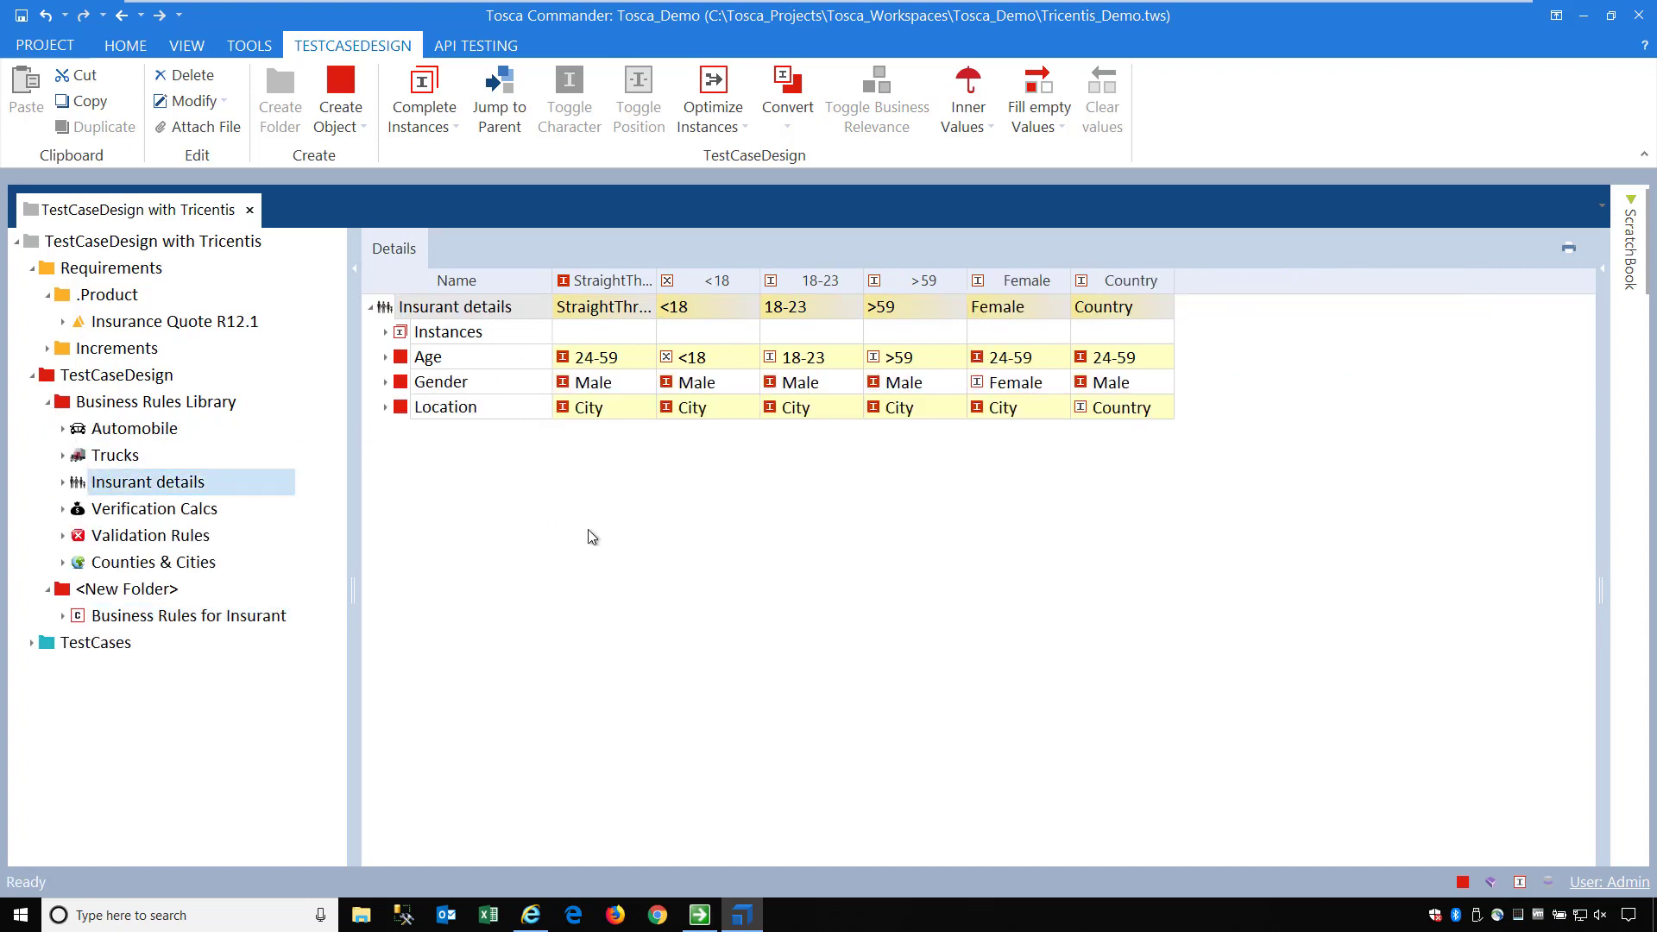
left_click(386, 357)
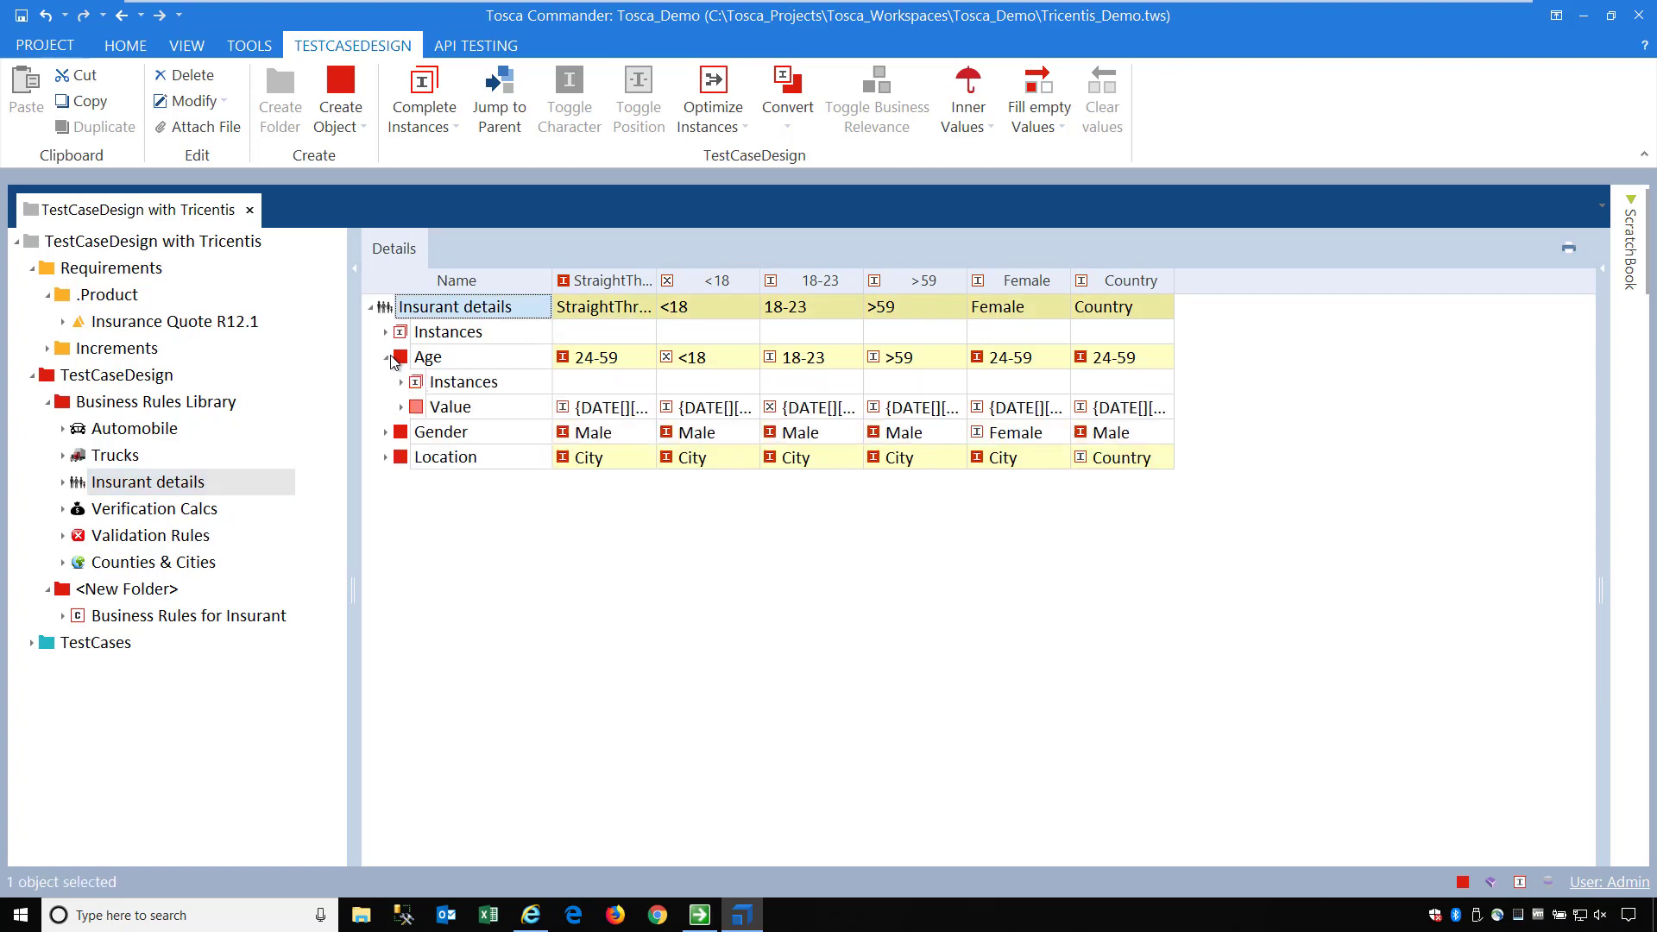
right_click(634, 278)
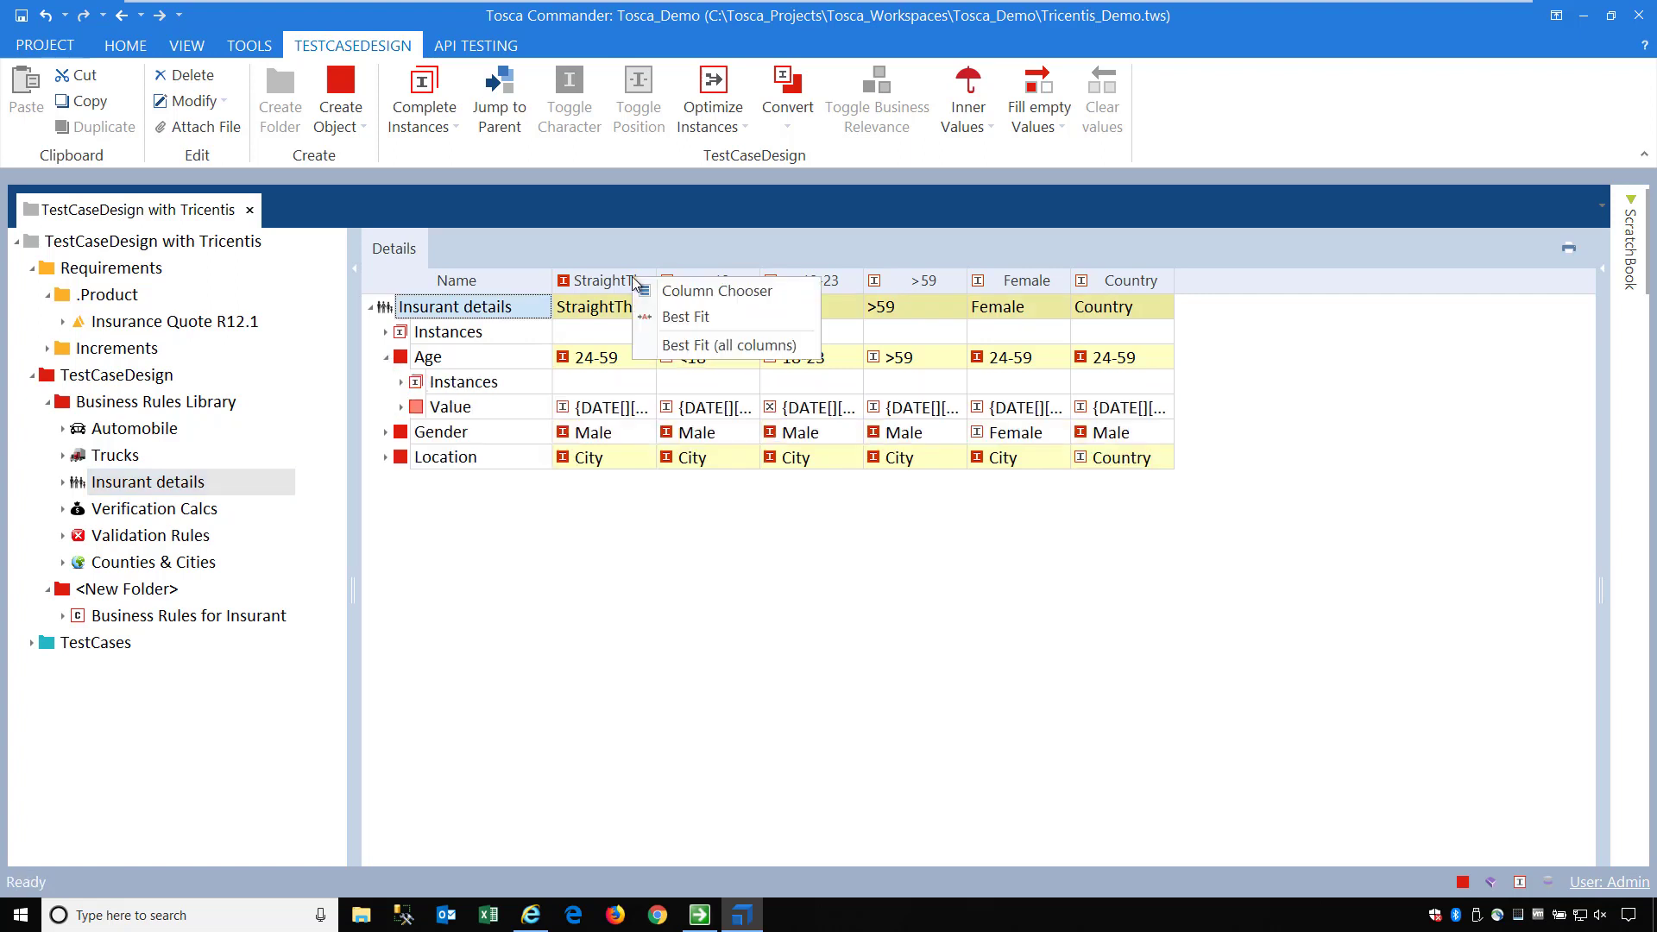
left_click(697, 346)
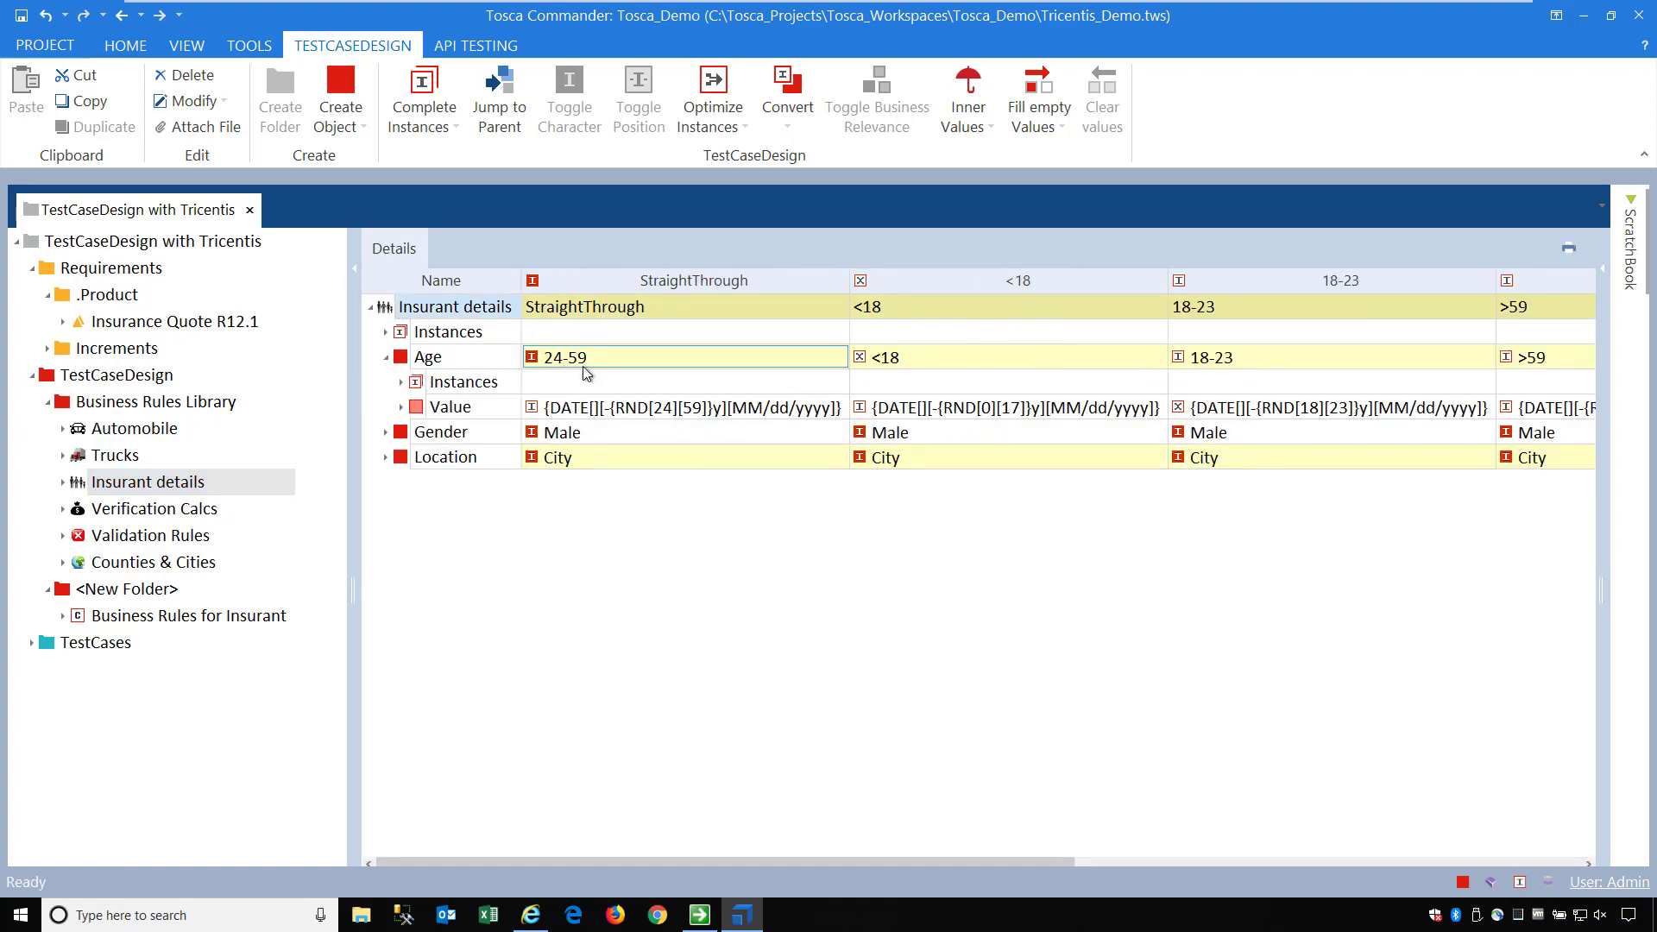
Examine the Value expressions under Age and Location in the Insurant details class
left_click(576, 409)
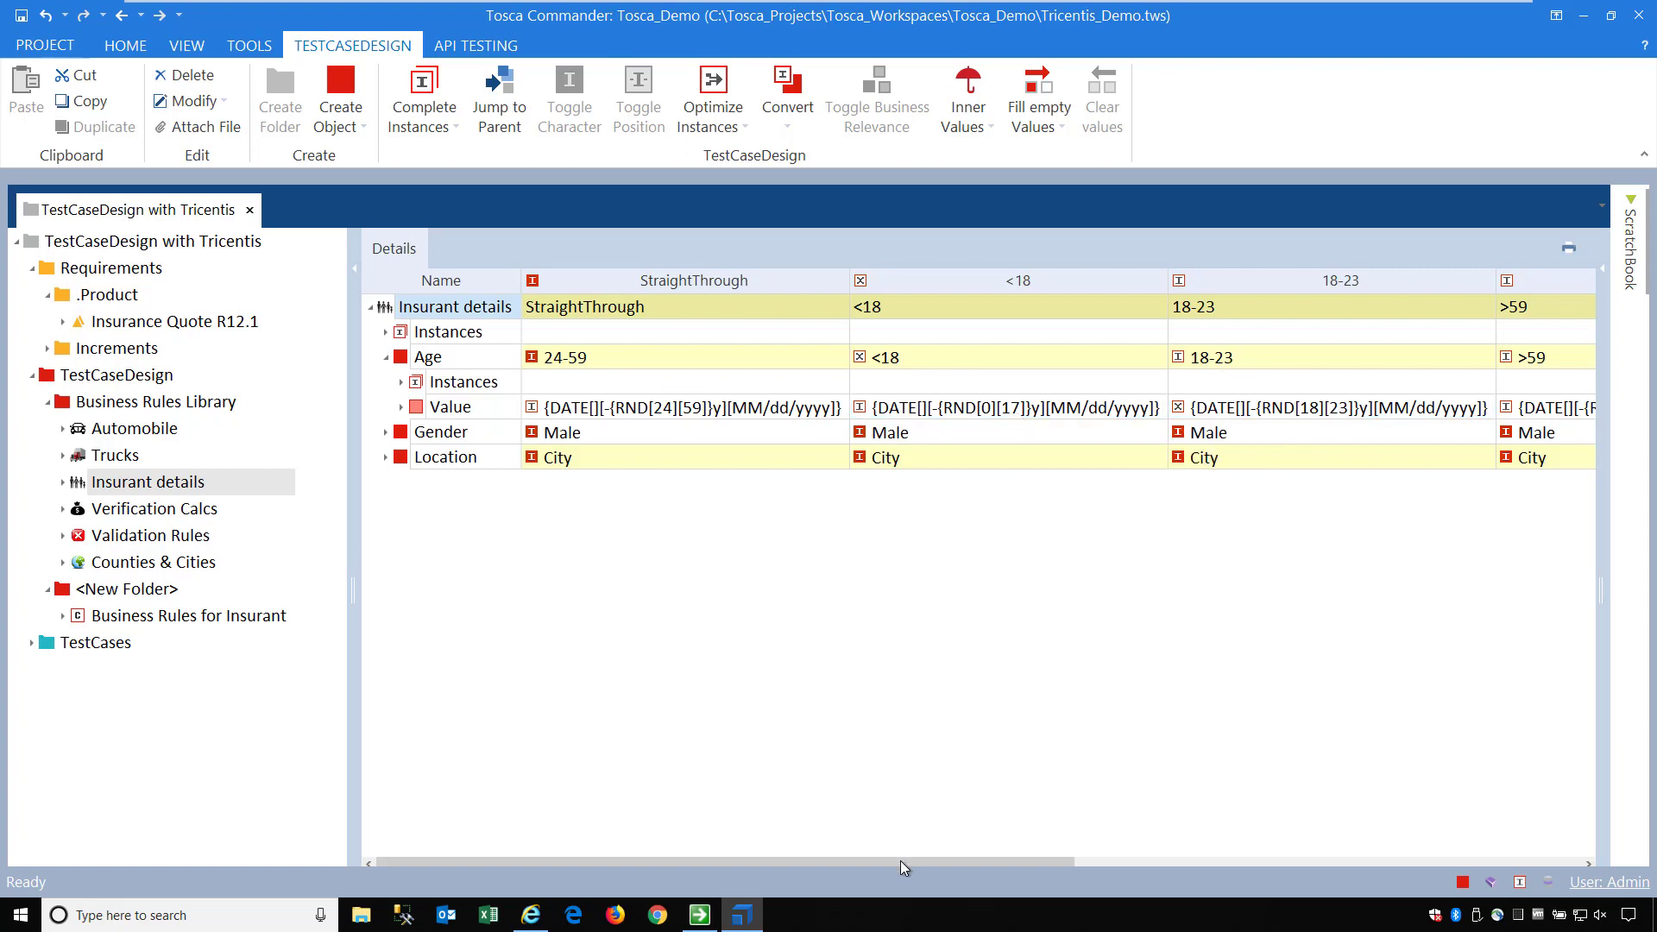
left_click_drag(900, 861, 759, 836)
left_click(533, 362)
left_click(386, 357)
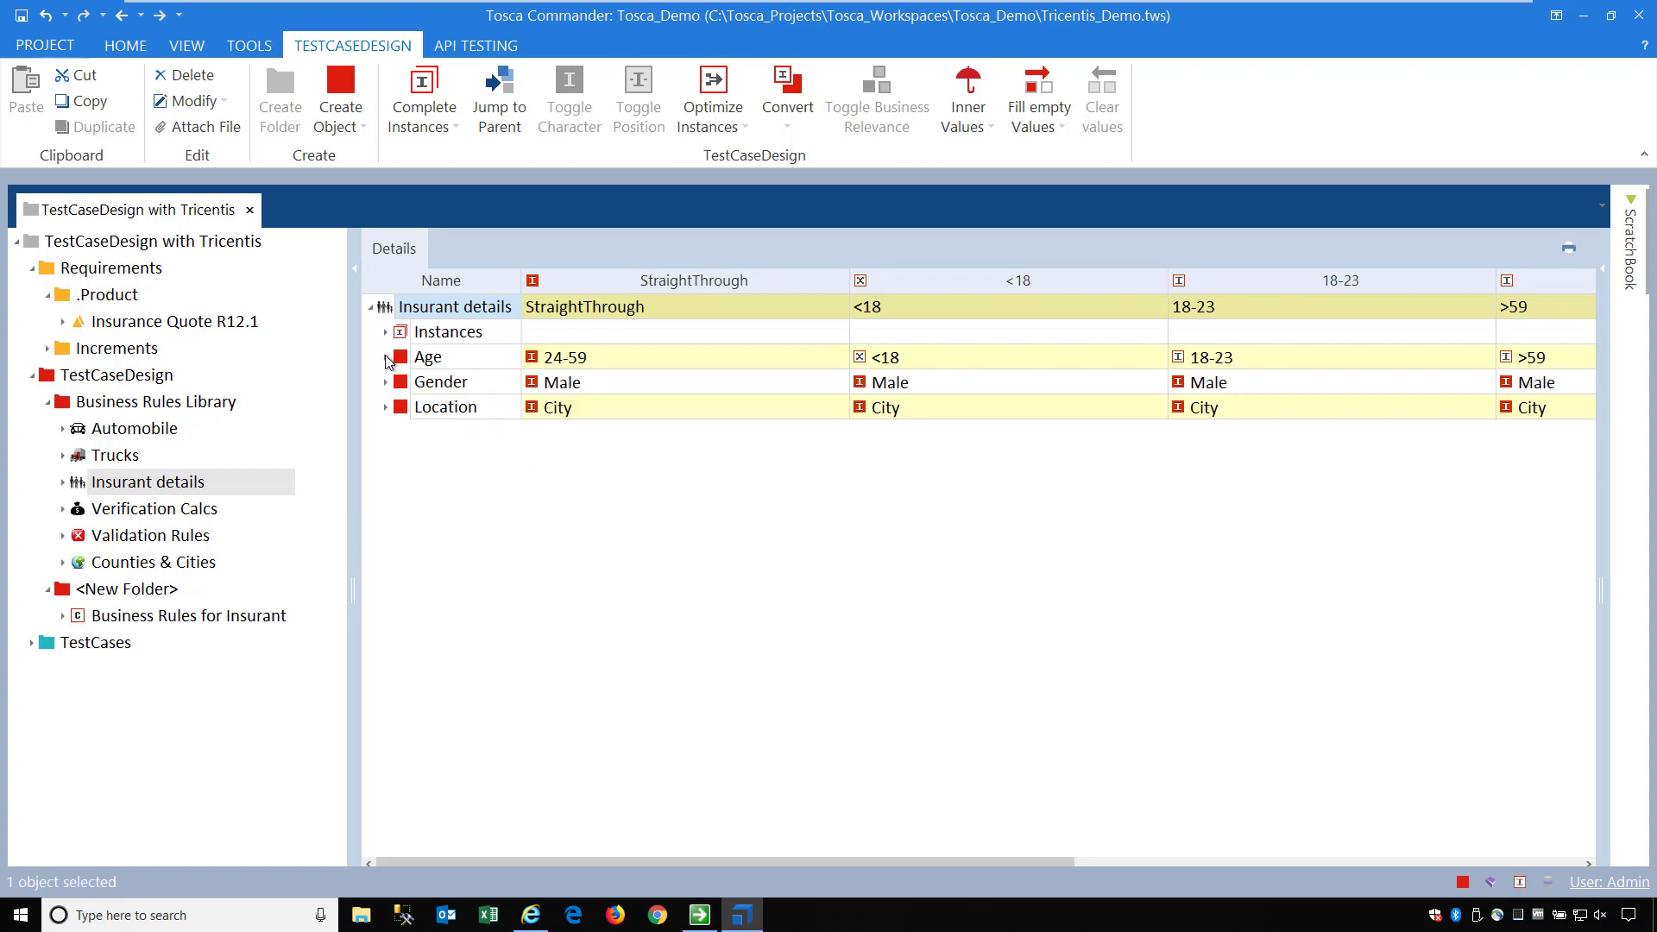
left_click(385, 408)
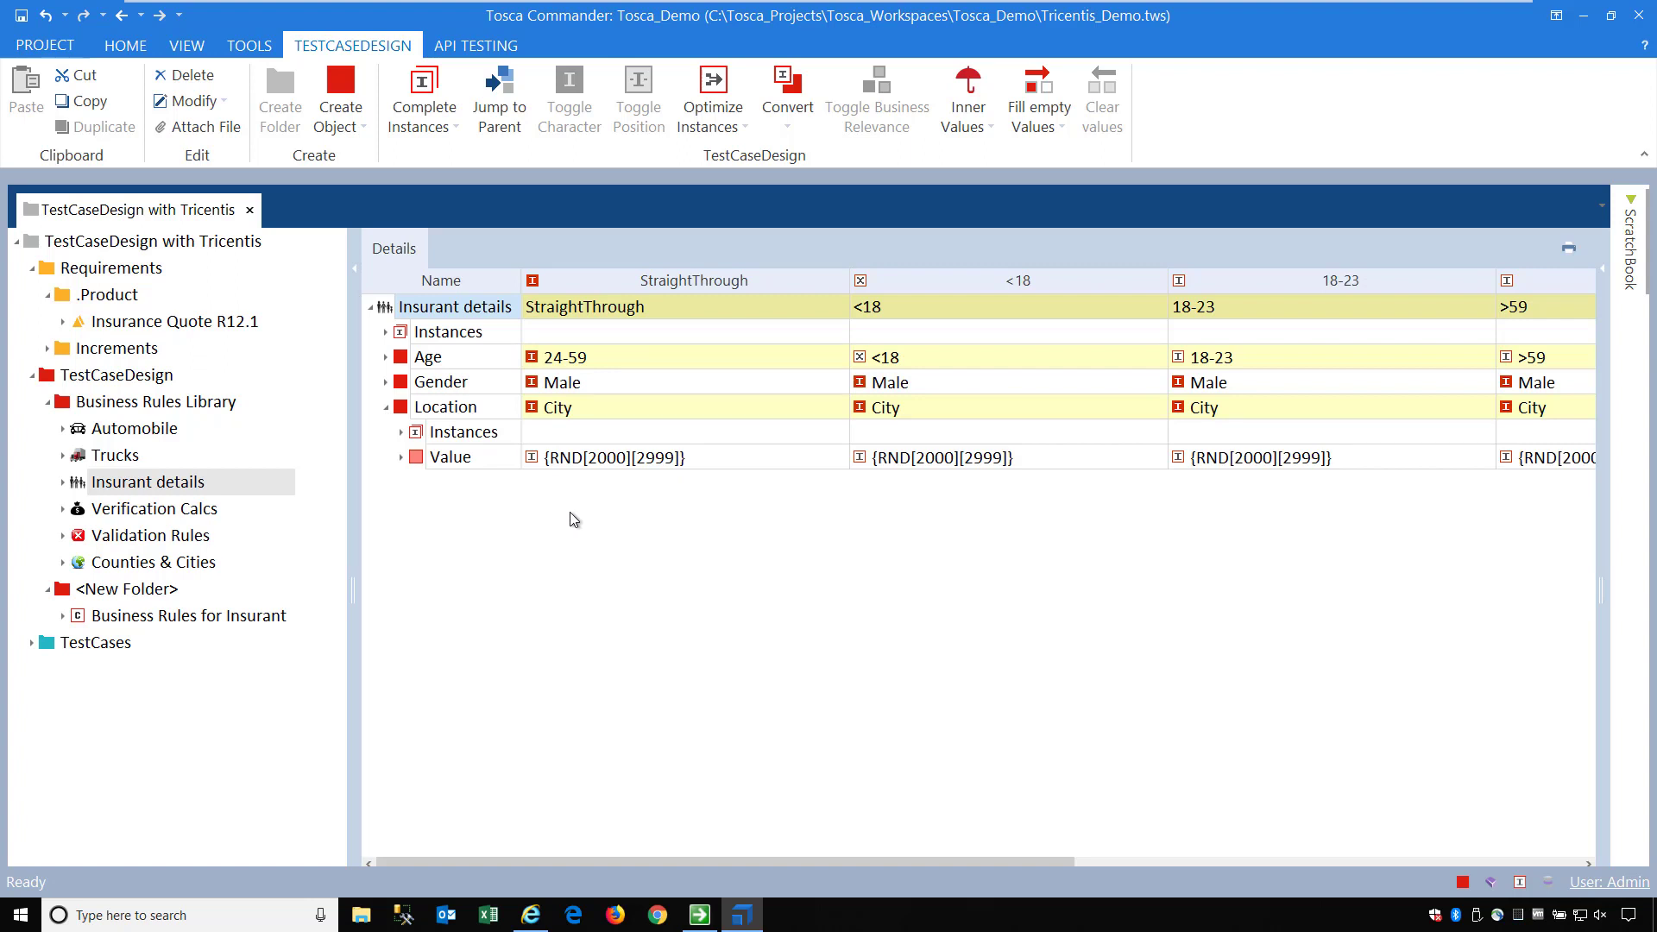
left_click(385, 412)
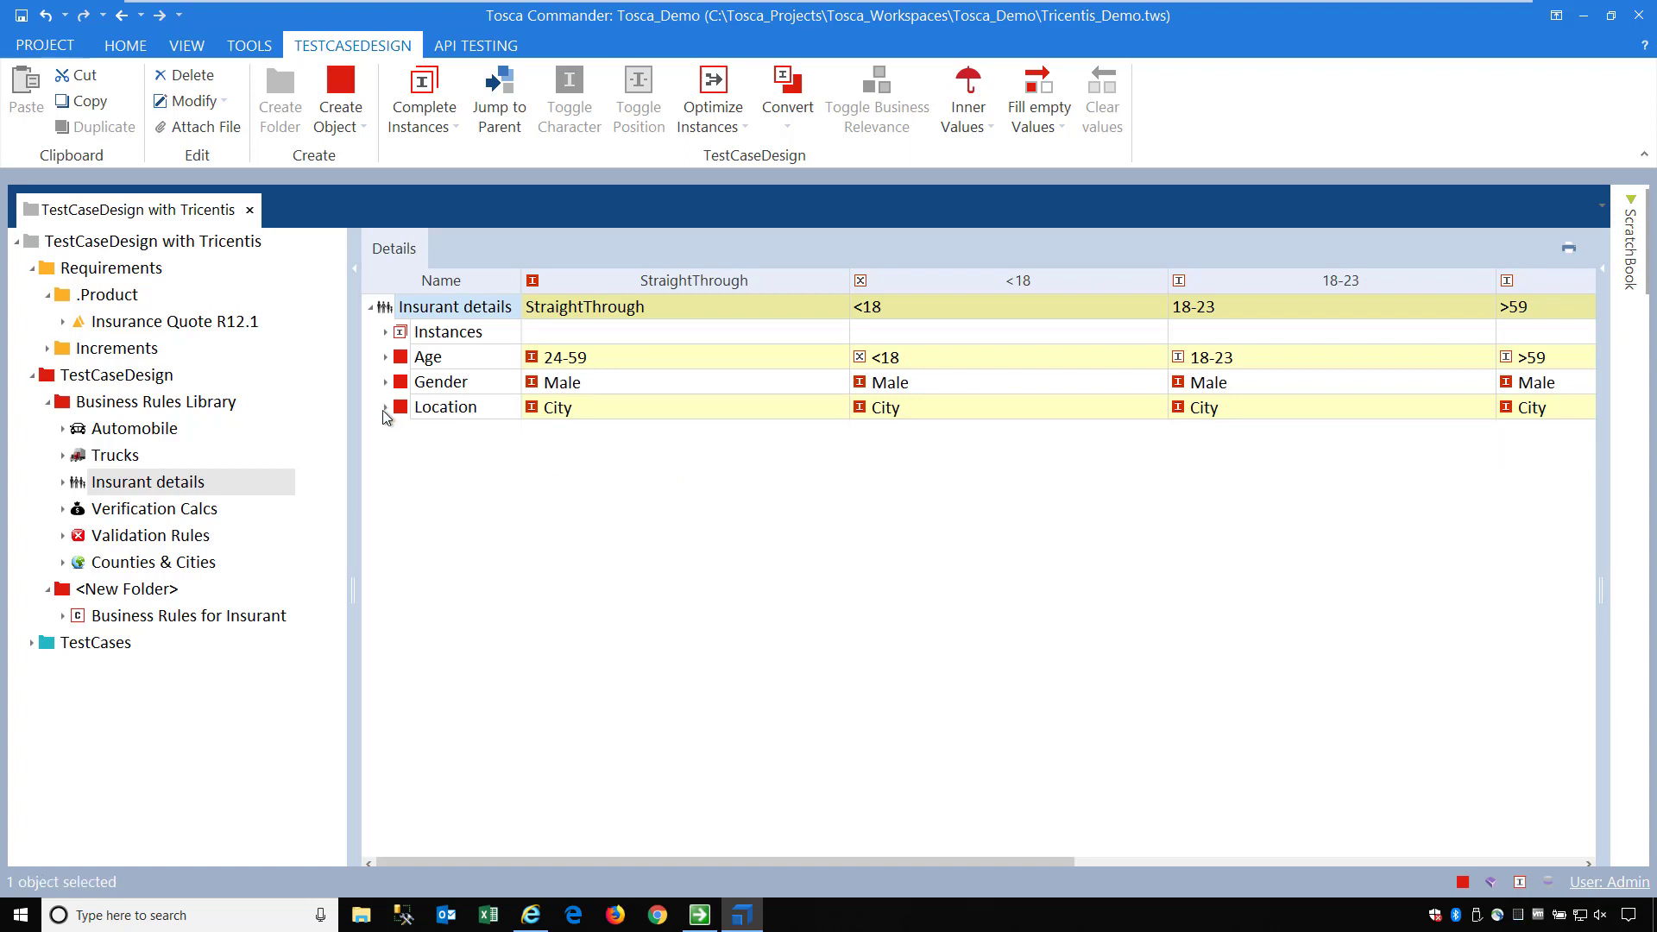
Create a new TestSheet in <New Folder> alongside the Business Rules for Insurant class
left_click(112, 594)
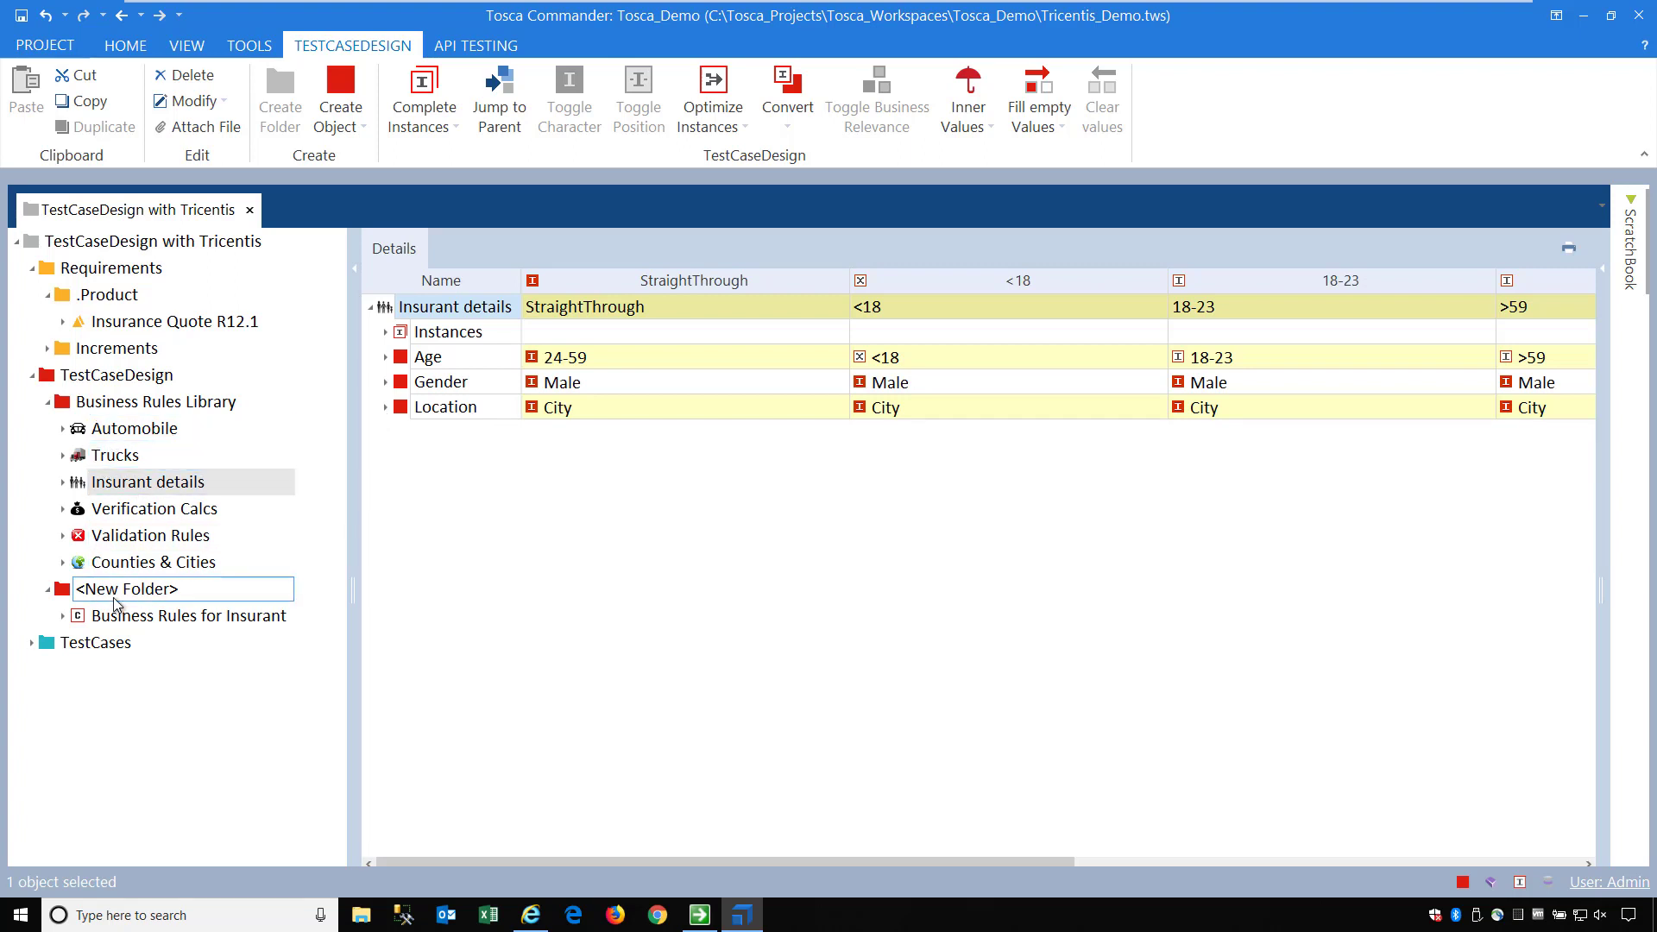
right_click(115, 597)
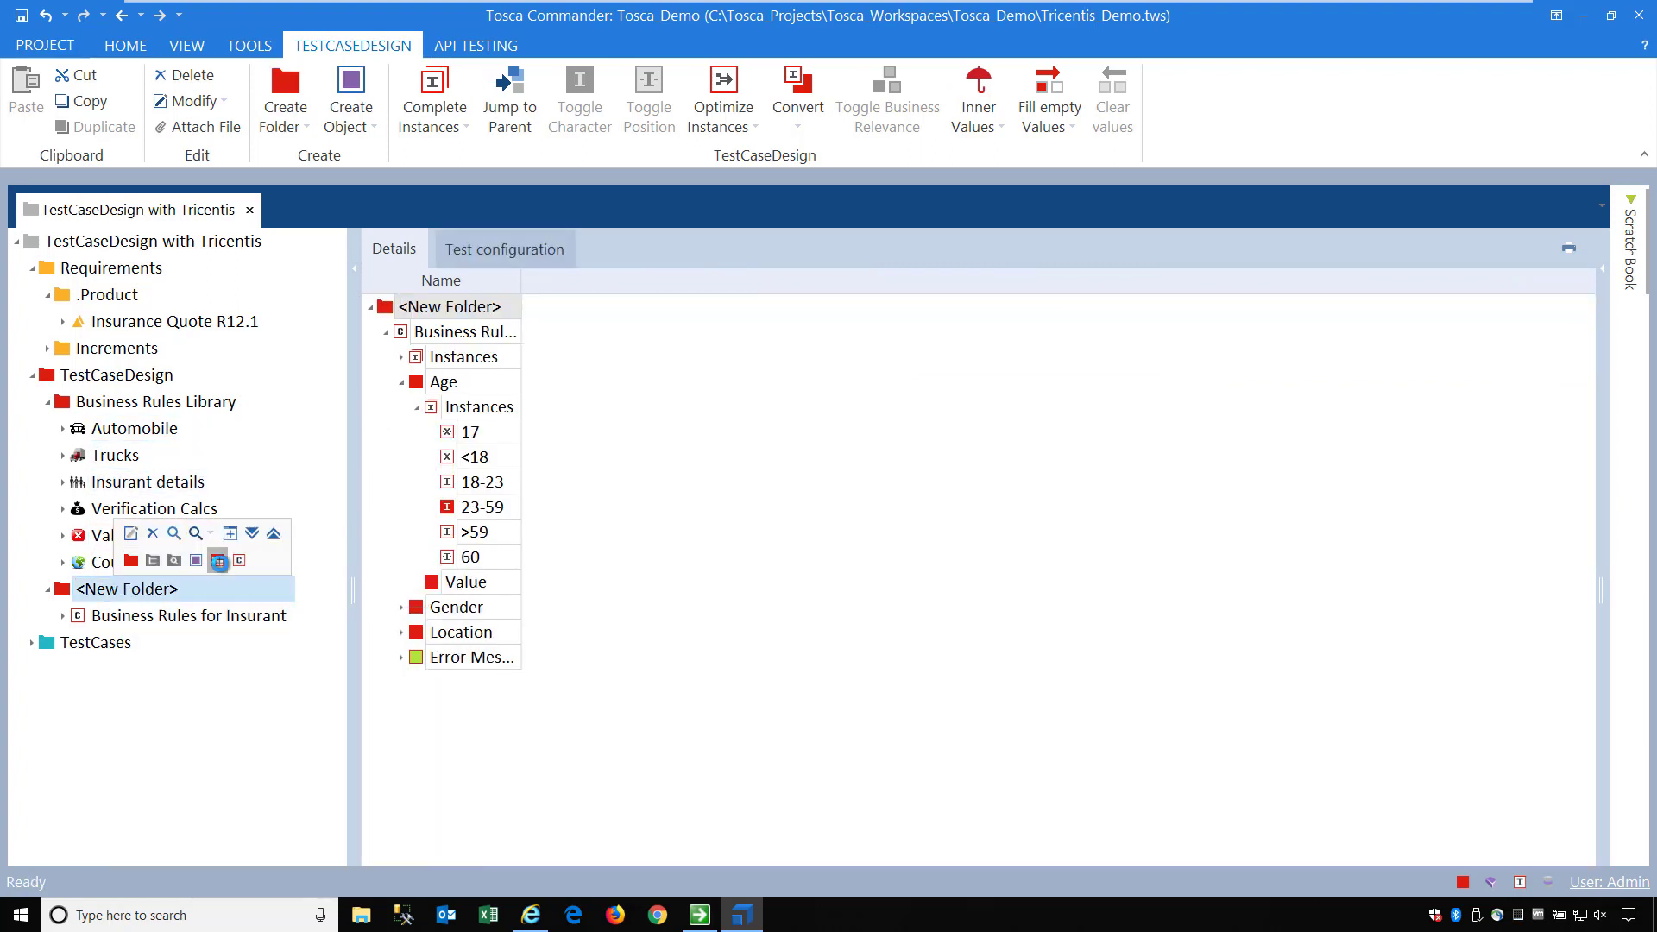
left_click(119, 621)
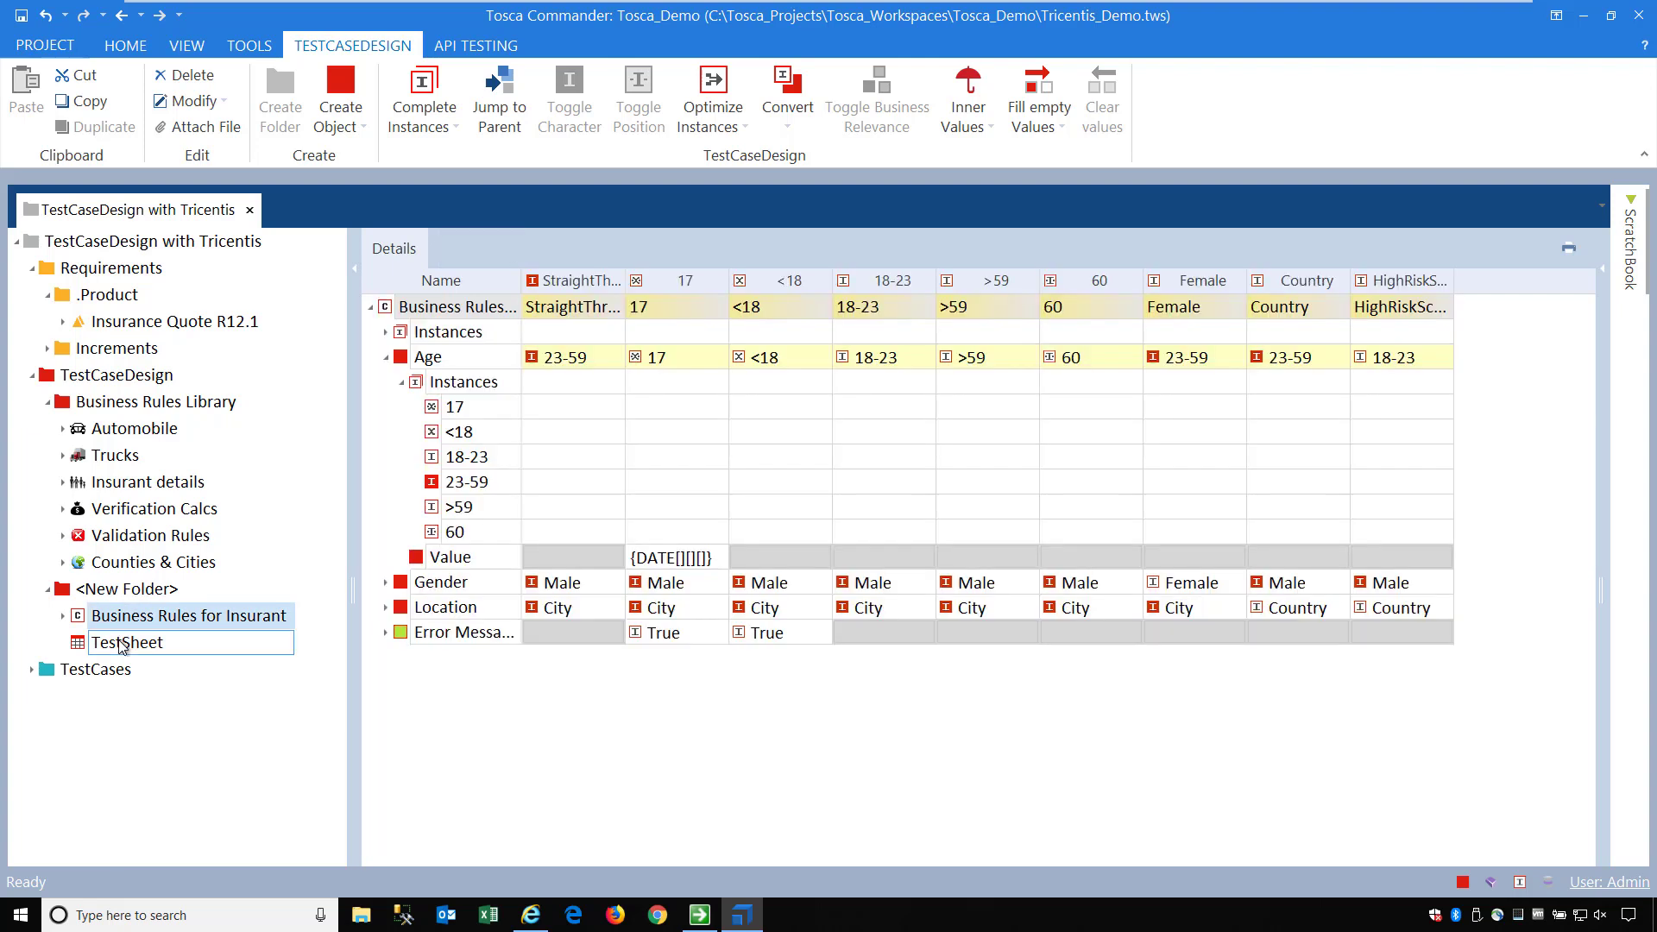
left_click(121, 646)
Examine the randomized value expressions of the Automobile class, widening the Name and Randomize in range columns to show them fully
left_click(137, 434)
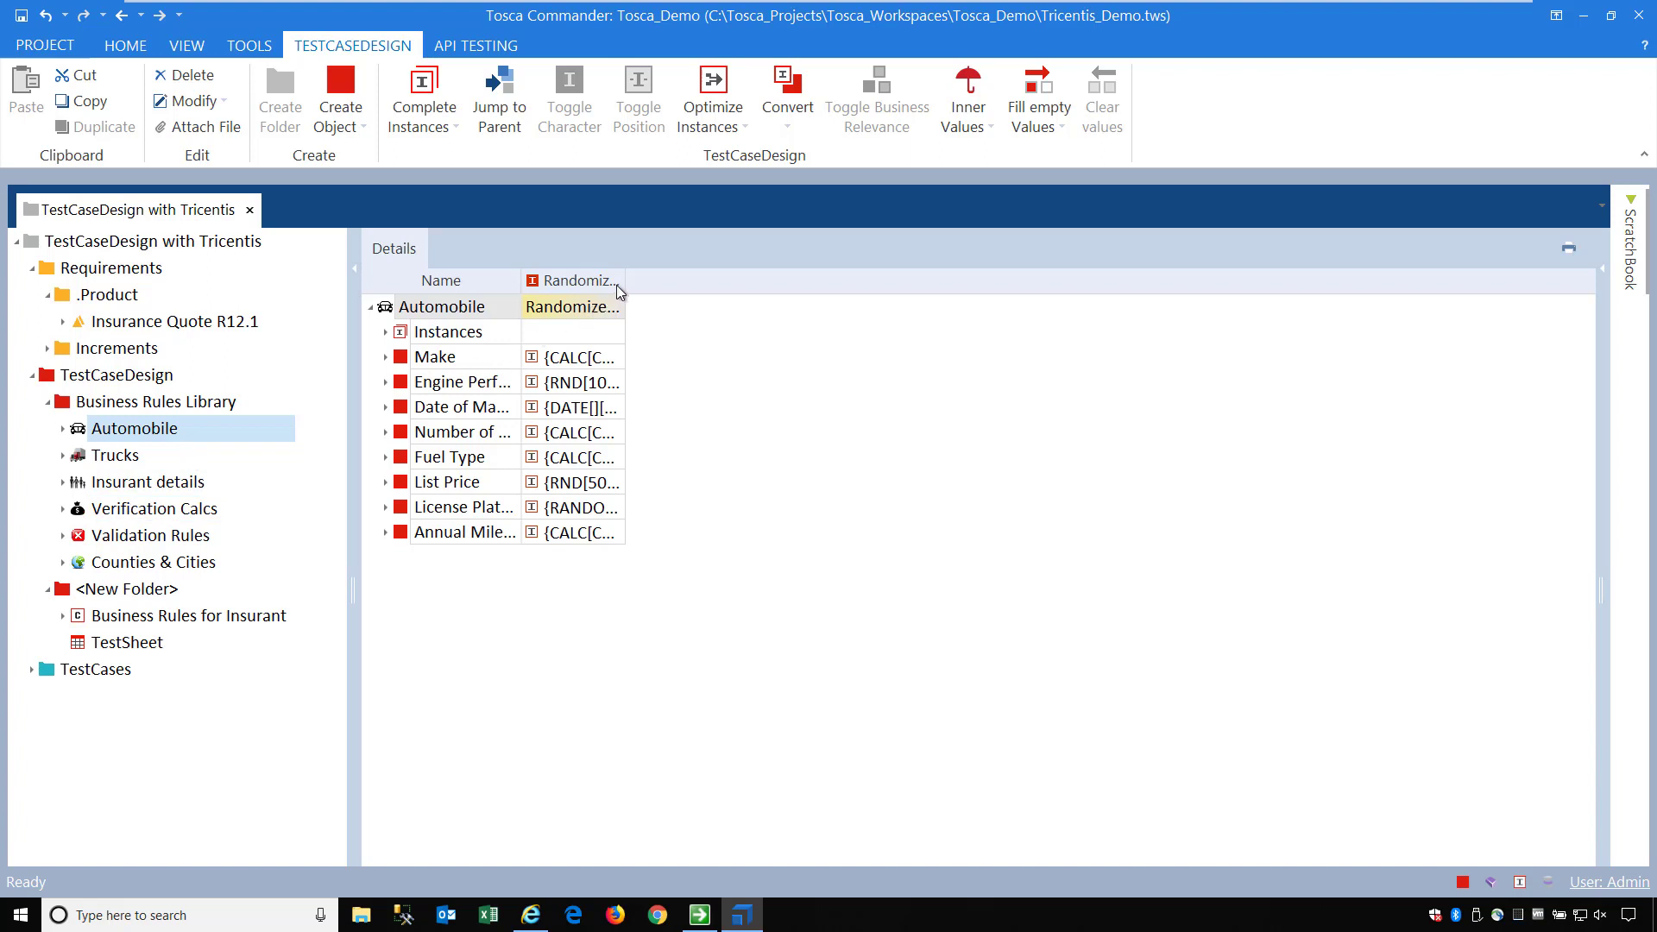
left_click_drag(622, 283, 1212, 291)
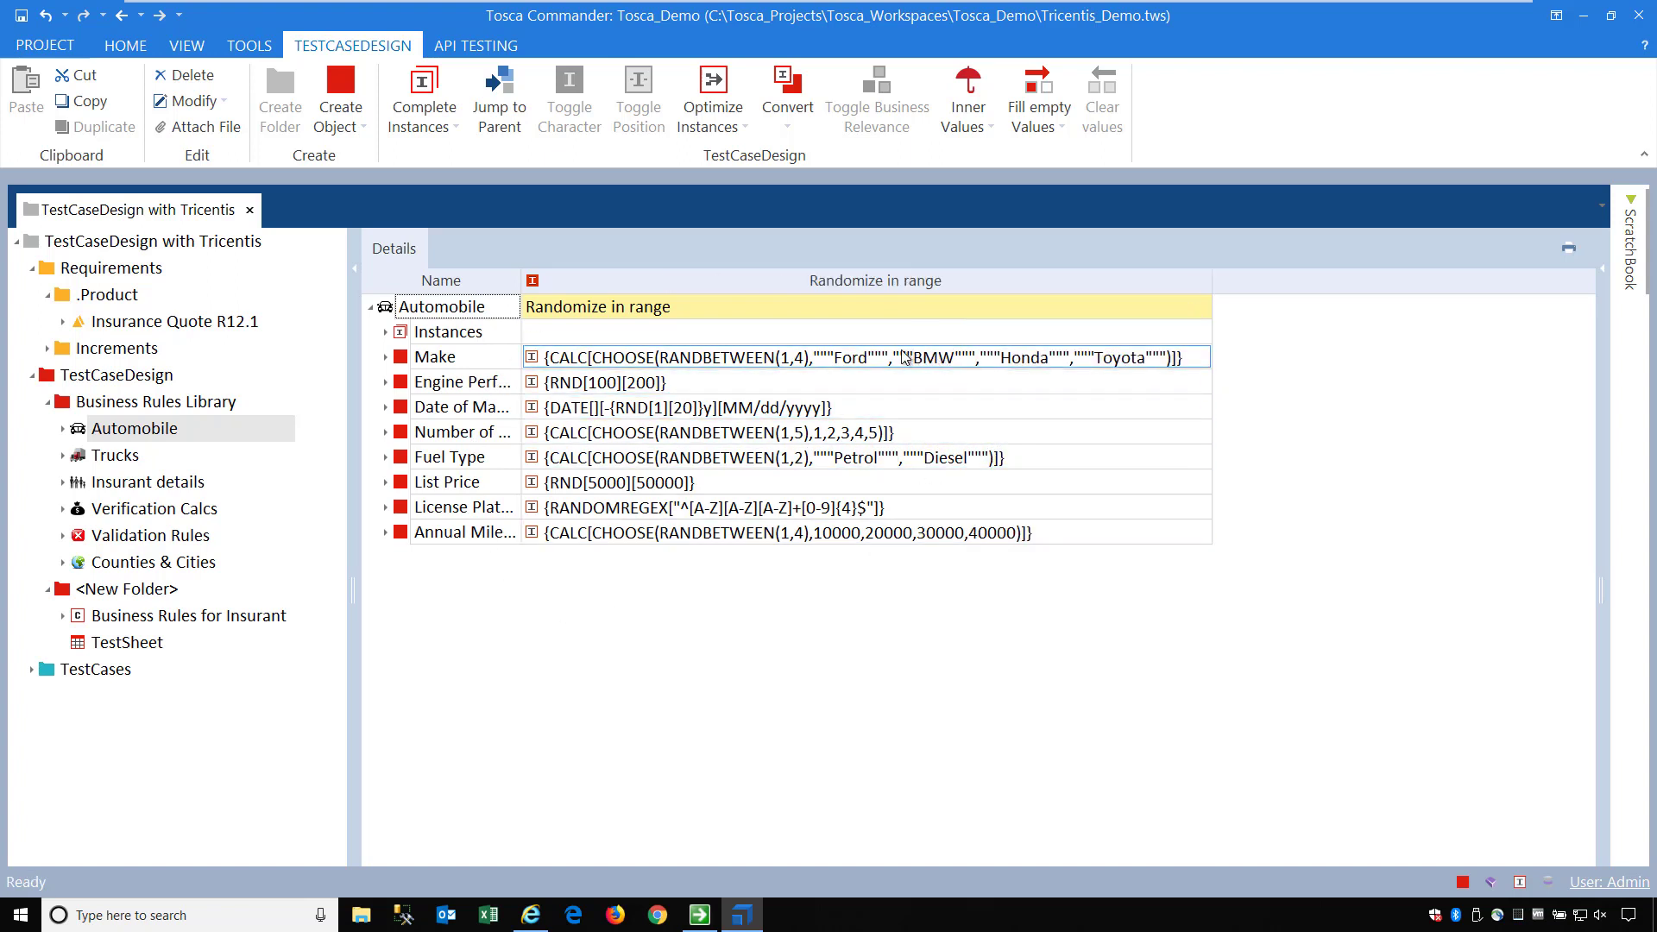
left_click(875, 363)
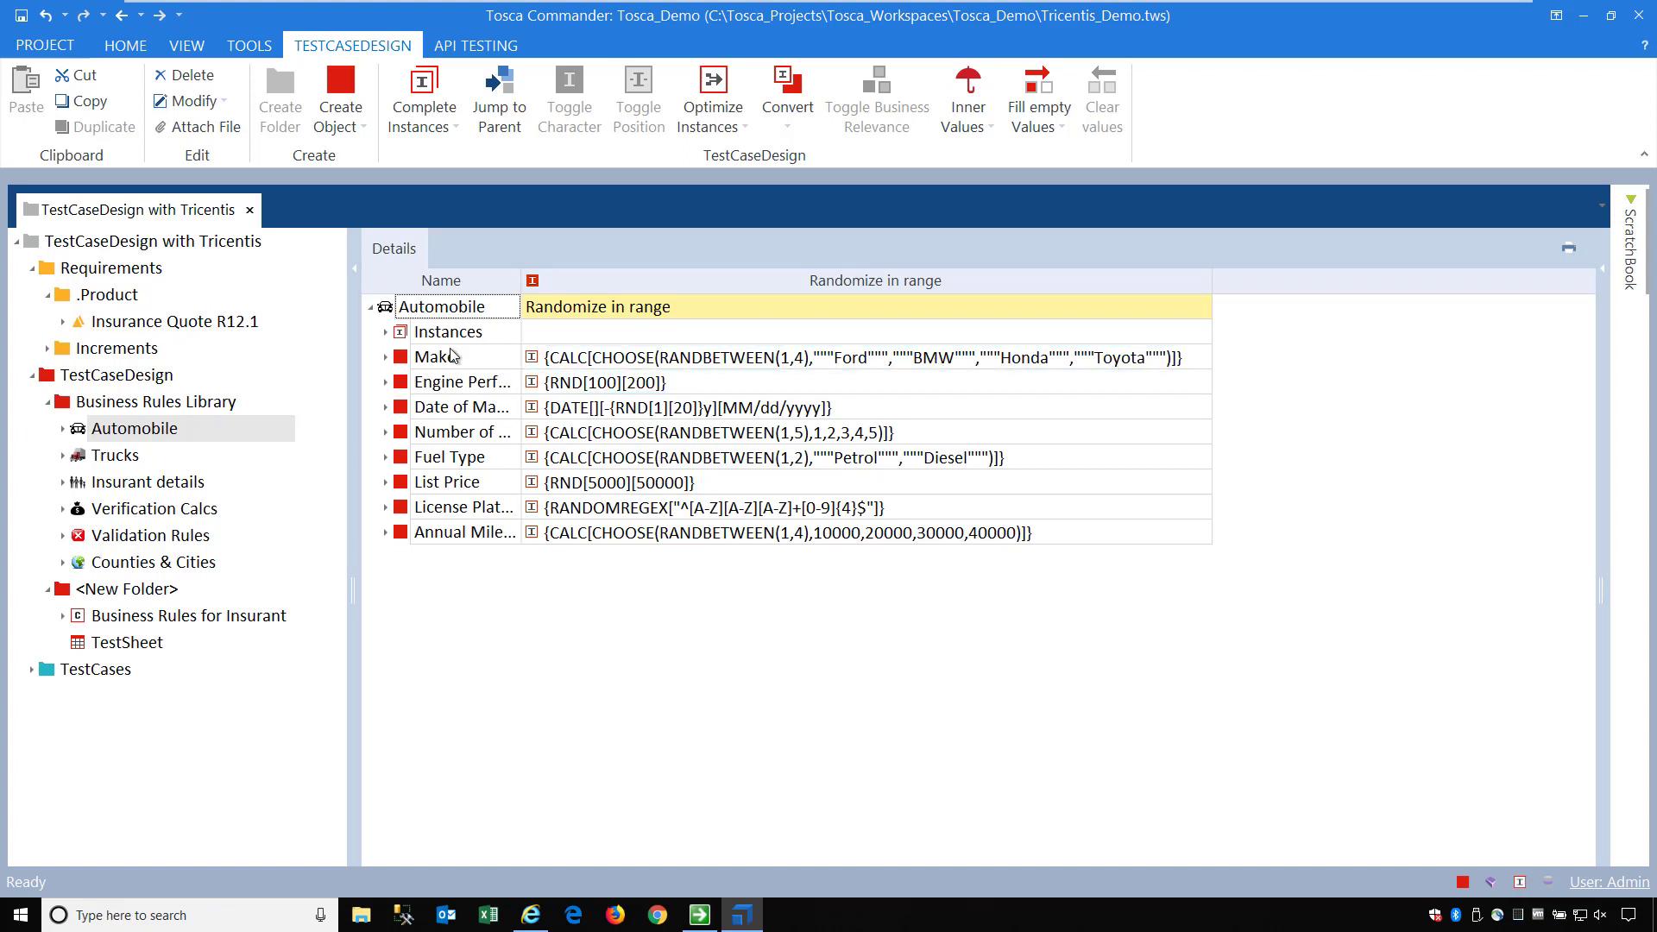
left_click(580, 387)
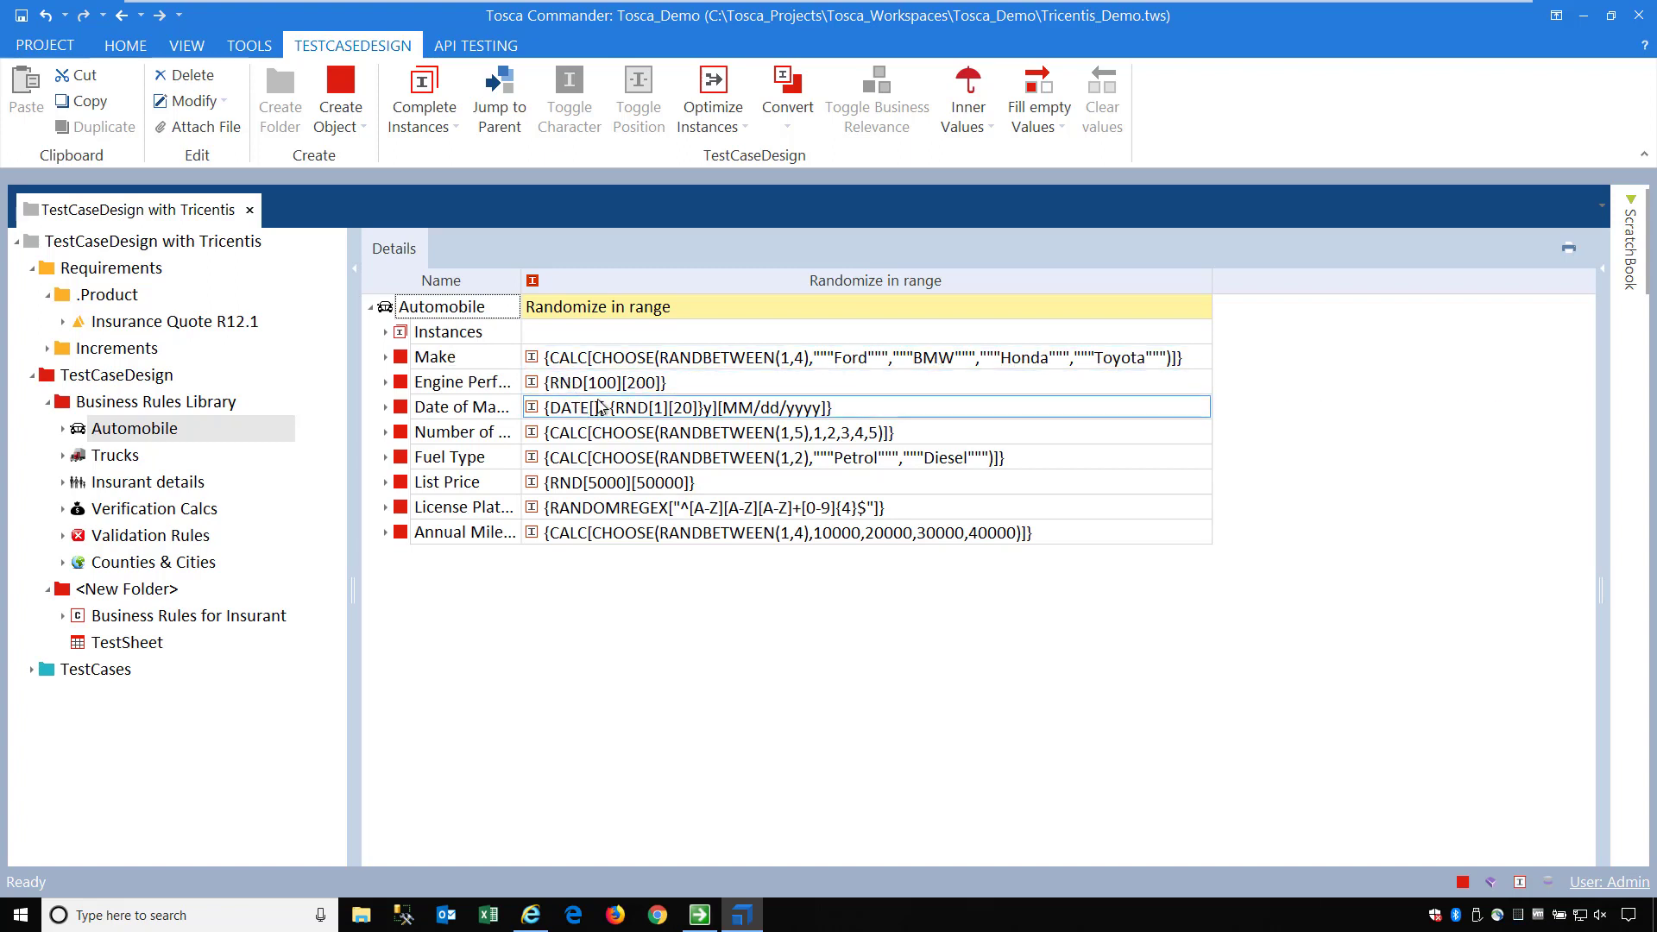
left_click(524, 285)
double_click(518, 277)
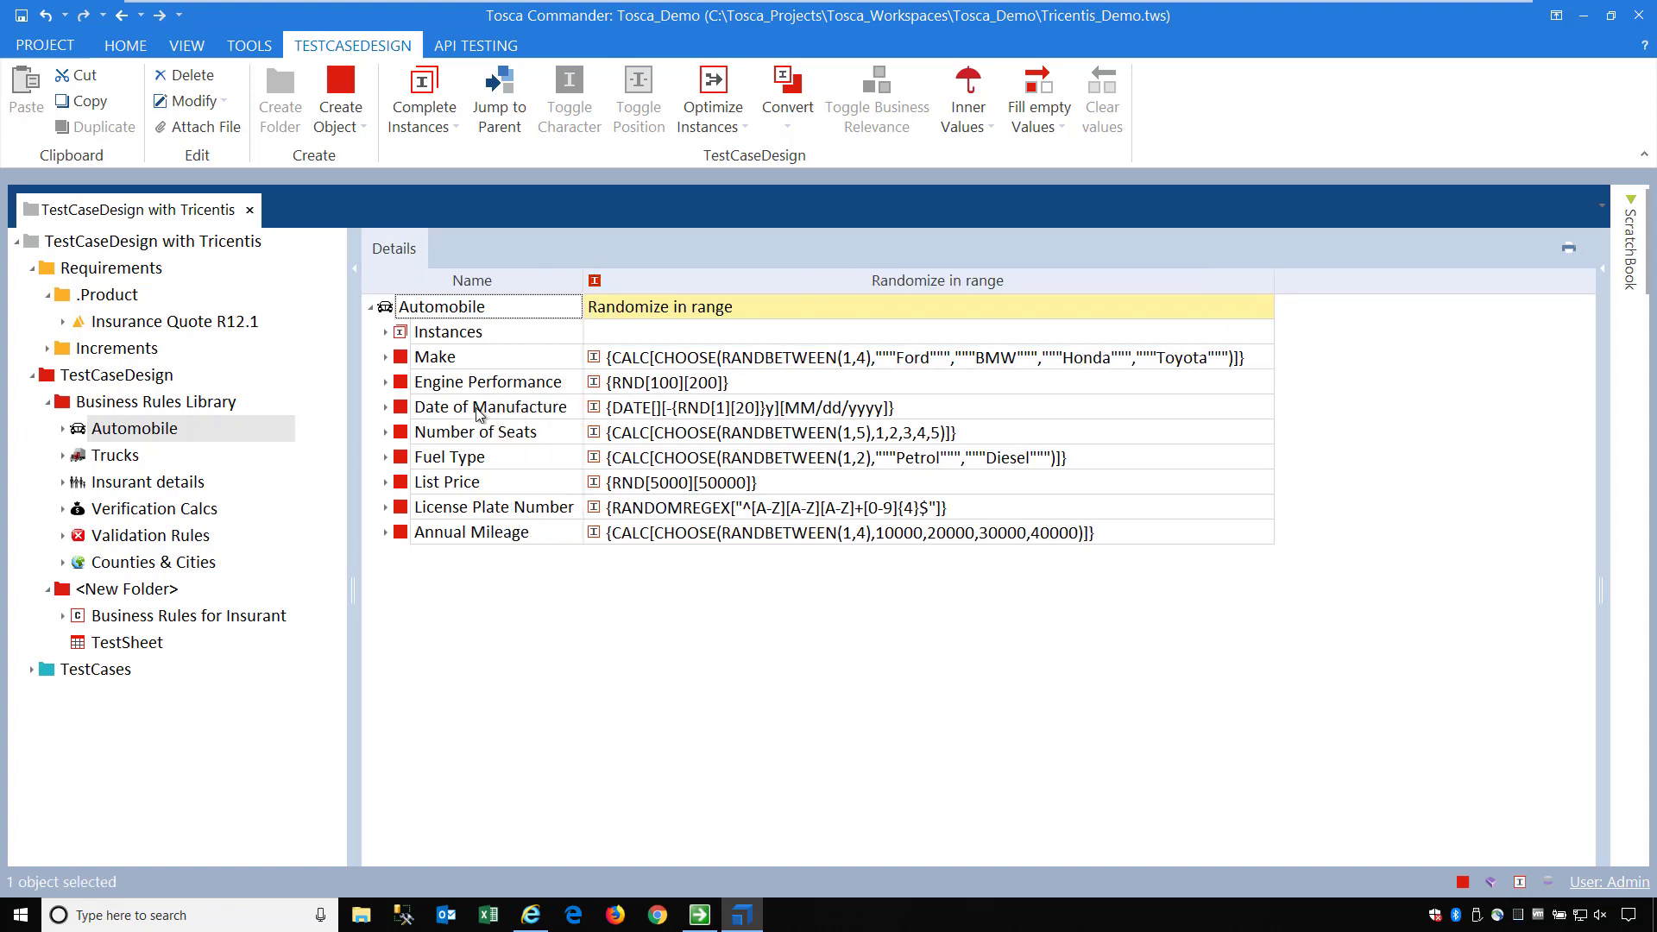
Examine the Trucks class and the Verification Calcs value expressions, widening the TC1 column to show them fully
left_click(661, 438)
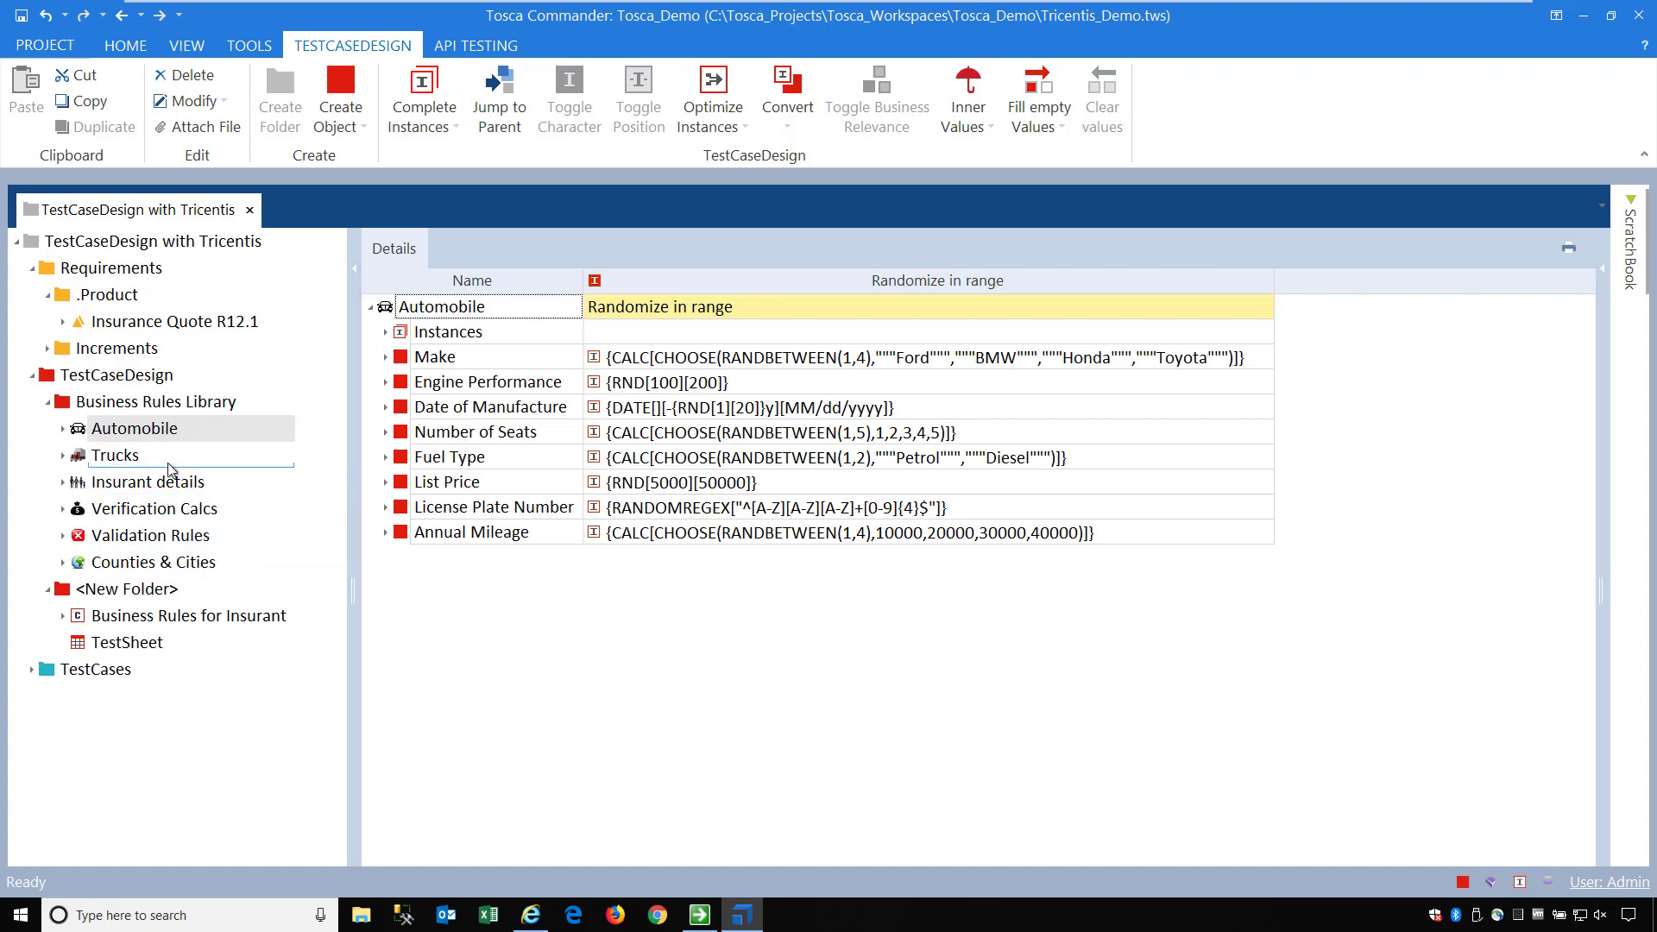
left_click(155, 460)
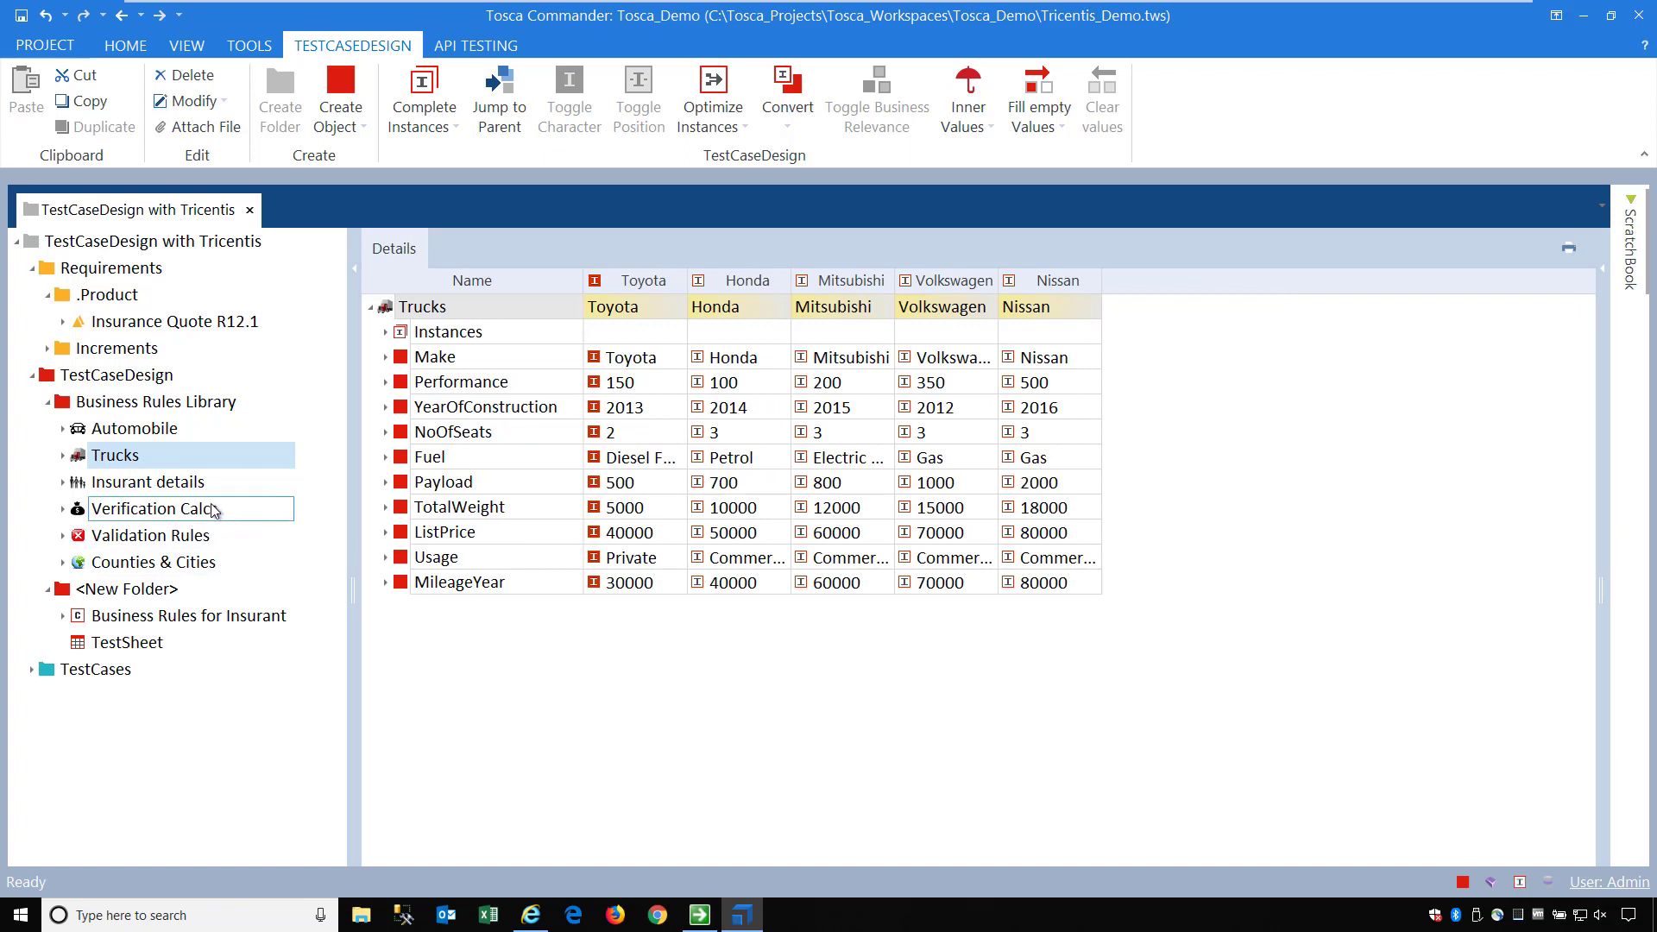
left_click(173, 505)
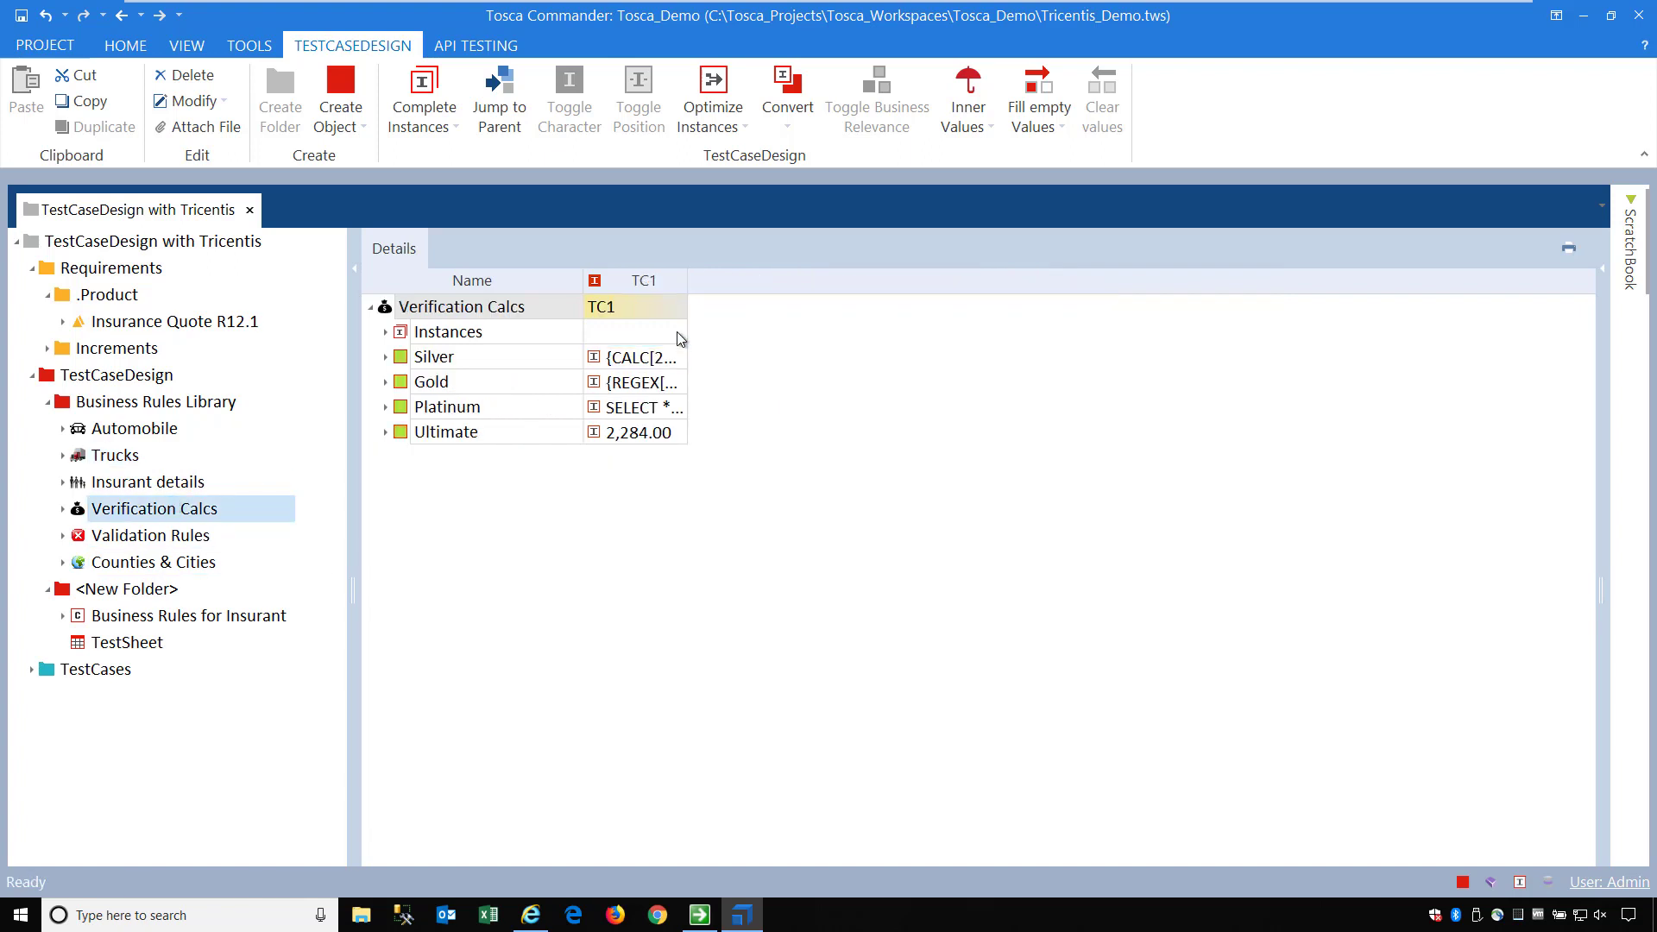
left_click_drag(688, 285, 1075, 275)
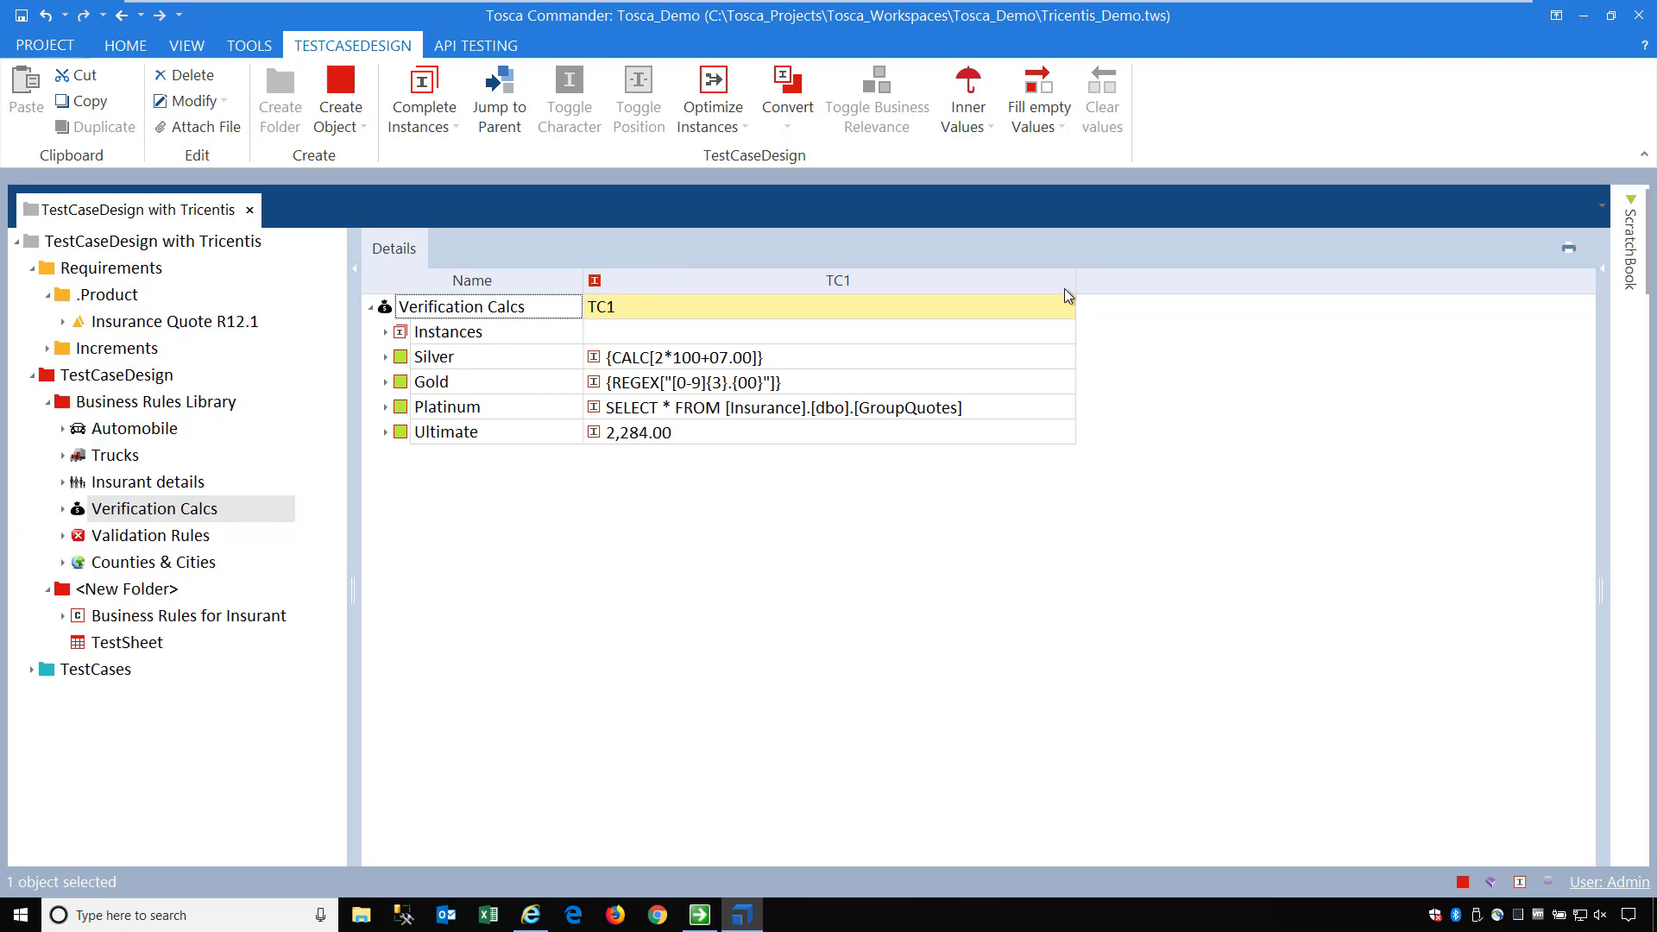
left_click(639, 358)
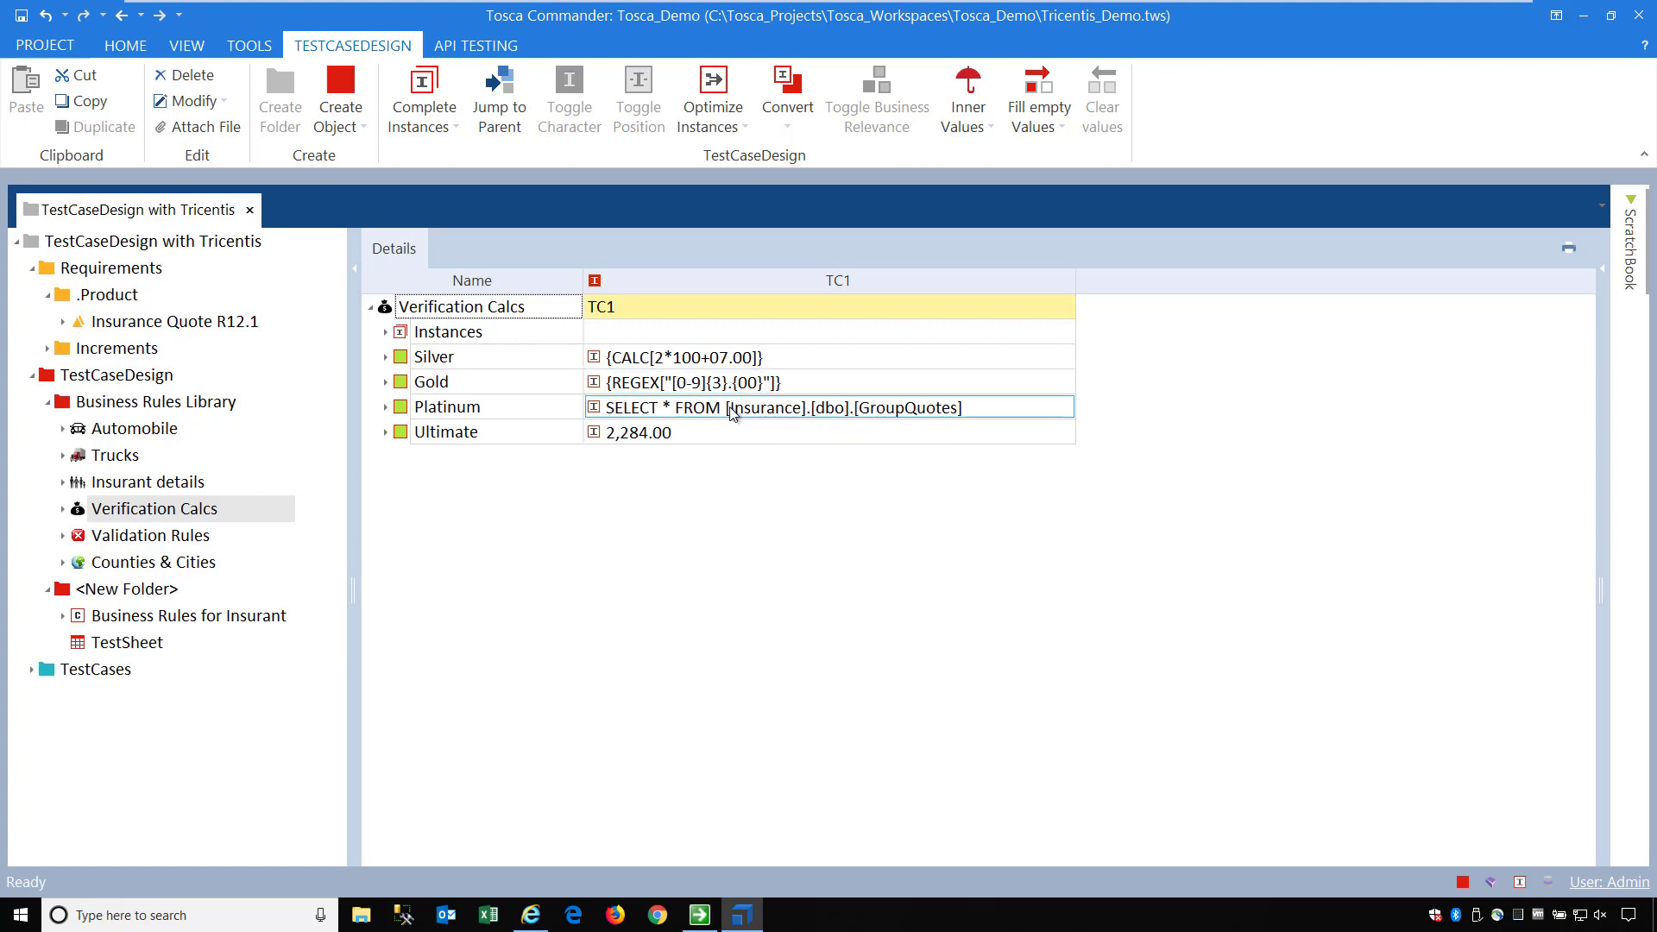
mouse_move(731, 413)
left_click(629, 428)
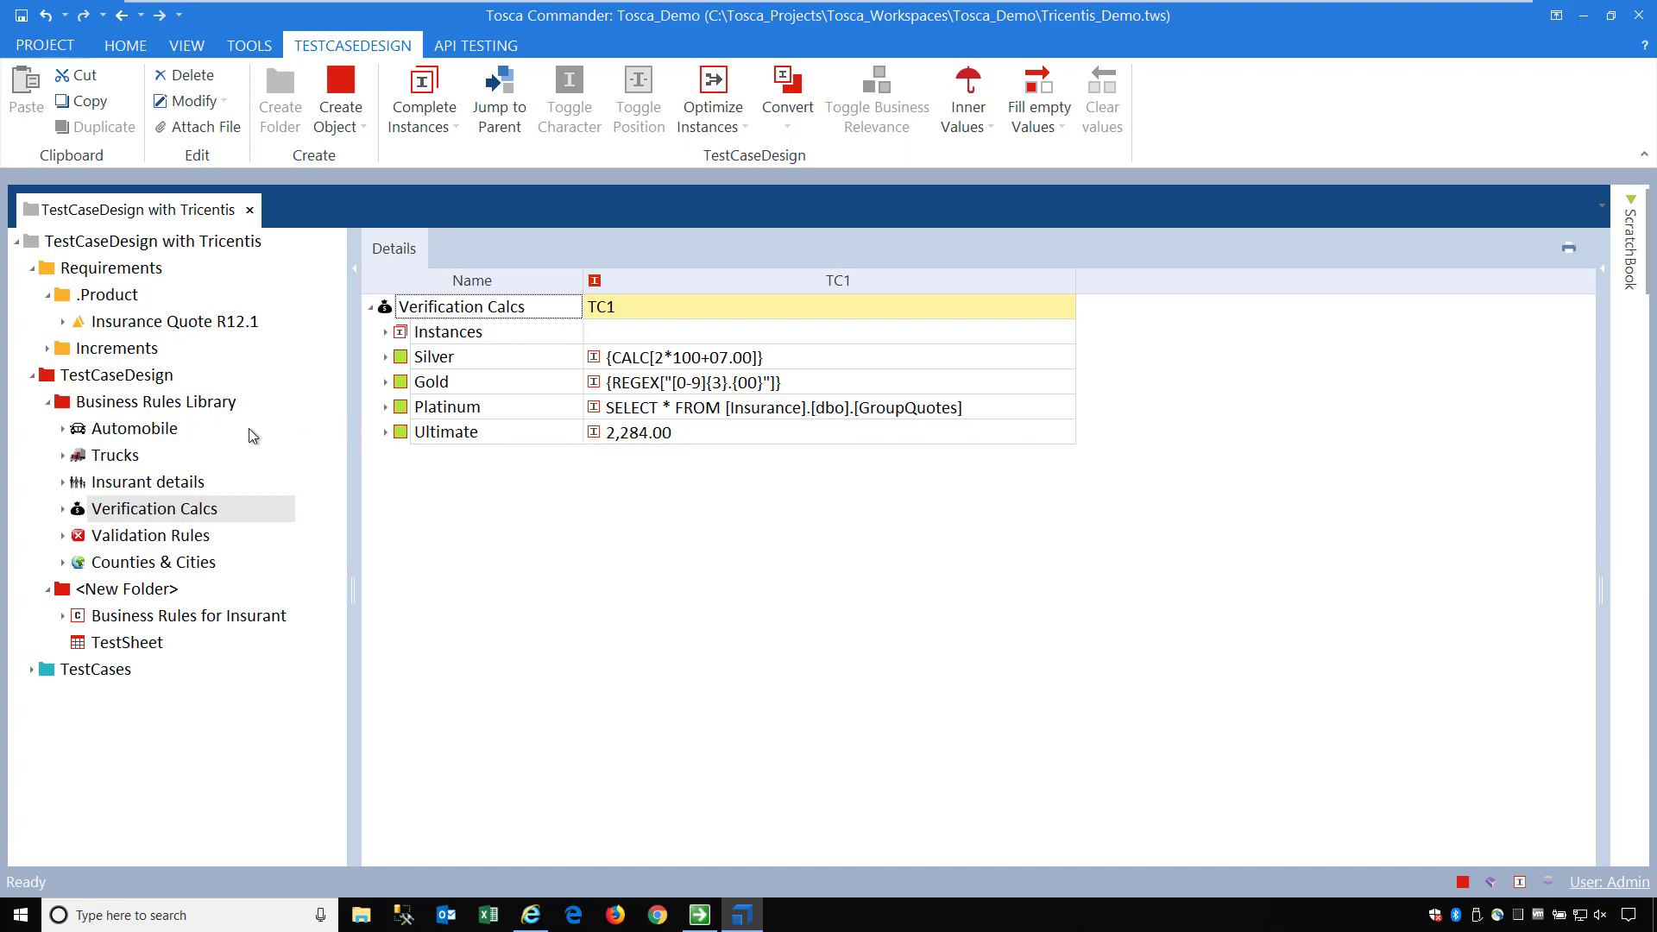
Add the Automobile, Insurant details and Verification Calcs classes from the Business Rules Library to the TestSheet, and collapse Verification Calcs there
left_click(173, 431)
left_click(177, 481, "ctrl")
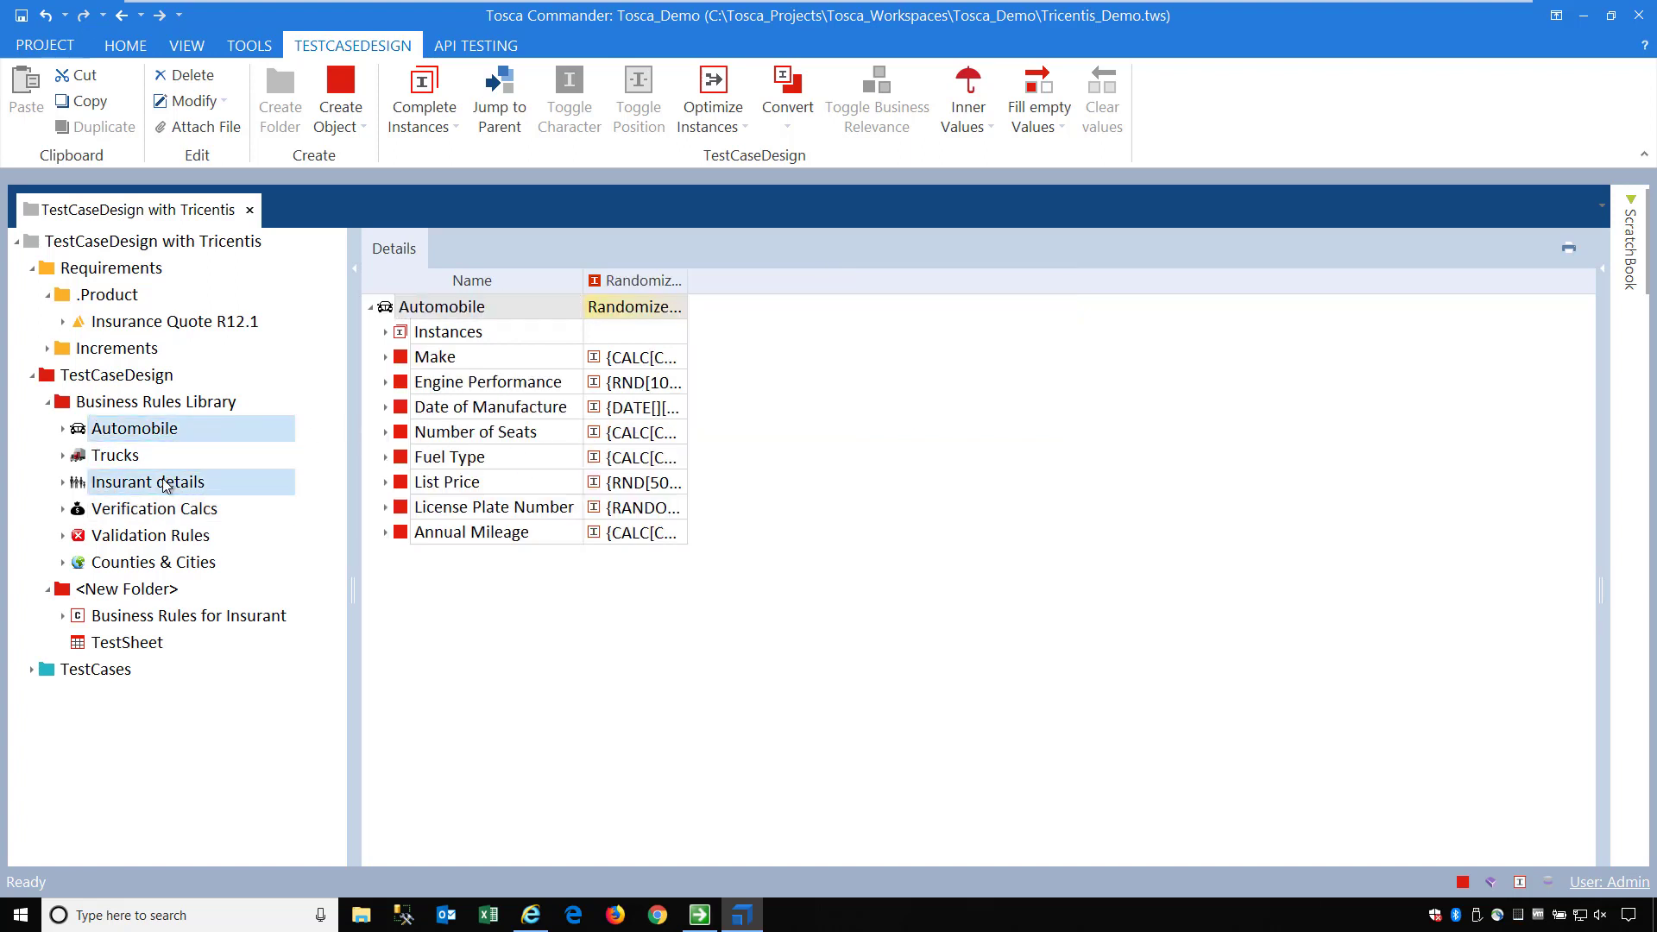
left_click(153, 512, "ctrl")
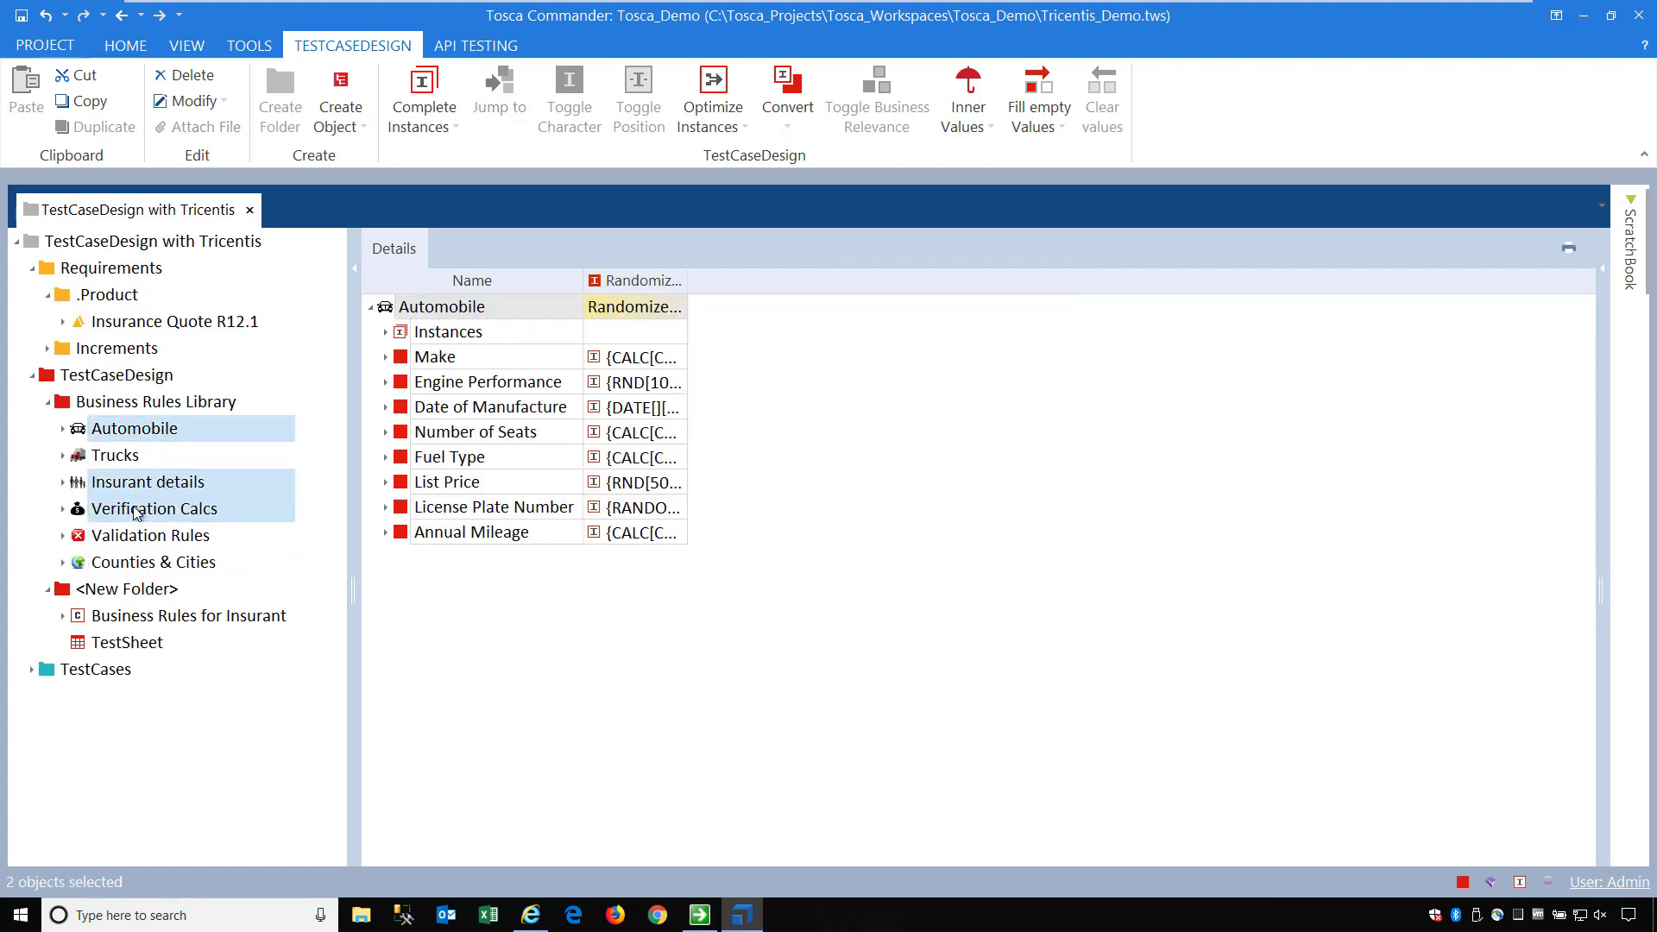
left_click_drag(142, 432, 158, 649)
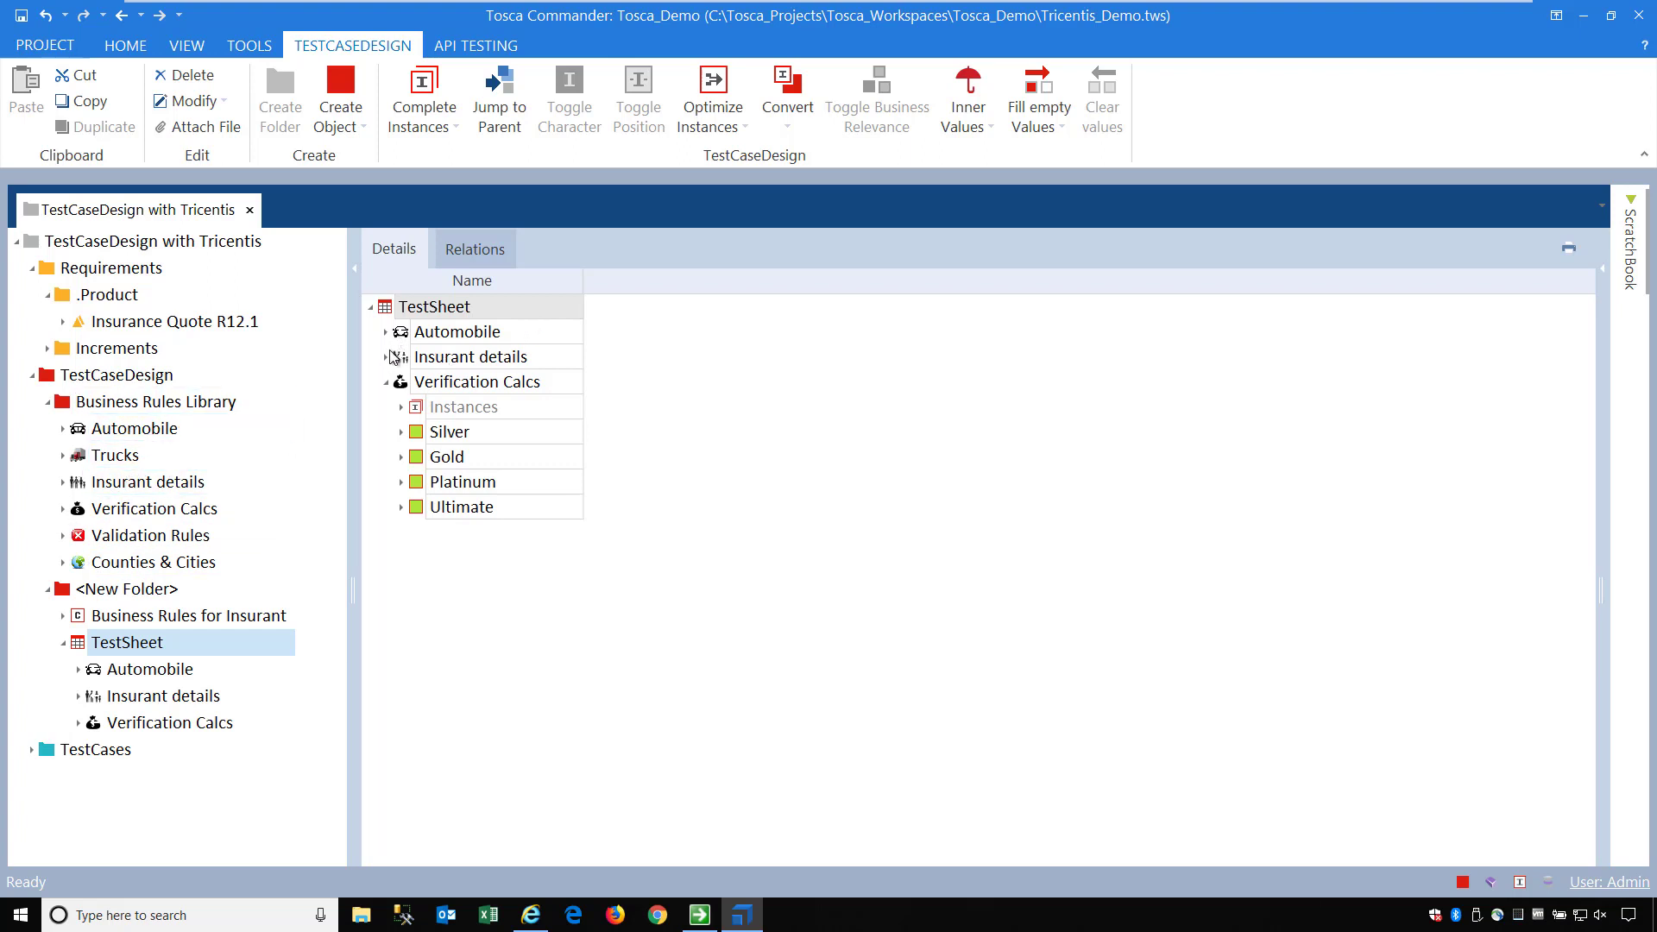
left_click(386, 383)
Generate instances for the TestSheet using Linear expansion
right_click(426, 311)
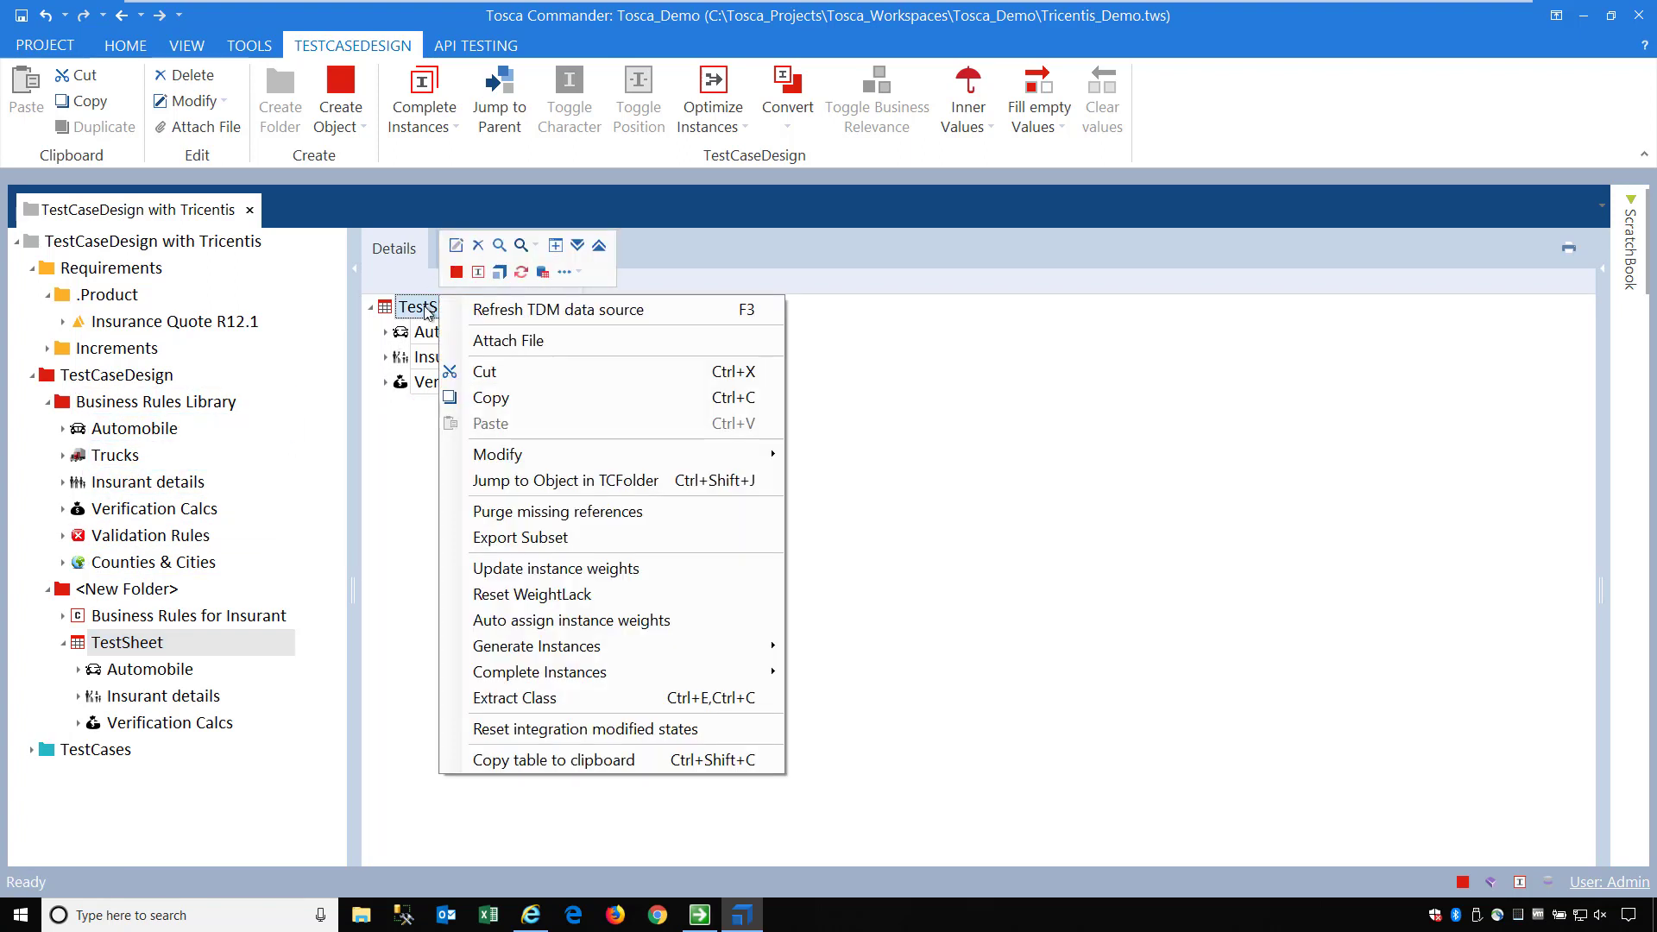
mouse_move(569, 653)
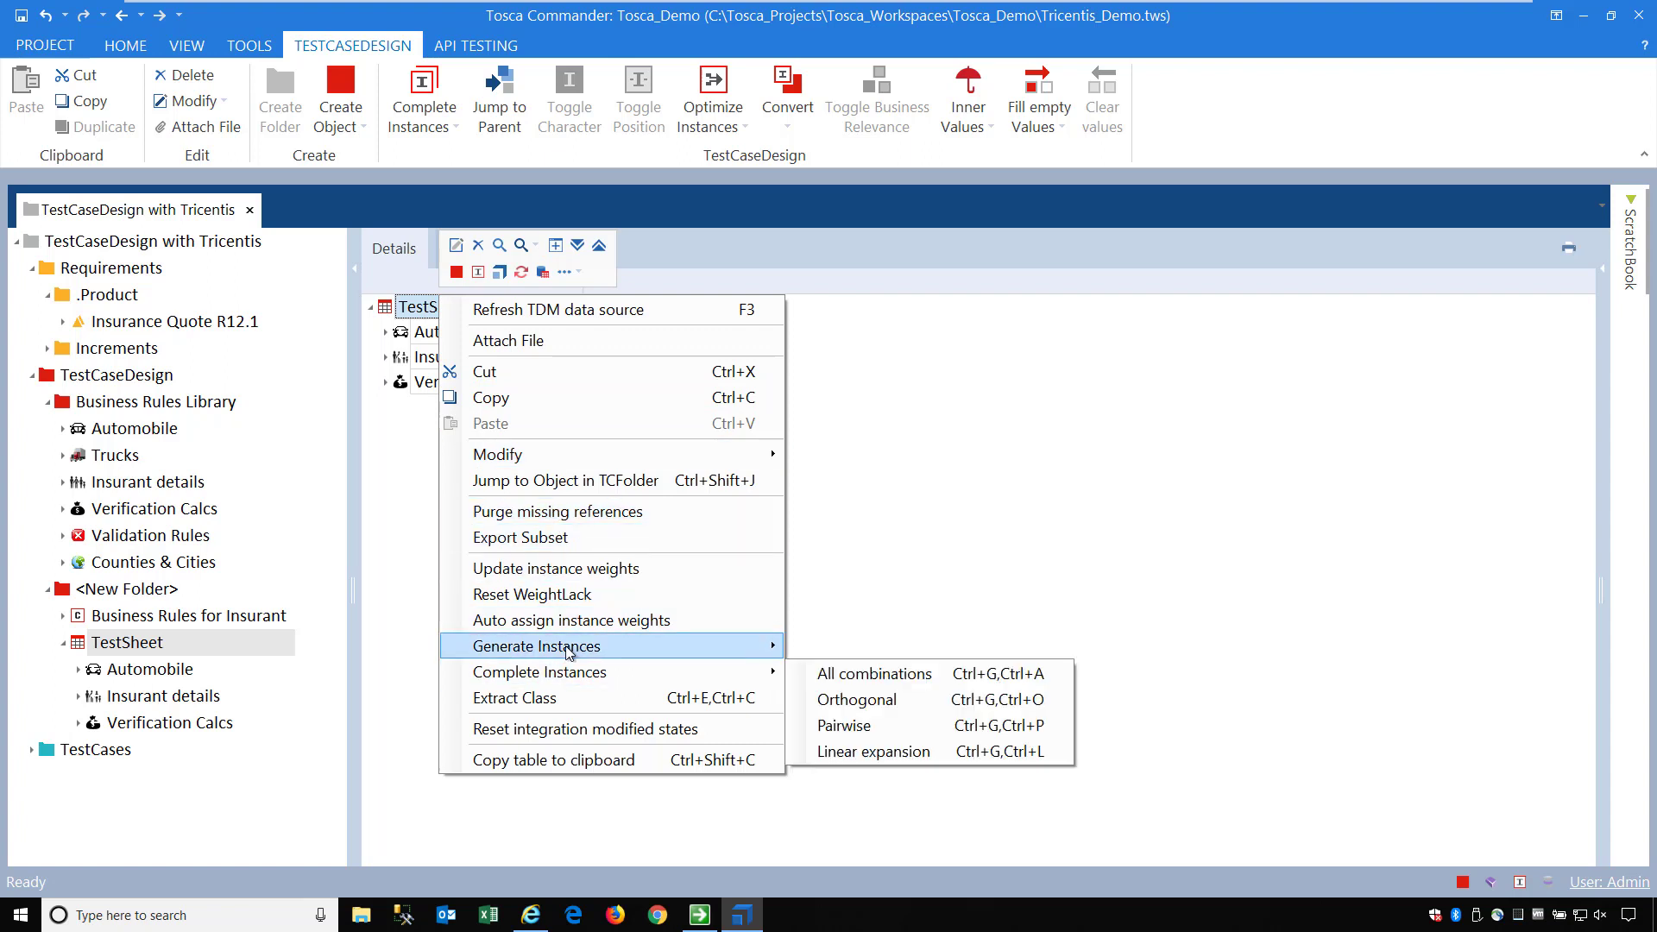
key("shift")
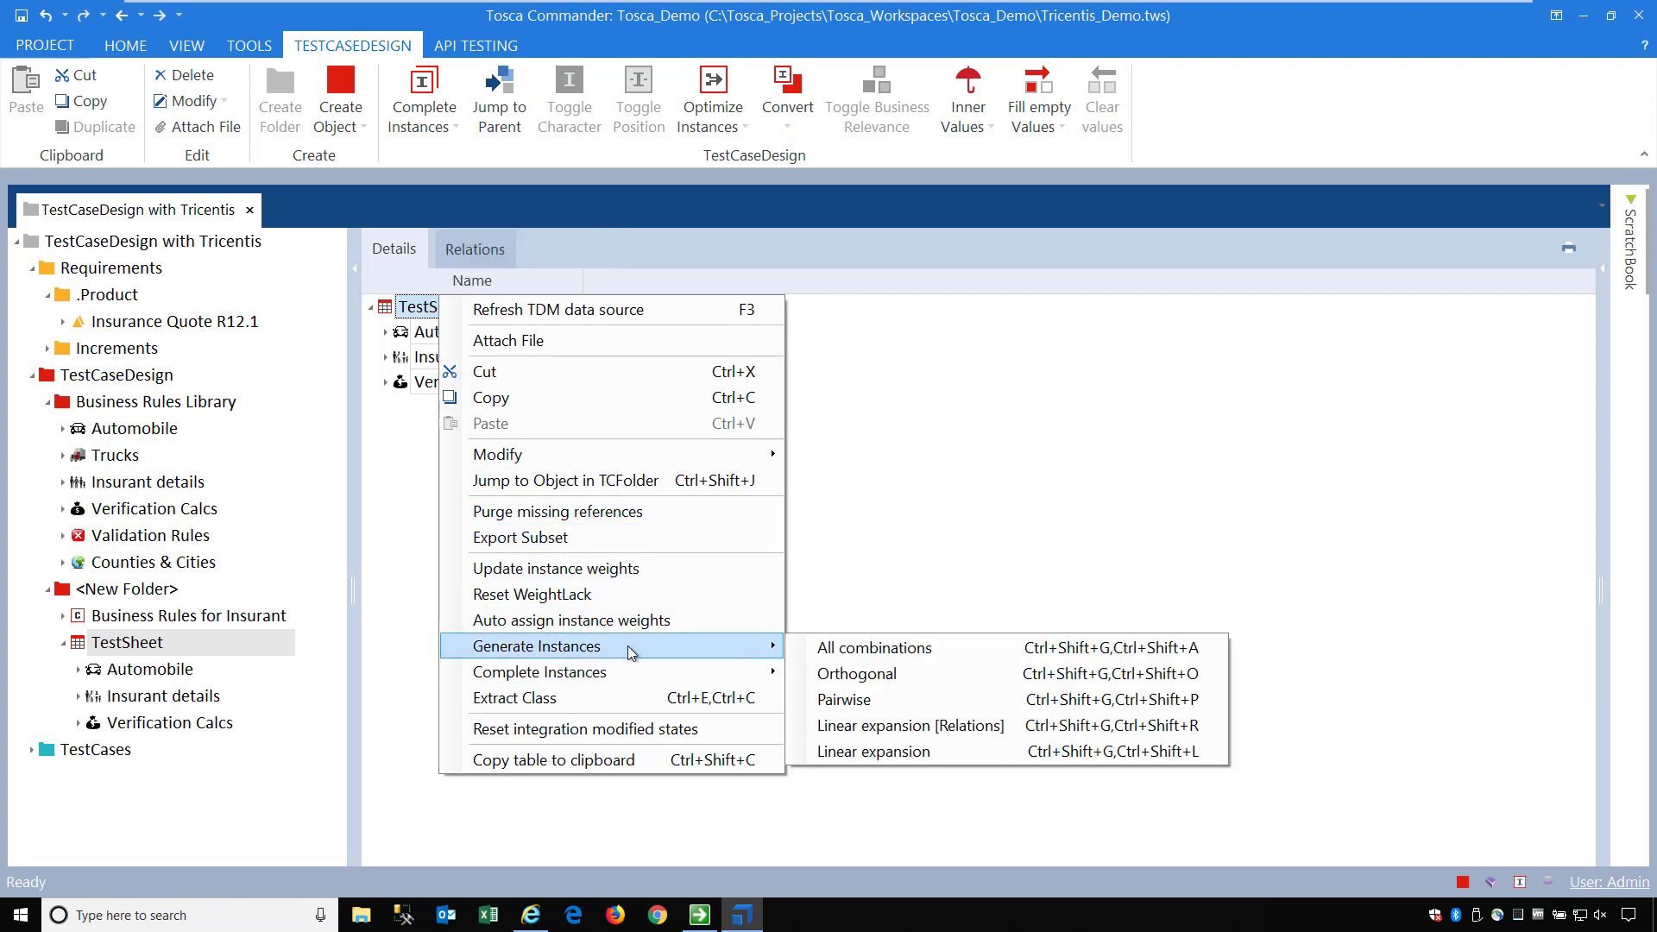
left_click(839, 751)
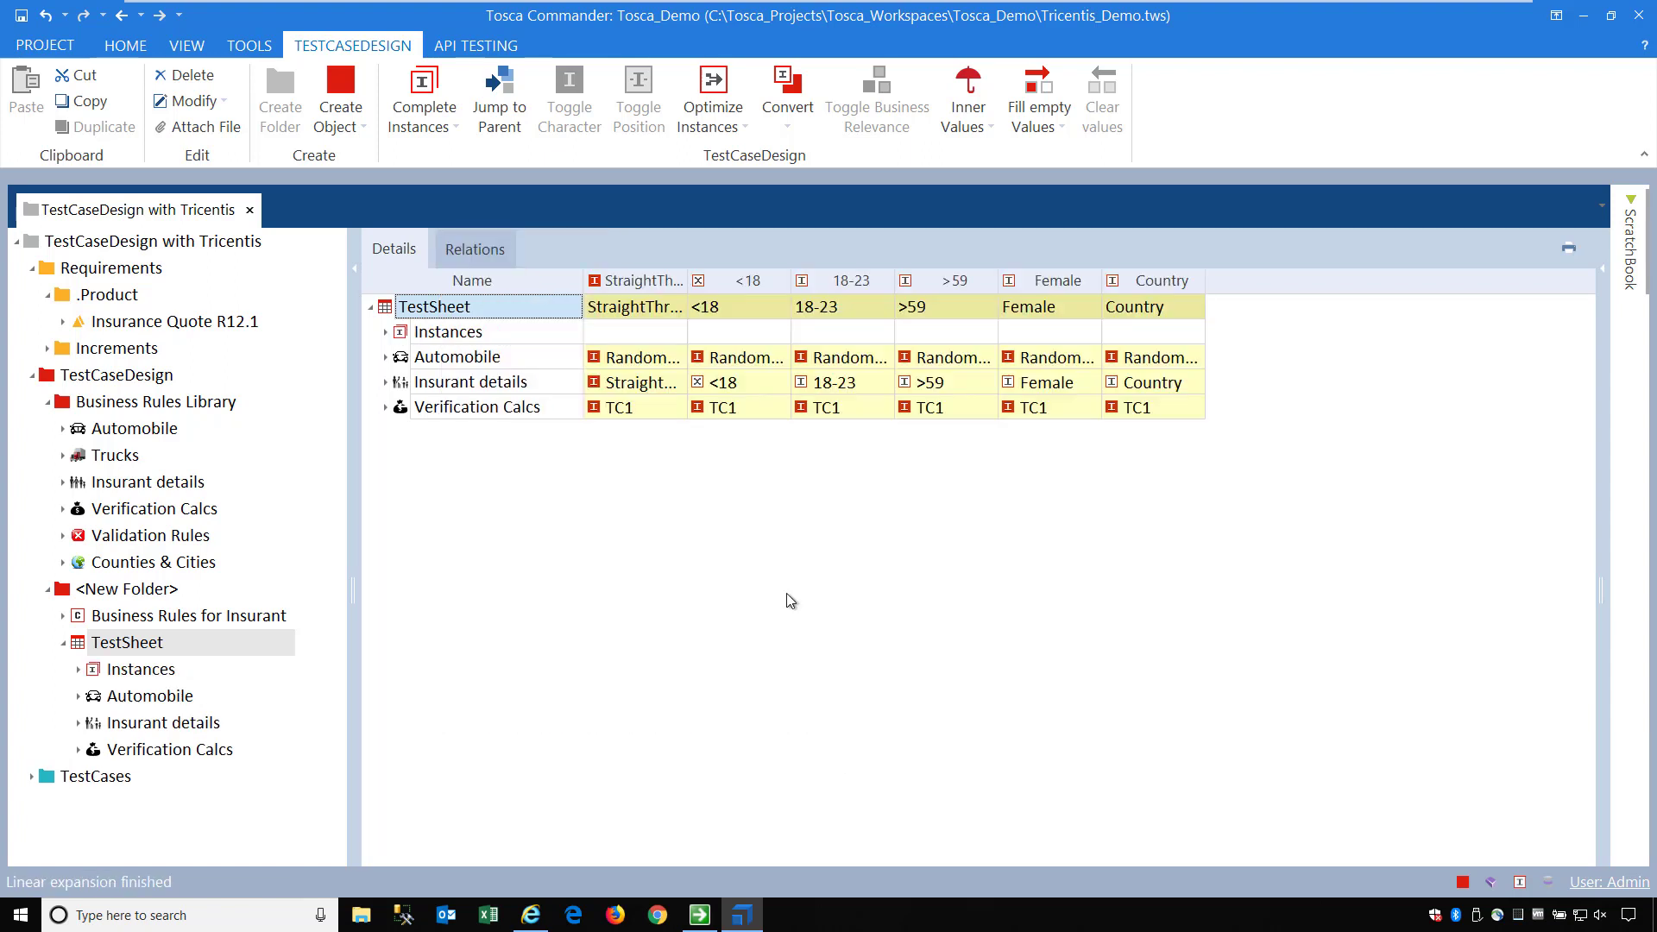
Examine the generated instance values in the TestSheet with Automobile, Insurant details, Age, Gender, Location and Verification Calcs expanded
left_click(386, 356)
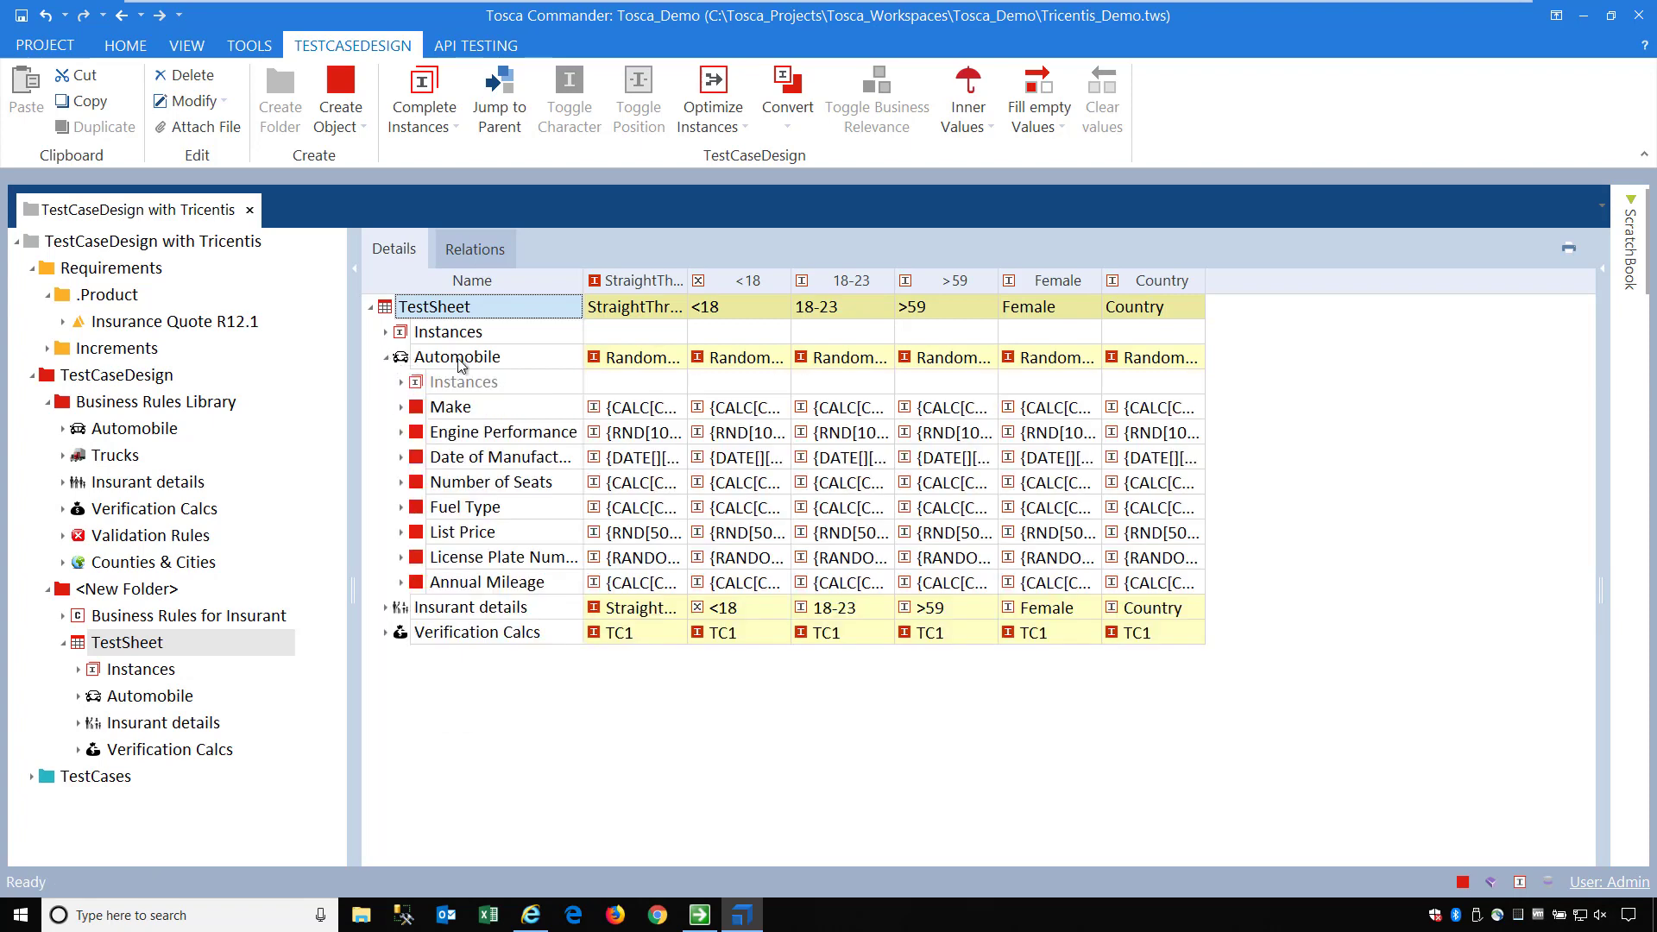
left_click(386, 608)
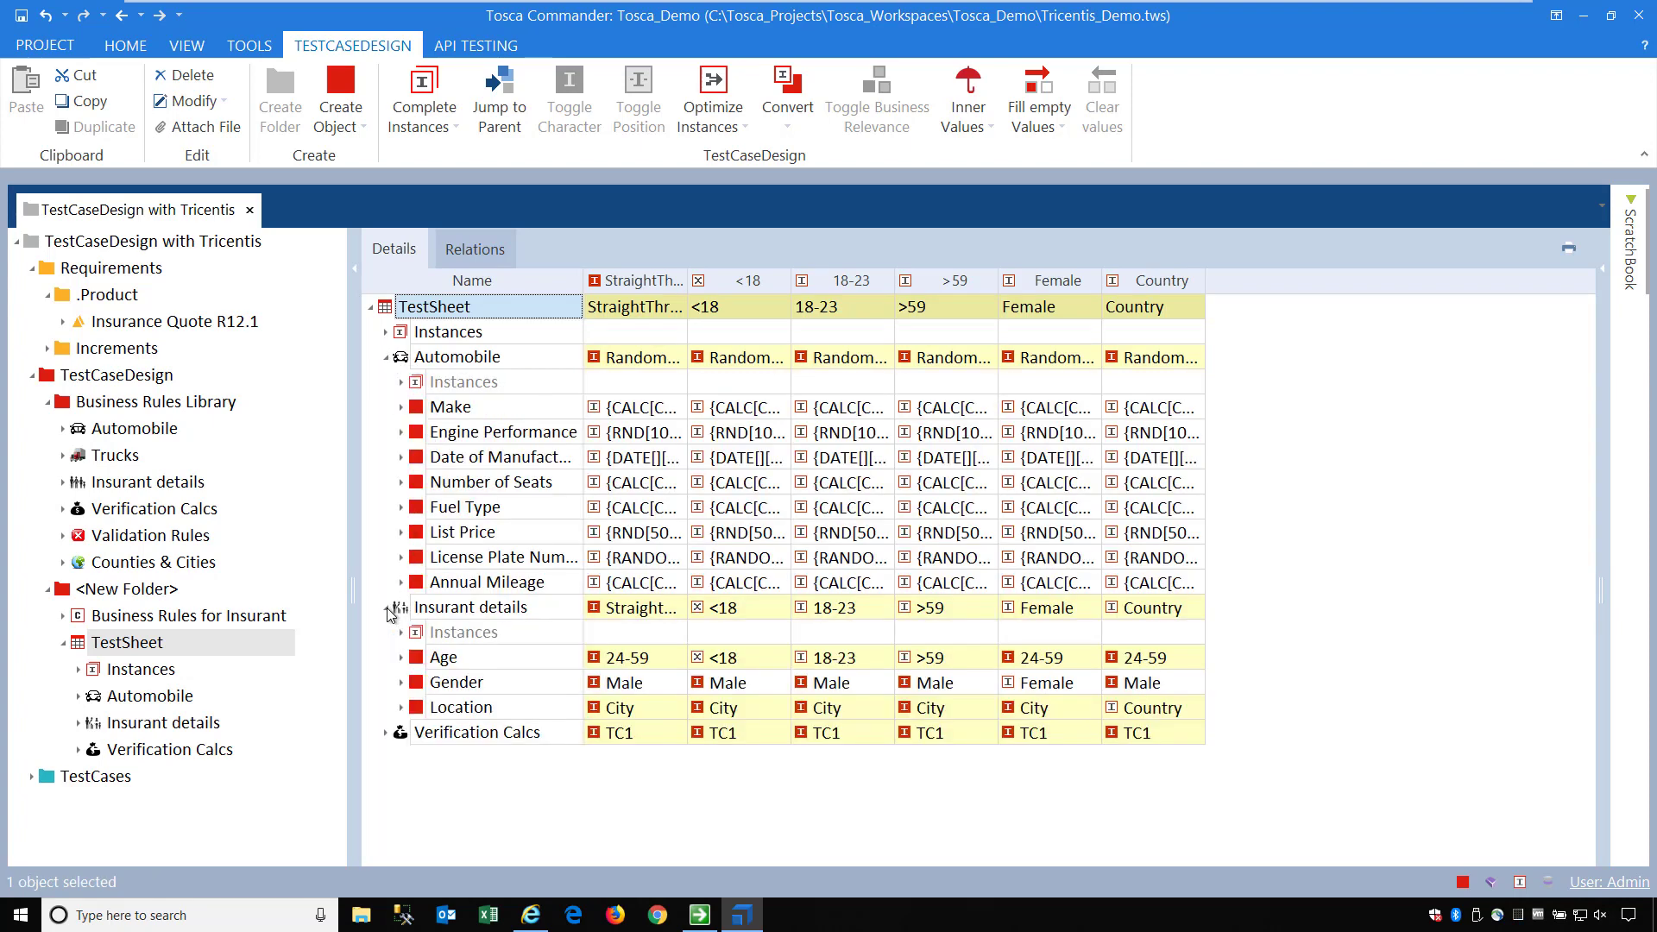
left_click(401, 659)
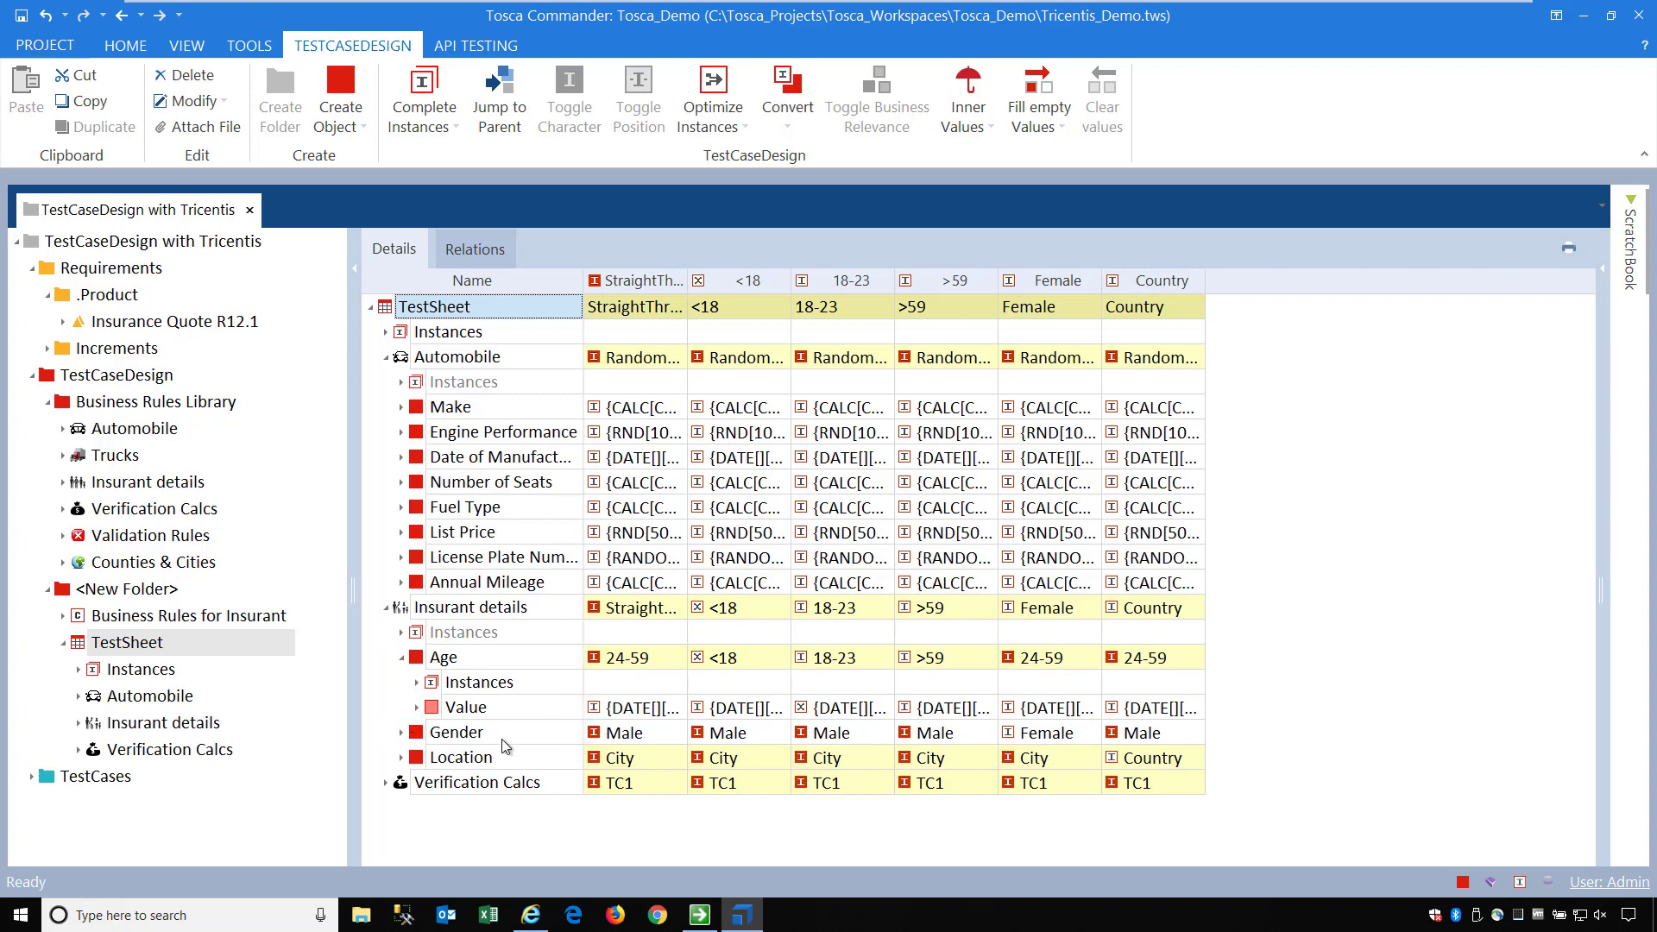
left_click(401, 733)
left_click(402, 783)
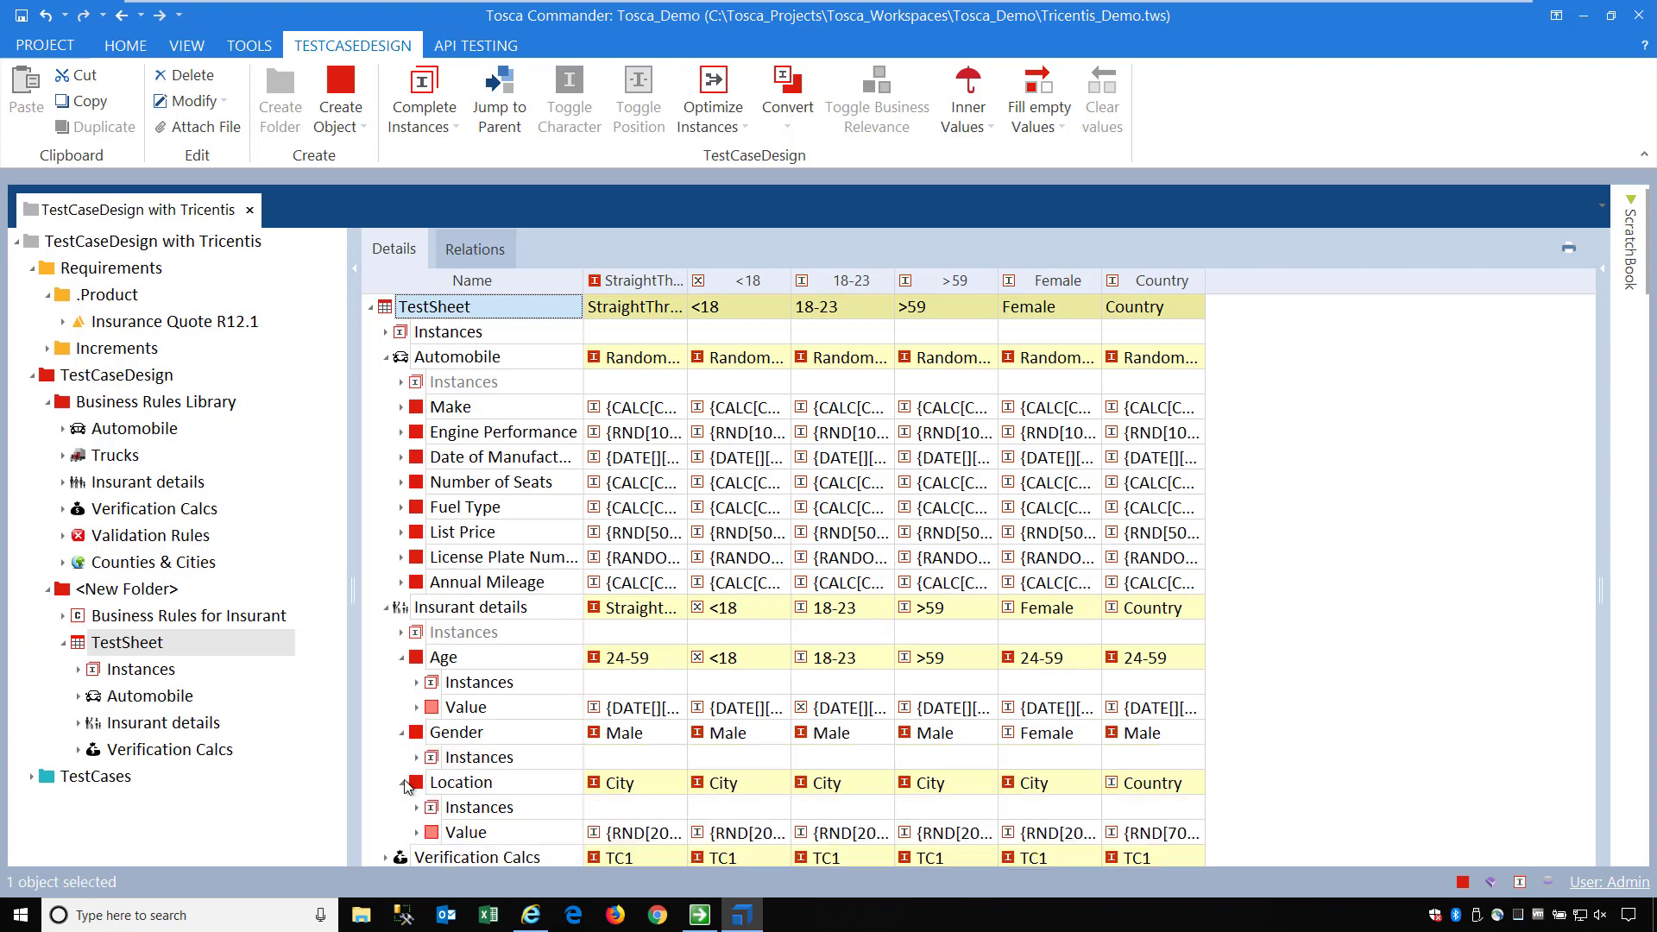
left_click(386, 858)
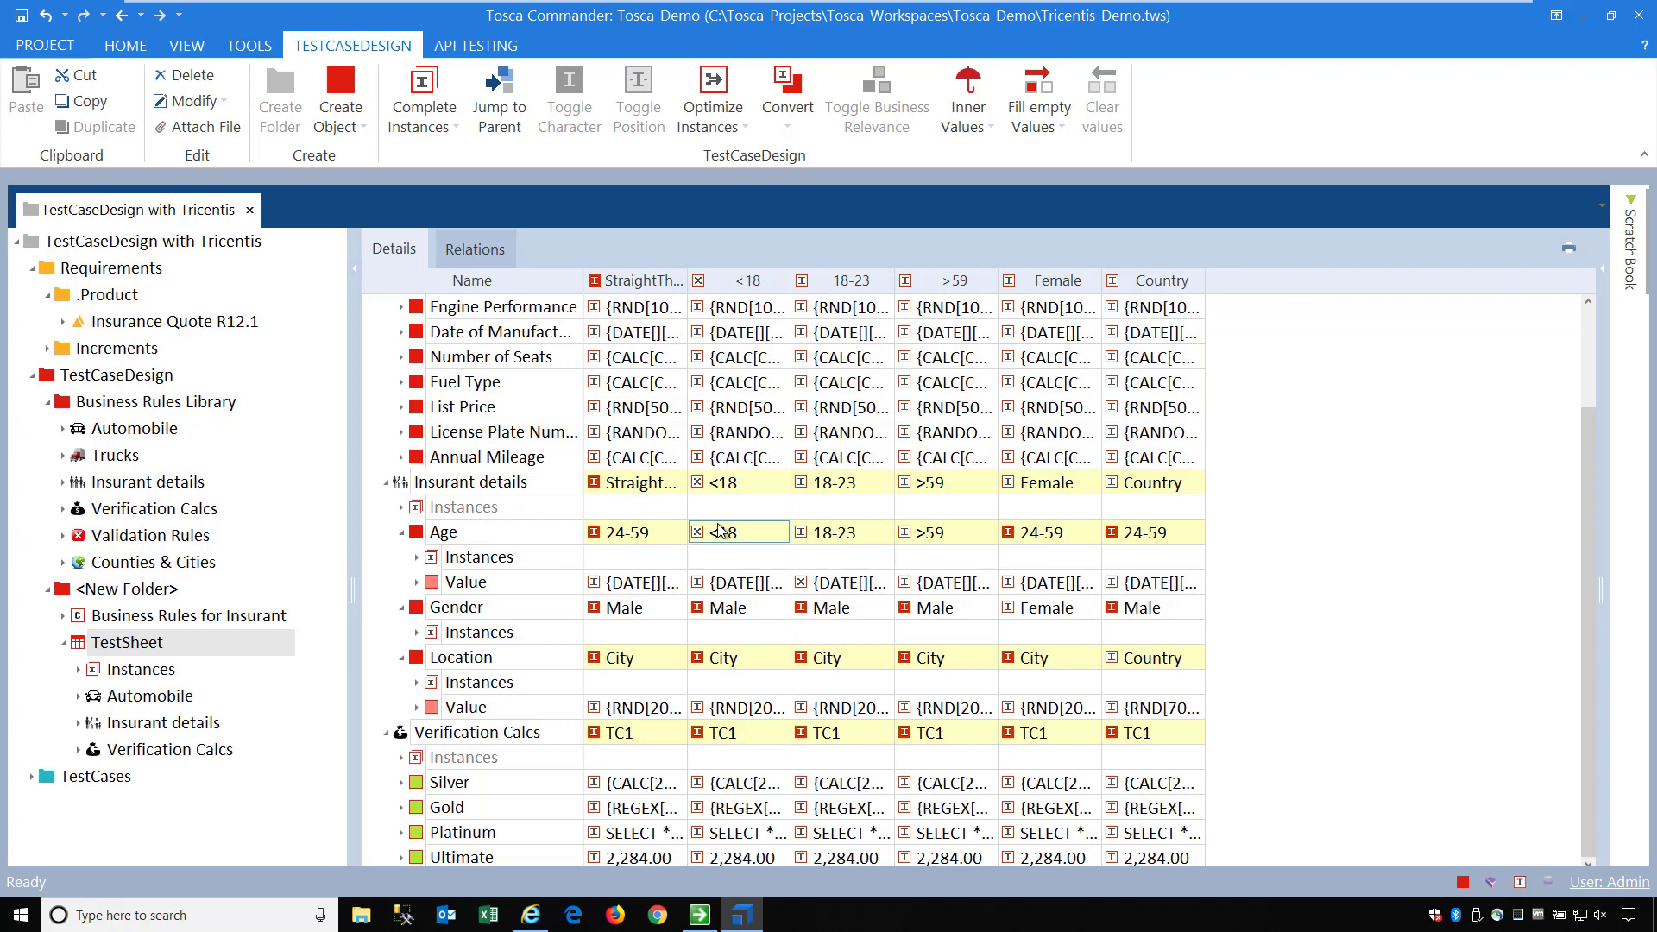
scroll(720, 530, "up", 2)
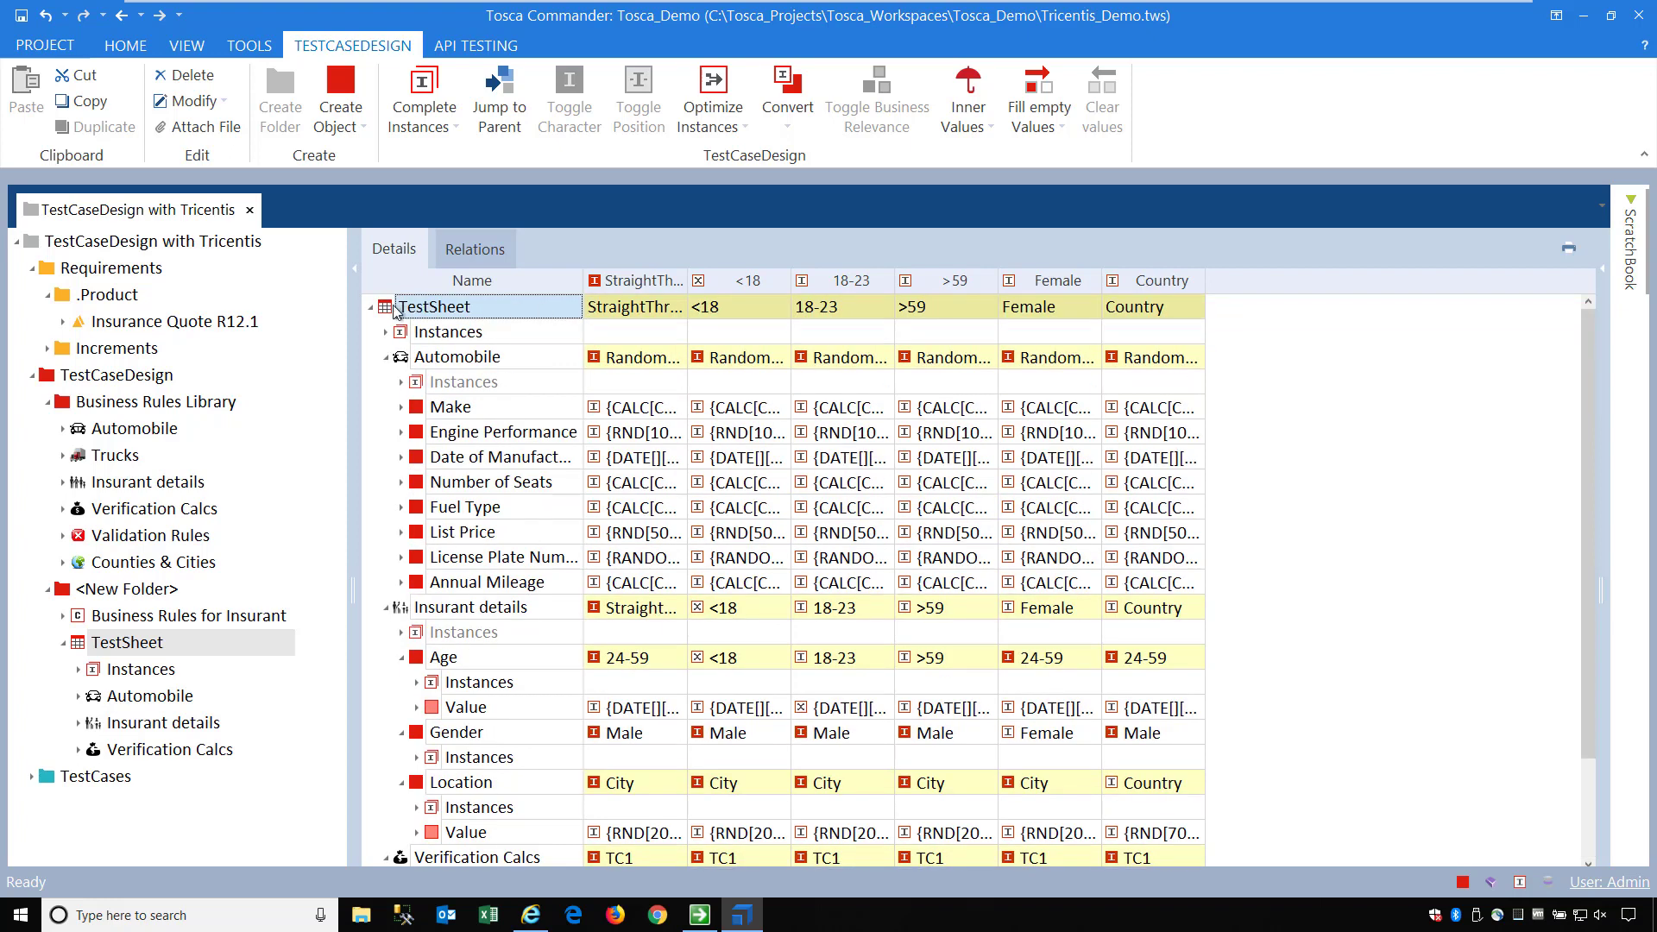
left_click(731, 126)
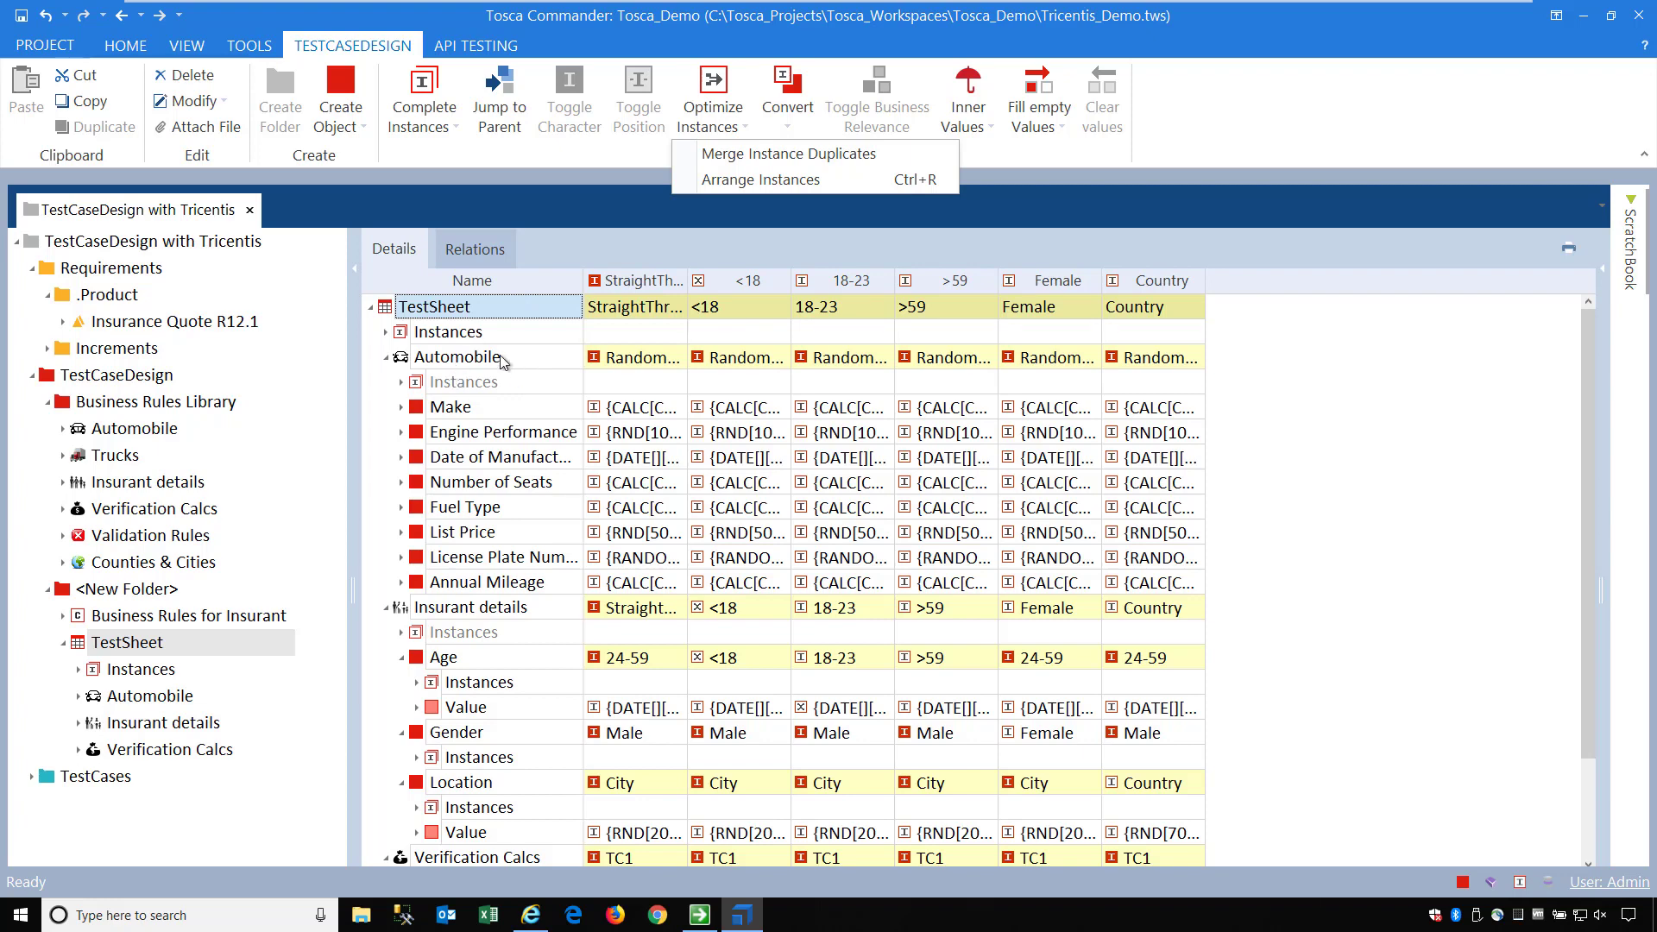
left_click(525, 278)
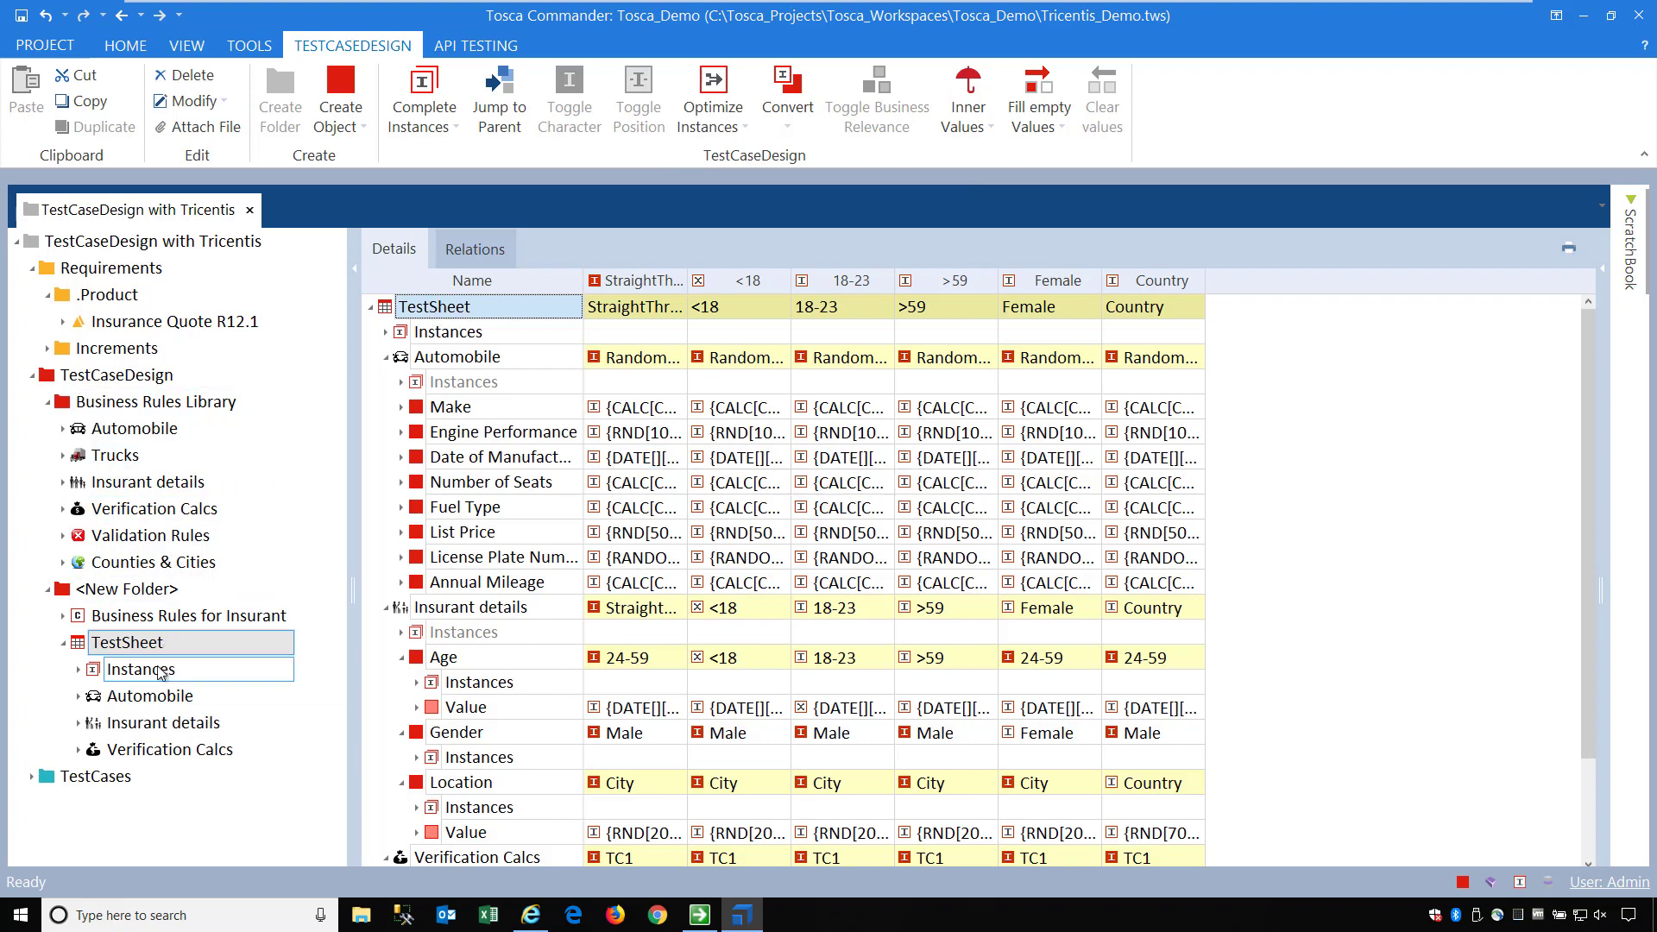
Collapse the Business Rules Library and display the Insurance Quote Automobiles template with all its test steps expanded
left_click(49, 402)
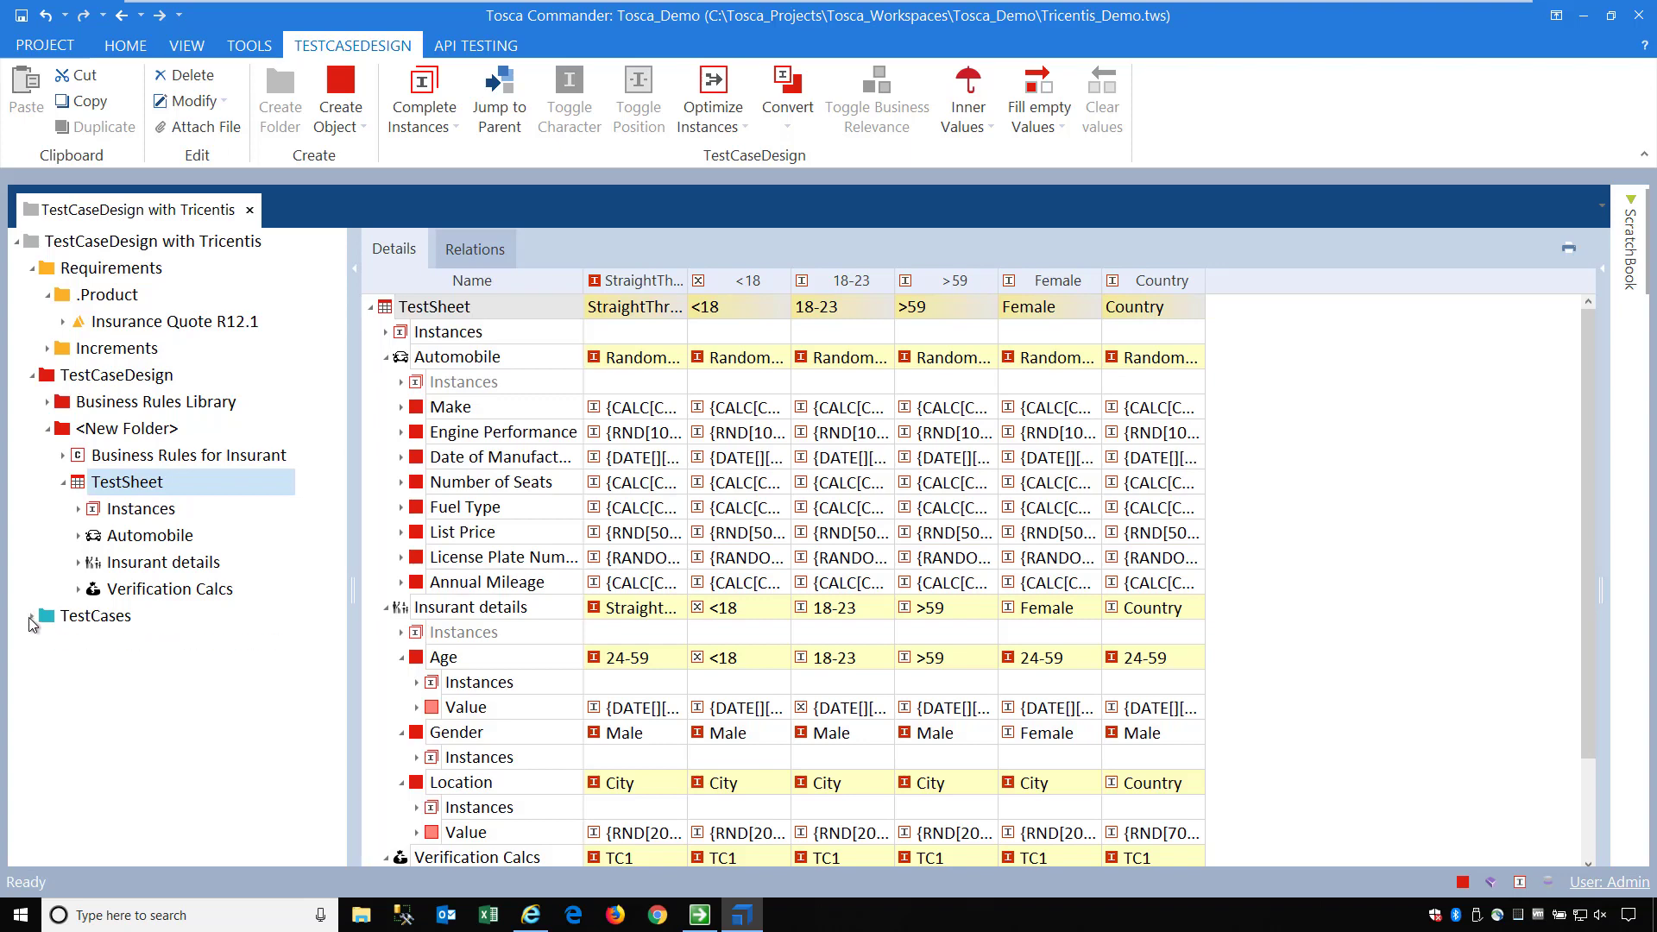
left_click(27, 620)
left_click(31, 616)
left_click(101, 651)
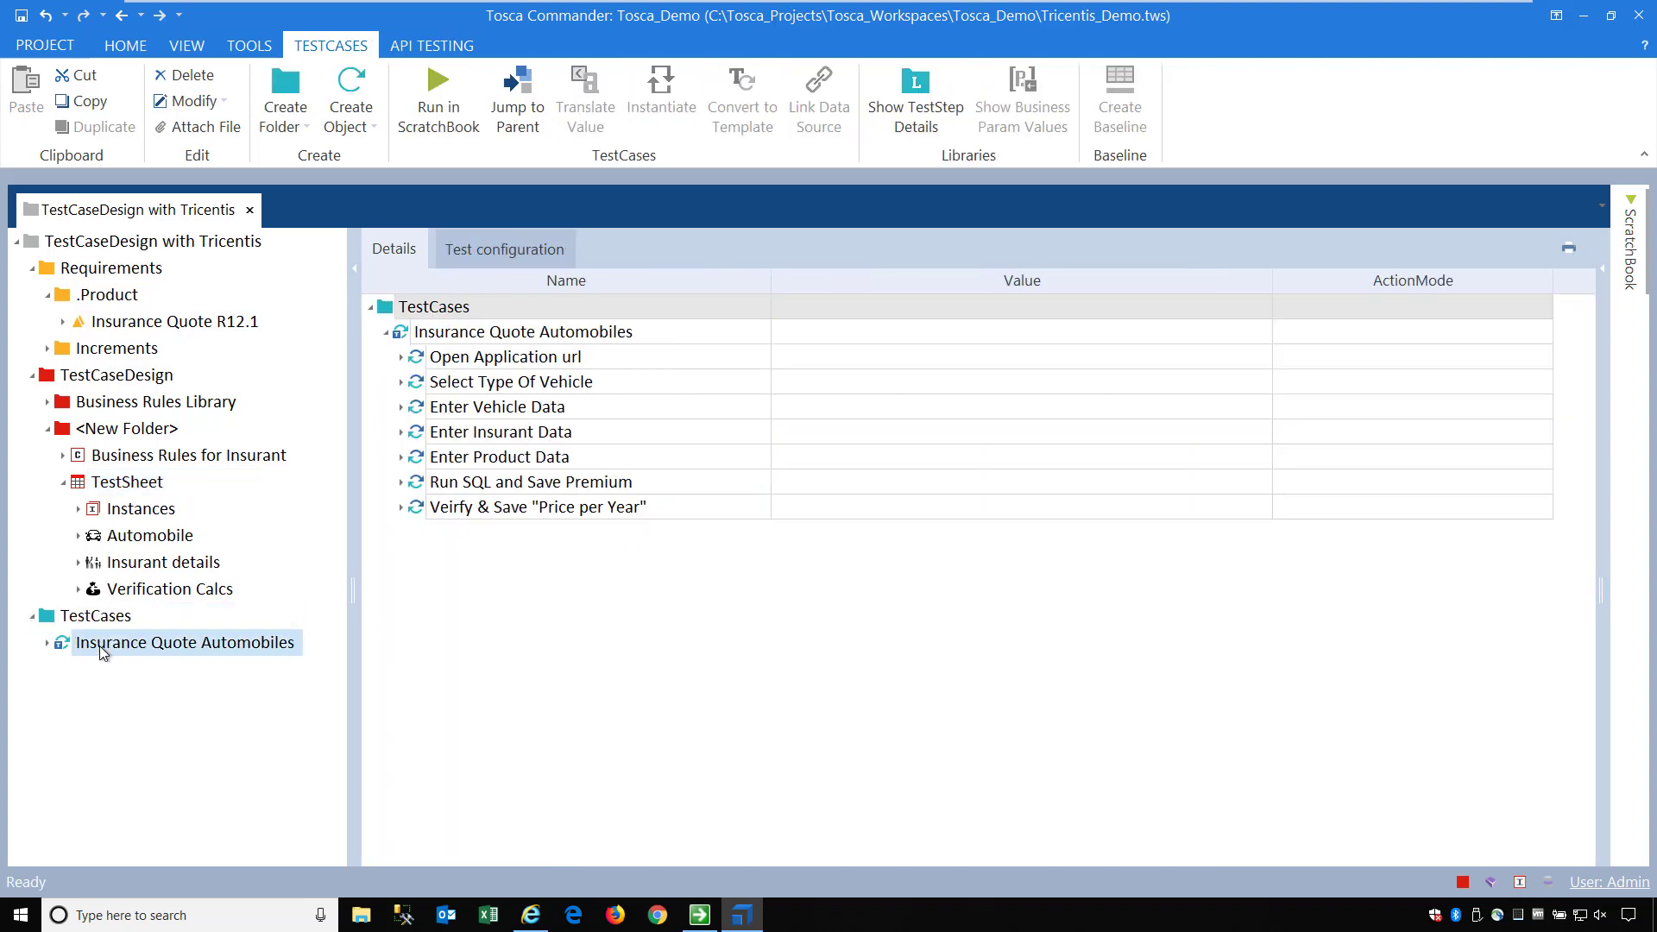
right_click(582, 316)
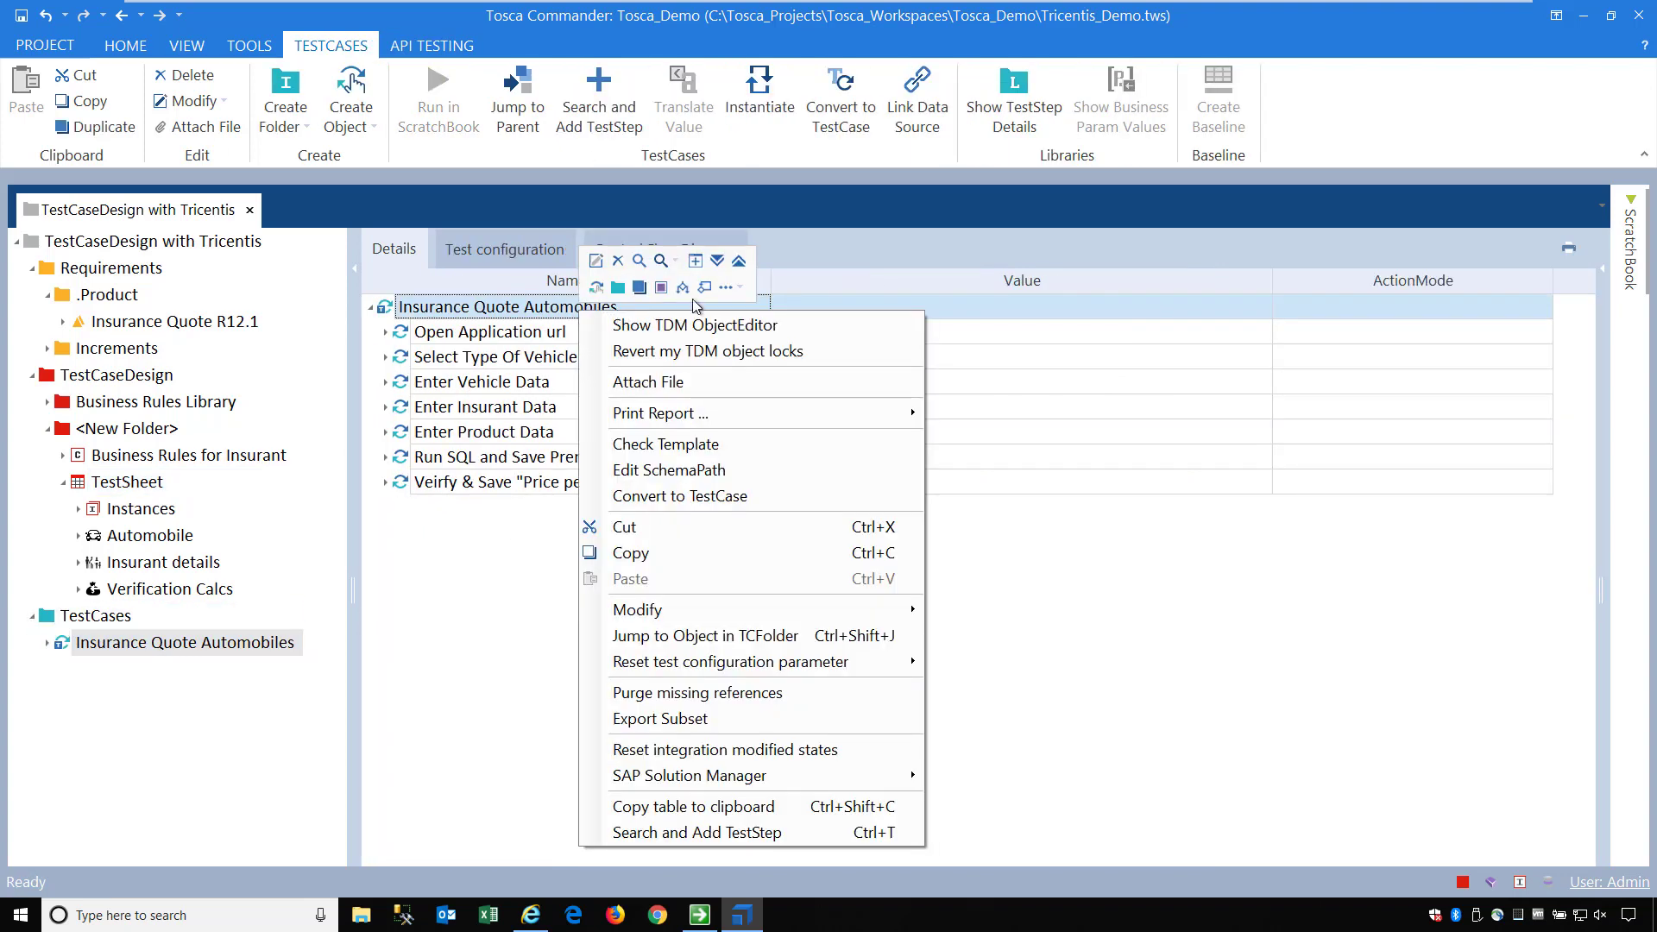
left_click(715, 263)
left_click(937, 437)
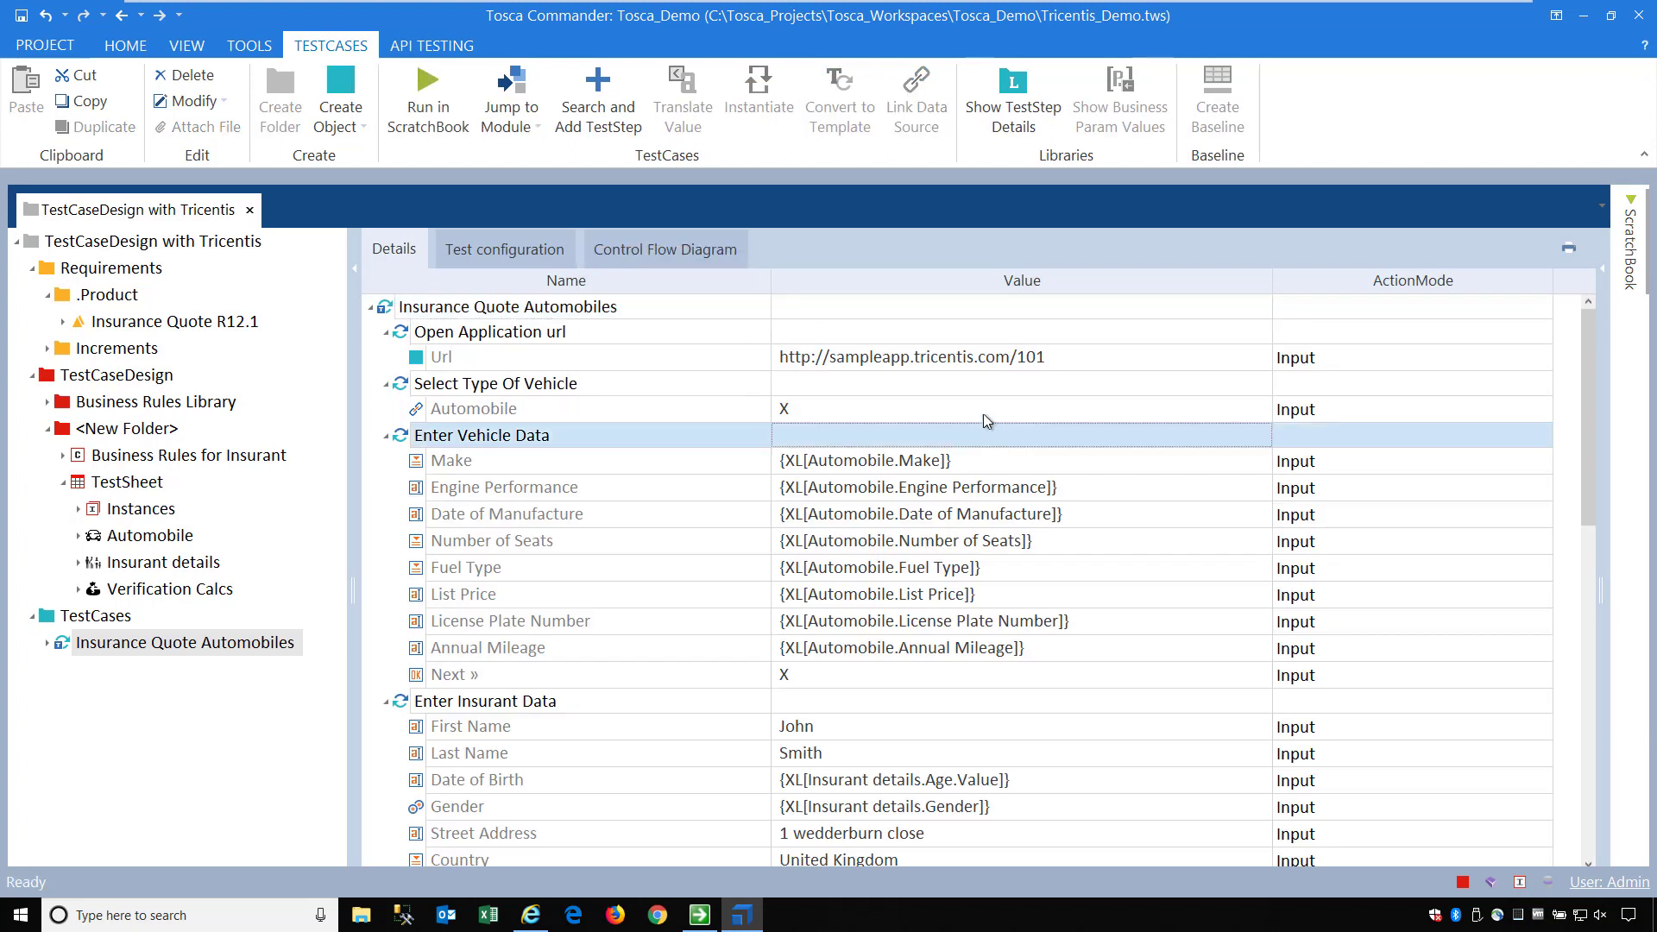
Examine the template's input values, including the XL references for Date of Birth, Gender and Zip Code under Enter Insurant Data
left_click(541, 333)
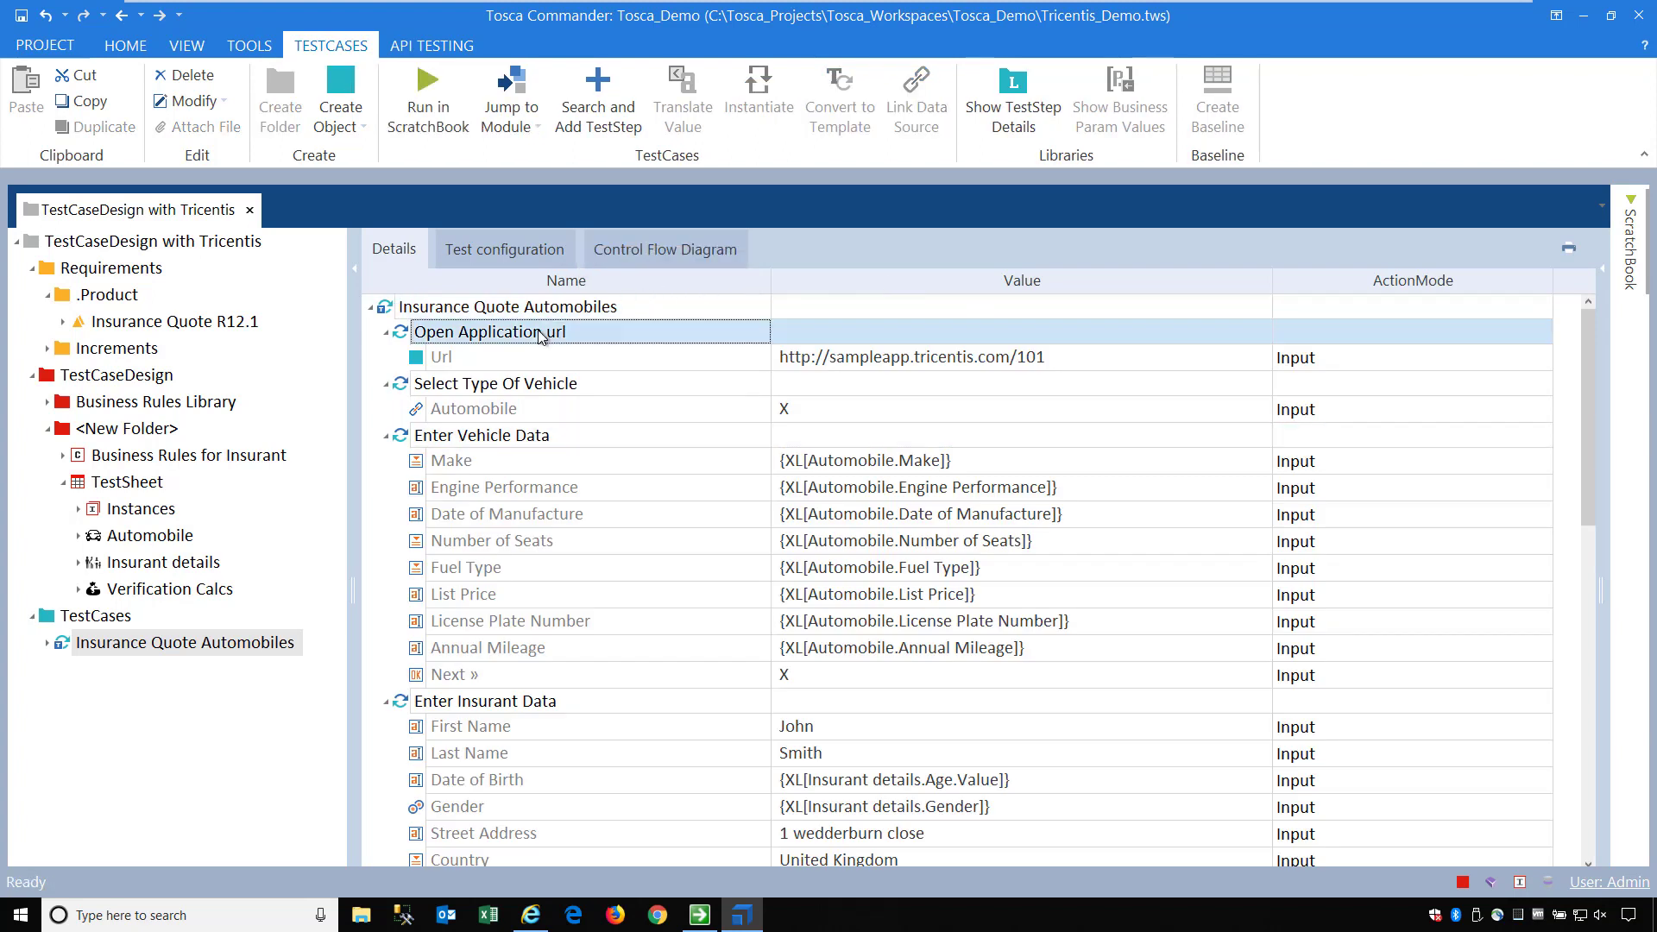
left_click(830, 362)
left_click(743, 409)
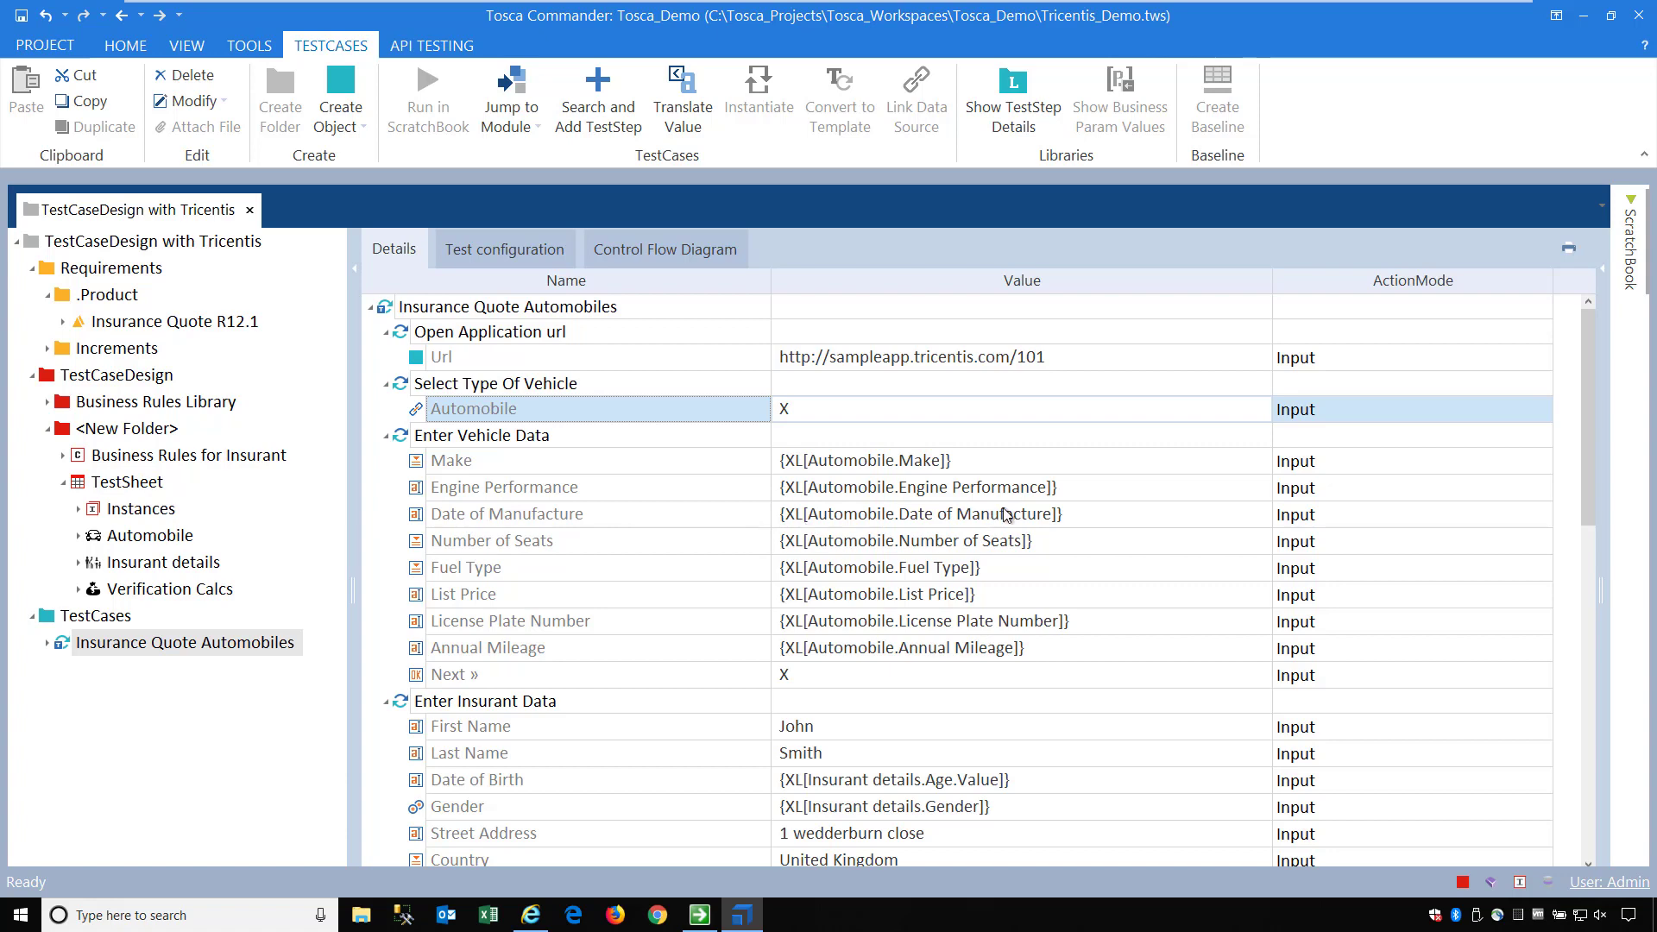
scroll(953, 512, "down", 4)
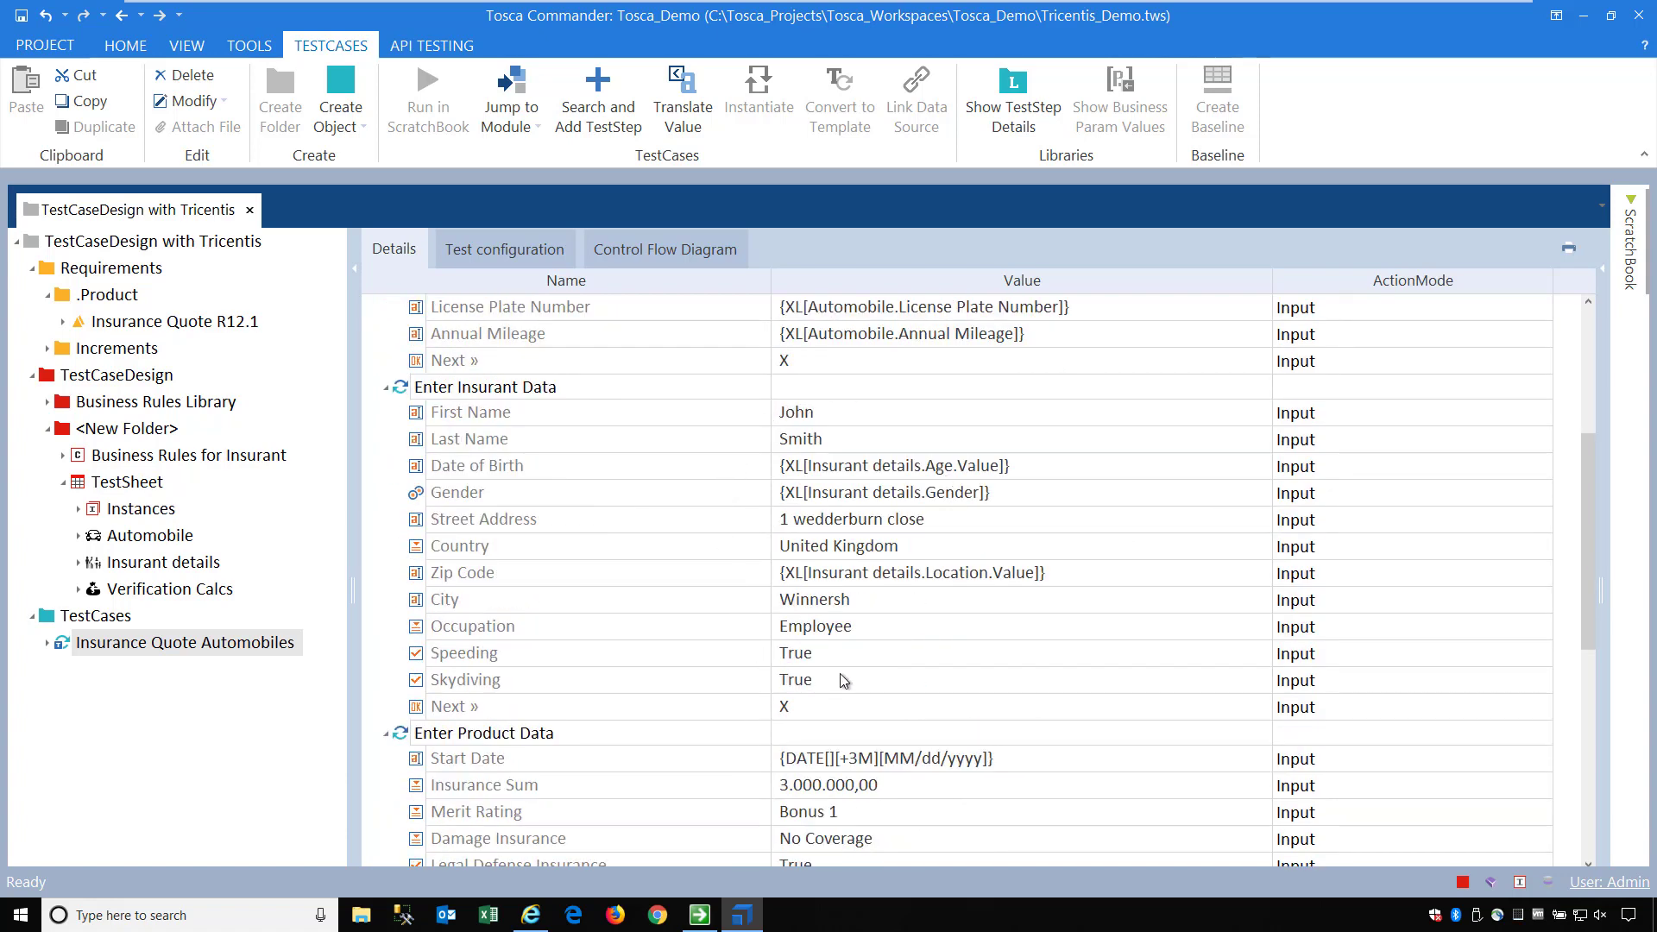
left_click(920, 466)
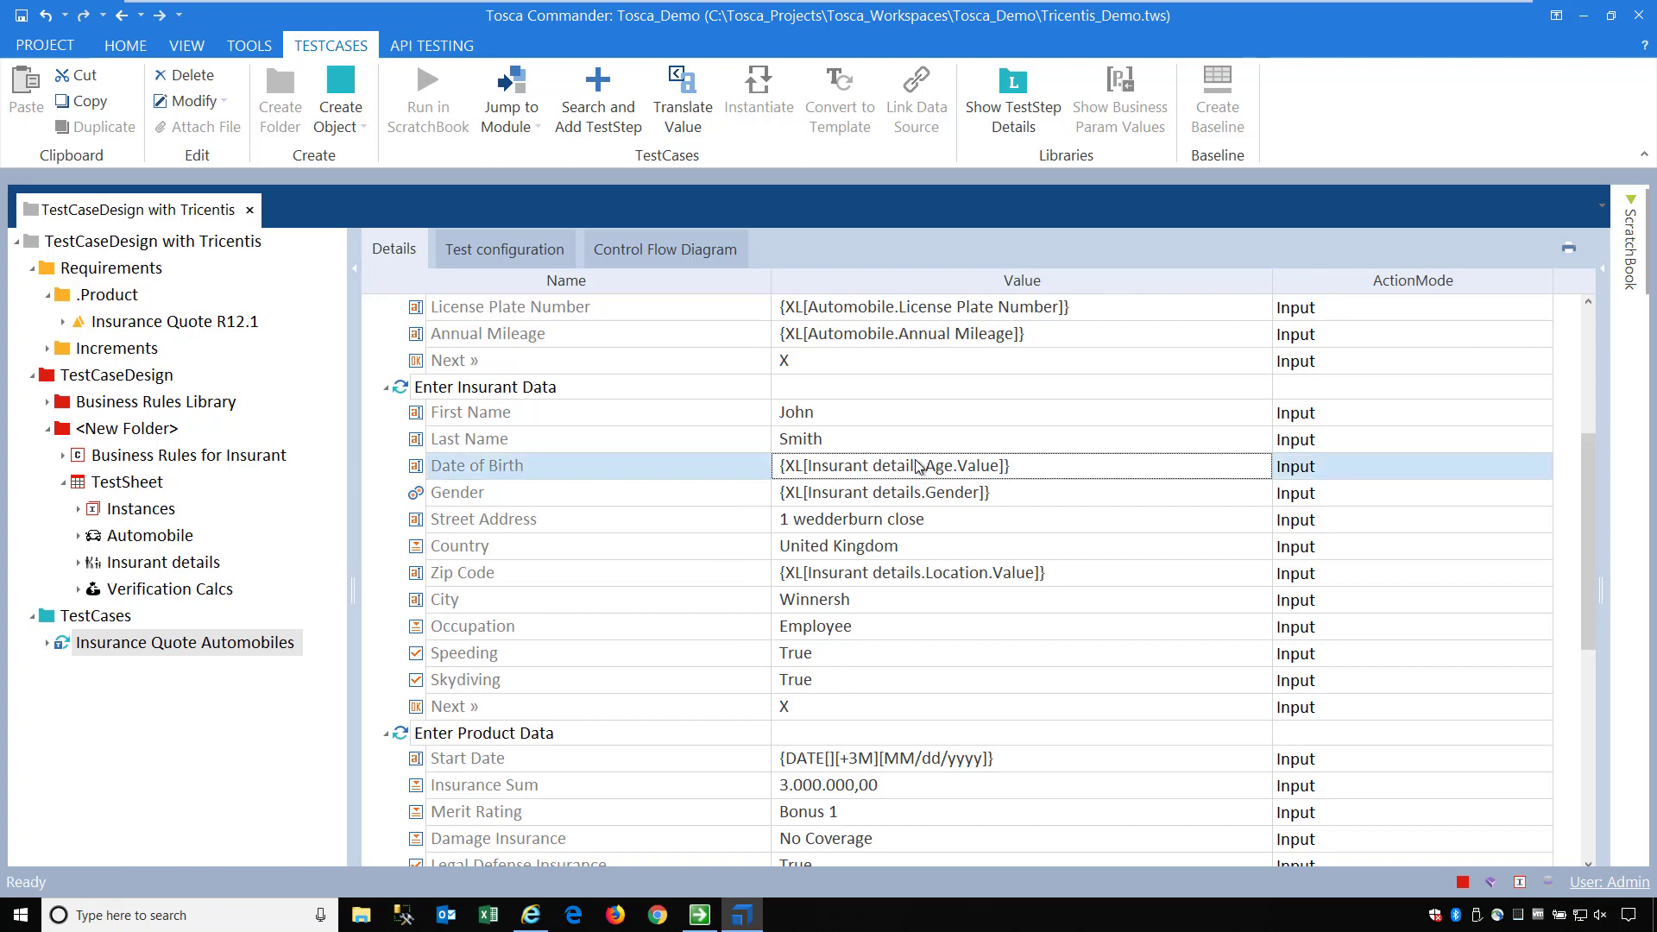
left_click(879, 497, "ctrl")
left_click(882, 573, "ctrl")
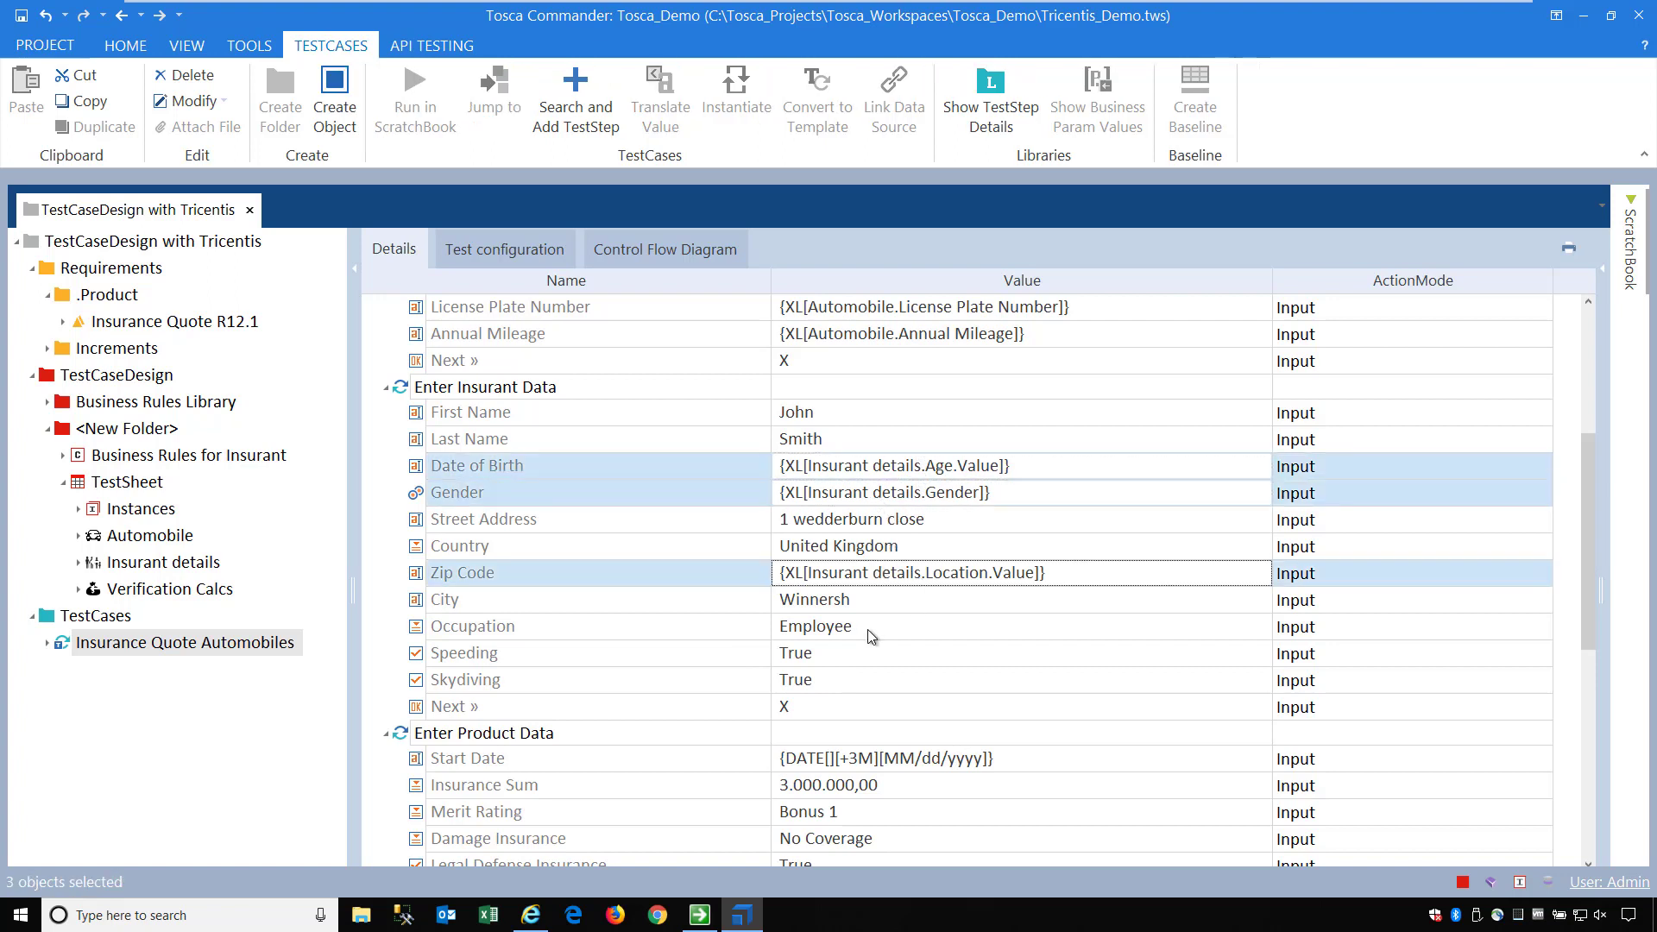
Link the TestSheet to the Insurance Quote Automobiles template as its data source, and collapse <New Folder> and Requirements in the project tree
left_click(129, 483)
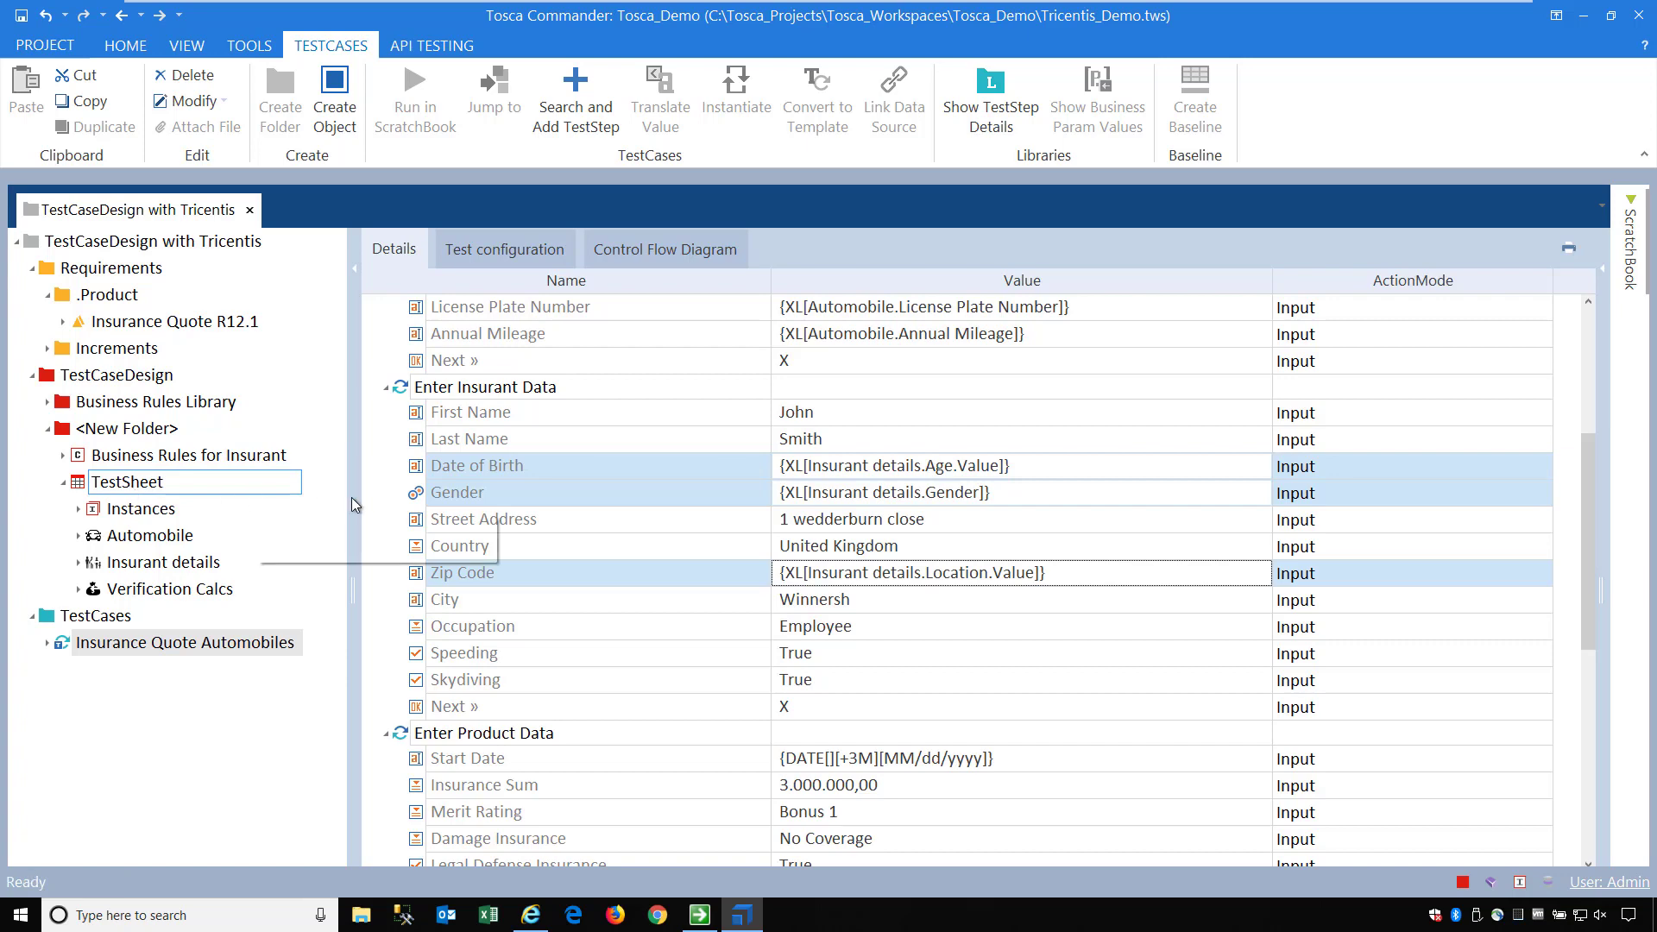
left_click(500, 503)
scroll(503, 499, "up", 4)
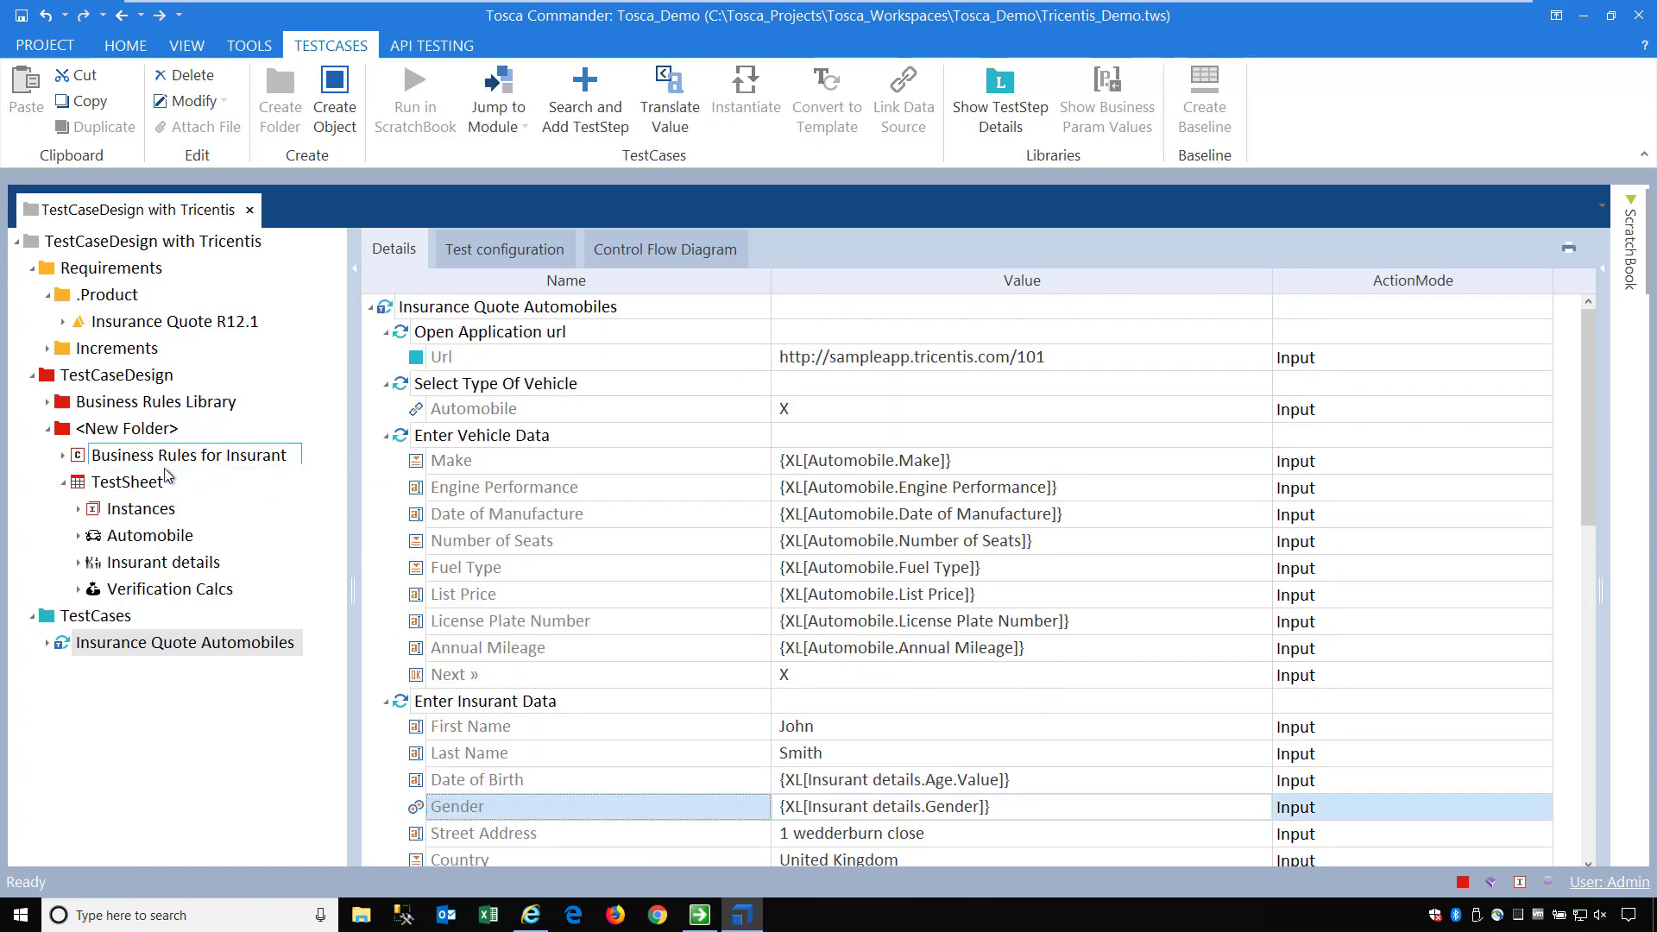
left_click_drag(130, 481, 282, 451)
left_click_drag(391, 317, 391, 318)
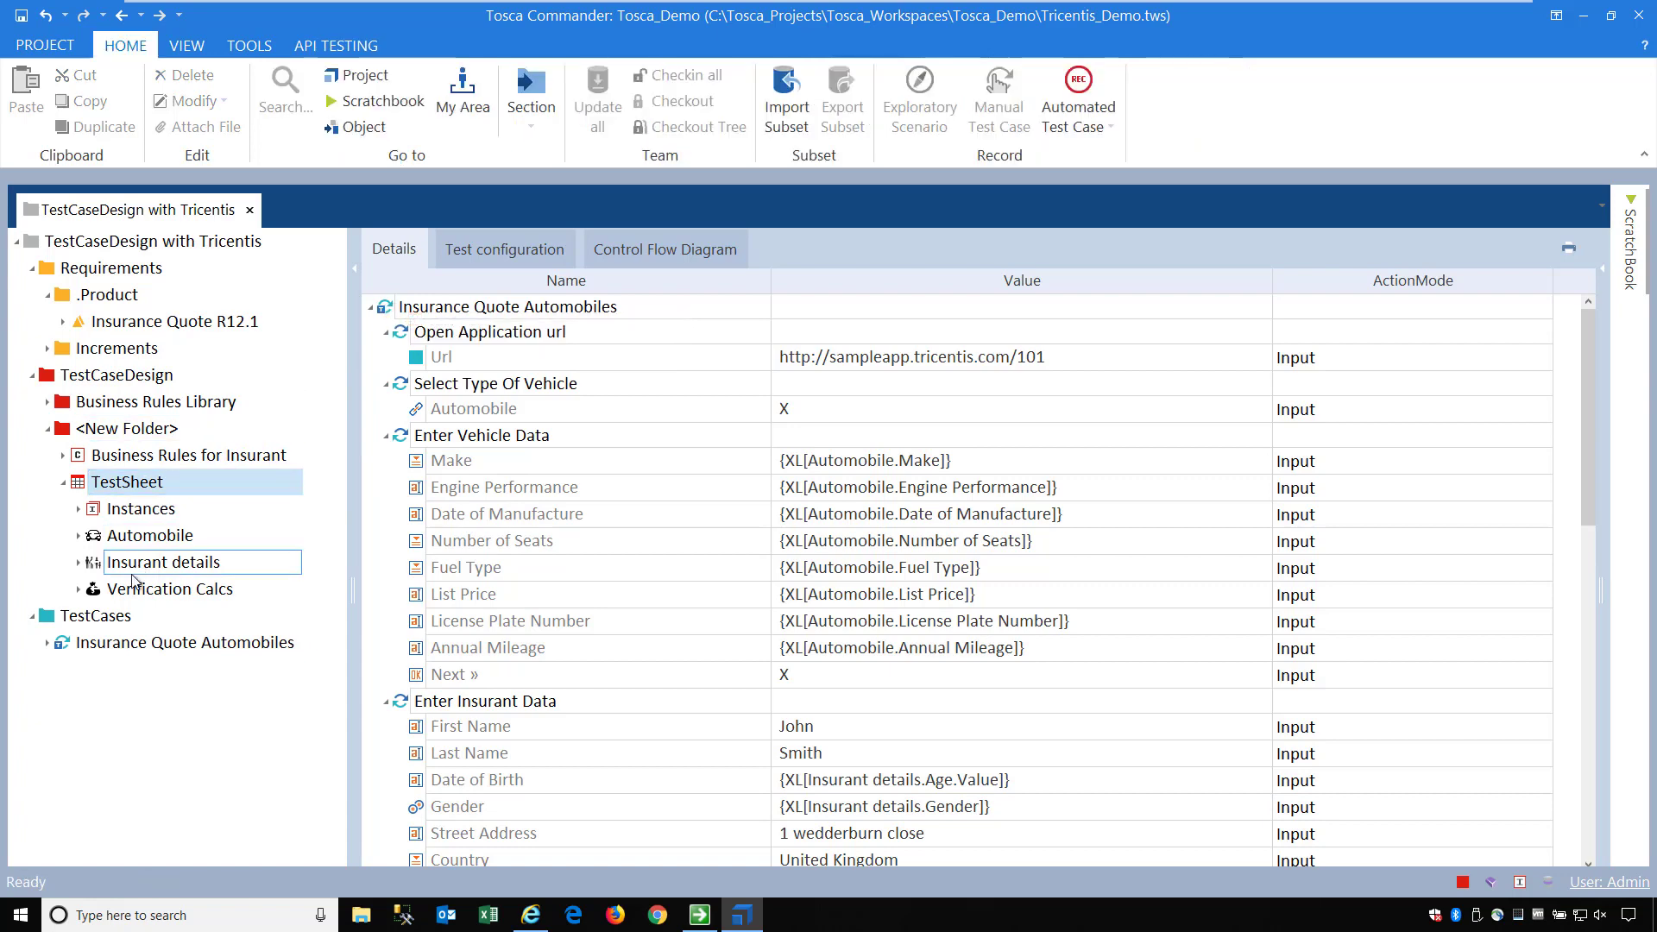
left_click(49, 428)
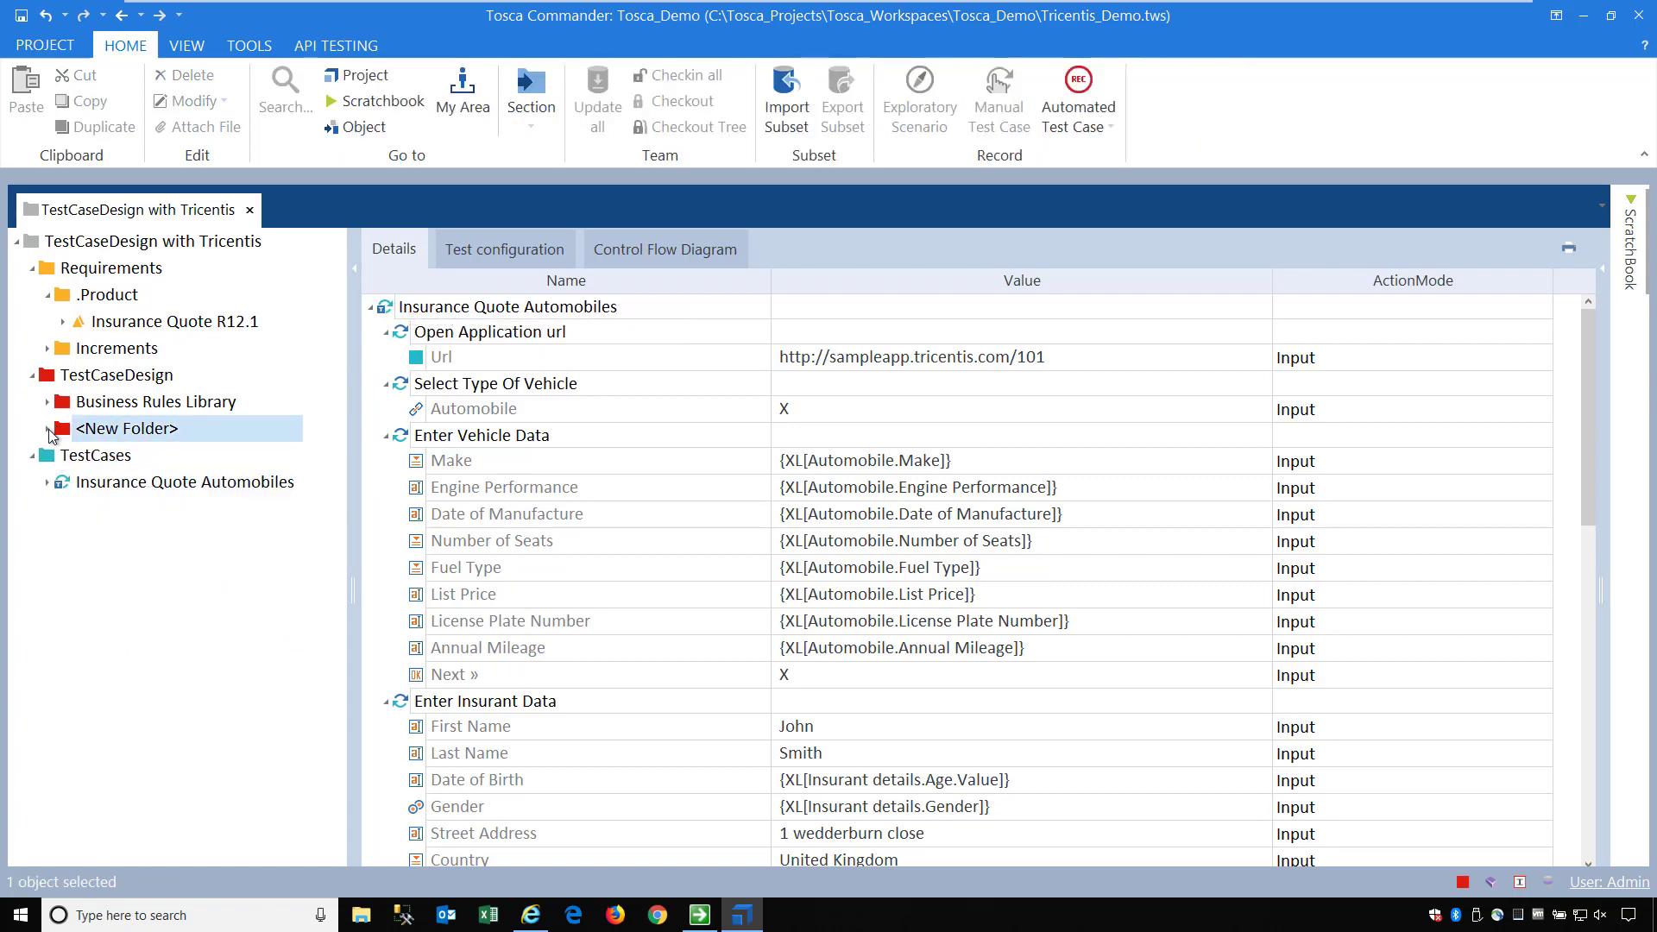
left_click(31, 270)
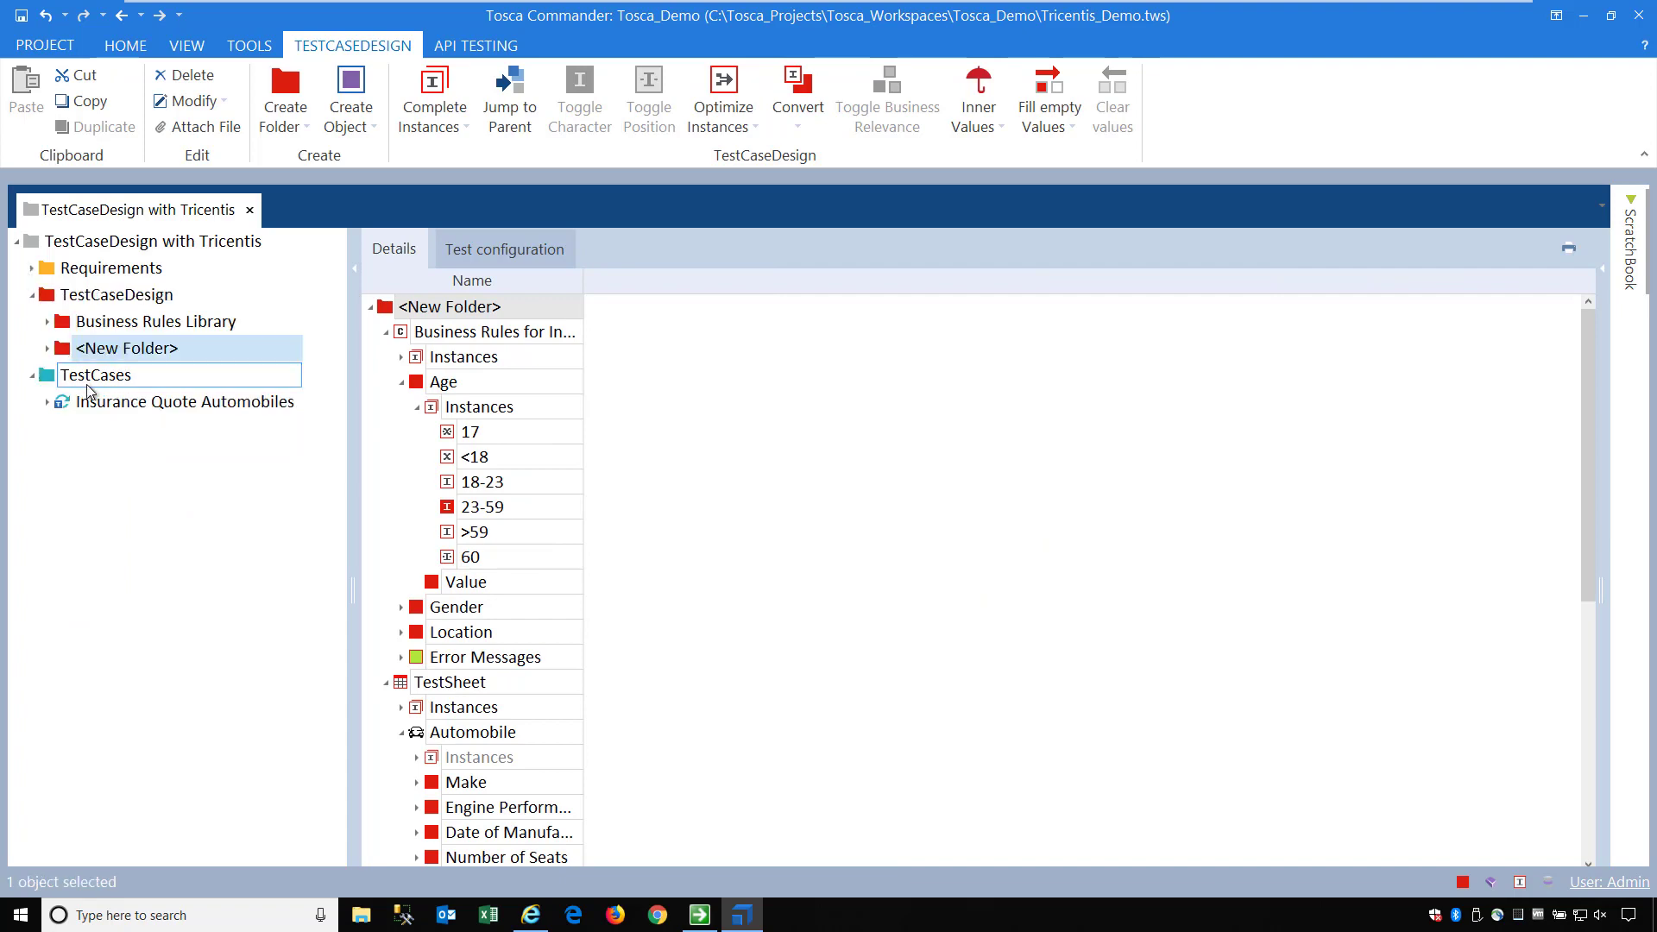
Instantiate the Insurance Quote Automobiles template from its linked TestSheet
left_click(160, 402)
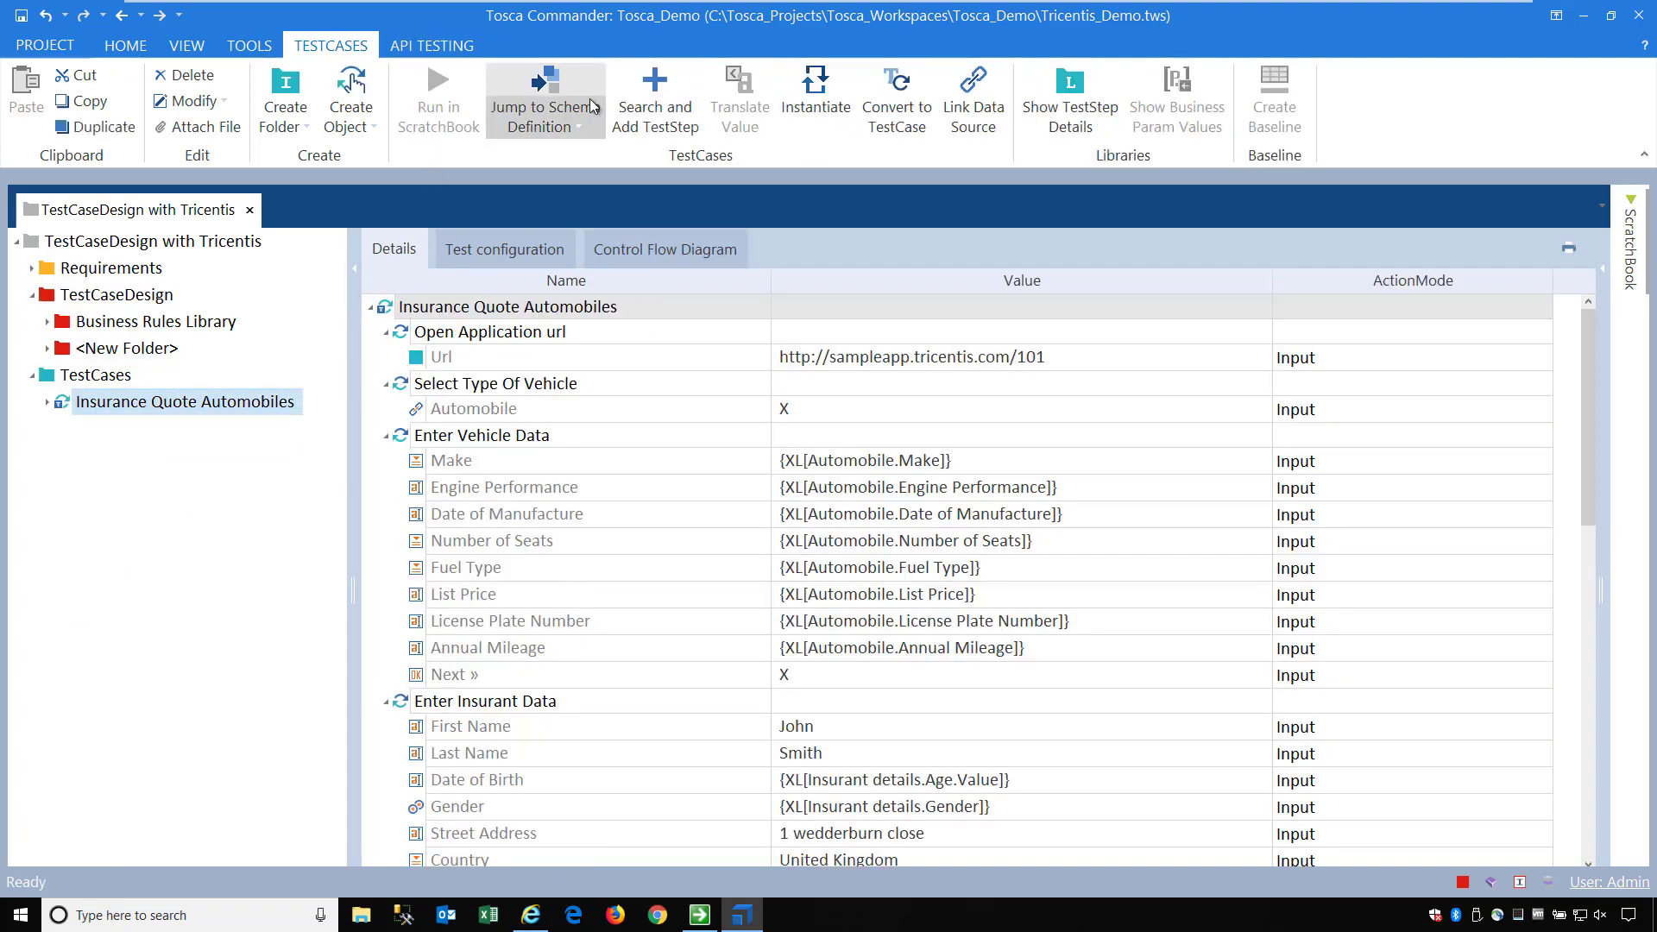
left_click(816, 102)
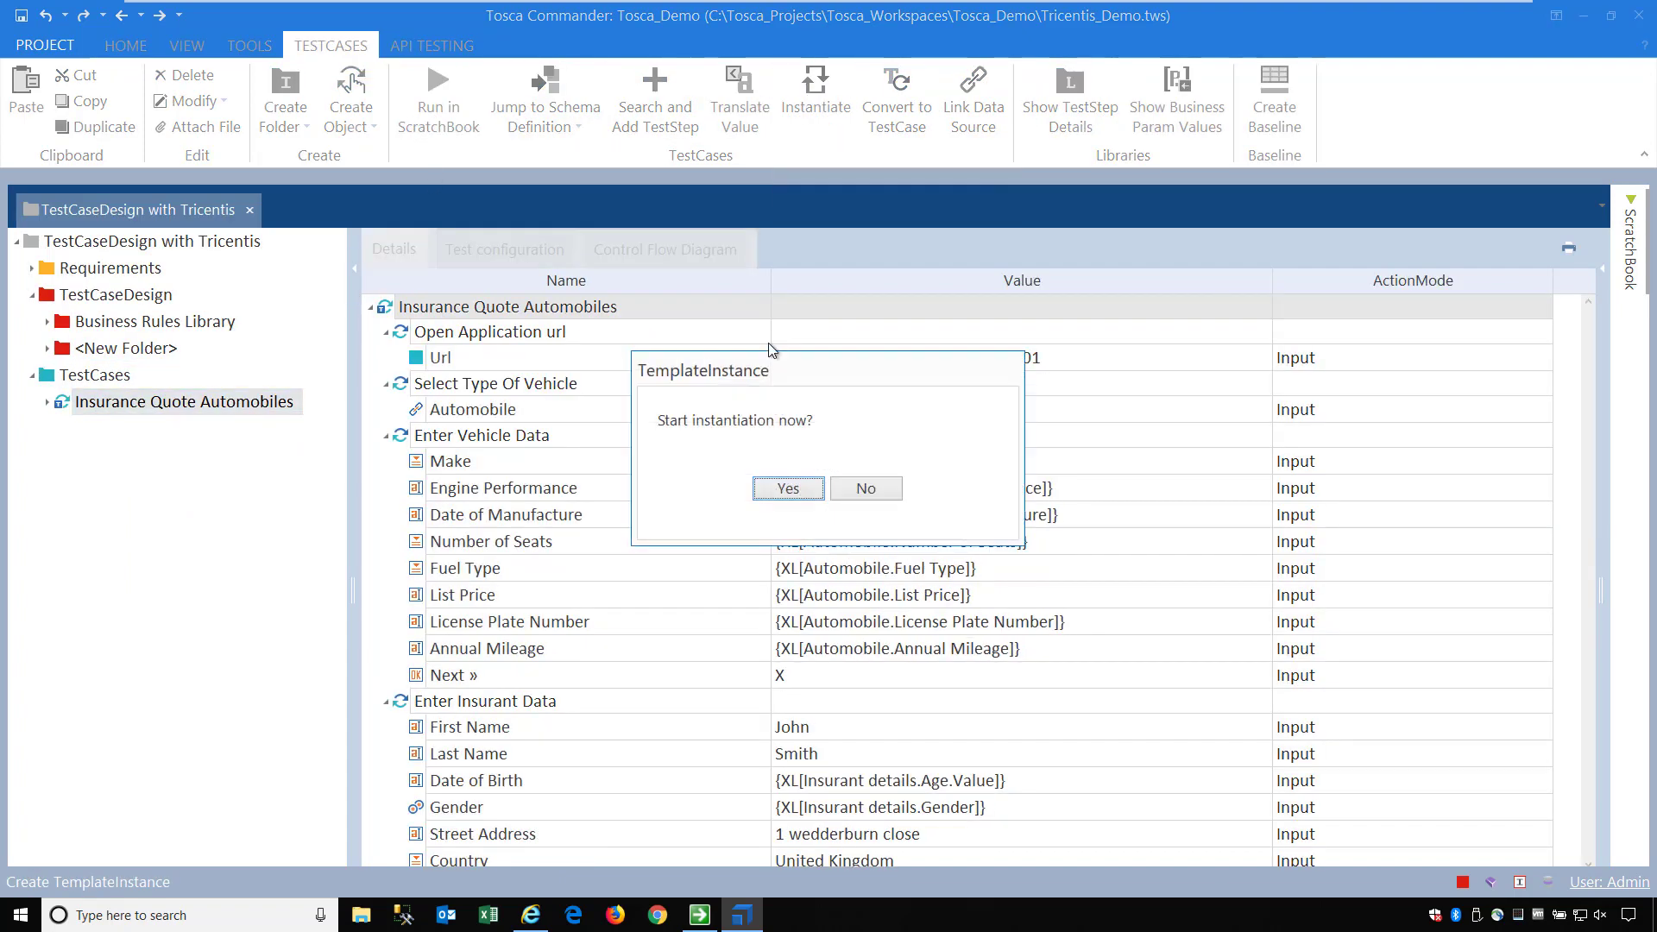
left_click(788, 486)
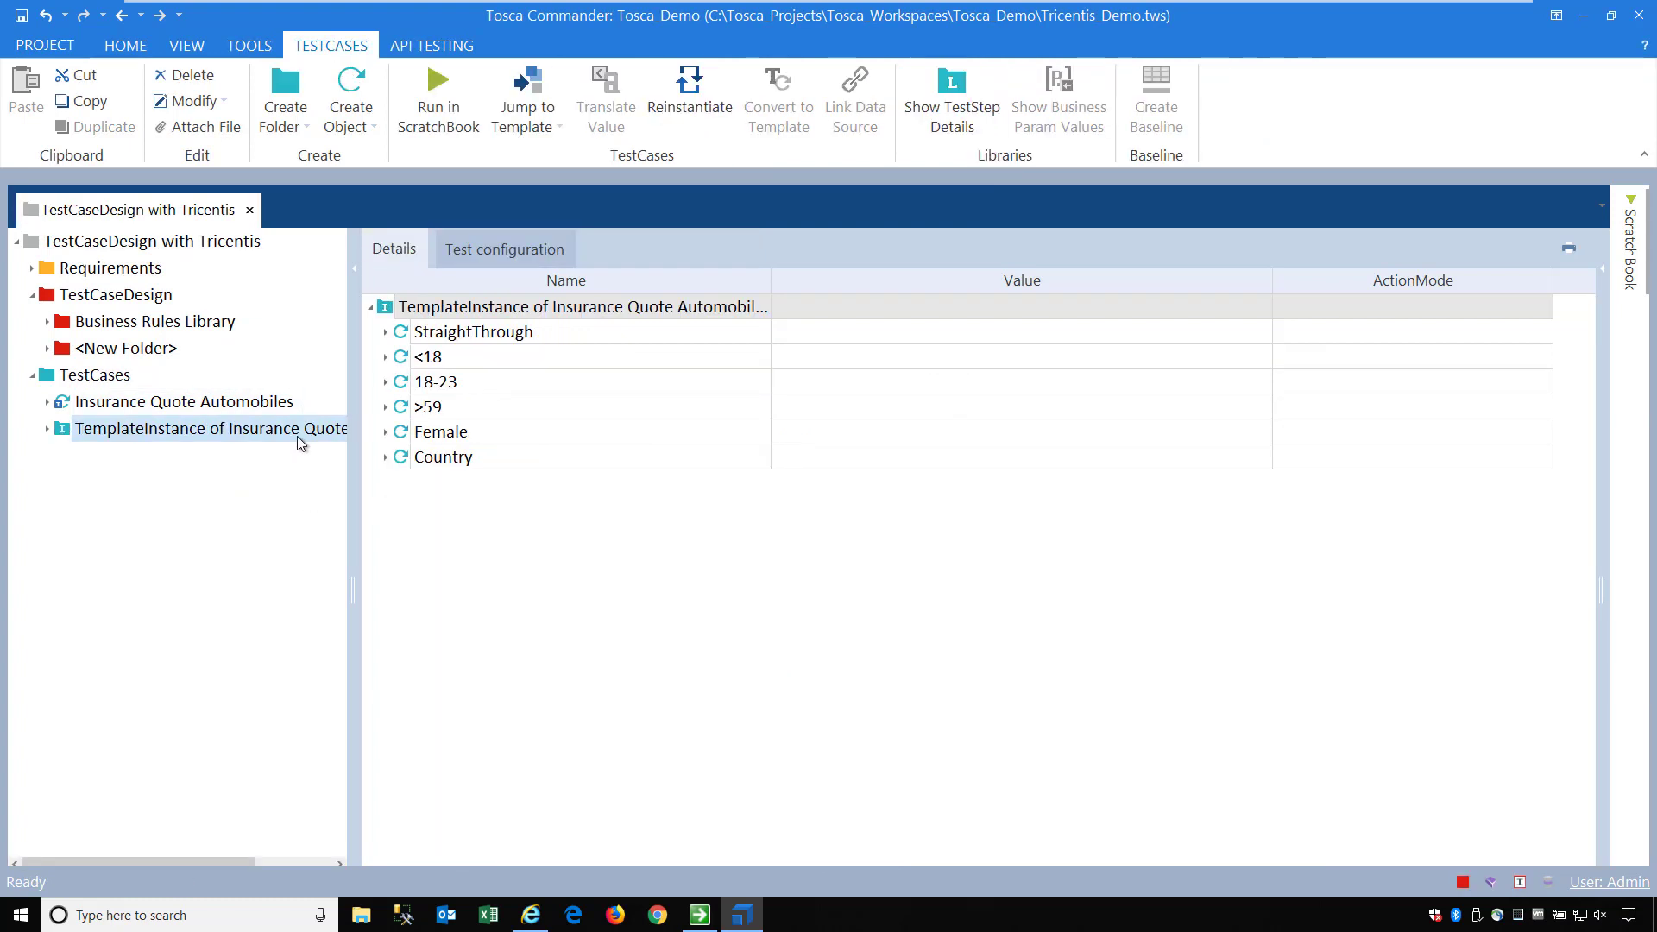
Expand <New Folder>, view the TestSheet's instances and compare them with the test cases in the generated TemplateInstance
left_click(48, 347)
left_click(121, 402)
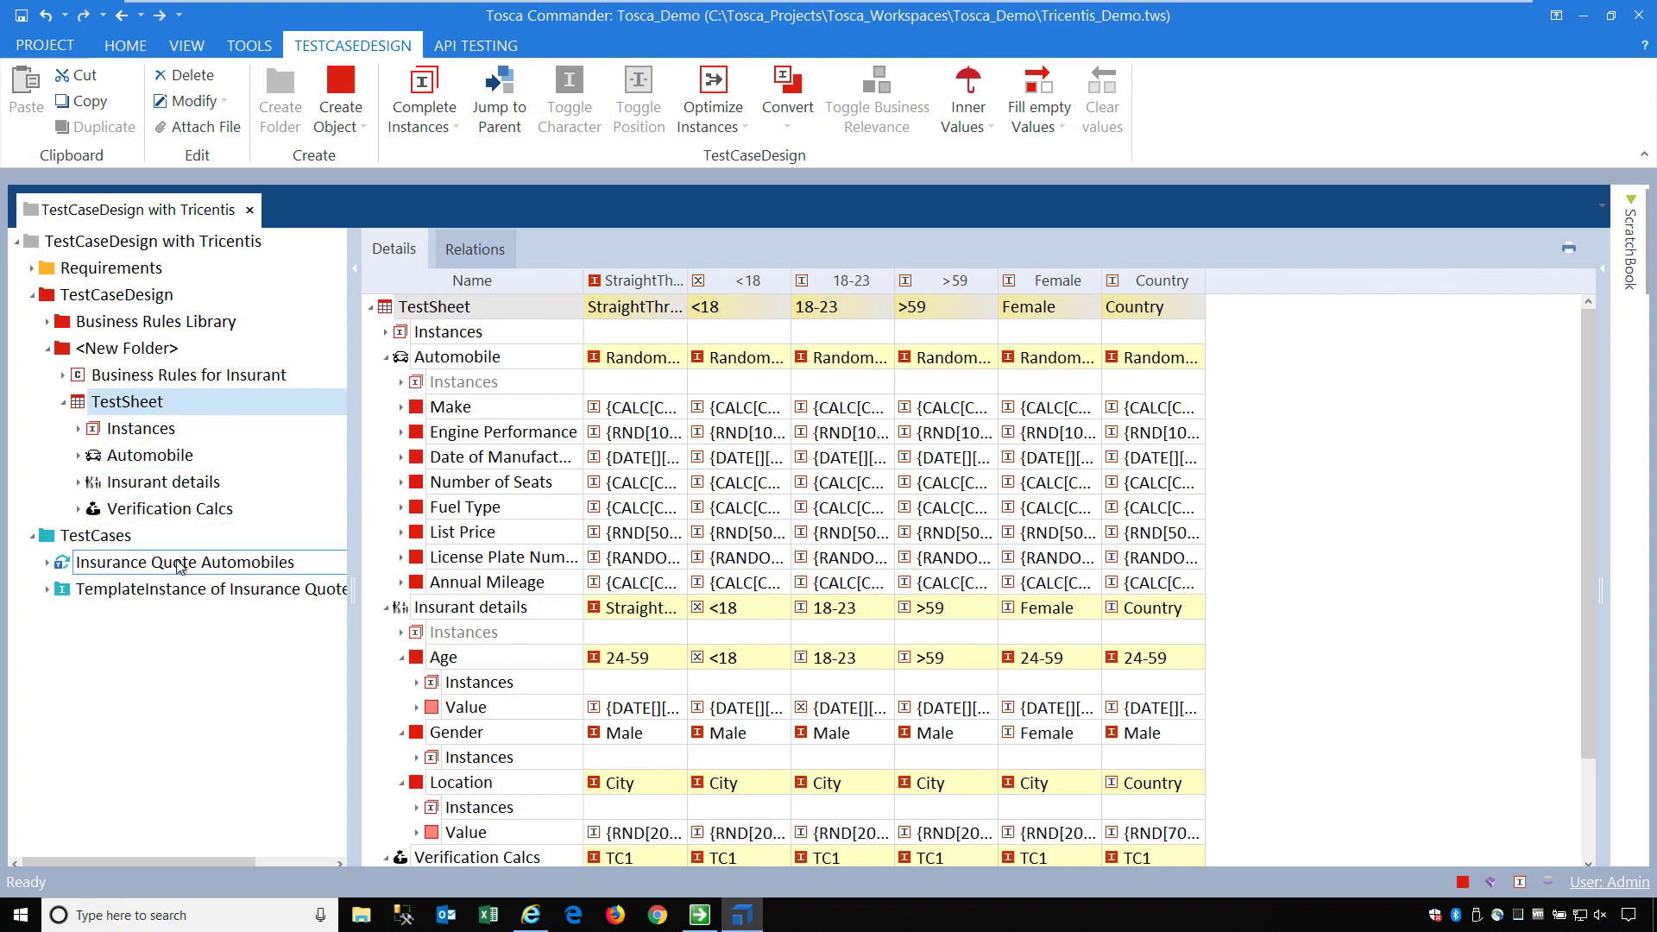
left_click(176, 588)
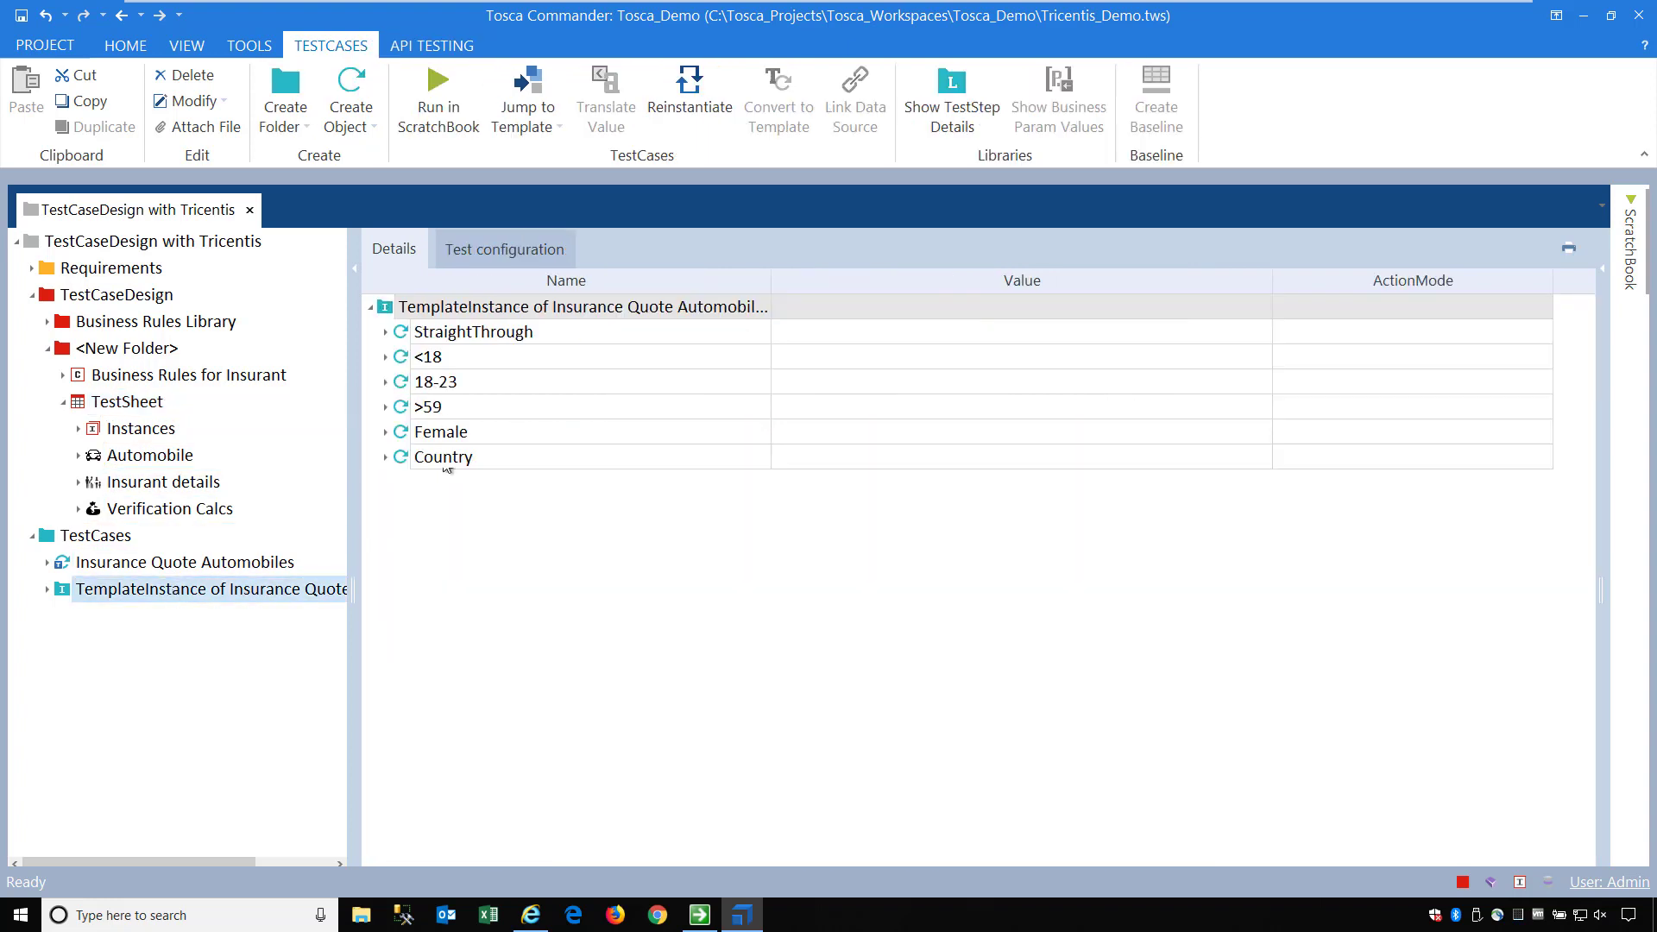
Fully expand the StraightThrough test case in the TemplateInstance and widen the Value column
left_click(385, 333)
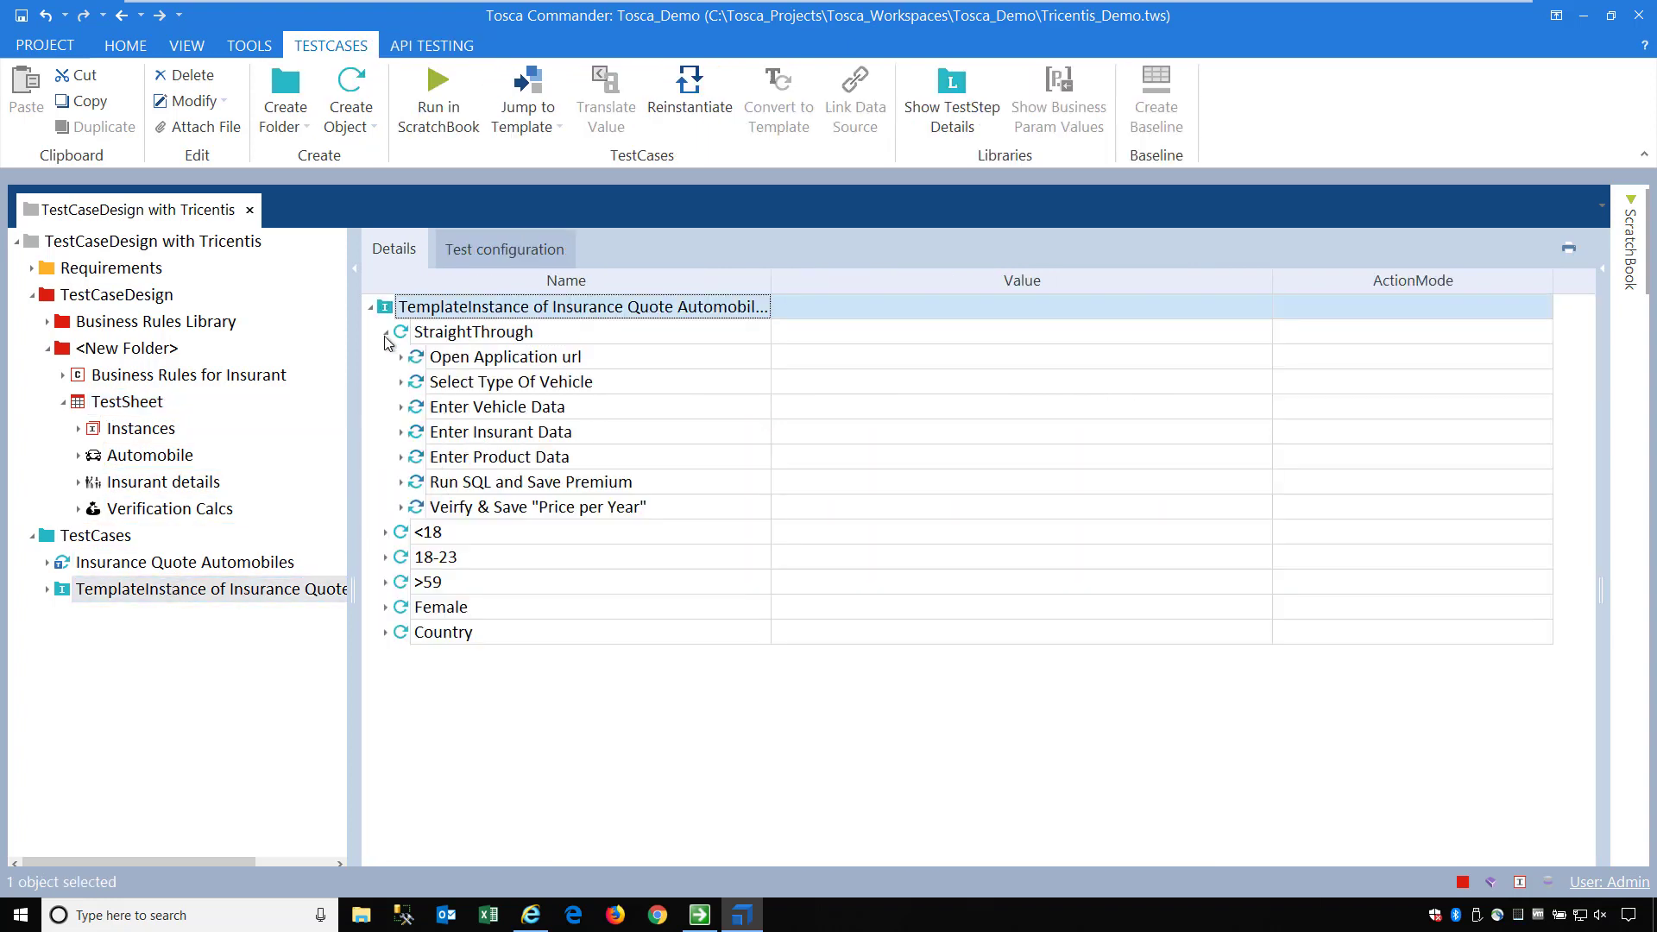
right_click(477, 332)
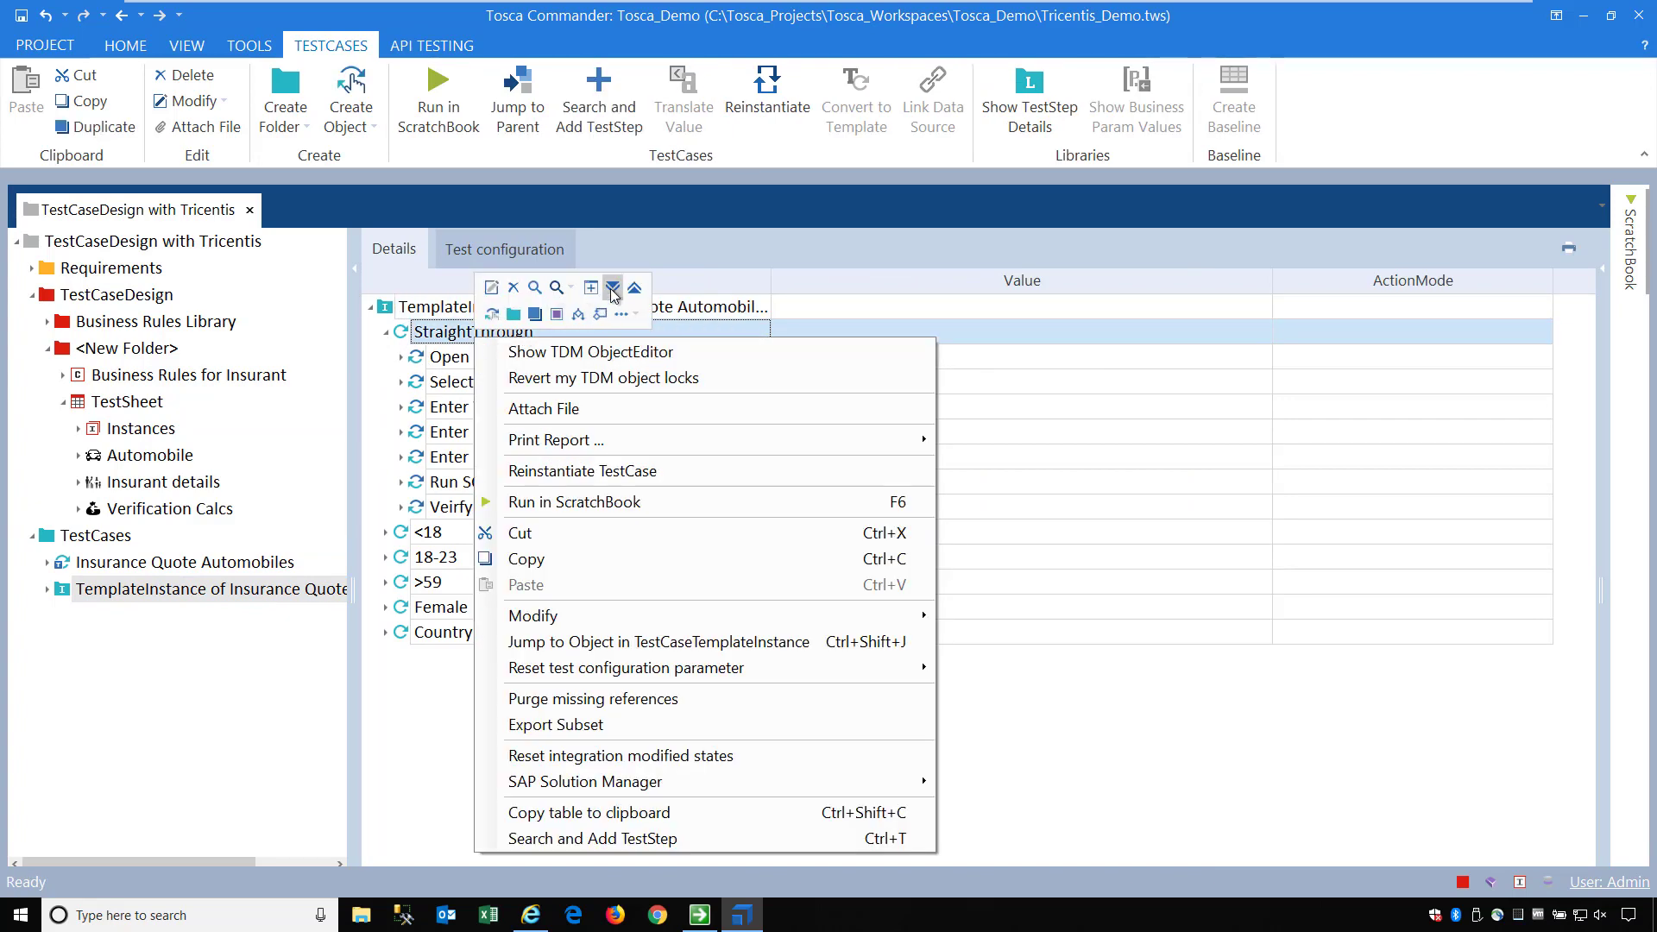
left_click(613, 289)
left_click(672, 412)
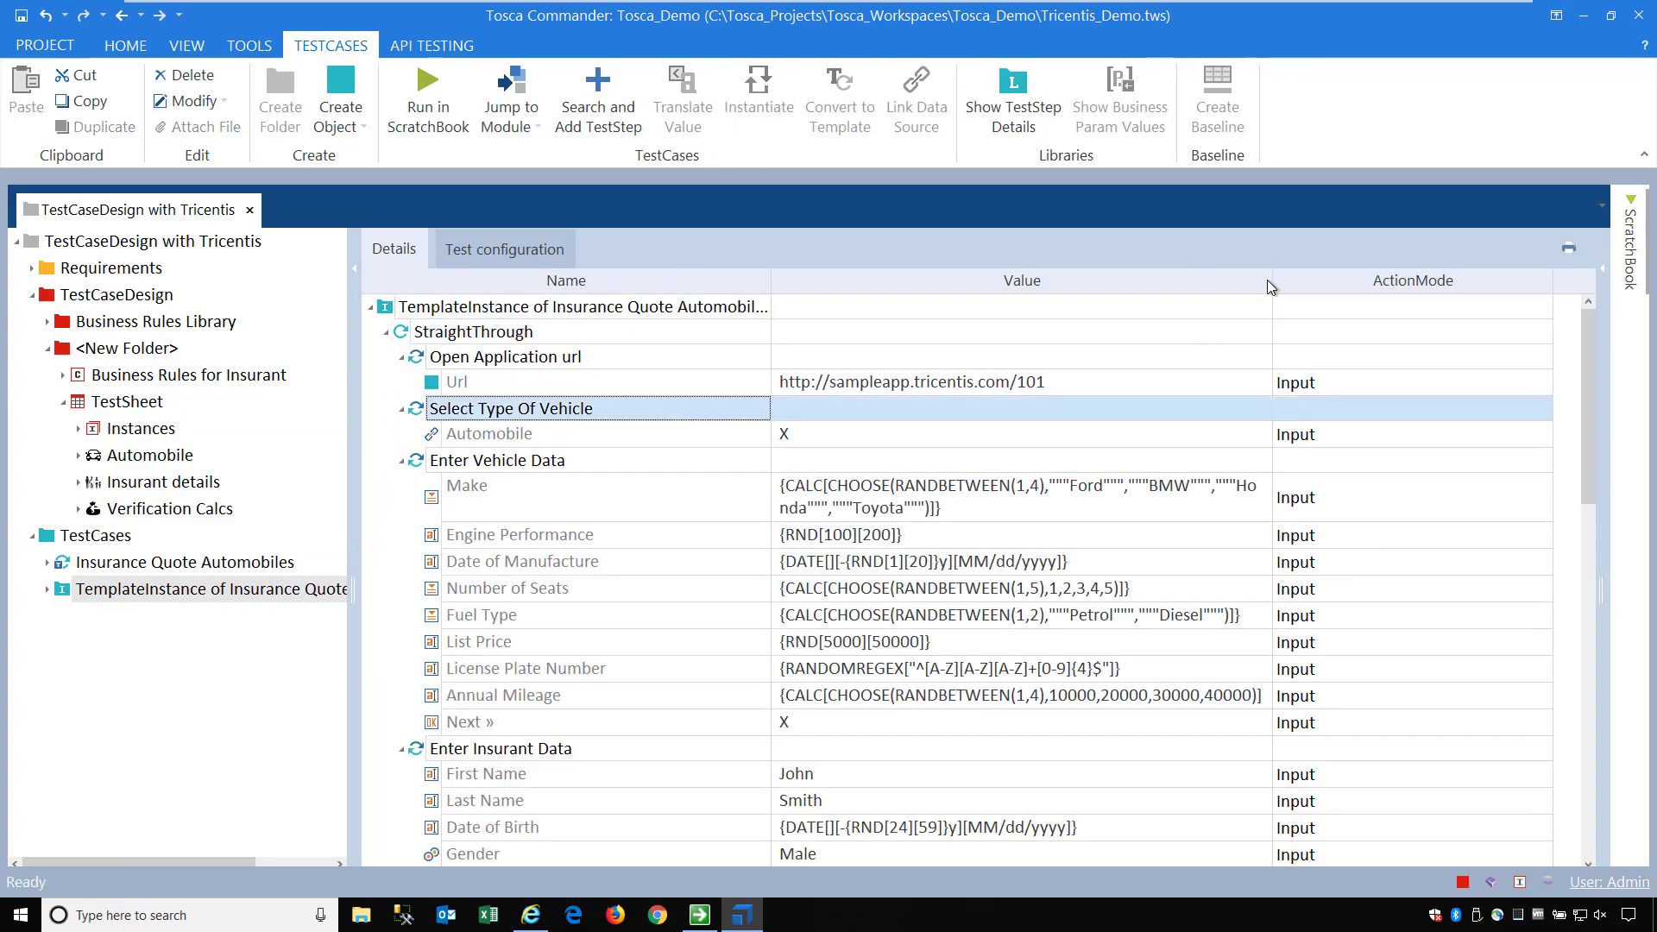
left_click_drag(1269, 287, 1437, 283)
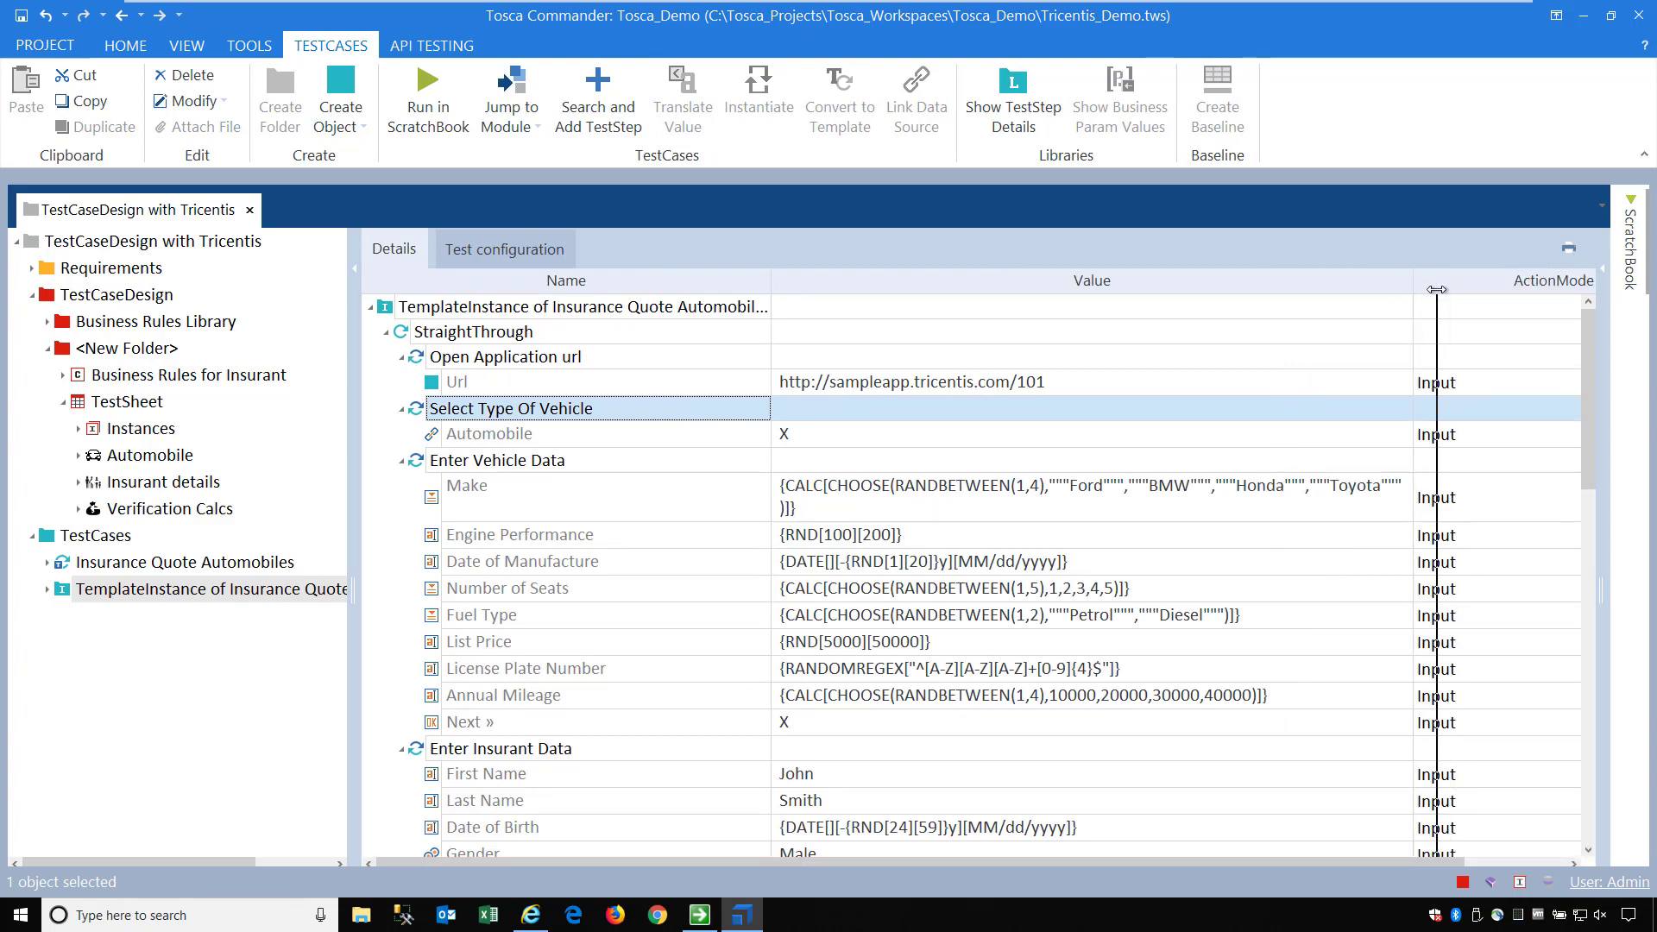
Examine StraightThrough's generated values, including Gender, Zip Code, the SQL Statement and the price-per-year verifications
scroll(932, 592, "down", 1)
scroll(932, 592, "down", 2)
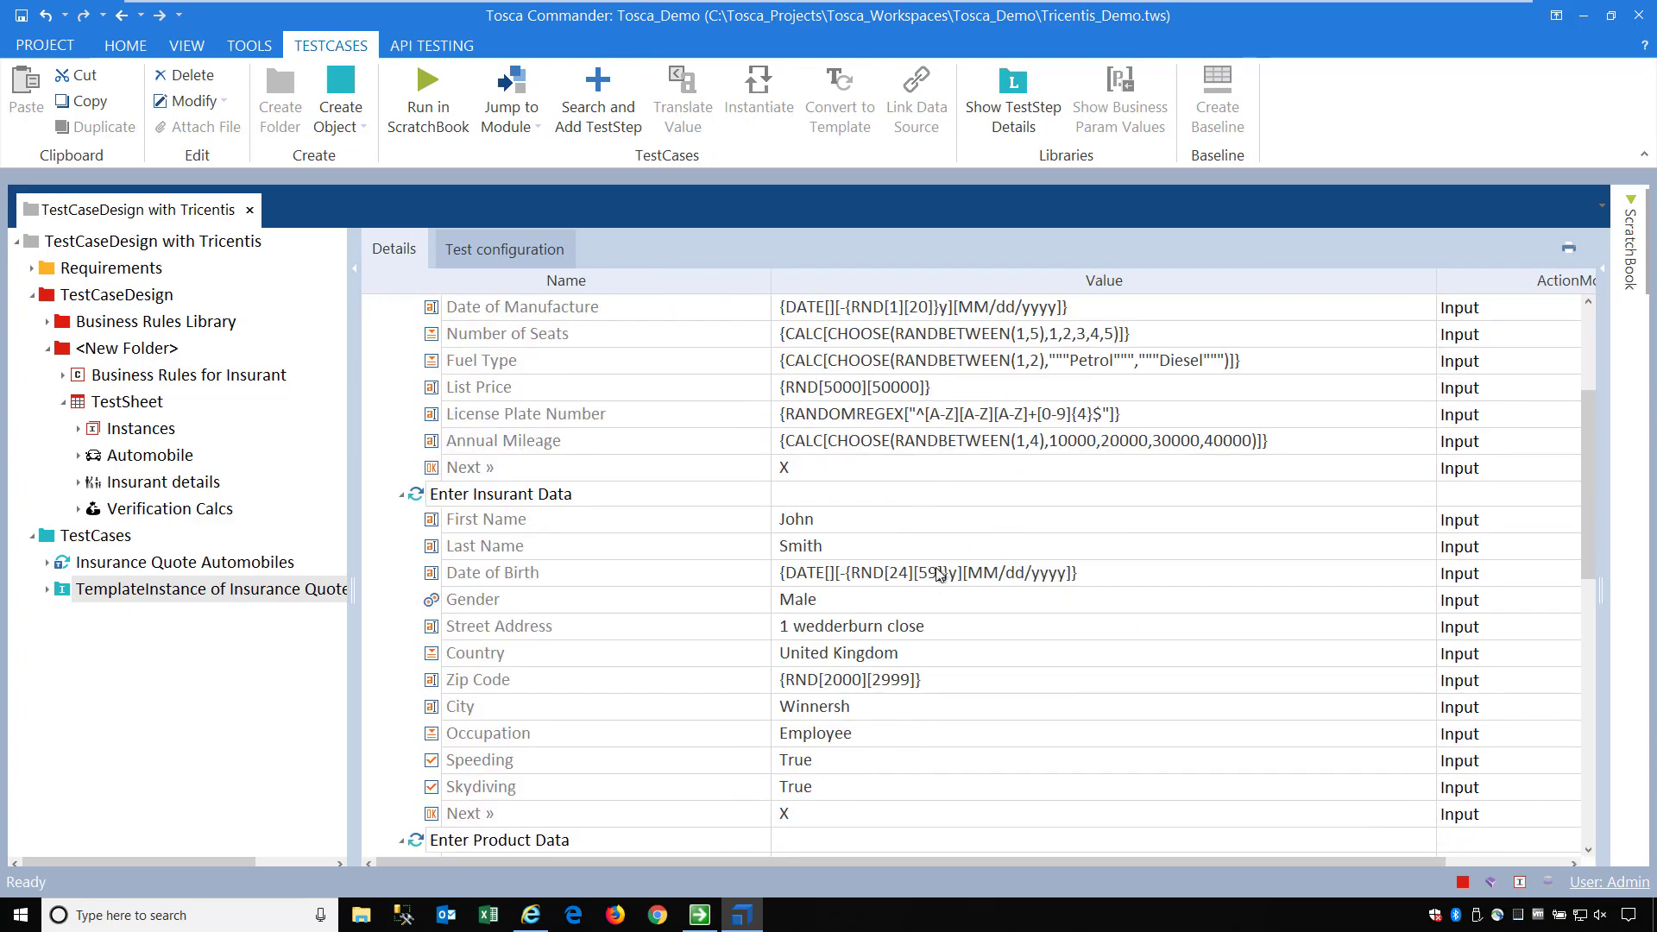
scroll(907, 526, "down", 2)
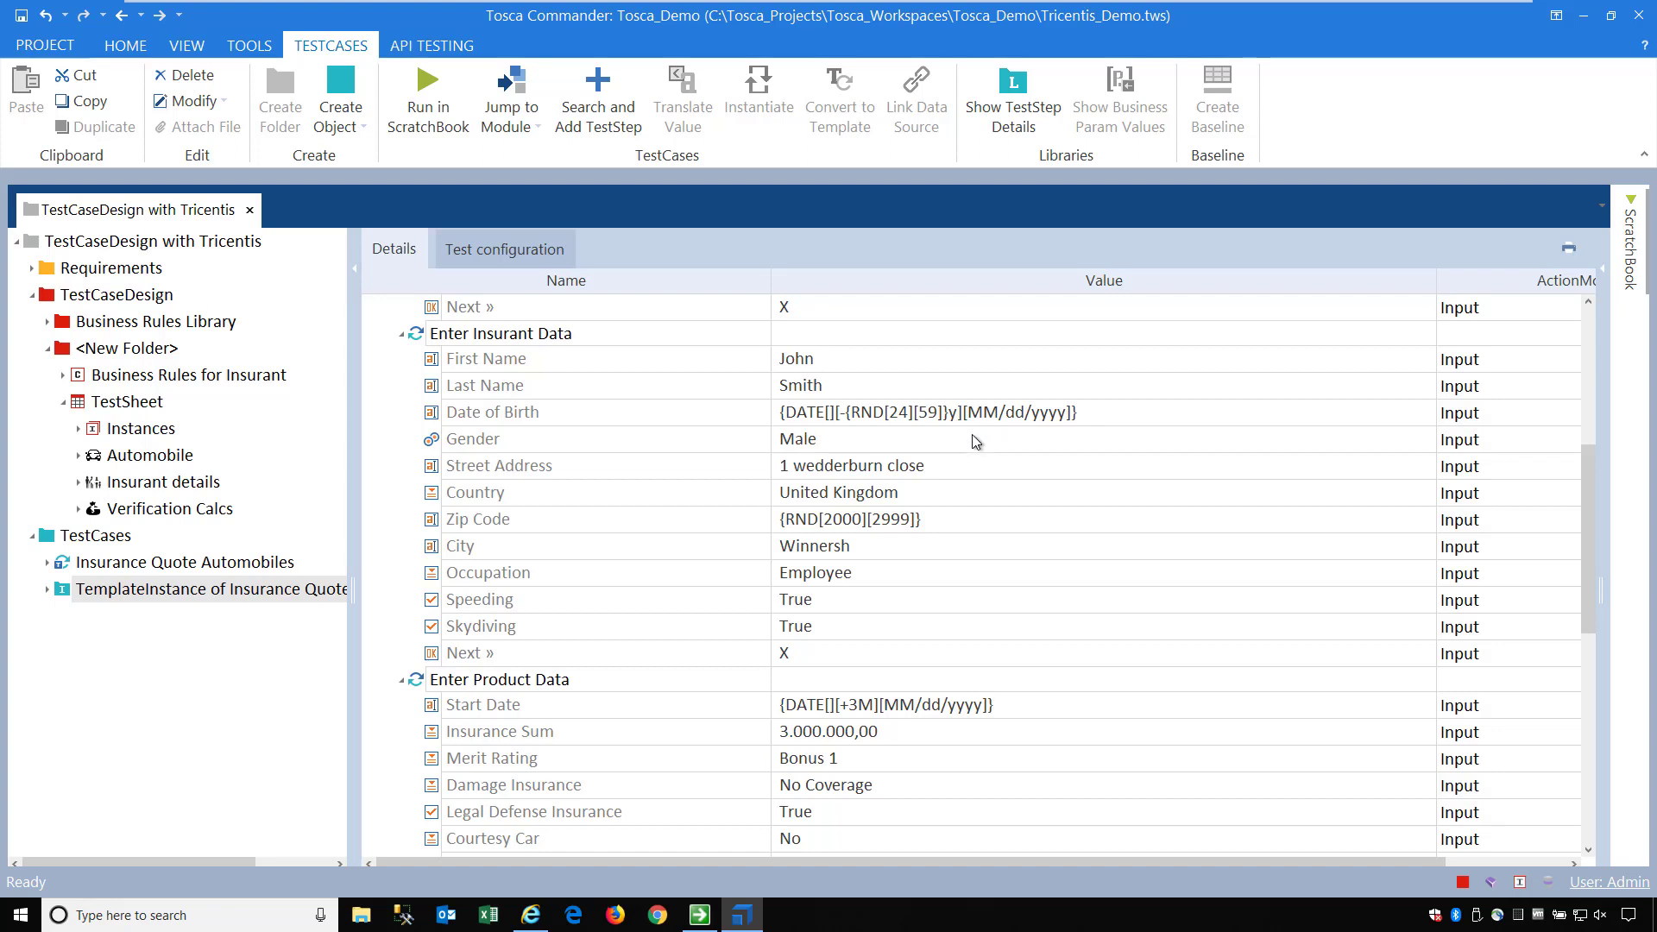
left_click(799, 447)
left_click(804, 525)
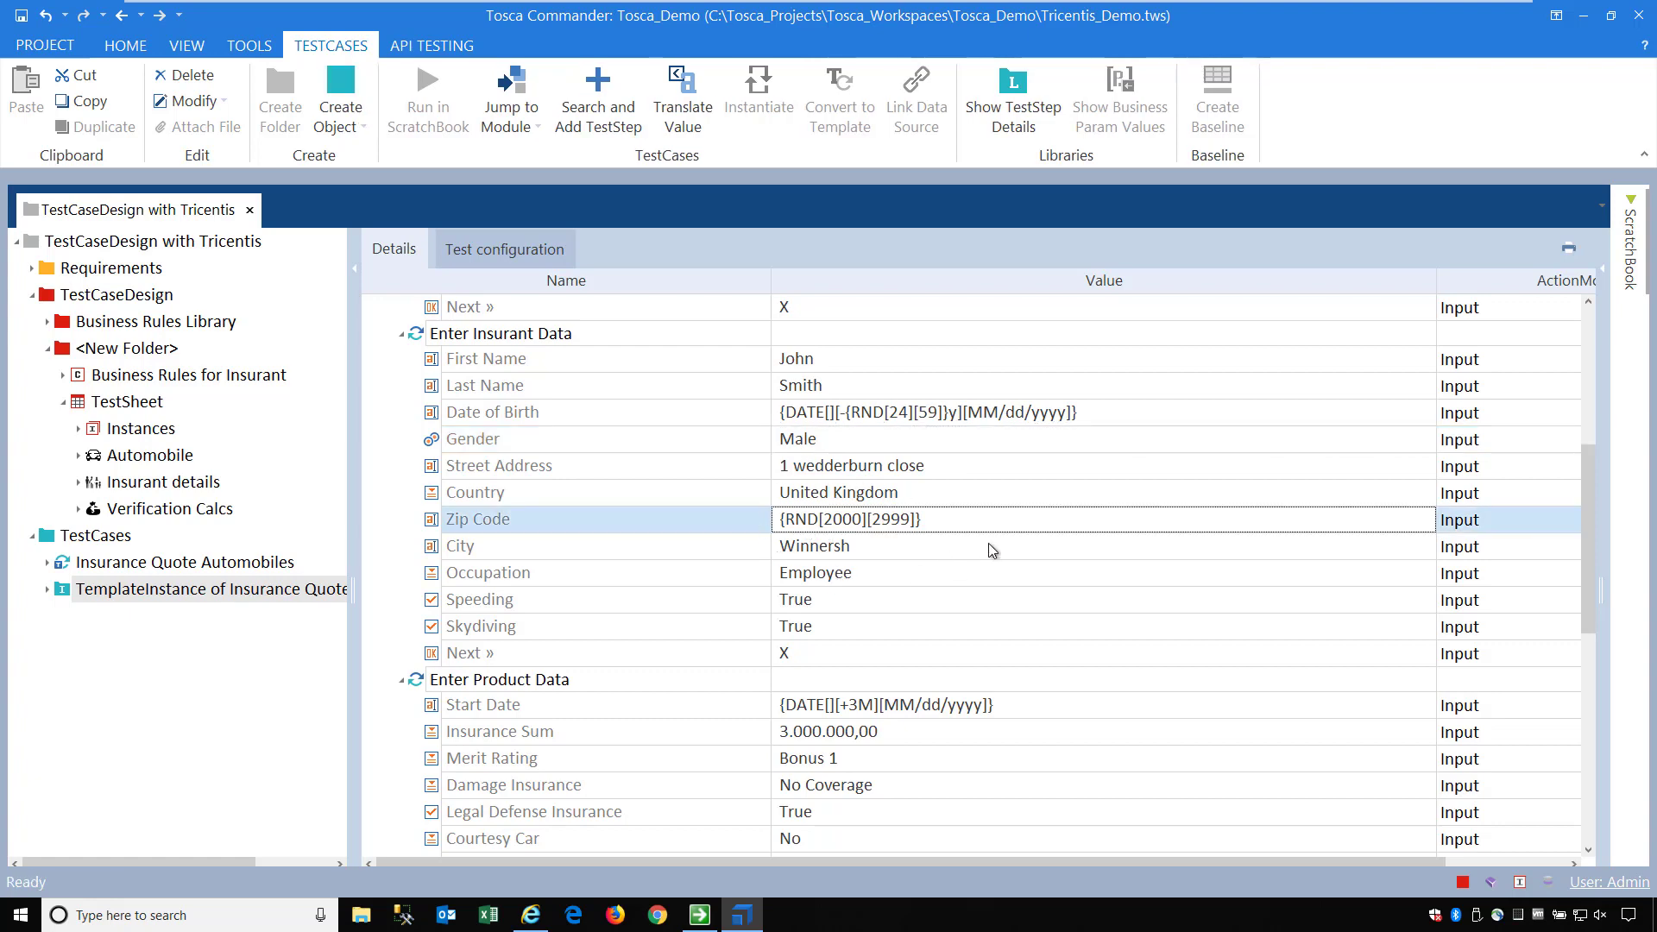
scroll(988, 542, "down", 7)
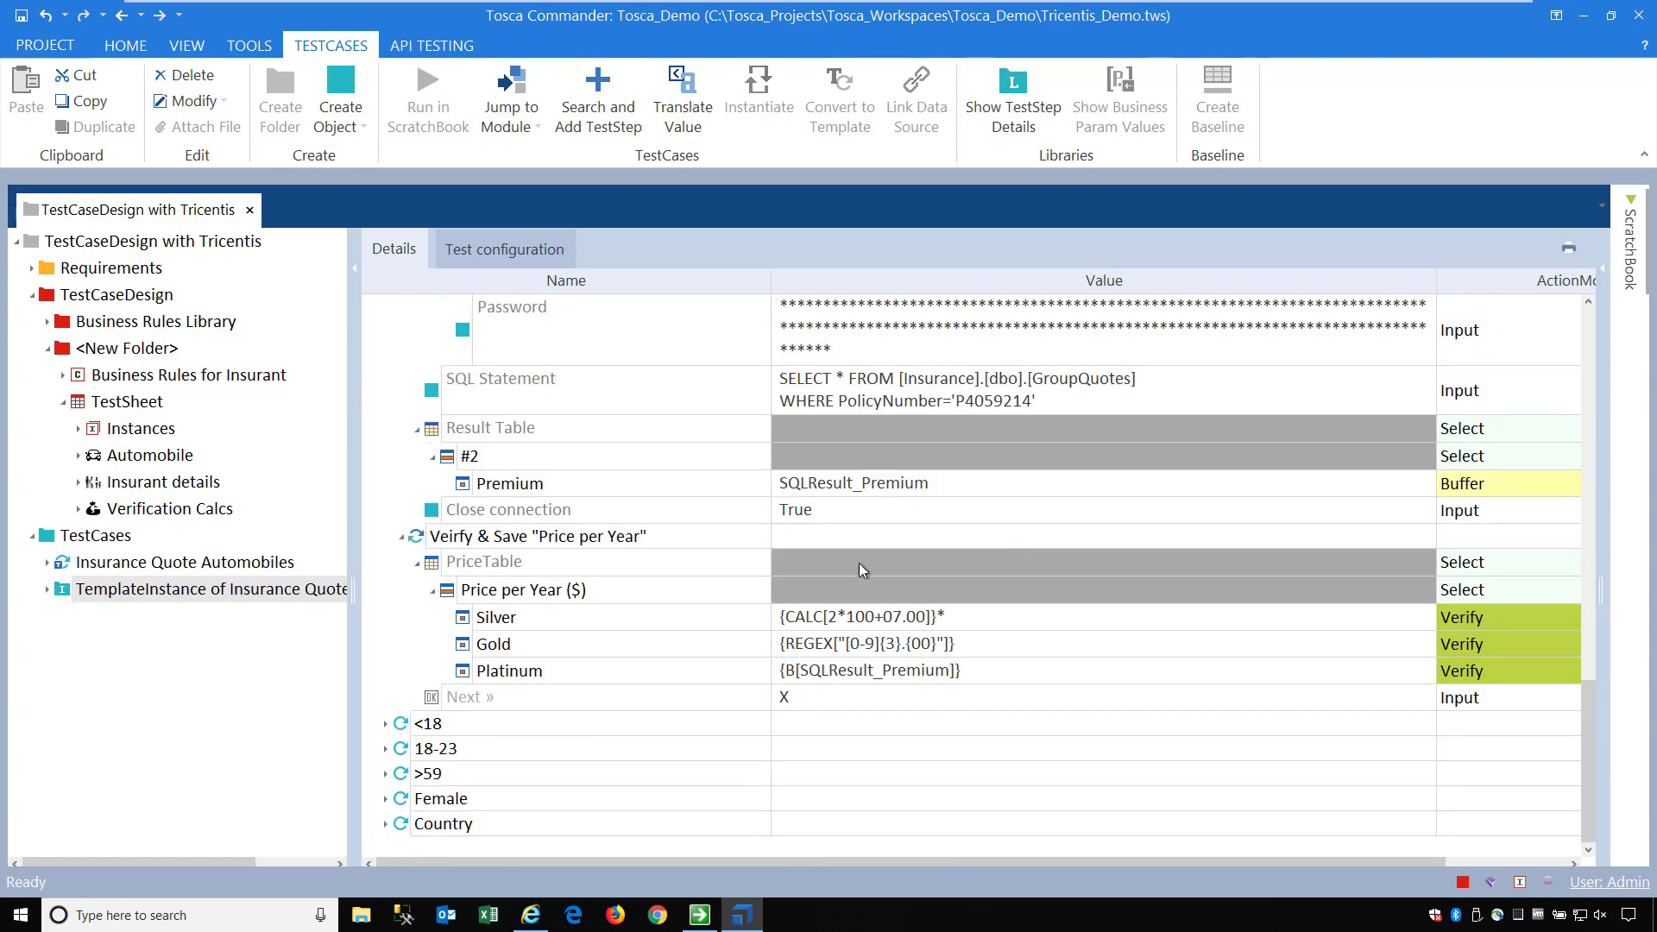
left_click(598, 546)
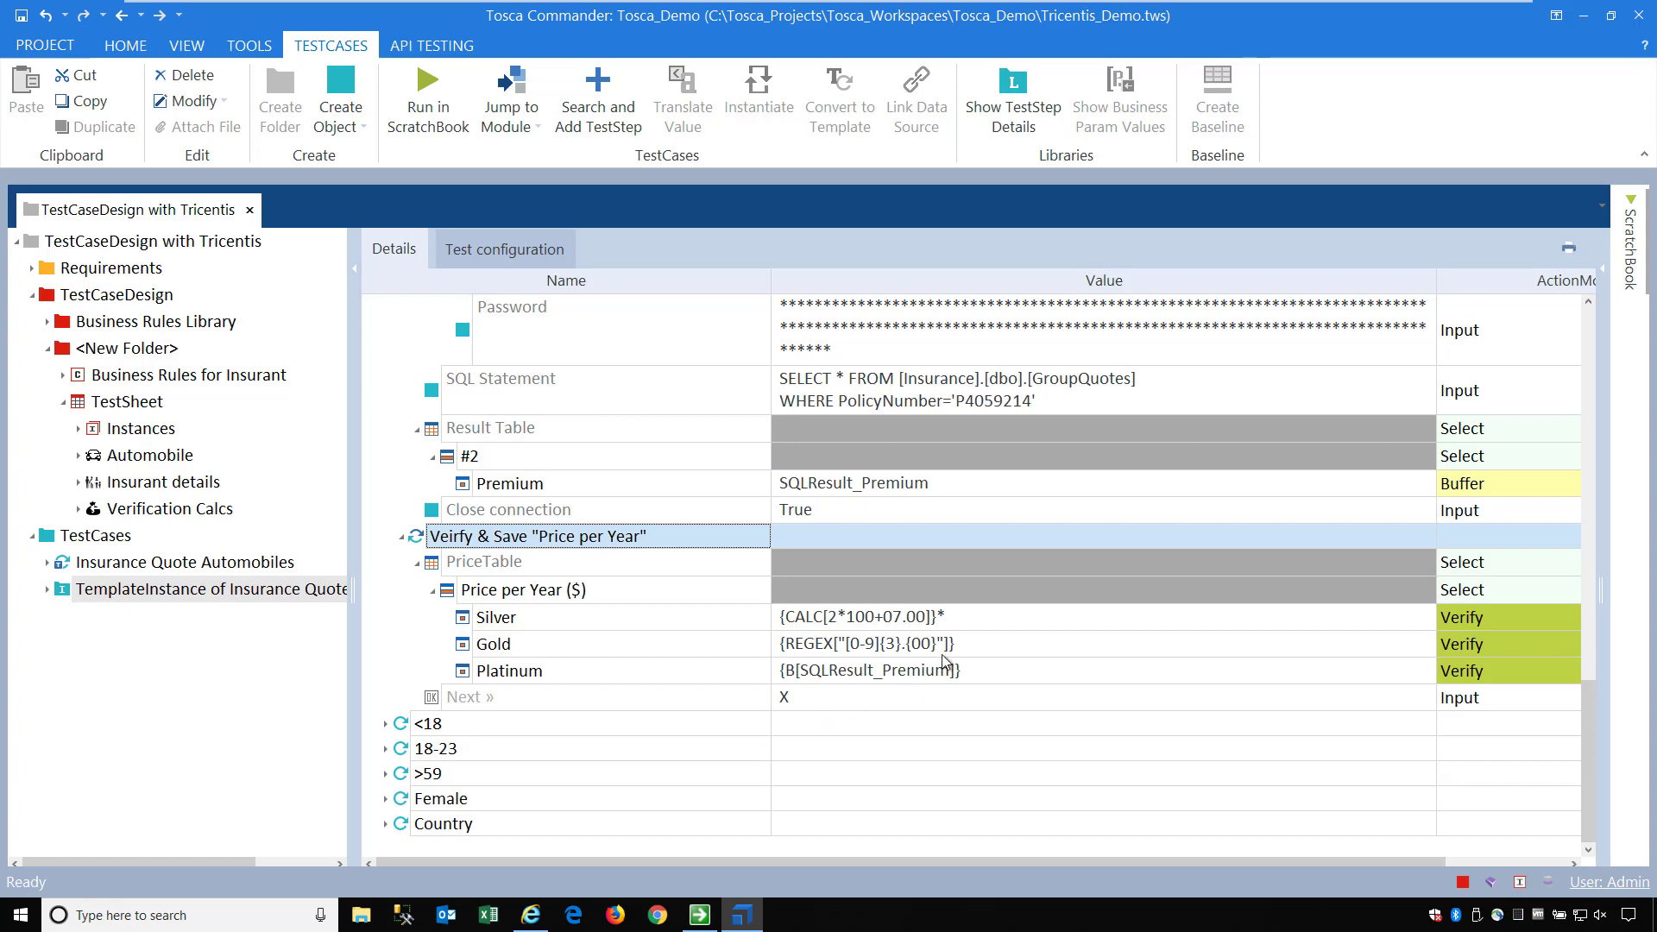
scroll(945, 662, "up", 2)
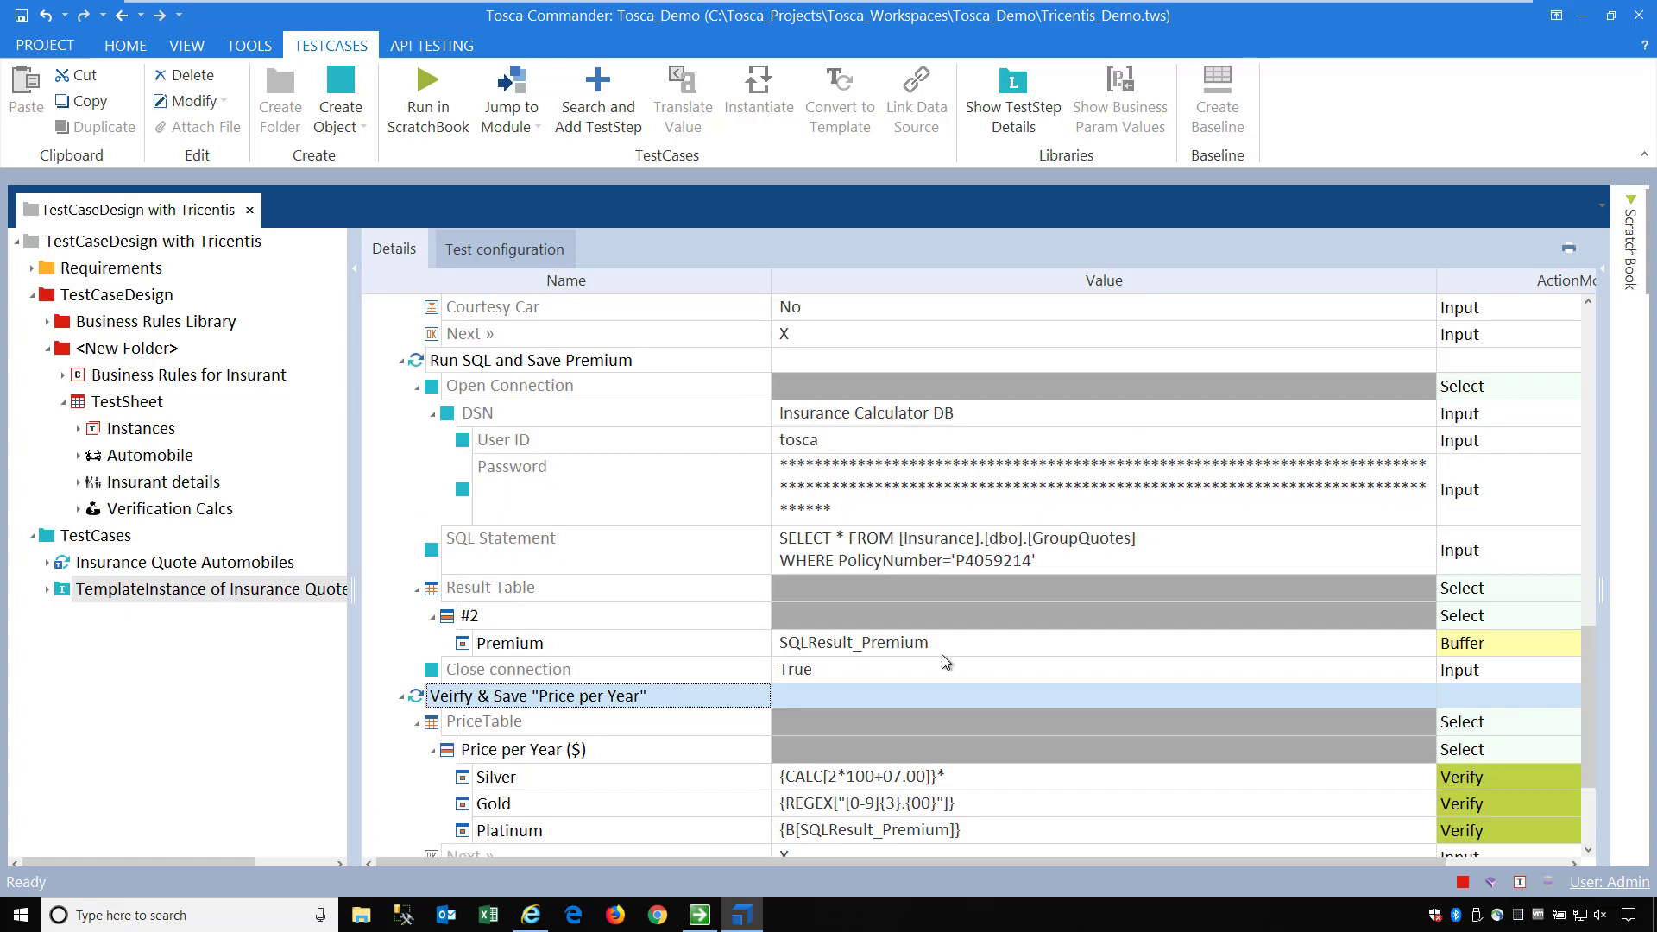
left_click(938, 555)
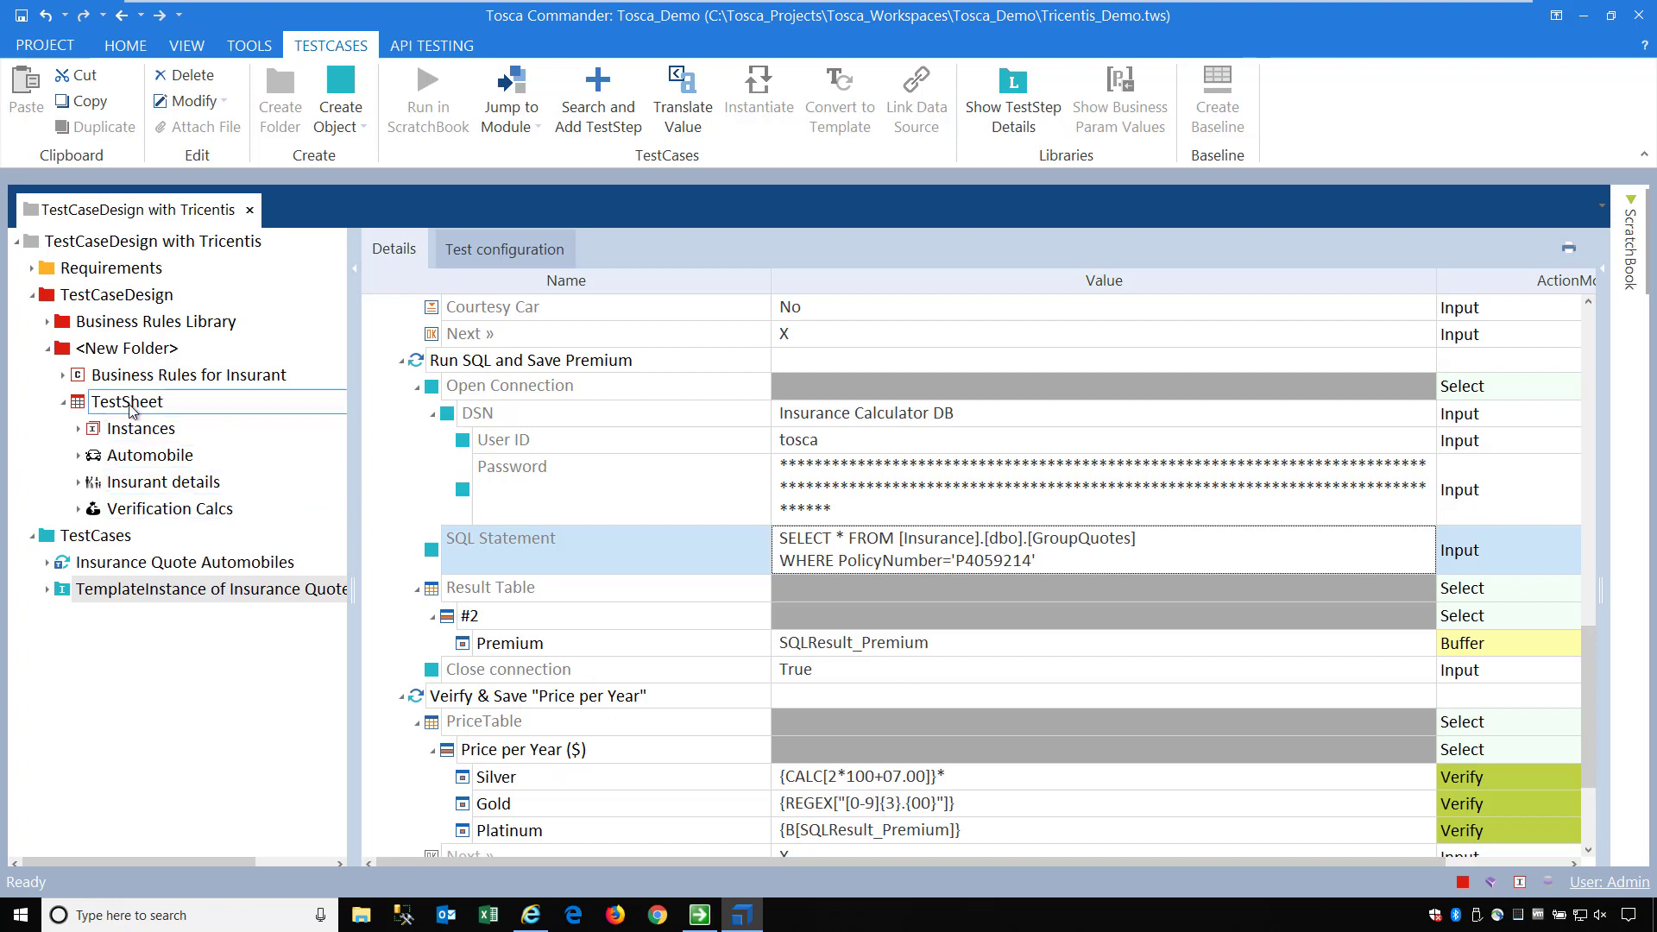
Inspect the Platinum verification value for StraightThrough in the TestSheet's Verification Calcs, with the StraightThrough column widened
left_click(142, 508)
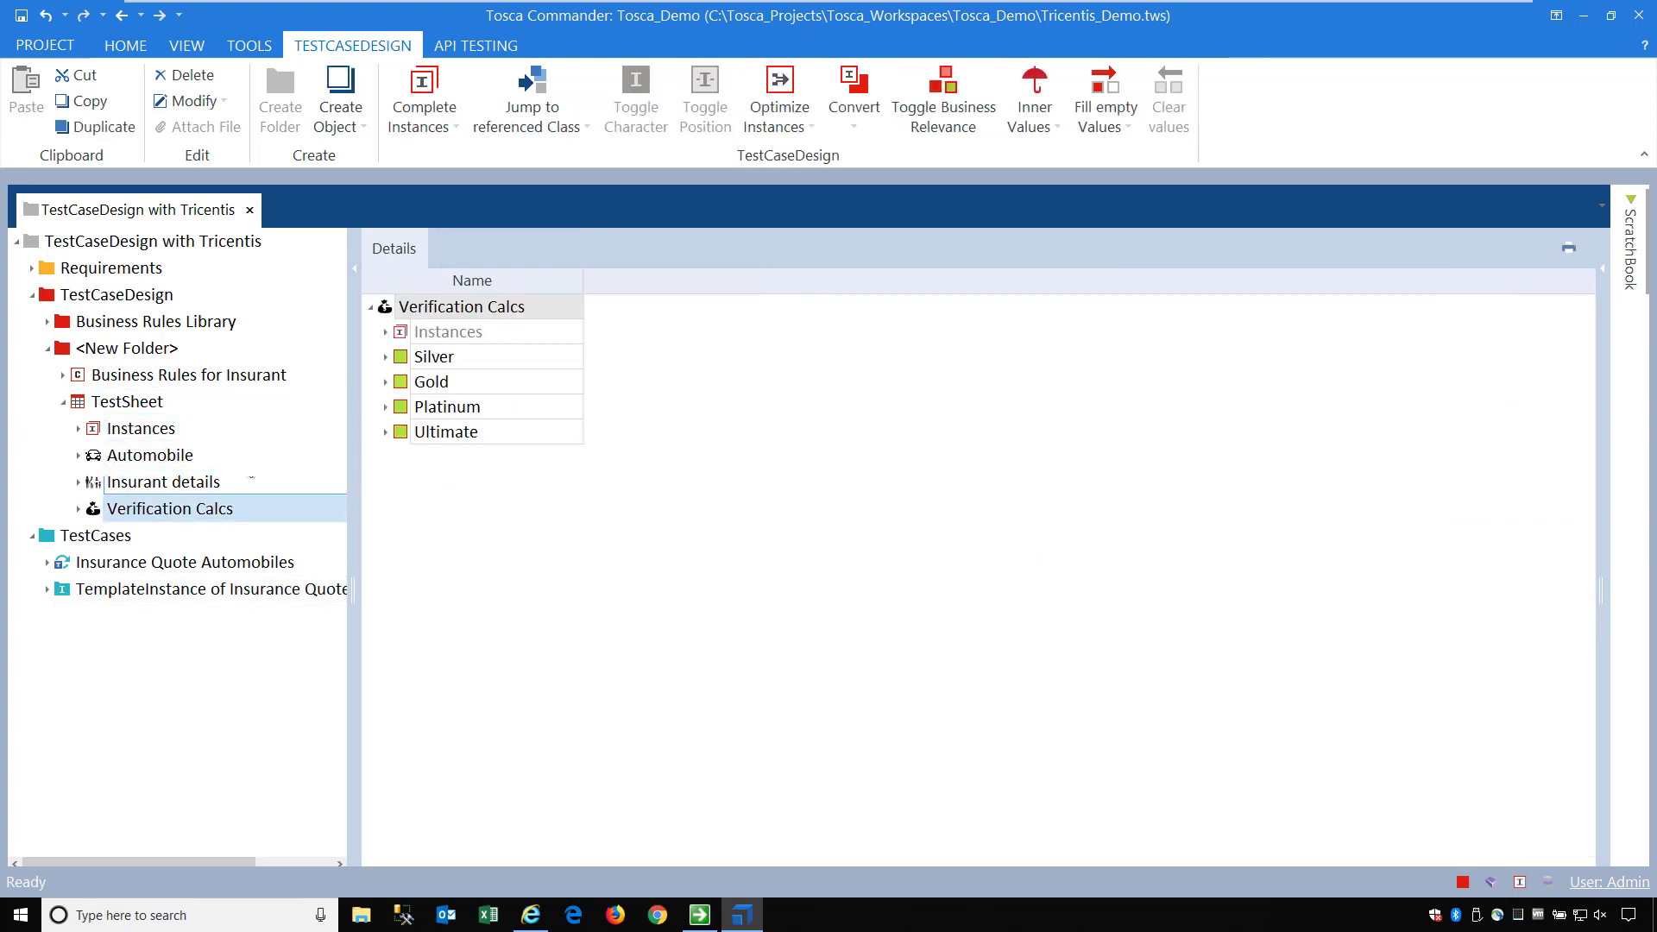
left_click(119, 408)
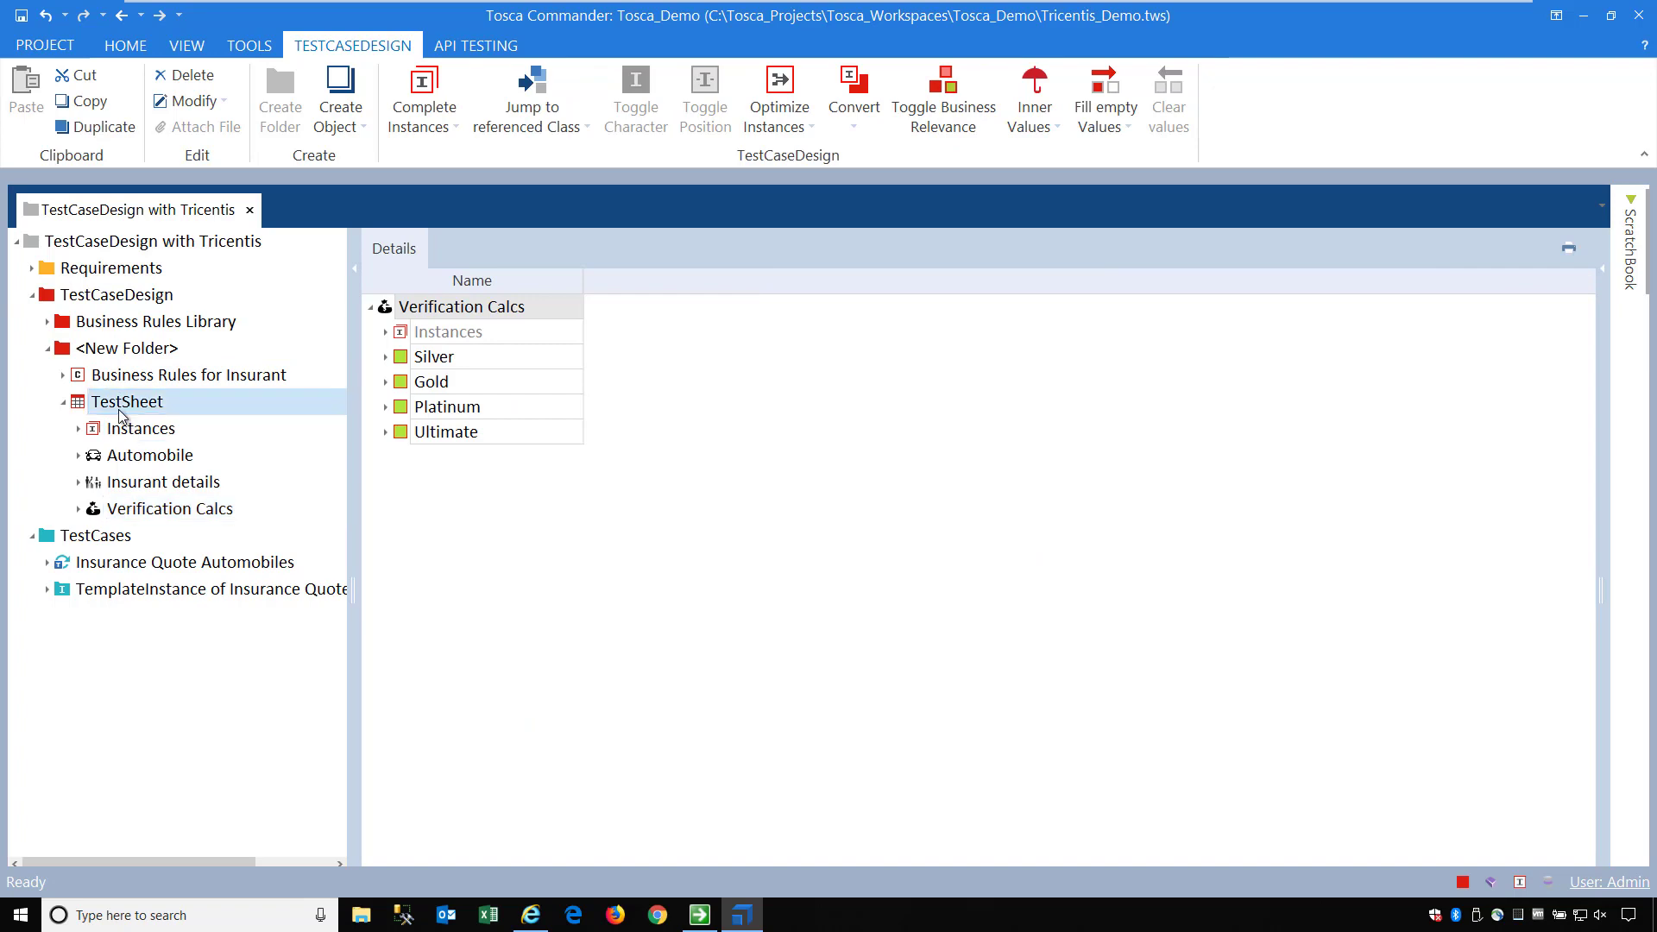
scroll(636, 552, "down", 2)
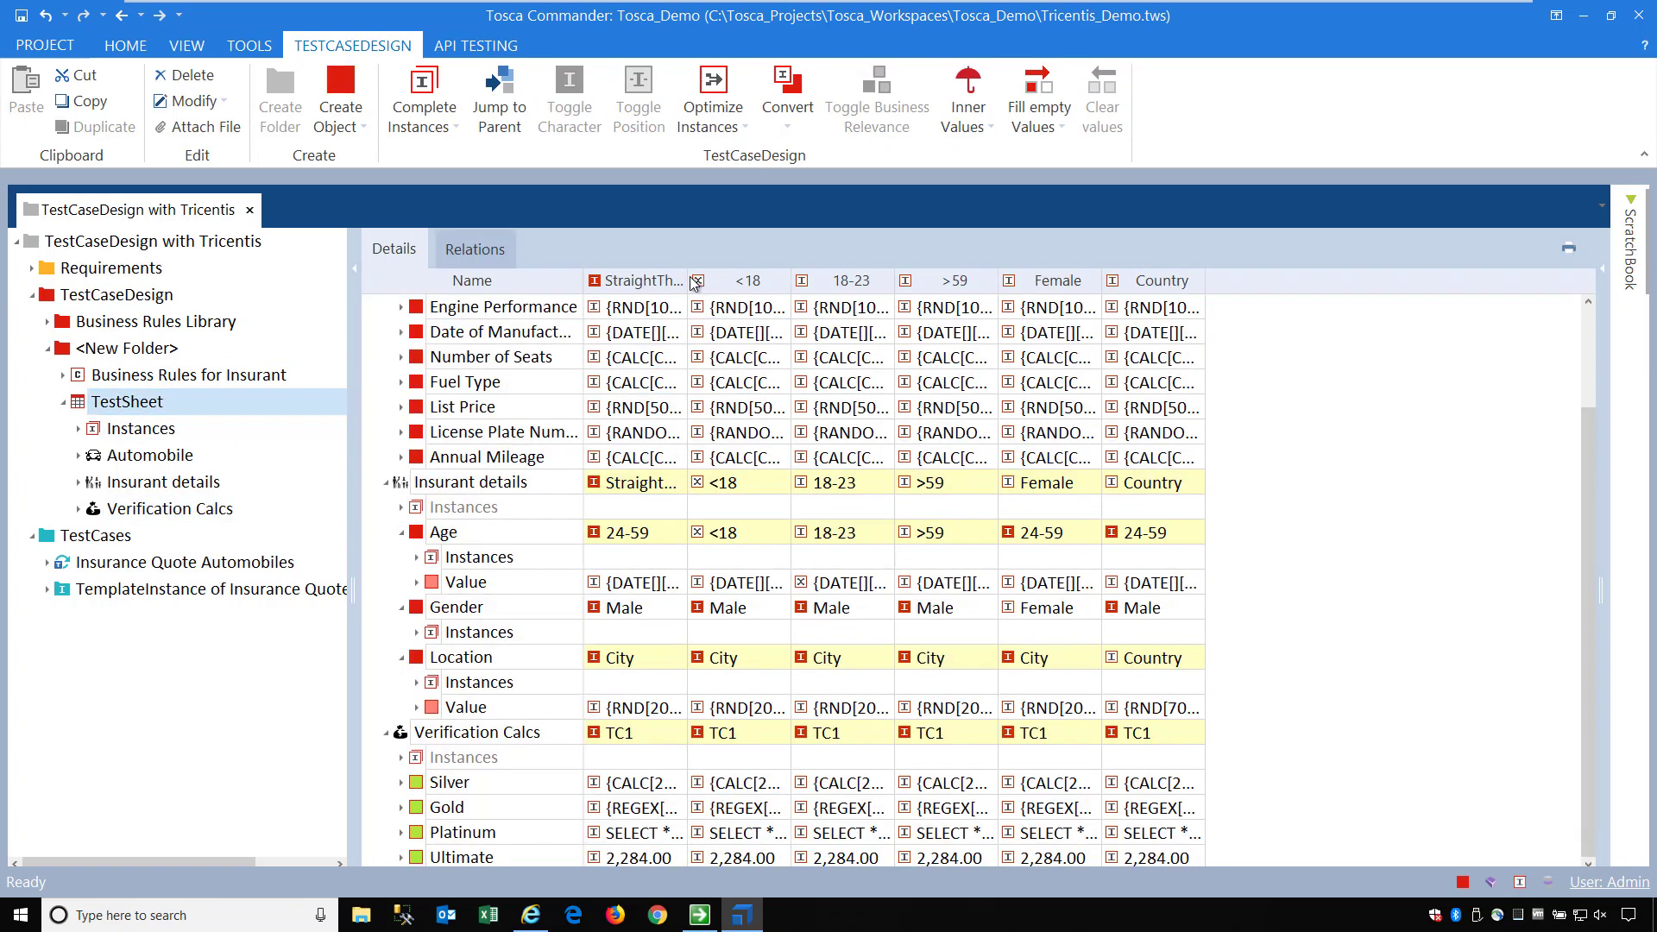
left_click_drag(685, 278, 906, 278)
left_click(730, 837)
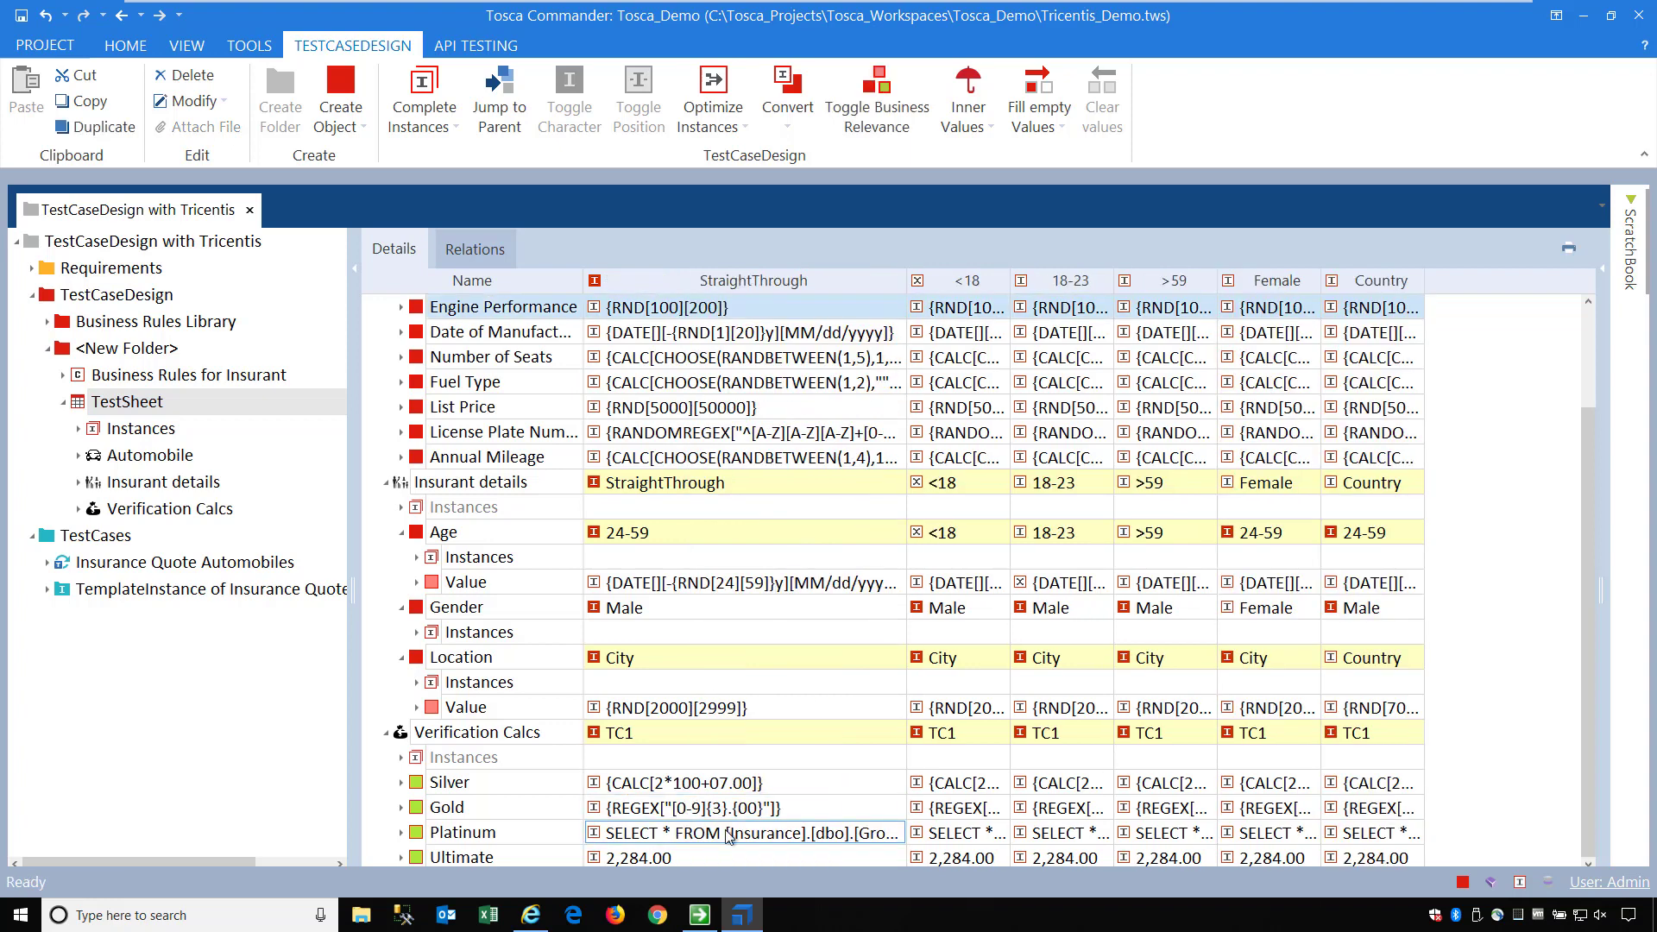
left_click(794, 838)
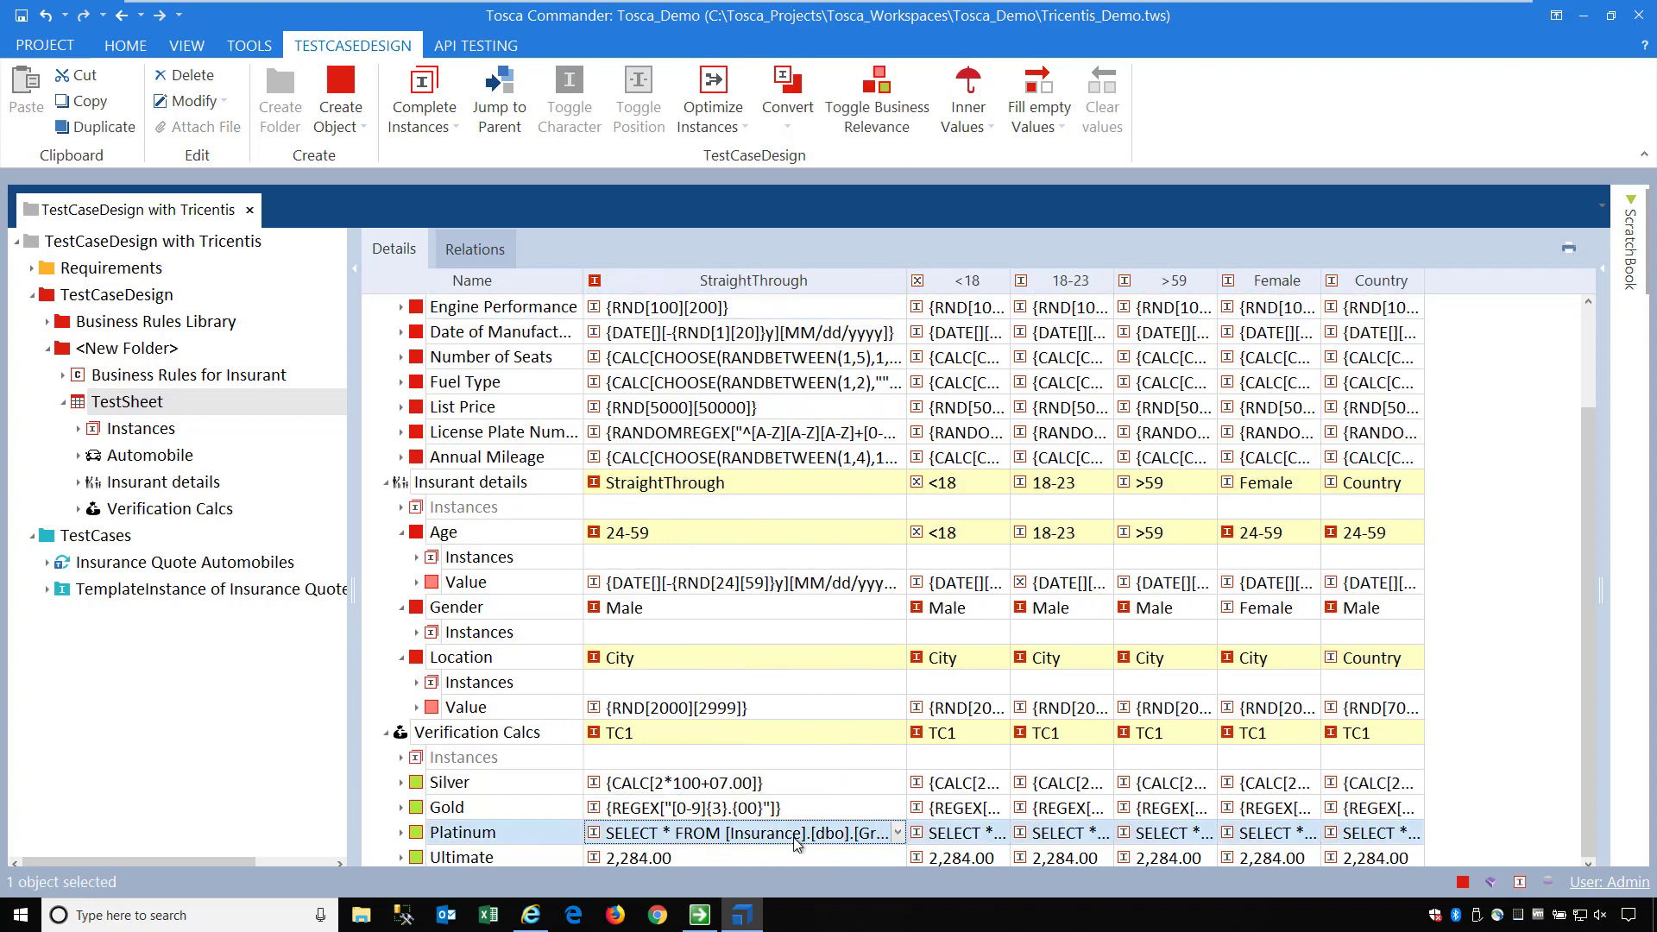
left_click(896, 838)
left_click(897, 834)
left_click(897, 836)
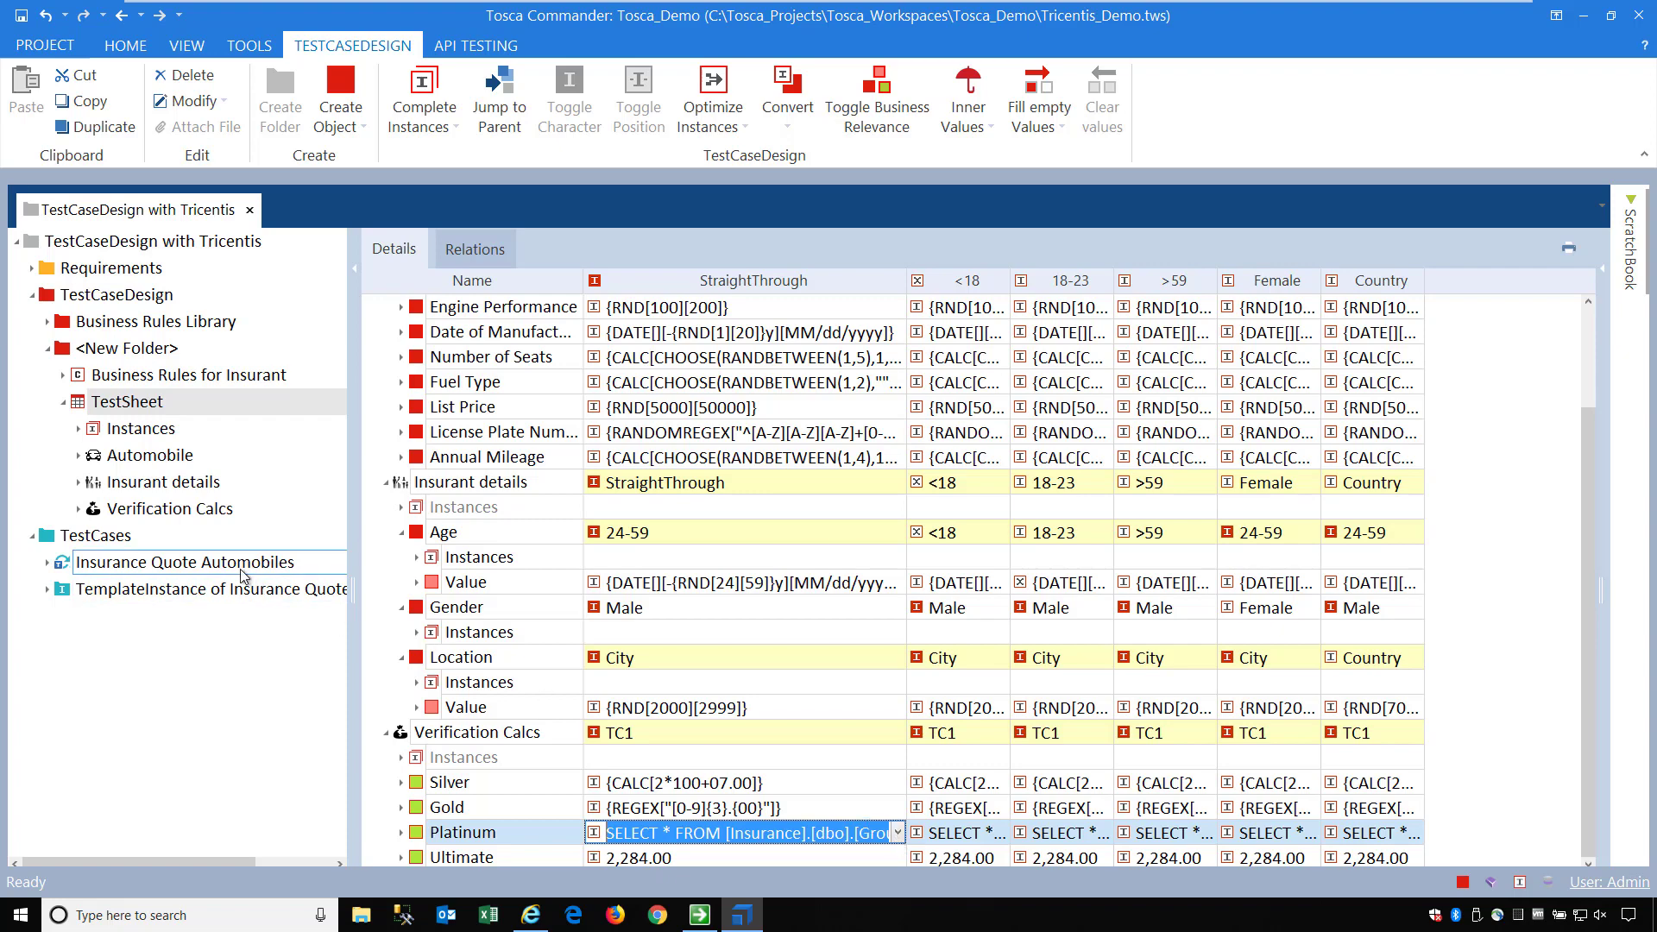
Examine the TemplateInstance's Run SQL and Save Premium step and the Platinum verification value under Price per Year
left_click(225, 588)
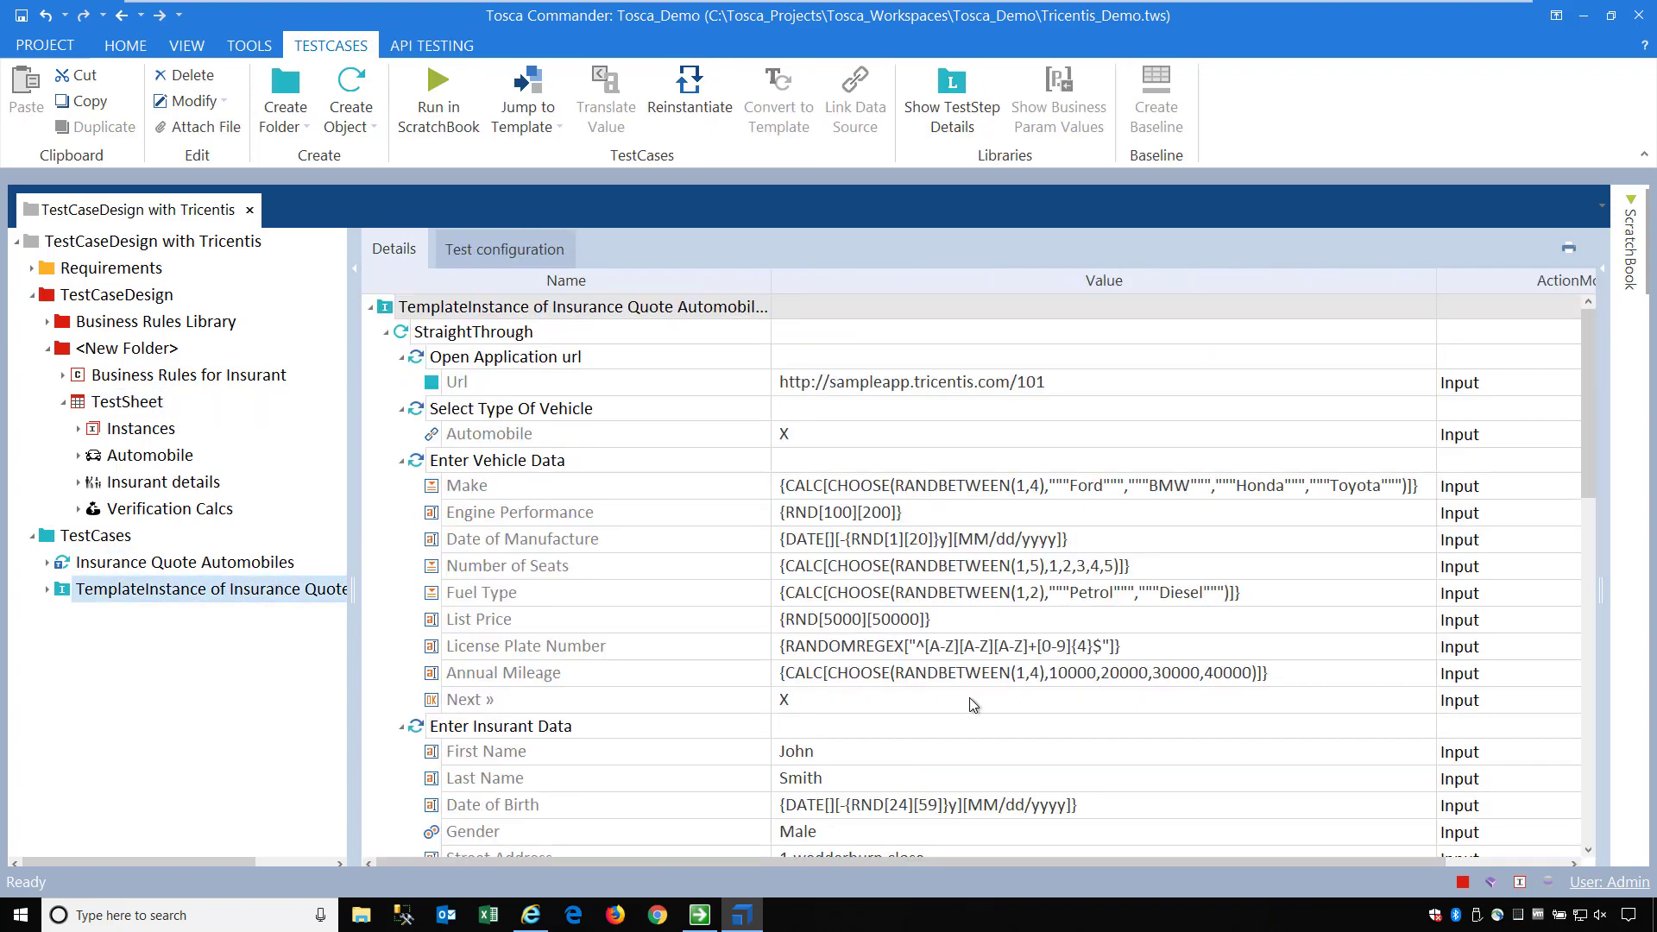
scroll(970, 697, "down", 10)
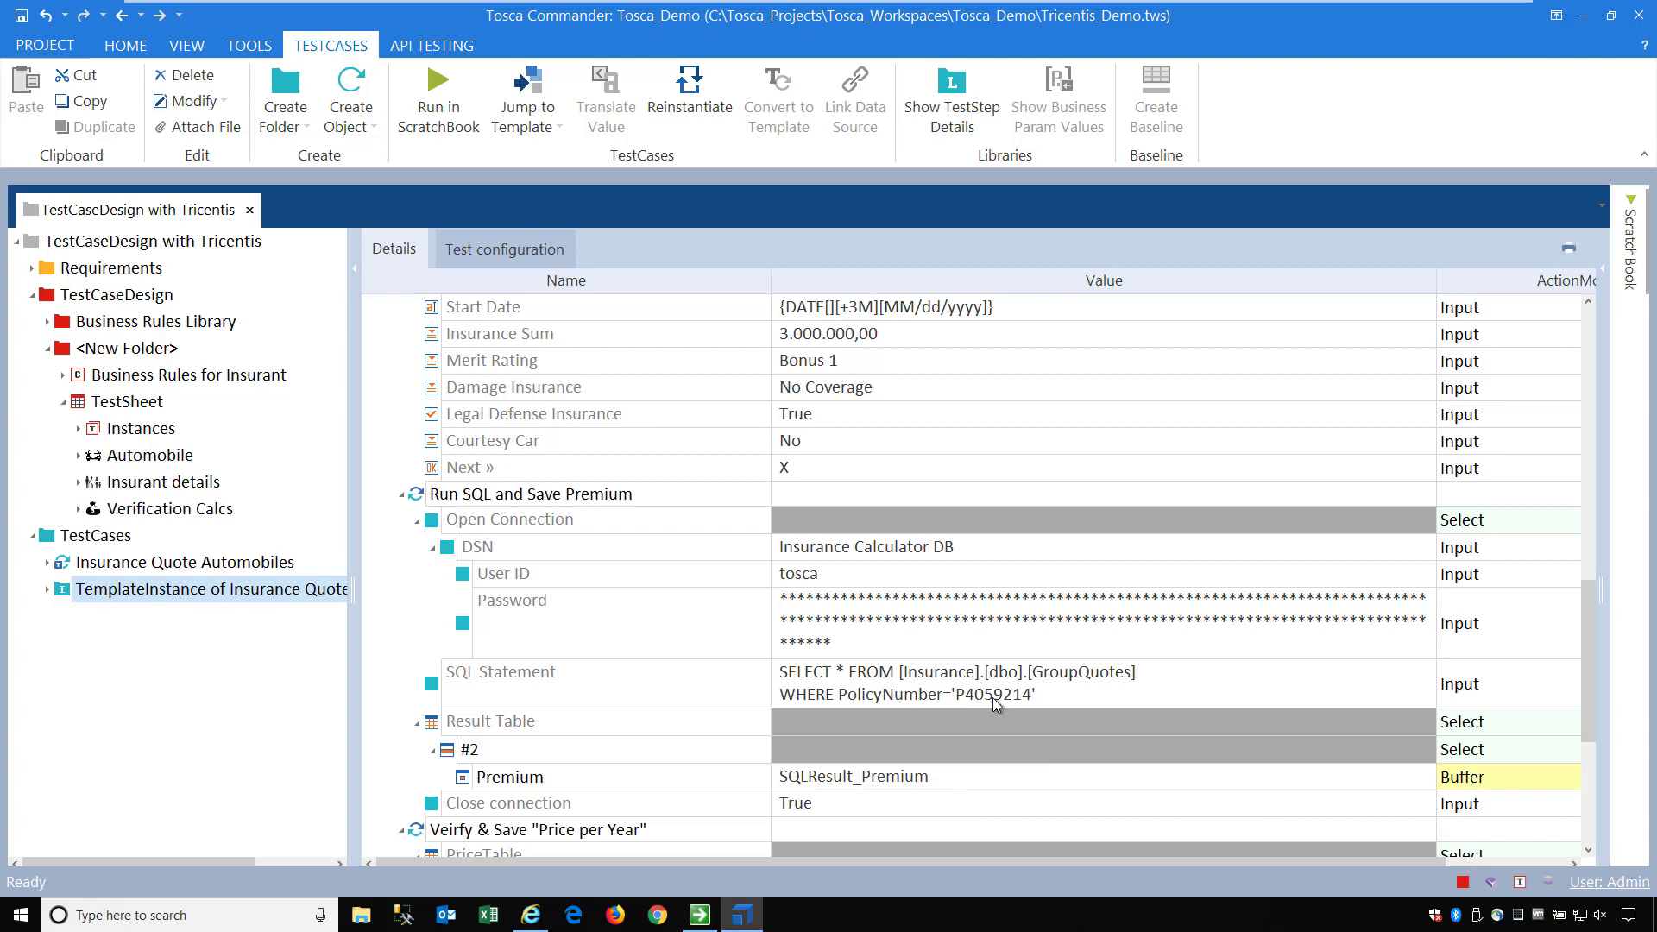
scroll(995, 700, "down", 4)
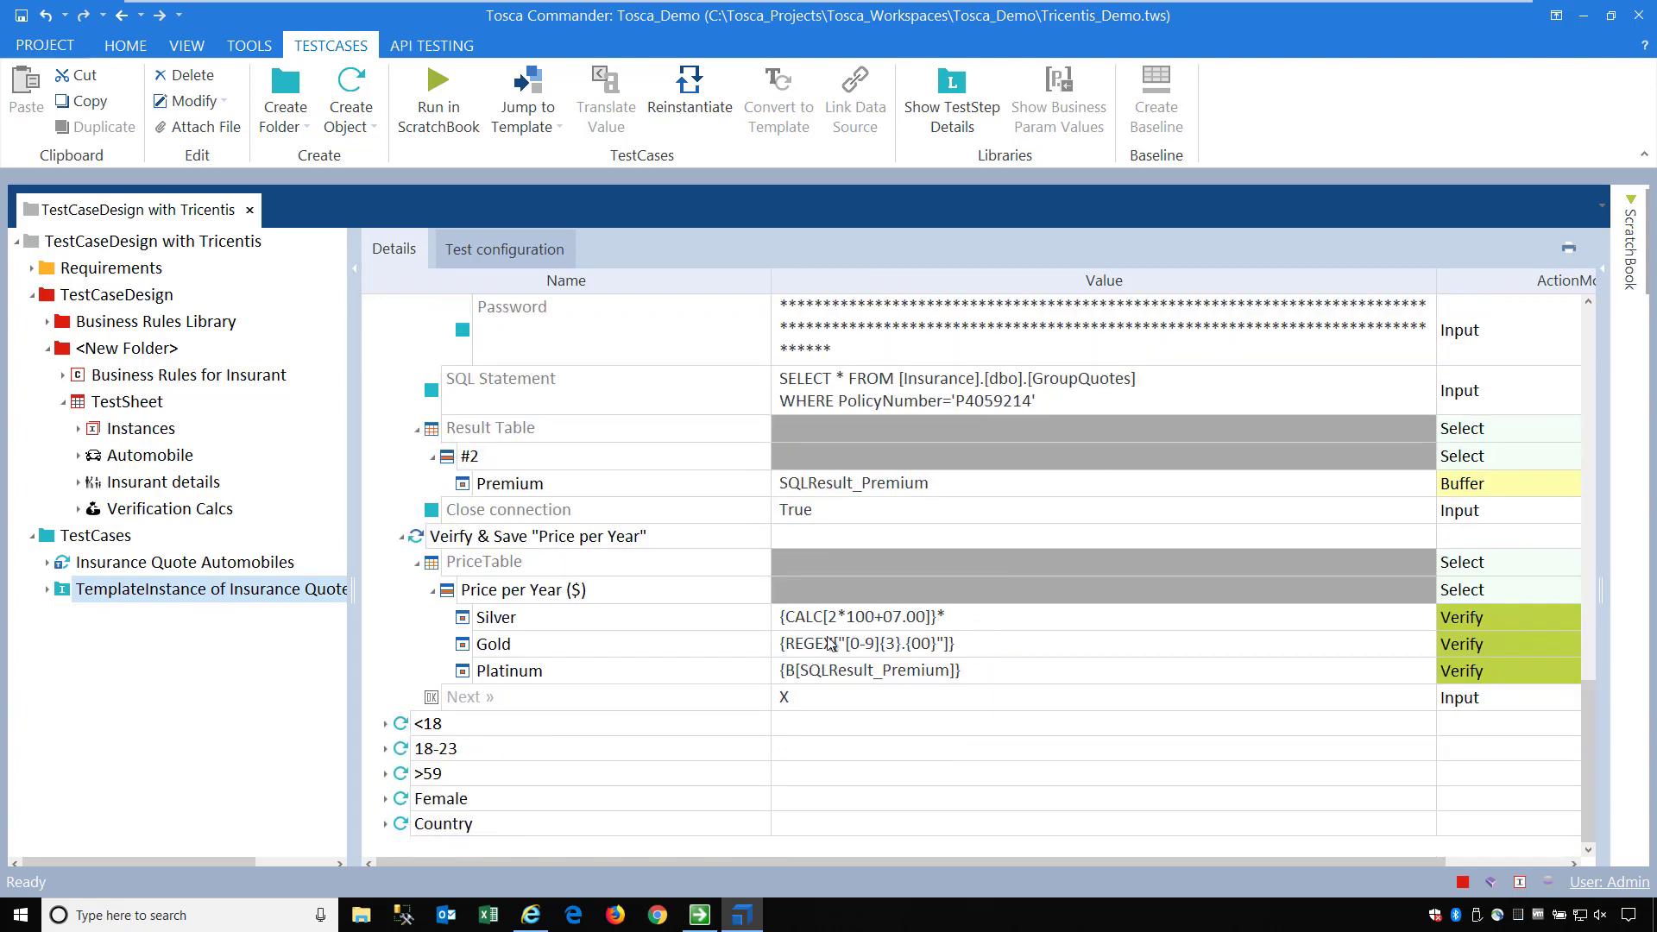
left_click(835, 674)
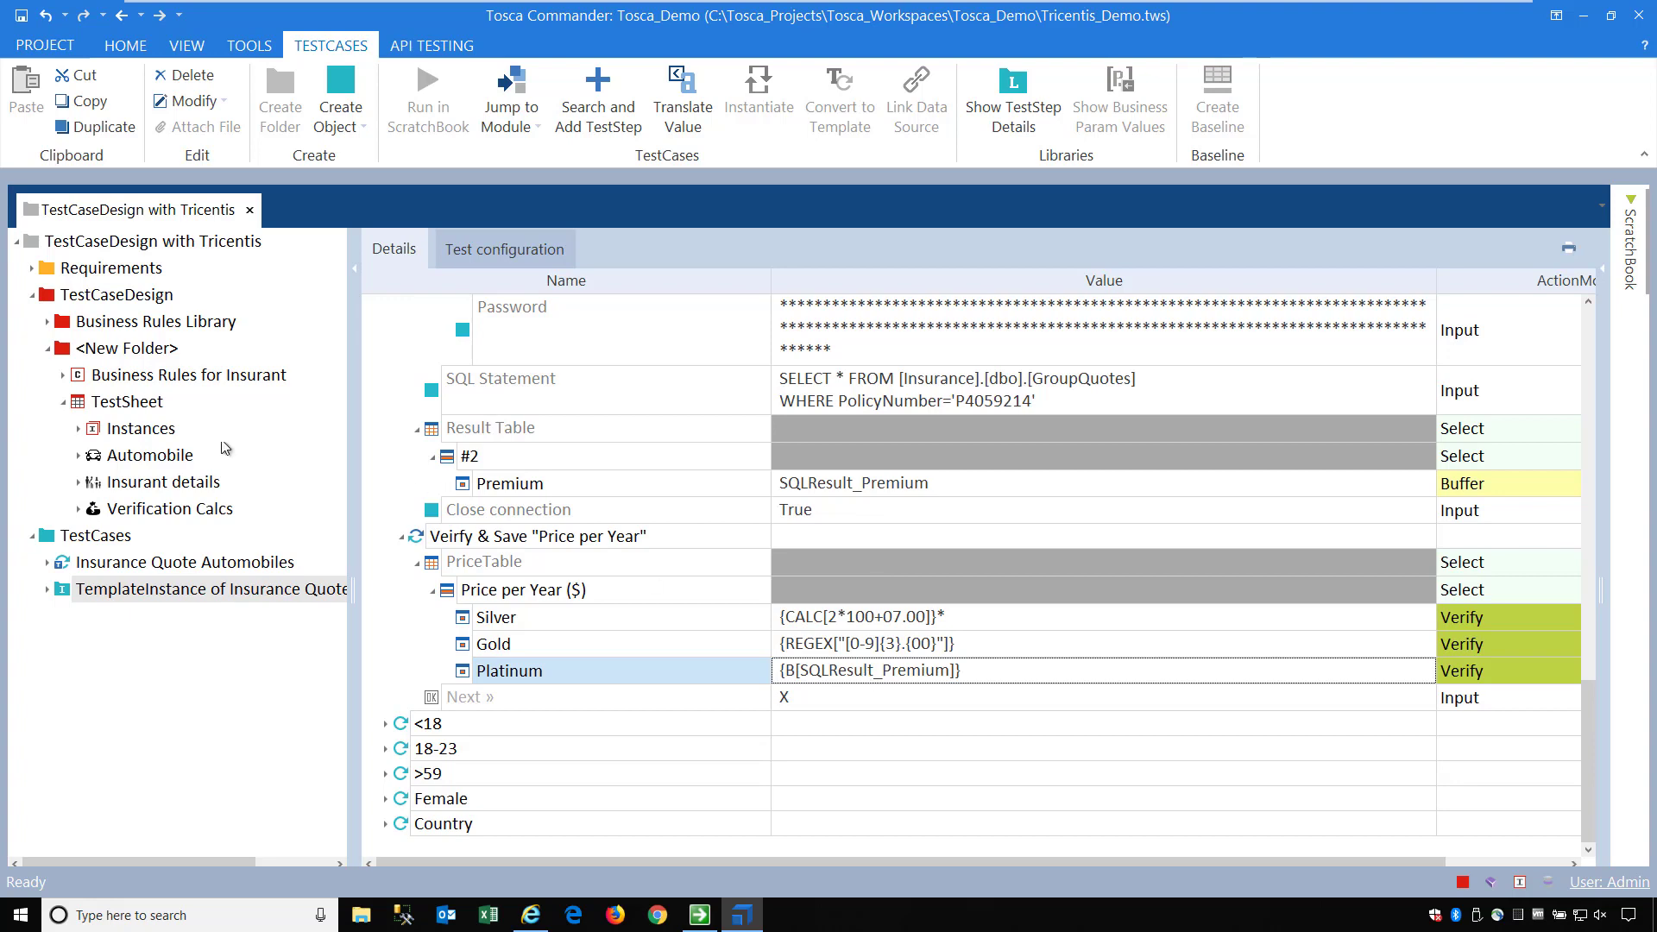
Collapse the TestSheet in the project tree and display Business Rules for Insurant with its Age attribute collapsed
left_click(65, 402)
left_click(102, 403)
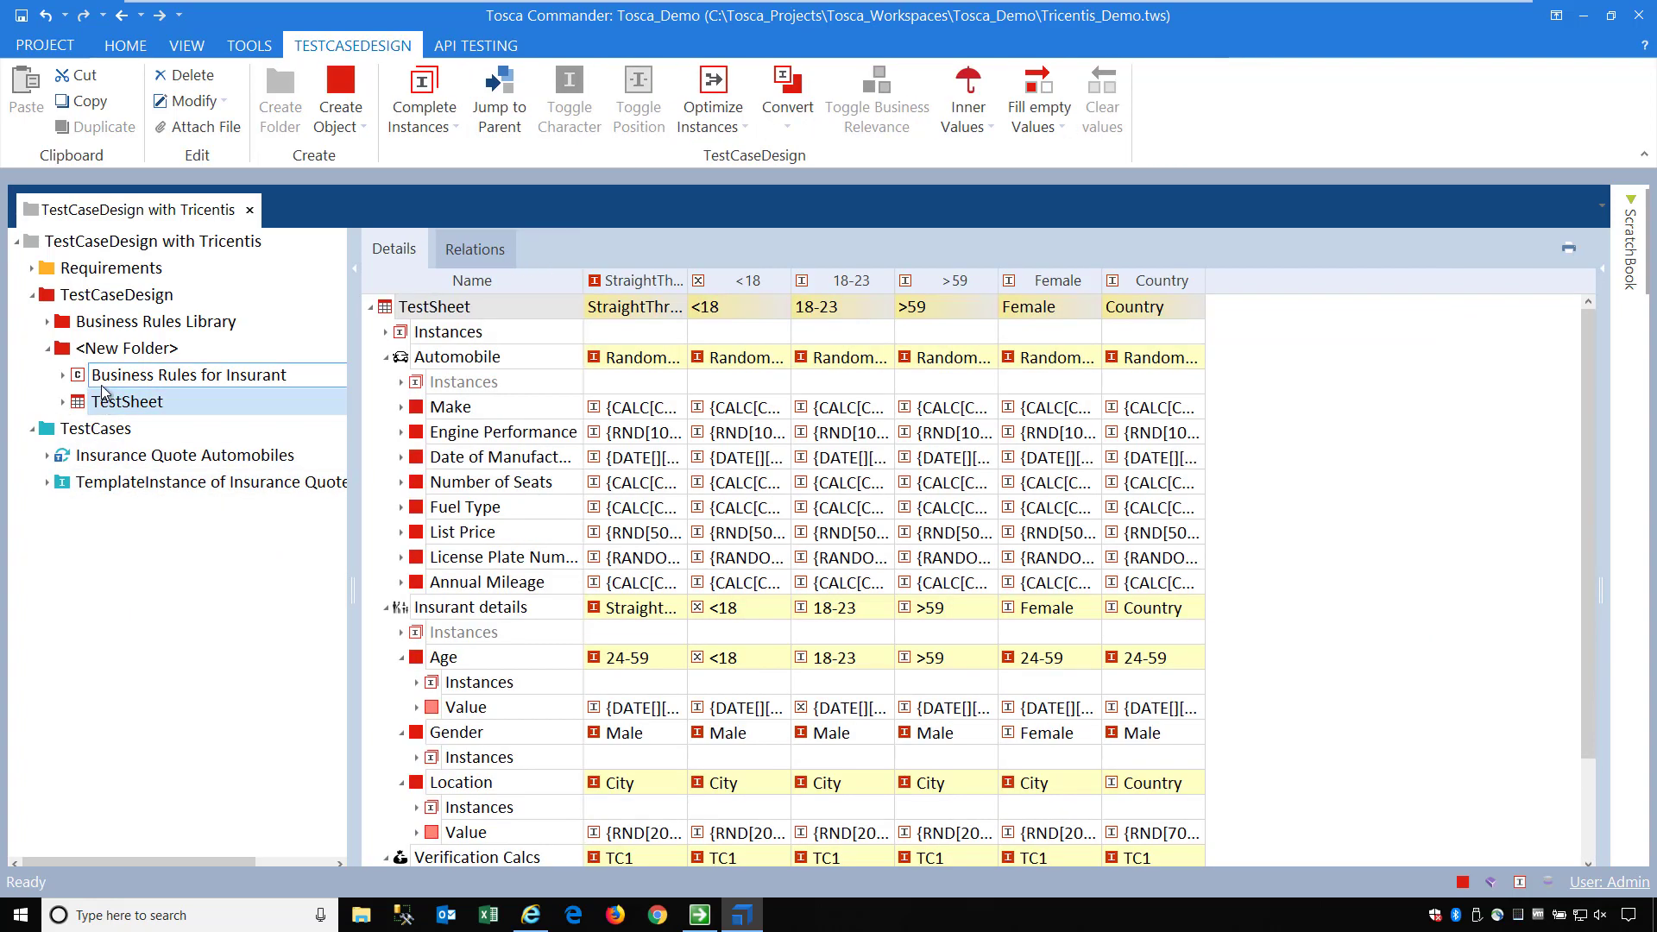
left_click(256, 378)
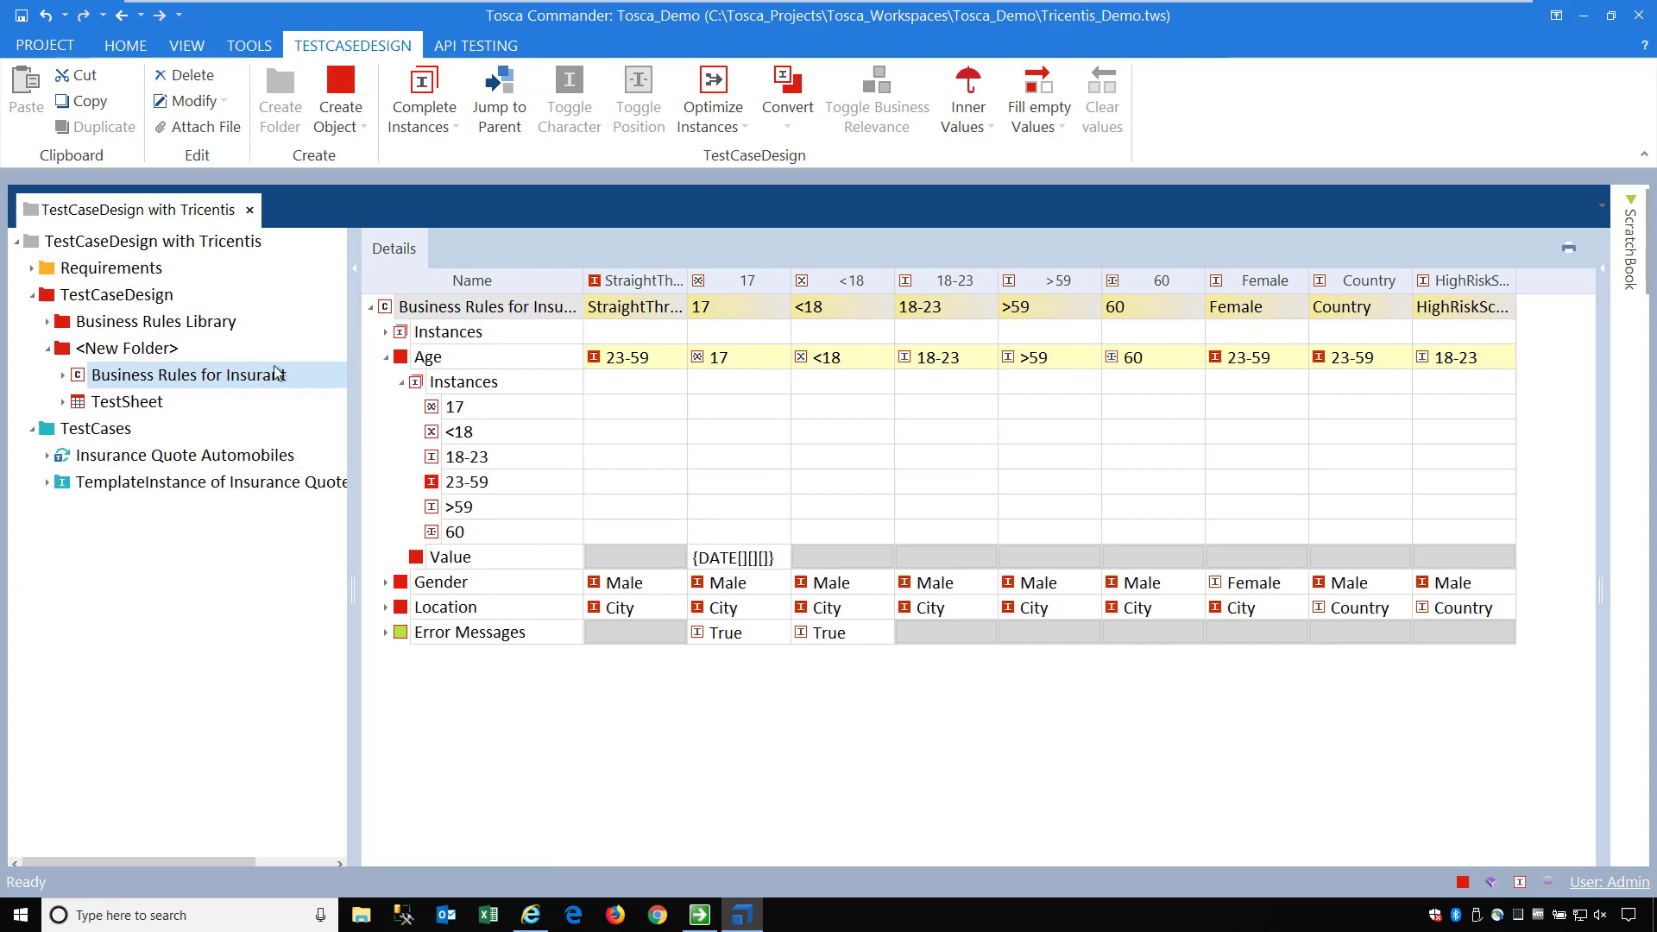
left_click(386, 358)
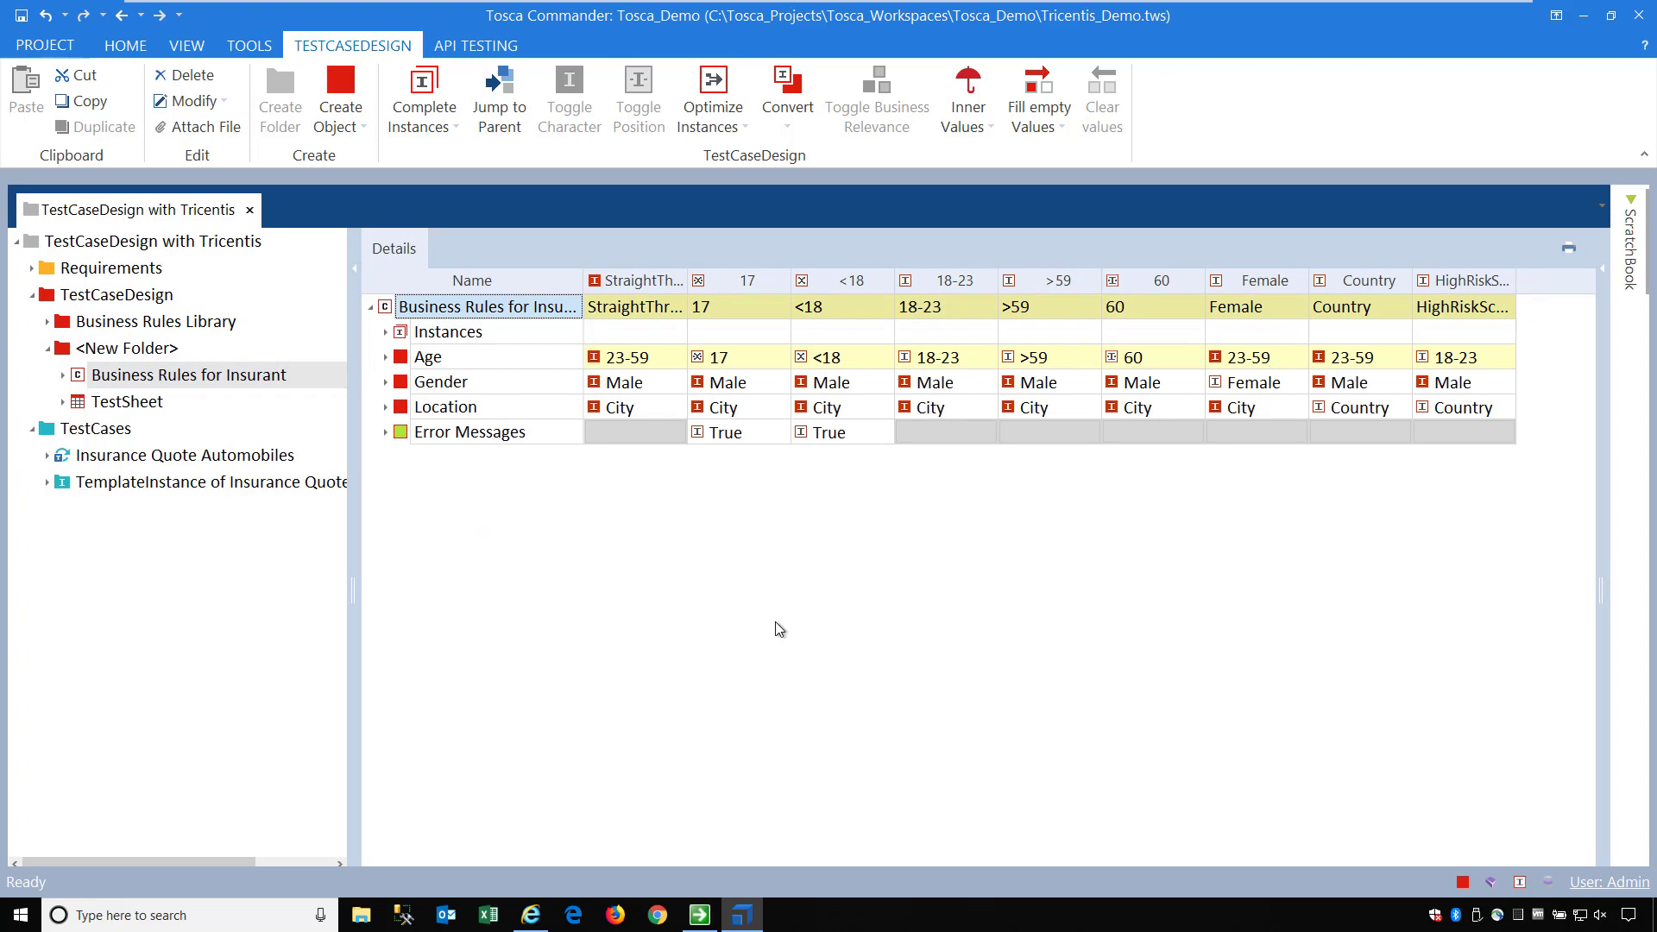
Expand Requirements and display the coverage and execution state of the Insurance Quote R12.1 requirement set
left_click(31, 269)
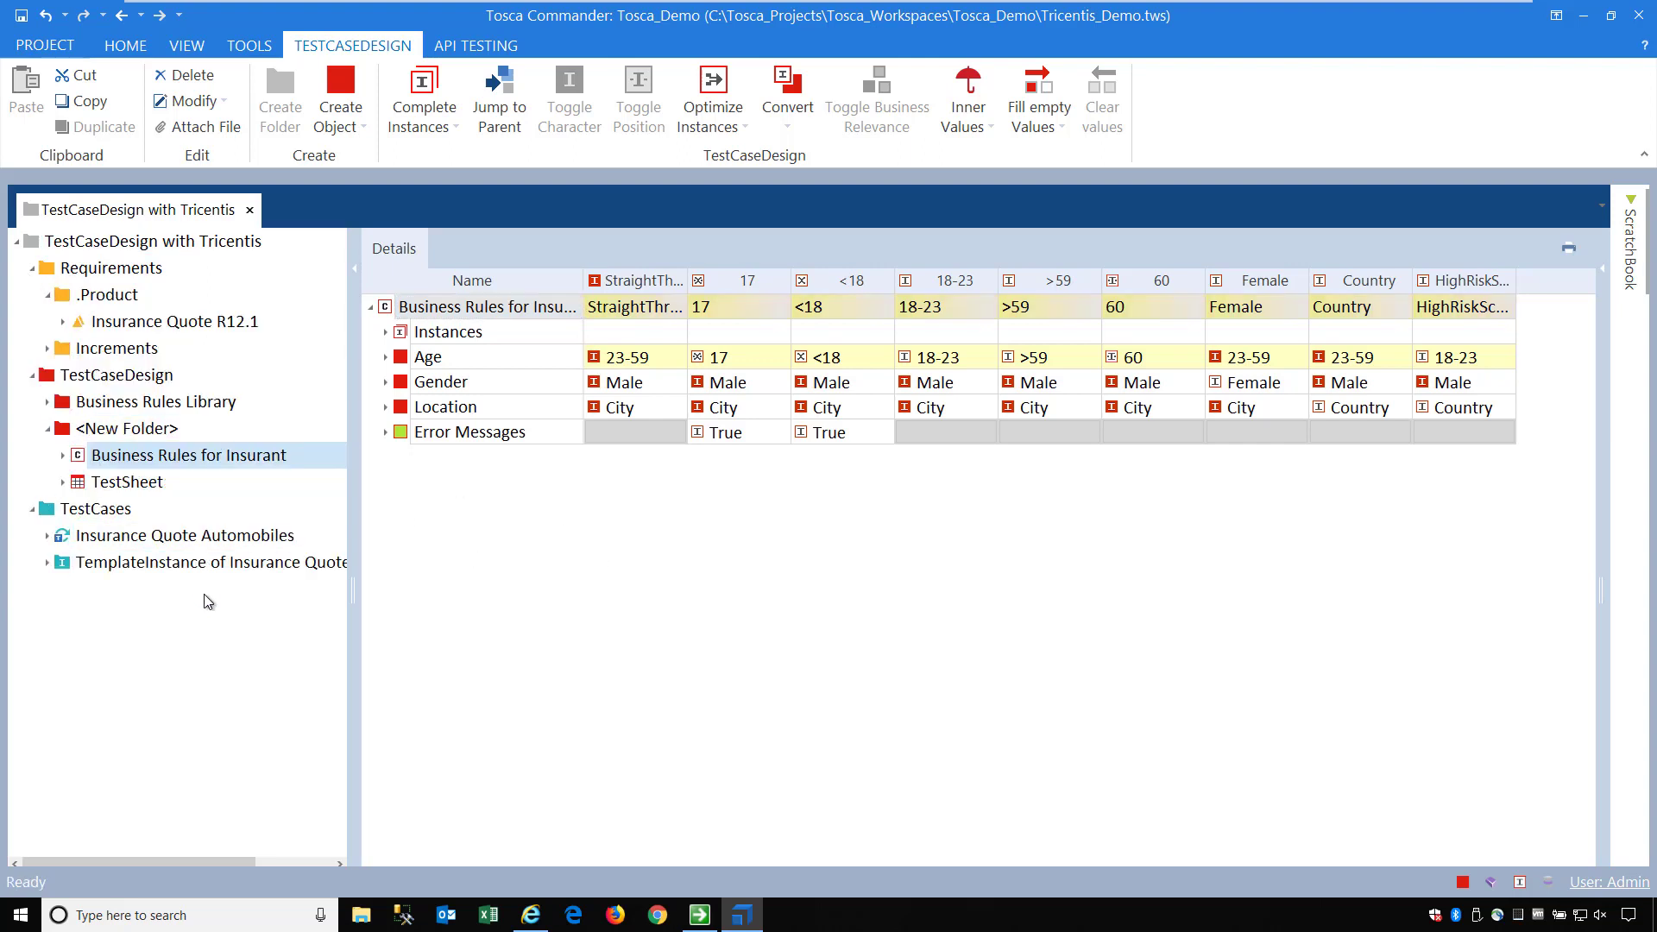
left_click(200, 345)
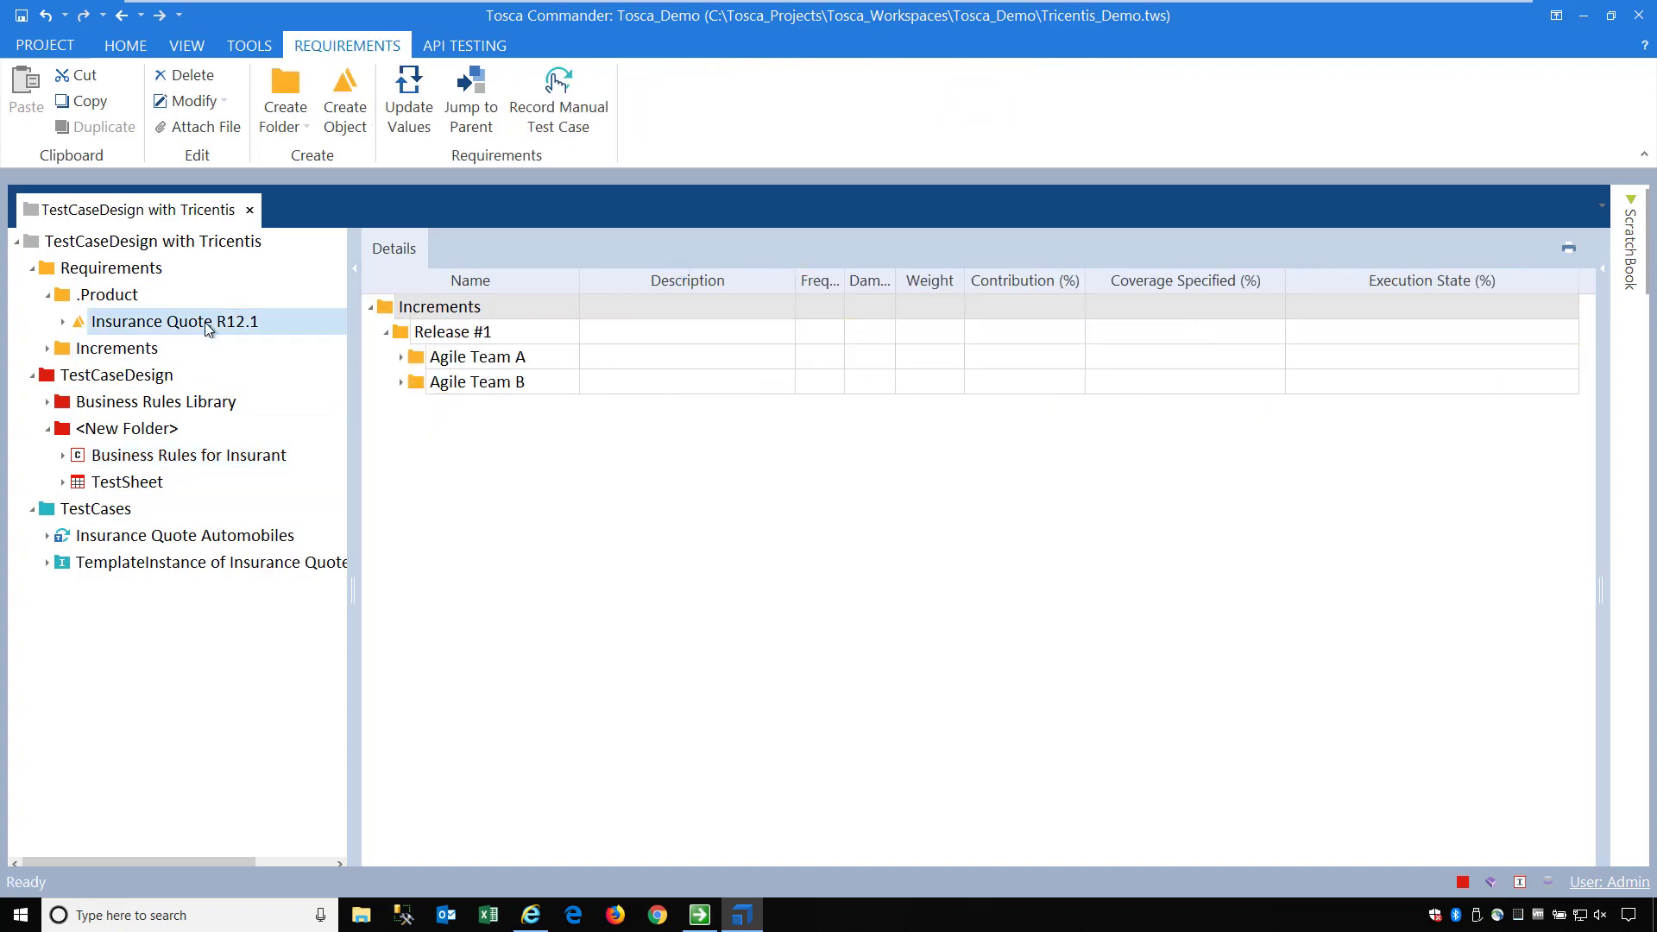
left_click(204, 323)
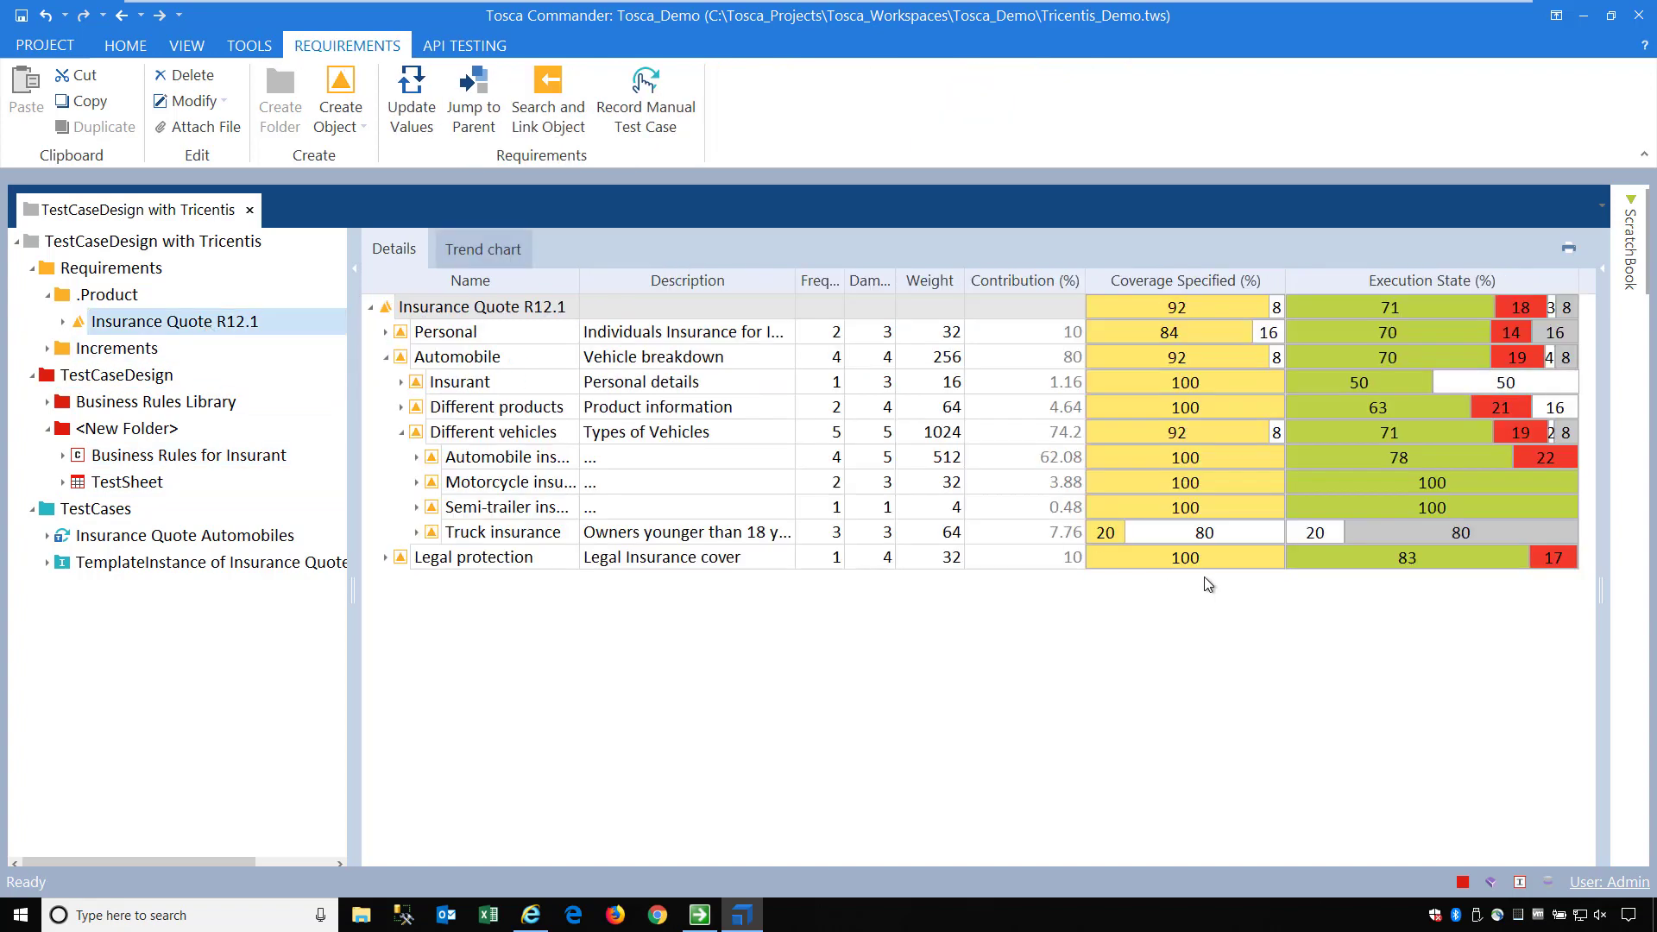